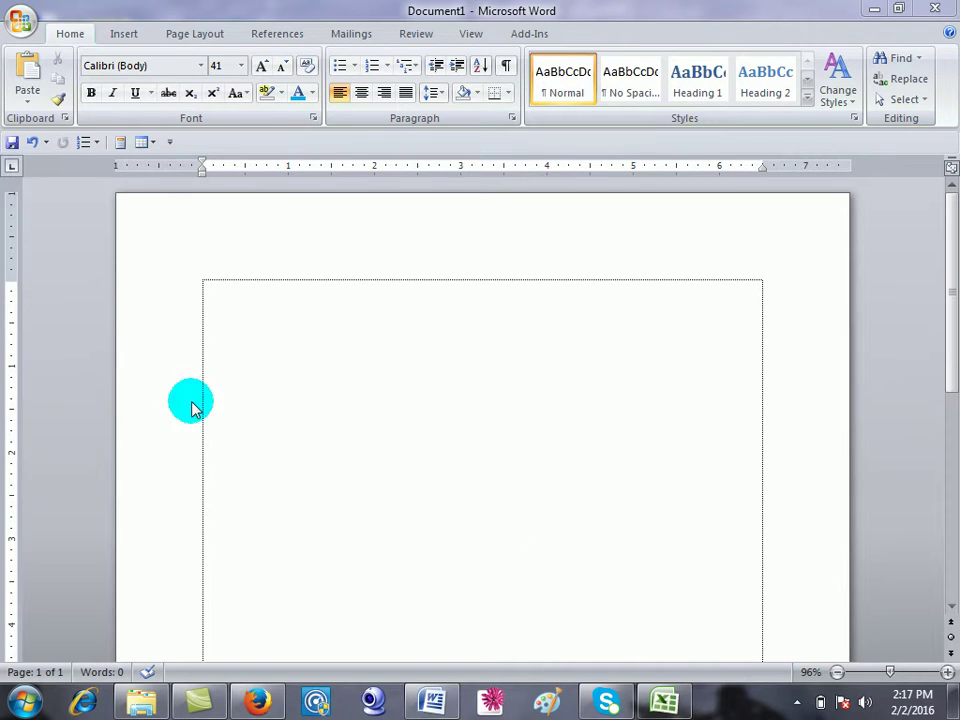
# Show the Office file menu with its Recent Documents list over the blank Document1.
pyautogui.click(24, 22)
pyautogui.click(26, 22)
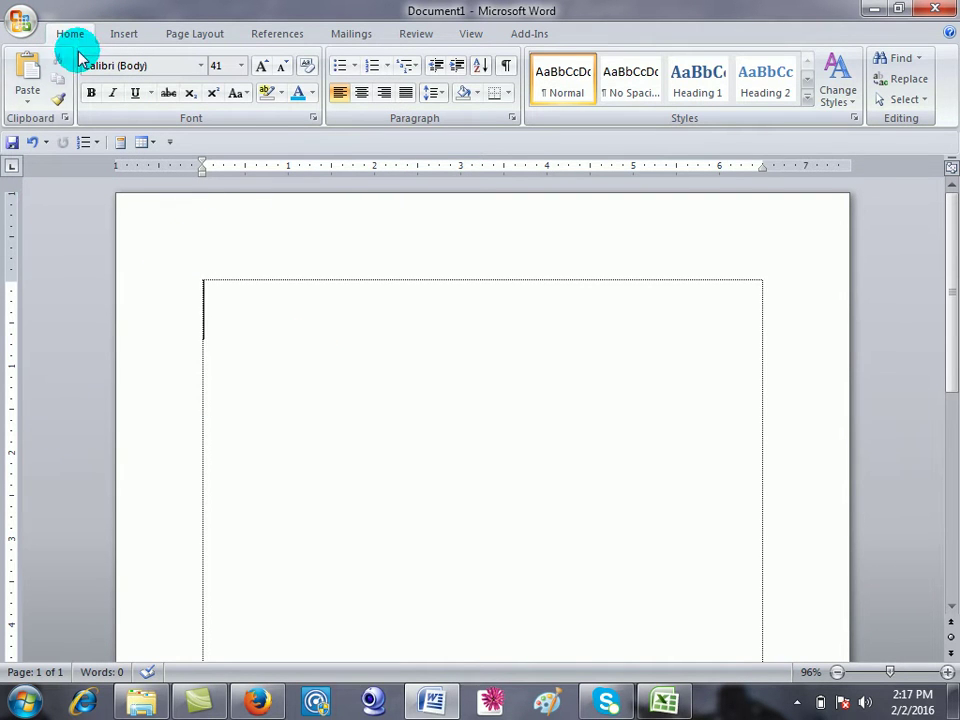
pyautogui.click(12, 32)
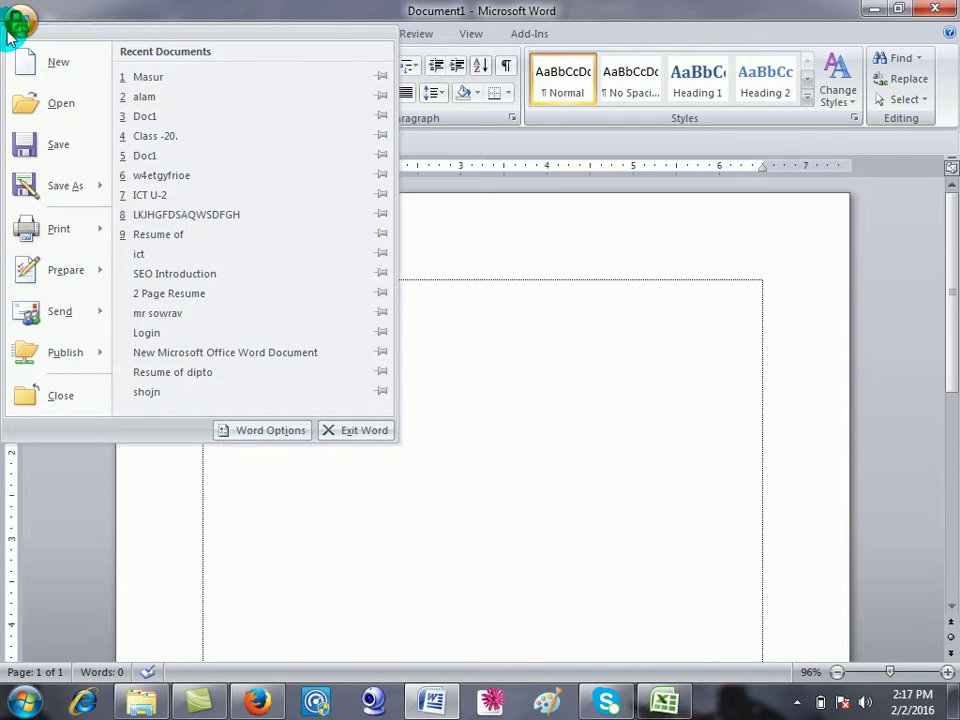
# Create a new blank document, Document2, alongside Document1.
pyautogui.click(92, 70)
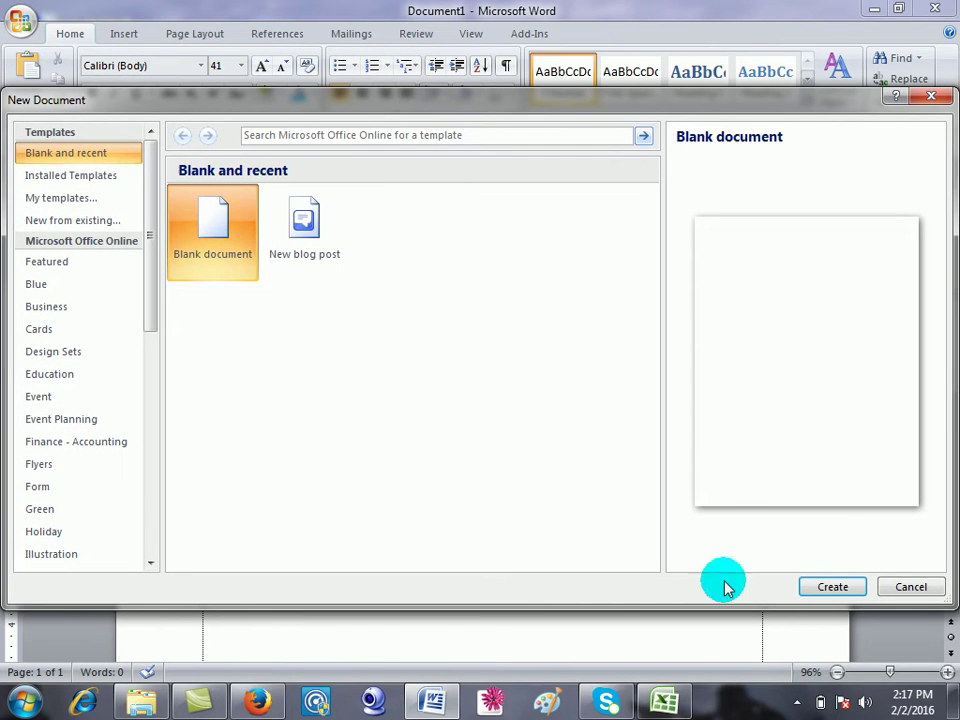
pyautogui.click(832, 588)
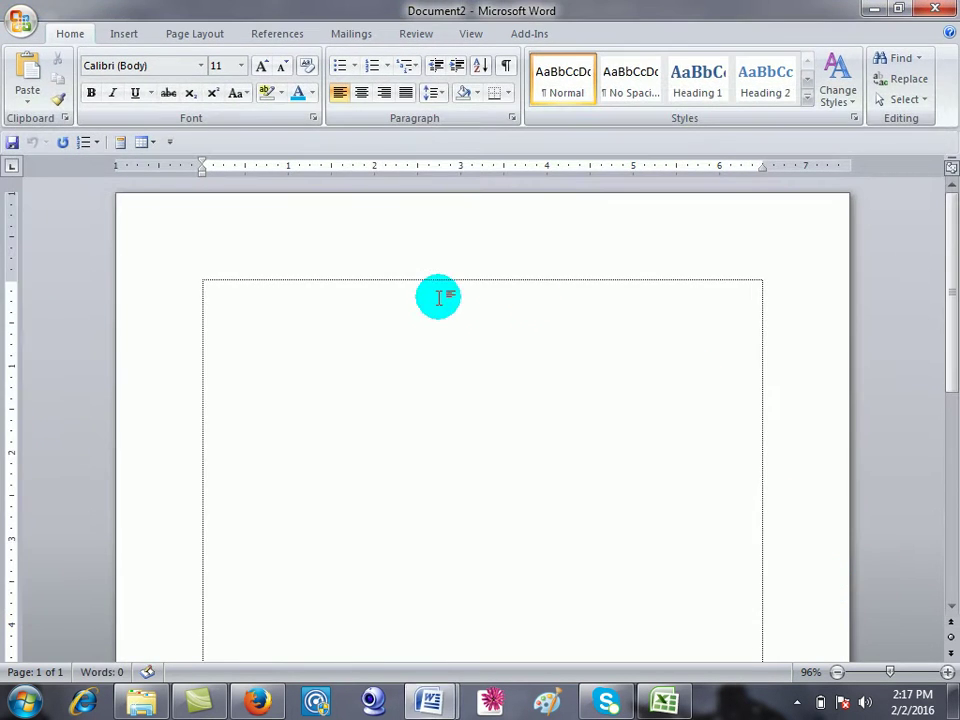
pyautogui.click(430, 702)
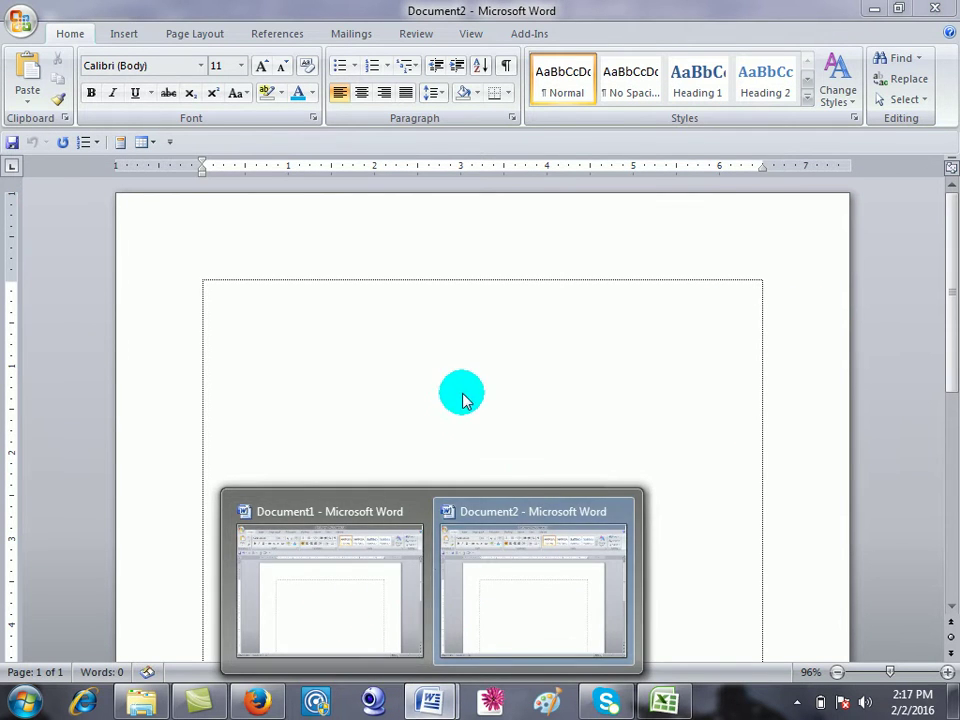
pyautogui.click(23, 25)
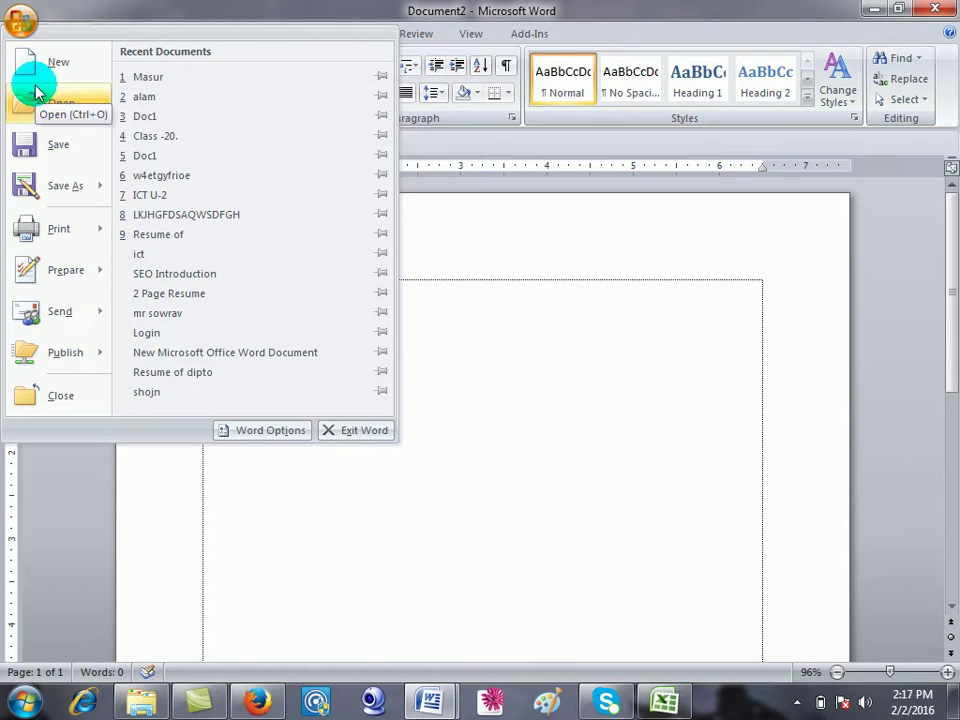
# Browse to drive E (D:) in Large Icons view and open CURRICULUM VITA.
pyautogui.click(66, 104)
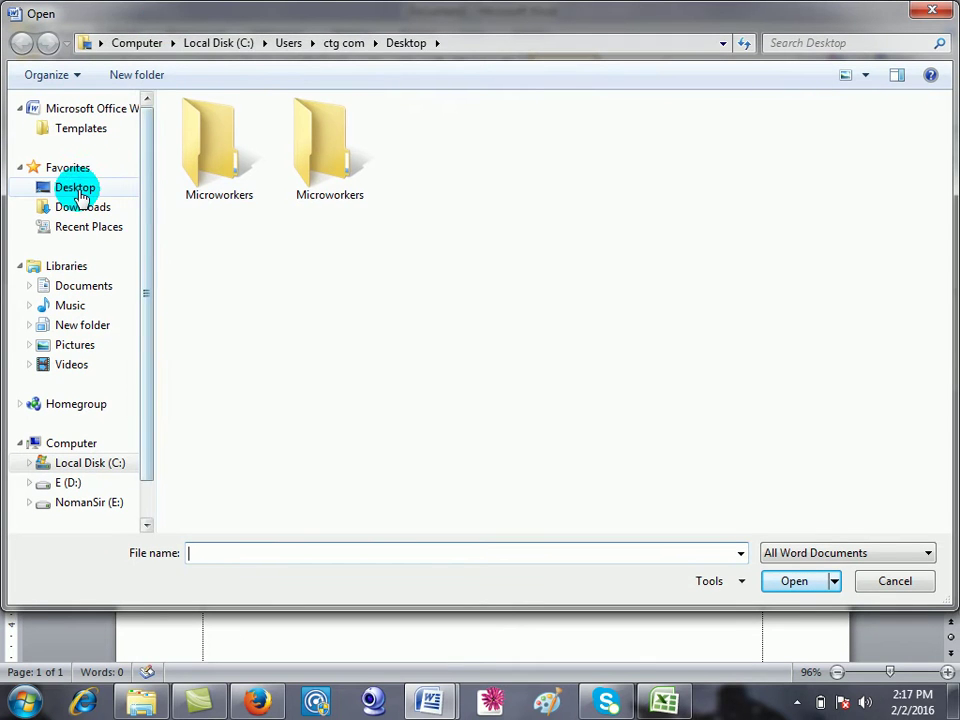
pyautogui.click(76, 191)
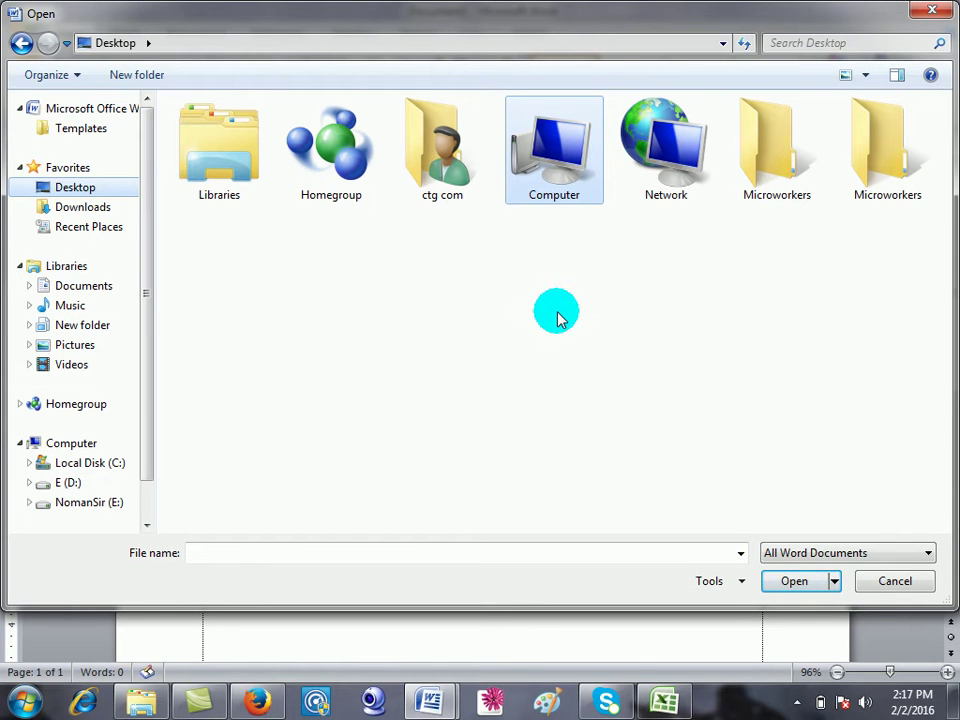
pyautogui.doubleClick(553, 158)
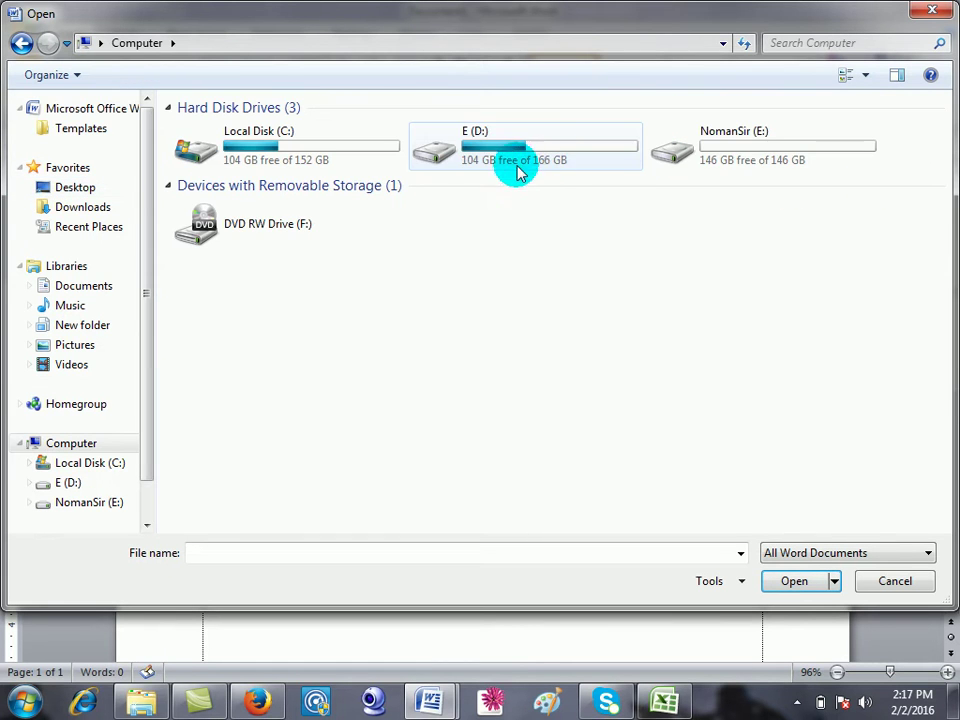
pyautogui.doubleClick(517, 172)
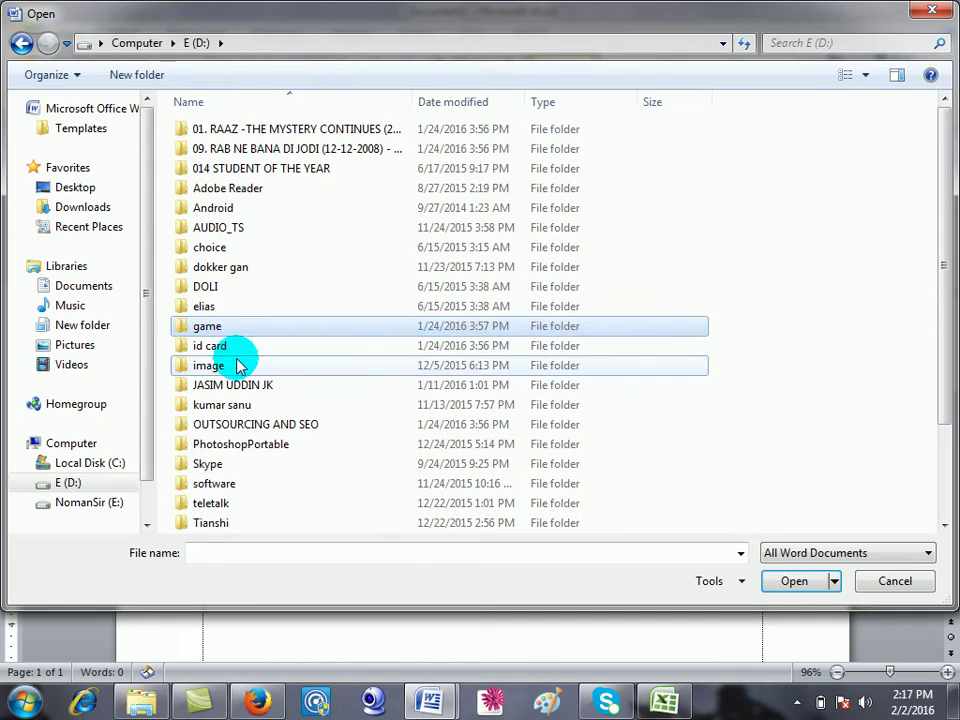
pyautogui.click(862, 75)
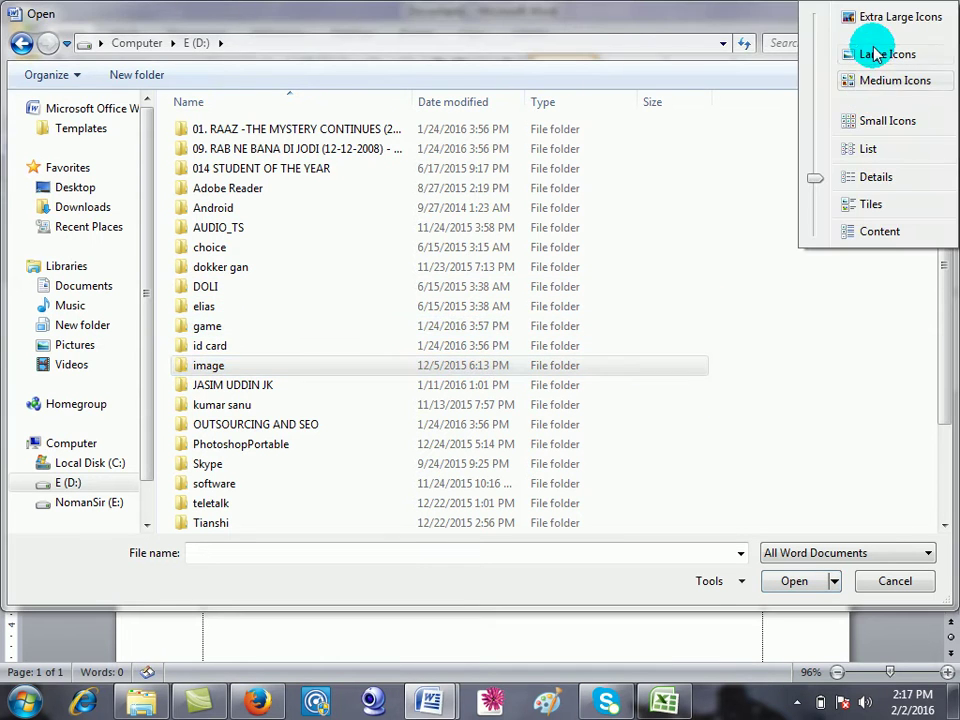
pyautogui.click(873, 53)
pyautogui.click(422, 505)
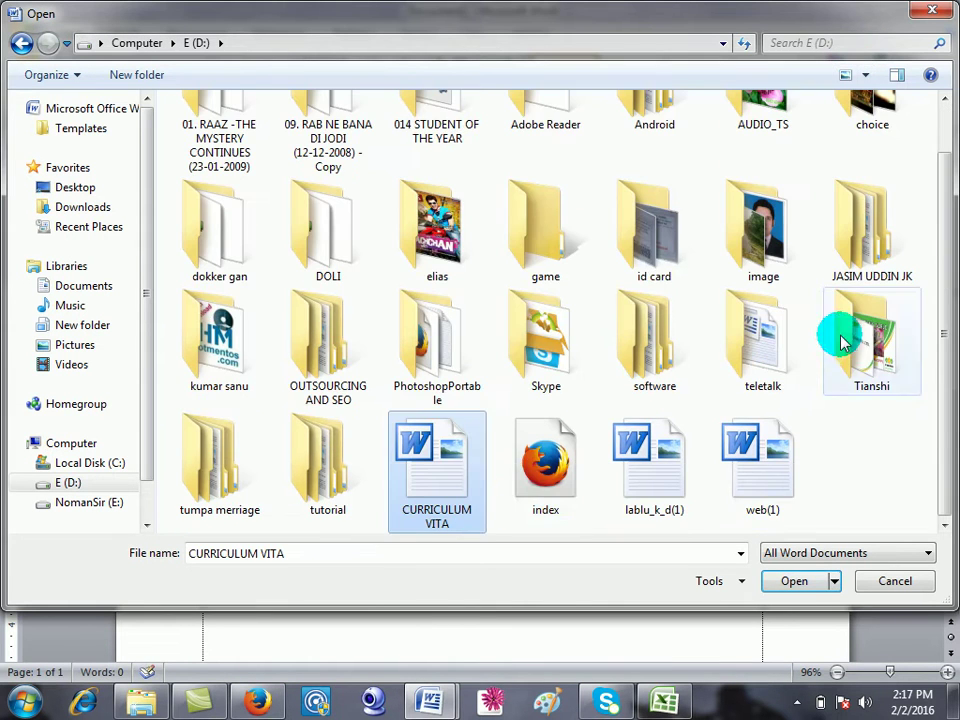
pyautogui.click(795, 582)
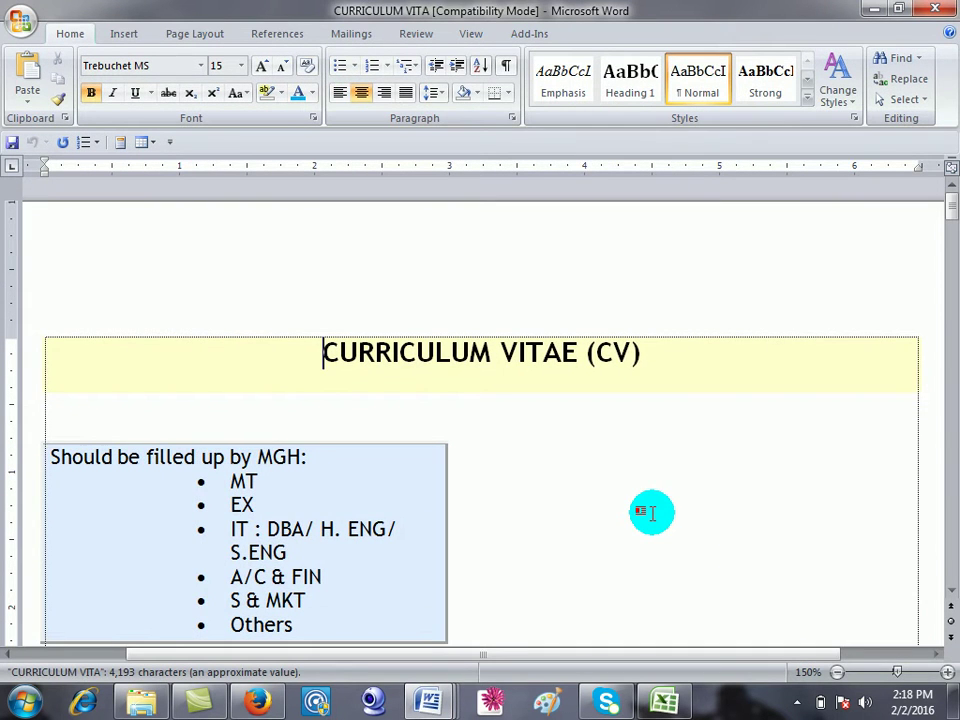
# Close the CURRICULUM VITA document and return to Document2's page.
pyautogui.click(945, 15)
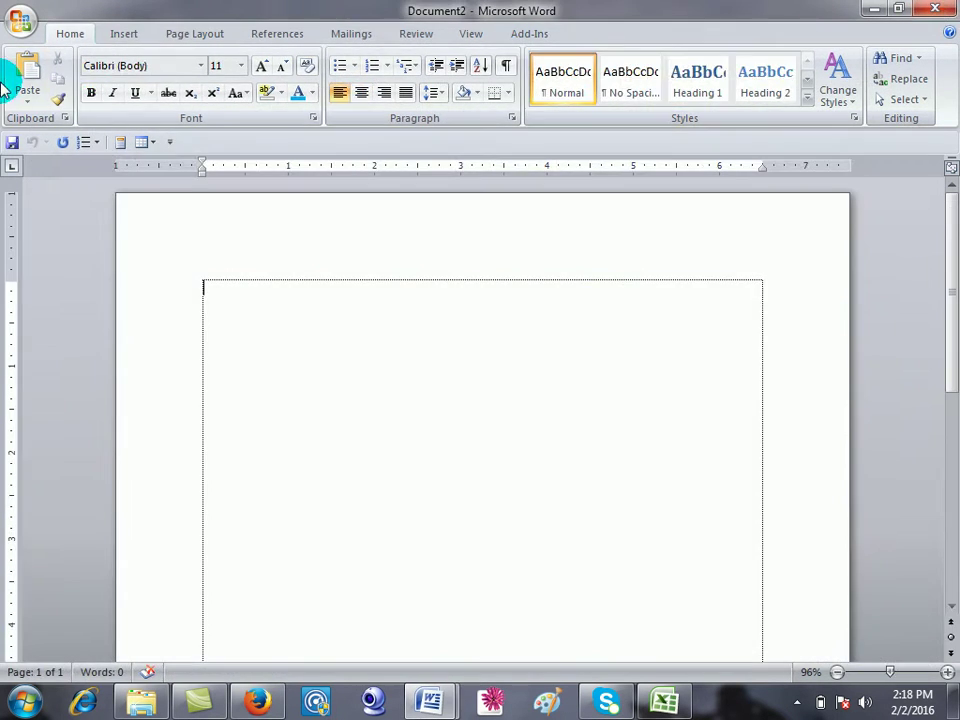
pyautogui.click(20, 20)
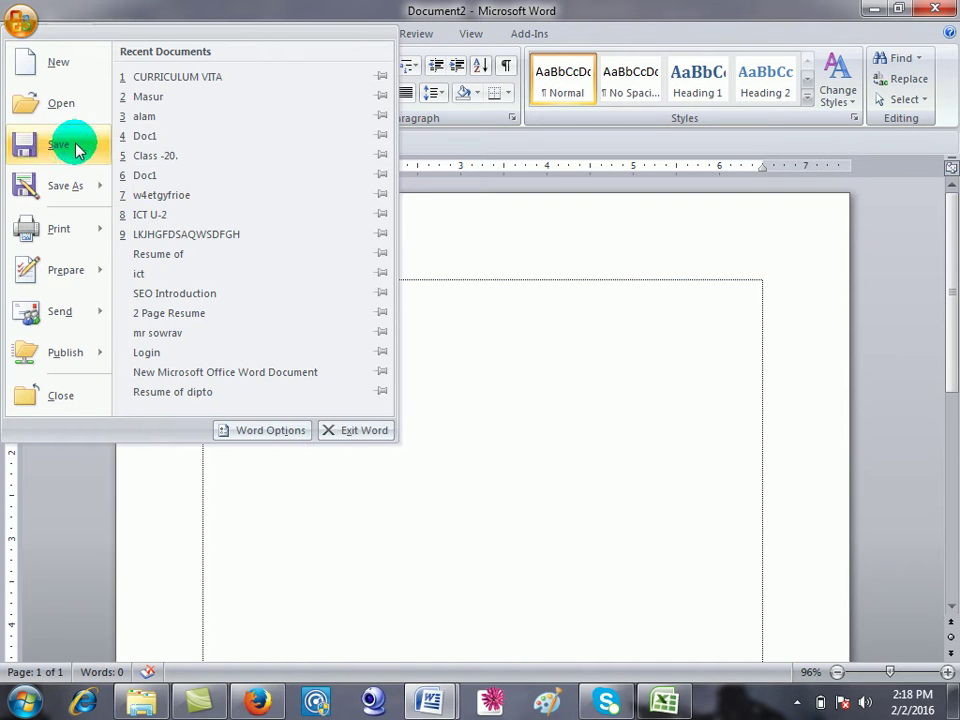
pyautogui.click(450, 360)
# Paste the copied YouTube link into Document2 many times.
pyautogui.rightClick(373, 346)
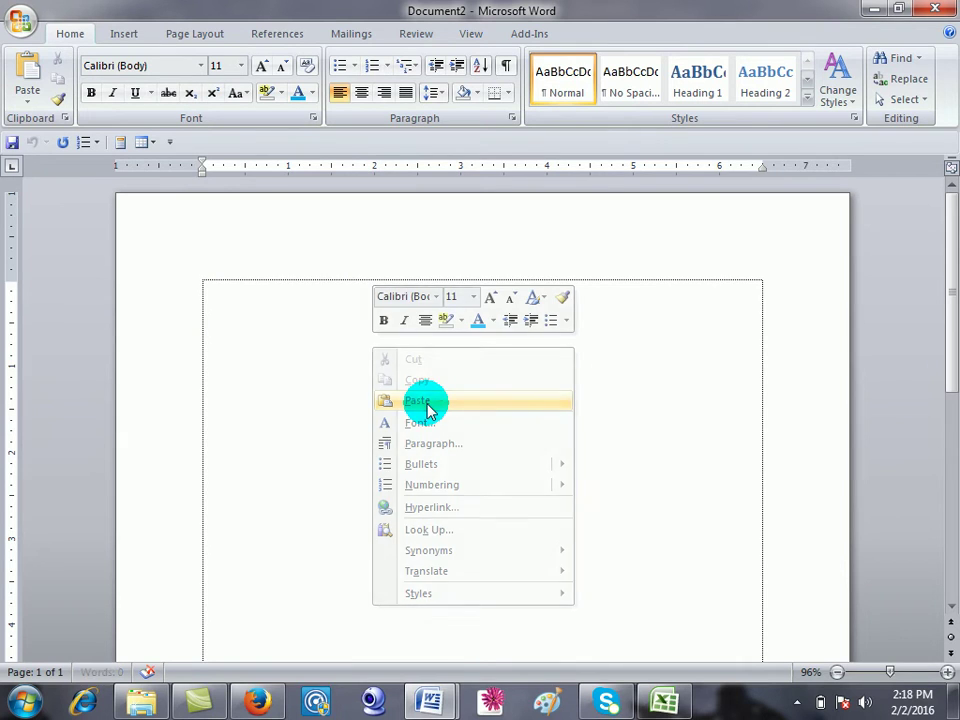
pyautogui.click(427, 404)
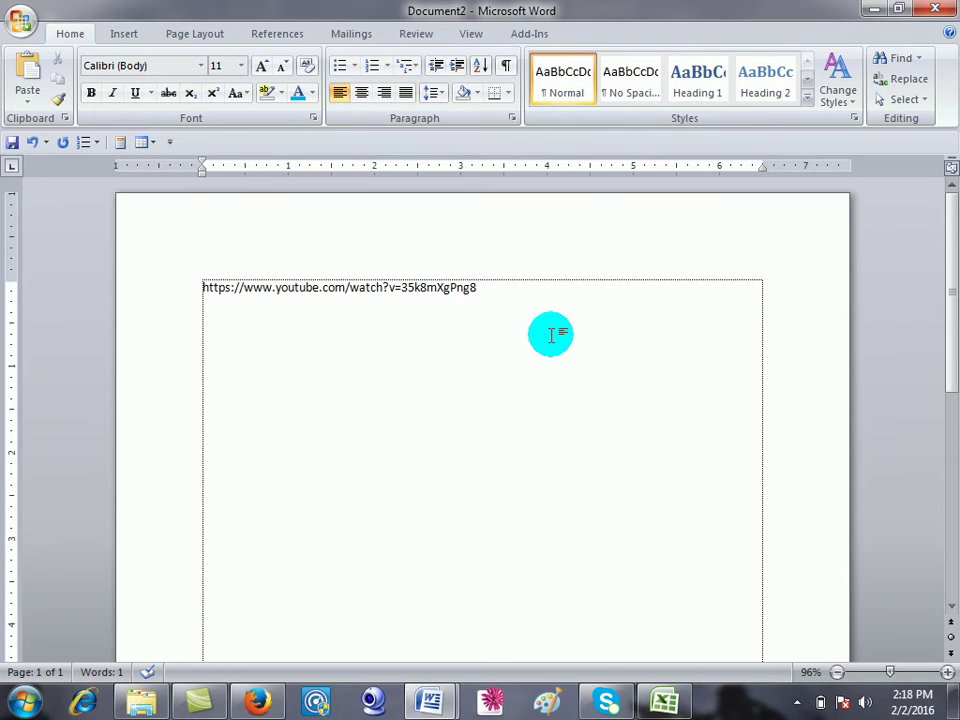
pyautogui.write('https://www.youtube.com/watch?v=35k8mXgPng8')
pyautogui.hotkey('ctrl', 'v')
pyautogui.hotkey('ctrl', 'v')
pyautogui.hotkey('ctrl', 'v')
# Add a row of v's, then save the document to the Desktop as 'ict'.
pyautogui.write('vvvvvvvvvvvv')
pyautogui.click(26, 22)
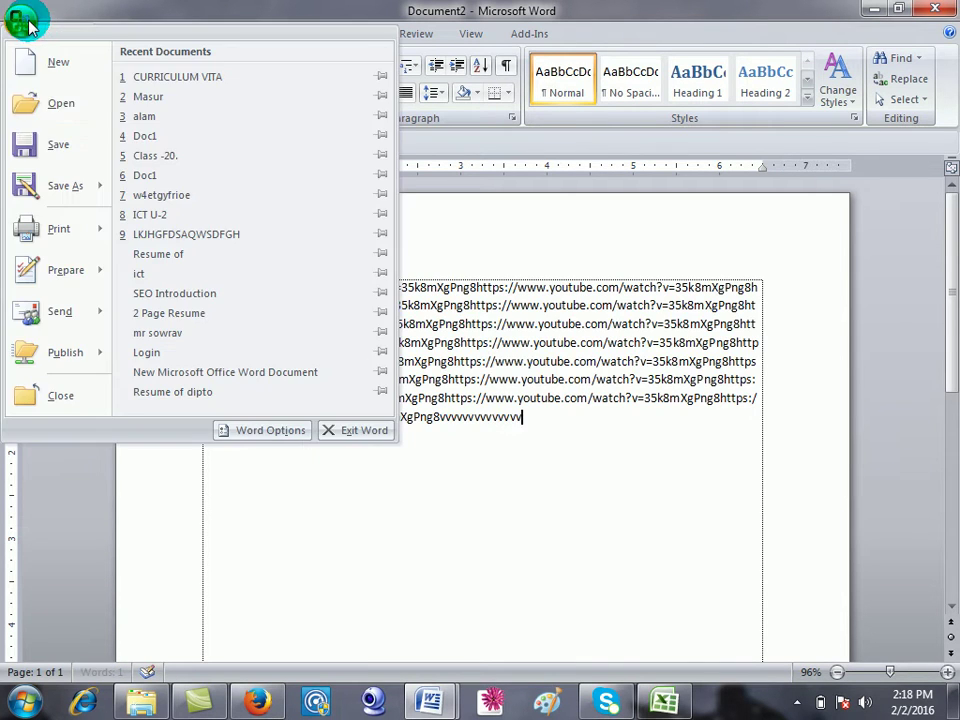
pyautogui.click(43, 143)
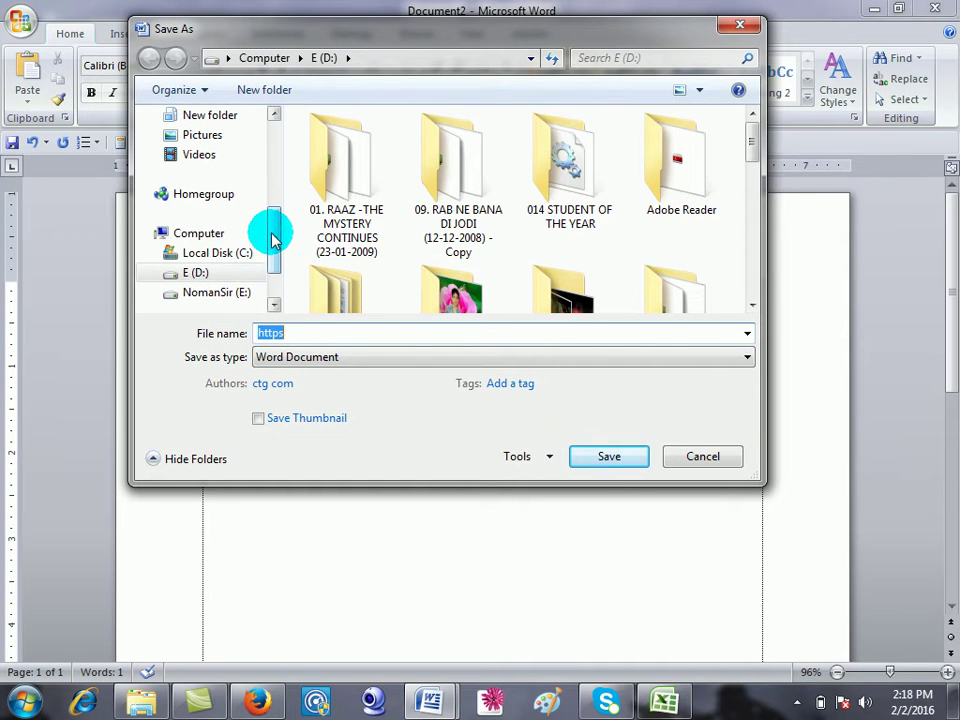
pyautogui.moveTo(274, 237); pyautogui.dragTo(276, 150)
pyautogui.click(200, 202)
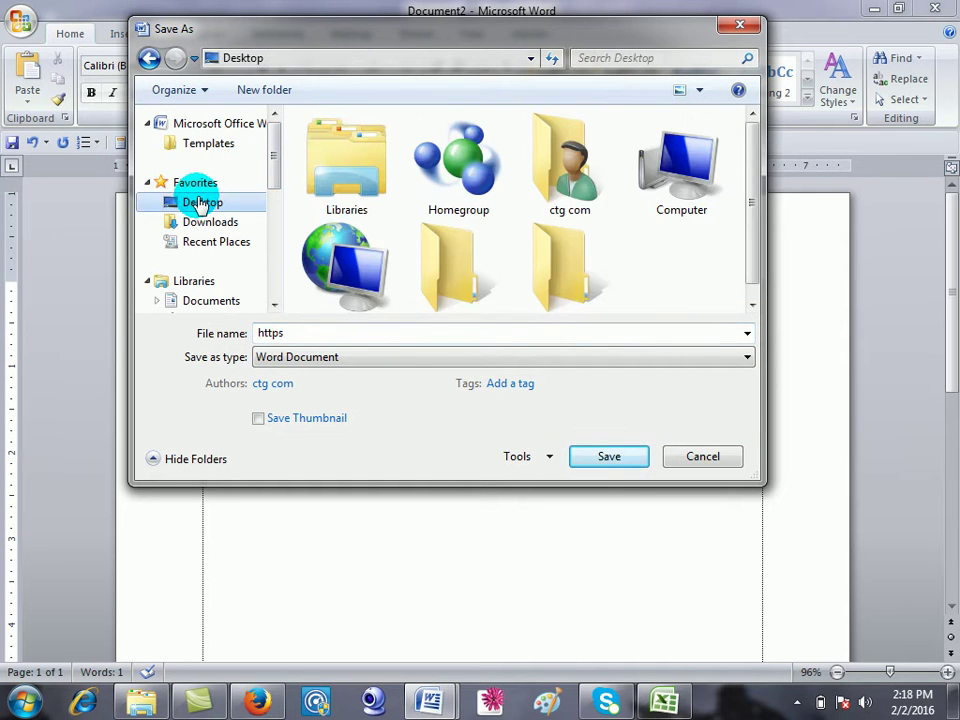
pyautogui.moveTo(318, 340); pyautogui.dragTo(253, 333)
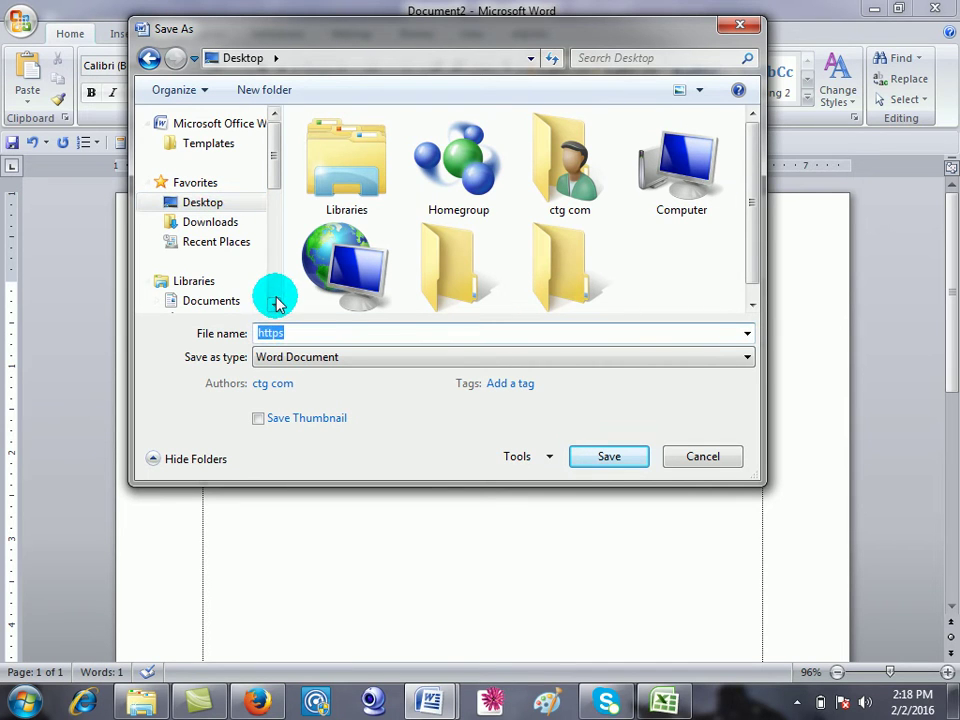
pyautogui.write('ct')
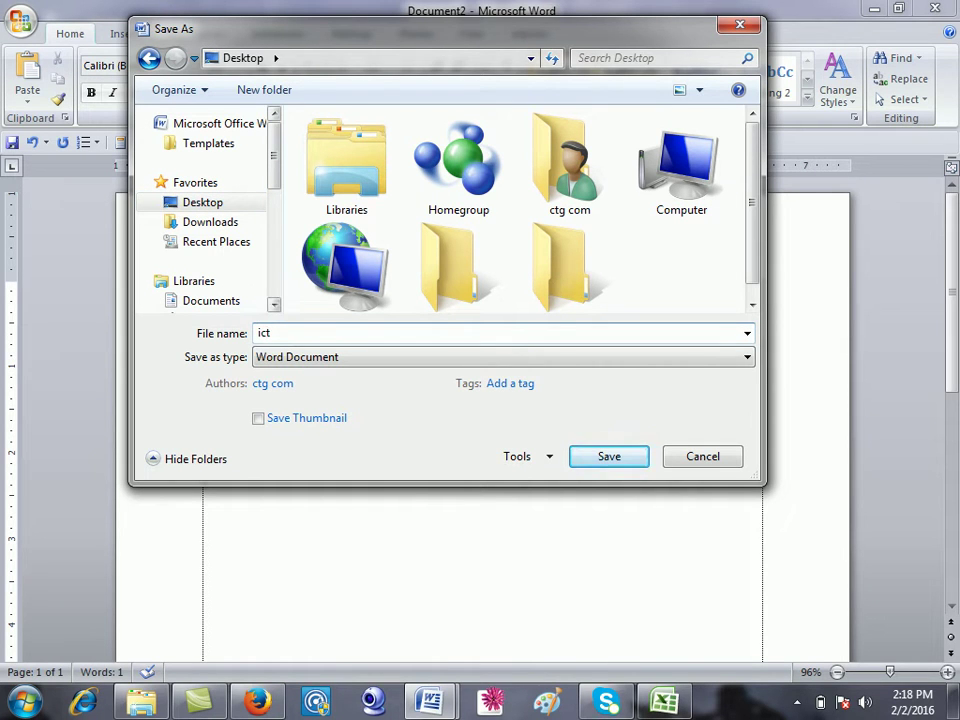
pyautogui.click(545, 462)
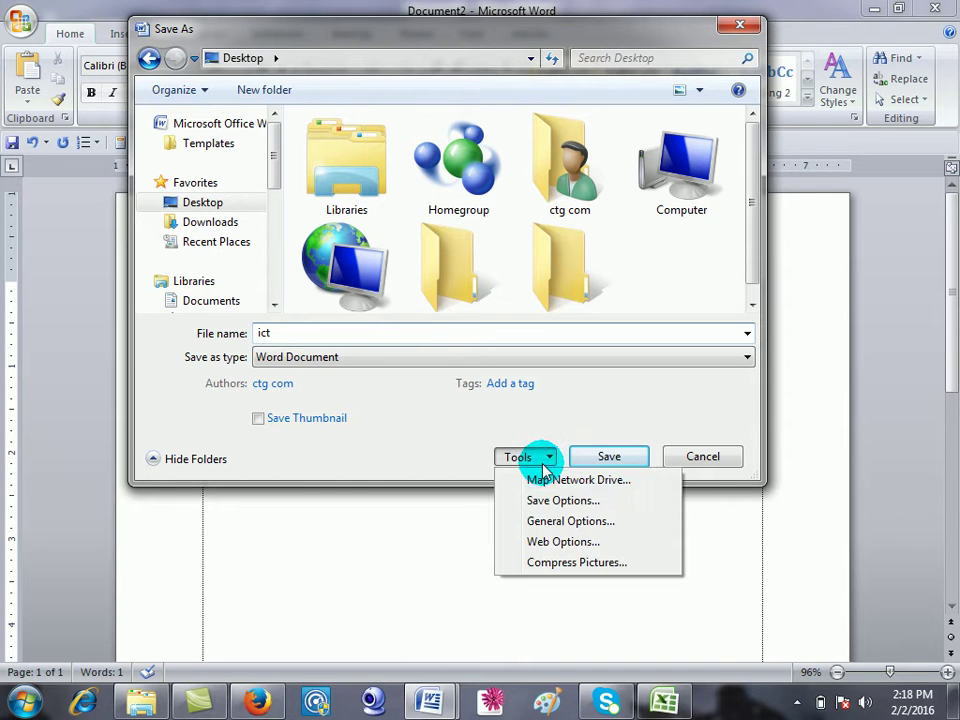
# Set and confirm both a password to open and a password to modify in General Options.
pyautogui.click(534, 519)
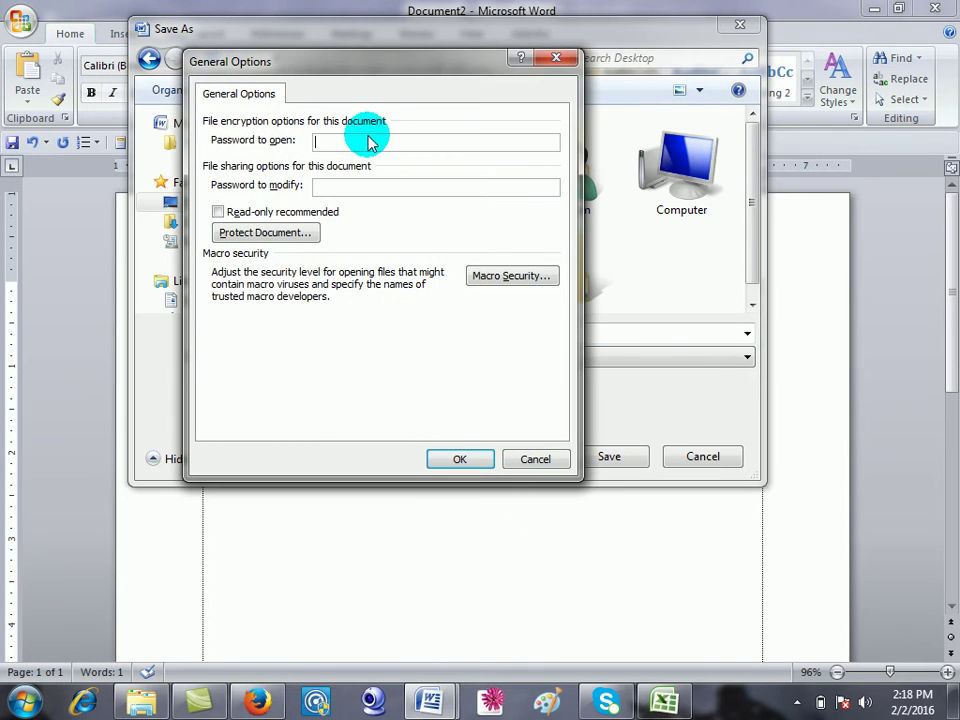
pyautogui.write('1')
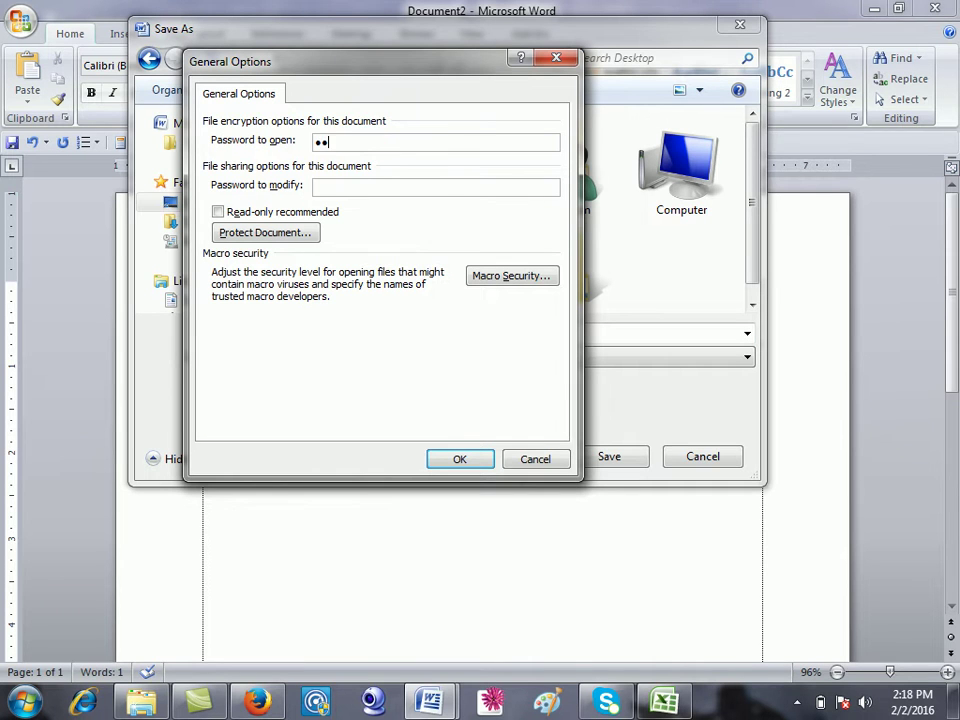
pyautogui.write('1')
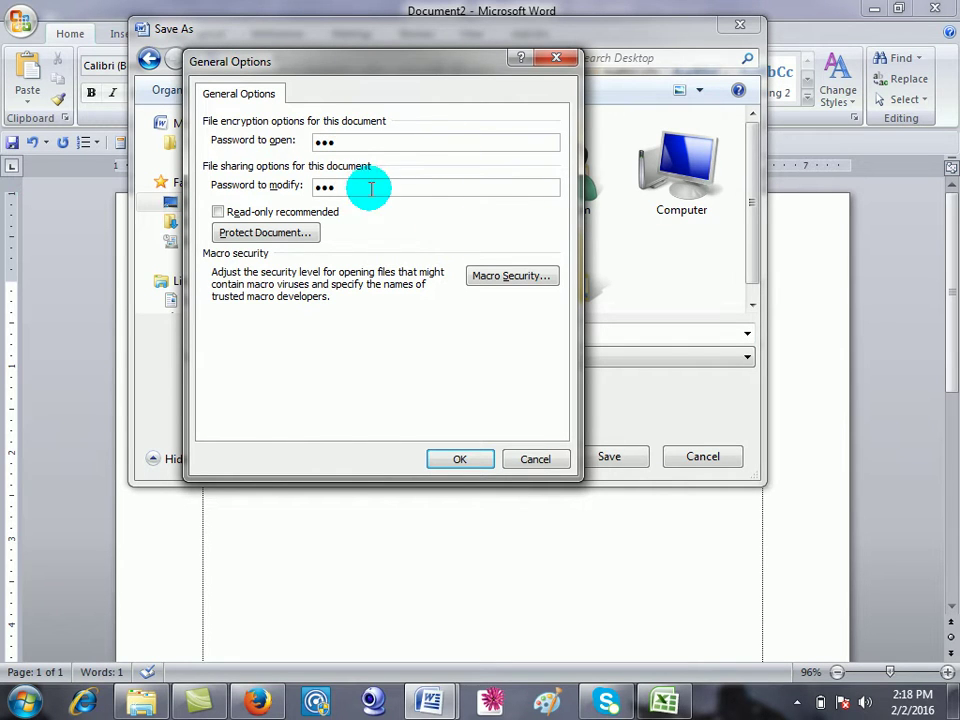
pyautogui.click(458, 462)
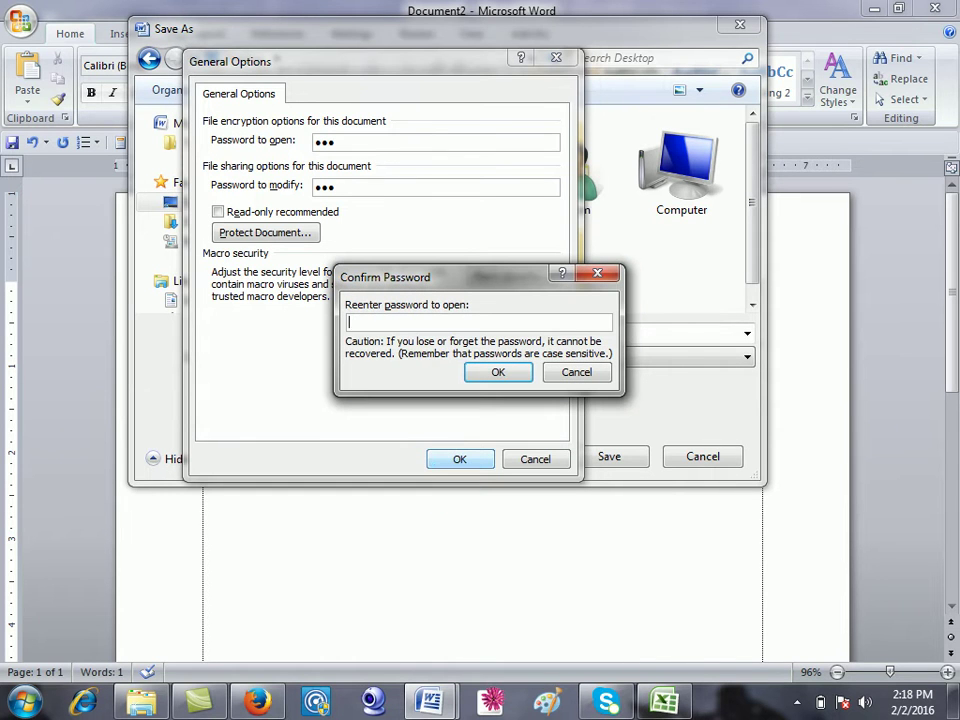
pyautogui.click(485, 371)
pyautogui.write('1')
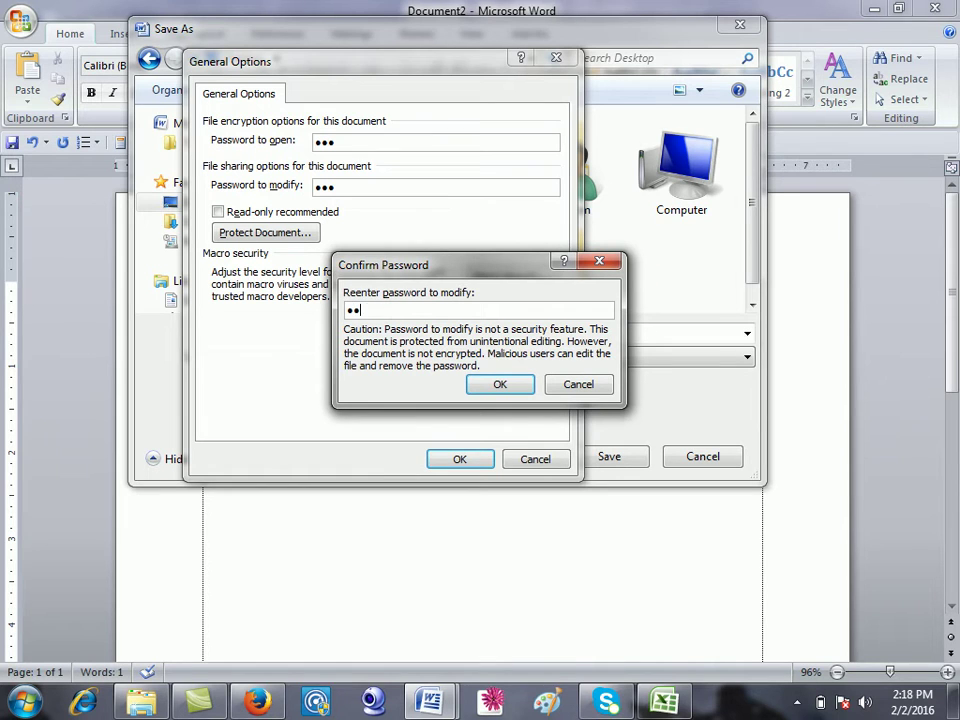
pyautogui.click(499, 383)
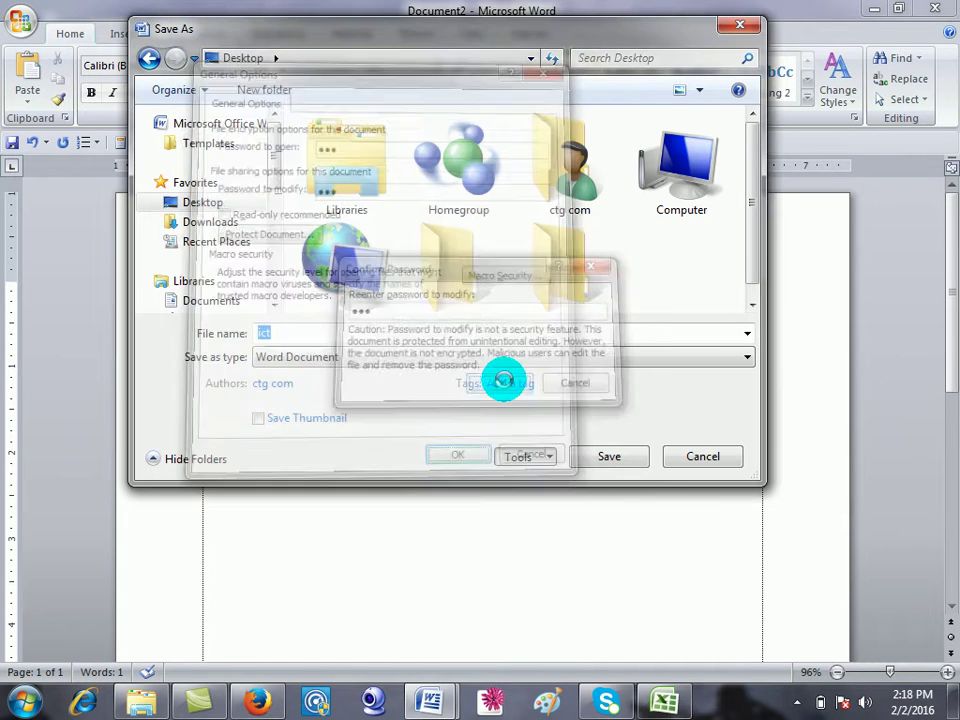
# Save the file as ict, minimize it, and close Document1 without saving.
pyautogui.click(606, 458)
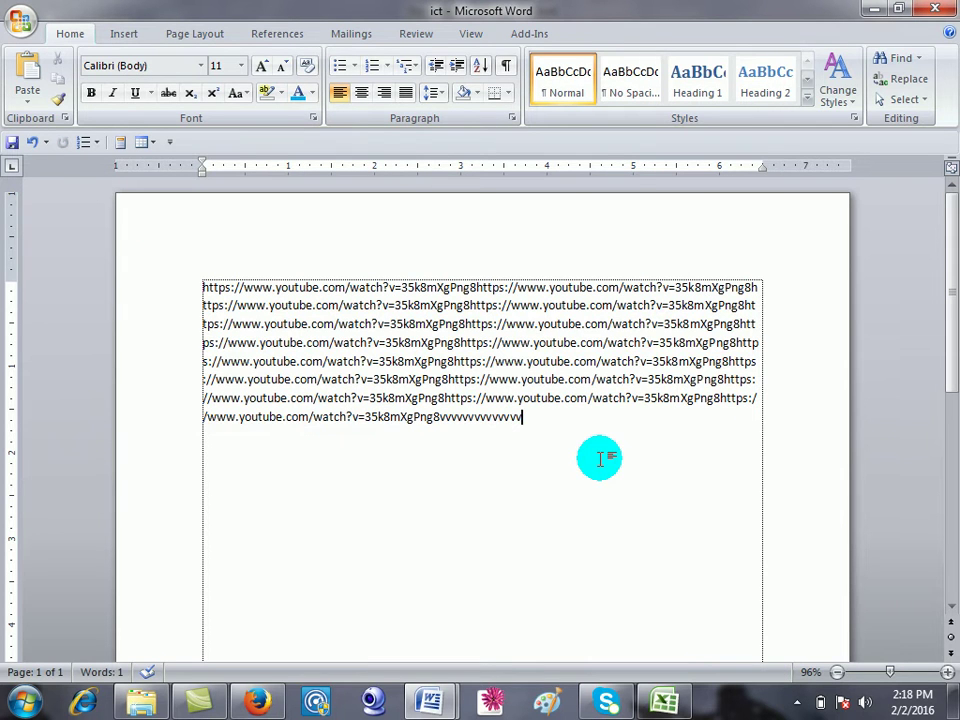
pyautogui.click(877, 8)
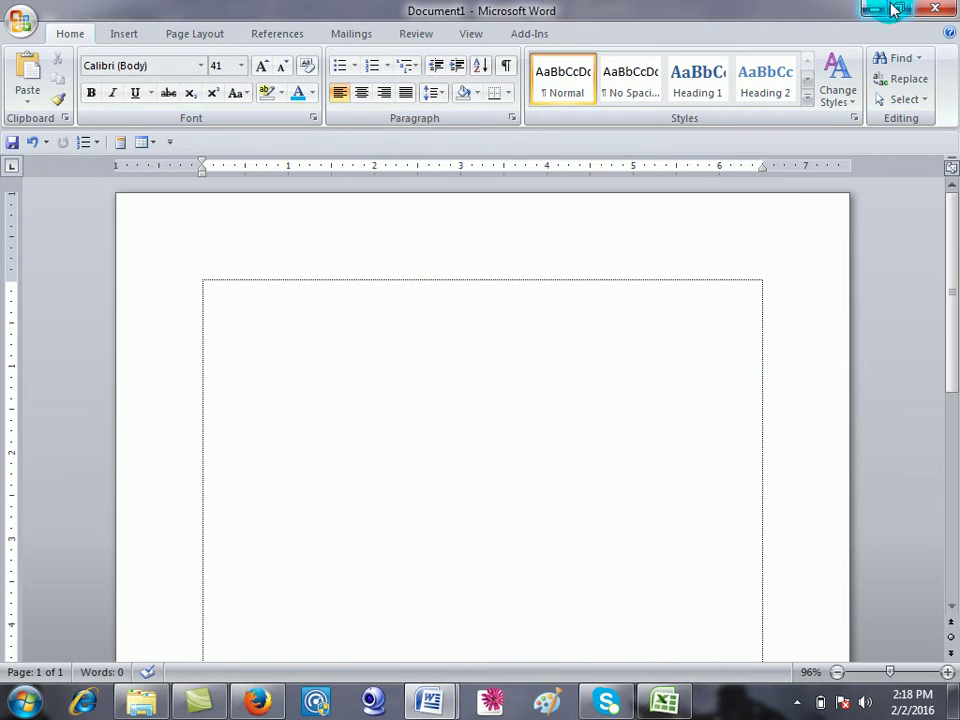
pyautogui.click(935, 8)
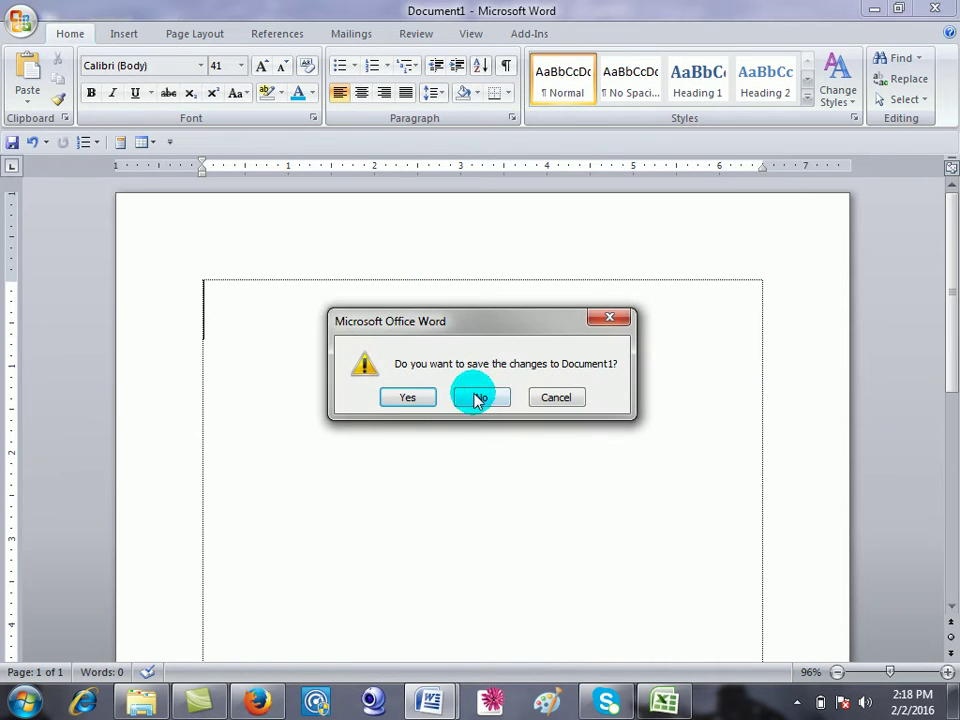
pyautogui.click(474, 394)
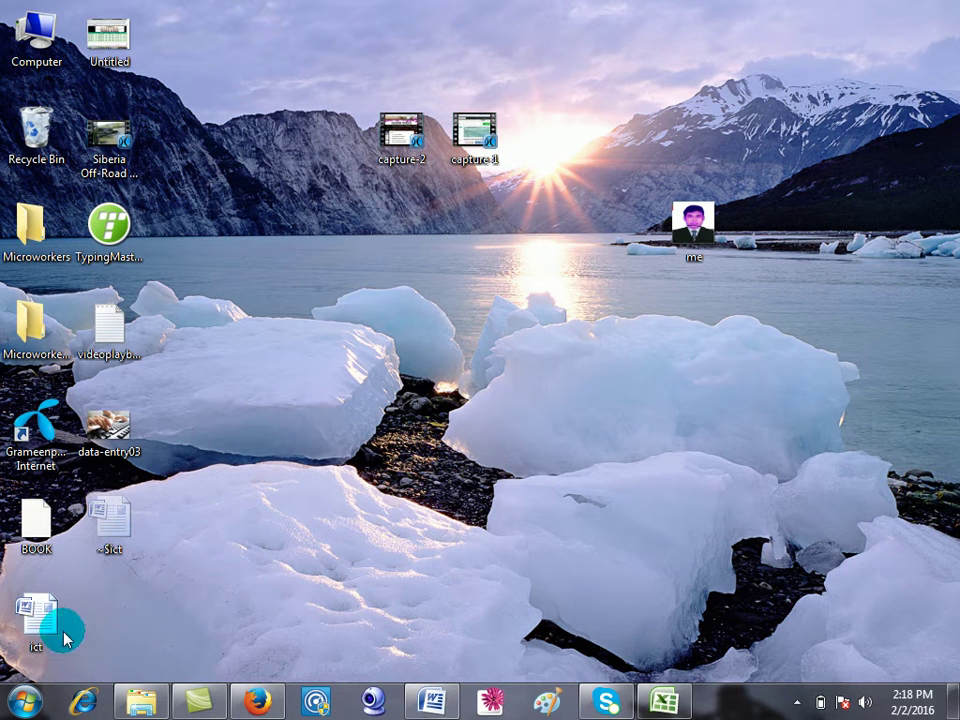
# Move the ict desktop icon to the right and open the file in Word.
pyautogui.moveTo(62, 630); pyautogui.dragTo(209, 630)
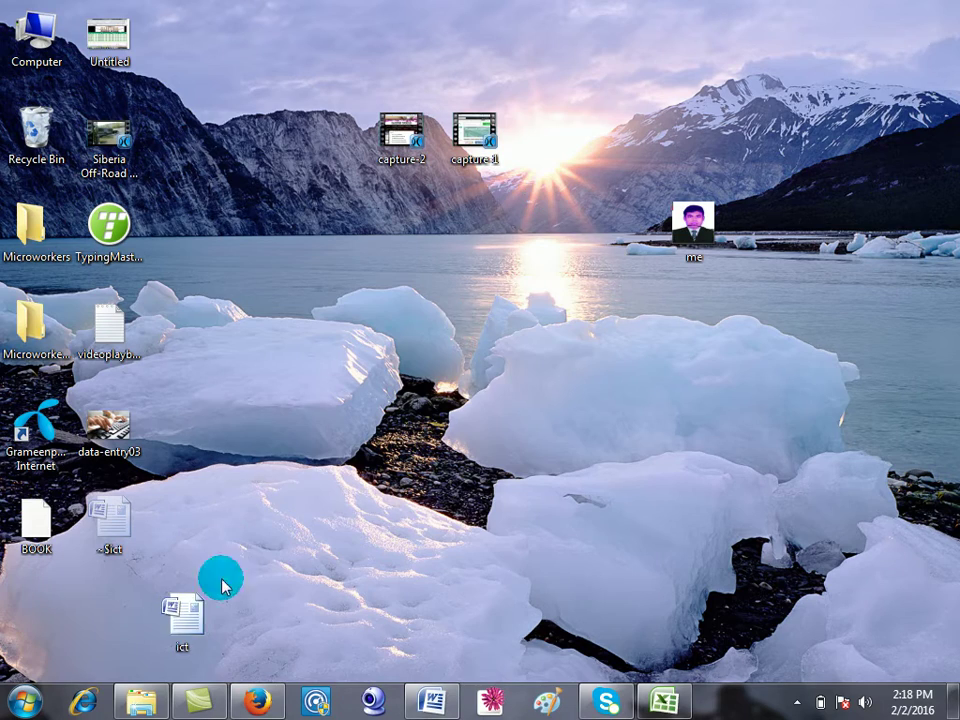
pyautogui.doubleClick(145, 630)
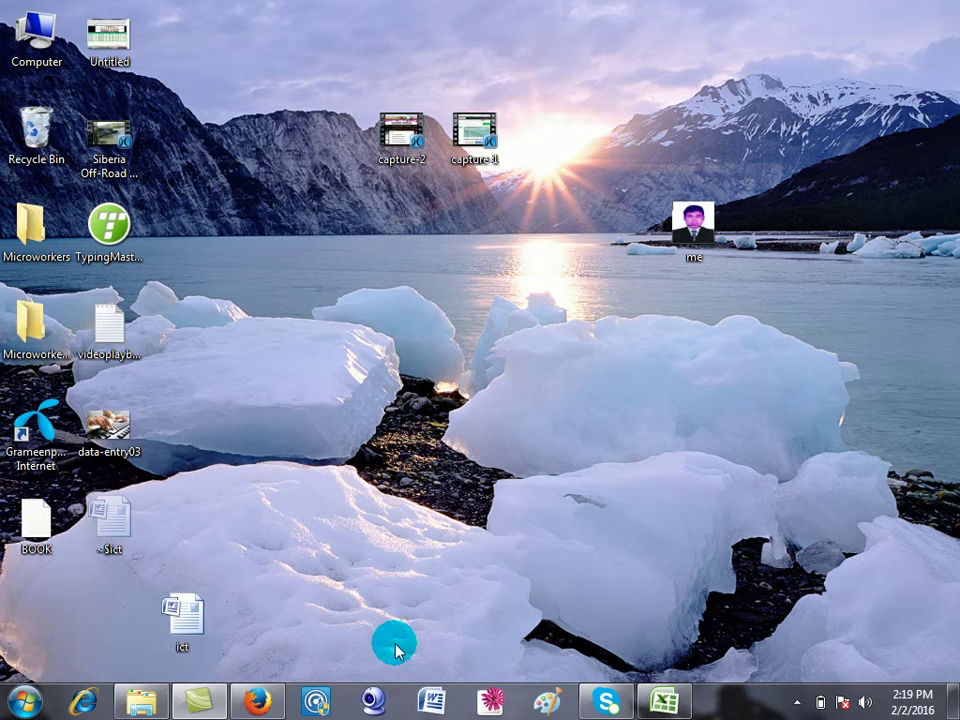
pyautogui.doubleClick(180, 612)
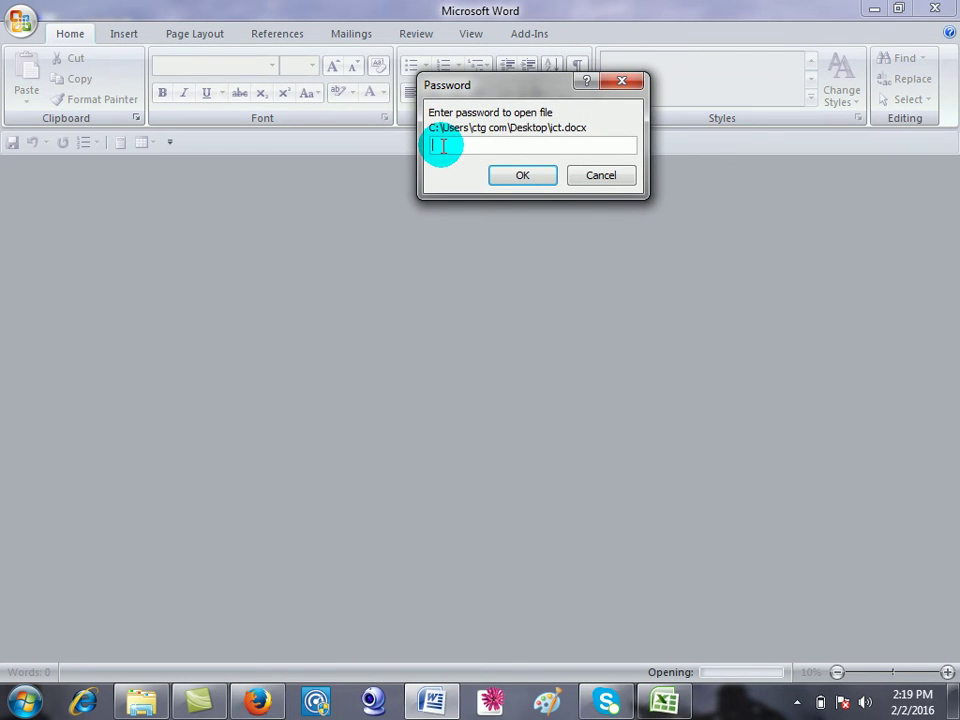
# Enter the password to open and the password to modify so ict opens.
pyautogui.write('1')
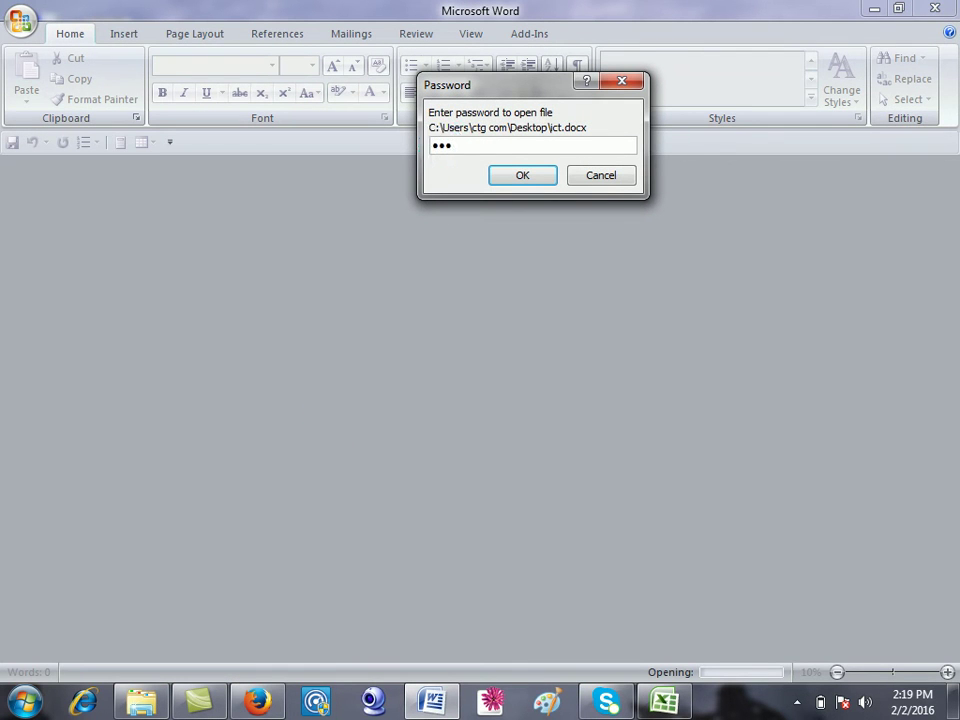
pyautogui.click(499, 173)
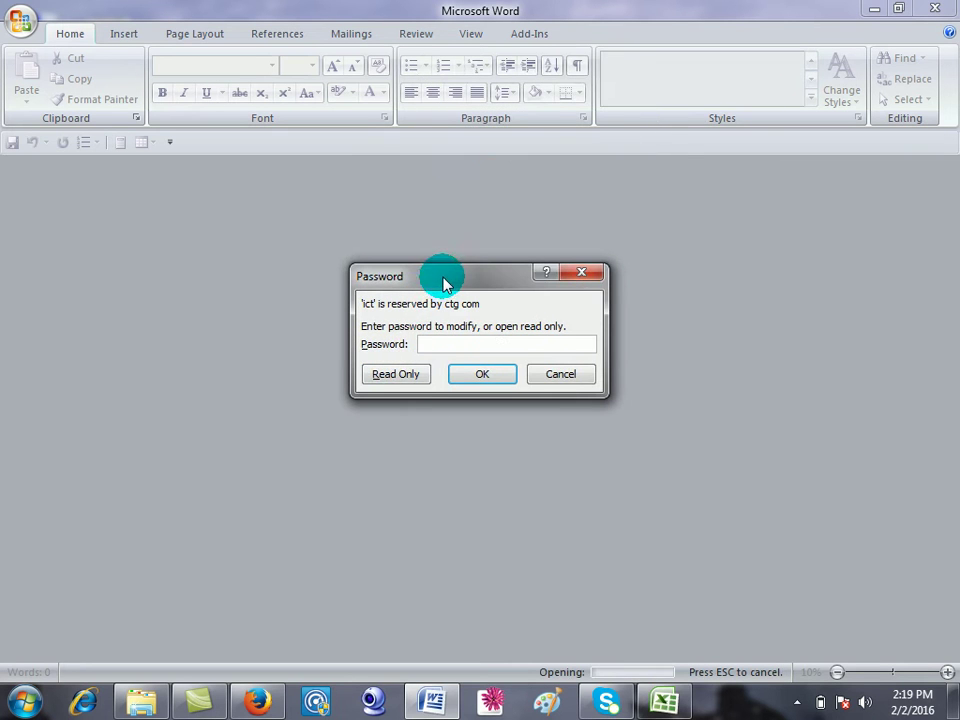
pyautogui.moveTo(445, 285); pyautogui.dragTo(449, 211)
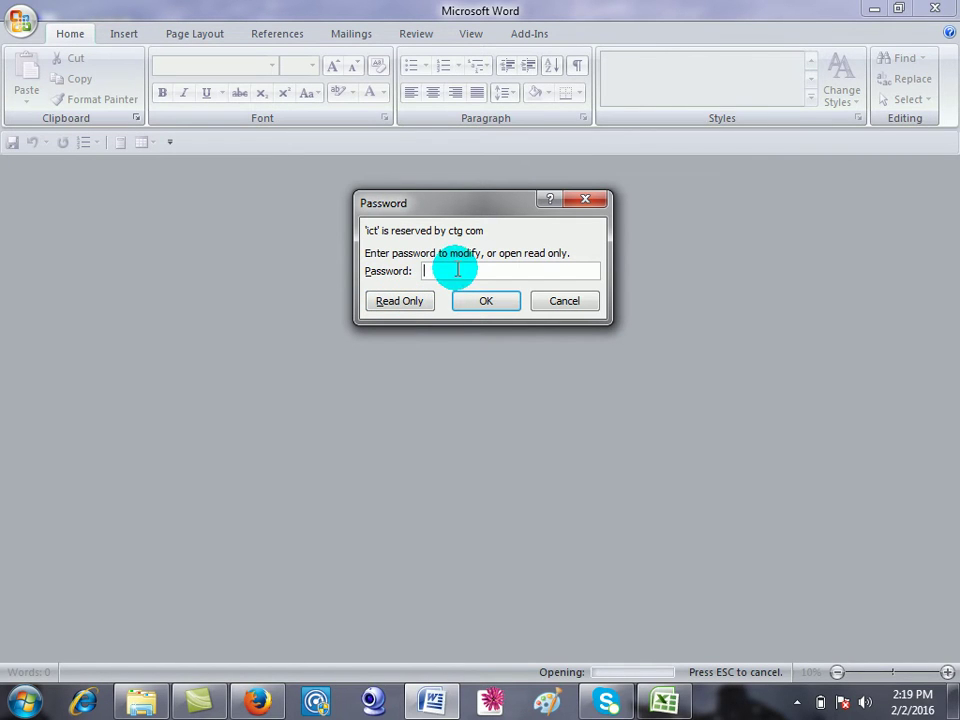
pyautogui.write('1')
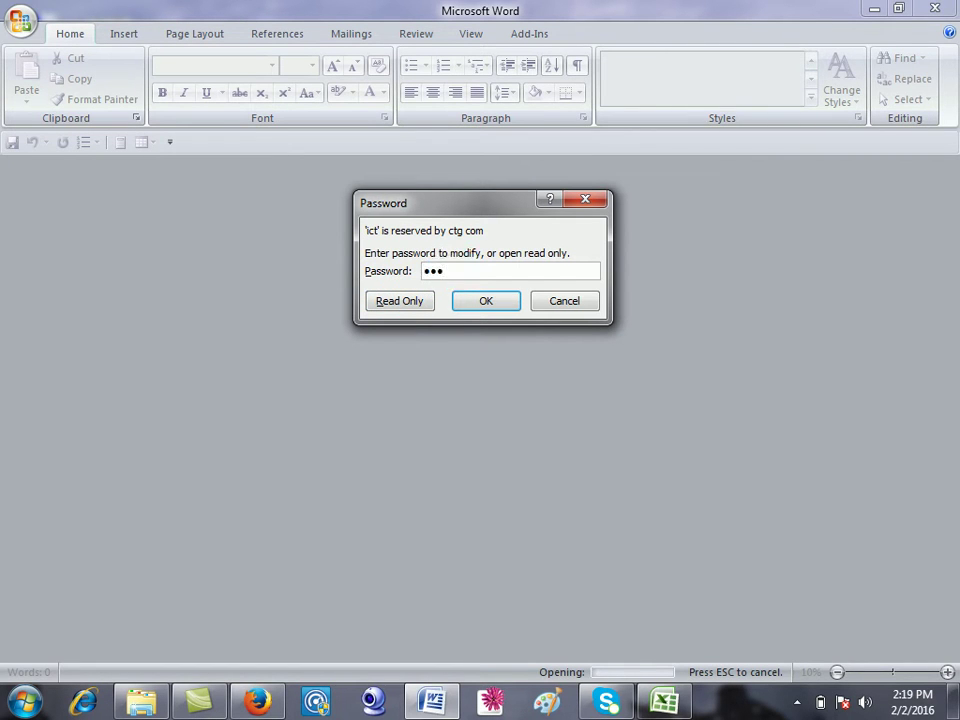
pyautogui.click(468, 299)
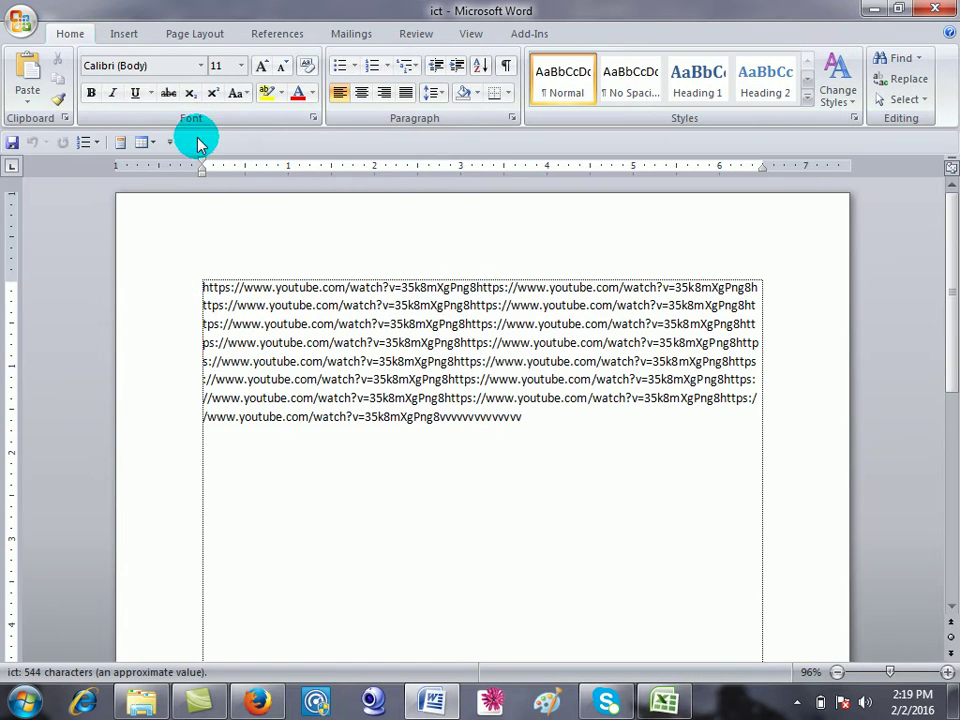
# Check ict's password settings in Save As General Options, then cancel without saving.
pyautogui.click(22, 20)
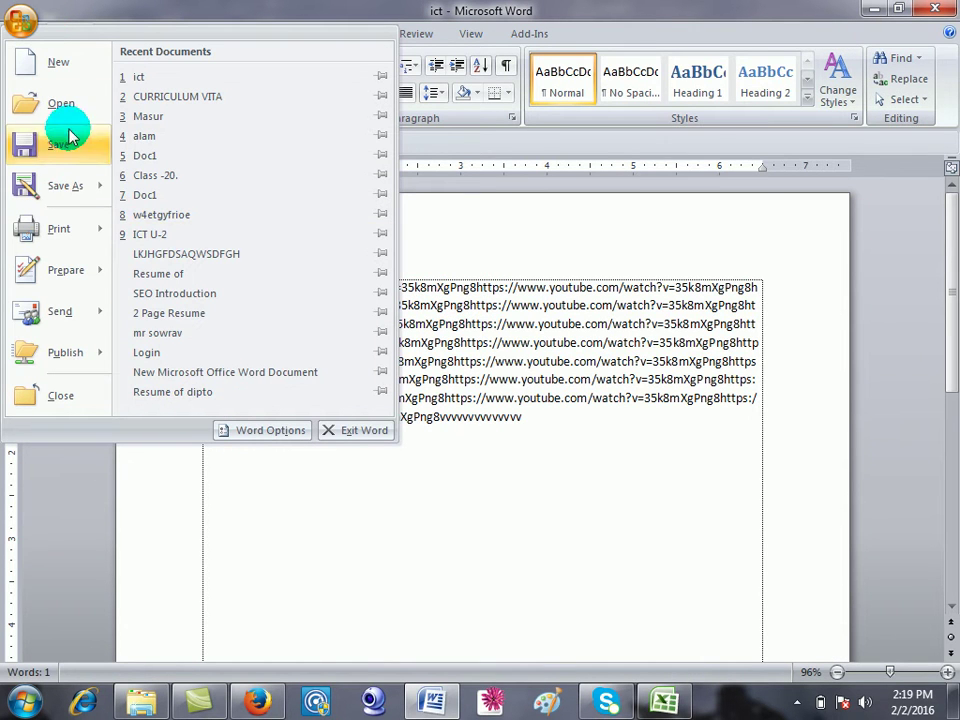
pyautogui.click(54, 187)
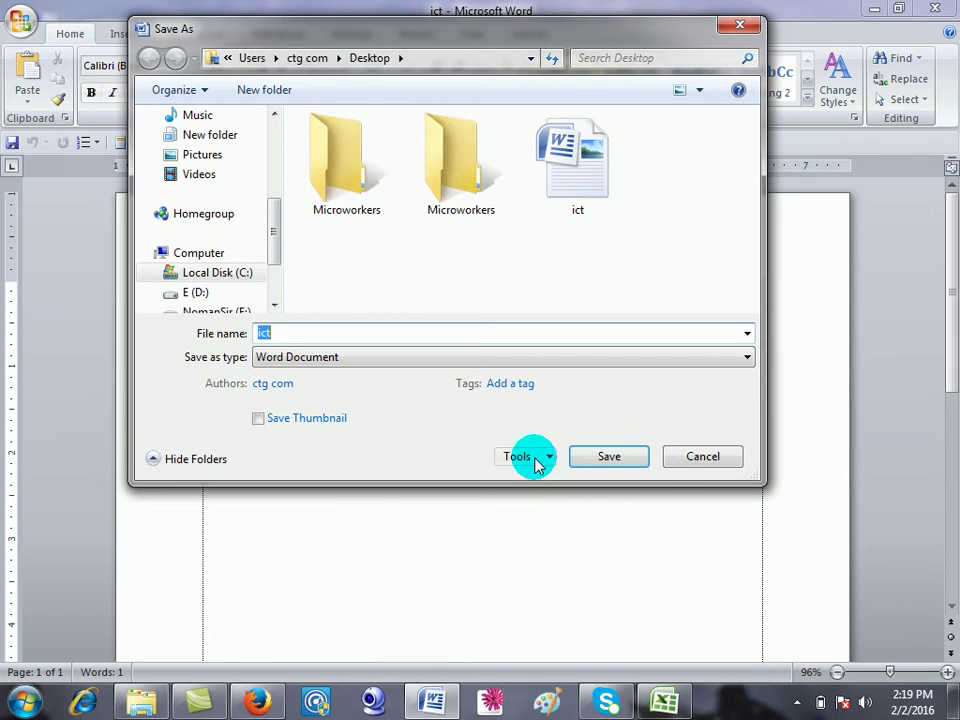
pyautogui.click(537, 458)
pyautogui.click(540, 520)
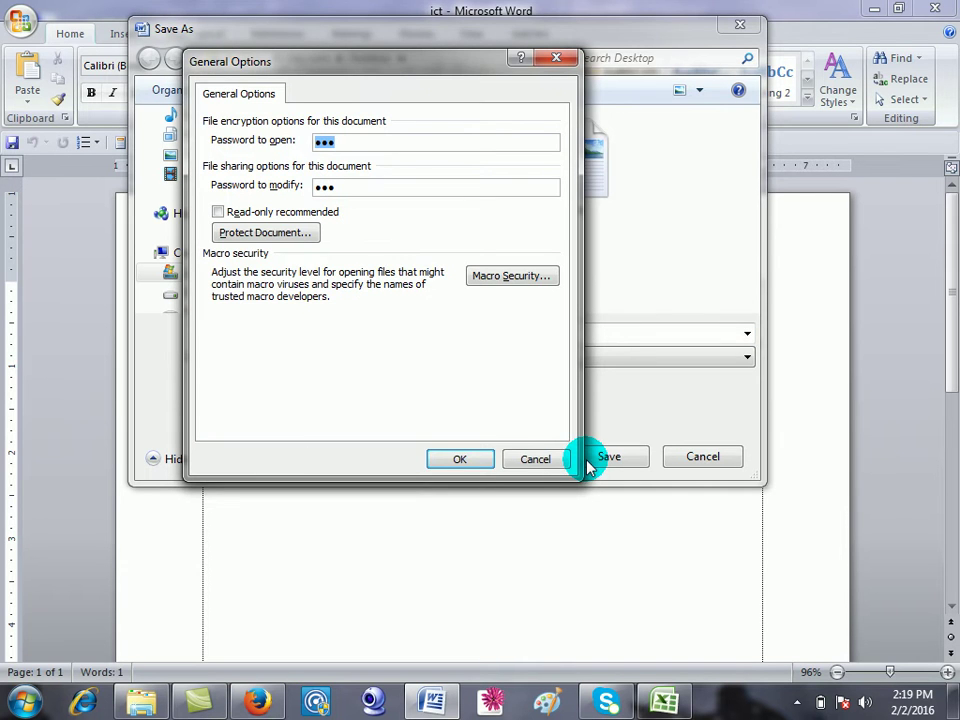
pyautogui.press('Escape')
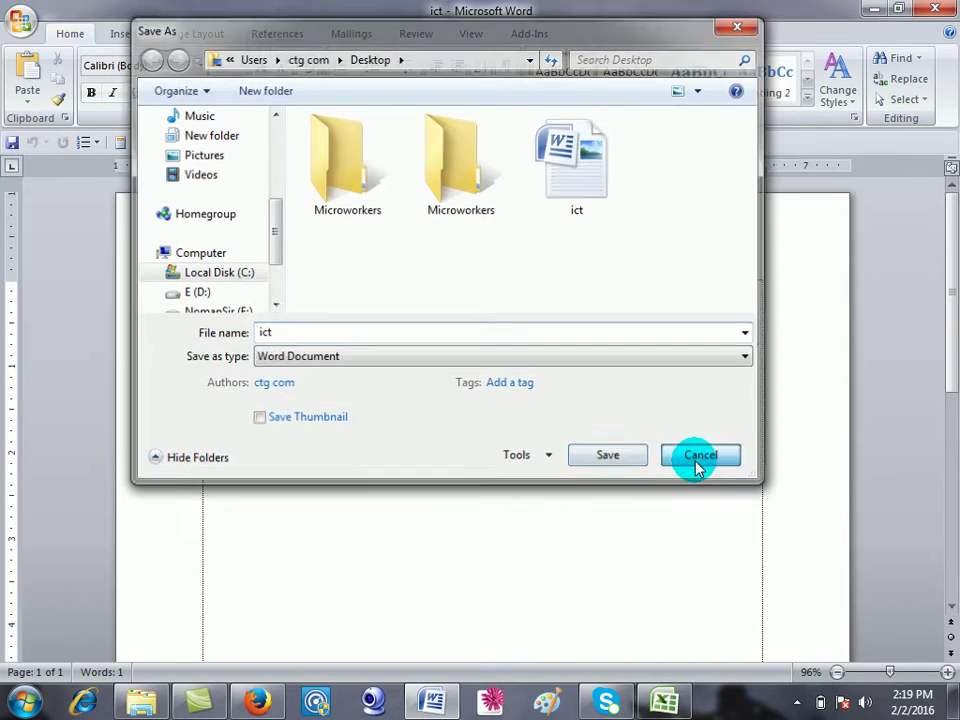
pyautogui.click(692, 461)
pyautogui.click(22, 22)
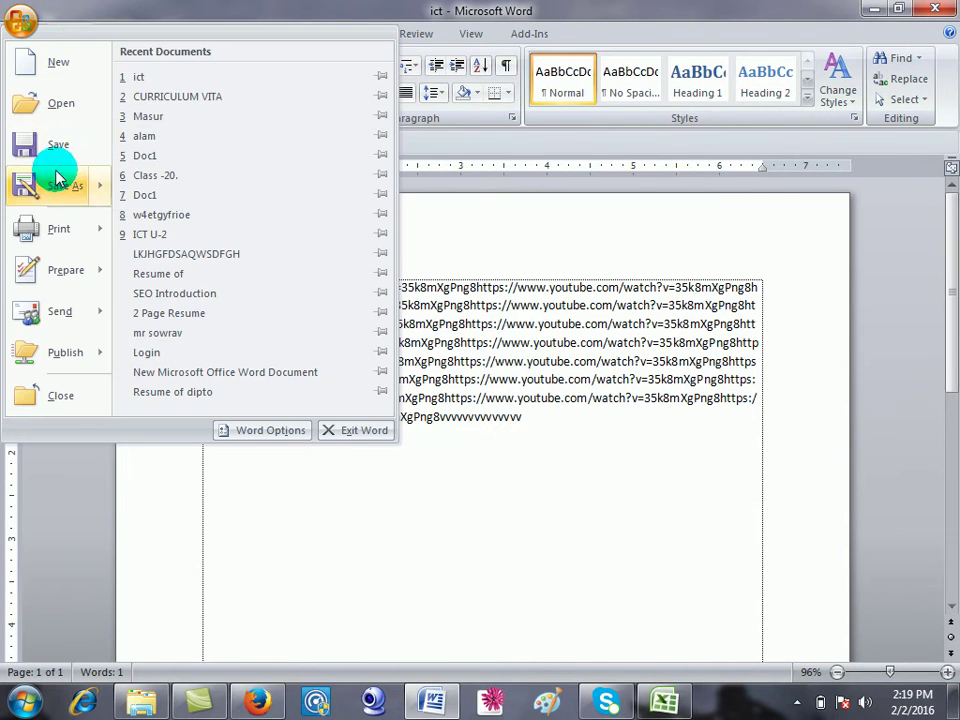
# Show the Office menu's Print submenu with its print and print preview choices.
pyautogui.moveTo(55, 184)
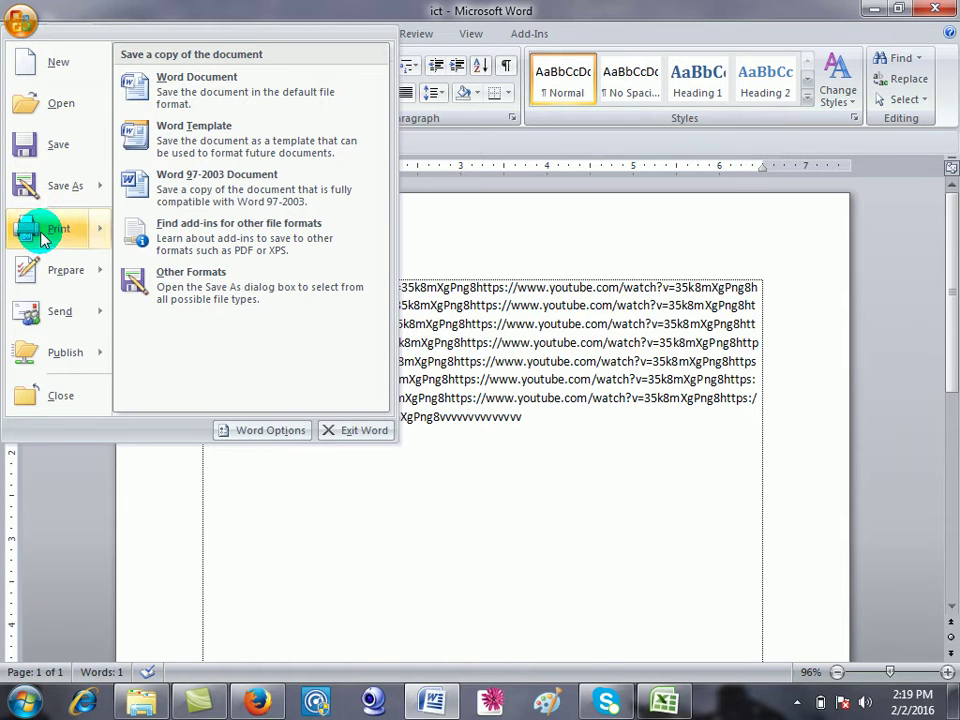
pyautogui.moveTo(40, 232)
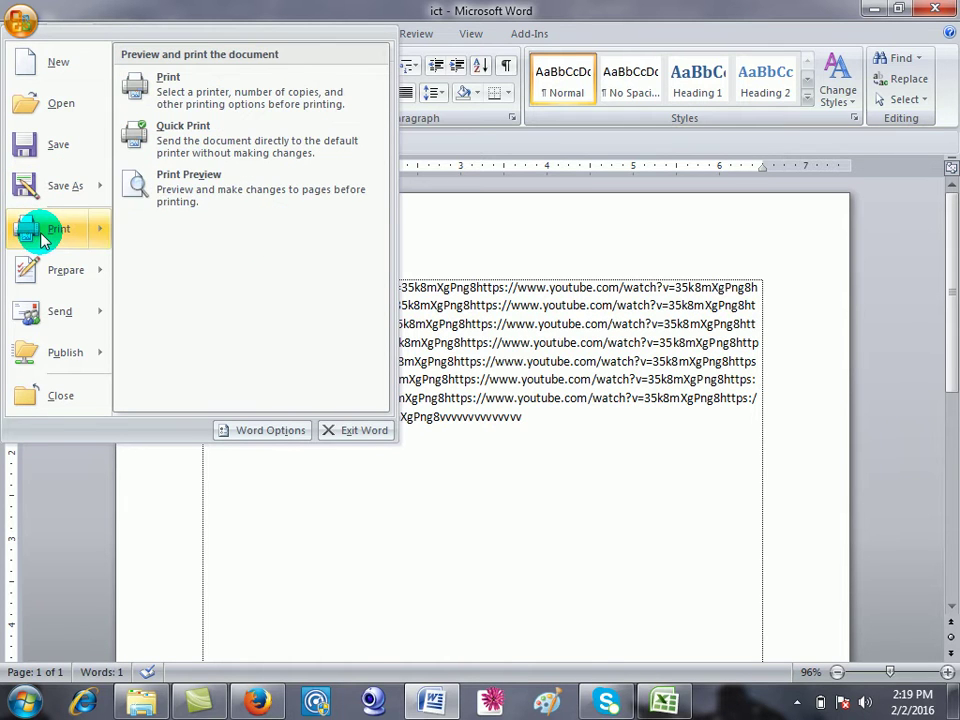
pyautogui.click(222, 194)
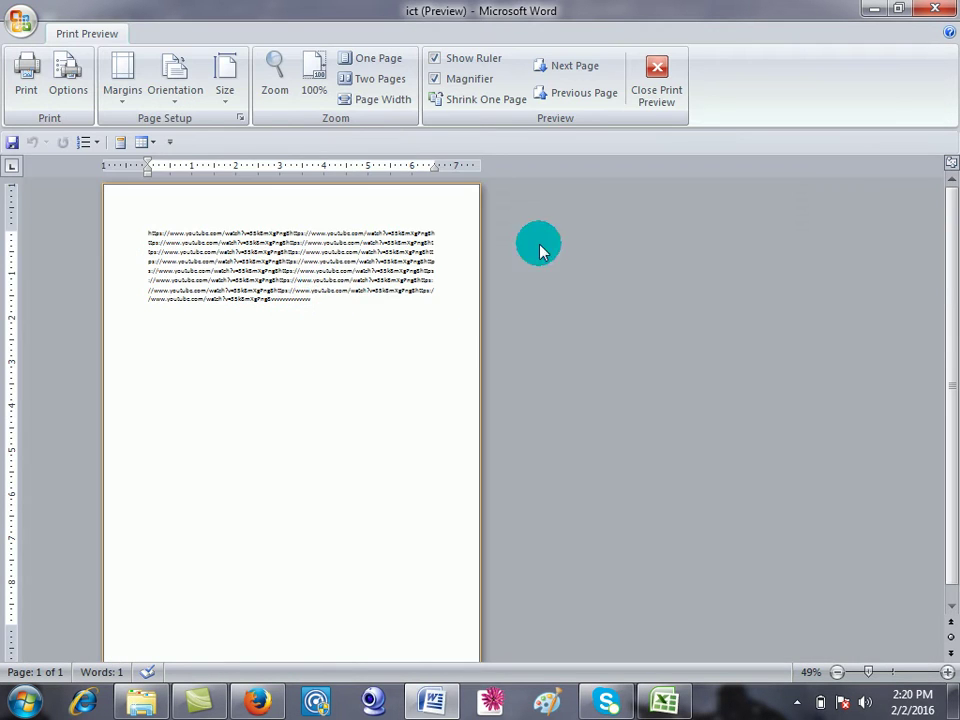
pyautogui.click(331, 275)
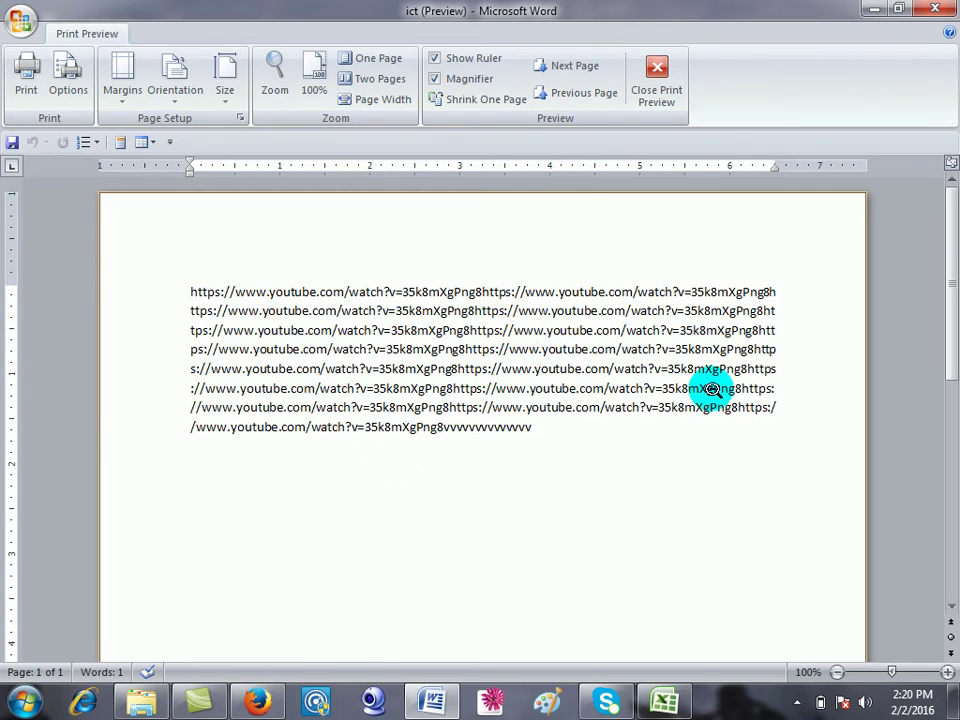
pyautogui.click(656, 82)
pyautogui.click(405, 398)
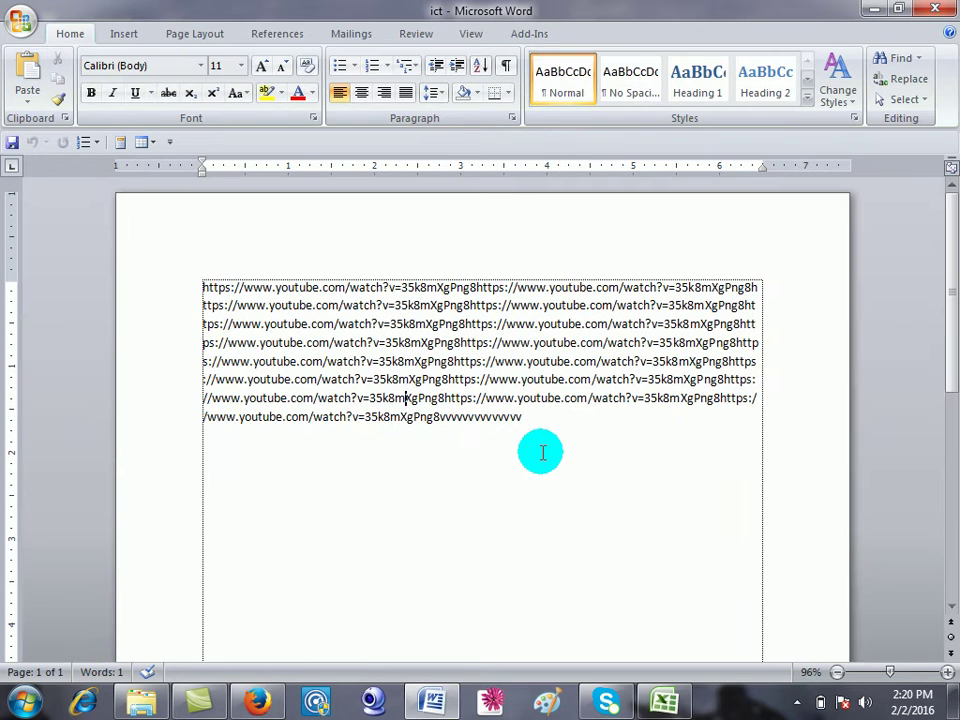
pyautogui.moveTo(521, 416); pyautogui.dragTo(283, 324)
pyautogui.click(283, 324)
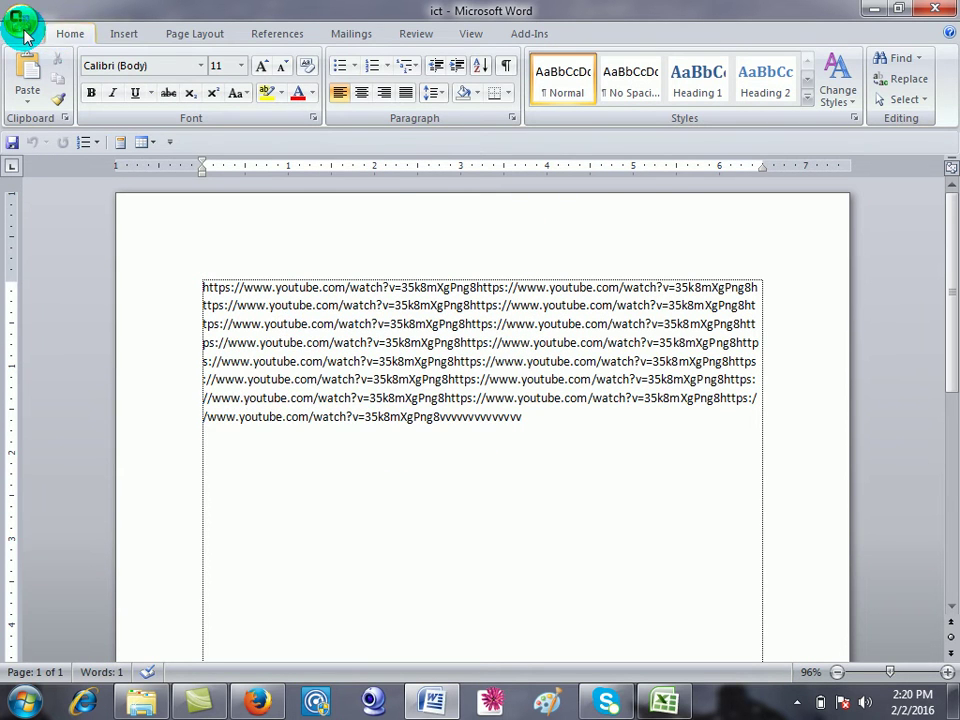
pyautogui.click(24, 36)
pyautogui.moveTo(50, 231)
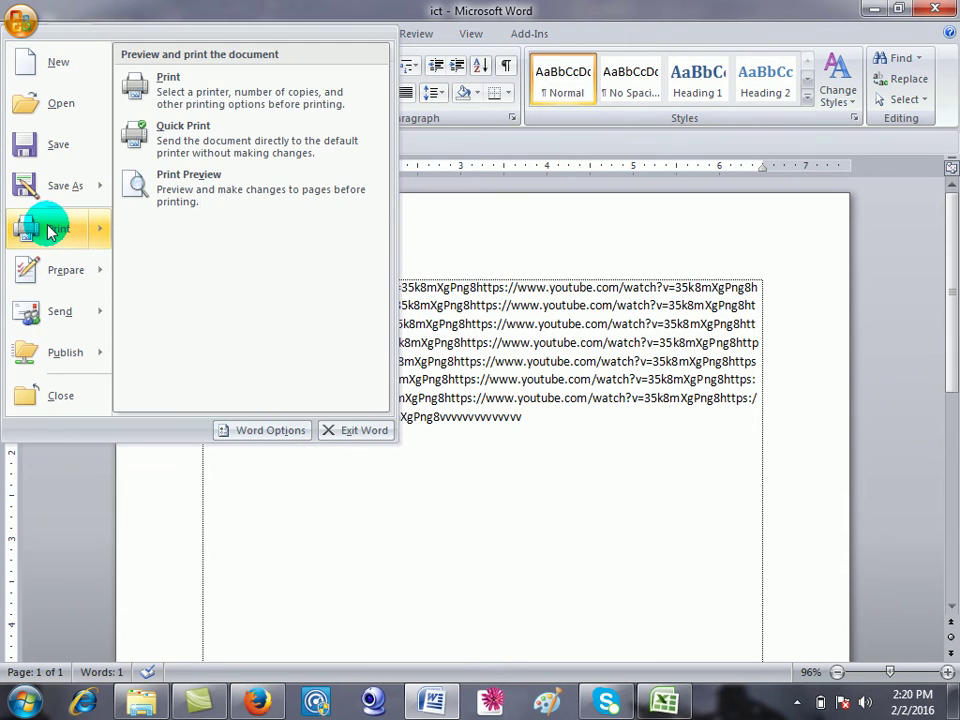
# Open the full Print dialog and choose Microsoft XPS Document Writer as the printer.
pyautogui.click(167, 80)
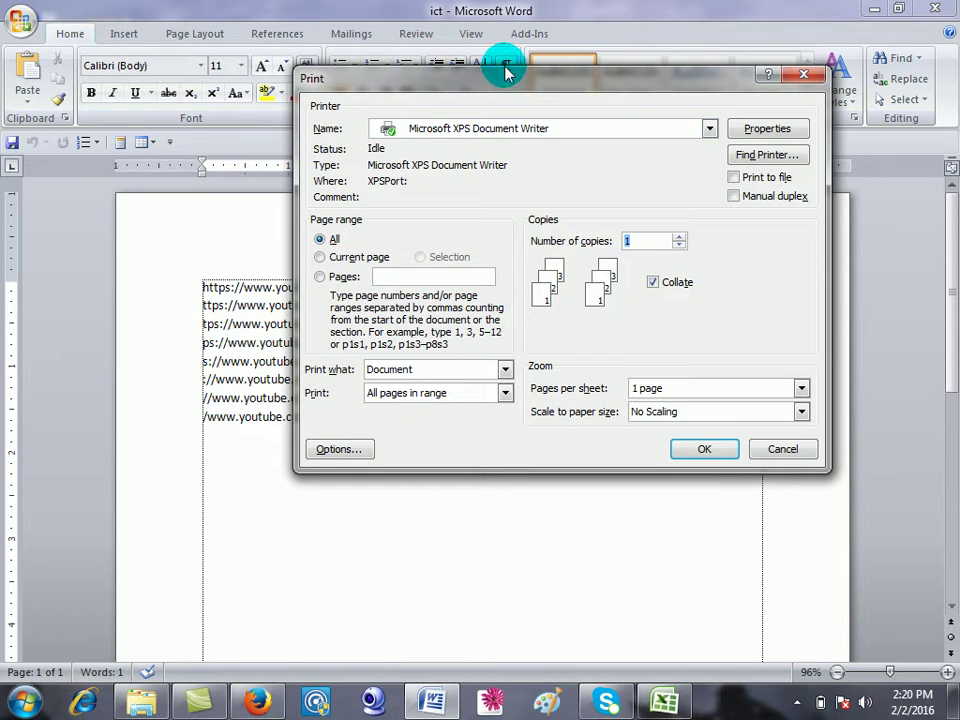
pyautogui.moveTo(505, 78); pyautogui.dragTo(425, 145)
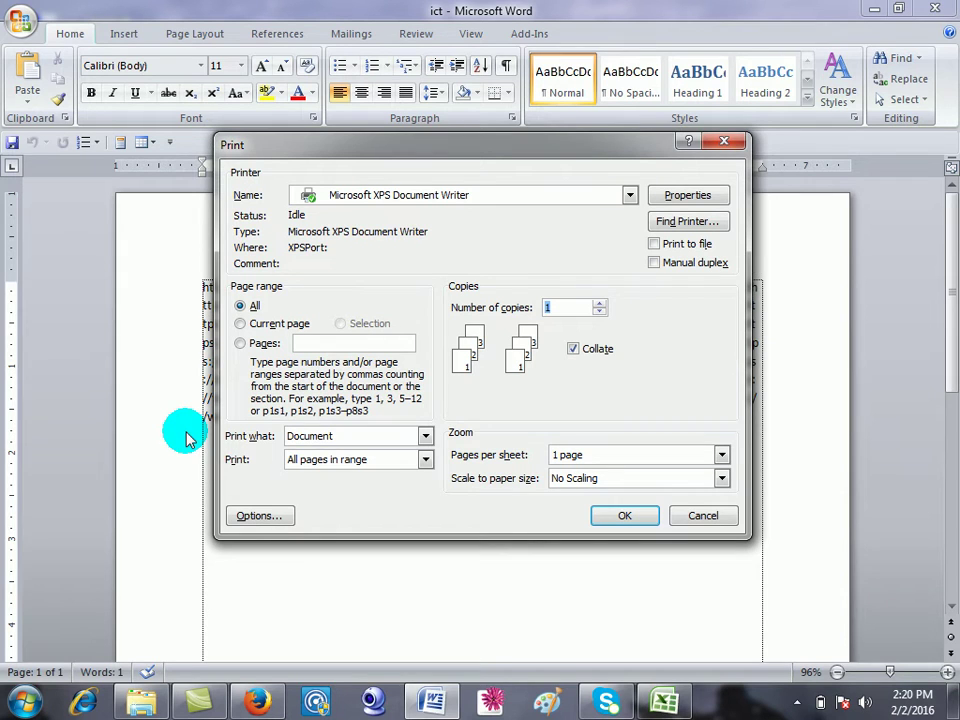
pyautogui.click(381, 195)
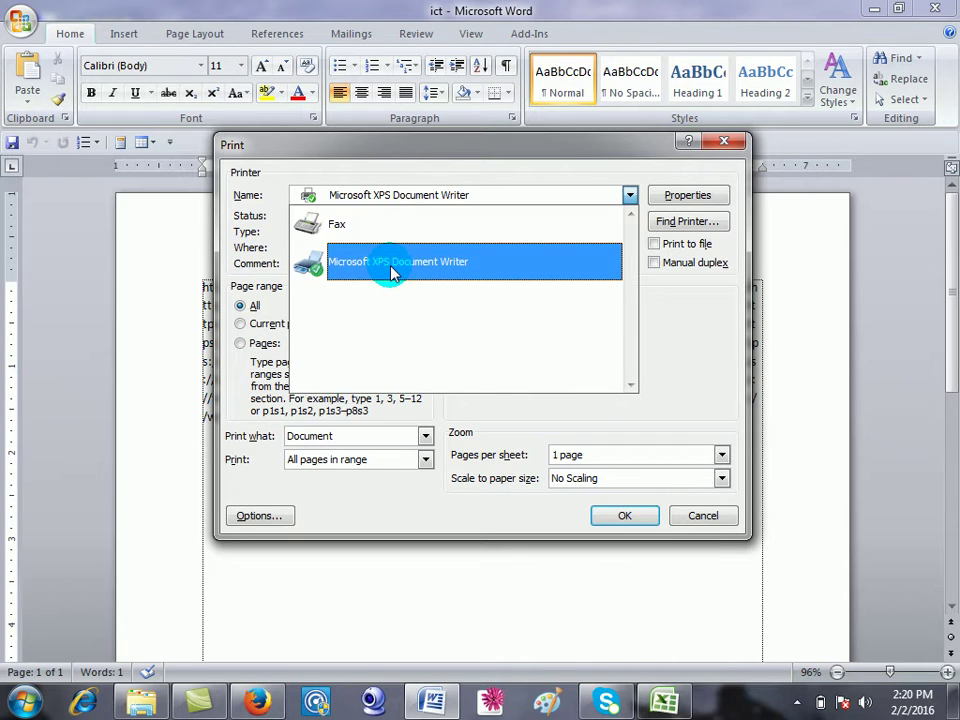
pyautogui.click(392, 273)
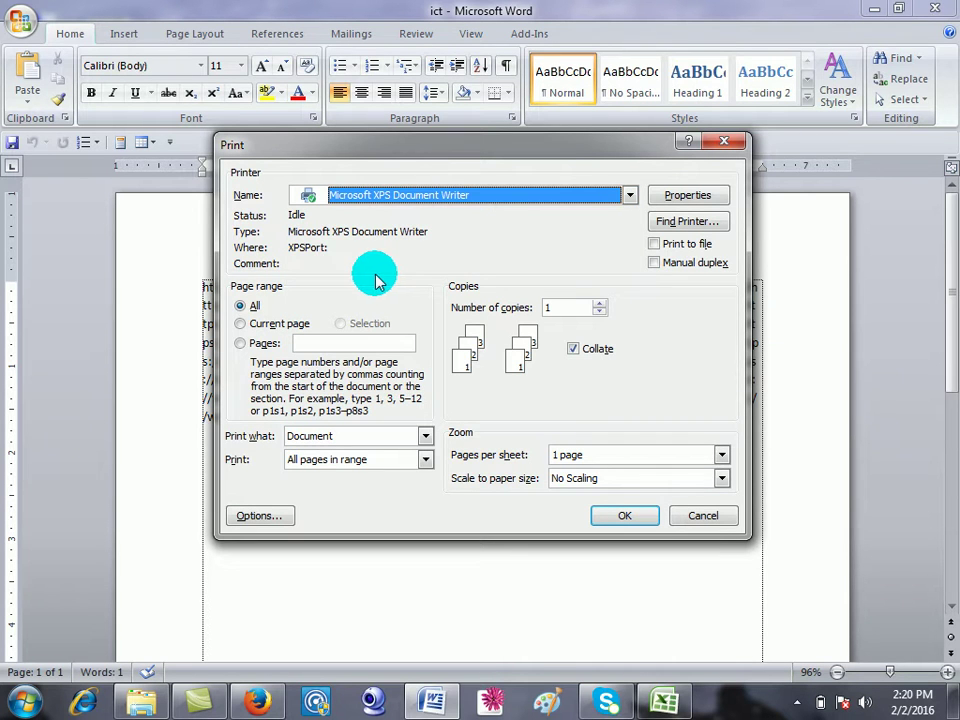
# Limit the print range to pages 1,3 instead of the current page.
pyautogui.click(241, 325)
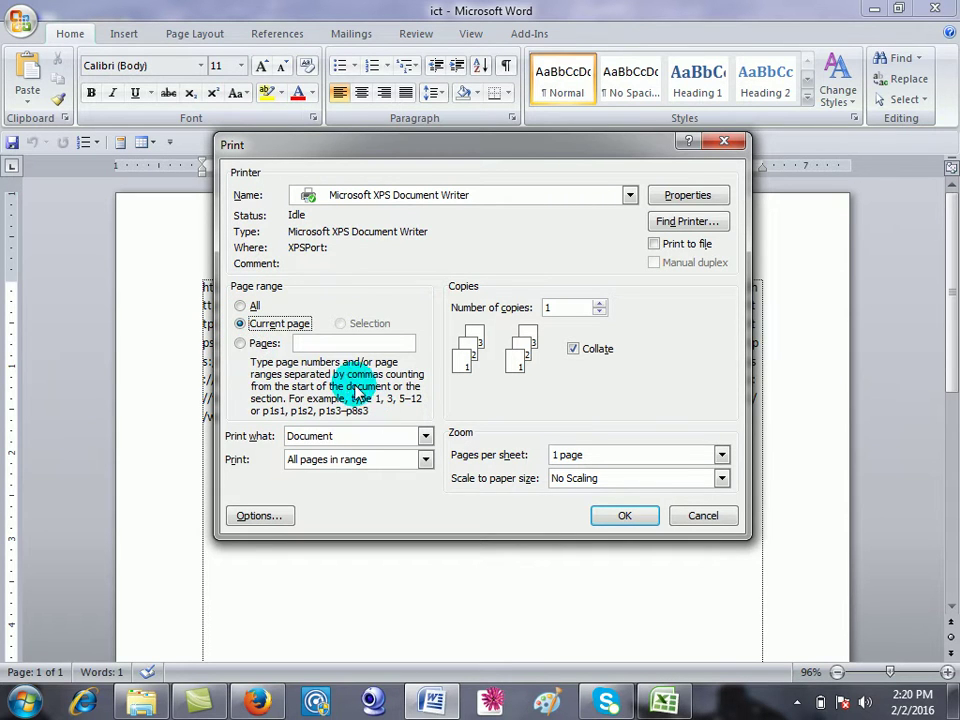
pyautogui.click(241, 343)
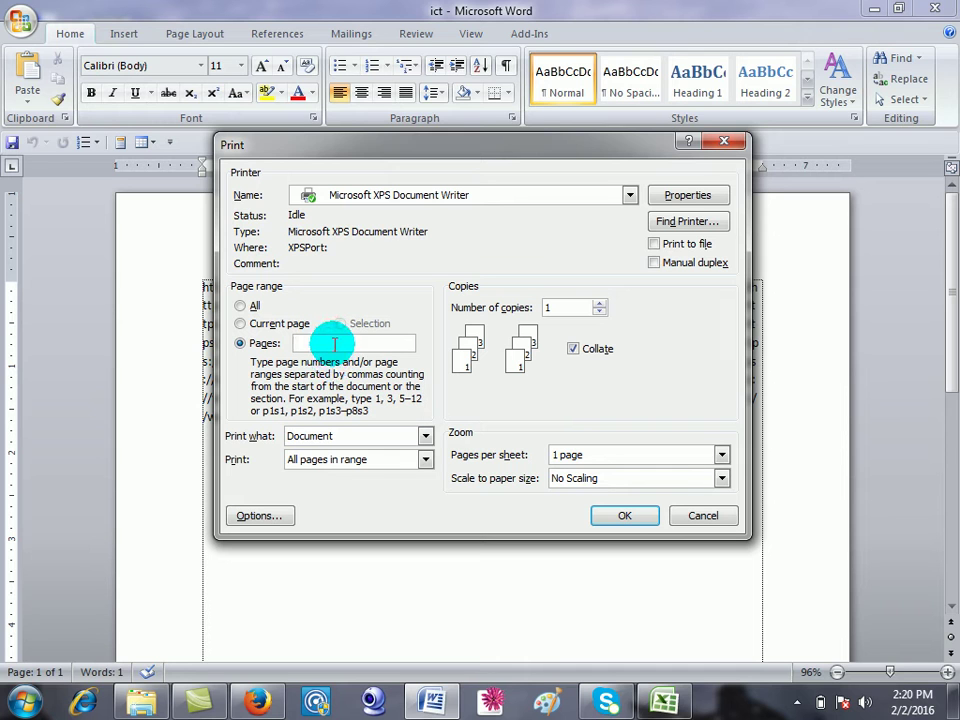
pyautogui.write('1,3')
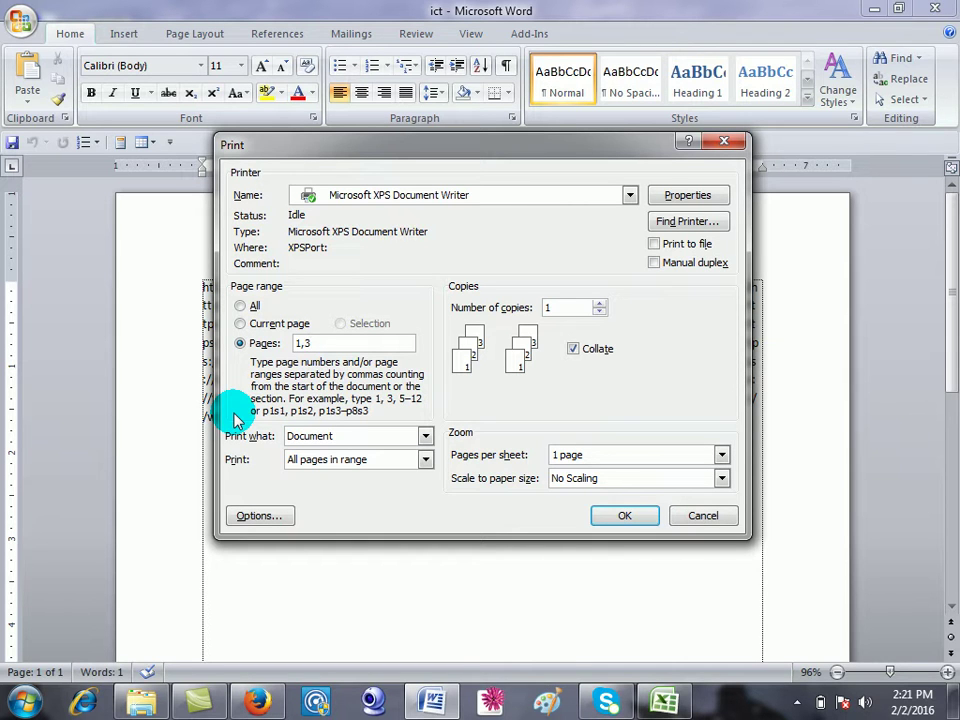
# Switch the print range to all pages and raise the copies to 7.
pyautogui.press('BackSpace')
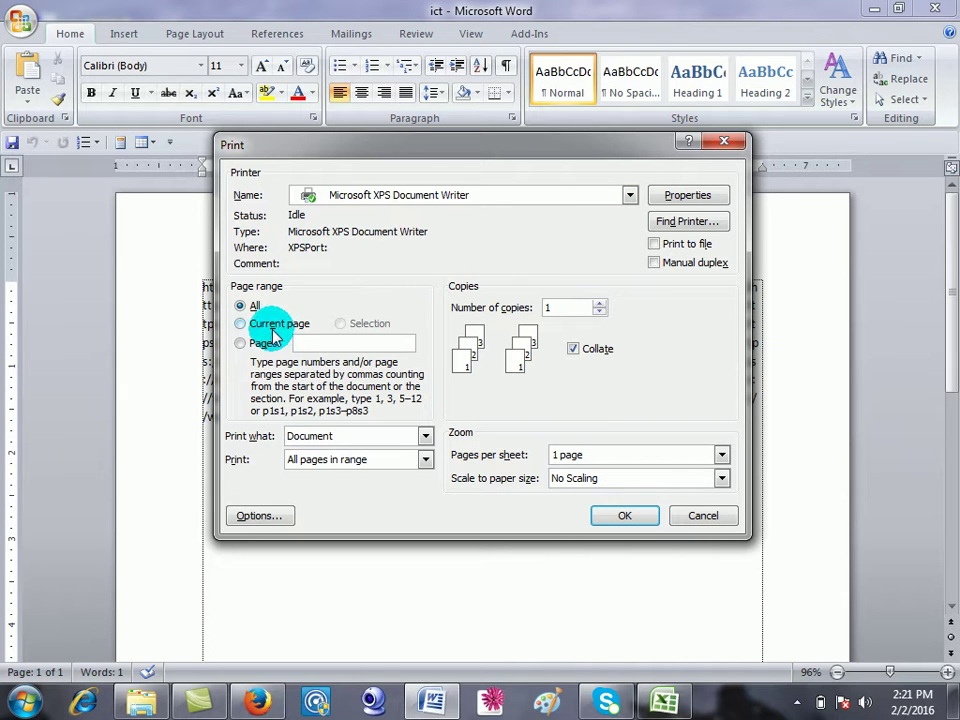
pyautogui.click(250, 308)
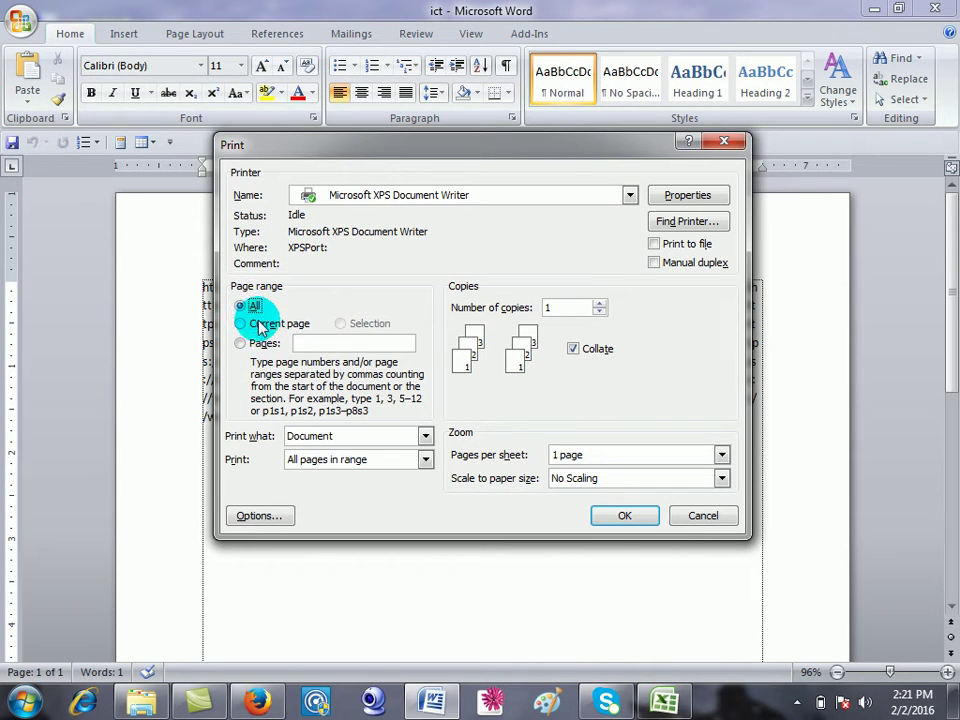
pyautogui.click(586, 307)
pyautogui.click(598, 303)
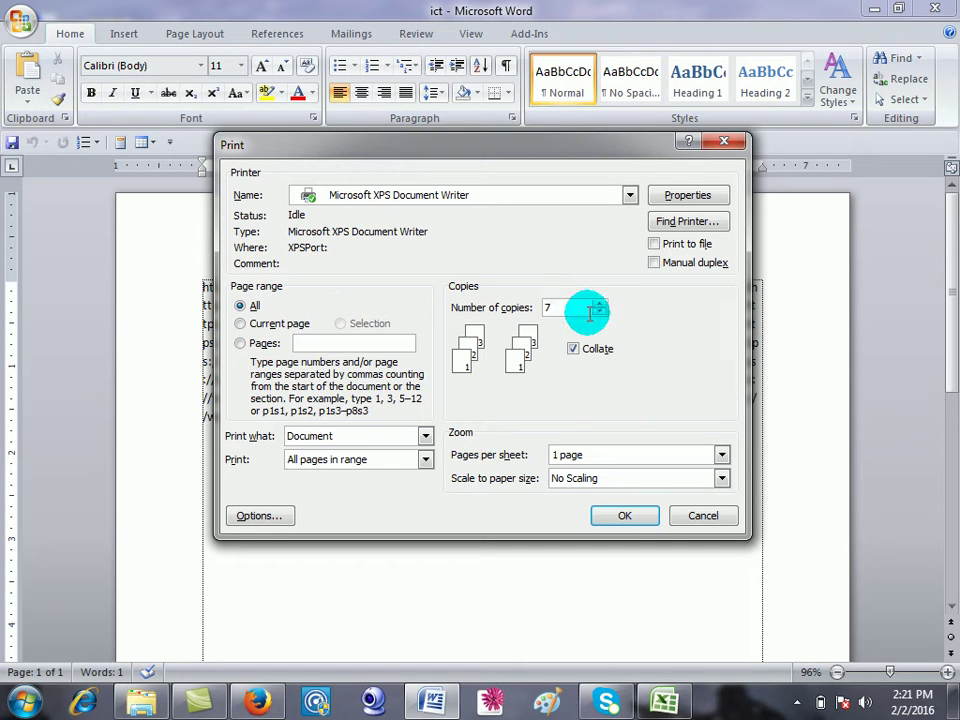
pyautogui.doubleClick(578, 306)
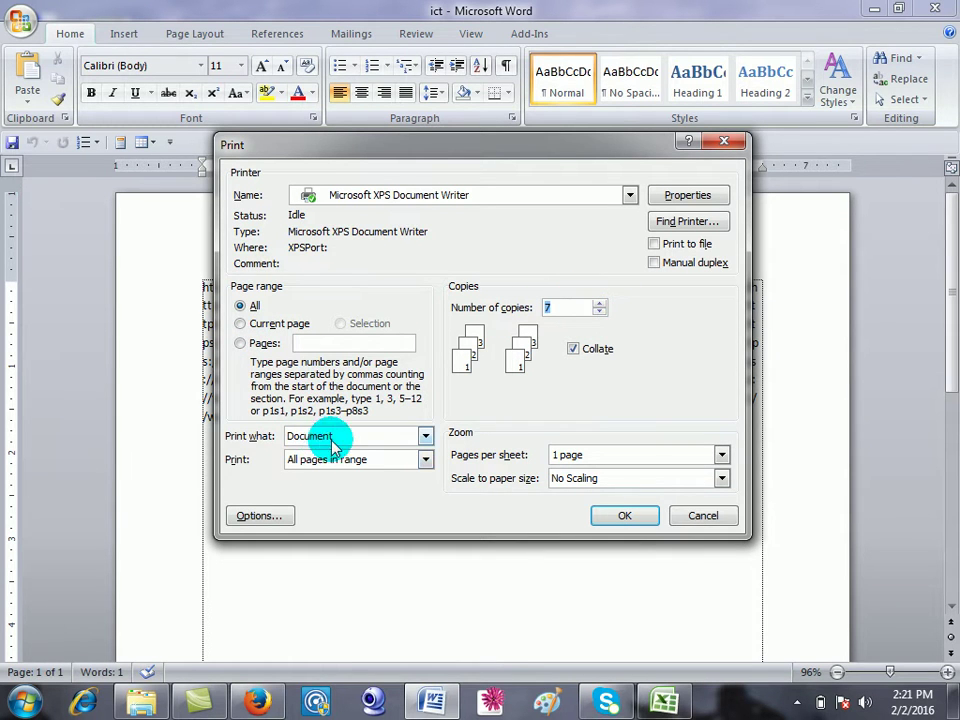
# Keep one page per sheet and close the Print dialog without printing.
pyautogui.click(577, 454)
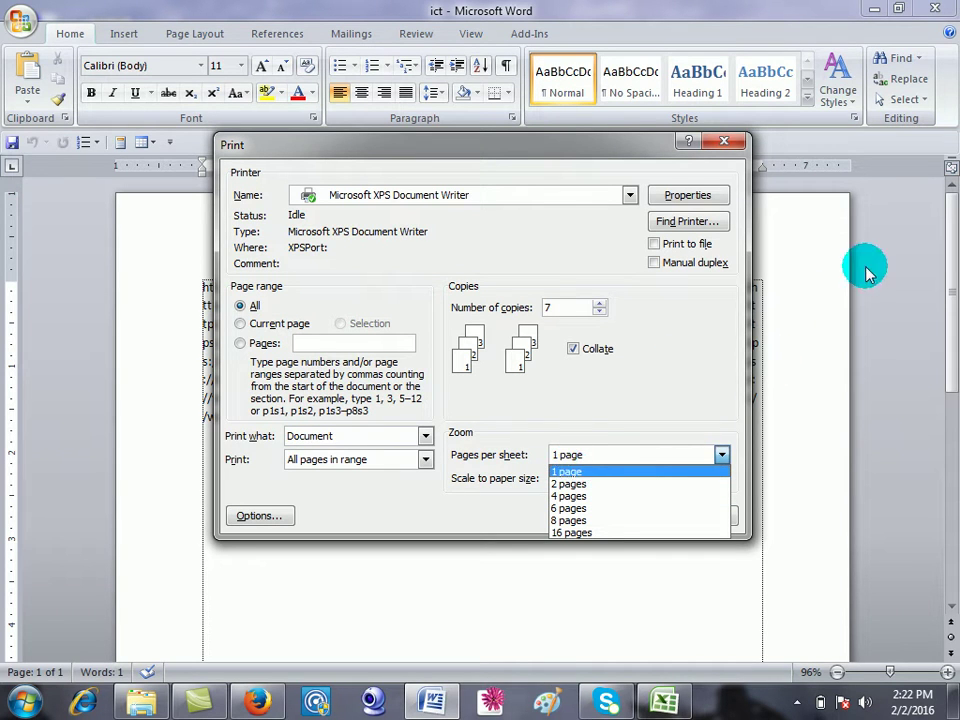
pyautogui.click(729, 146)
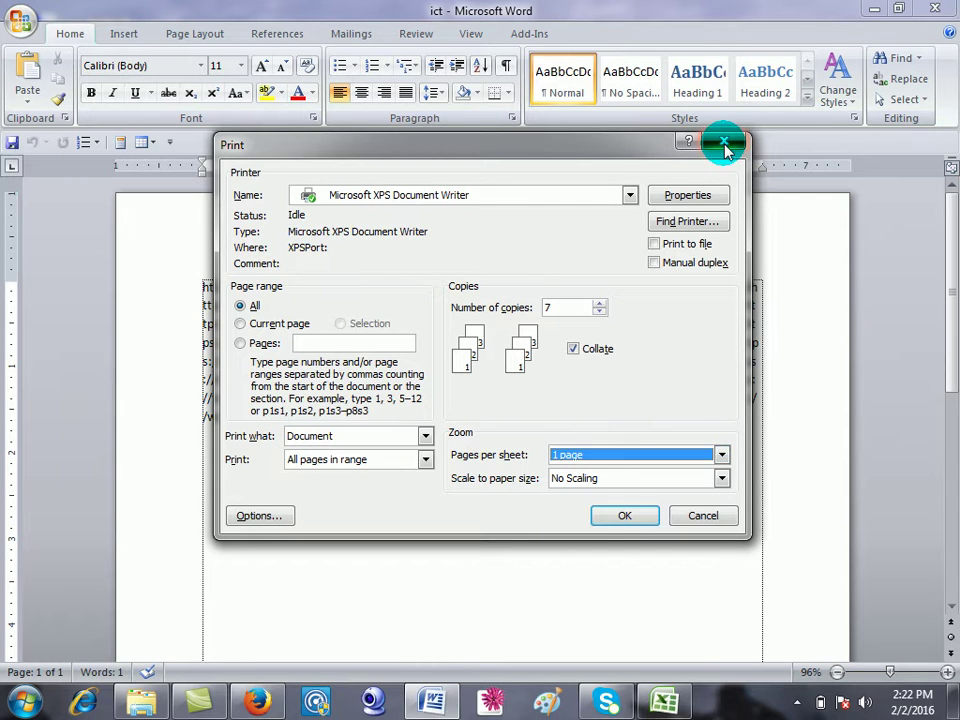
pyautogui.click(725, 146)
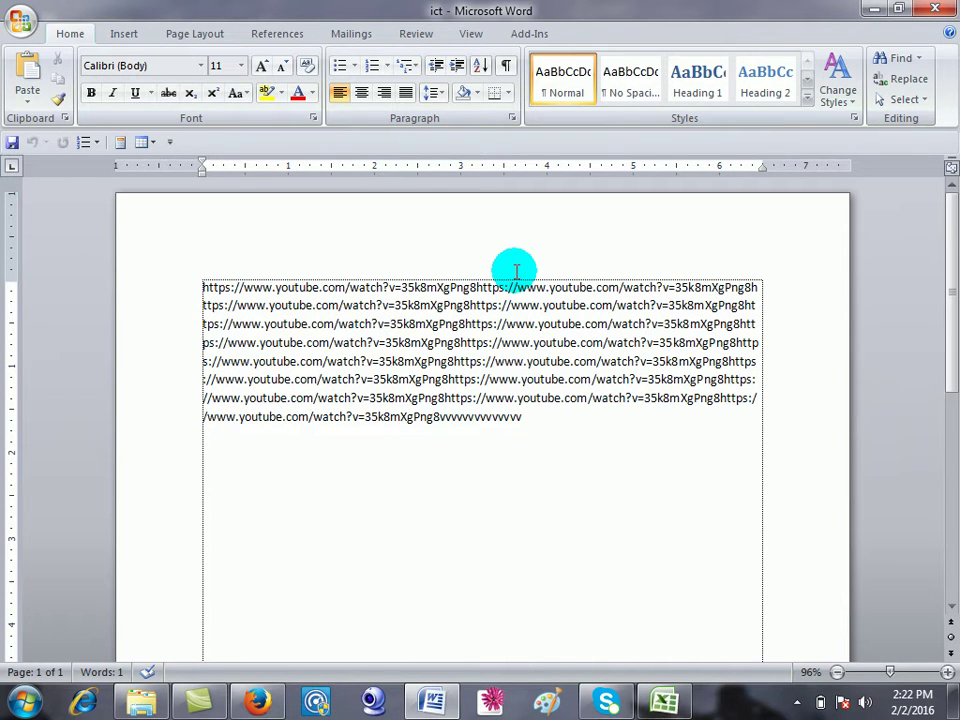
# Choose 16 pages per sheet in Print, cancel without printing, then show the Office menu's recent documents.
pyautogui.hotkey('ctrl', 'p')
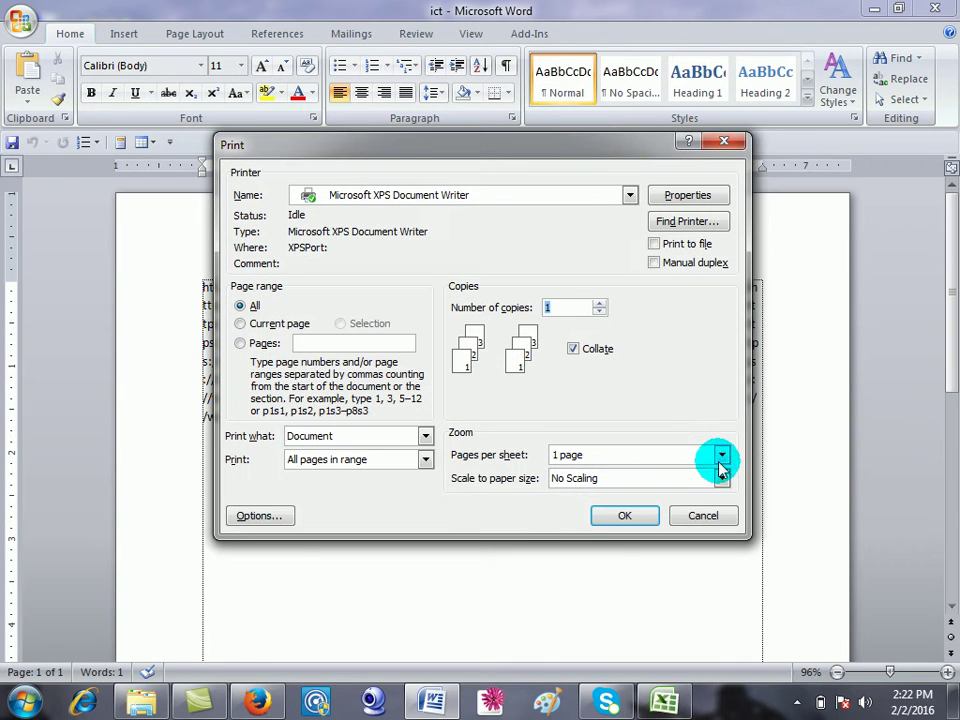
pyautogui.click(721, 455)
pyautogui.click(613, 533)
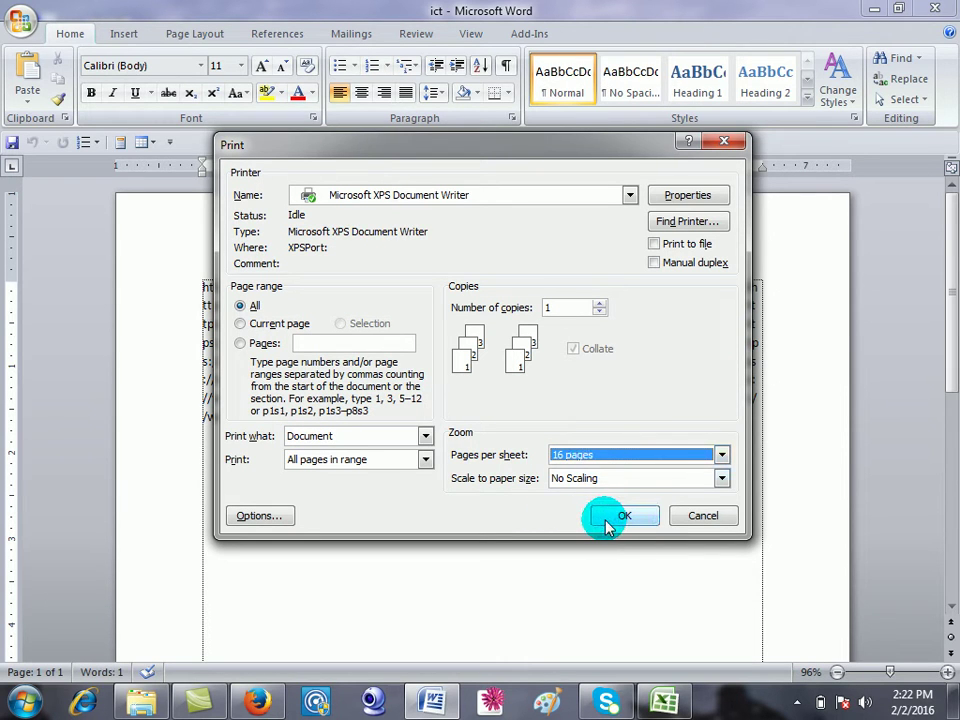
pyautogui.click(692, 515)
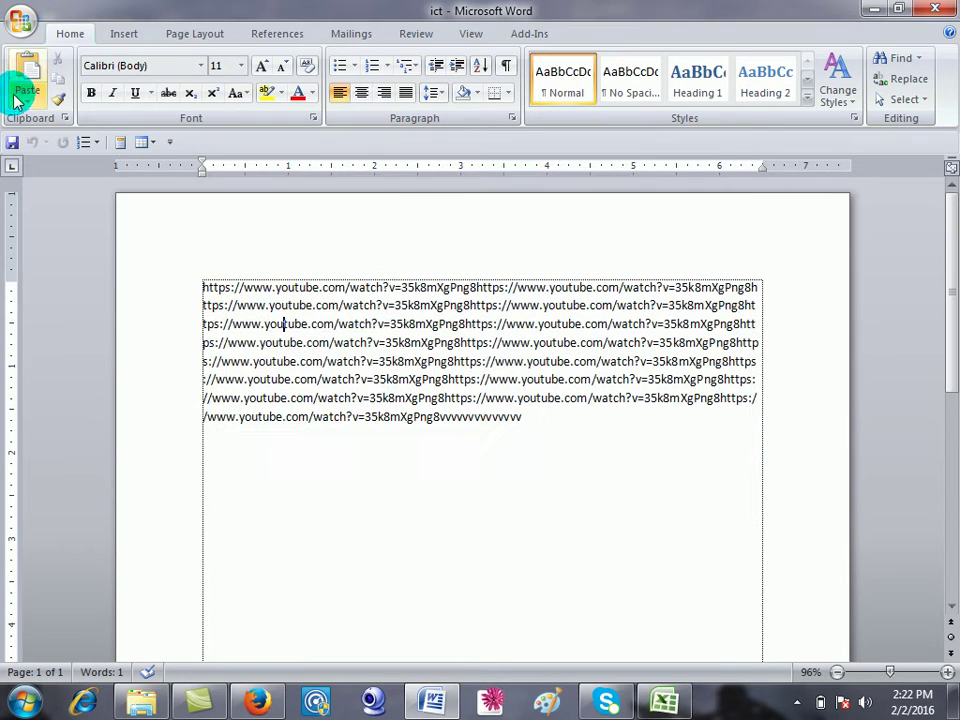
pyautogui.click(28, 22)
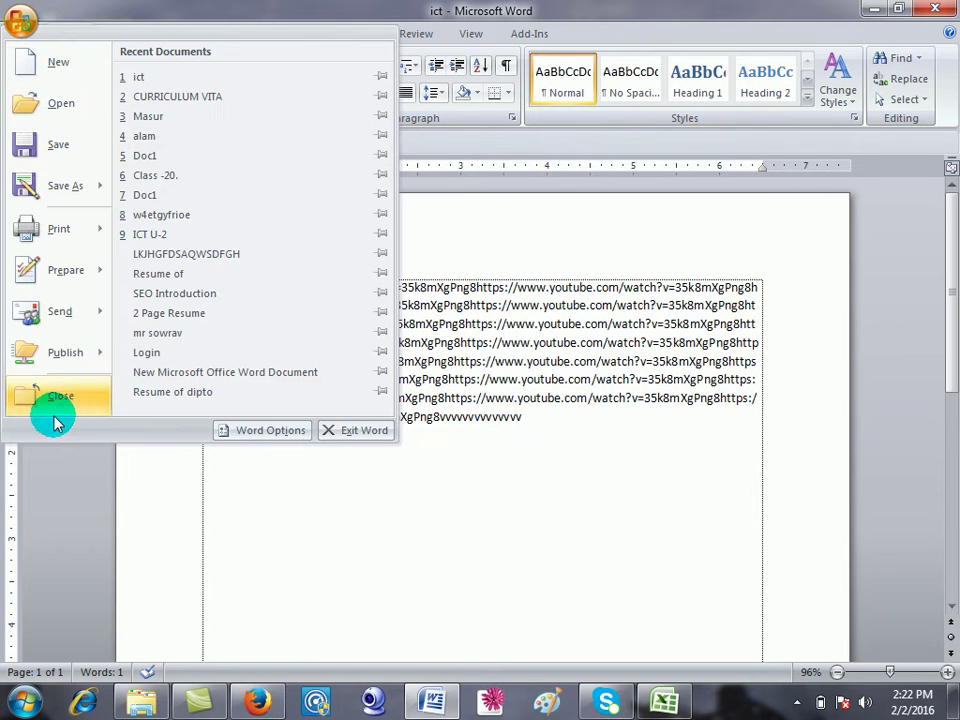
# Colour the first URL red and move it to the end after the trailing v's.
pyautogui.click(55, 36)
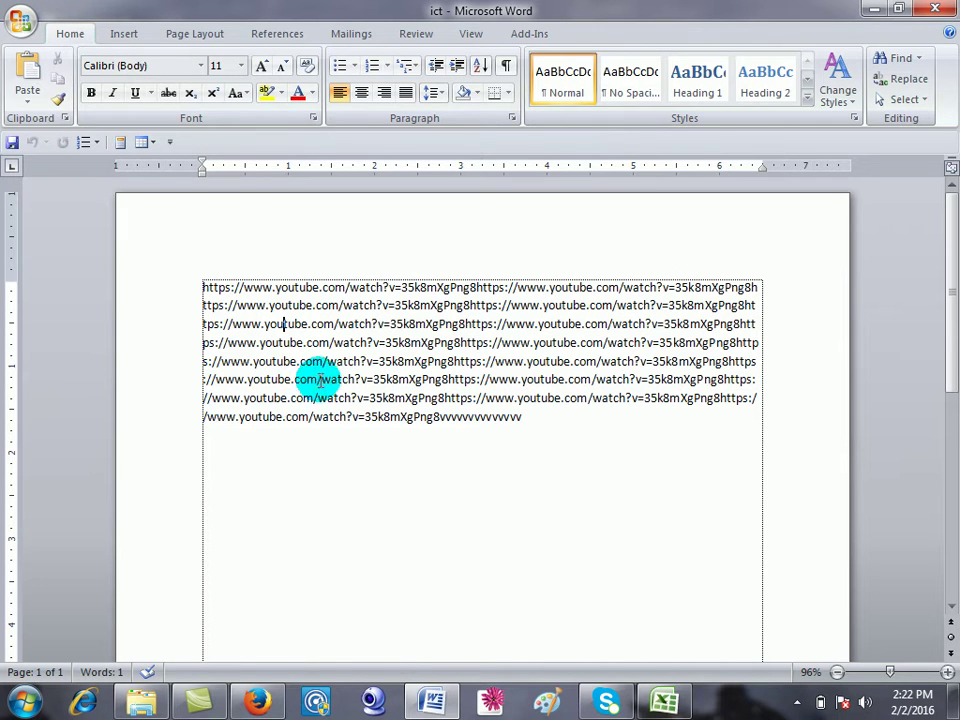
pyautogui.moveTo(216, 287); pyautogui.dragTo(505, 287)
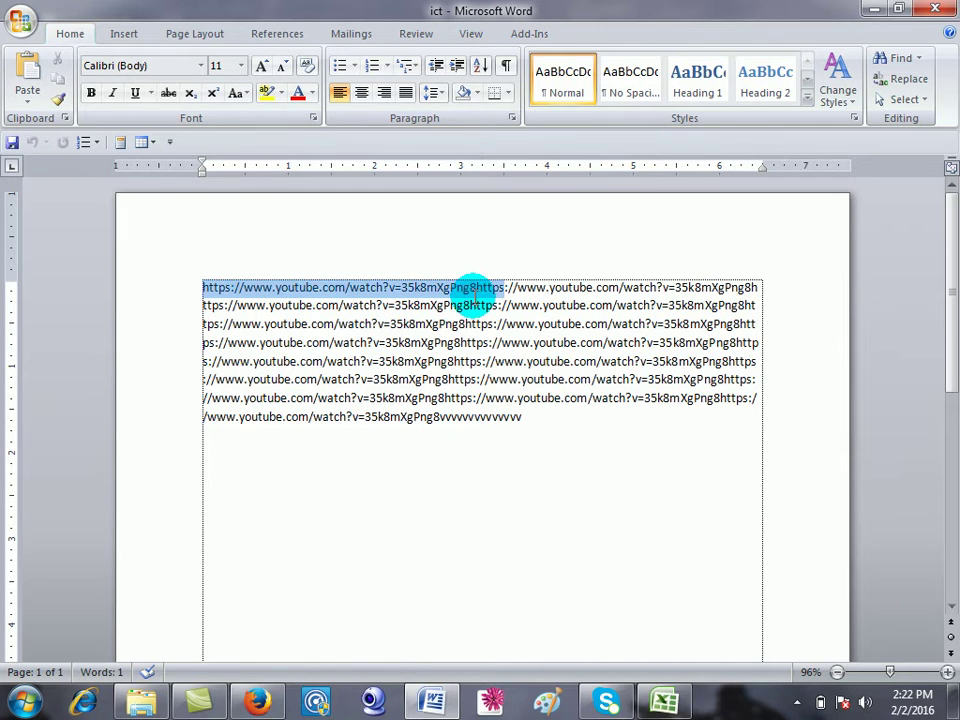
pyautogui.click(297, 93)
pyautogui.click(58, 59)
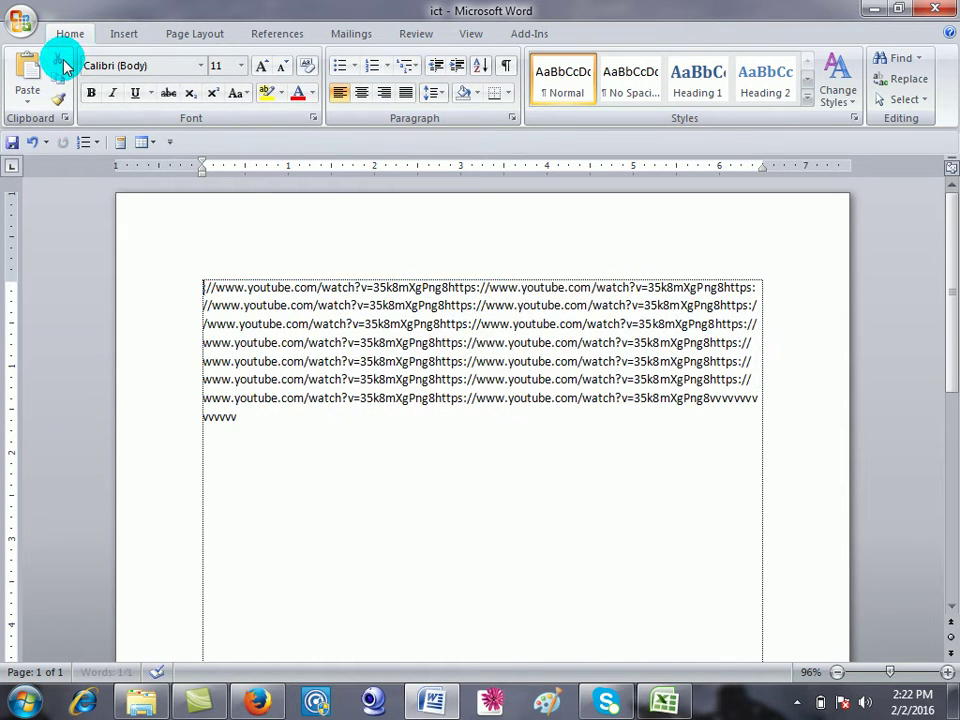
pyautogui.click(242, 476)
pyautogui.click(27, 68)
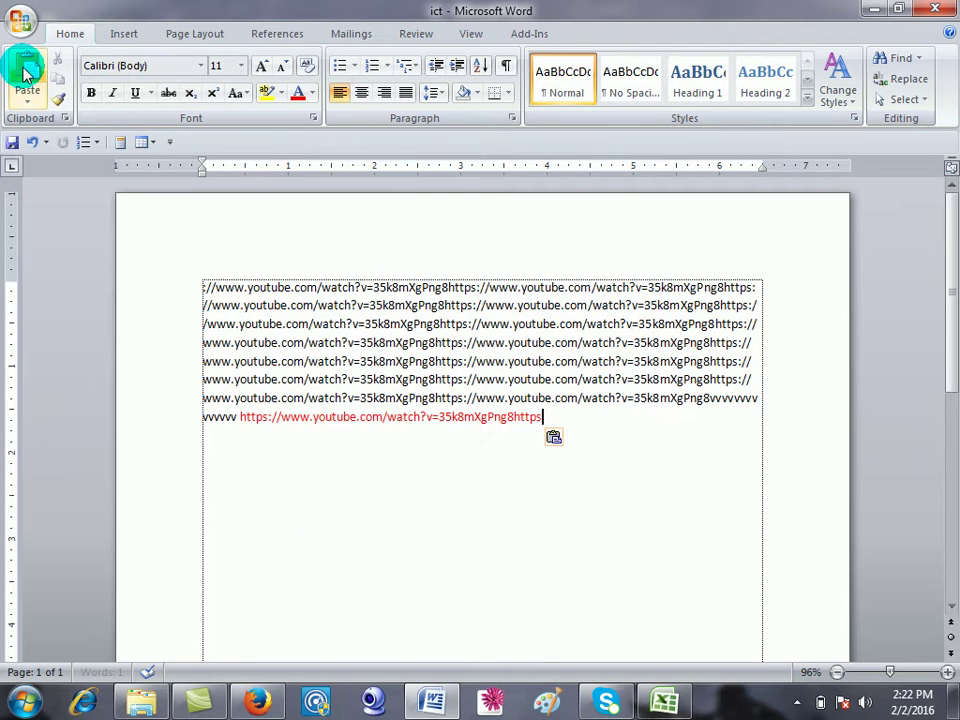
# Paste another copy of the text near the top of the document.
pyautogui.moveTo(545, 417); pyautogui.dragTo(190, 398)
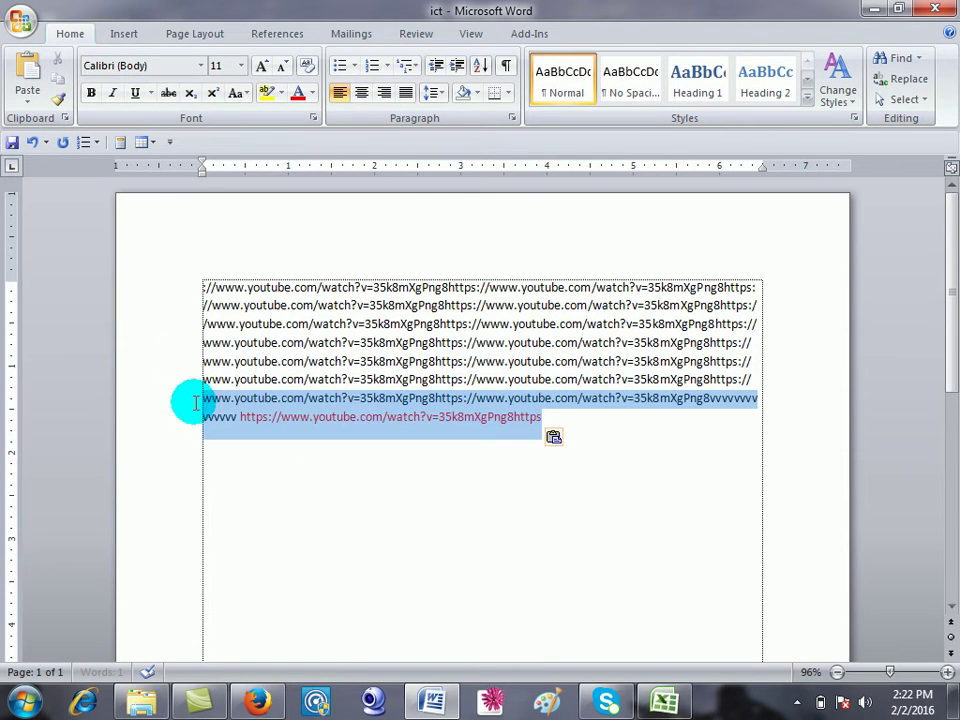
pyautogui.click(229, 289)
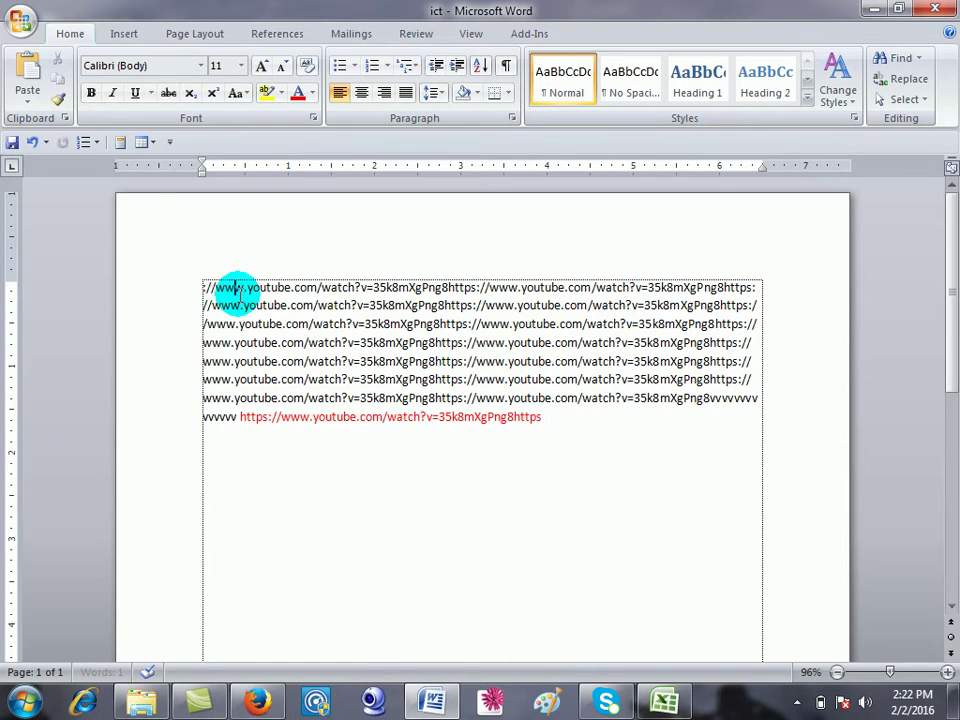
pyautogui.click(27, 70)
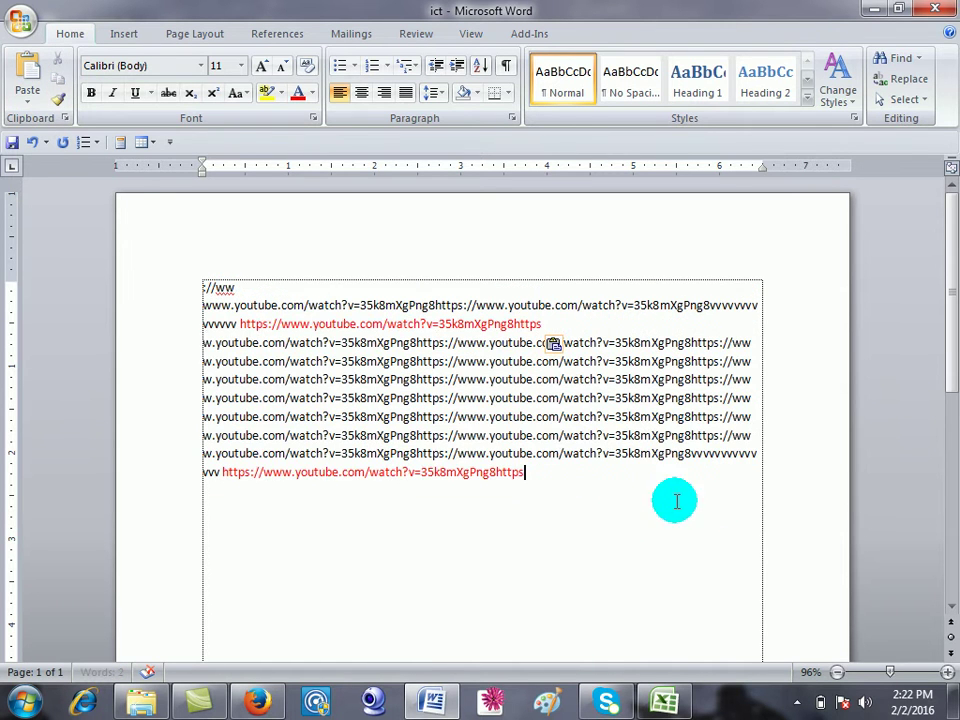
# Use Format Painter to turn all the text back to black.
pyautogui.moveTo(706, 508); pyautogui.dragTo(123, 188)
pyautogui.click(57, 97)
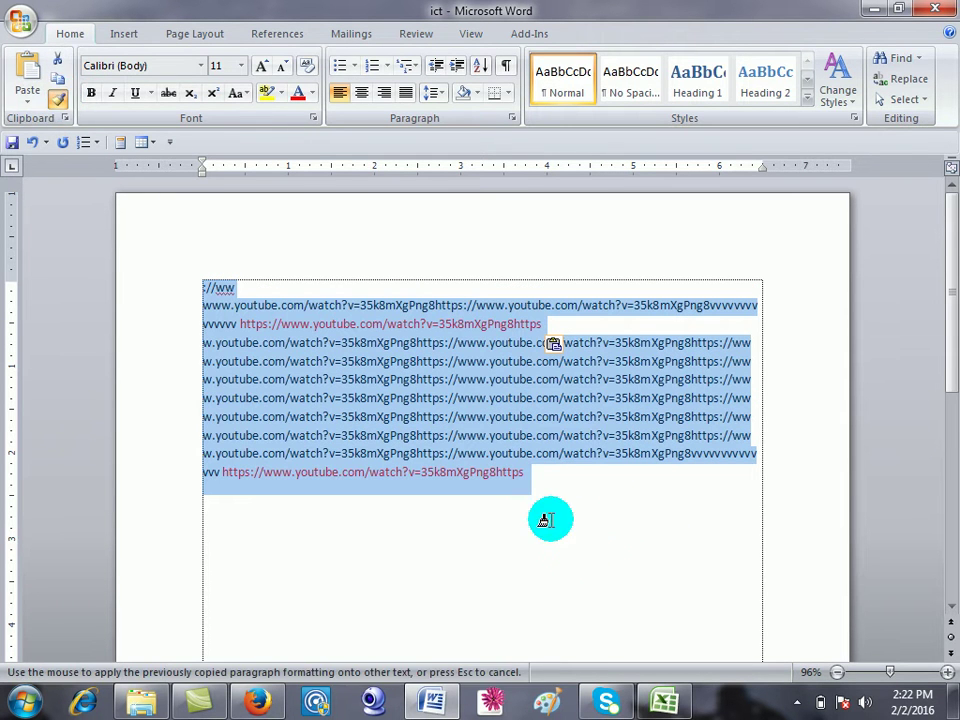
pyautogui.click(618, 531)
pyautogui.moveTo(618, 531); pyautogui.dragTo(229, 246)
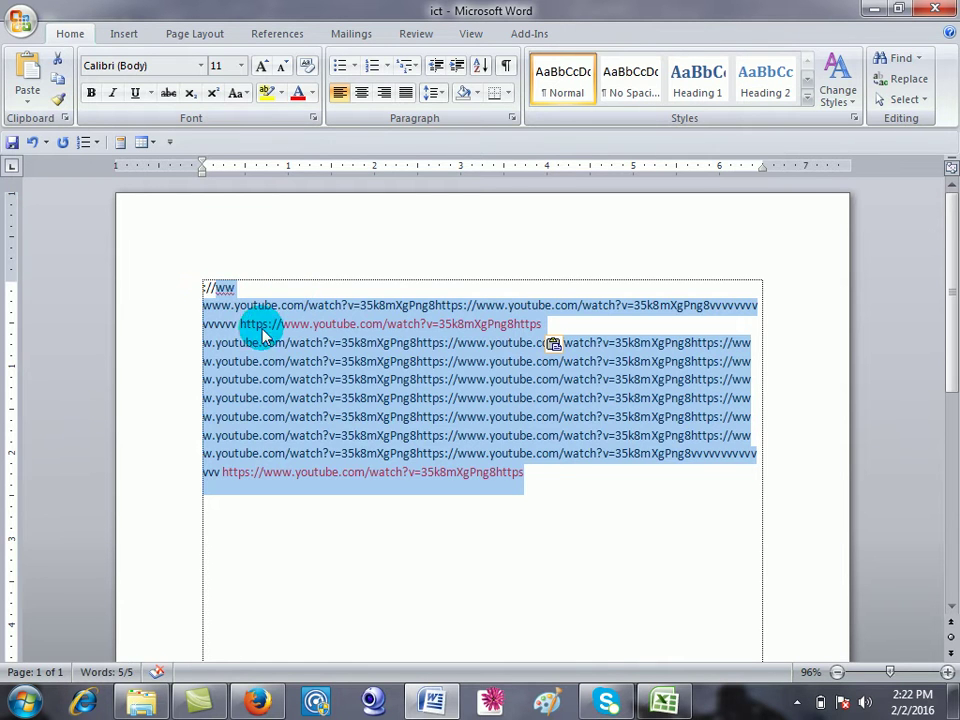
pyautogui.click(299, 342)
pyautogui.click(57, 97)
pyautogui.moveTo(563, 516); pyautogui.dragTo(163, 296)
pyautogui.click(649, 497)
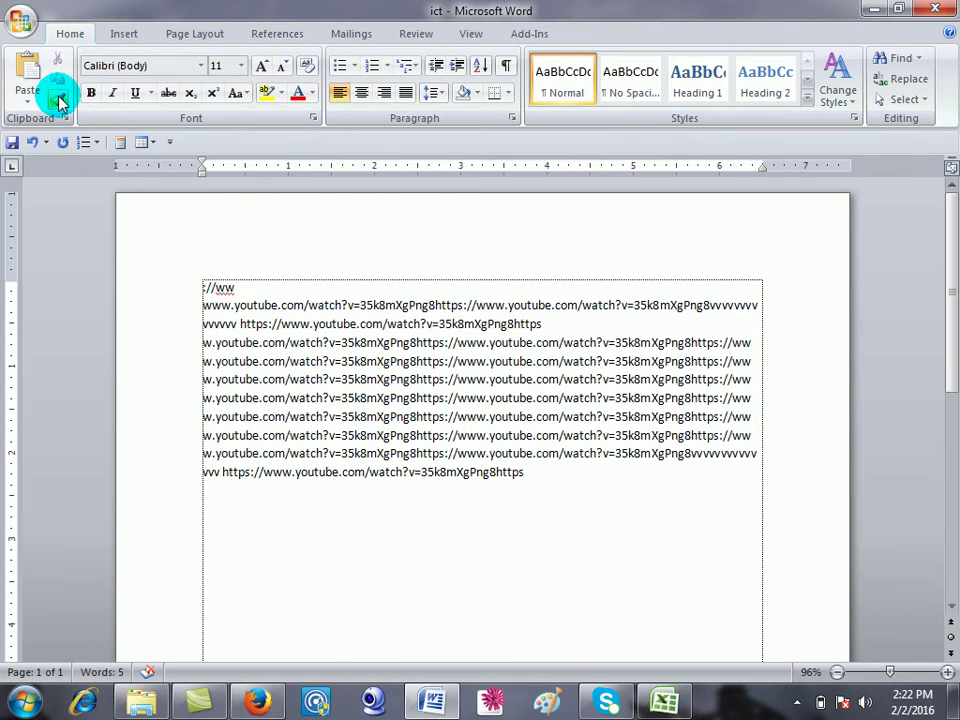
# Grow all the text to 18 pt and apply the Blackadder ITC font.
pyautogui.tripleClick(489, 416)
pyautogui.click(259, 67)
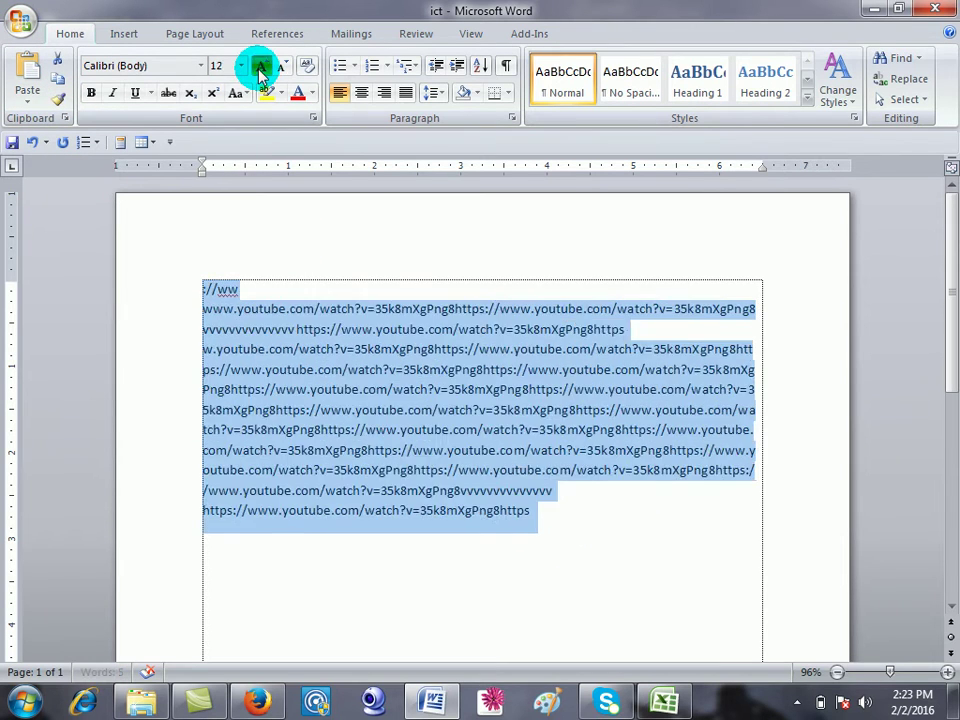
pyautogui.click(259, 67)
pyautogui.click(259, 67)
pyautogui.click(259, 67)
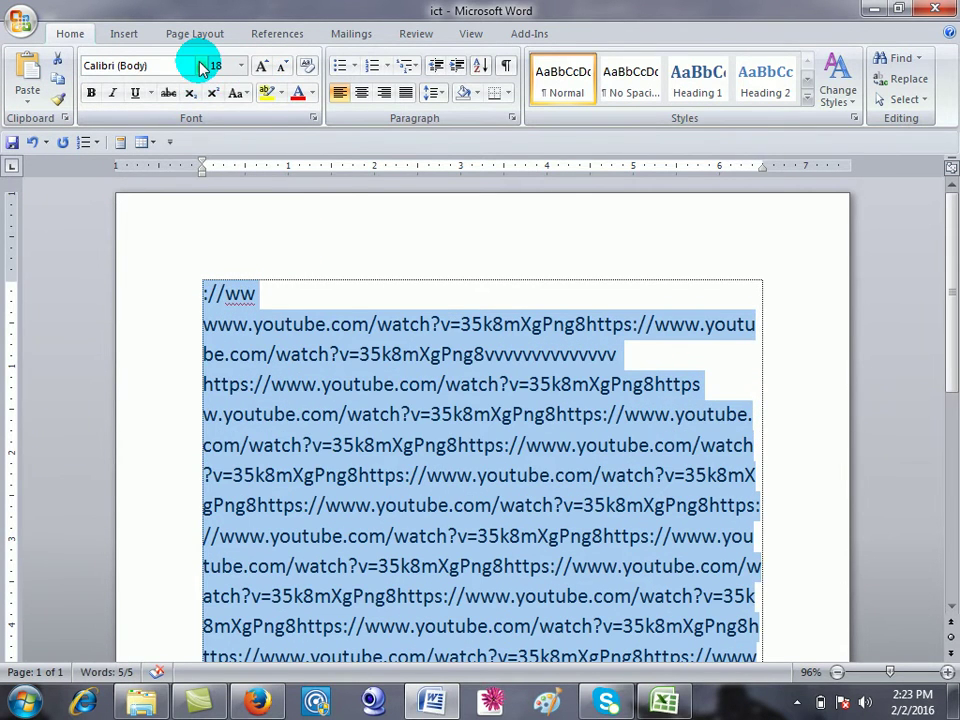
pyautogui.click(200, 65)
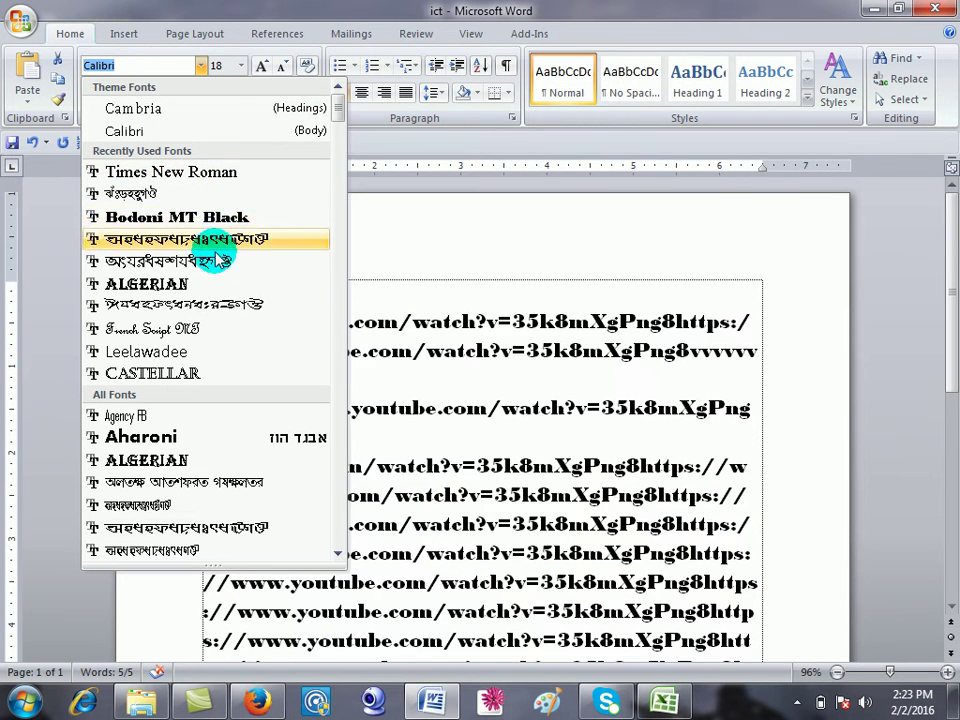
pyautogui.scroll(-3, 170, 420)
pyautogui.scroll(-10, 195, 455)
pyautogui.scroll(-3, 204, 465)
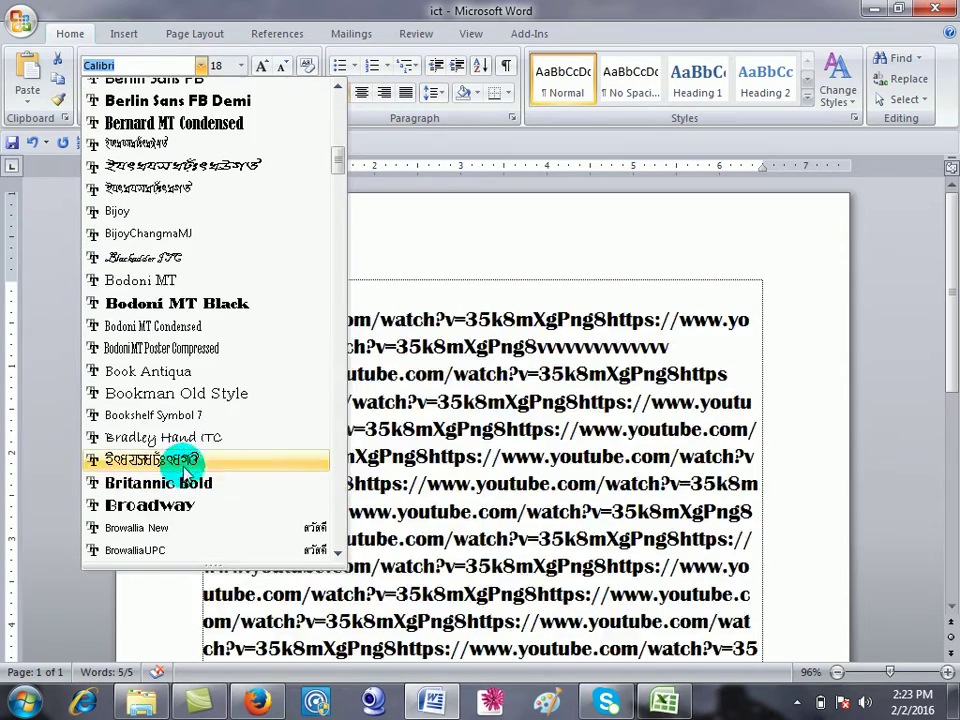
pyautogui.click(170, 258)
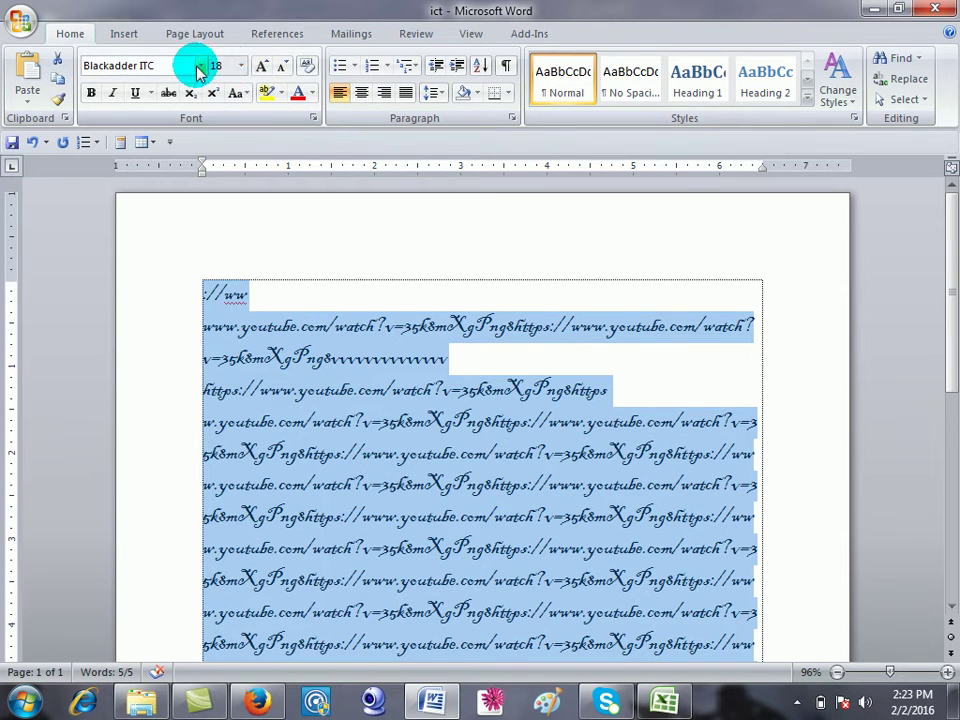
# Make the text 36 pt Times New Roman, after trying Bodoni MT Black.
pyautogui.click(239, 66)
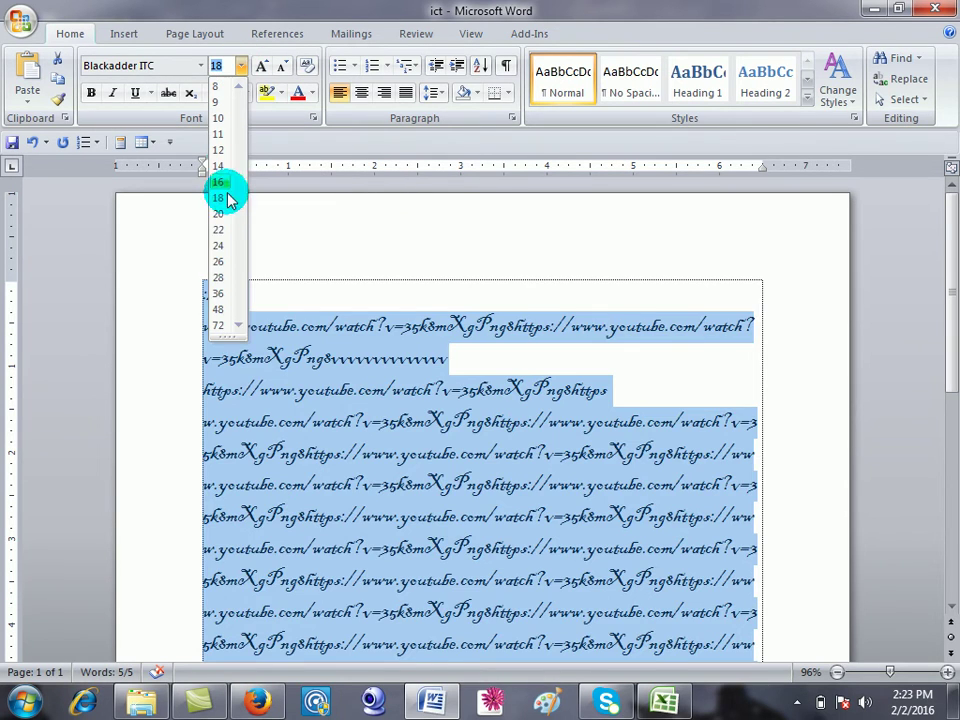
pyautogui.click(218, 295)
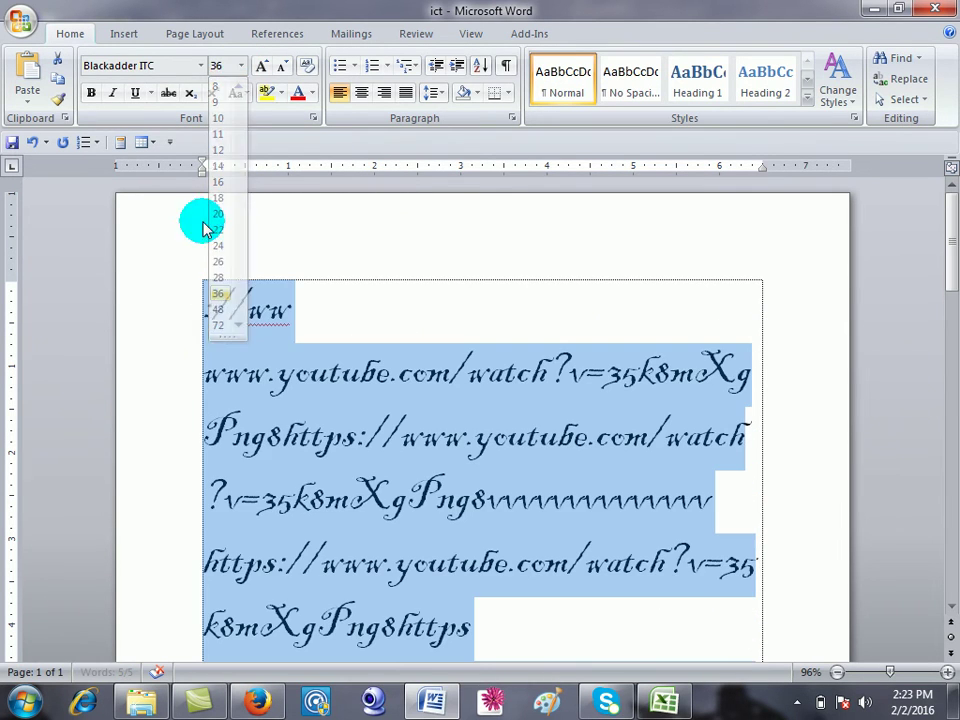
pyautogui.click(201, 66)
pyautogui.click(195, 240)
pyautogui.click(200, 65)
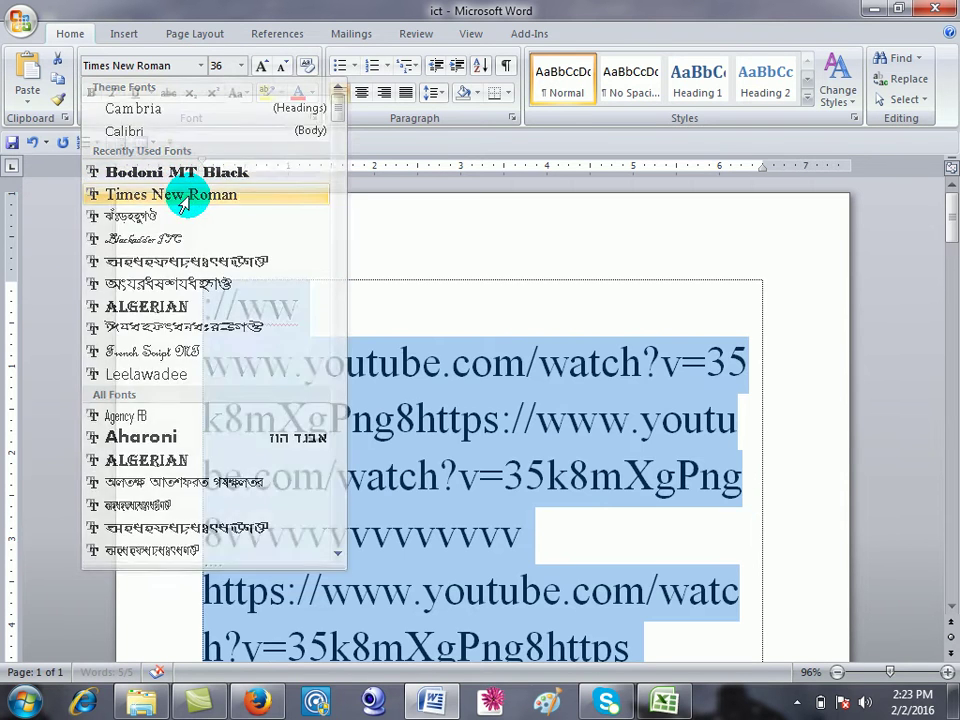
pyautogui.click(190, 192)
# Delete the stray '/ww' and resize the first three URL lines, ending at 26 pt.
pyautogui.click(338, 330)
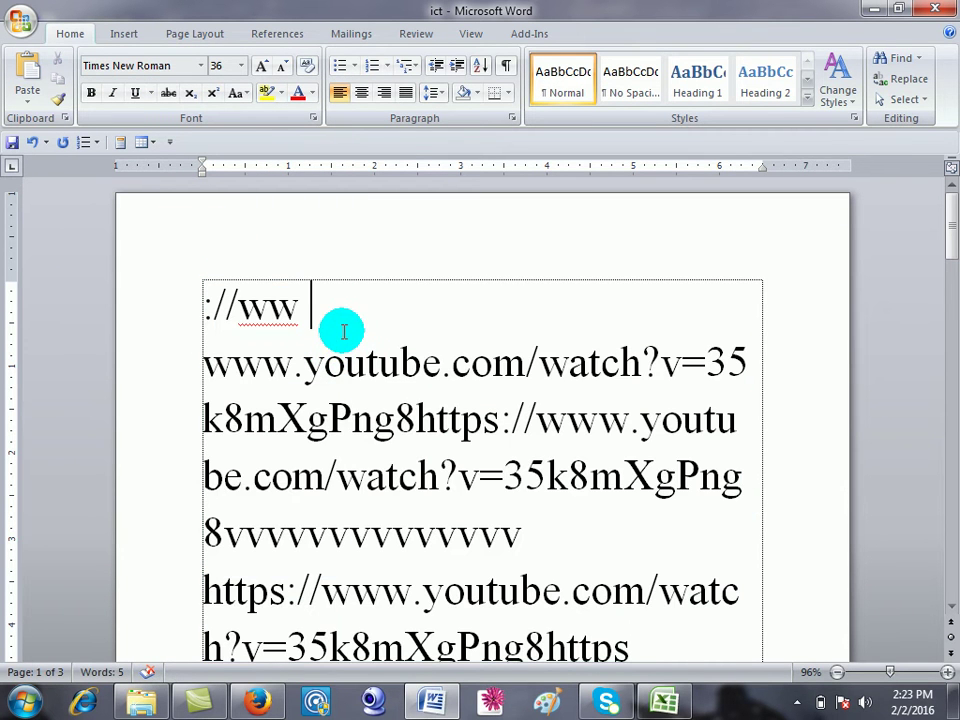
pyautogui.press('BackSpace')
pyautogui.press('BackSpace')
pyautogui.press('BackSpace')
pyautogui.press('BackSpace')
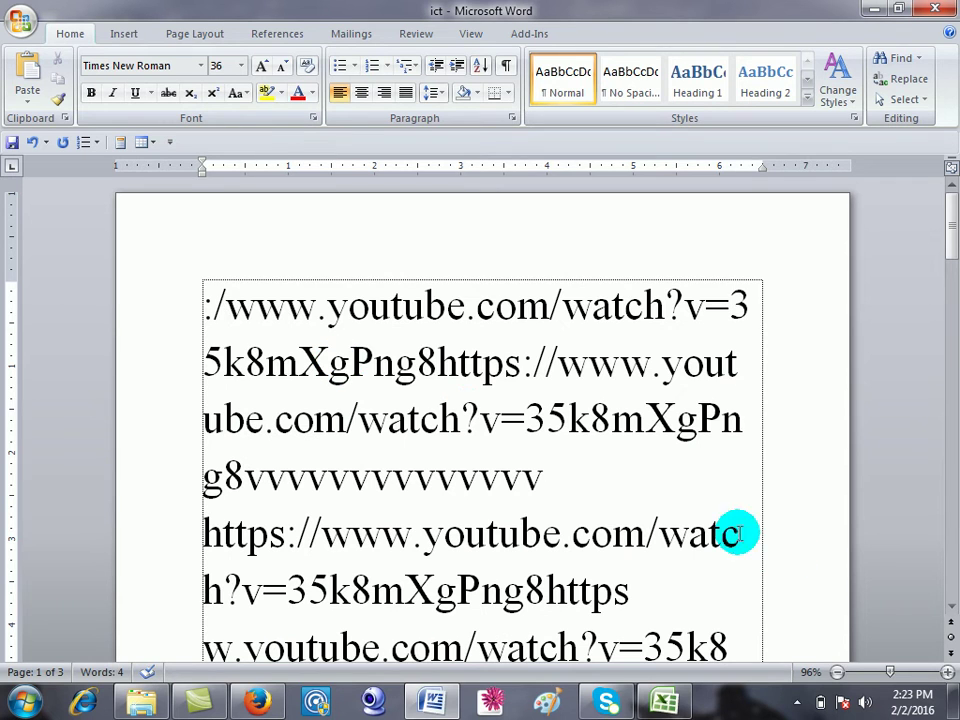
pyautogui.moveTo(226, 306); pyautogui.dragTo(743, 420)
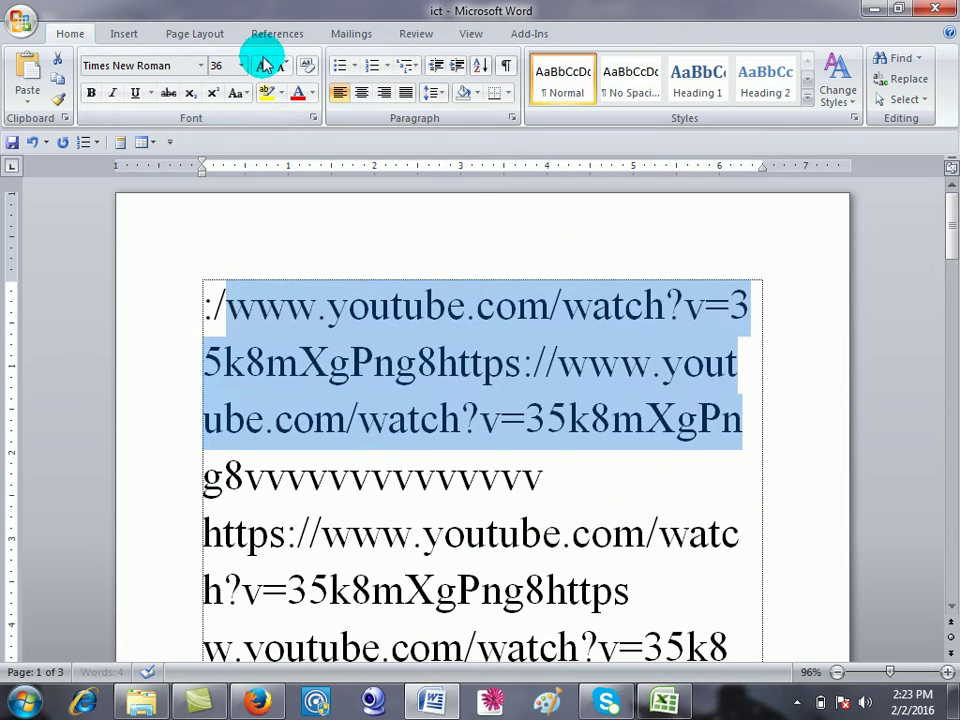
pyautogui.click(260, 65)
pyautogui.click(260, 65)
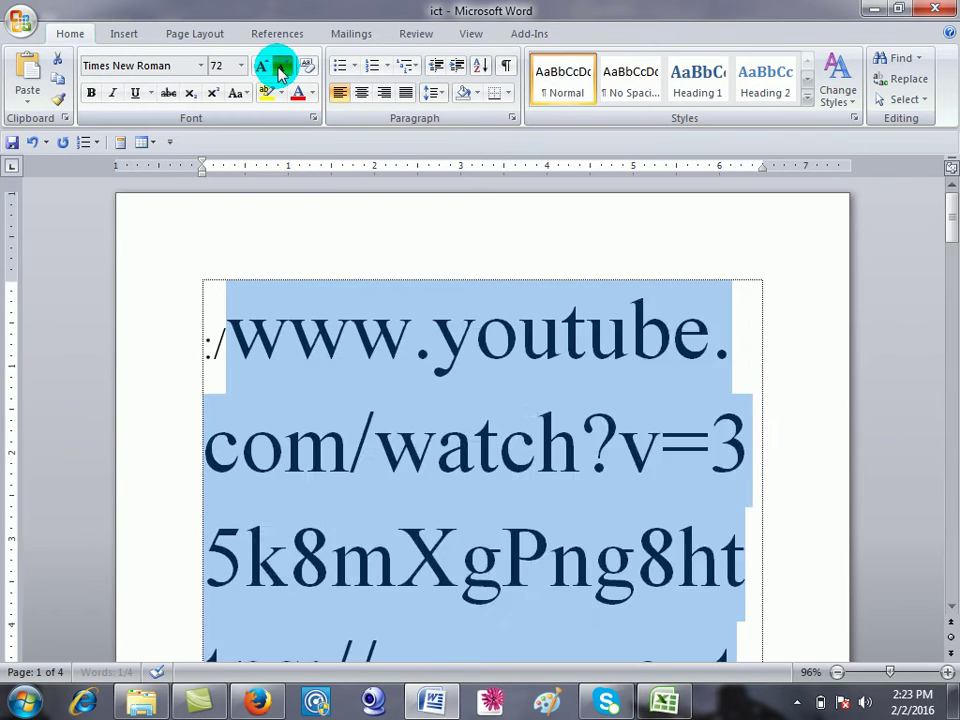
pyautogui.click(281, 68)
pyautogui.click(281, 68)
pyautogui.click(281, 68)
pyautogui.click(281, 68)
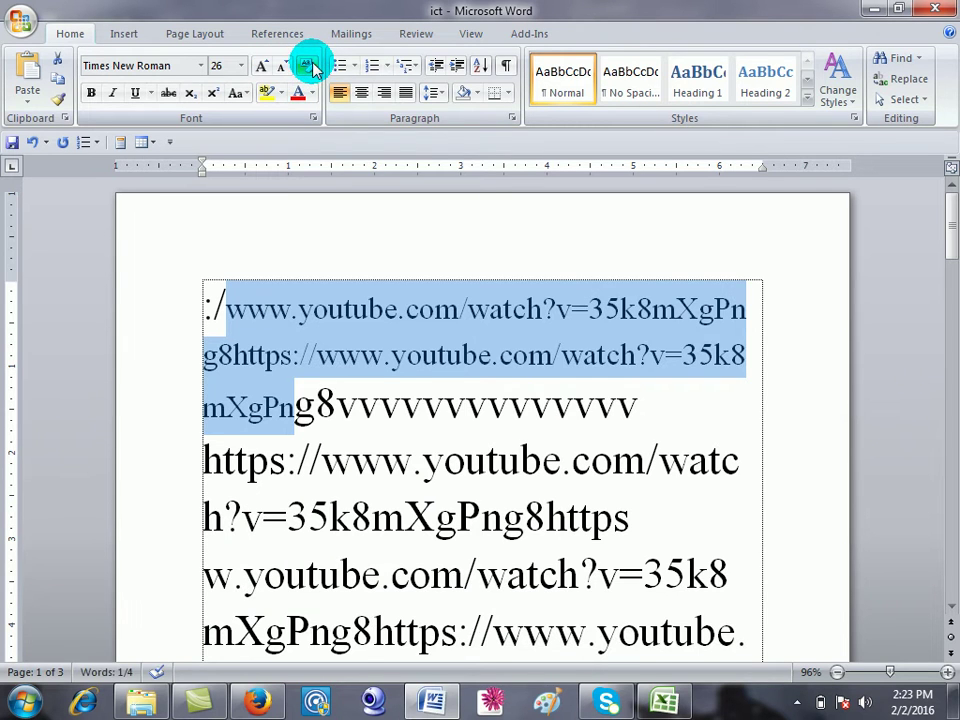
# Clear all formatting from the opening URL lines.
pyautogui.click(310, 66)
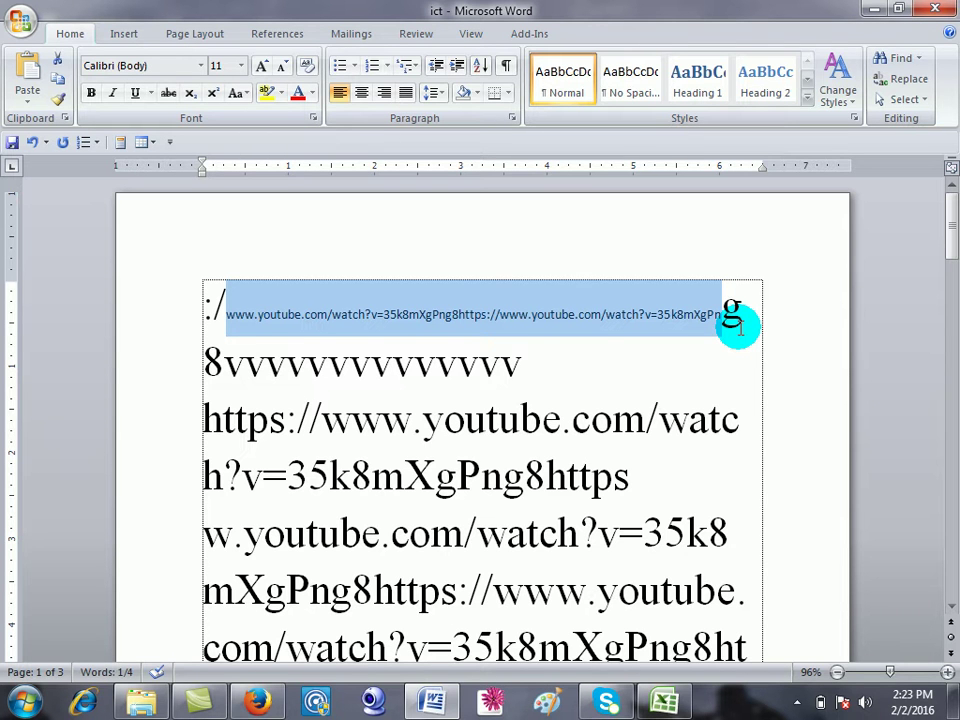
pyautogui.click(214, 396)
pyautogui.moveTo(201, 292)
pyautogui.mouseDown()
pyautogui.moveTo(820, 706)
pyautogui.moveTo(675, 464)
pyautogui.mouseUp()
pyautogui.scroll(5, 414, 315)
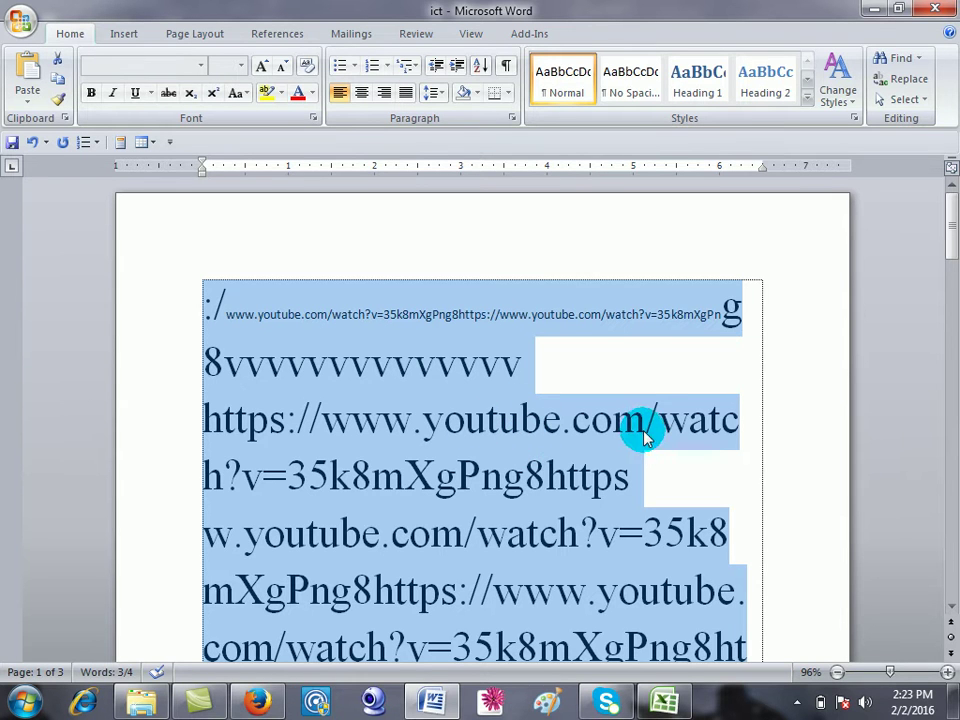
# Strip the block to plain Calibri, toggle bold, add italic, and grow it to 18 pt.
pyautogui.click(305, 64)
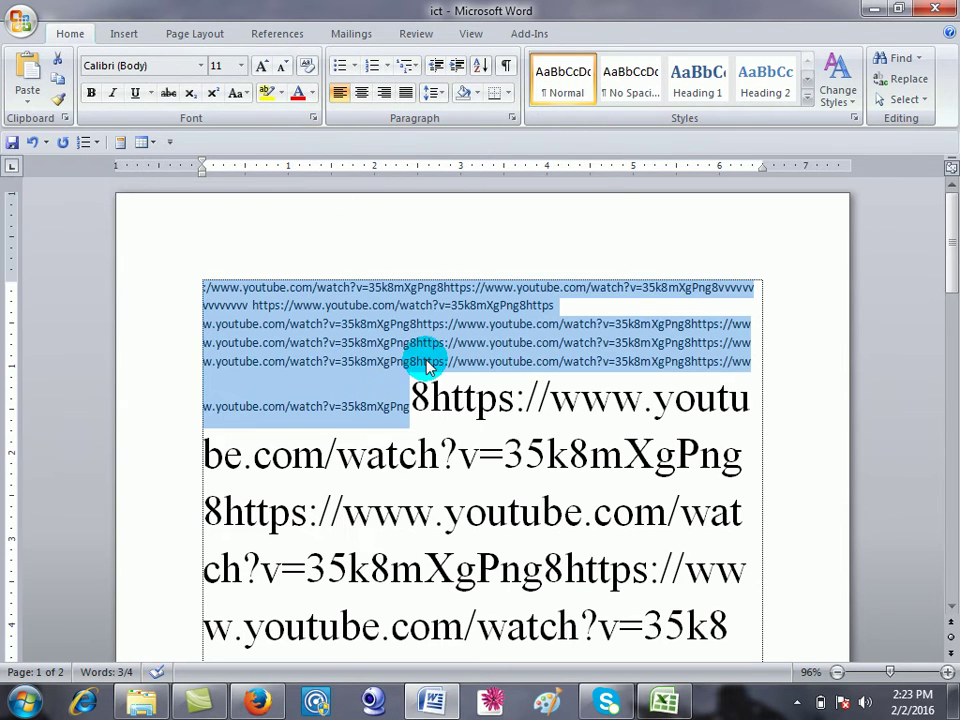
pyautogui.click(92, 93)
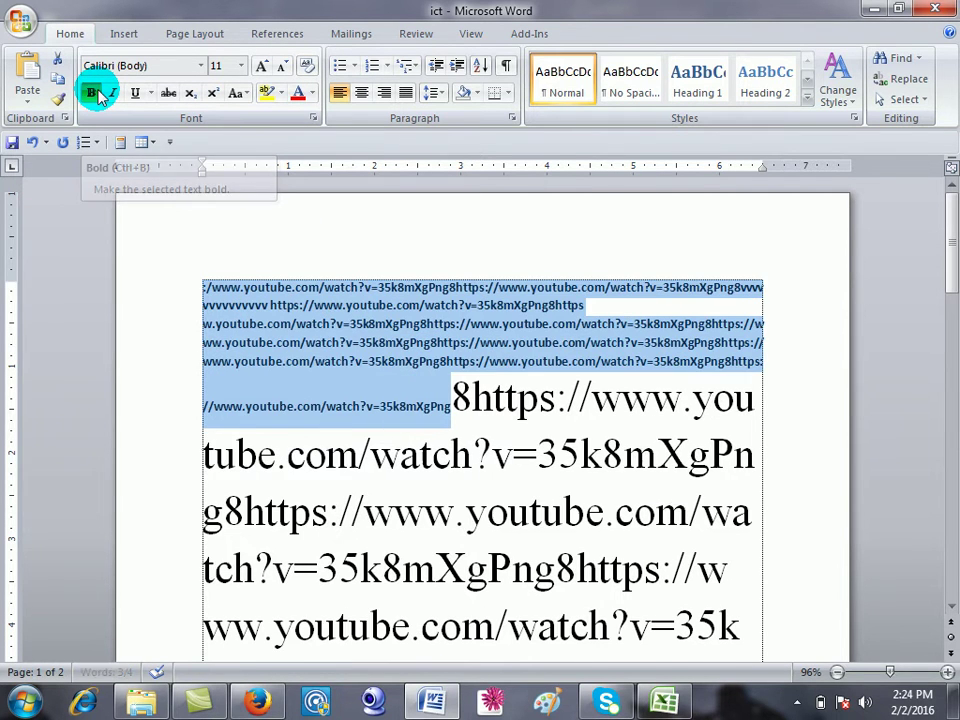
pyautogui.click(92, 93)
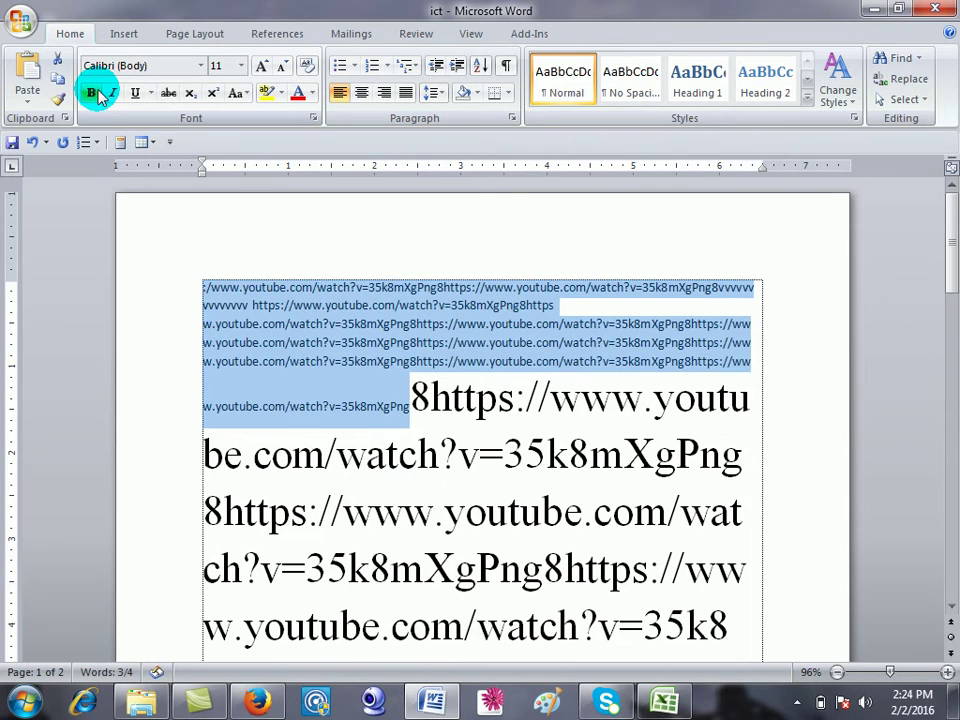
pyautogui.click(110, 97)
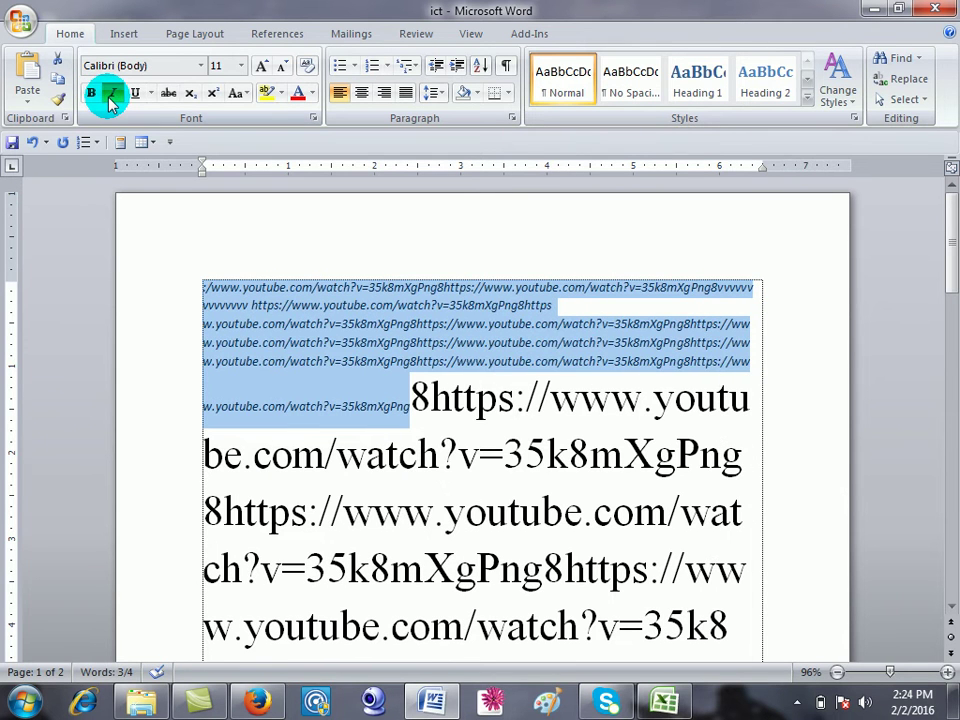
pyautogui.click(261, 66)
pyautogui.click(261, 66)
pyautogui.click(261, 66)
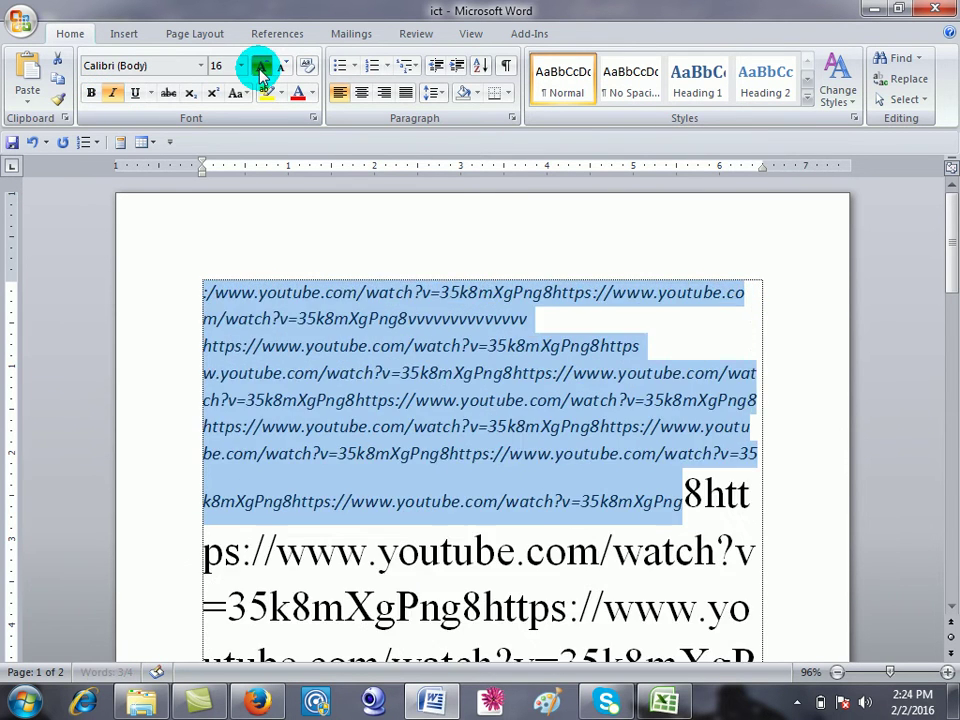
pyautogui.click(261, 66)
# Remove italic, toggle underline and strikethrough on and off, then select all text.
pyautogui.click(114, 94)
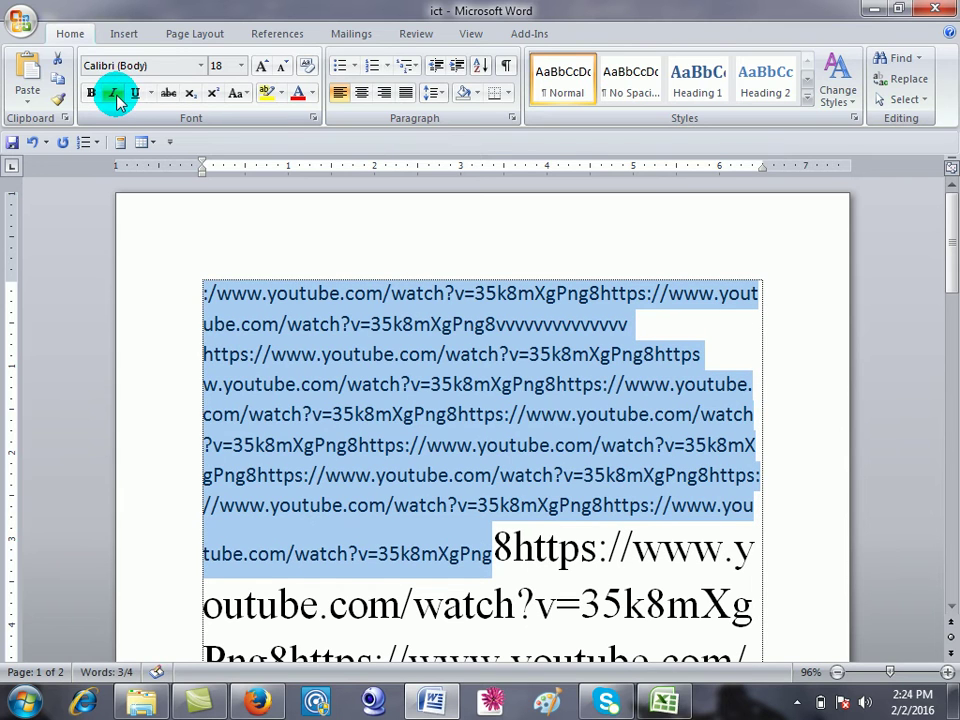
pyautogui.click(135, 94)
pyautogui.click(135, 94)
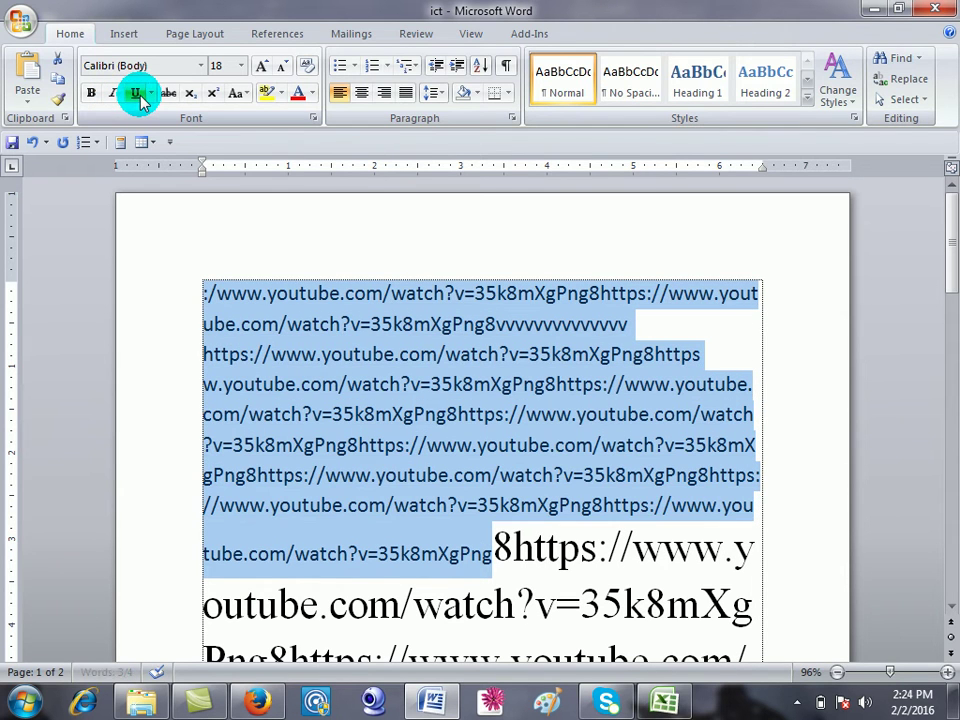
pyautogui.click(167, 94)
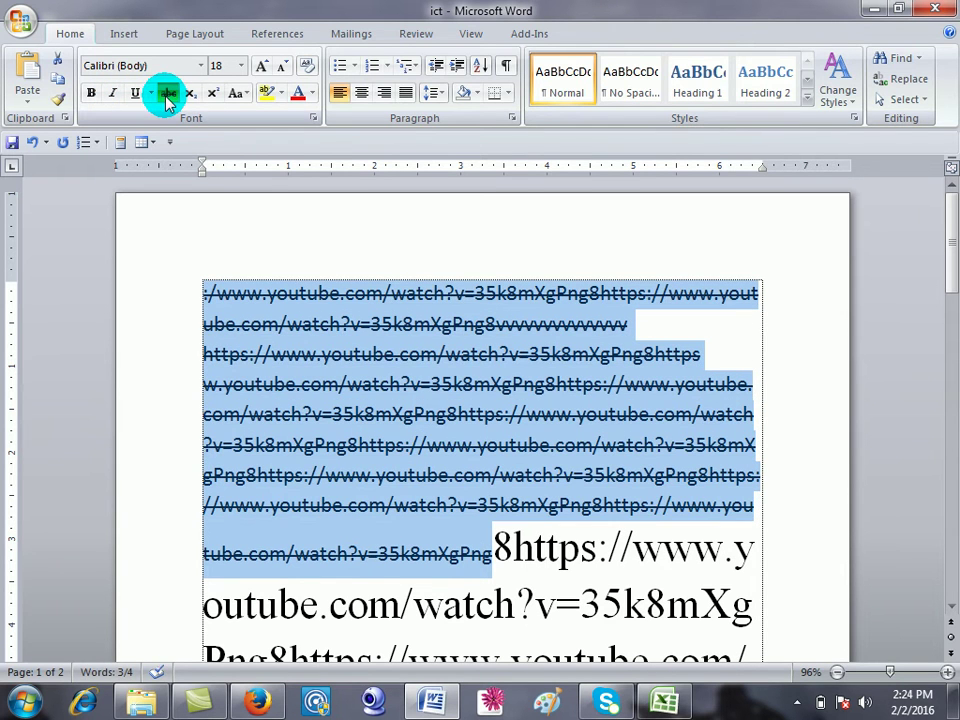
pyautogui.click(167, 94)
pyautogui.click(343, 293)
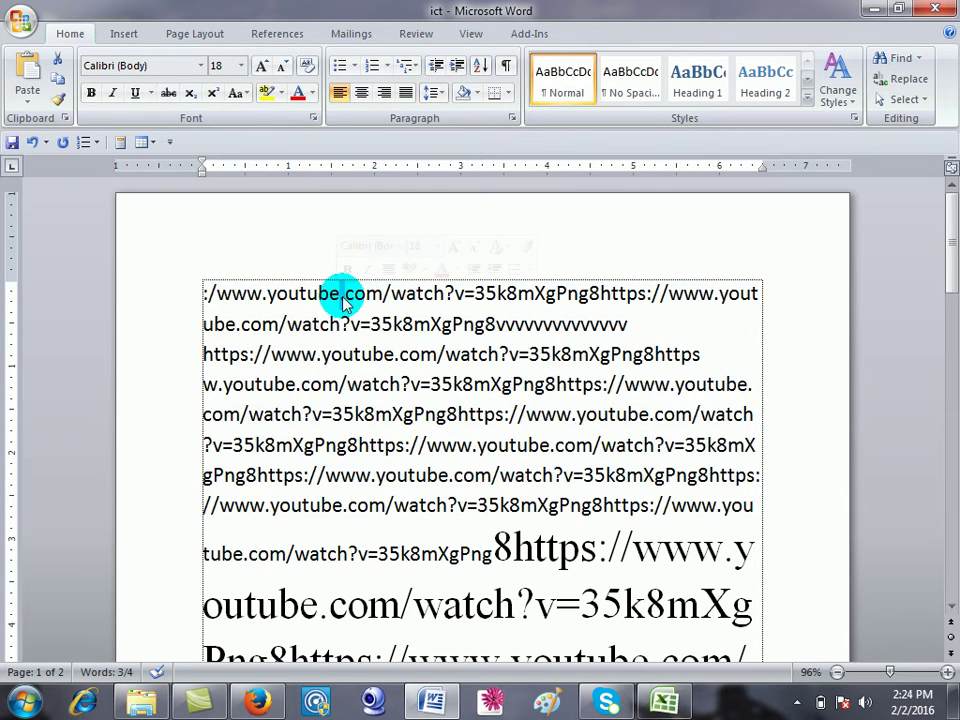
pyautogui.hotkey('ctrl', 'a')
pyautogui.click(367, 293)
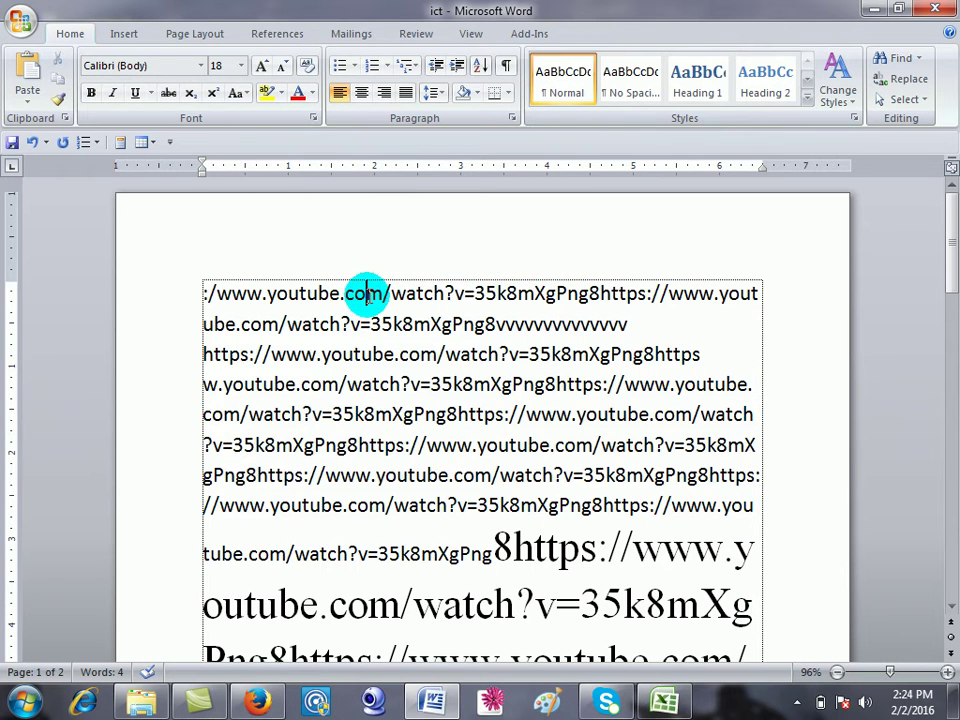
pyautogui.doubleClick(367, 293)
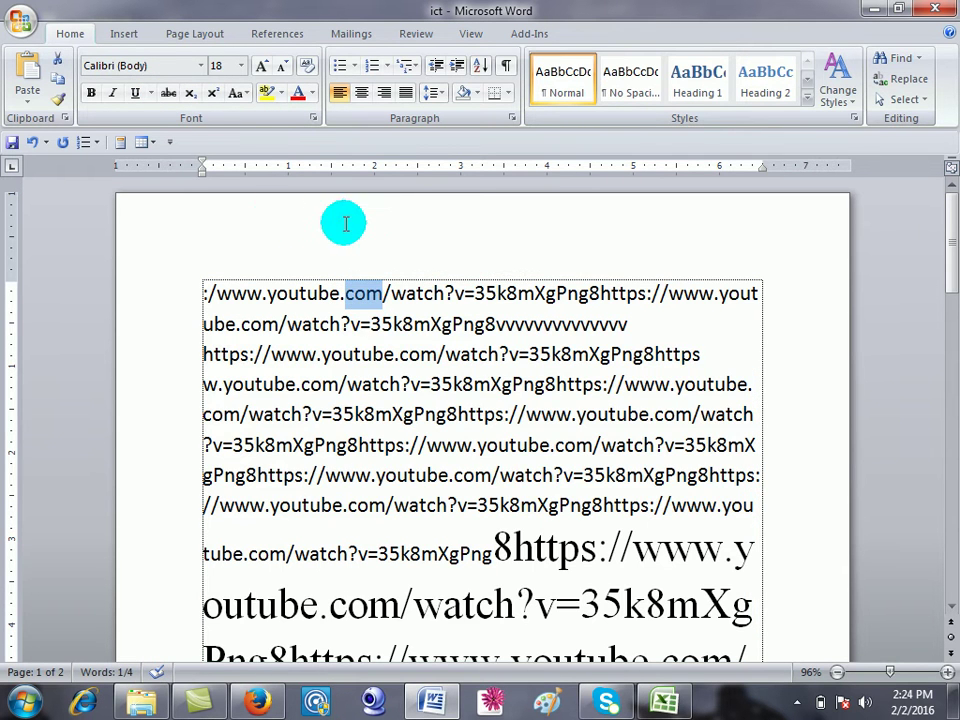
pyautogui.click(218, 94)
pyautogui.click(368, 298)
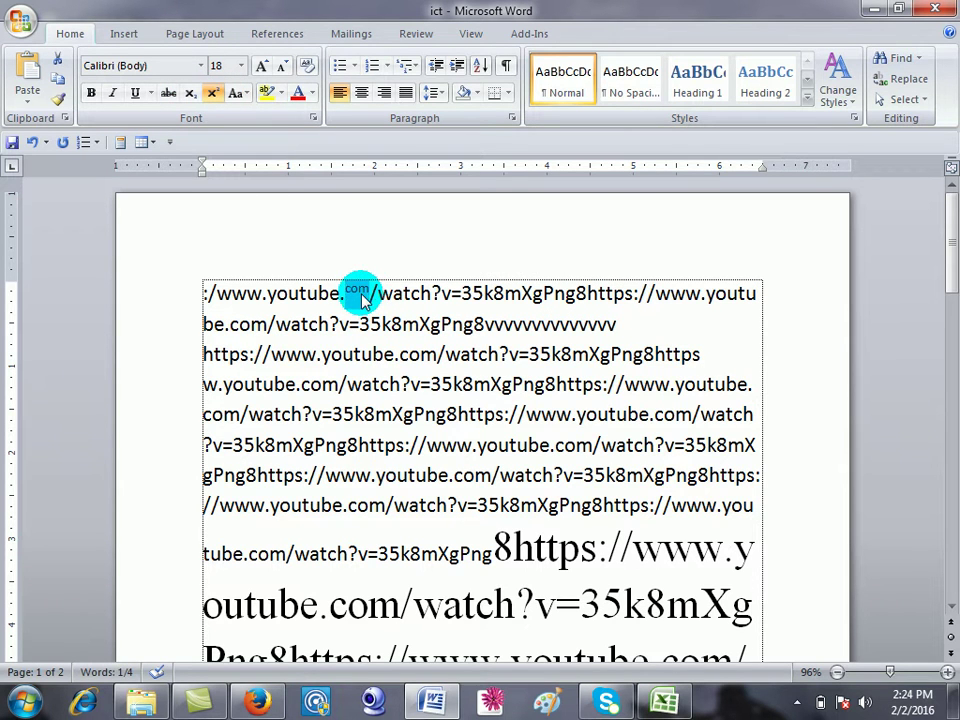
pyautogui.click(190, 95)
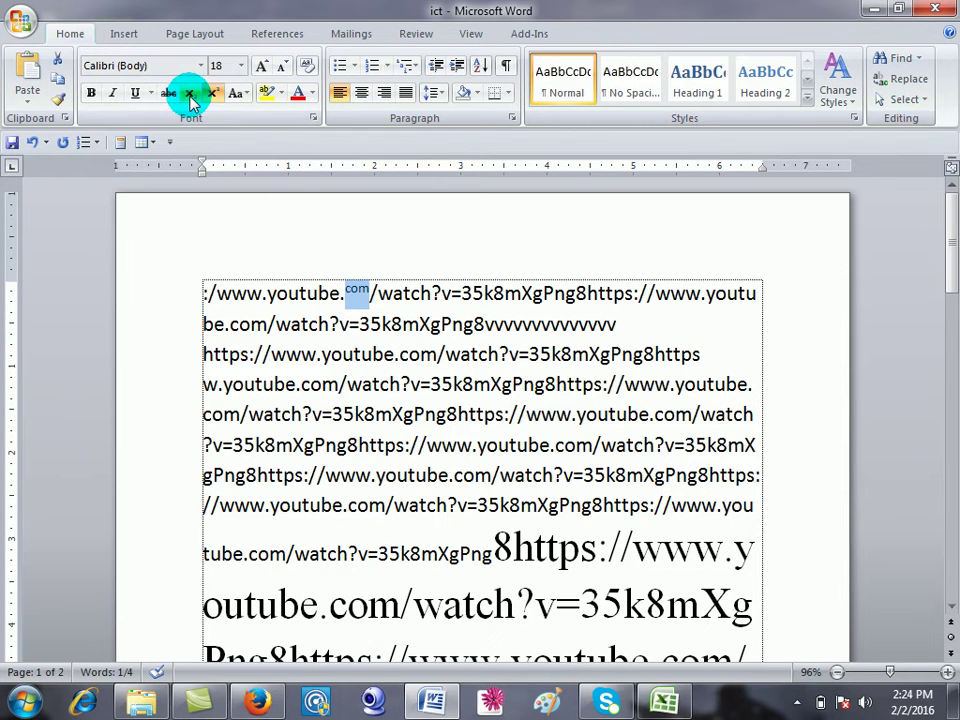
pyautogui.click(357, 302)
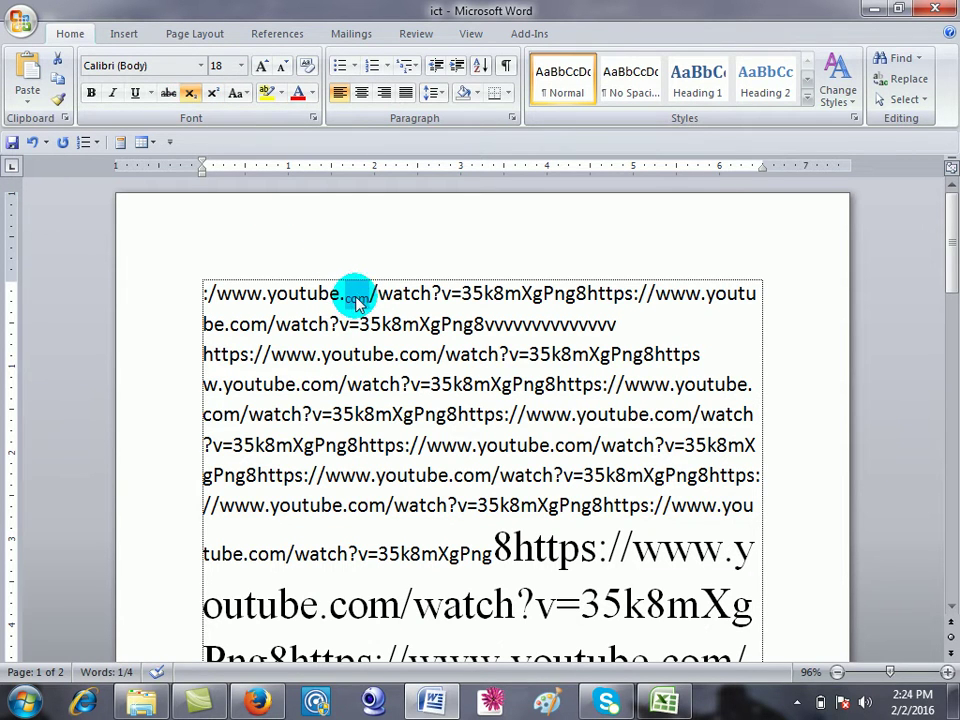
pyautogui.click(190, 95)
pyautogui.click(501, 354)
# Open the Terms of use article under What's new in Word Help.
pyautogui.moveTo(742, 507); pyautogui.dragTo(229, 279)
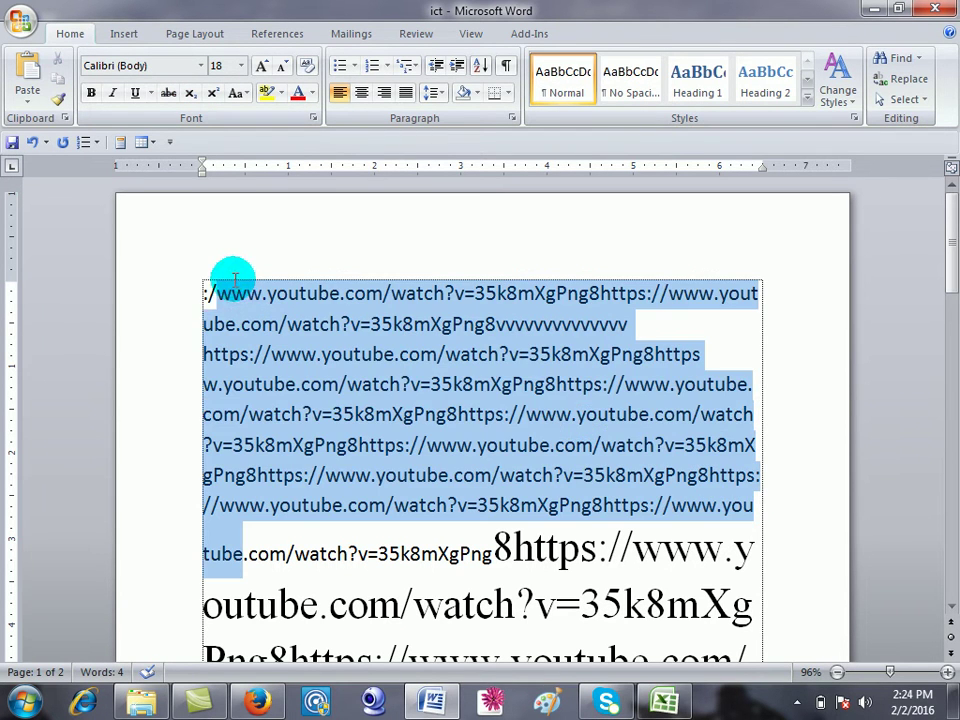
pyautogui.click(458, 468)
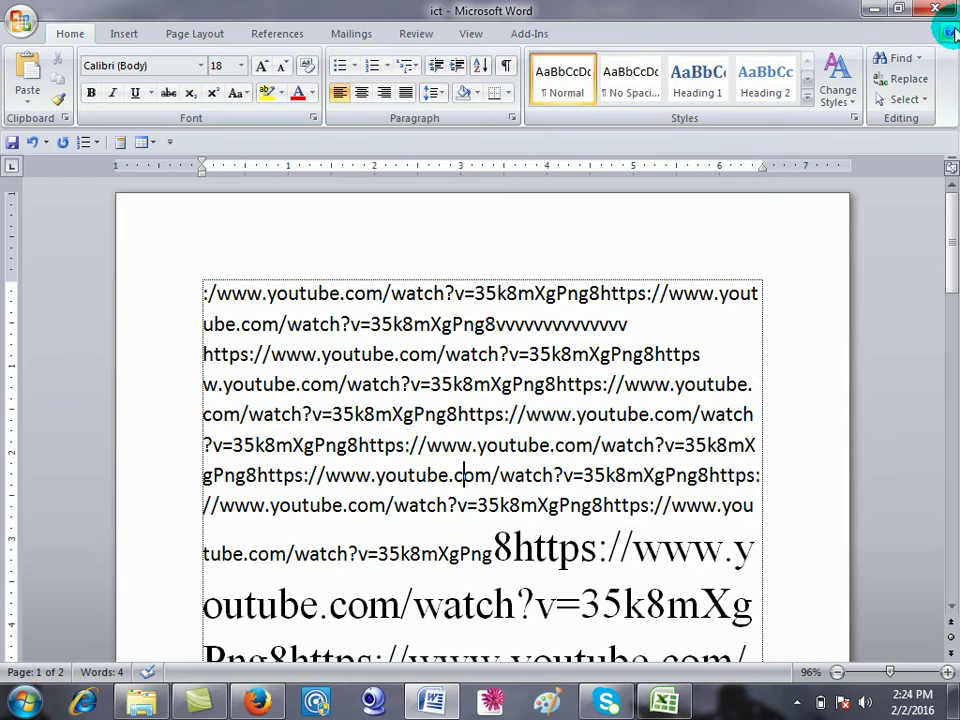
pyautogui.click(949, 33)
pyautogui.click(430, 230)
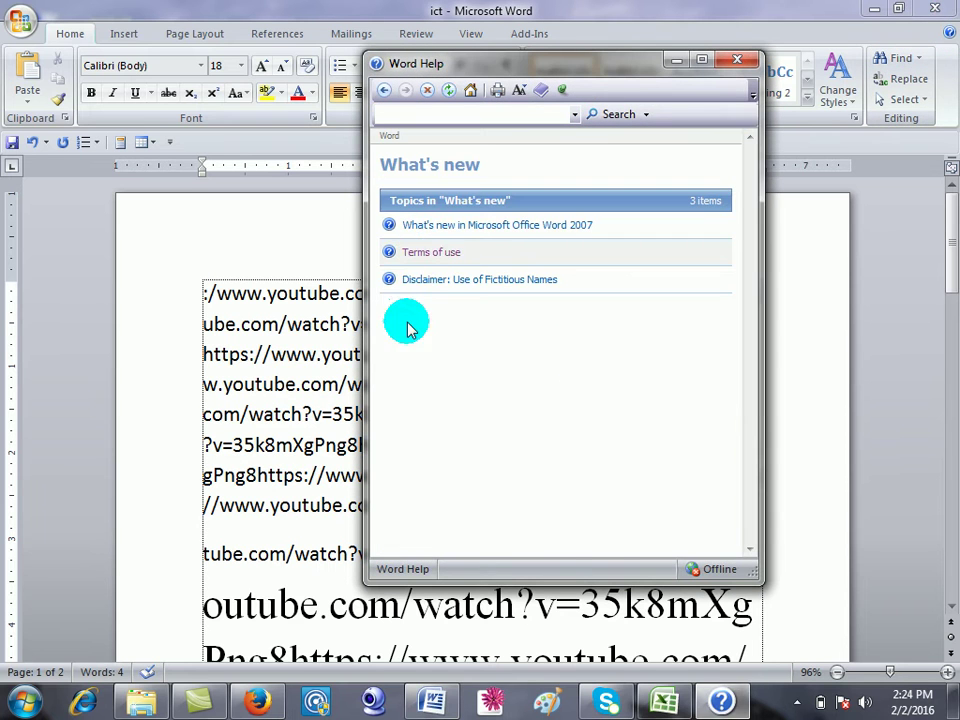
pyautogui.click(435, 252)
# Make 'outube.com/watch?v=' in the document italic.
pyautogui.moveTo(378, 224); pyautogui.dragTo(397, 296)
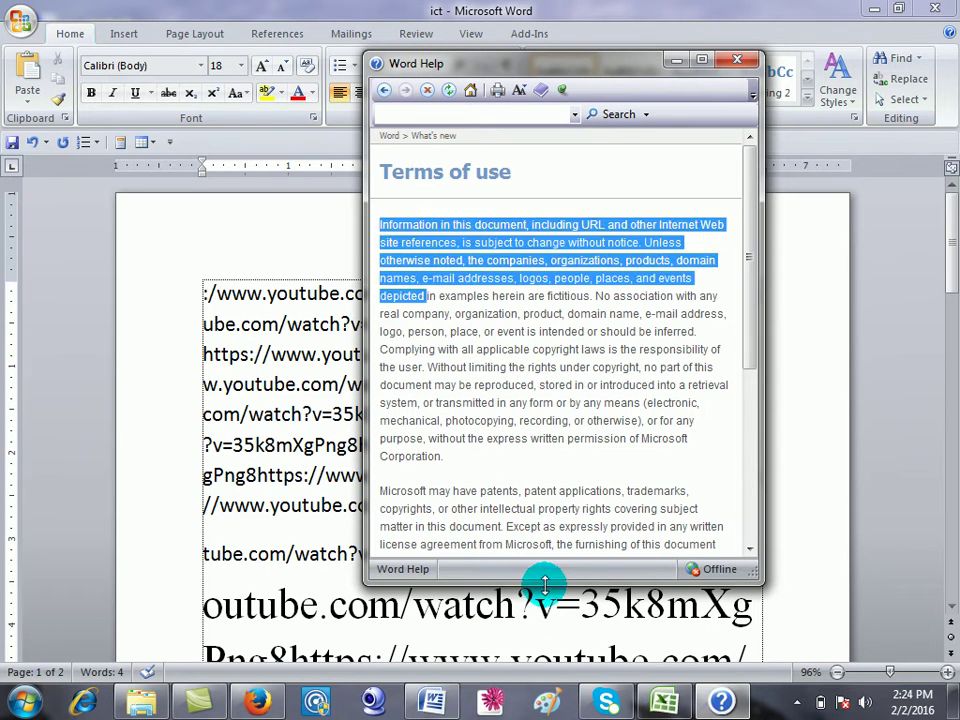
pyautogui.moveTo(585, 607); pyautogui.dragTo(707, 561)
pyautogui.click(734, 532)
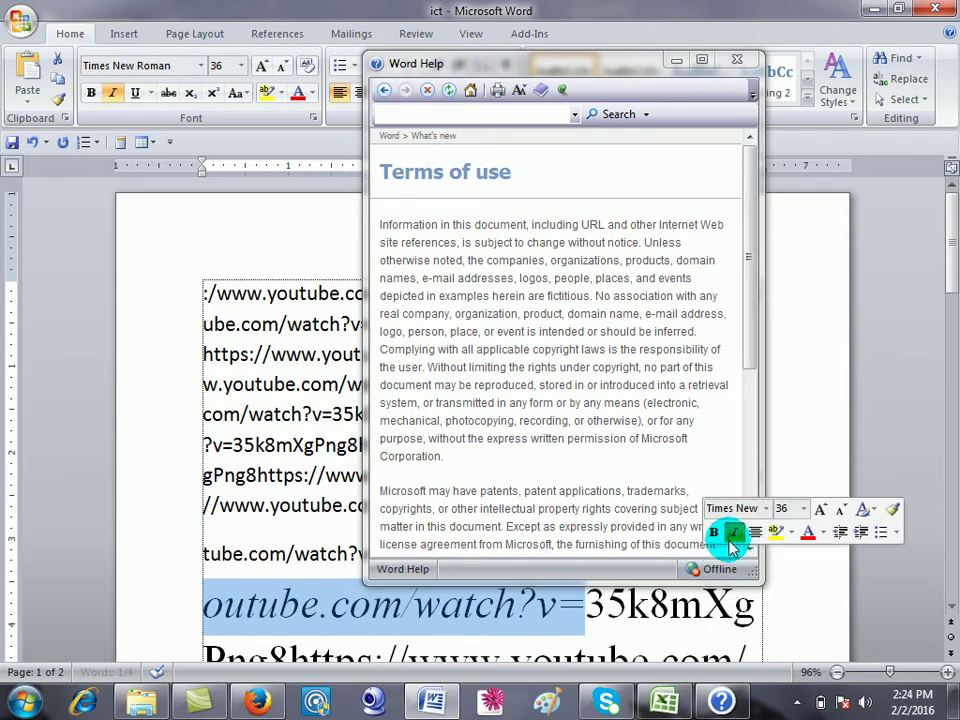
# Copy the Terms of use text from 'Information' to the end in Word Help.
pyautogui.click(381, 223)
pyautogui.moveTo(440, 296)
pyautogui.mouseDown()
pyautogui.moveTo(488, 314)
pyautogui.moveTo(681, 521)
pyautogui.mouseUp()
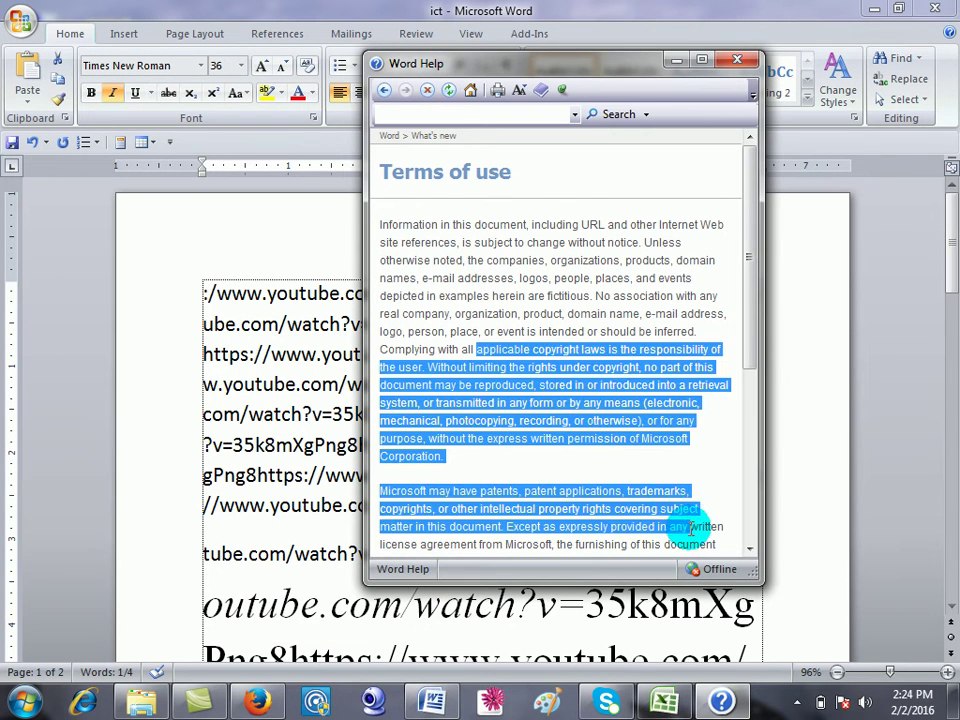
pyautogui.click(465, 255)
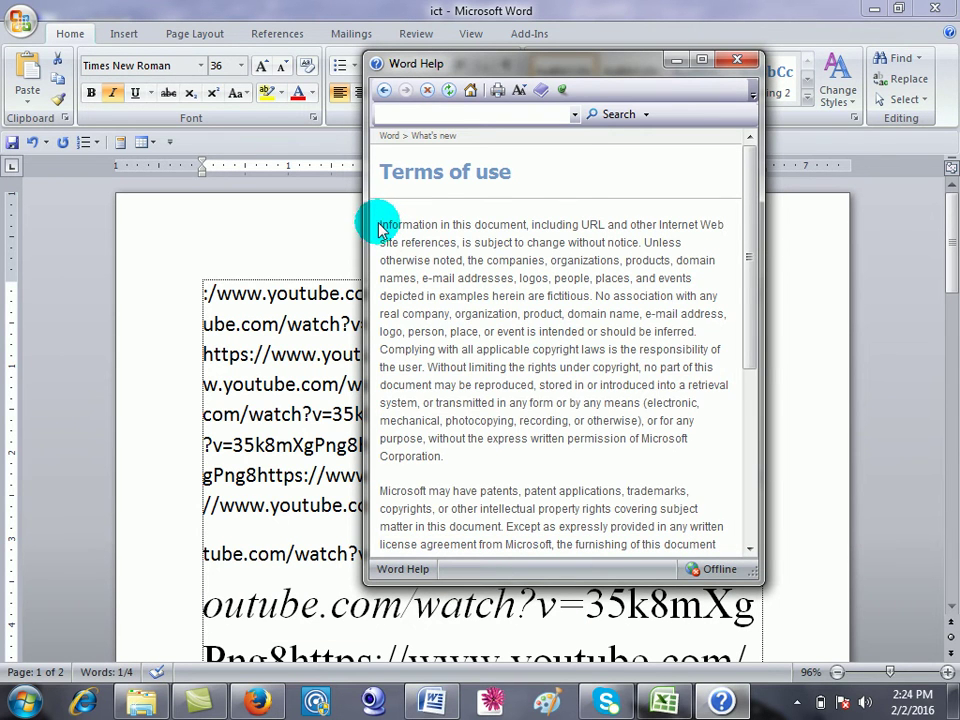
pyautogui.moveTo(381, 226); pyautogui.dragTo(670, 590)
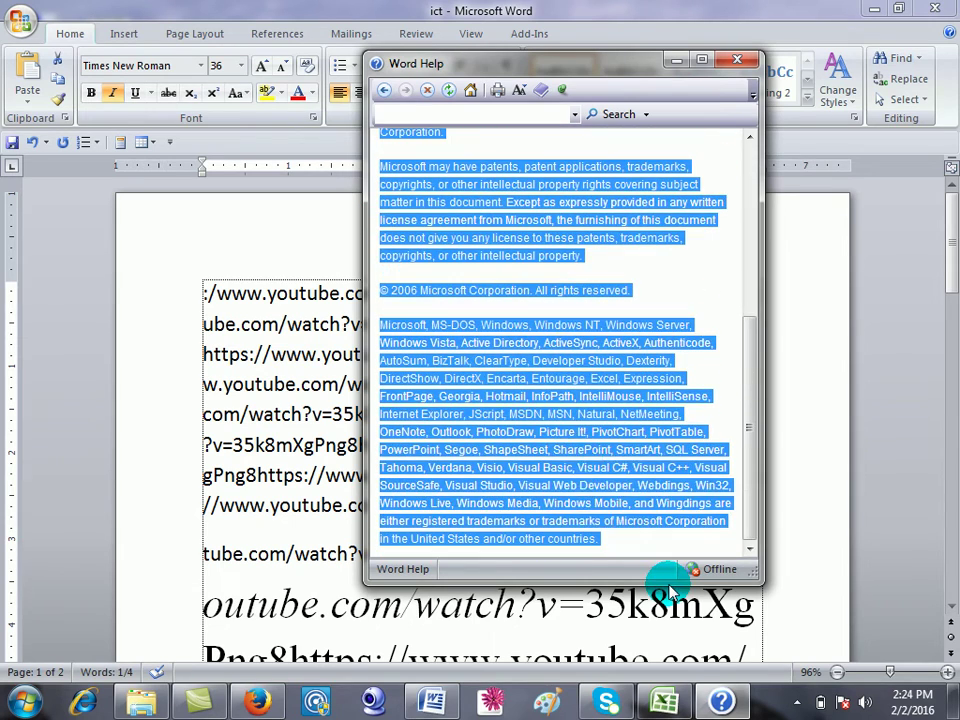
pyautogui.rightClick(583, 466)
pyautogui.click(604, 474)
# Close Word Help and paste the copied text over the whole document.
pyautogui.click(737, 59)
pyautogui.hotkey('ctrl', 'a')
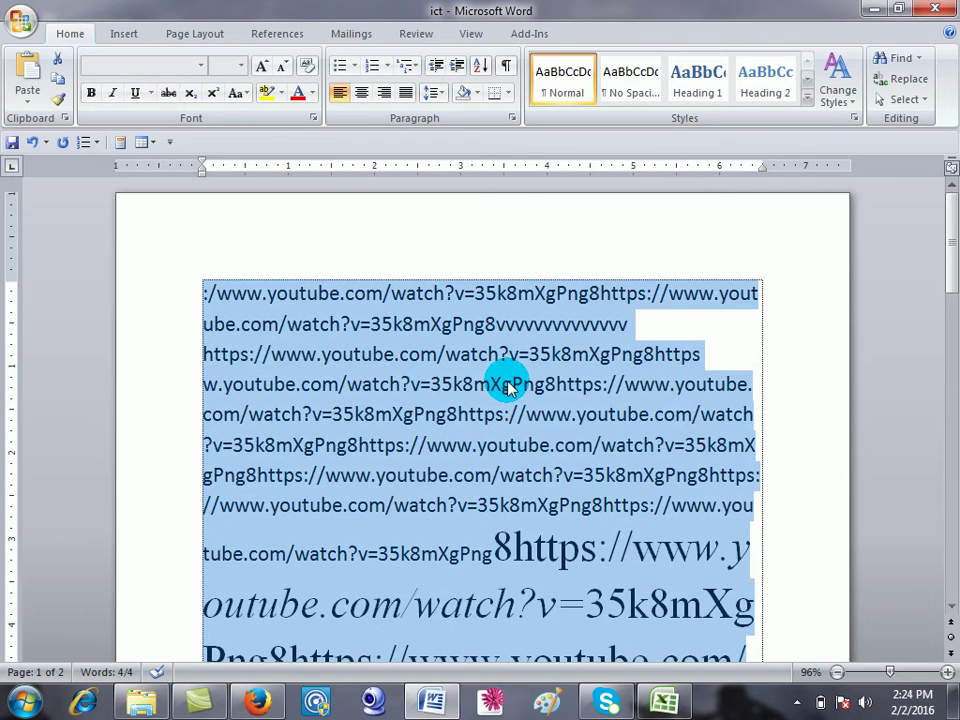
pyautogui.hotkey('ctrl', 'v')
# Make all the pasted text plain, justified 16 pt Times New Roman.
pyautogui.hotkey('ctrl', 'a')
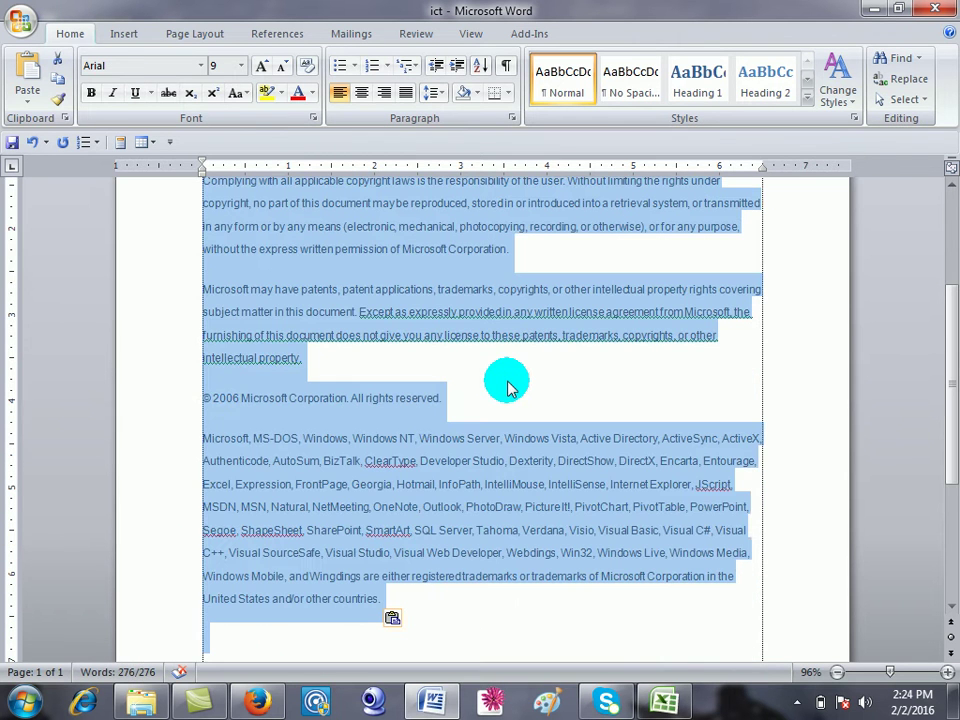
pyautogui.click(308, 66)
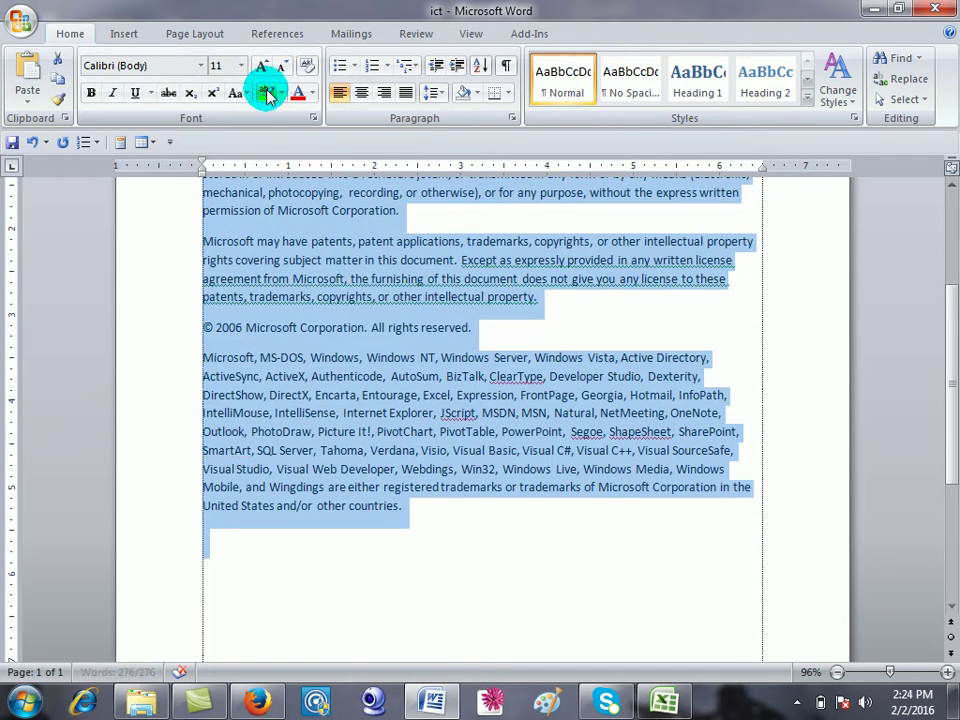
pyautogui.click(201, 66)
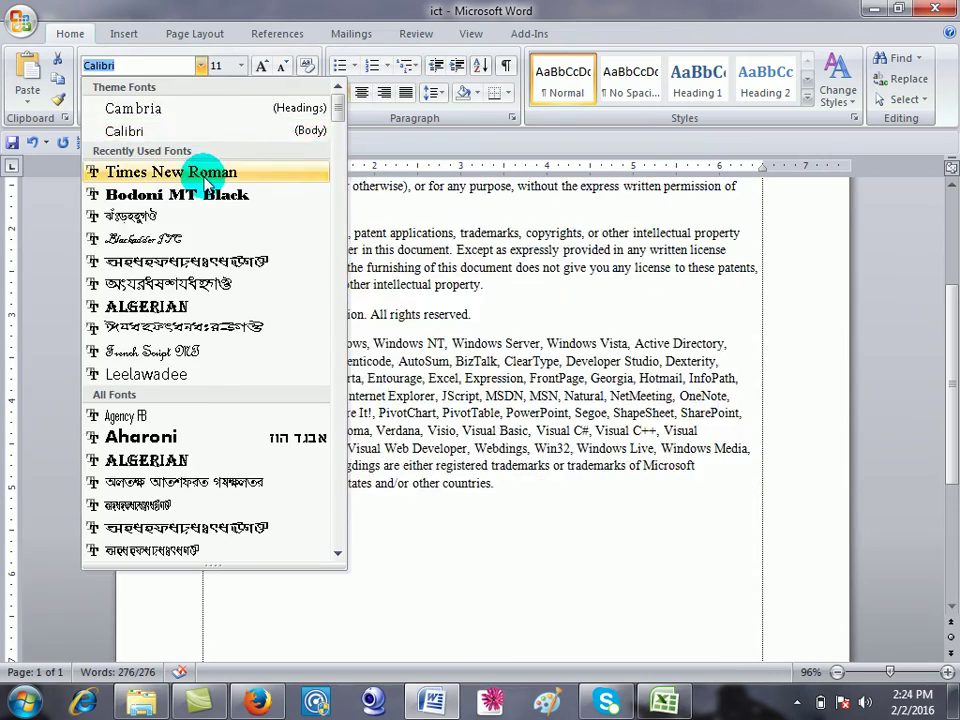
pyautogui.click(205, 171)
pyautogui.click(261, 68)
pyautogui.click(261, 68)
pyautogui.click(261, 68)
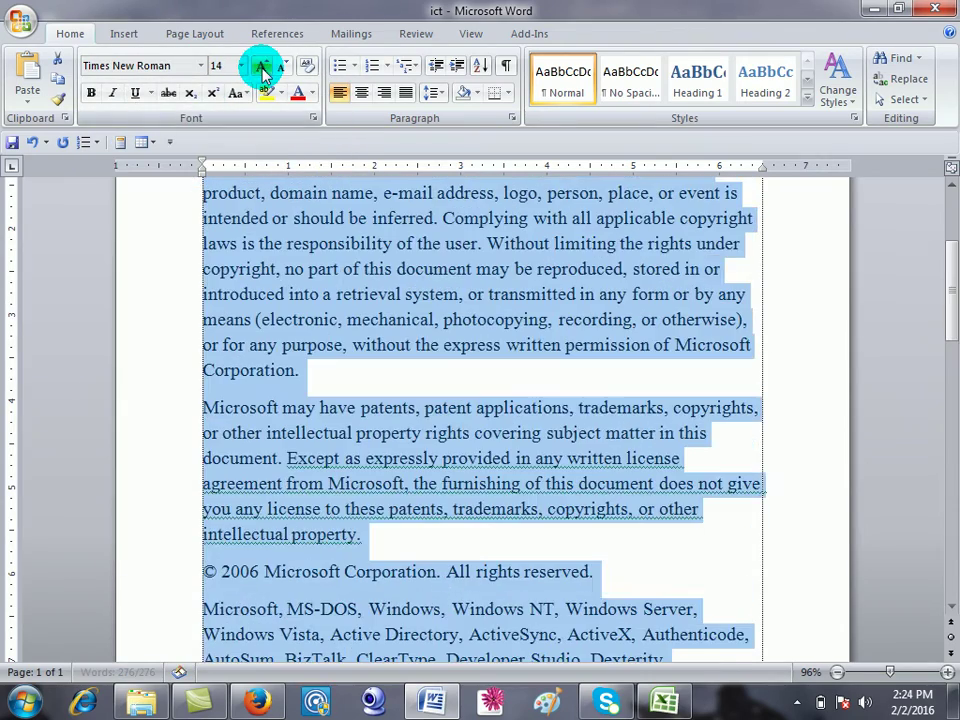
pyautogui.click(404, 93)
# Select the first paragraph, from 'Information' to 'Corporation.'.
pyautogui.click(512, 325)
pyautogui.scroll(3, 508, 320)
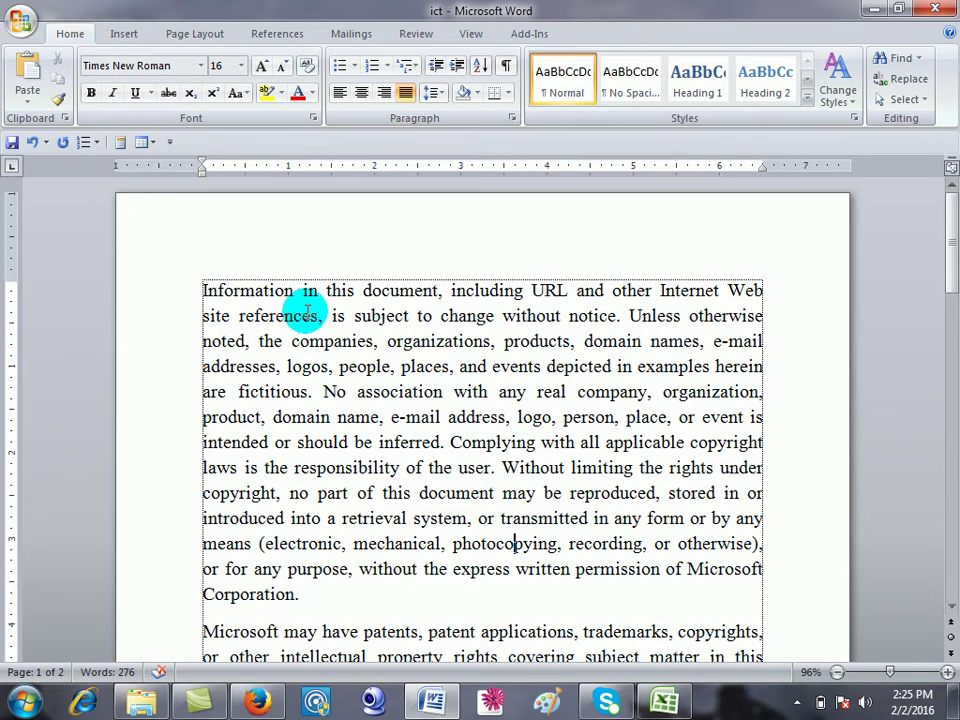
pyautogui.moveTo(204, 290); pyautogui.dragTo(465, 586)
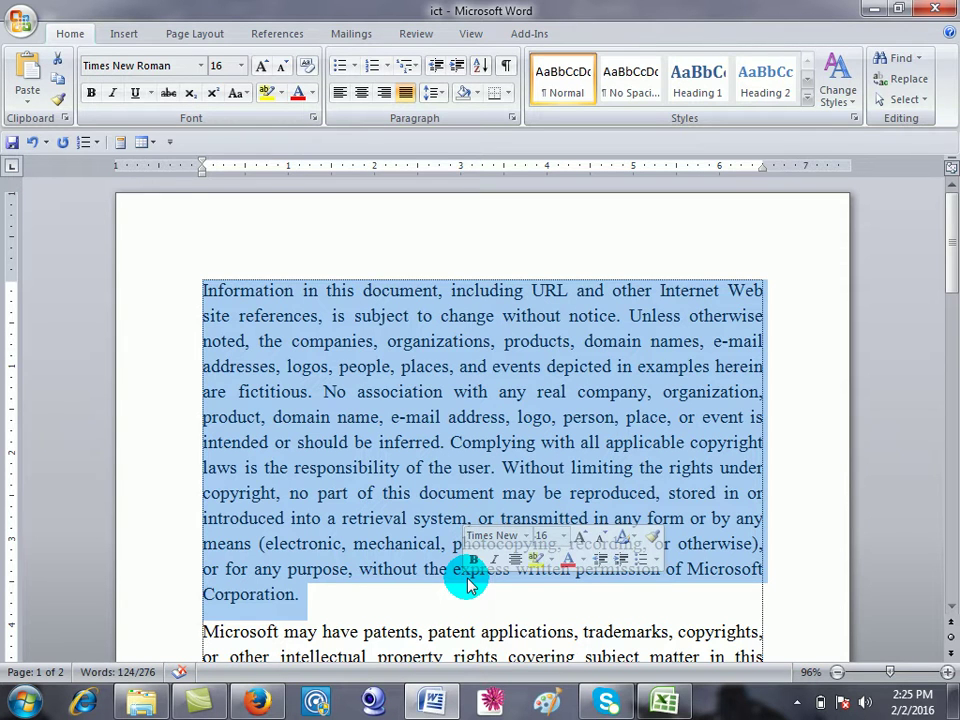
# Cycle the first paragraph through lowercase, UPPERCASE, Capitalize Each Word and tOGGLE cASE, ending in Sentence case.
pyautogui.click(240, 95)
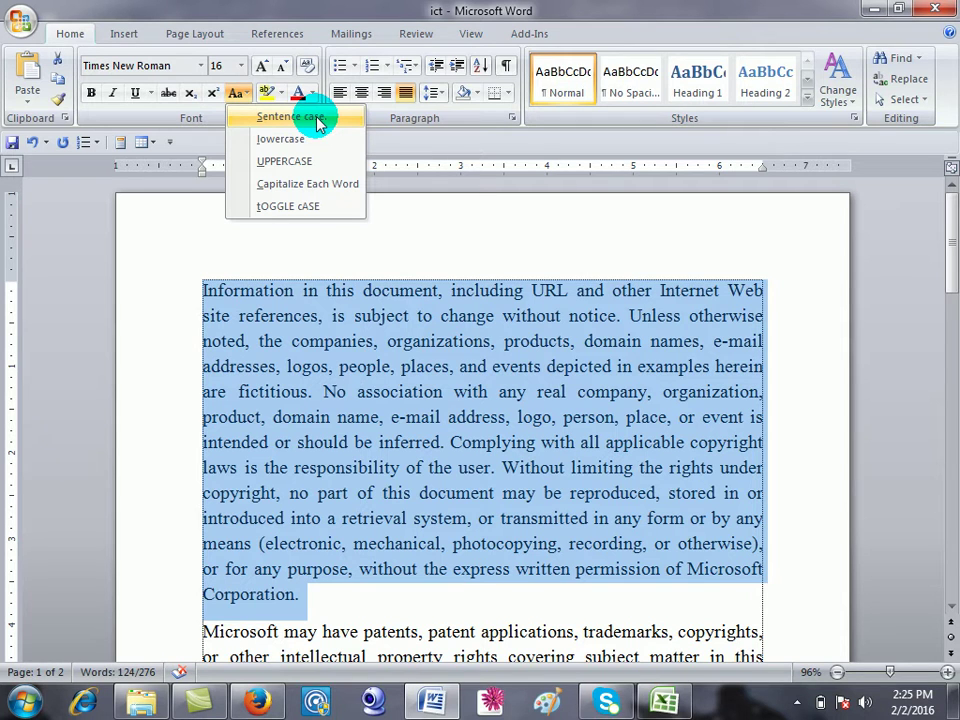
pyautogui.click(295, 137)
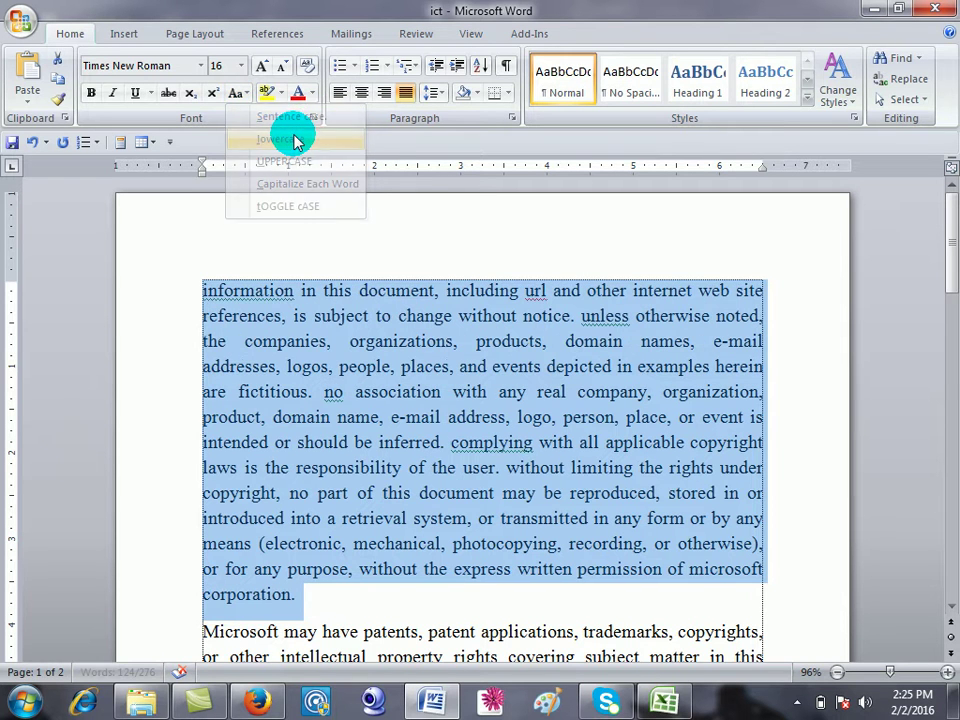
pyautogui.click(248, 92)
pyautogui.click(261, 161)
pyautogui.click(236, 92)
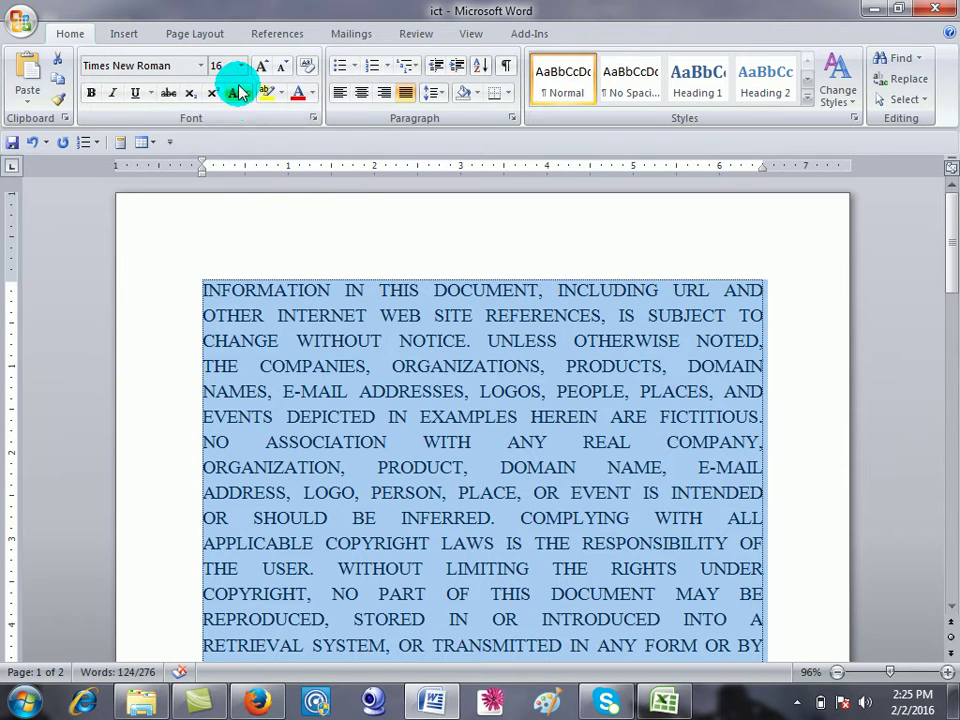
pyautogui.click(262, 190)
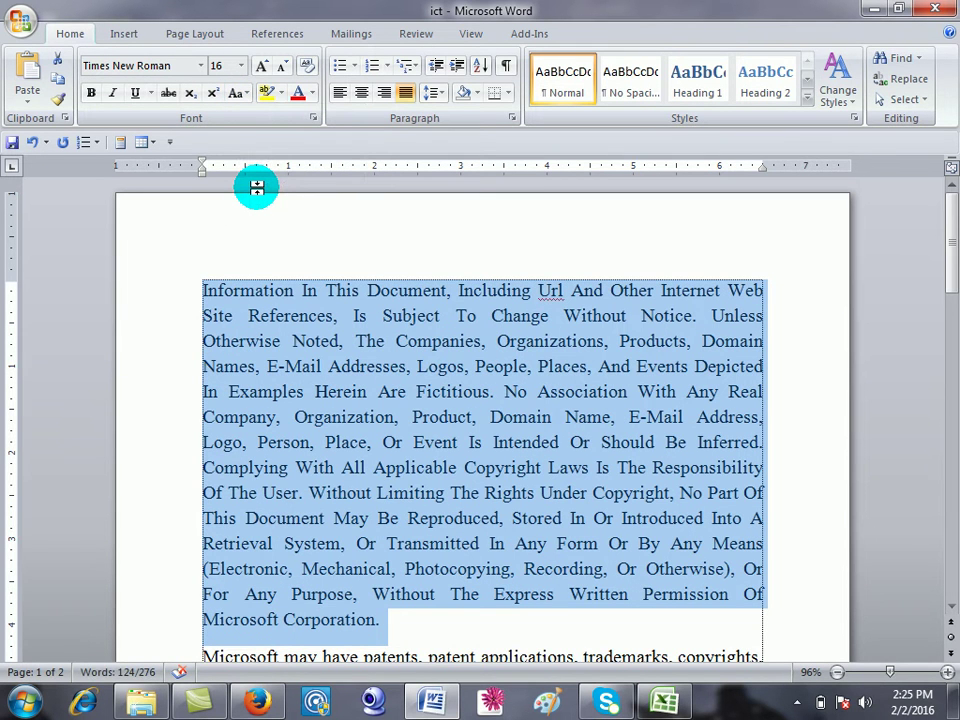
pyautogui.click(233, 92)
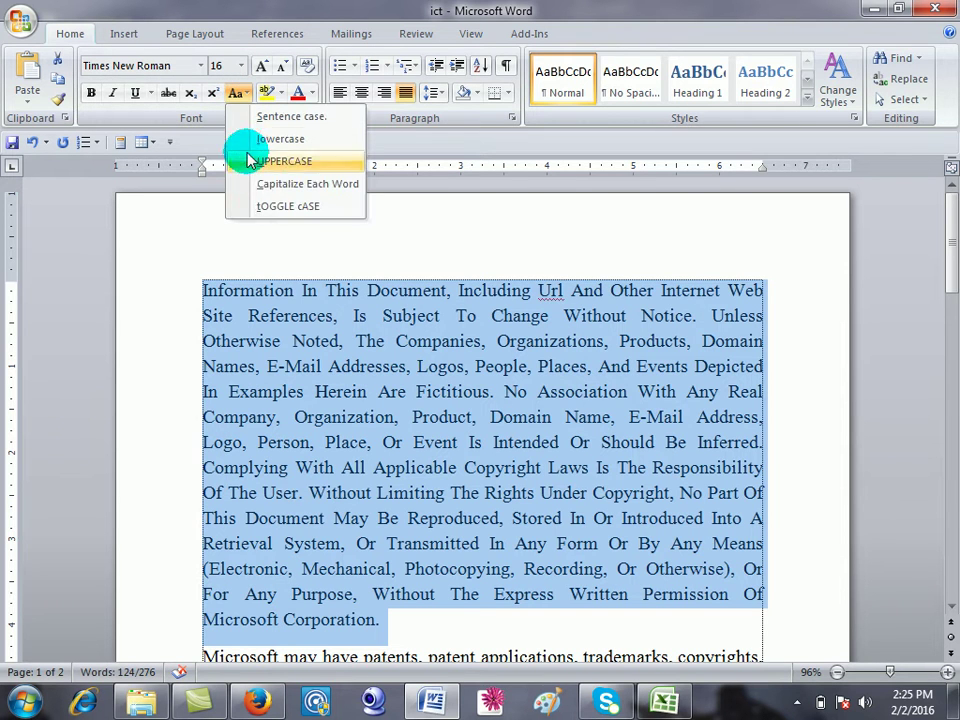
pyautogui.click(270, 207)
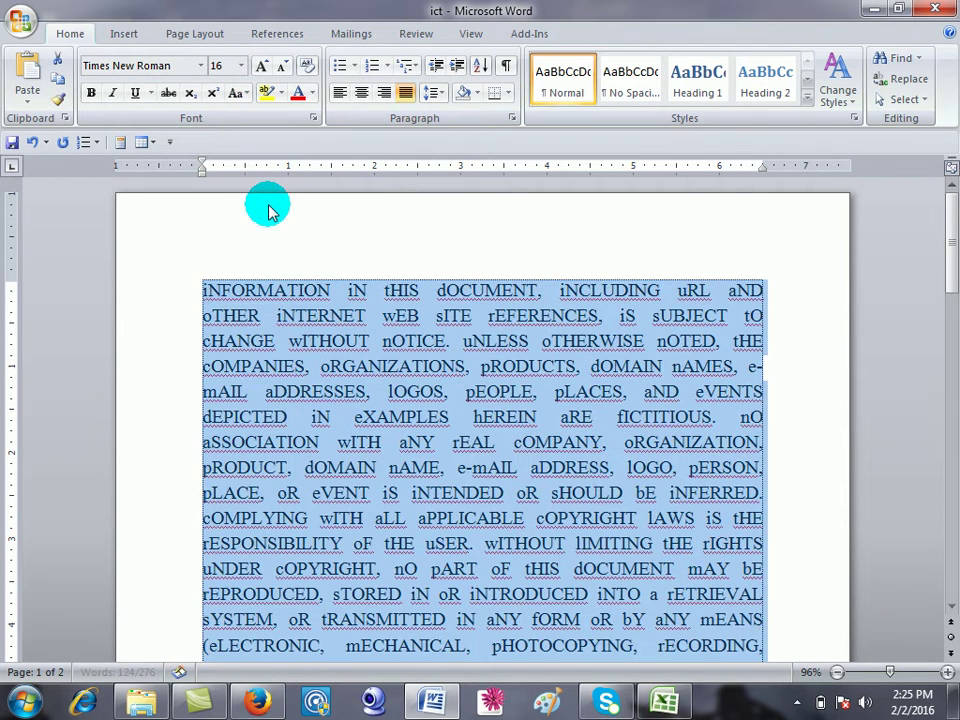
pyautogui.click(240, 94)
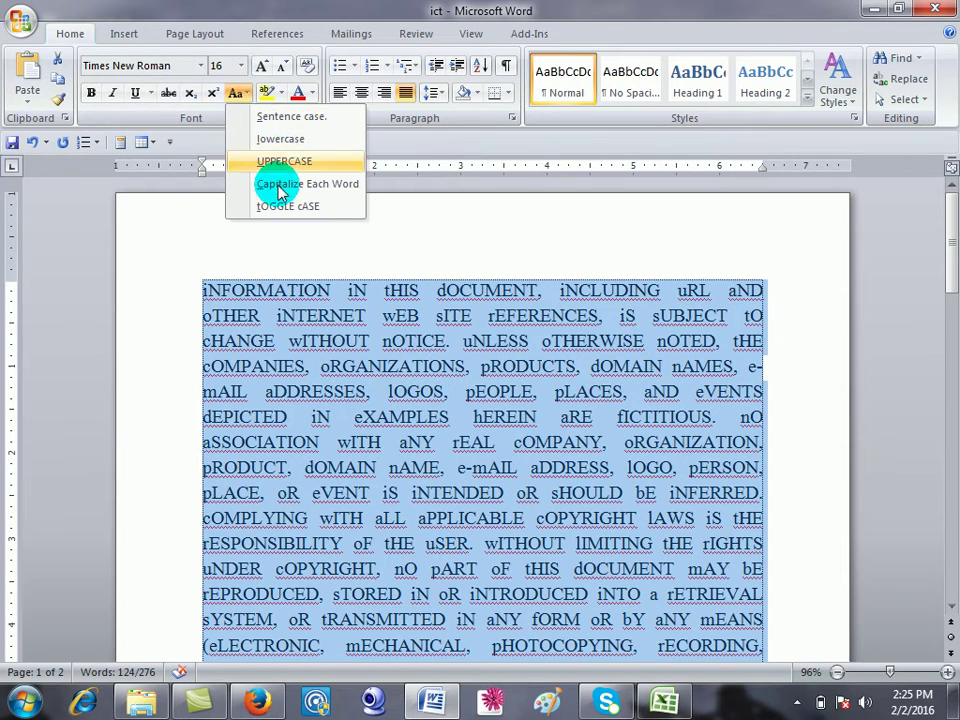
pyautogui.click(283, 115)
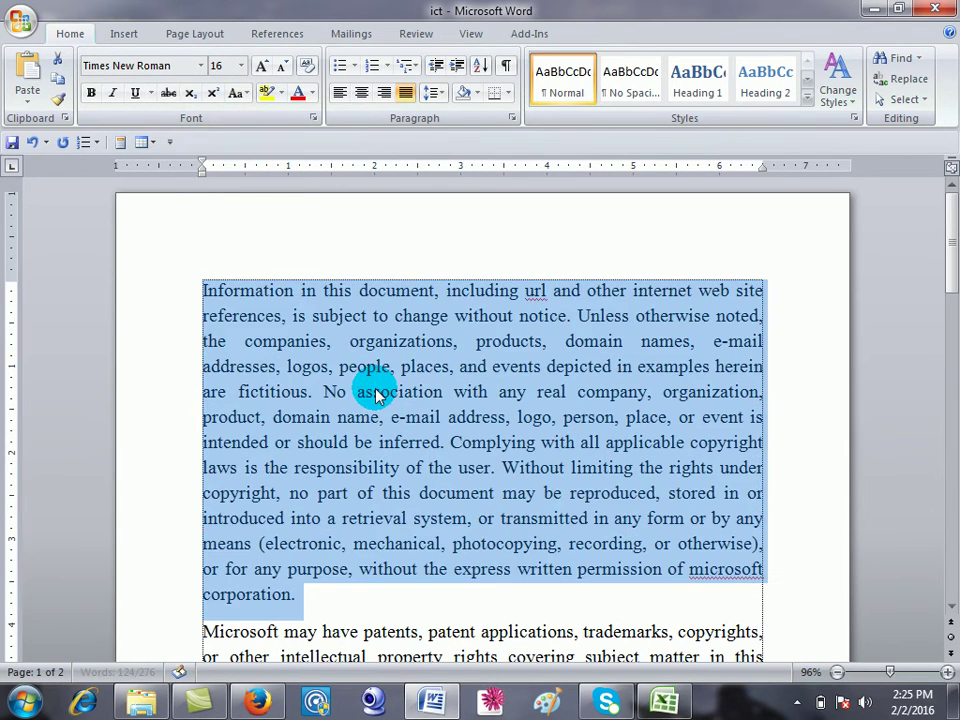
pyautogui.click(375, 391)
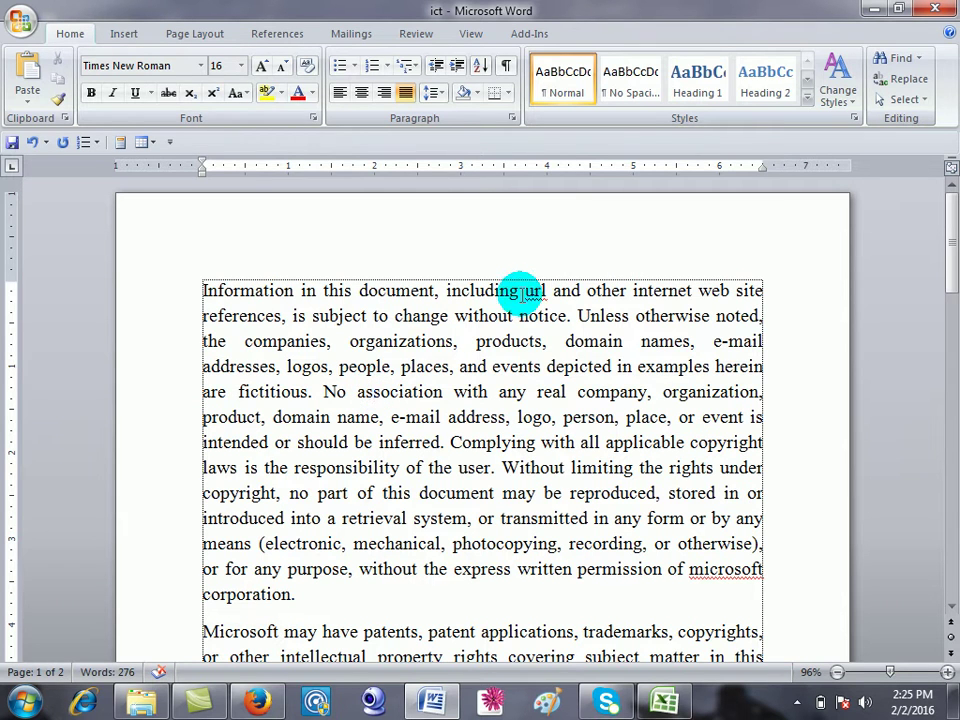
pyautogui.click(279, 93)
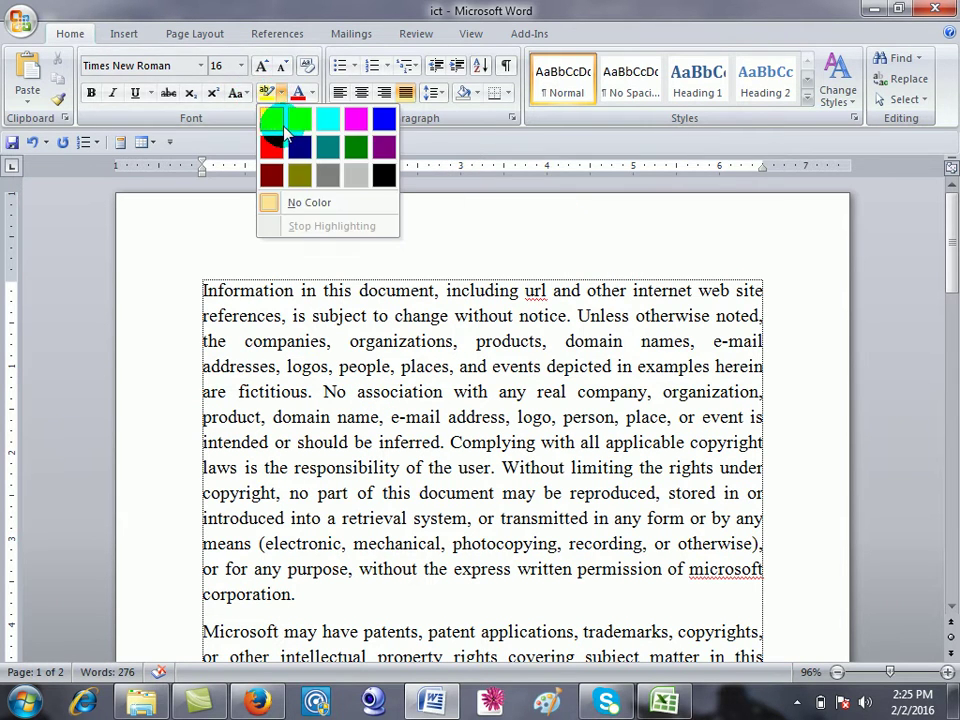
pyautogui.moveTo(201, 290); pyautogui.dragTo(546, 291)
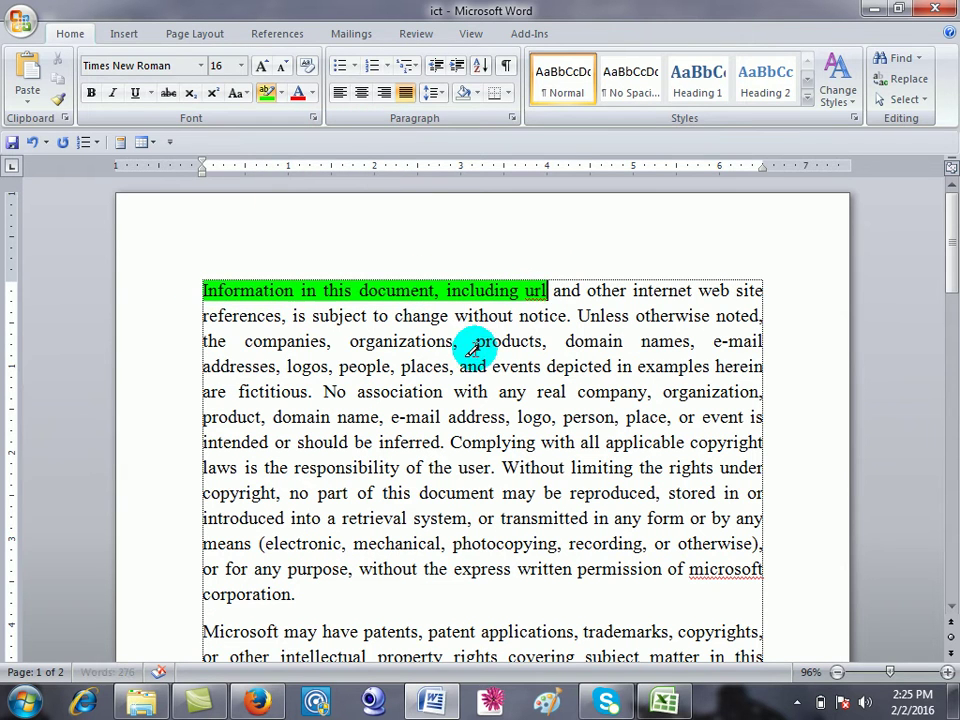
pyautogui.moveTo(202, 290); pyautogui.dragTo(544, 287)
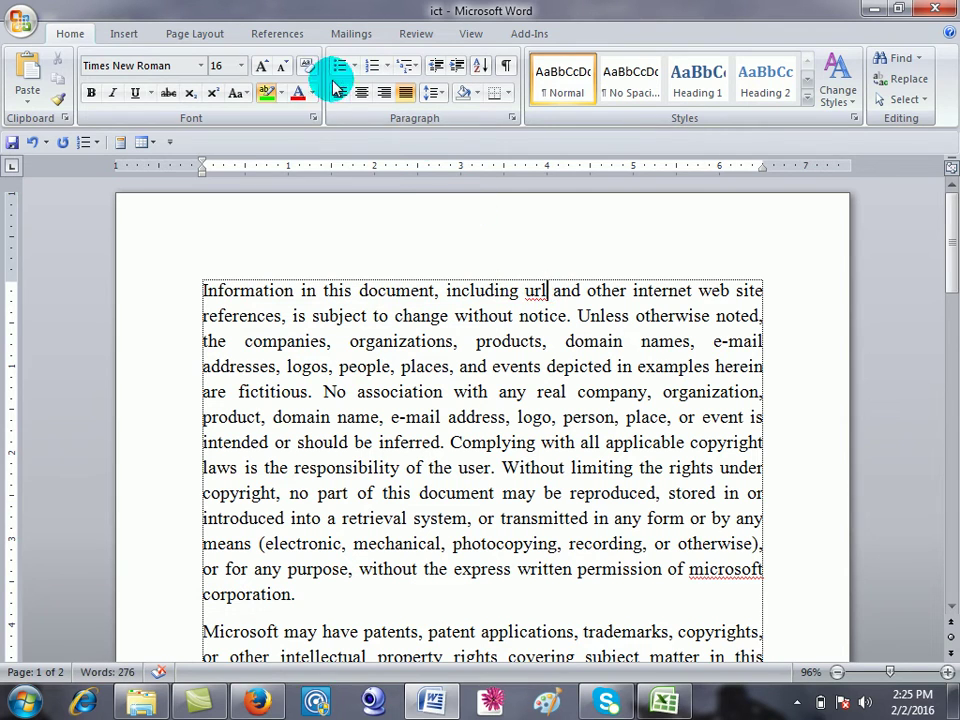
pyautogui.click(282, 93)
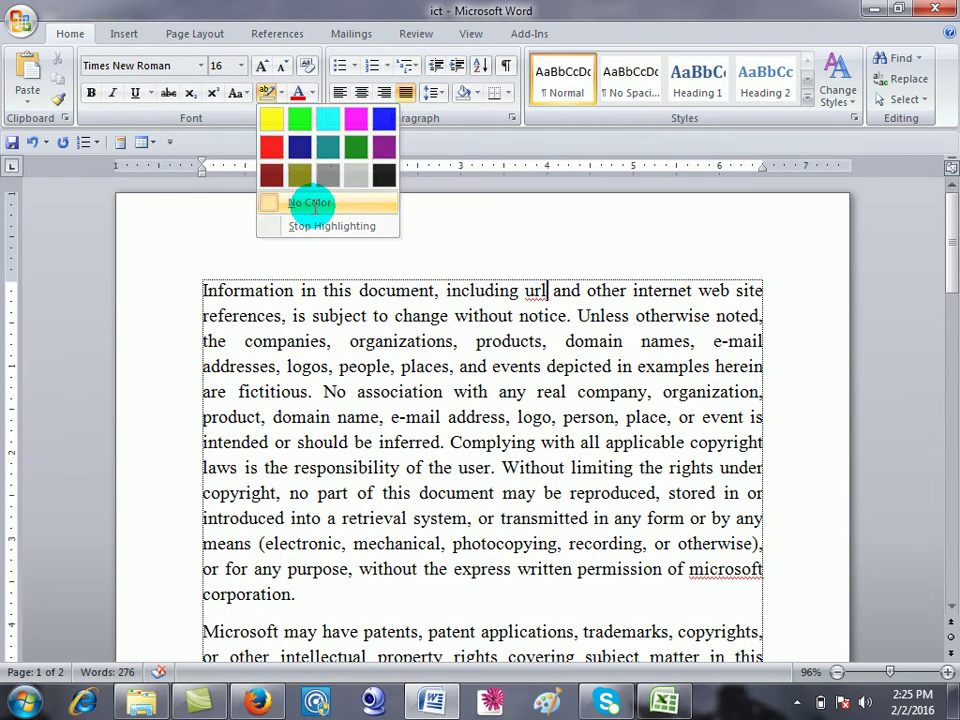
pyautogui.click(313, 205)
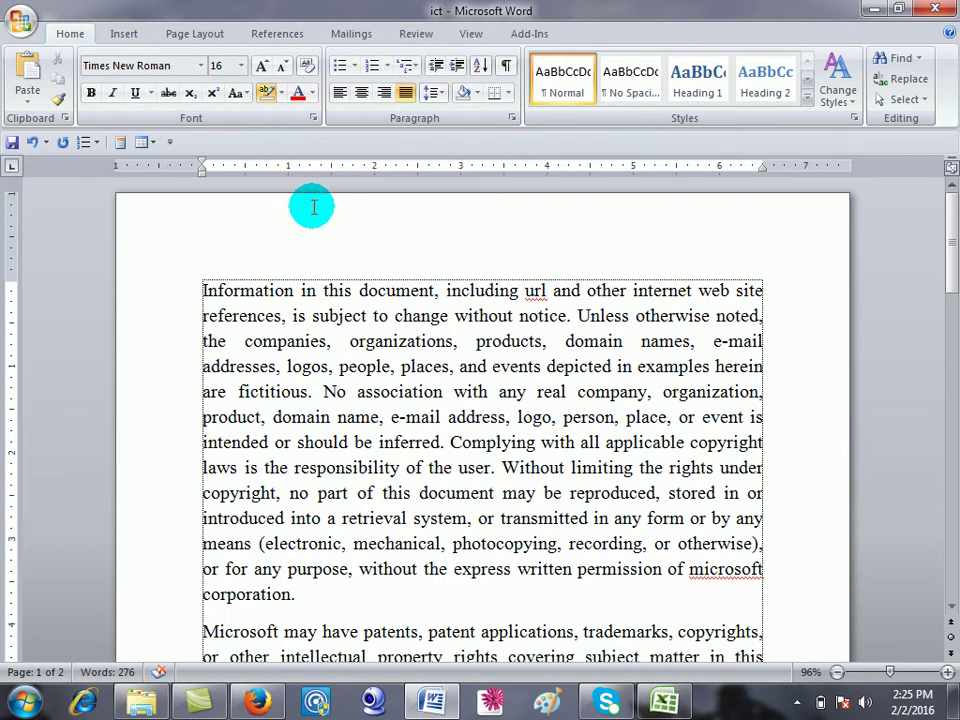
pyautogui.click(418, 341)
# Colour the text from 'Information' to 'organizations' red.
pyautogui.click(311, 93)
pyautogui.click(297, 94)
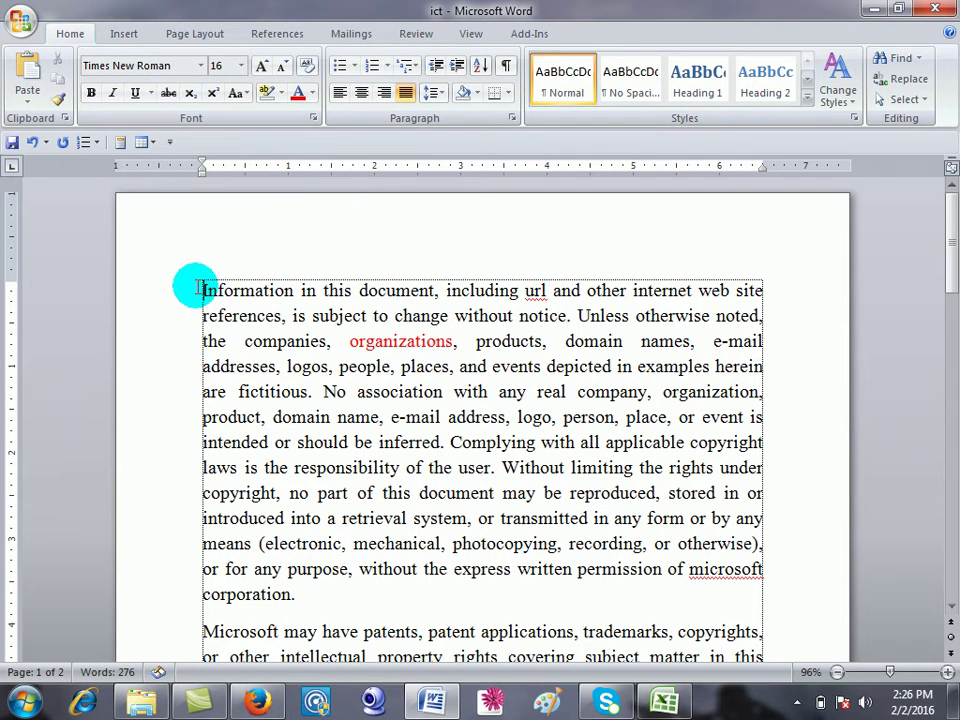
pyautogui.moveTo(200, 289); pyautogui.dragTo(452, 341)
pyautogui.click(297, 94)
pyautogui.click(423, 391)
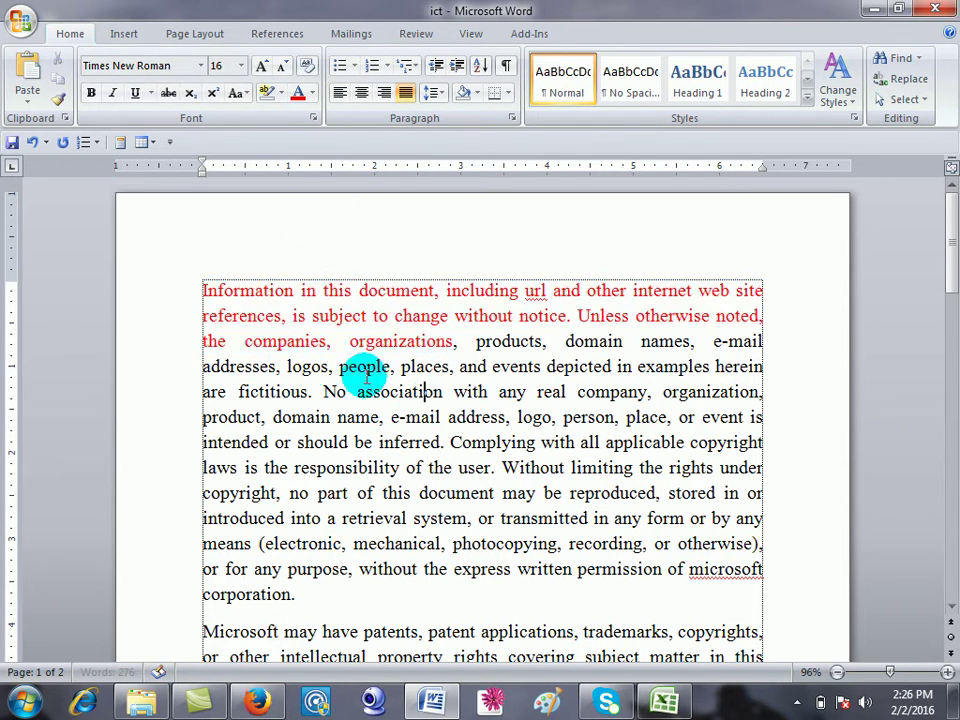
# Colour the text from 'logos' to 'Complying with' light blue.
pyautogui.moveTo(289, 366); pyautogui.dragTo(578, 442)
pyautogui.click(311, 93)
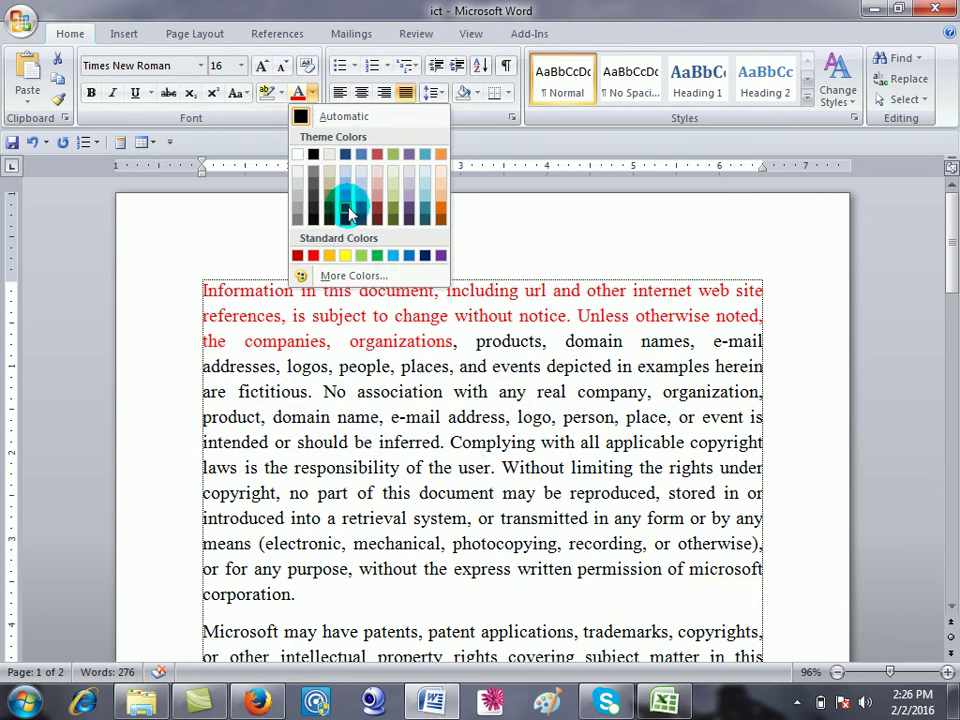
pyautogui.click(392, 255)
pyautogui.click(486, 442)
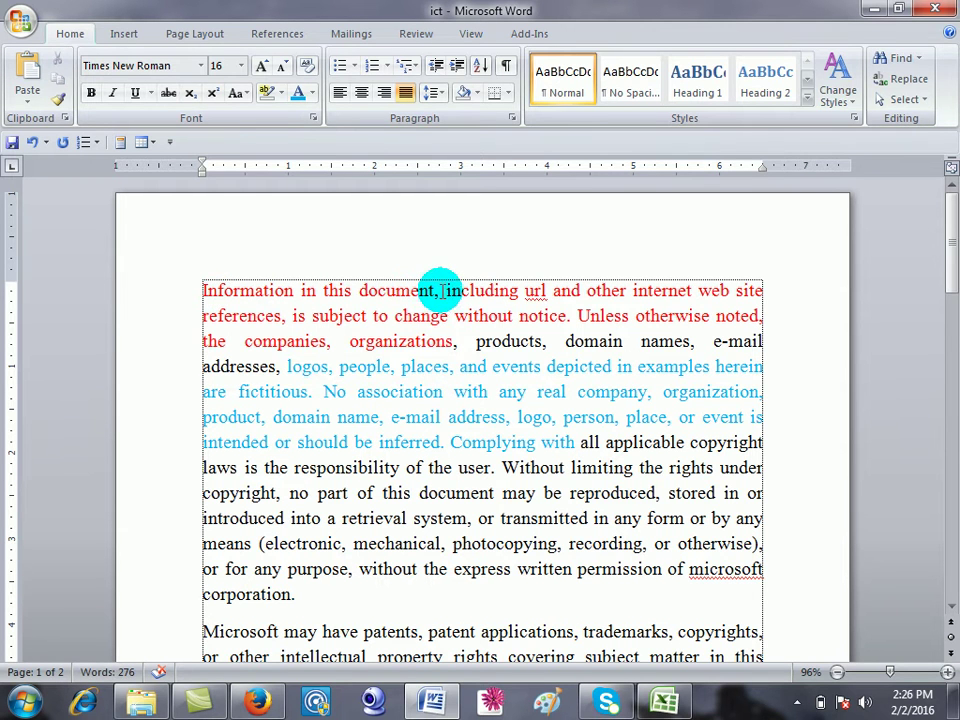
# Break the red text into four lines after 'document,', 'internet', 'subject' and 'Unless', and select them.
pyautogui.click(440, 290)
pyautogui.press('Return')
pyautogui.click(453, 328)
pyautogui.press('Return')
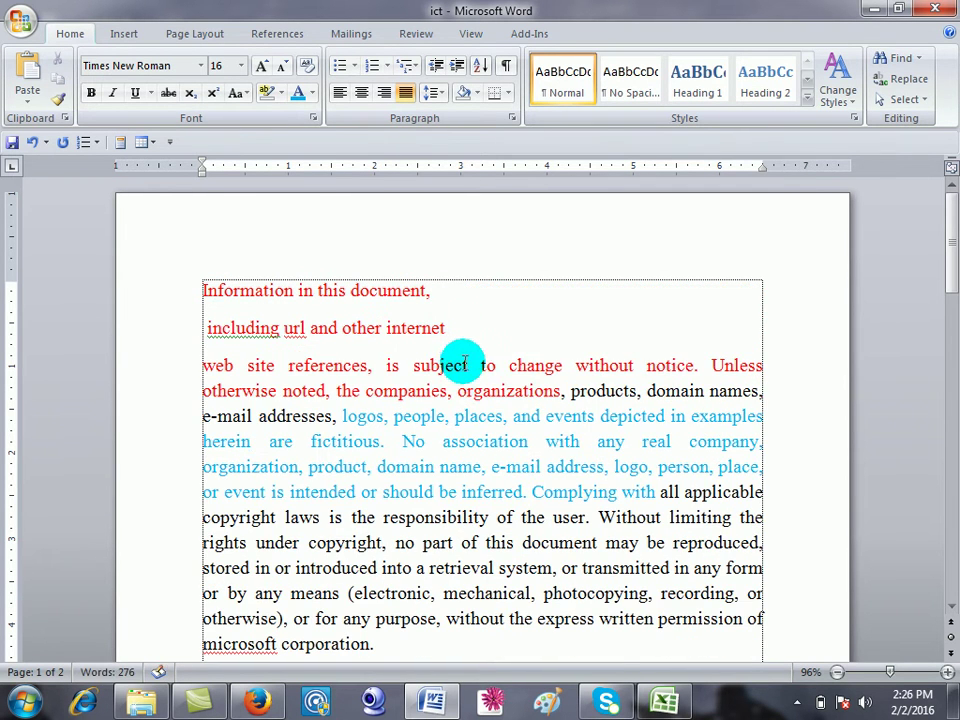
pyautogui.press('Return')
pyautogui.click(458, 402)
pyautogui.press('Return')
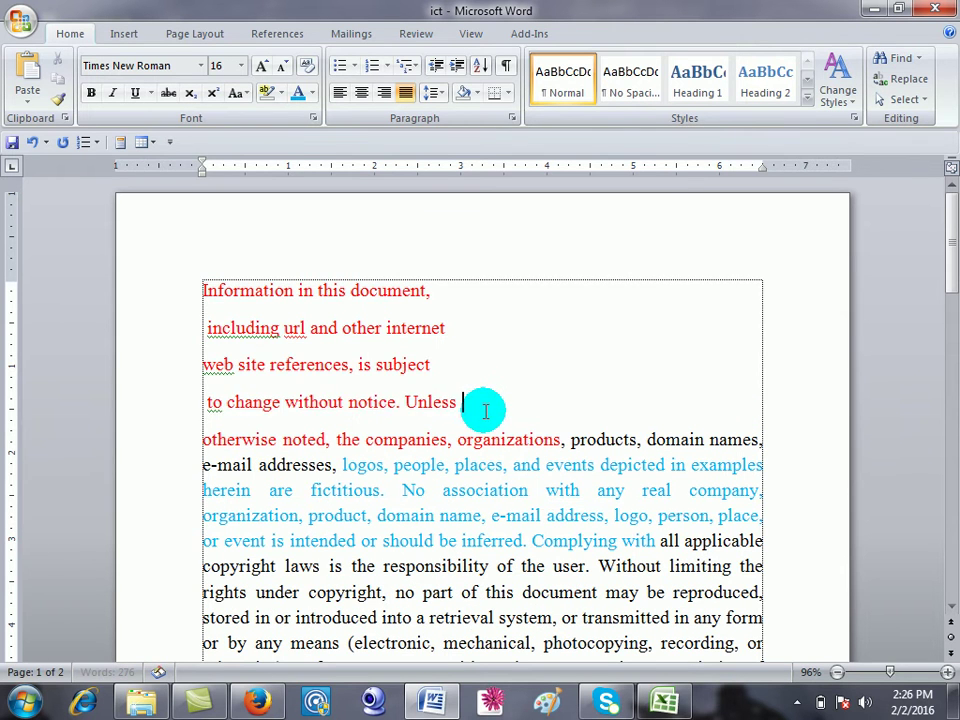
pyautogui.moveTo(458, 402); pyautogui.dragTo(283, 163)
# Format the four lines as an A–D lettered list after trying bullets and numbers.
pyautogui.click(343, 65)
pyautogui.click(348, 67)
pyautogui.click(352, 65)
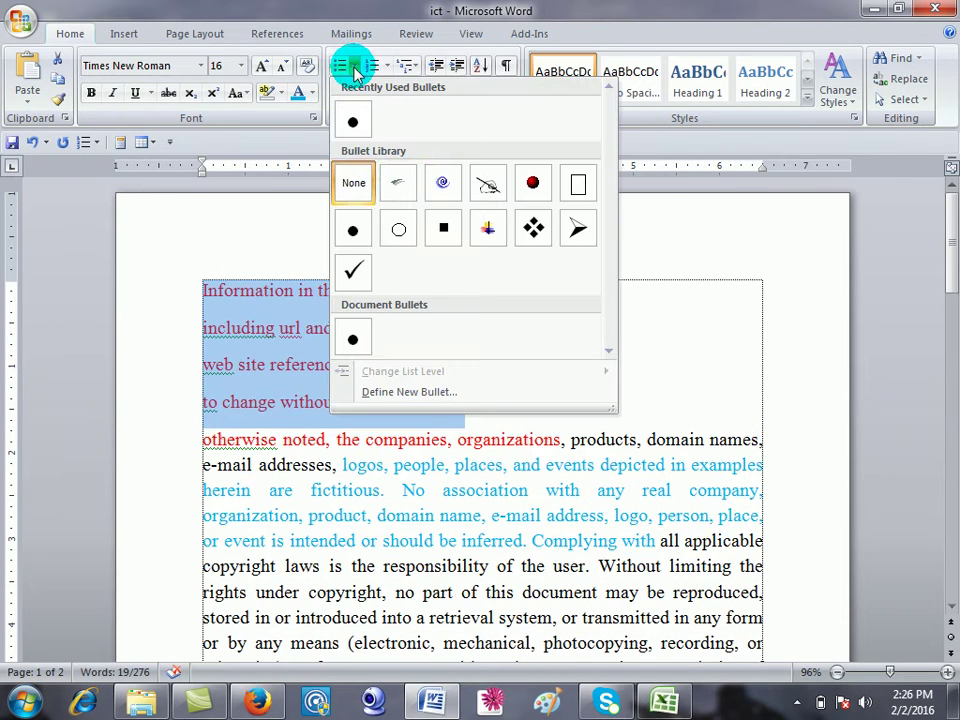
pyautogui.click(490, 240)
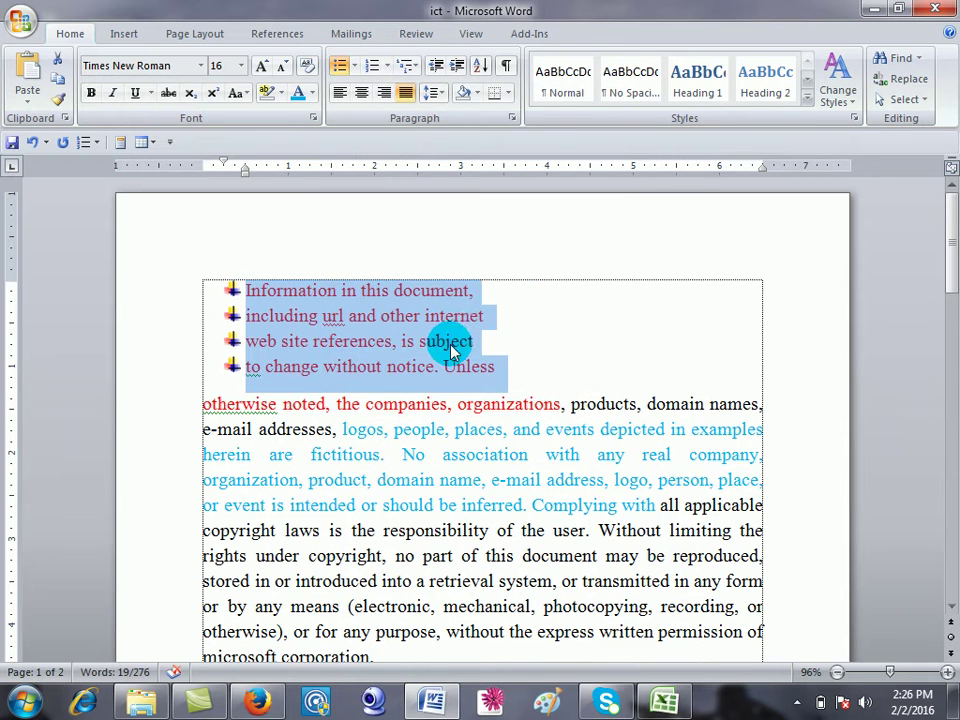
pyautogui.click(370, 66)
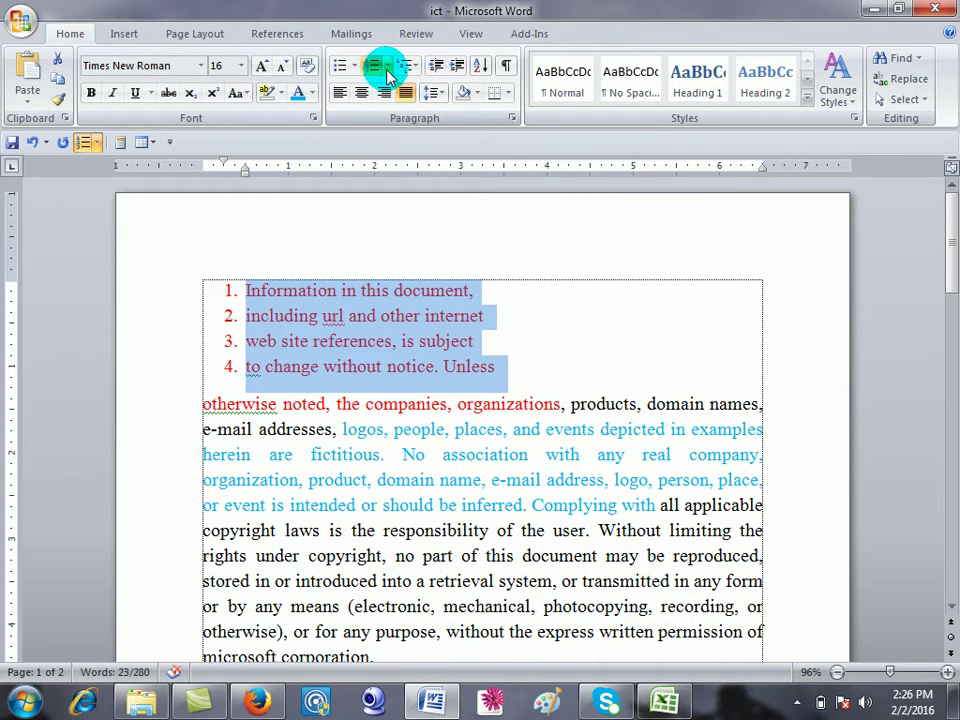
pyautogui.click(388, 68)
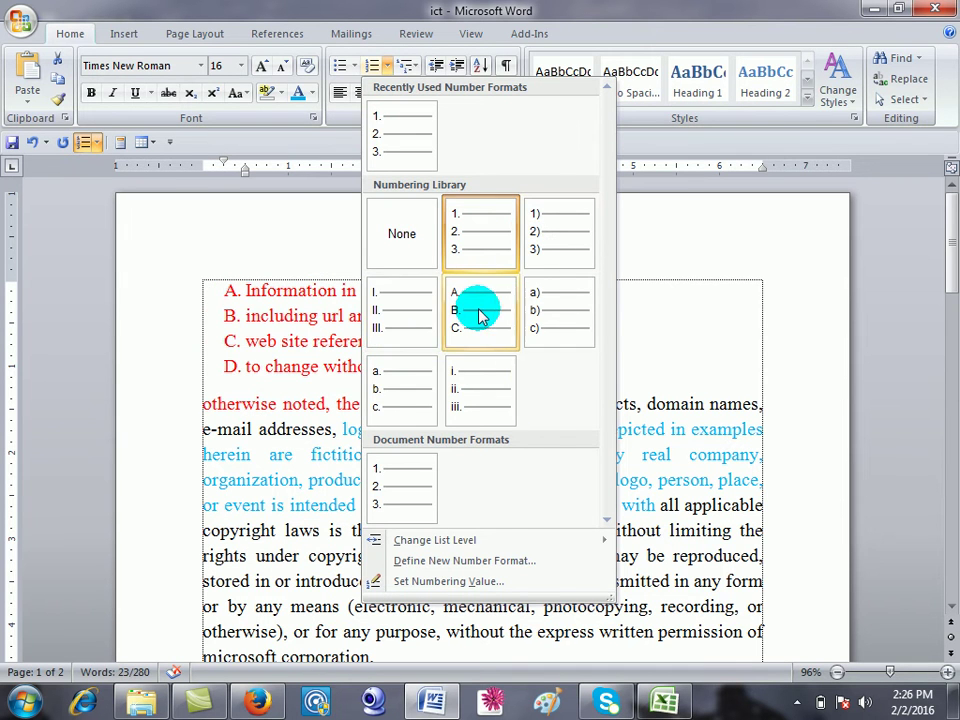
pyautogui.click(479, 316)
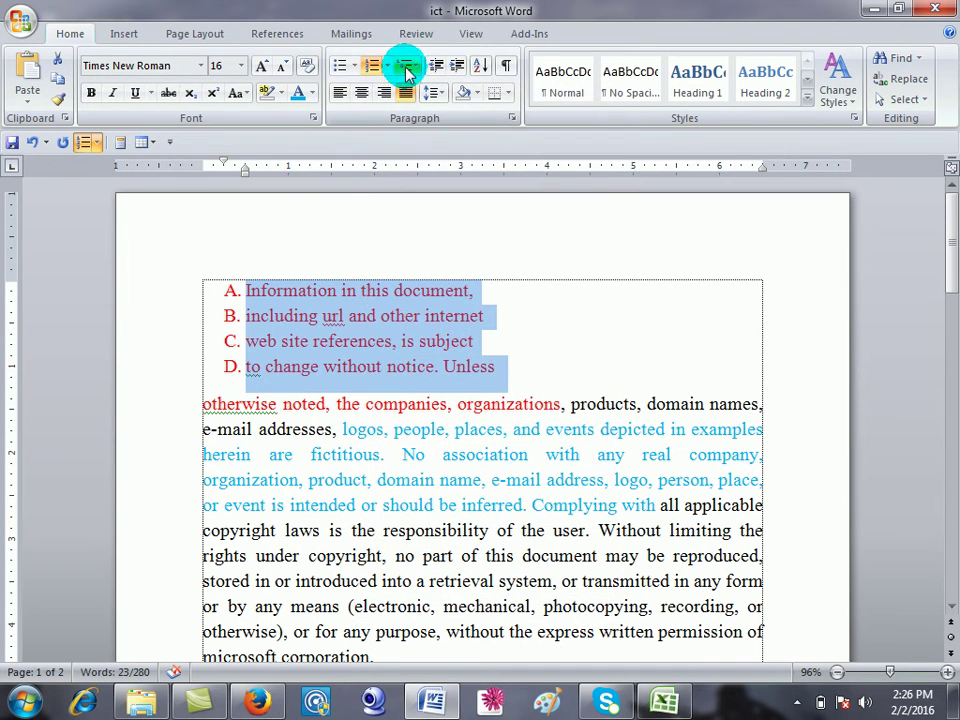
# End the lettered list after 'Unless' with a blank line.
pyautogui.click(474, 341)
pyautogui.click(512, 368)
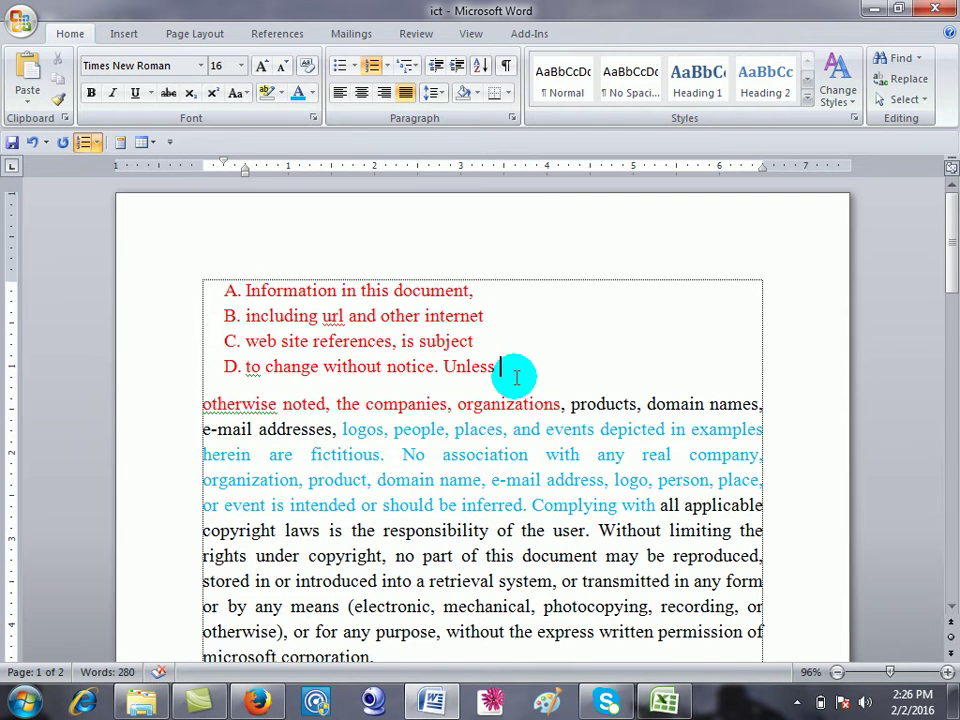
pyautogui.press('Return')
pyautogui.press('Return')
pyautogui.press('Return')
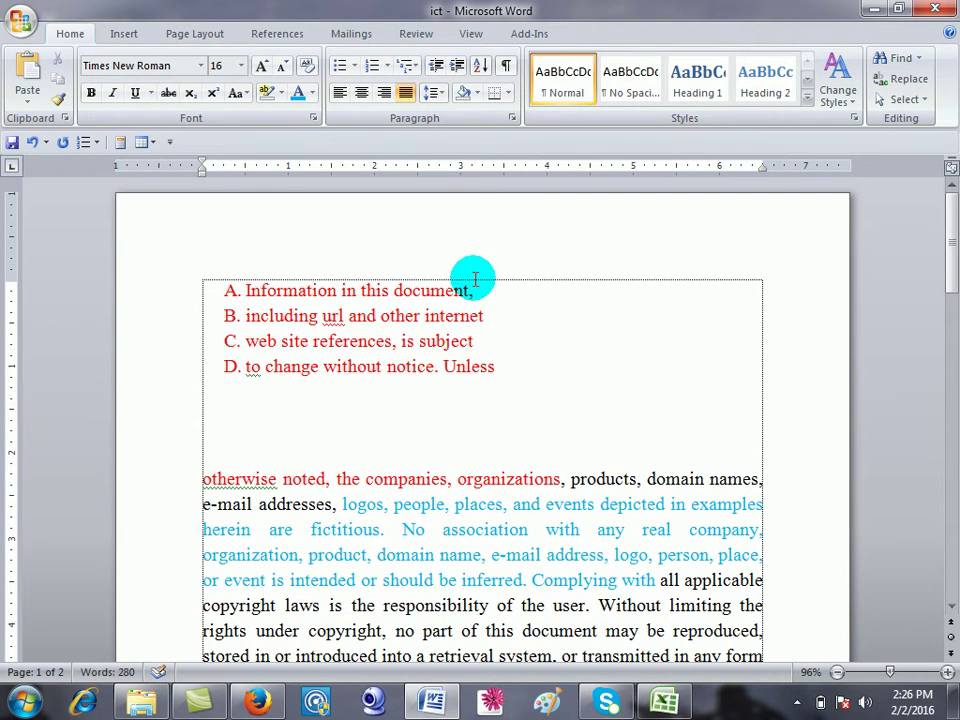
# Start a 1) a) i) multilevel list, type item 1), and demote the next line.
pyautogui.click(410, 70)
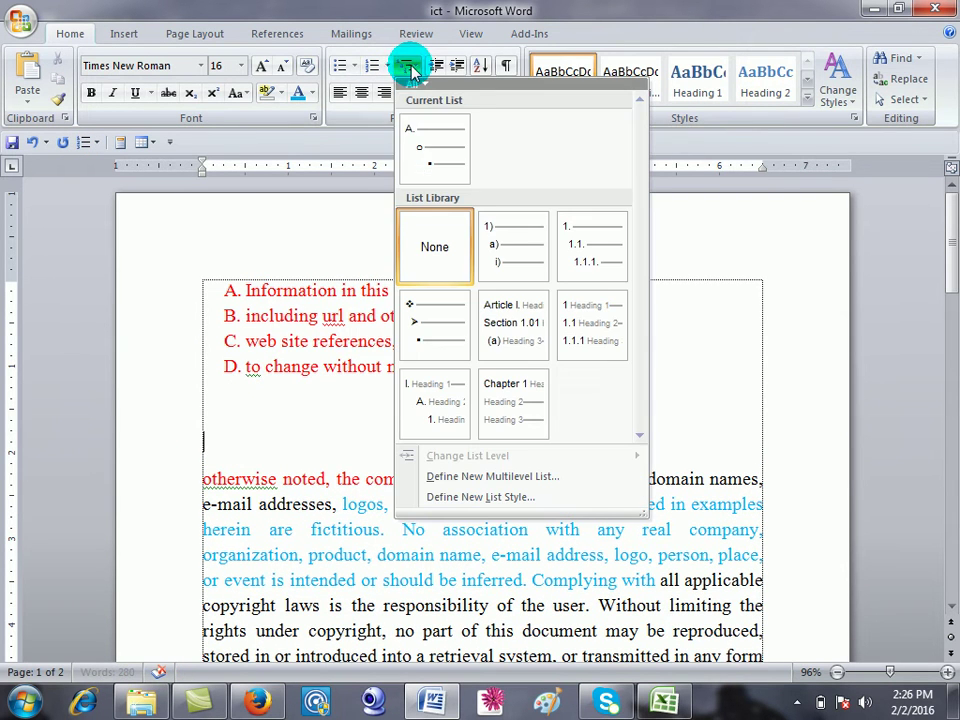
pyautogui.click(507, 262)
pyautogui.write('zxzdcvfgbhj,./;lkjhg')
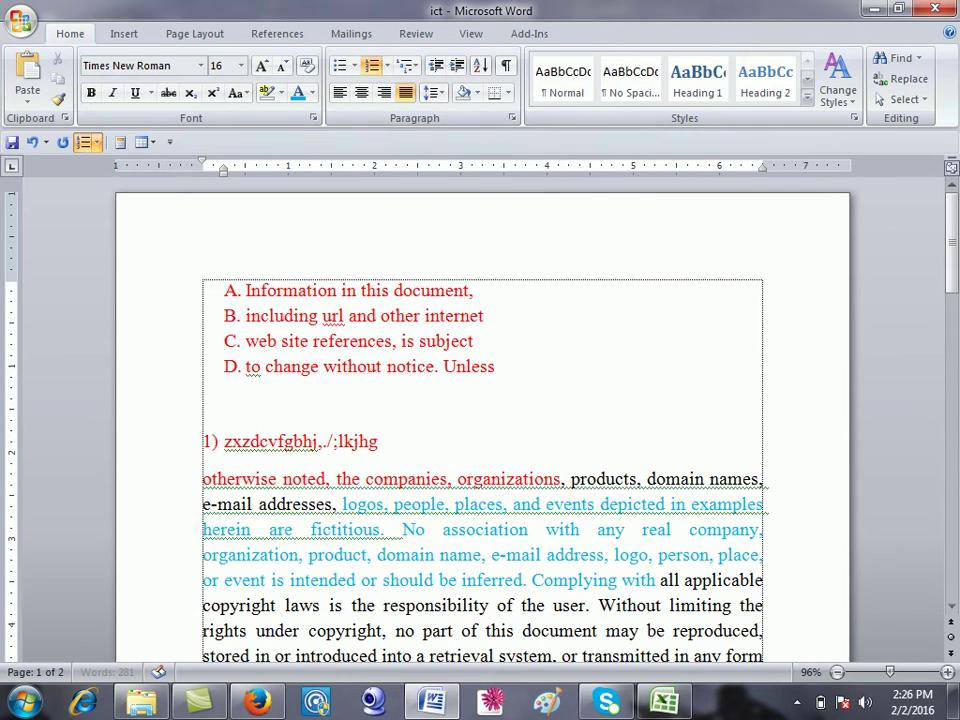
pyautogui.write('fdsdfghjklkiuhyfdsasdftgyjkolp;loiuhyfdsdfg')
pyautogui.press('Return')
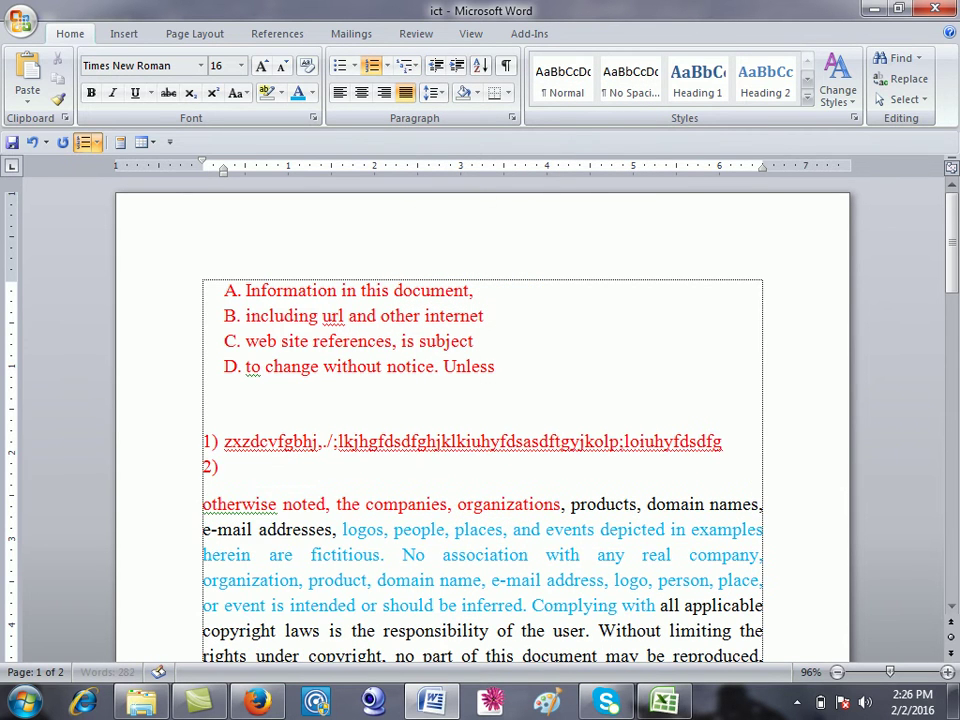
pyautogui.press('Tab')
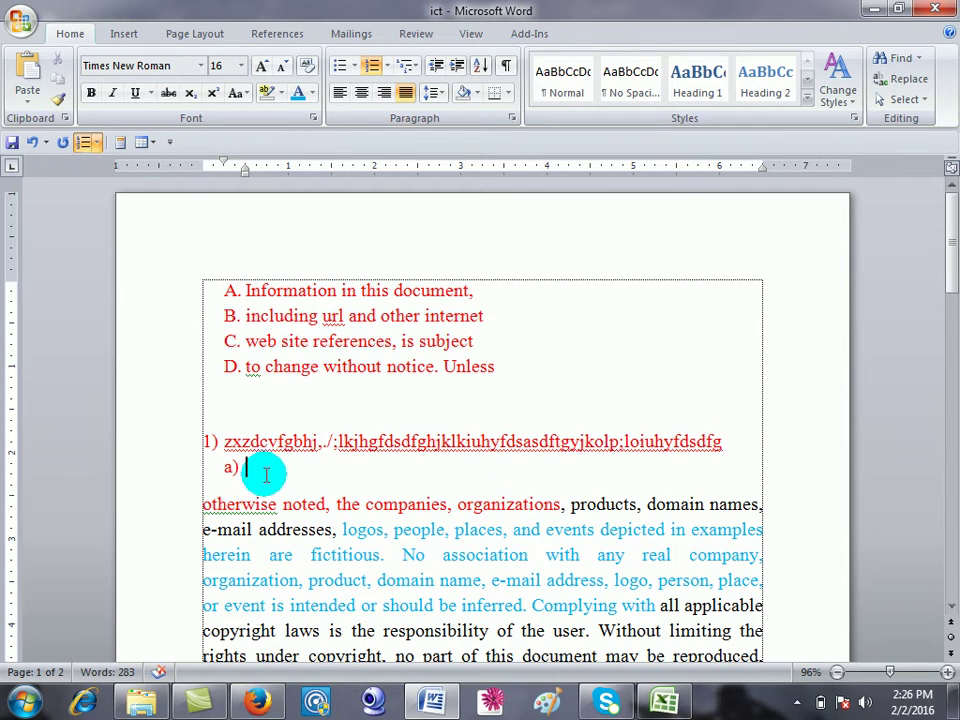
pyautogui.press('Tab')
pyautogui.press('Tab')
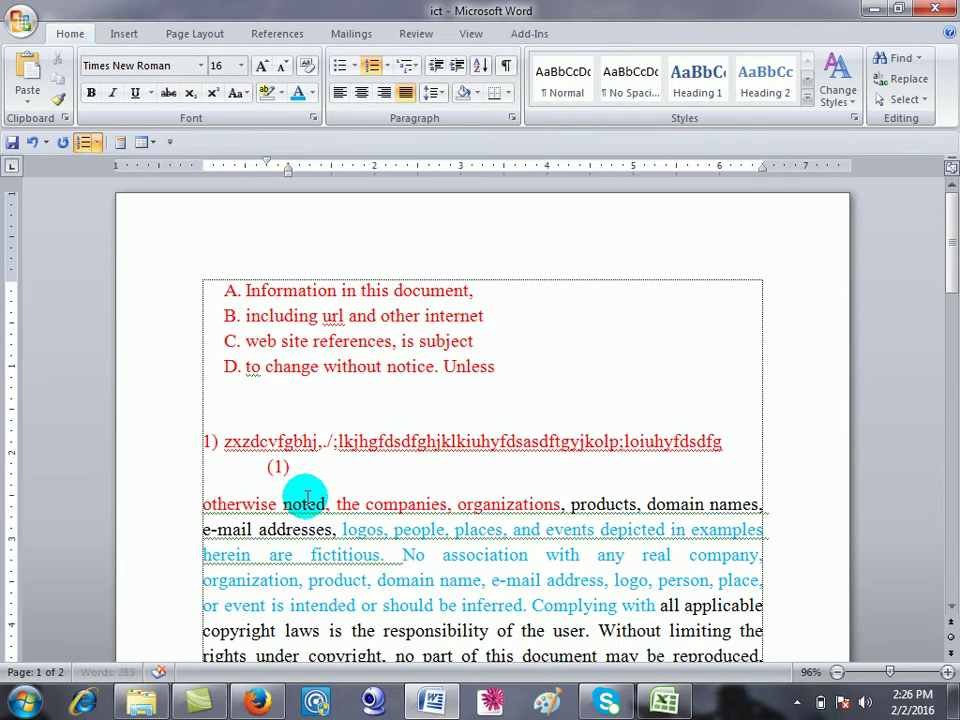
pyautogui.press('Tab')
pyautogui.press('Tab')
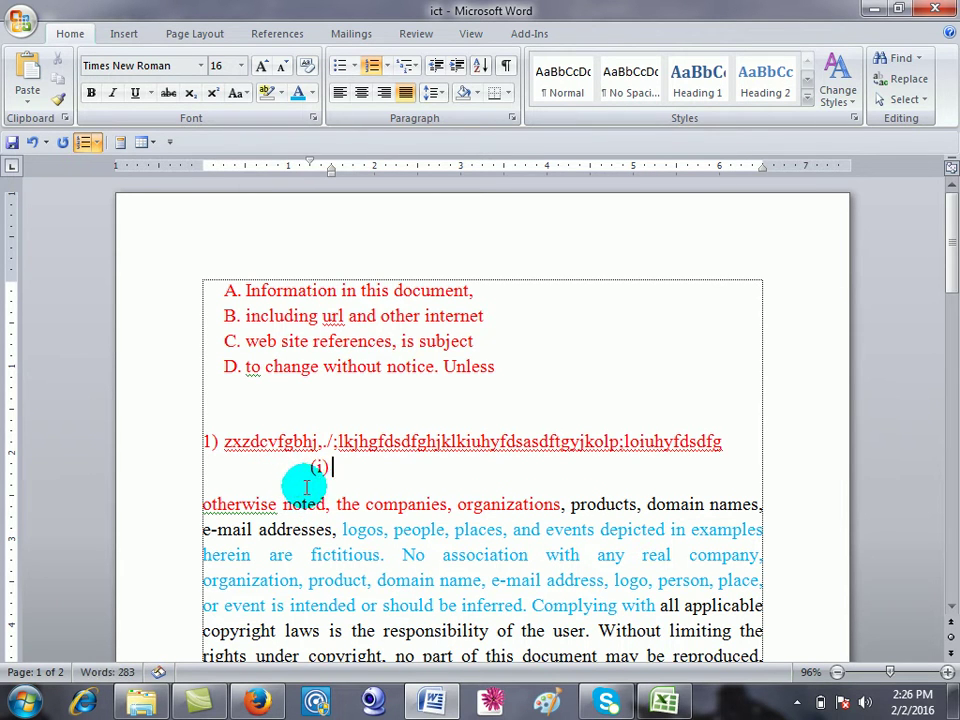
# Type four sub-items numbered (i) to (iv) under item 1).
pyautogui.write('dfg')
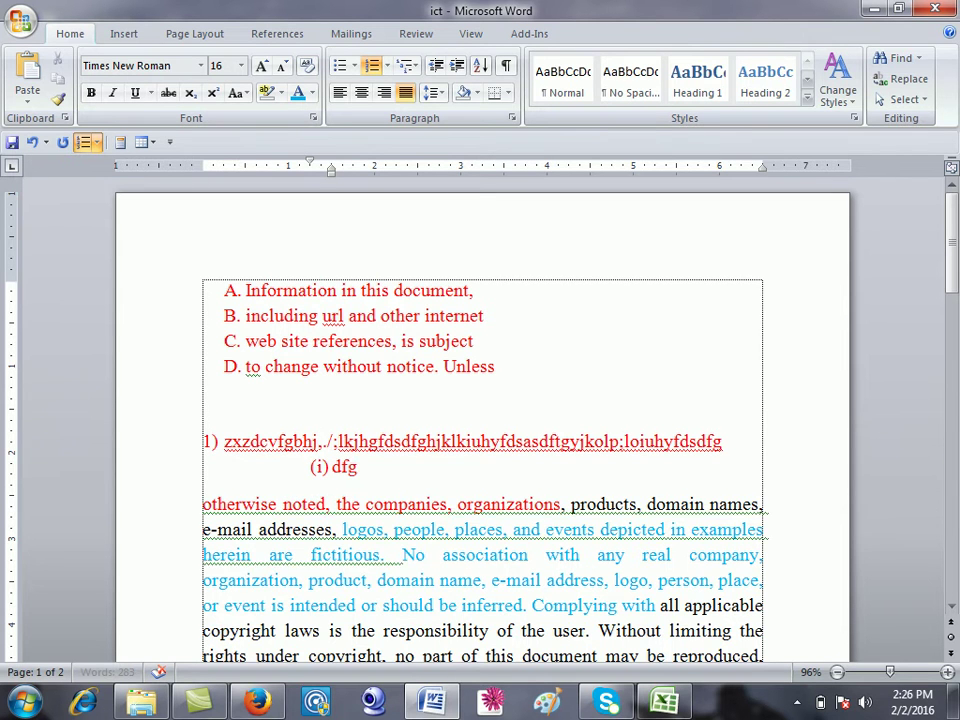
pyautogui.write('hjkhgfds')
pyautogui.press('Return')
pyautogui.write('skghjkdg')
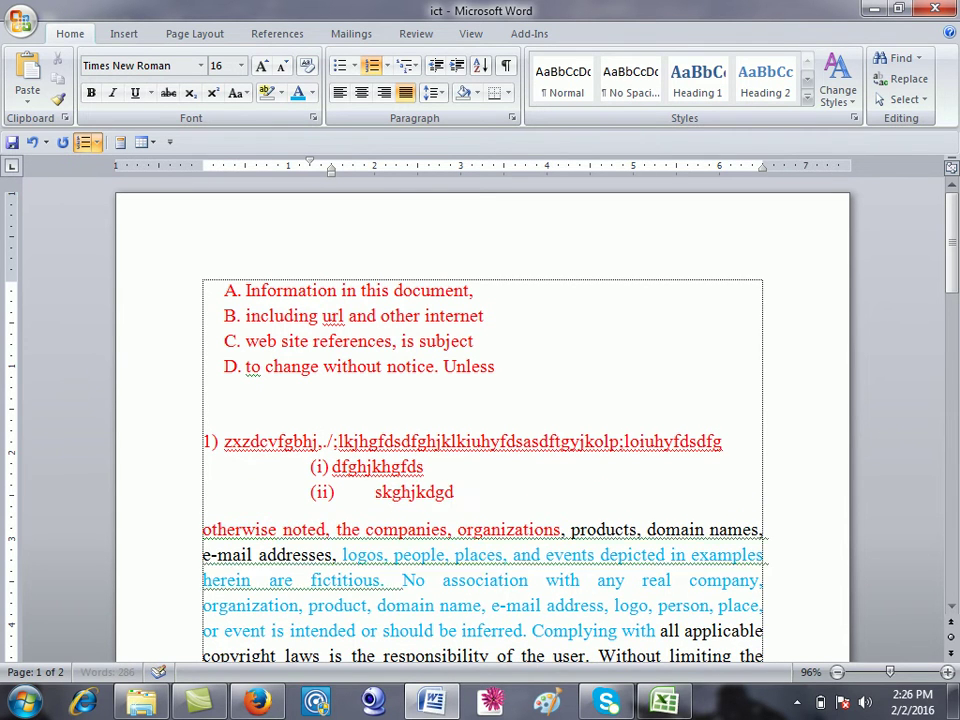
pyautogui.write('d')
pyautogui.press('Return')
pyautogui.write('dgjsdjg')
pyautogui.press('Return')
pyautogui.write('gdsfg')
# Keep the sub-item numbering and move the sub-list closer to the left margin.
pyautogui.press('BackSpace')
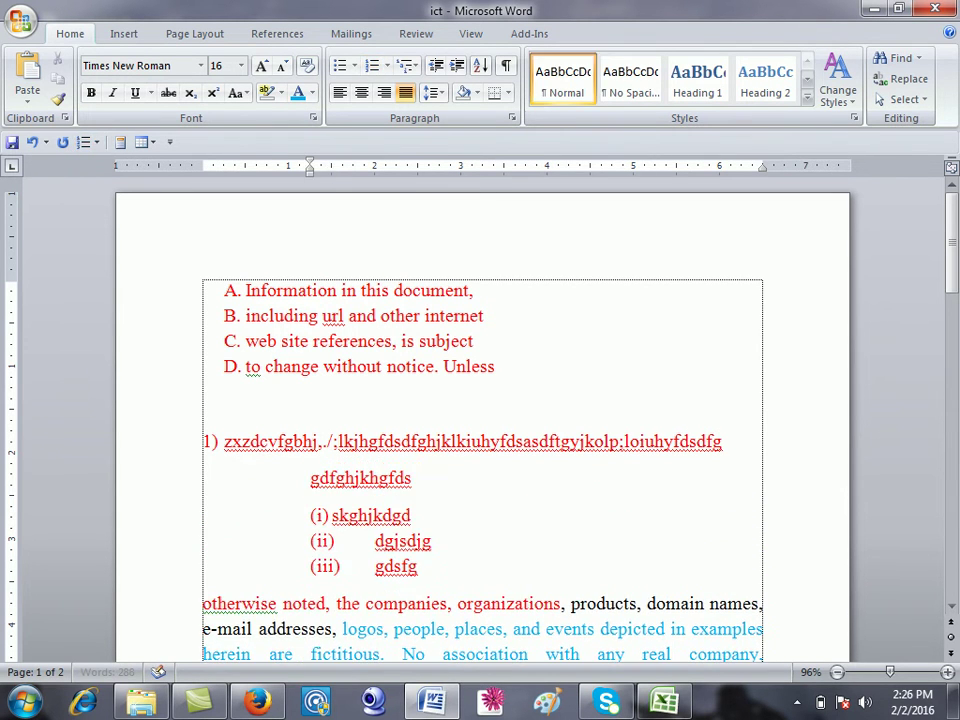
pyautogui.hotkey('ctrl', 'z')
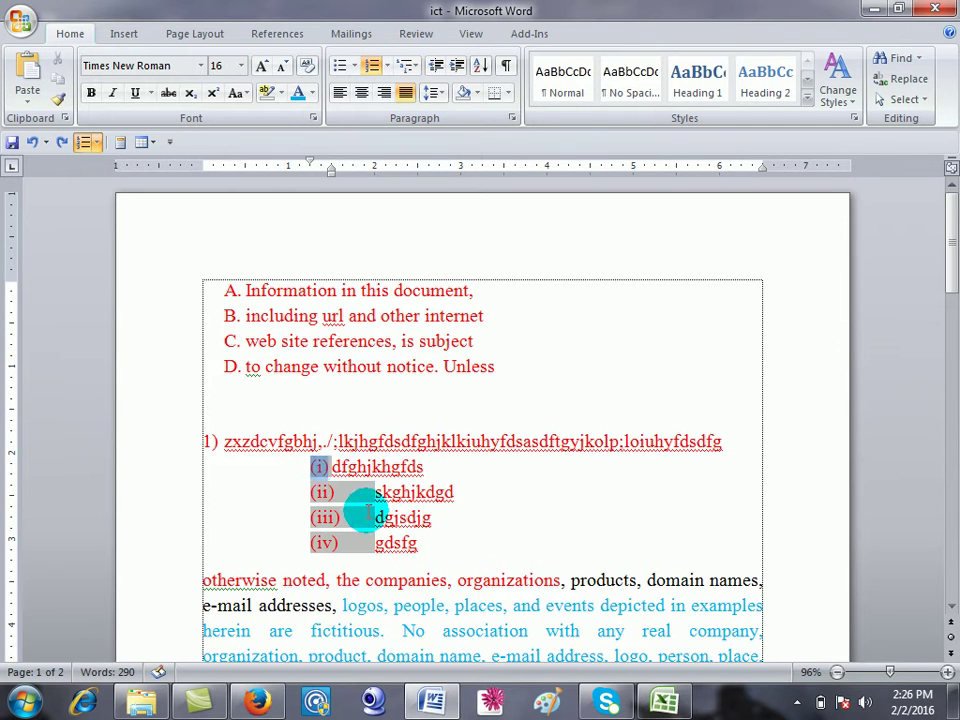
pyautogui.click(440, 518)
pyautogui.click(320, 466)
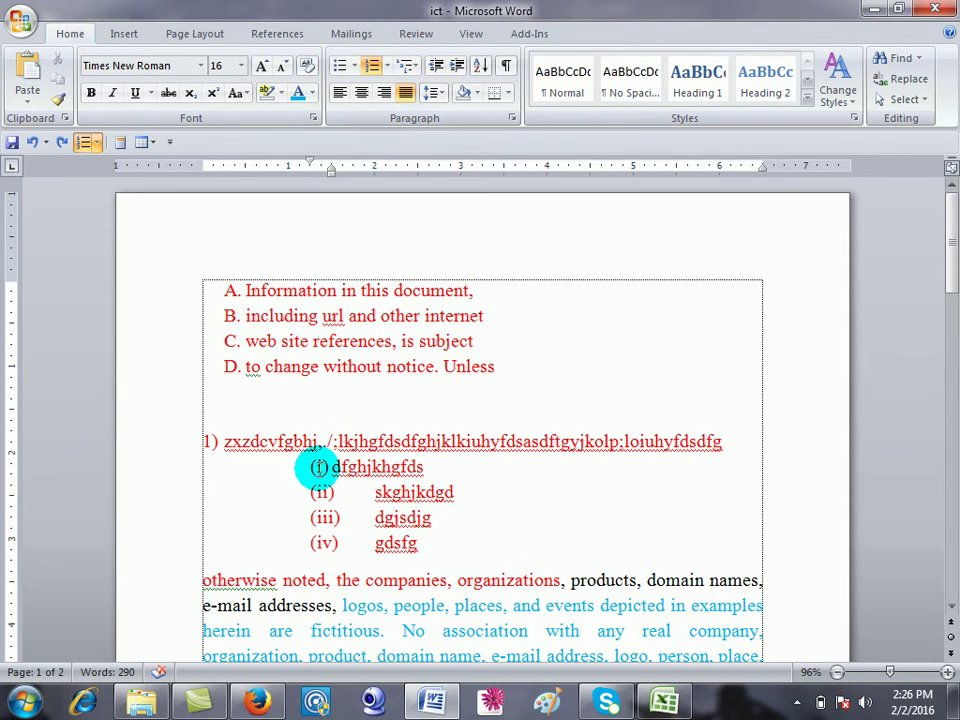
pyautogui.moveTo(320, 466); pyautogui.dragTo(219, 465)
pyautogui.click(364, 524)
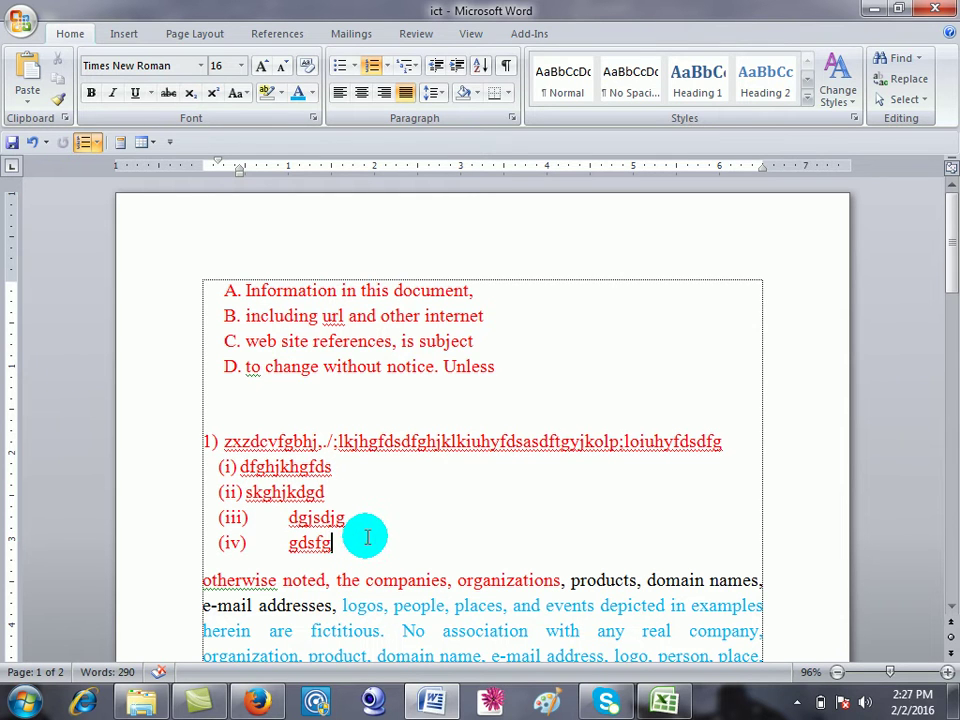
# Select the A–D list, indent it several levels and back, and open Sort.
pyautogui.moveTo(494, 369); pyautogui.dragTo(226, 273)
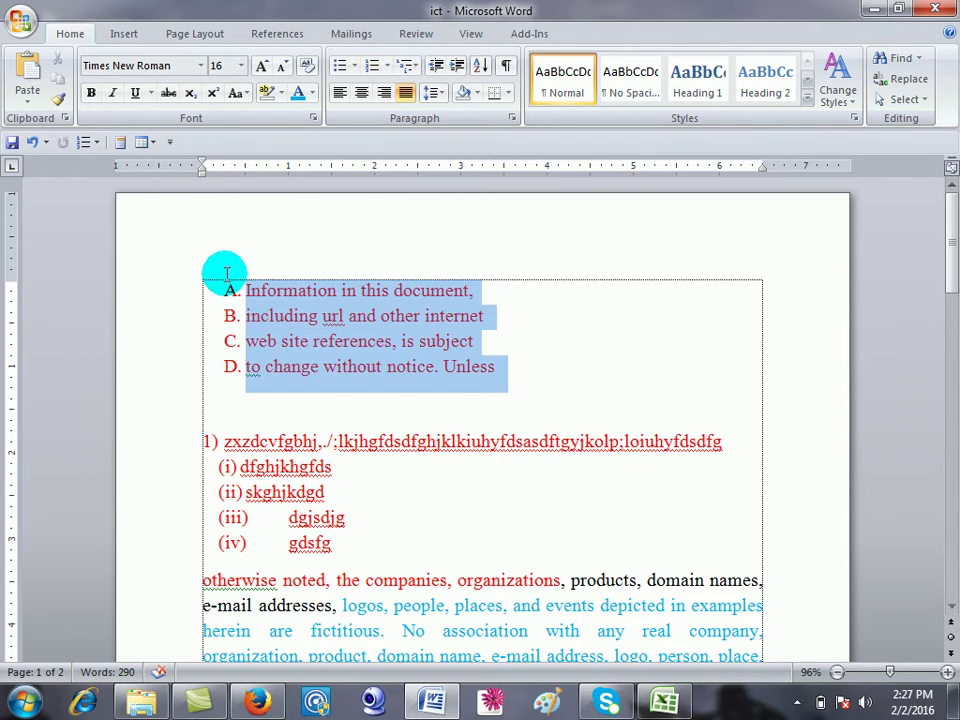
pyautogui.click(456, 66)
pyautogui.click(457, 66)
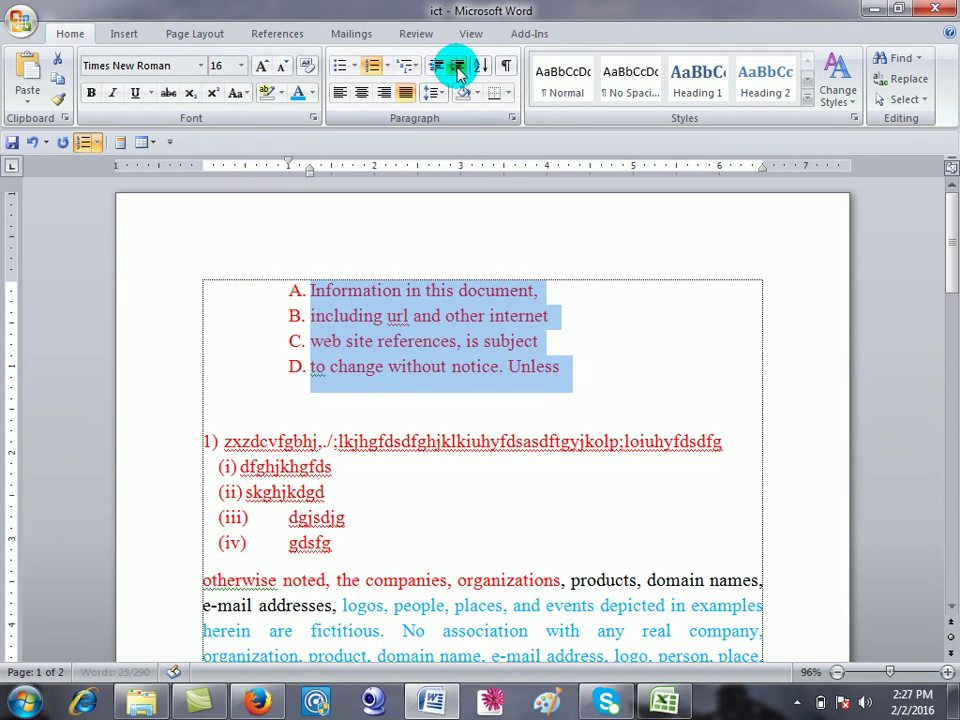
pyautogui.click(457, 66)
pyautogui.click(457, 66)
pyautogui.click(452, 66)
pyautogui.click(437, 66)
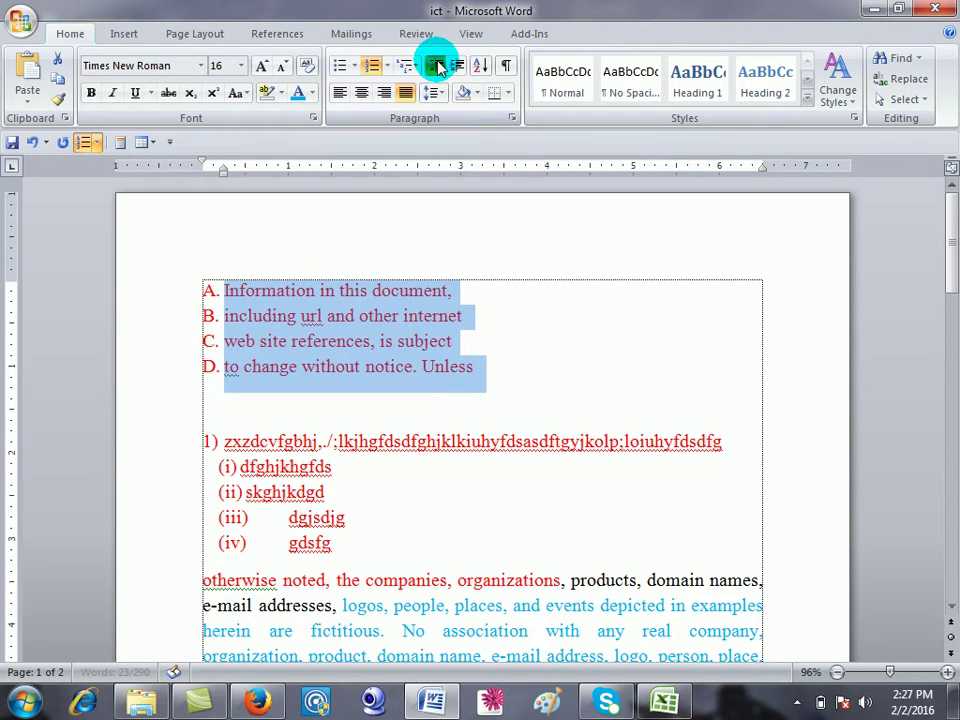
pyautogui.click(478, 66)
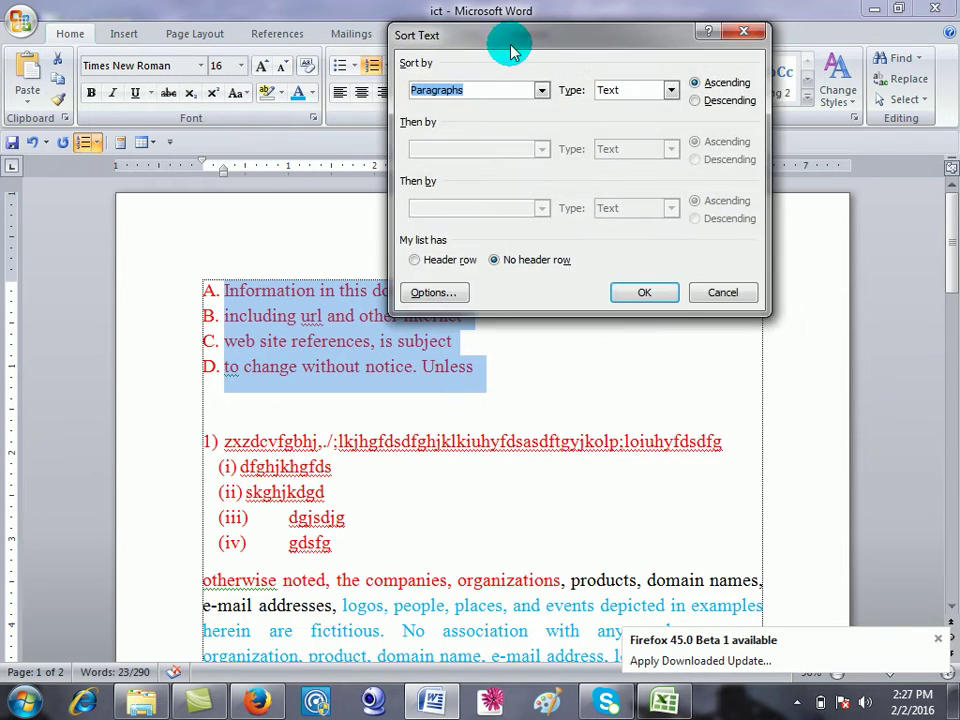
# Cancel the sort and replace the first letters of 'including' and 'to' with z and a.
pyautogui.moveTo(508, 24); pyautogui.dragTo(611, 46)
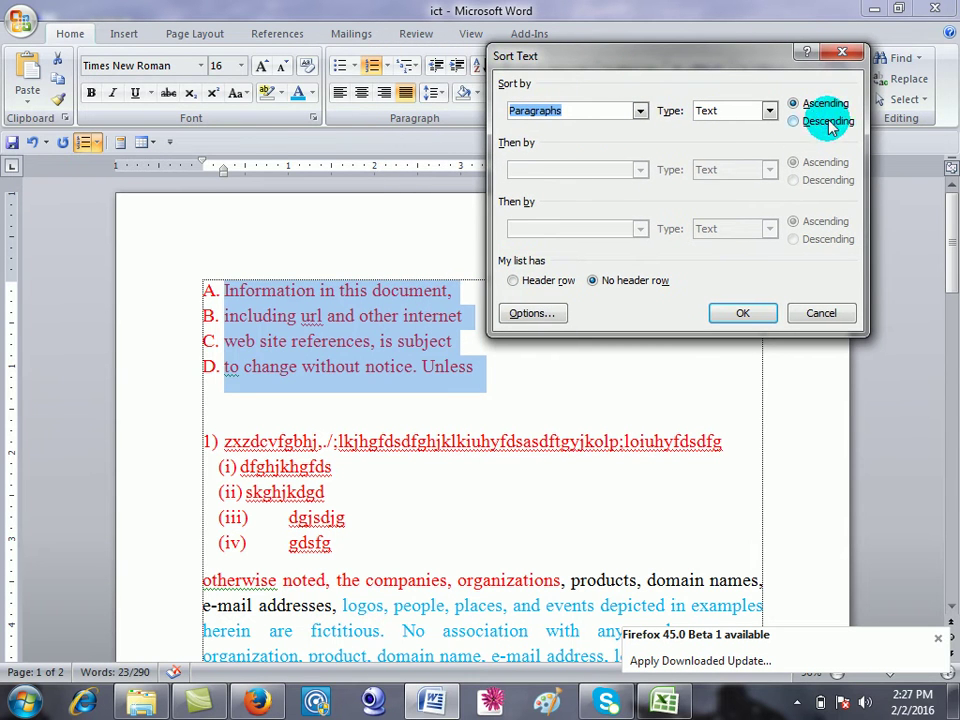
pyautogui.click(821, 313)
pyautogui.click(241, 314)
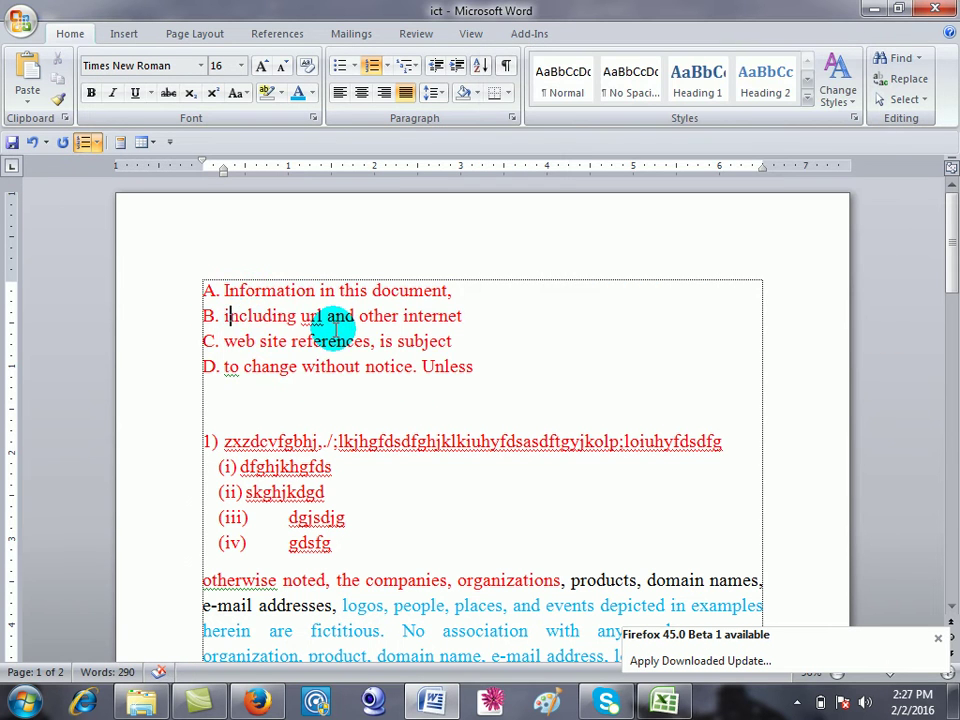
pyautogui.press('BackSpace')
pyautogui.write('z')
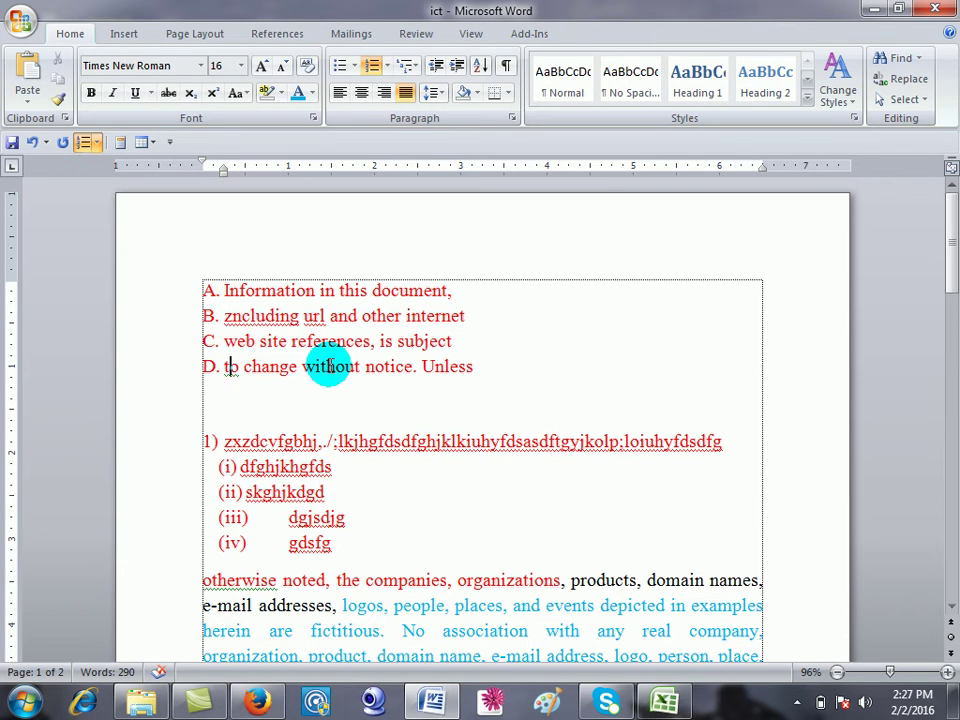
pyautogui.press('BackSpace')
pyautogui.write('a')
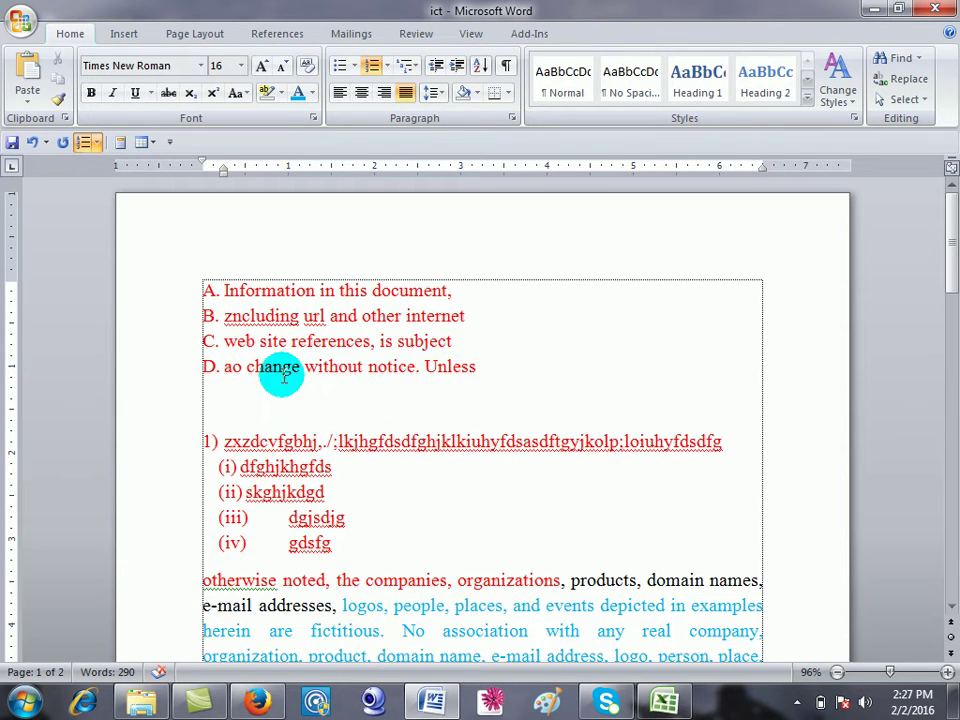
# Sort the A–D list lines ascending, then sort them again in descending order.
pyautogui.moveTo(480, 370); pyautogui.dragTo(311, 338)
pyautogui.click(229, 315)
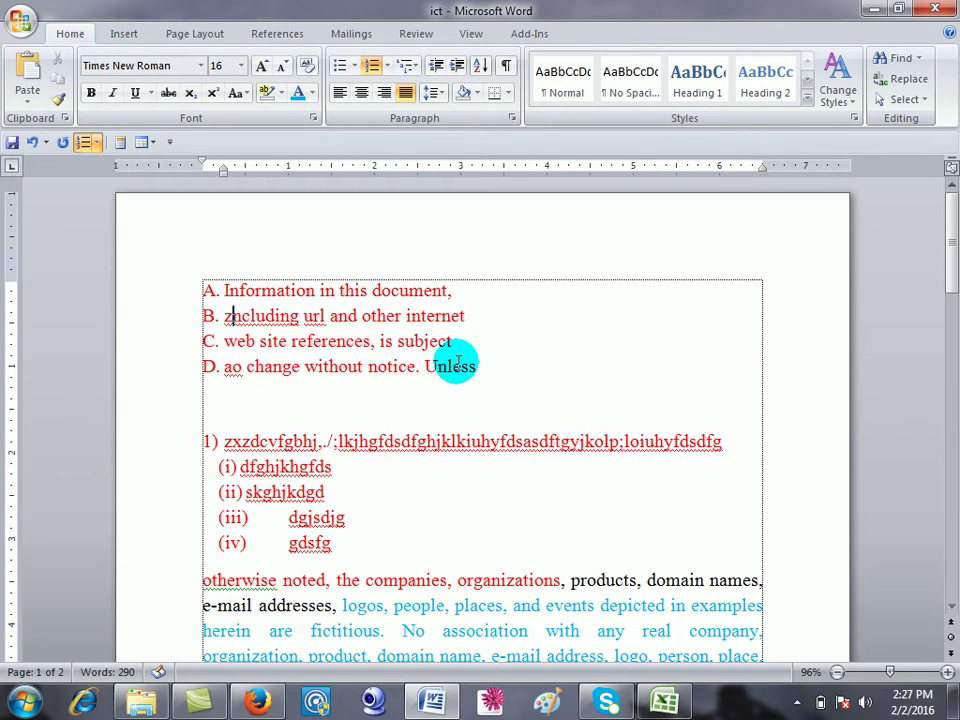
pyautogui.moveTo(457, 362); pyautogui.dragTo(154, 300)
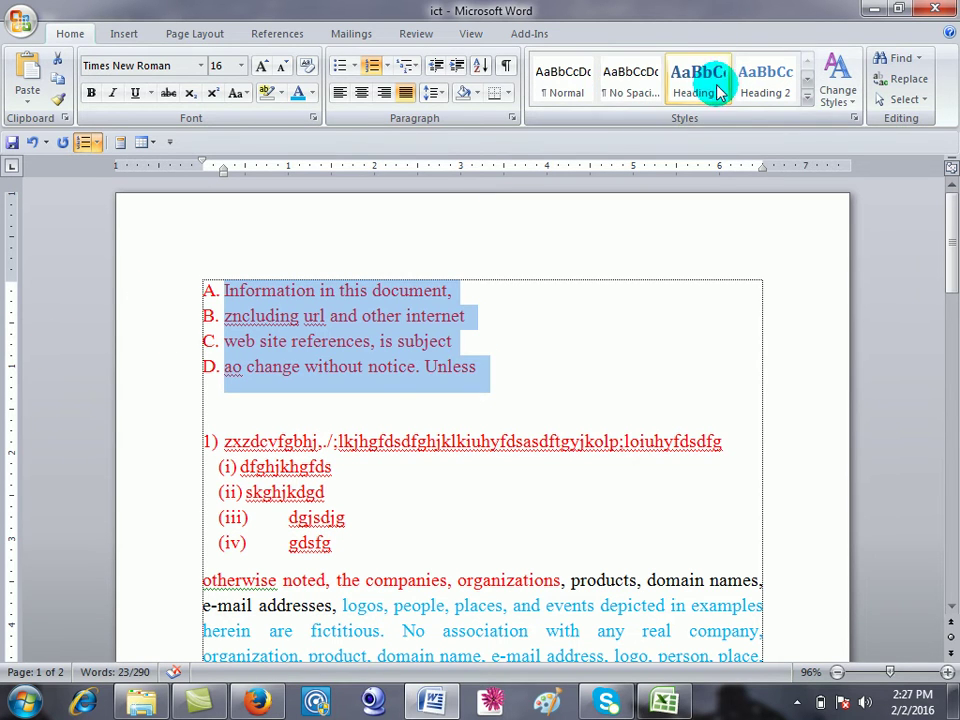
pyautogui.click(481, 66)
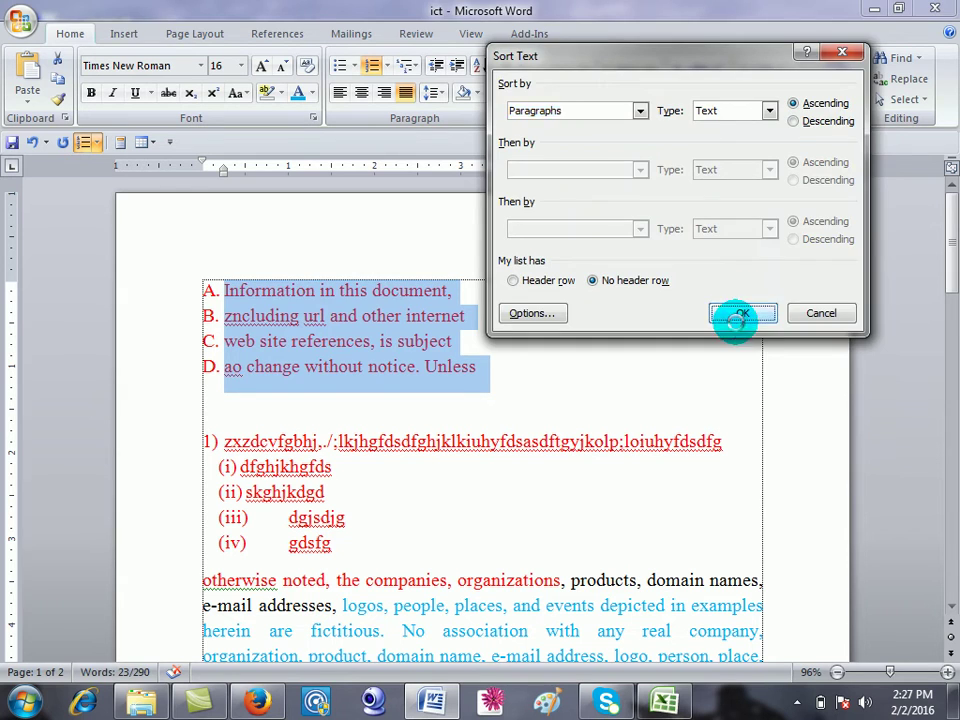
pyautogui.click(740, 314)
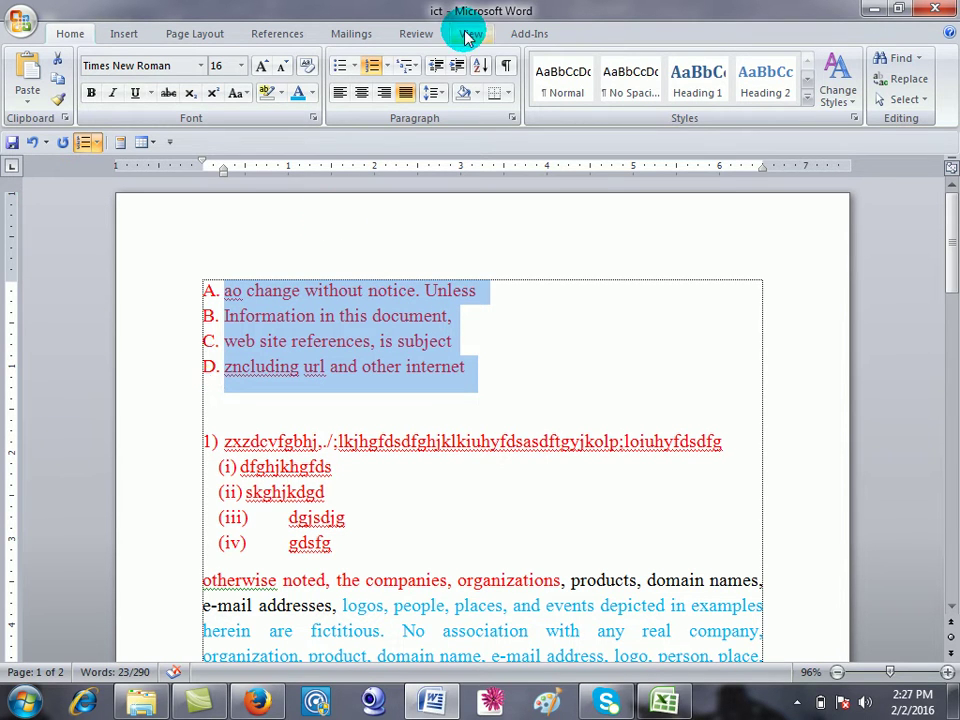
pyautogui.click(479, 65)
pyautogui.click(823, 122)
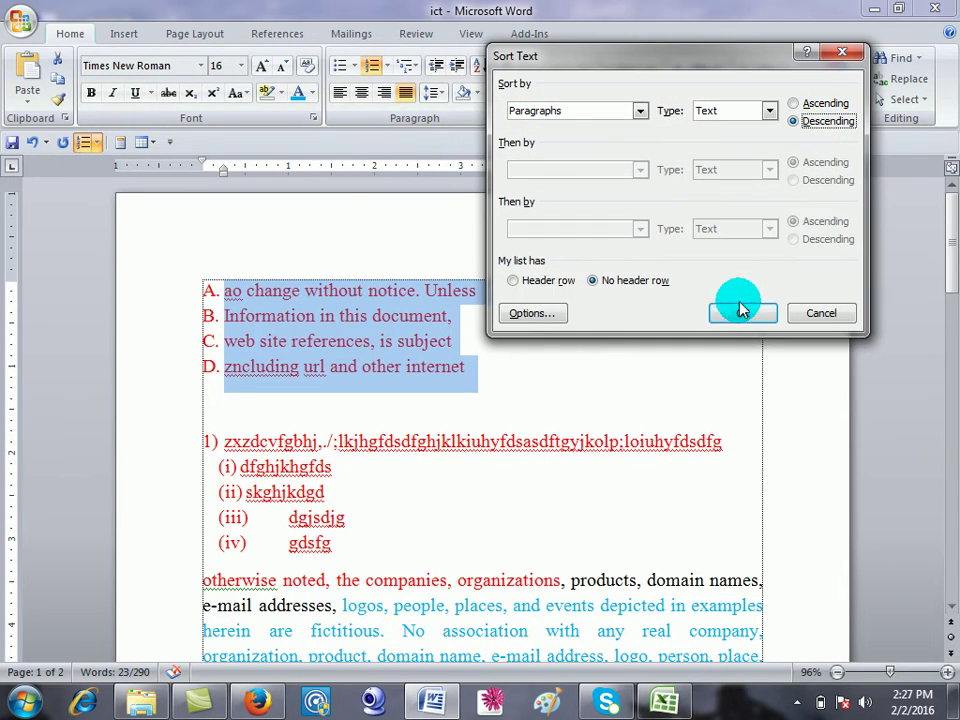
pyautogui.click(741, 313)
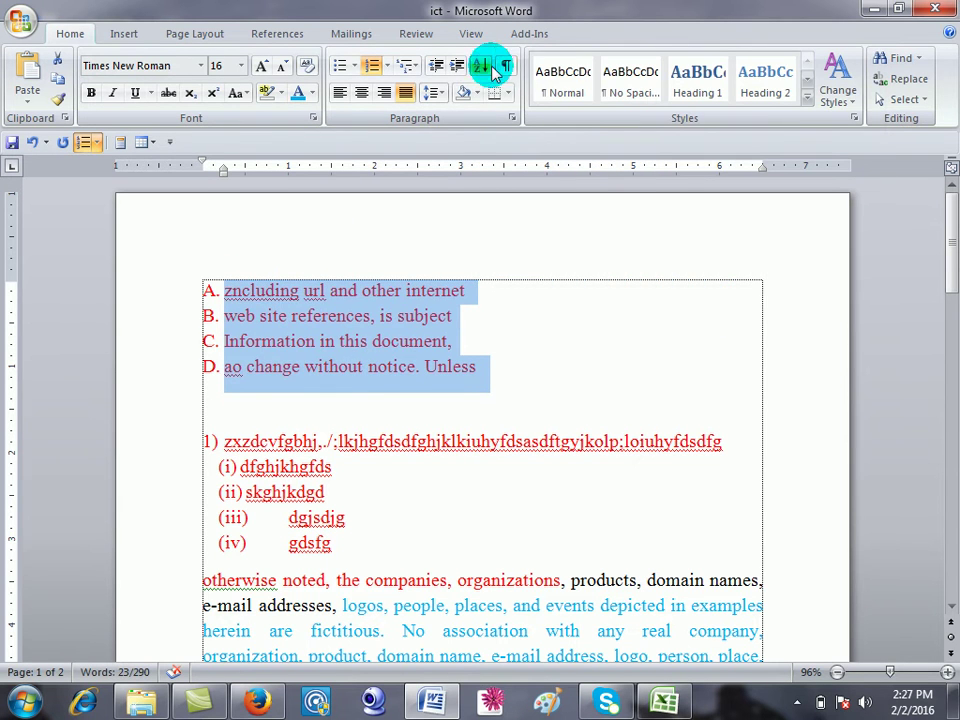
# Right-align the lettered list items after trying left and center alignment.
pyautogui.click(505, 65)
pyautogui.click(503, 67)
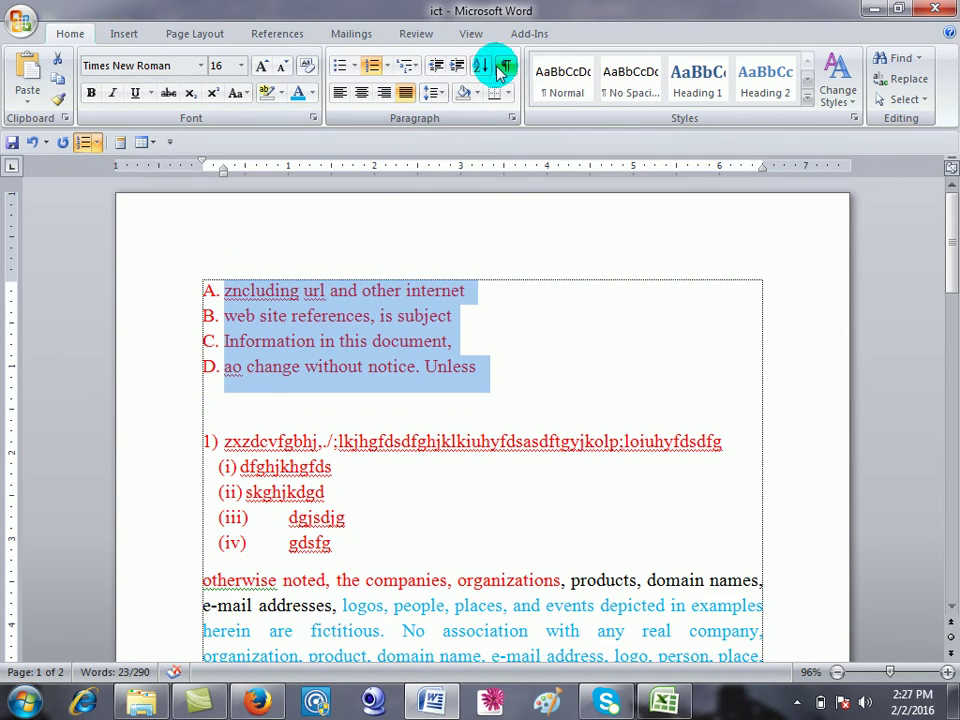
pyautogui.click(338, 93)
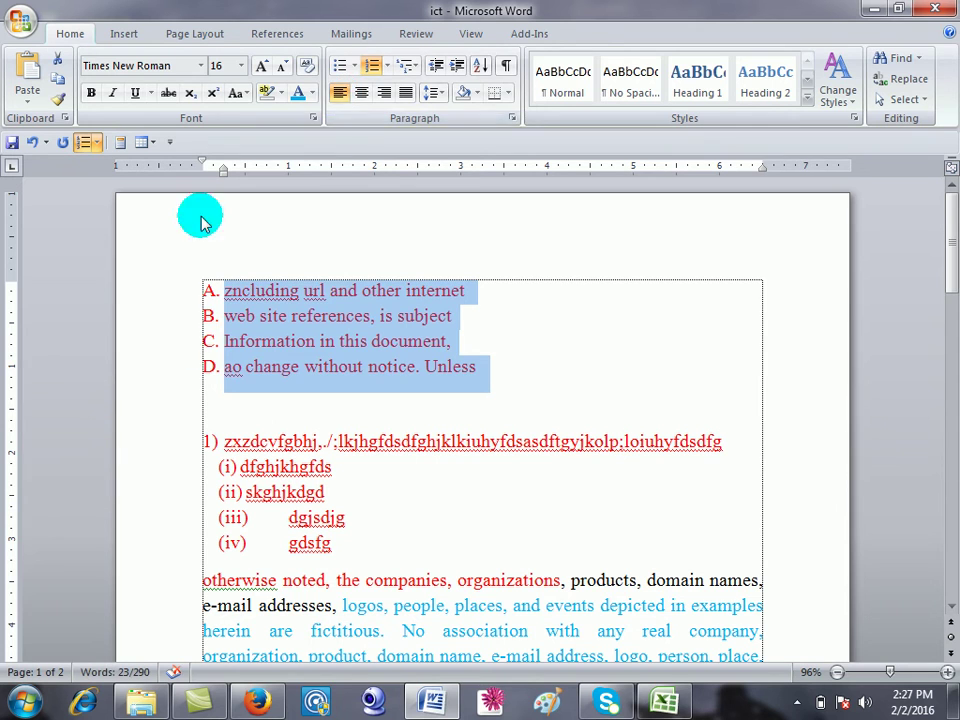
pyautogui.click(361, 93)
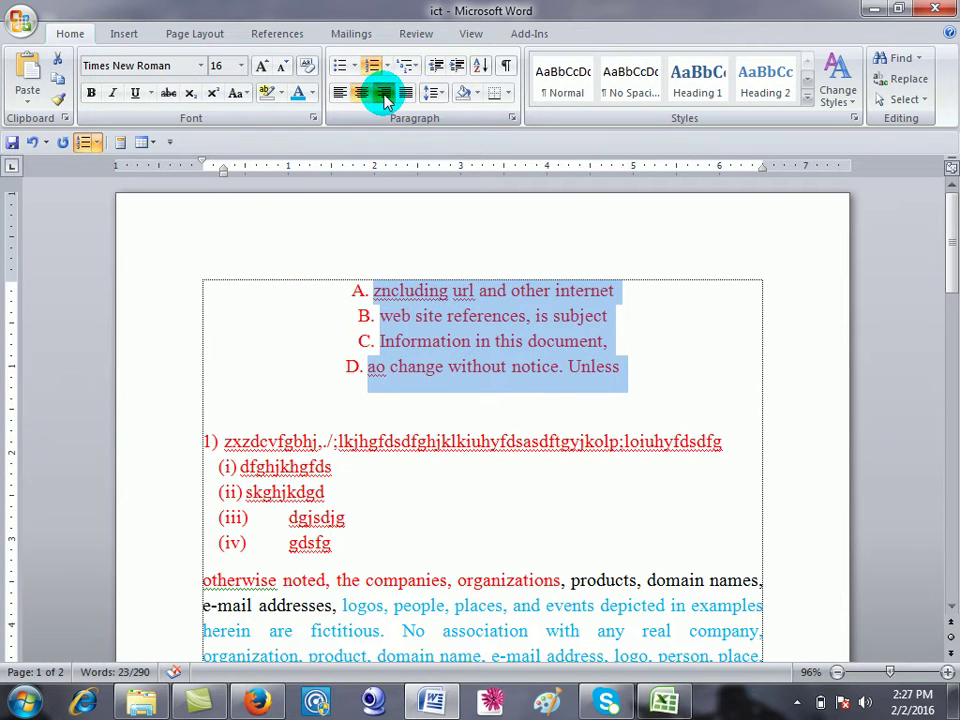
pyautogui.click(384, 93)
# Select the body paragraph below and keep it justified after trying left and right alignment.
pyautogui.scroll(-3, 467, 315)
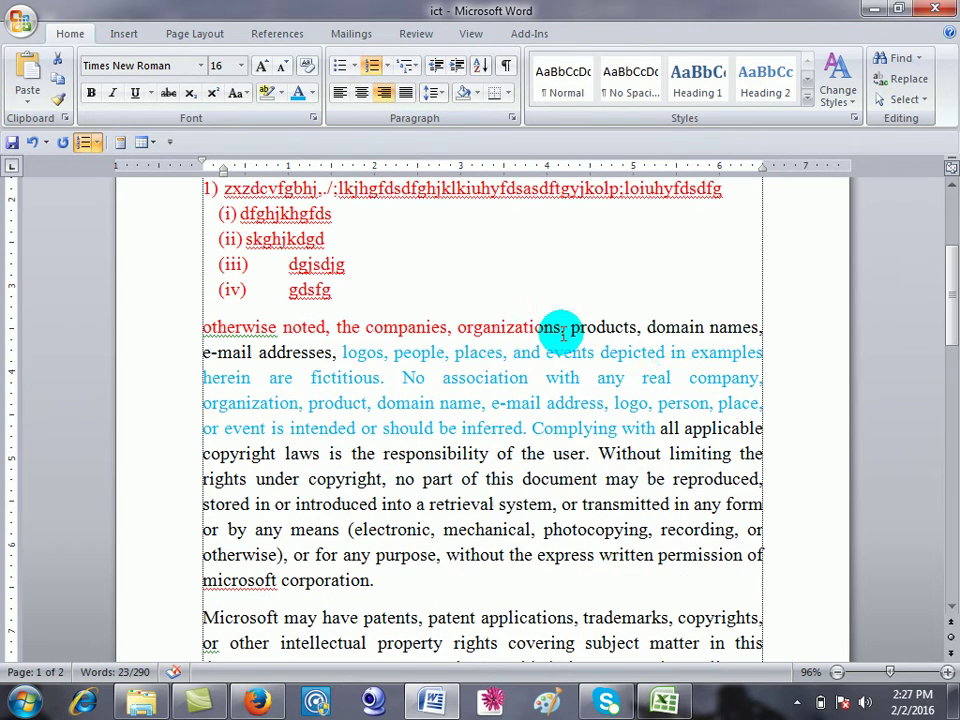
pyautogui.moveTo(768, 556)
pyautogui.mouseDown()
pyautogui.moveTo(706, 527)
pyautogui.moveTo(193, 381)
pyautogui.moveTo(210, 373)
pyautogui.mouseUp()
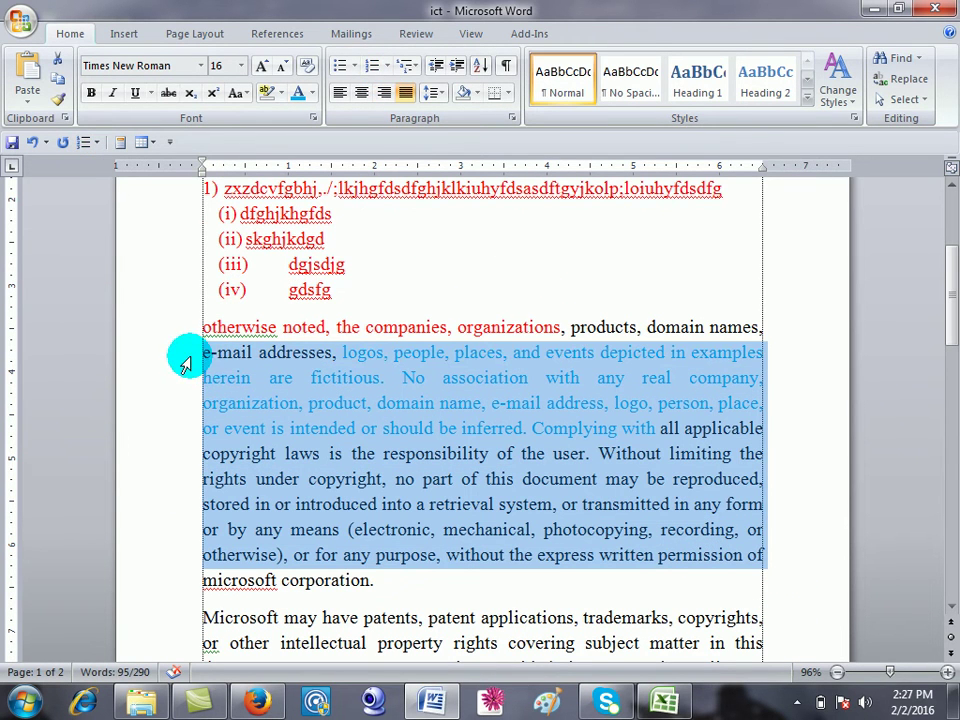
pyautogui.click(338, 93)
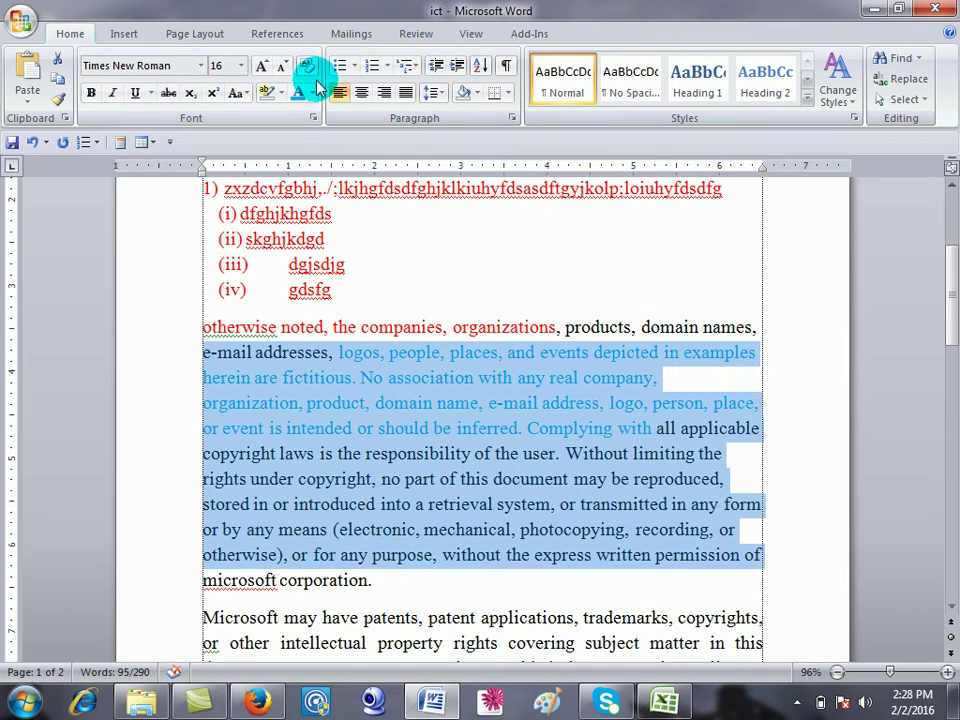
pyautogui.click(384, 93)
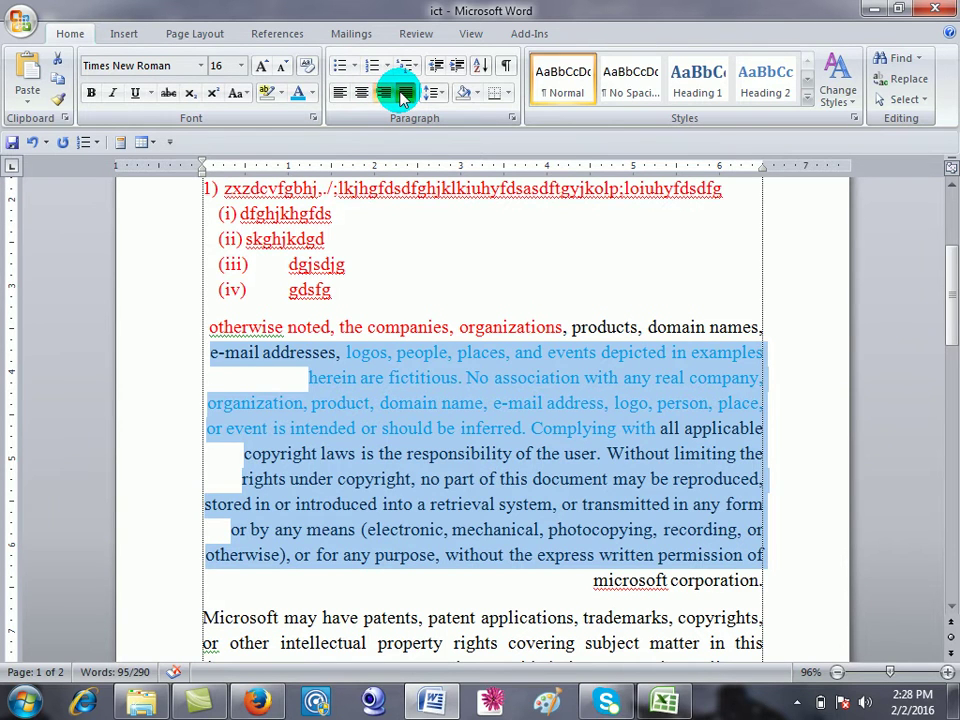
pyautogui.click(403, 93)
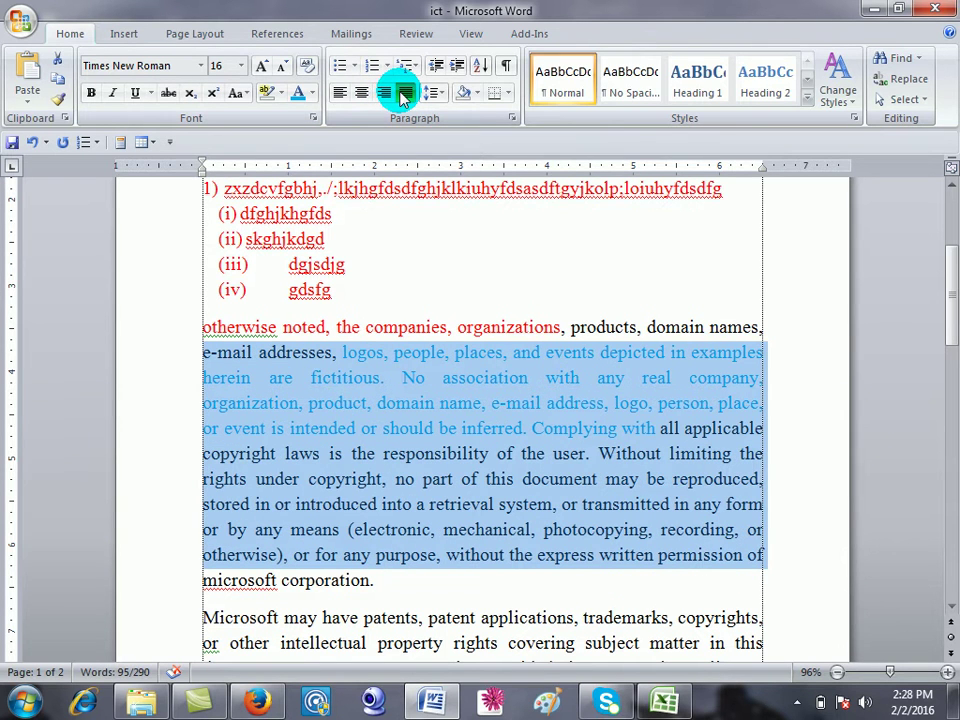
pyautogui.click(437, 93)
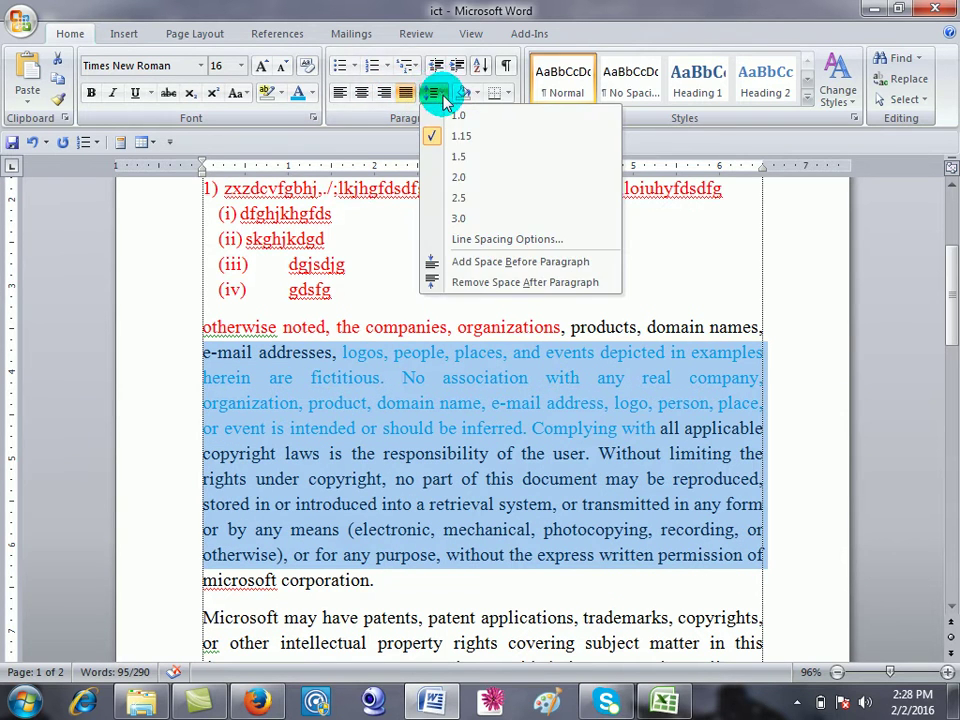
# Try spacing options in the Paragraph dialog, then cancel without changes.
pyautogui.click(486, 245)
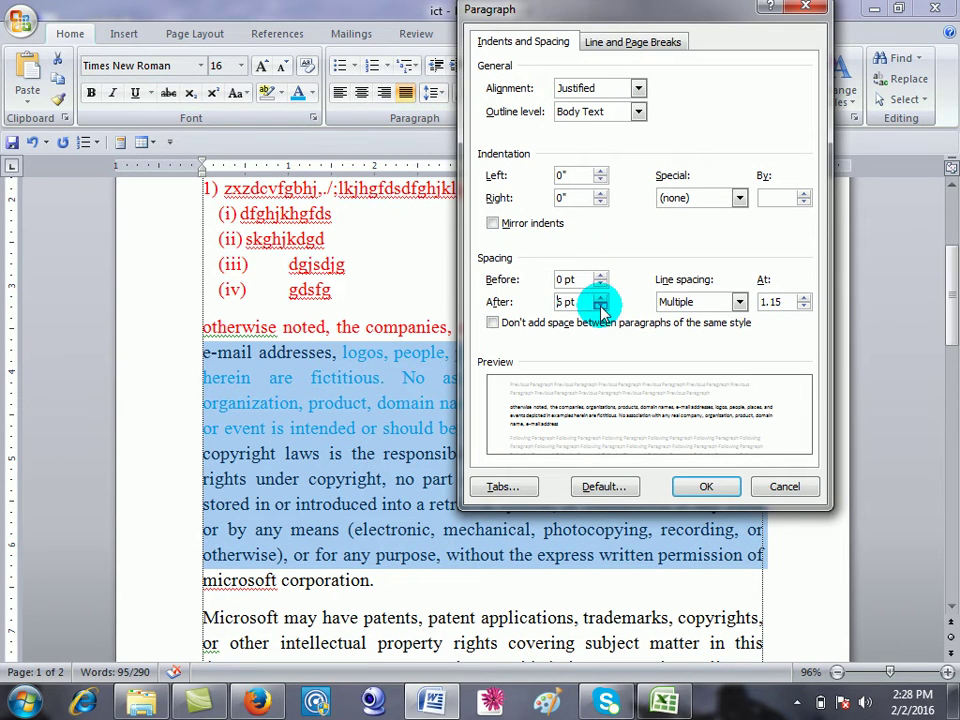
pyautogui.click(600, 306)
pyautogui.click(706, 302)
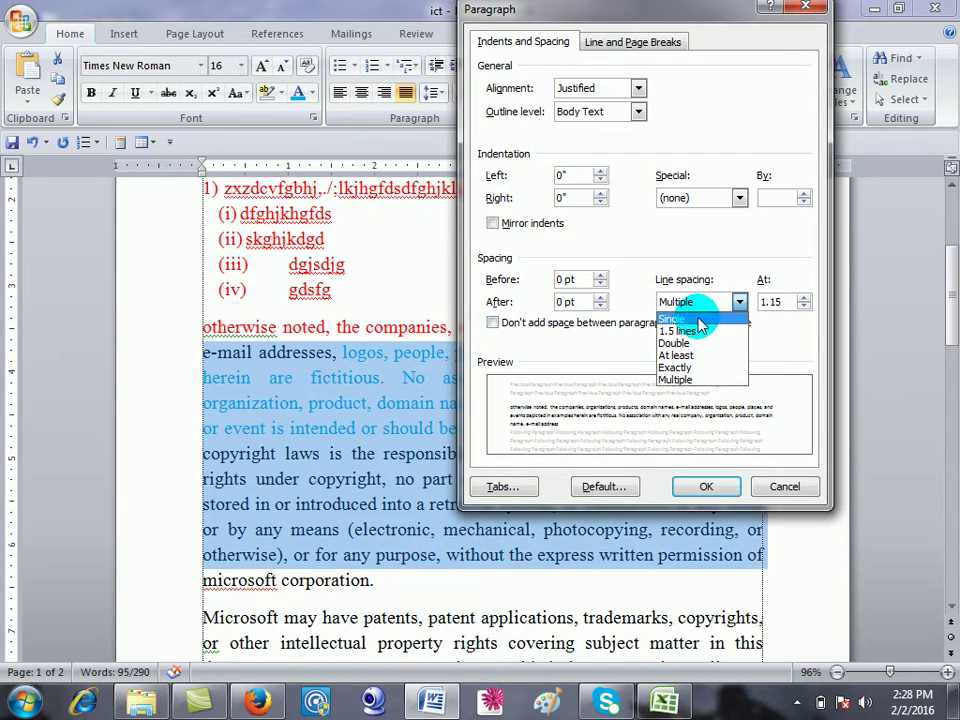
pyautogui.click(700, 319)
pyautogui.click(735, 302)
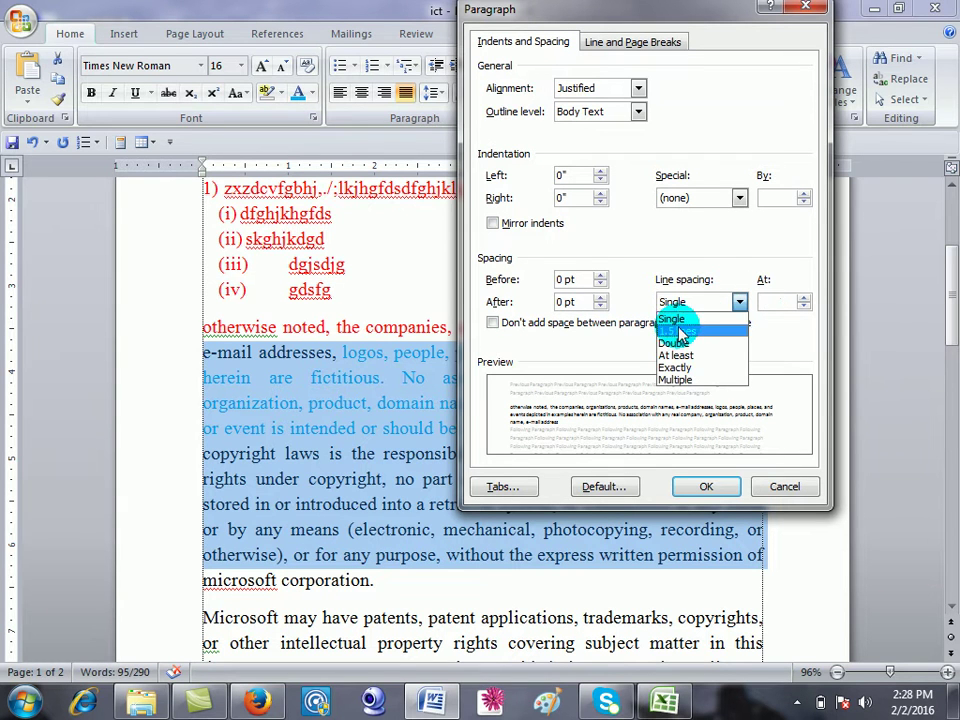
pyautogui.click(771, 484)
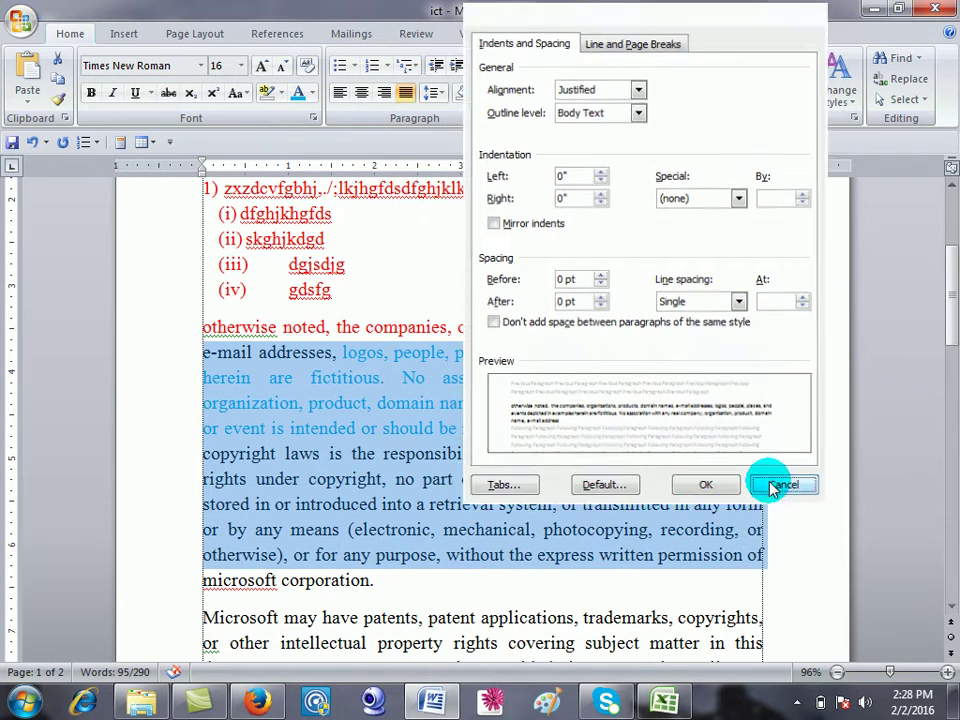
pyautogui.click(771, 484)
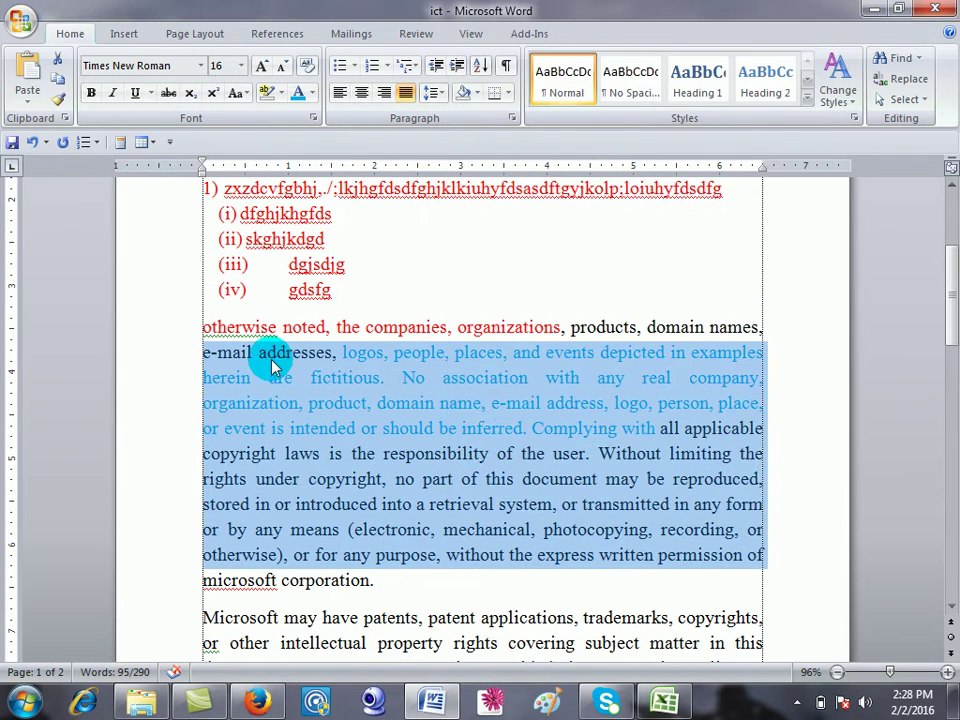
# Set the paragraph's line spacing to 1.0 with 0 pt space after.
pyautogui.click(433, 92)
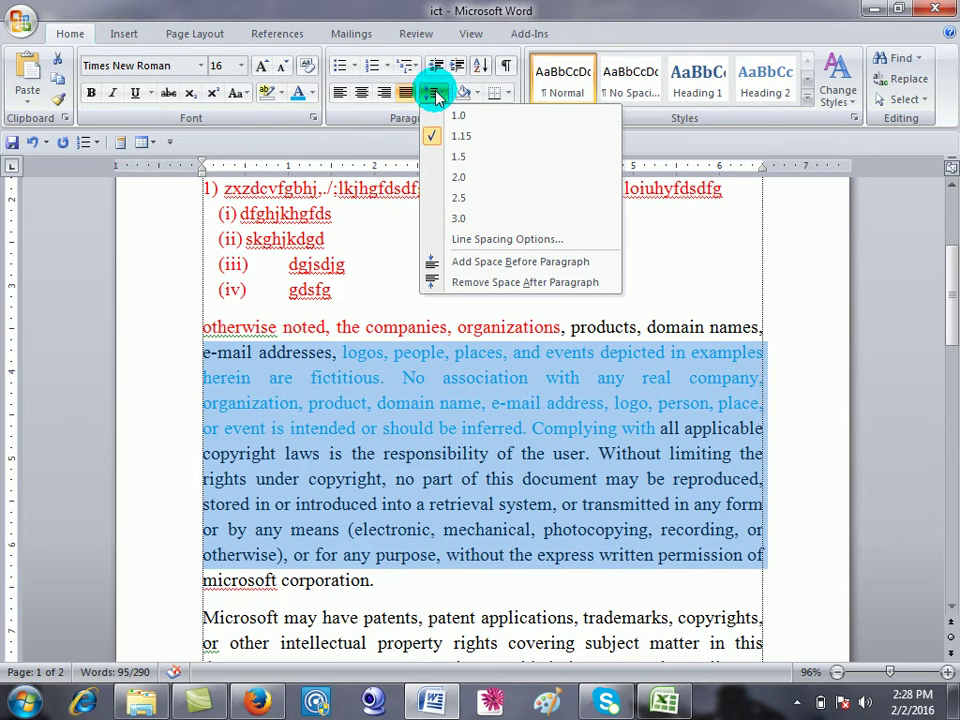
pyautogui.click(483, 119)
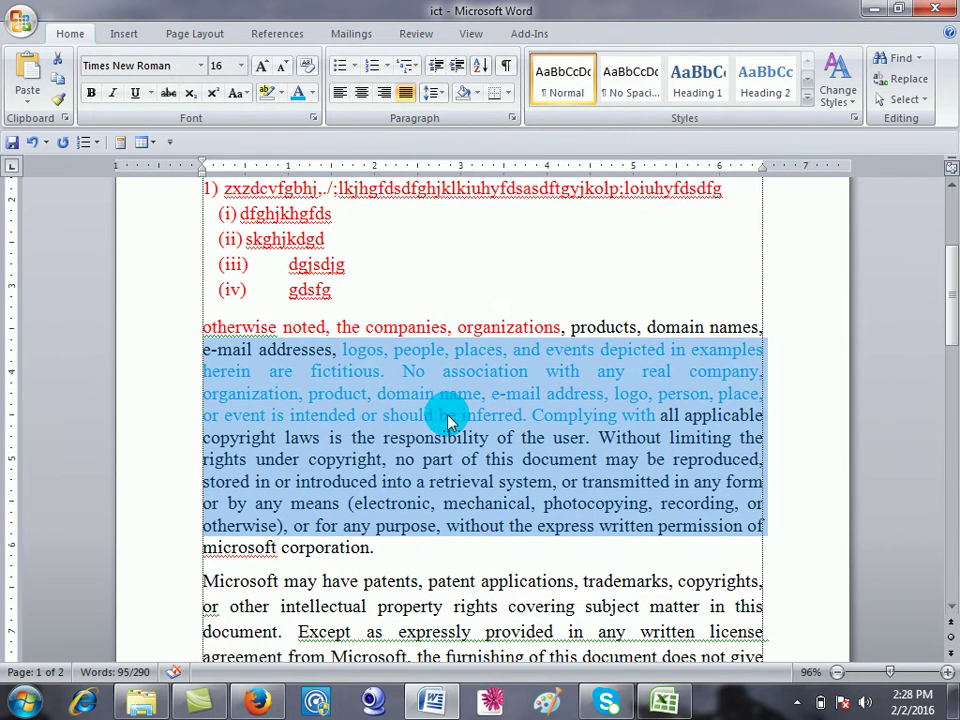
pyautogui.click(433, 92)
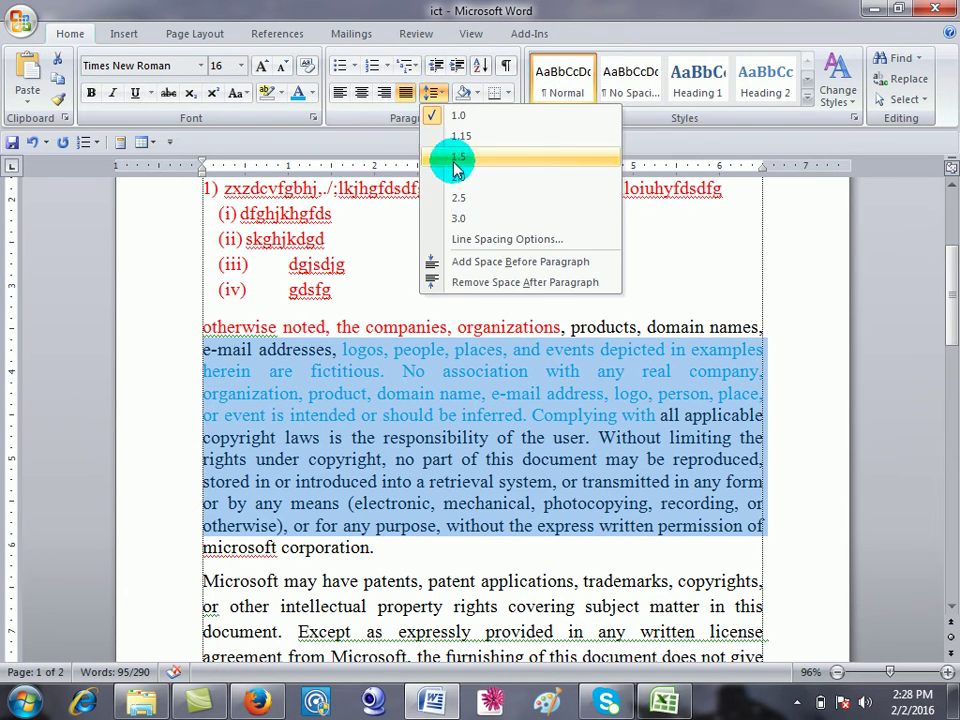
pyautogui.click(474, 243)
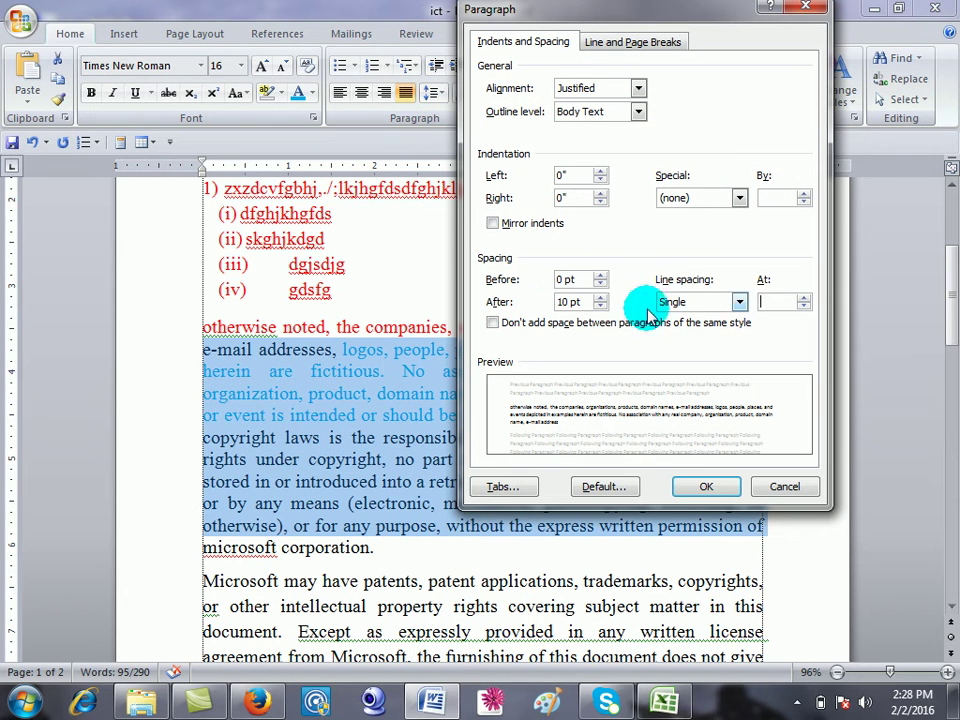
pyautogui.click(600, 306)
pyautogui.click(600, 306)
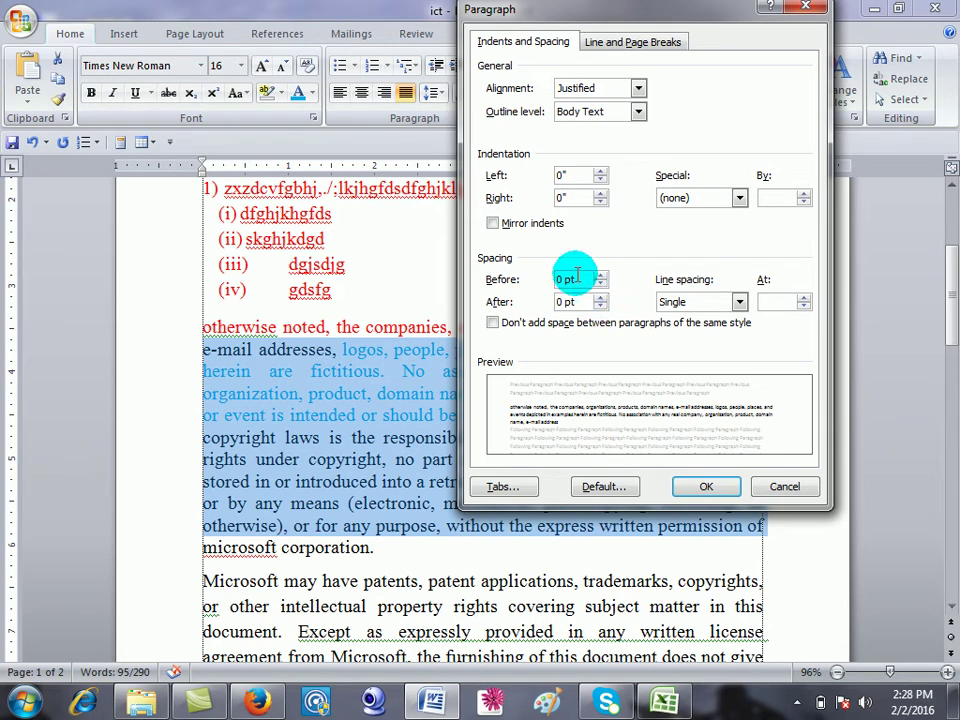
pyautogui.click(700, 487)
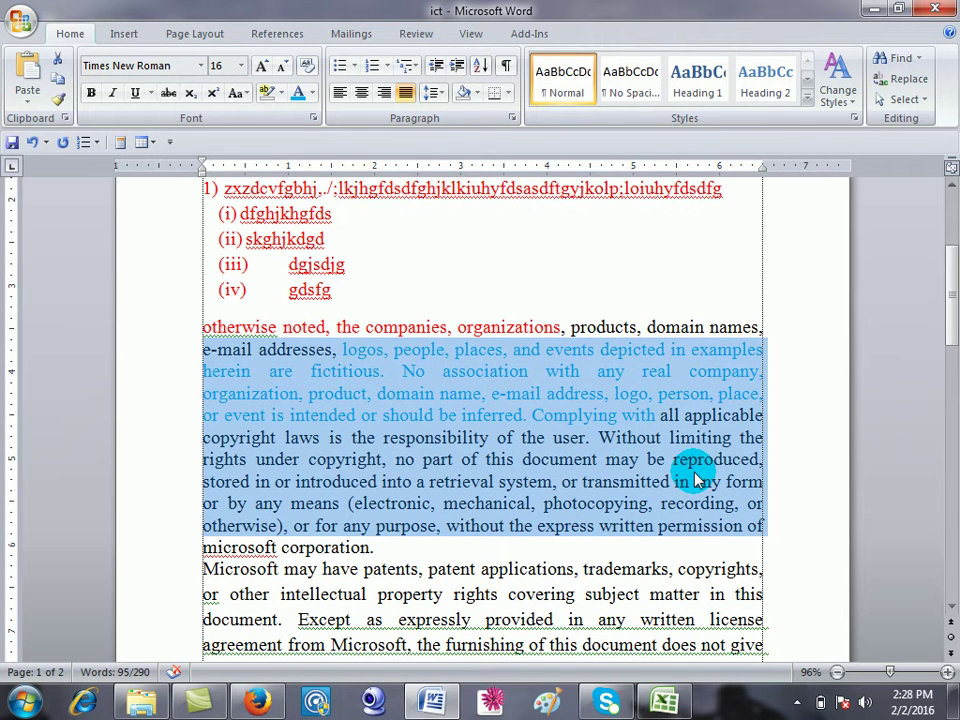
# Put 'otherwise noted, the' on its own line and center it.
pyautogui.click(697, 462)
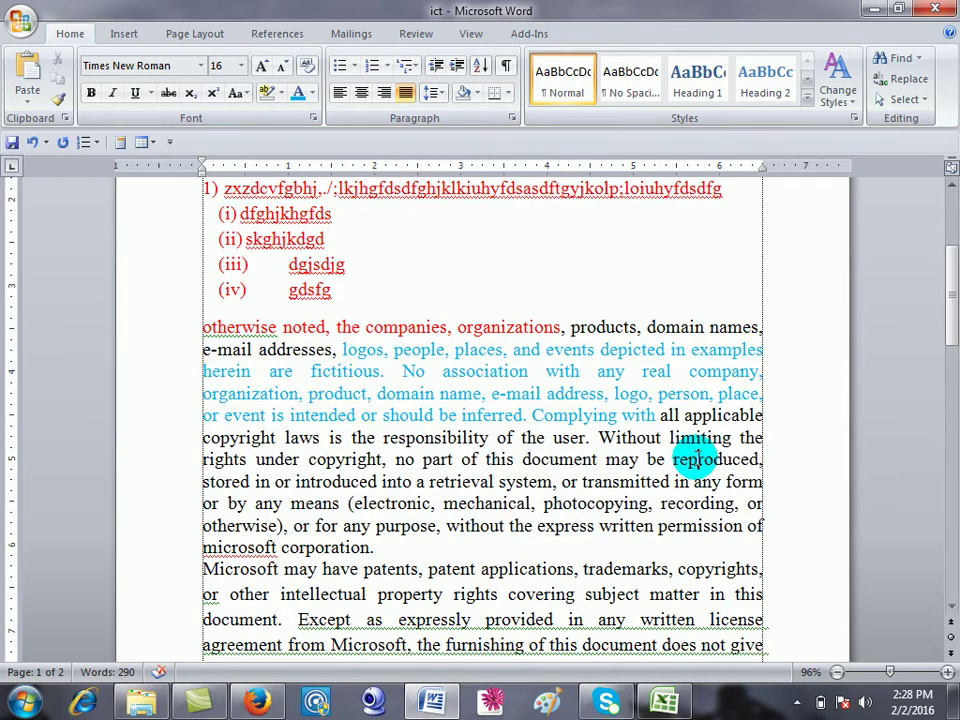
pyautogui.scroll(4, 471, 424)
pyautogui.scroll(-2, 497, 454)
pyautogui.scroll(-1, 522, 418)
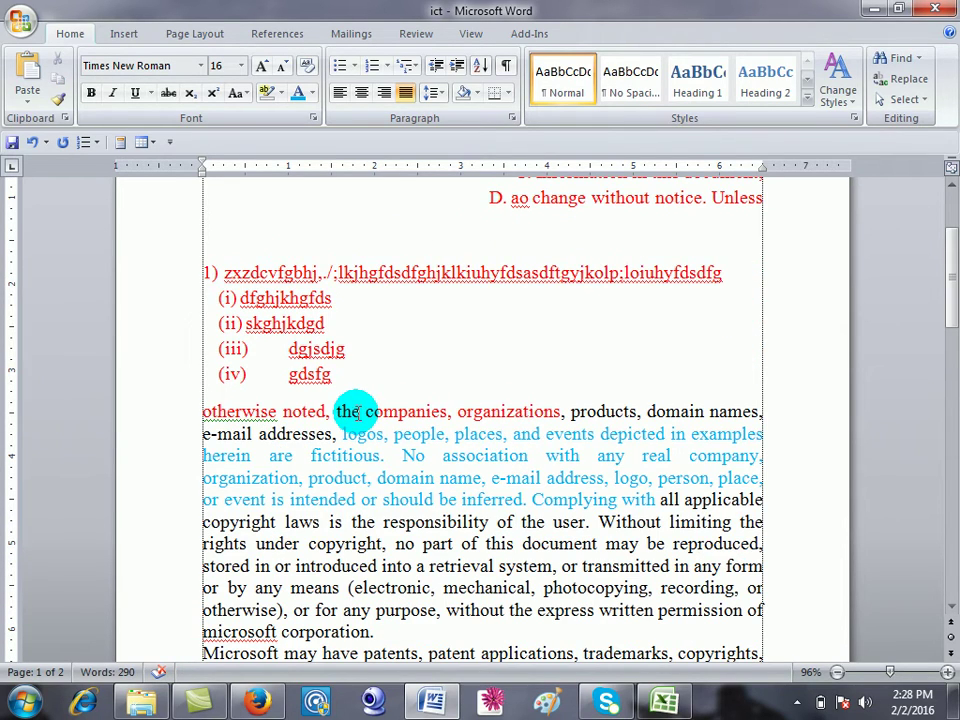
pyautogui.press('Return')
pyautogui.press('Return')
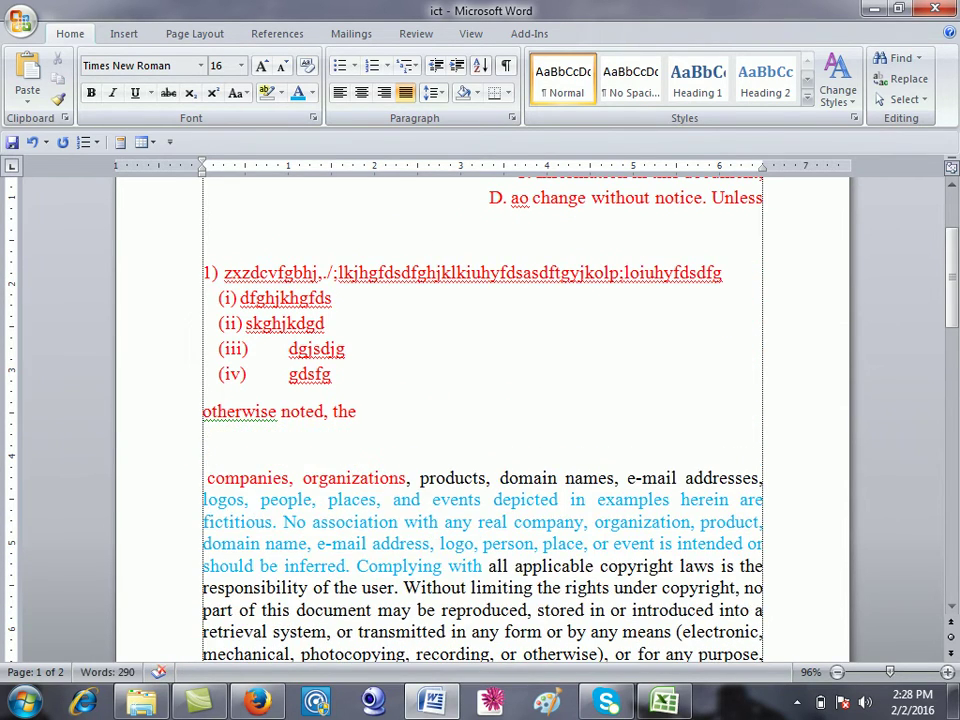
pyautogui.click(258, 410)
pyautogui.click(362, 92)
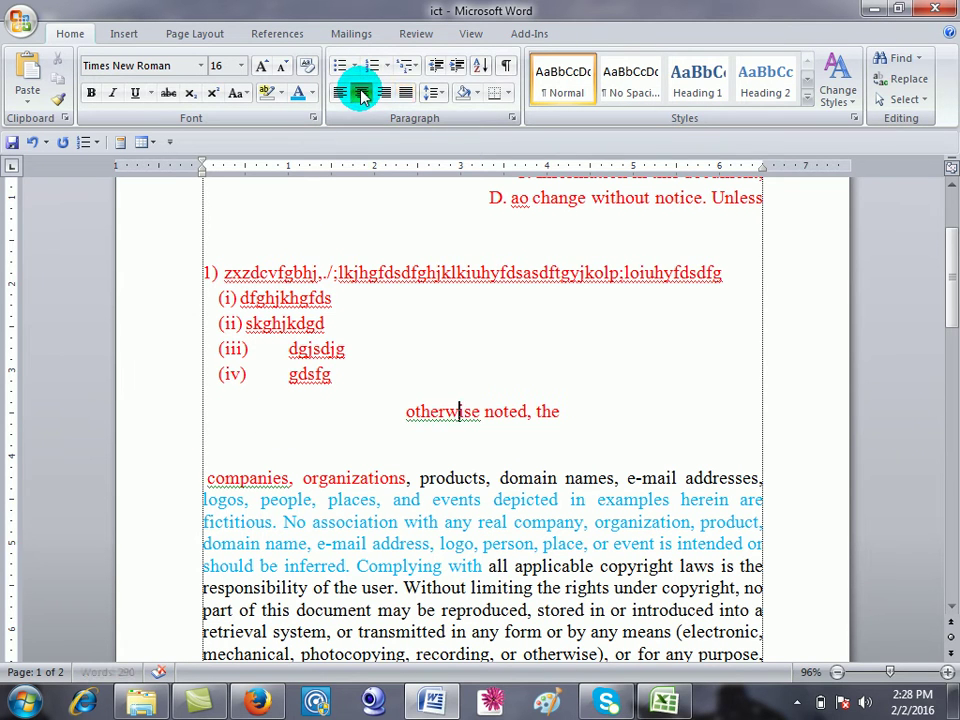
# Shade that line black, then select the companies paragraph through 'introduced into a'.
pyautogui.click(480, 95)
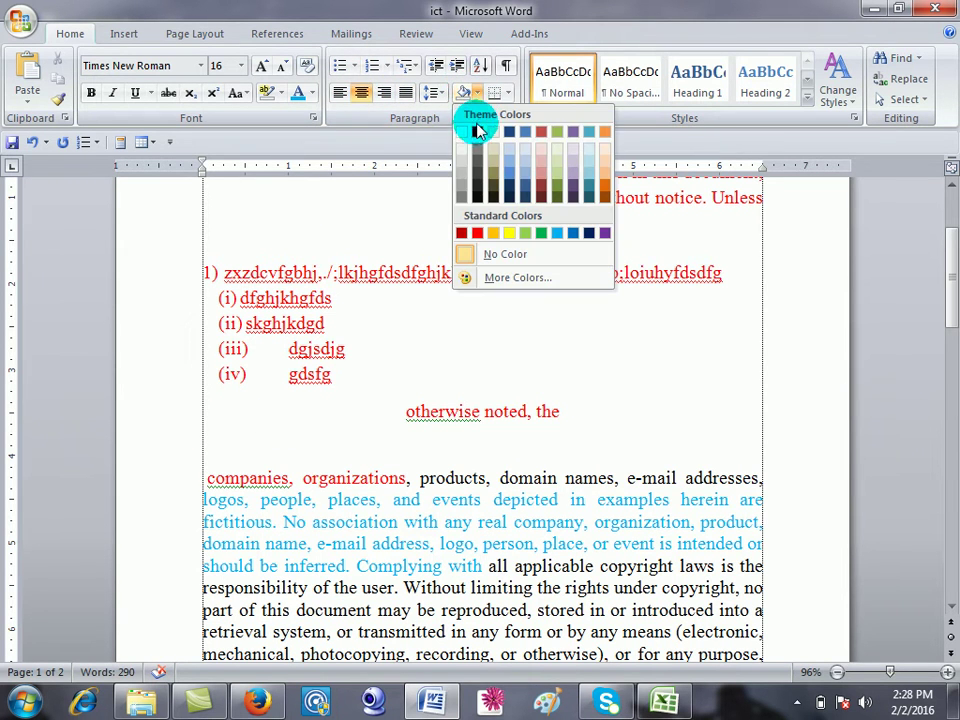
pyautogui.click(474, 129)
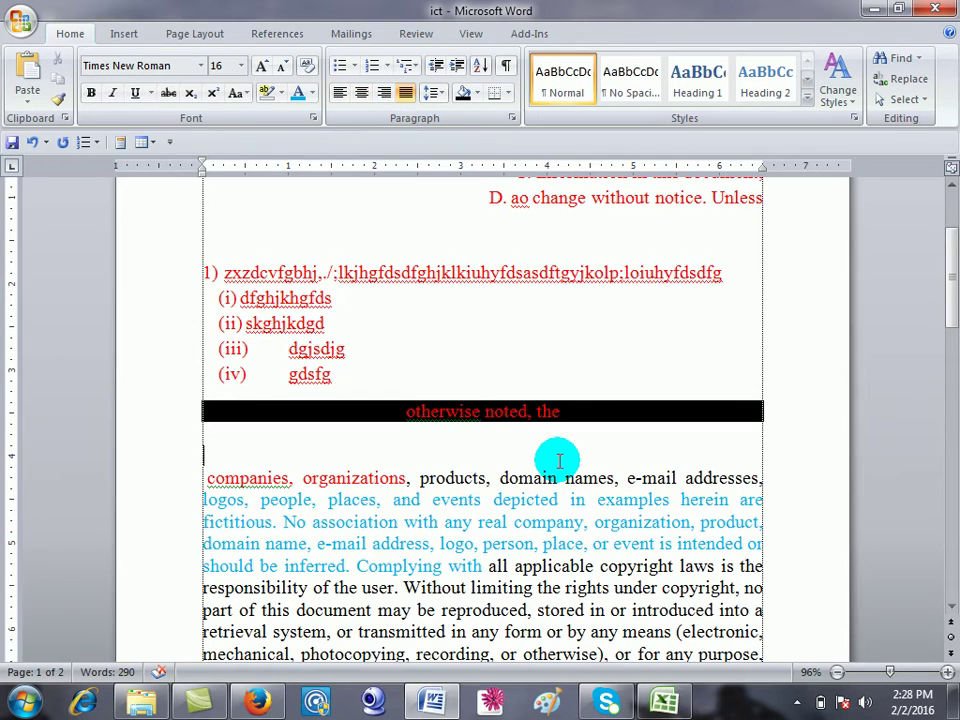
pyautogui.scroll(-1, 560, 458)
pyautogui.scroll(-2, 555, 456)
pyautogui.scroll(-1, 349, 296)
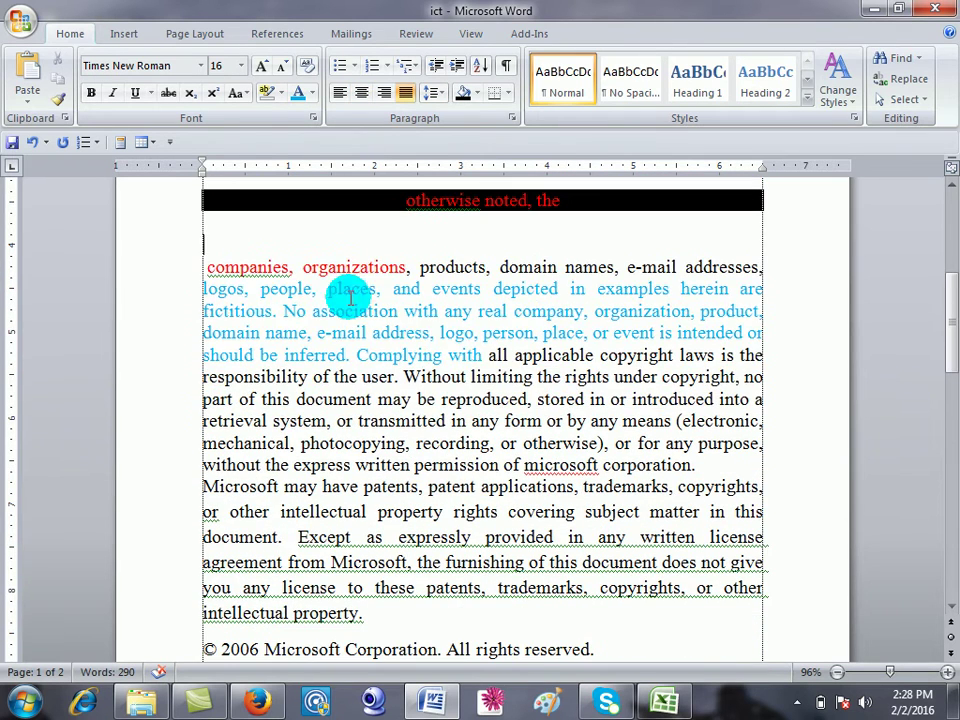
pyautogui.moveTo(203, 267); pyautogui.dragTo(784, 388)
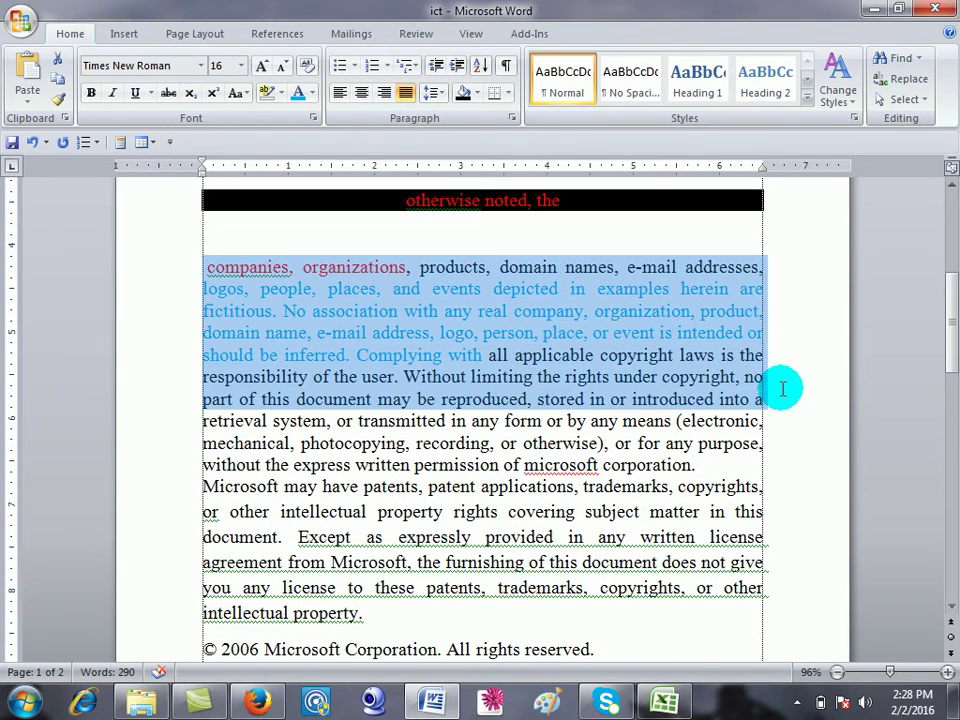
pyautogui.click(503, 94)
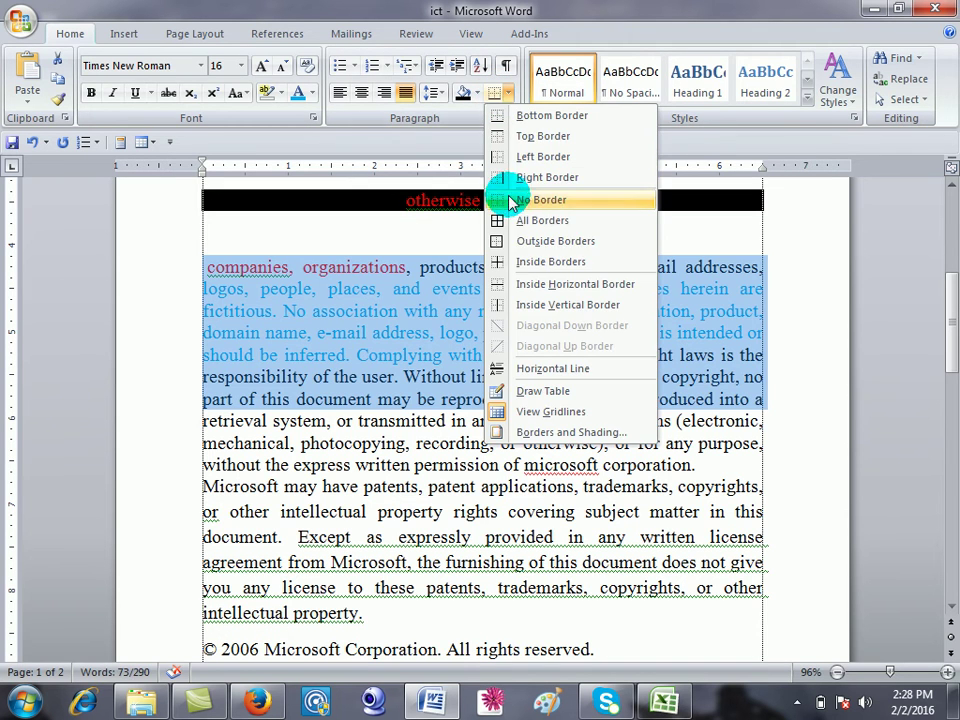
pyautogui.click(513, 246)
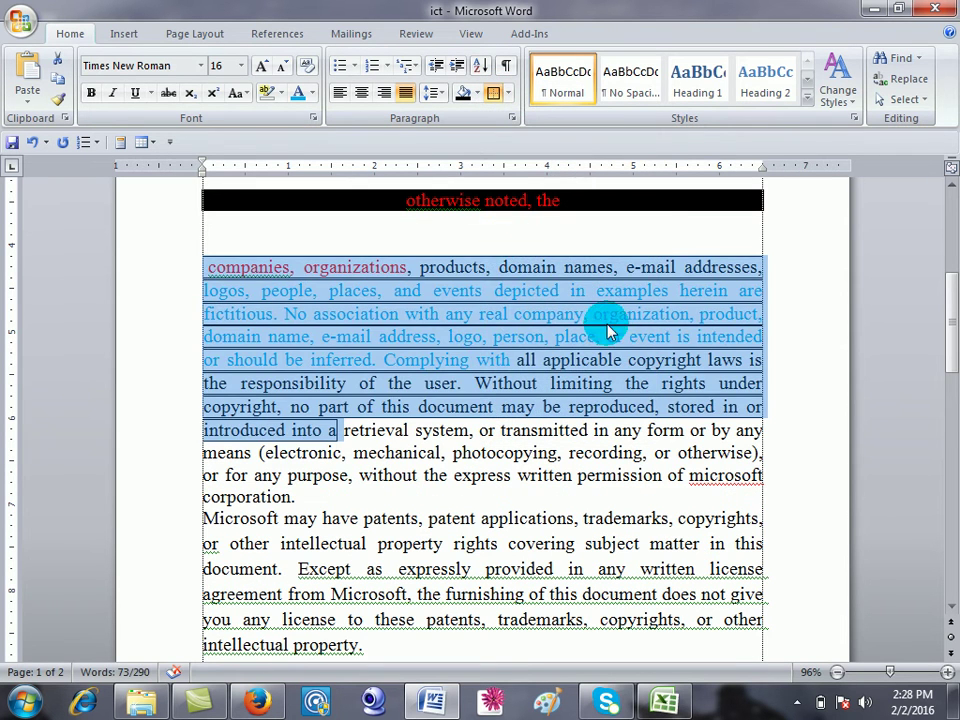
pyautogui.click(527, 379)
pyautogui.click(620, 314)
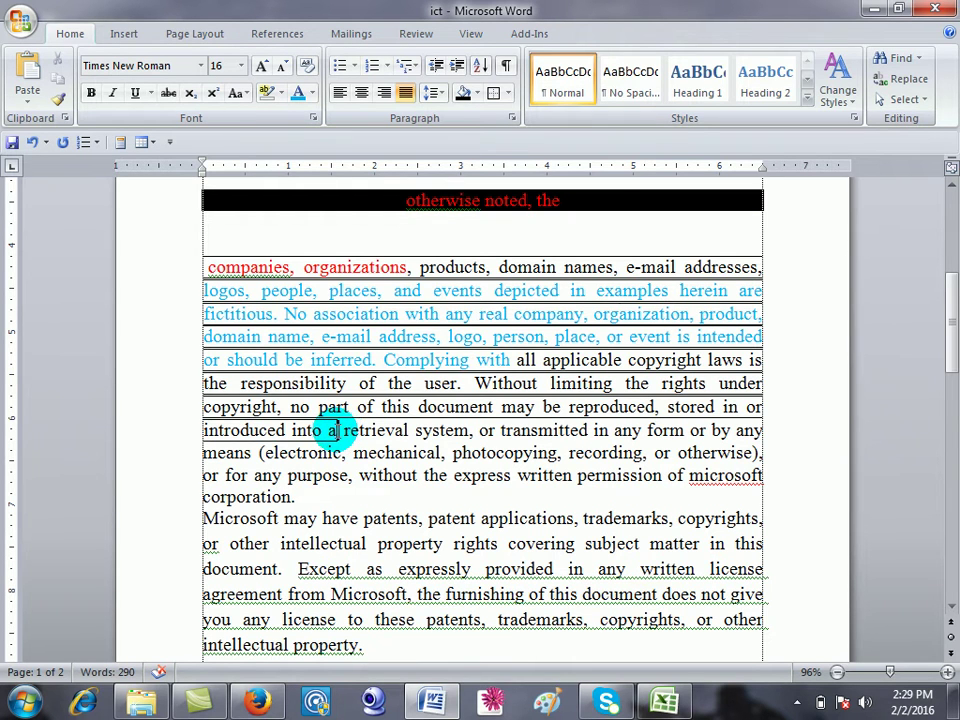
pyautogui.moveTo(337, 430); pyautogui.dragTo(208, 267)
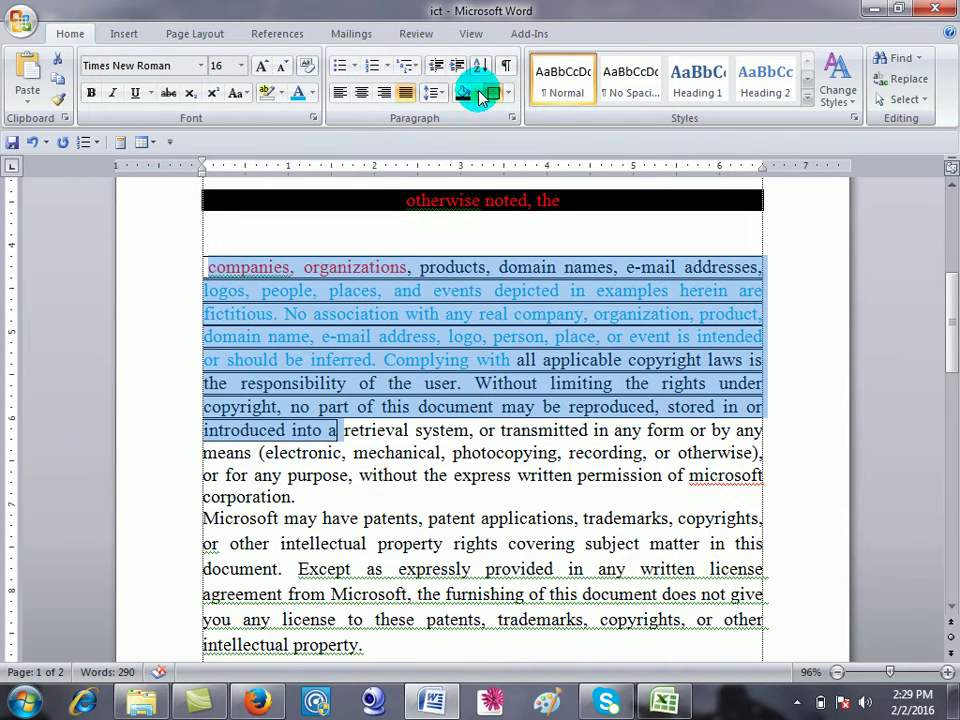
pyautogui.click(508, 94)
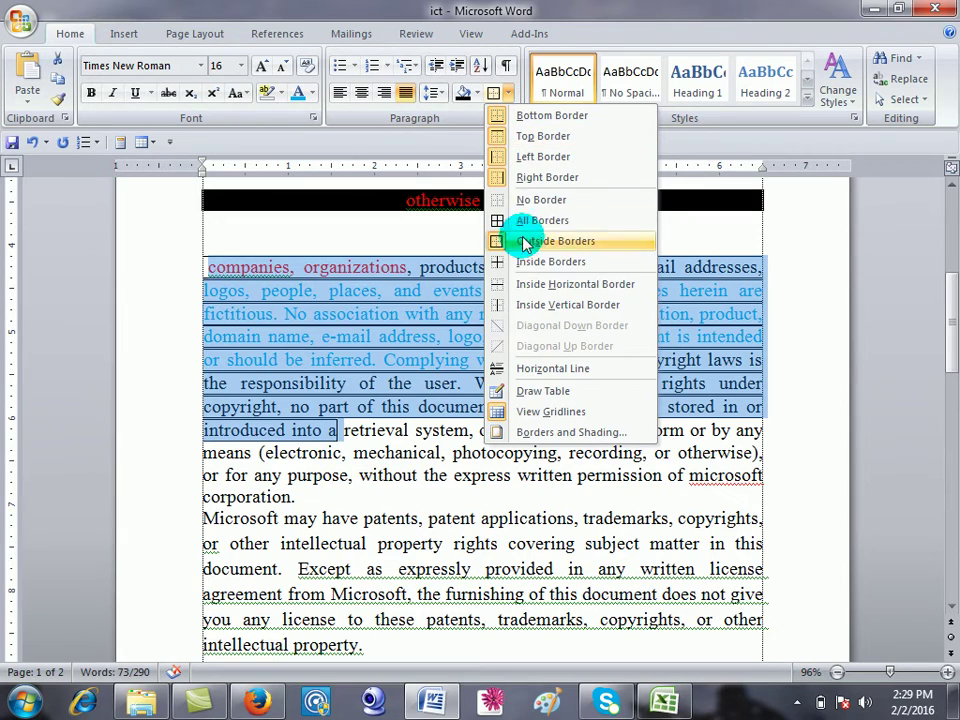
pyautogui.click(560, 203)
pyautogui.click(561, 285)
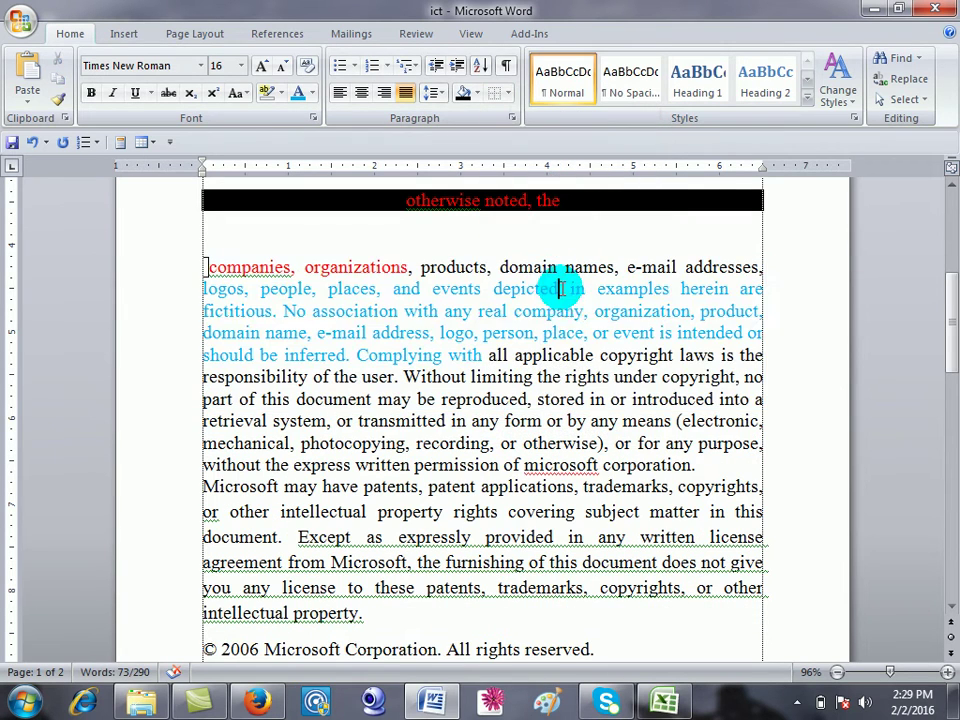
pyautogui.scroll(-2, 563, 300)
pyautogui.scroll(-1, 563, 310)
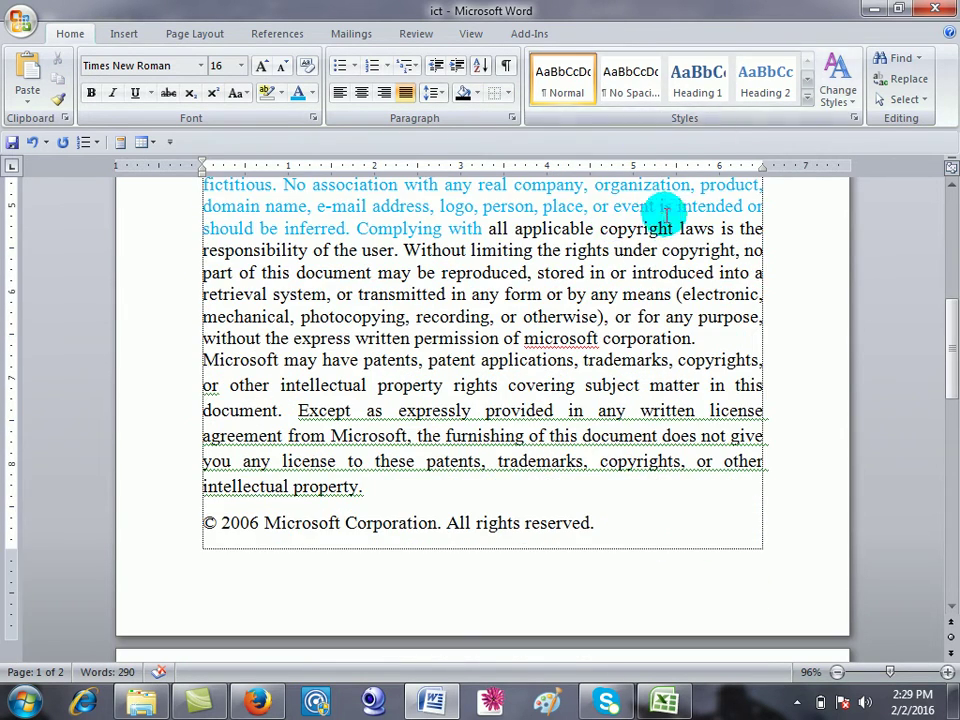
# Preview the Book Title quick style without applying it.
pyautogui.click(806, 101)
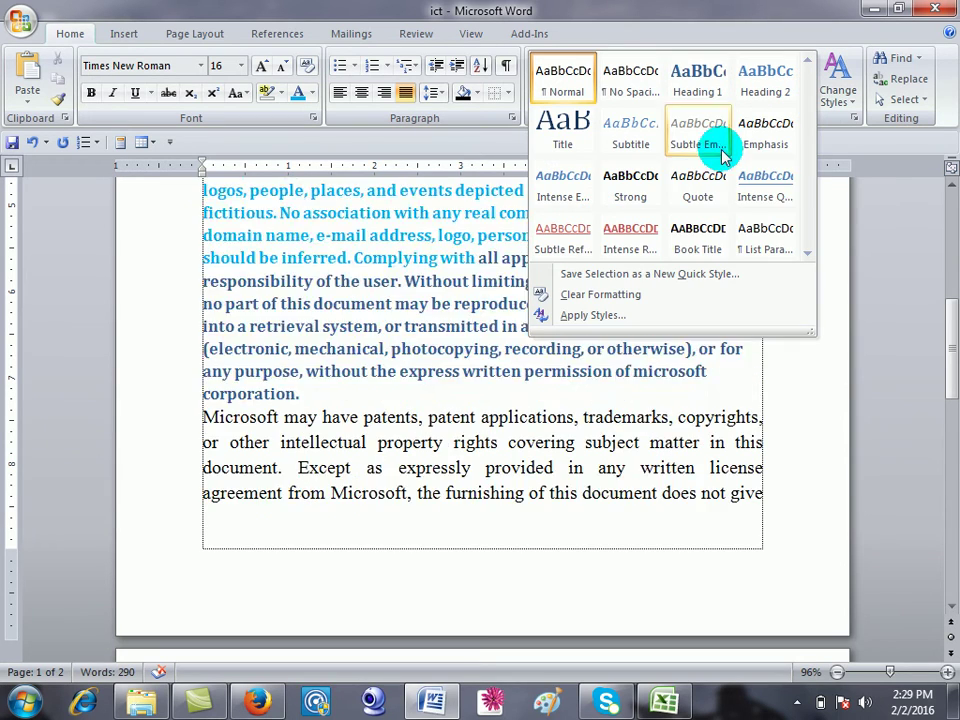
pyautogui.click(688, 237)
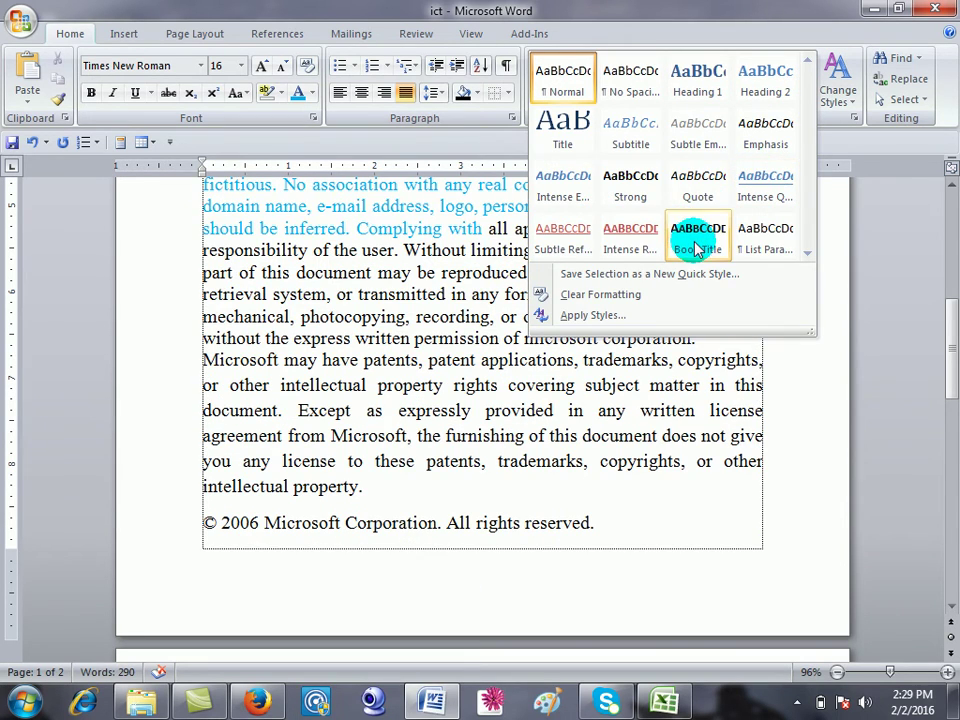
pyautogui.click(649, 461)
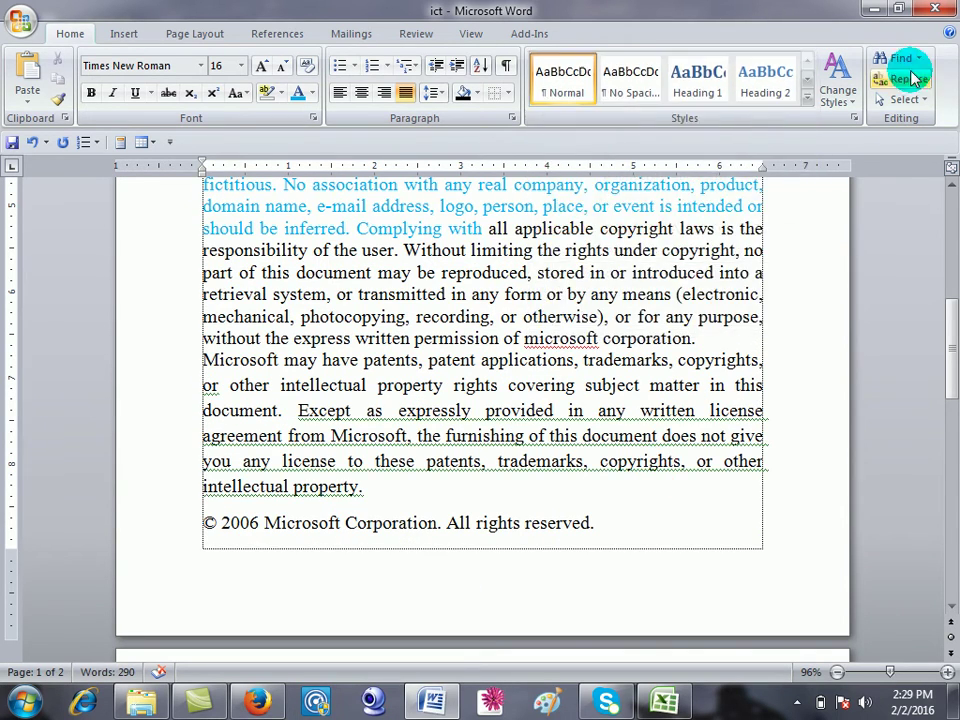
# Delete everything from the black-shaded line up to the top of the page.
pyautogui.scroll(4, 620, 300)
pyautogui.scroll(-3, 605, 315)
pyautogui.scroll(3, 560, 340)
pyautogui.moveTo(532, 364); pyautogui.dragTo(5, 10)
pyautogui.press('Delete')
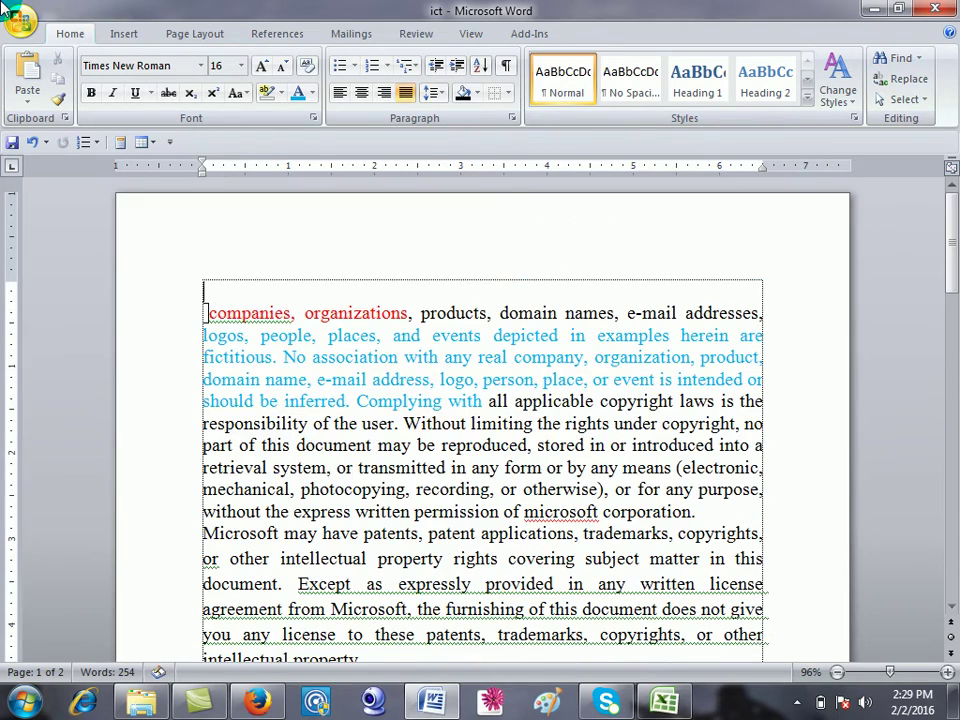
# Find 'places' in the document, locating its single occurrence in the blue text.
pyautogui.click(890, 58)
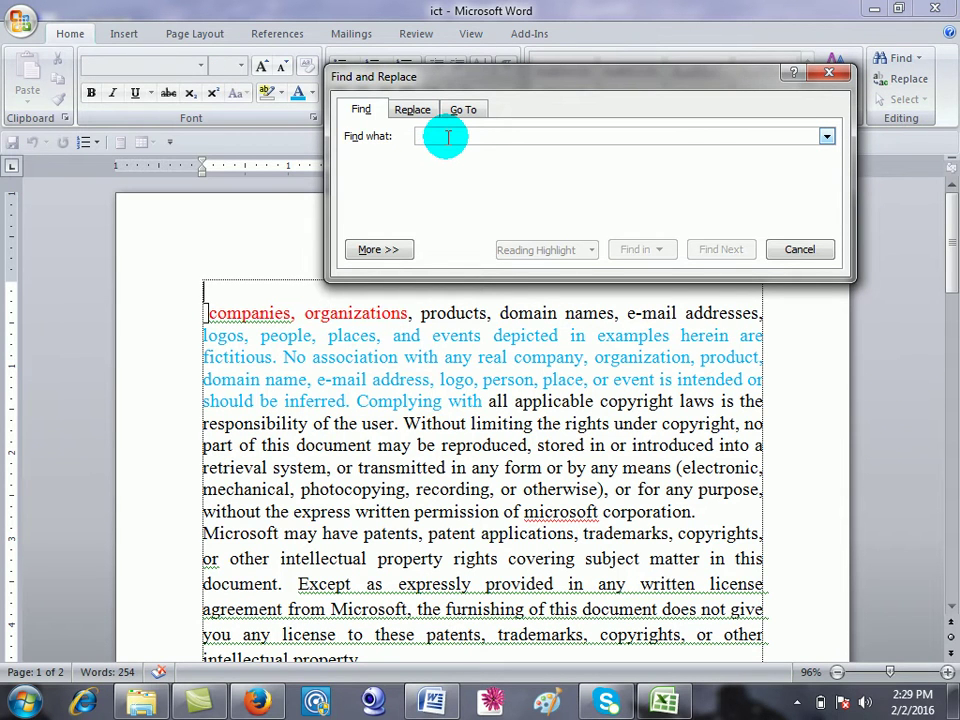
pyautogui.write('places')
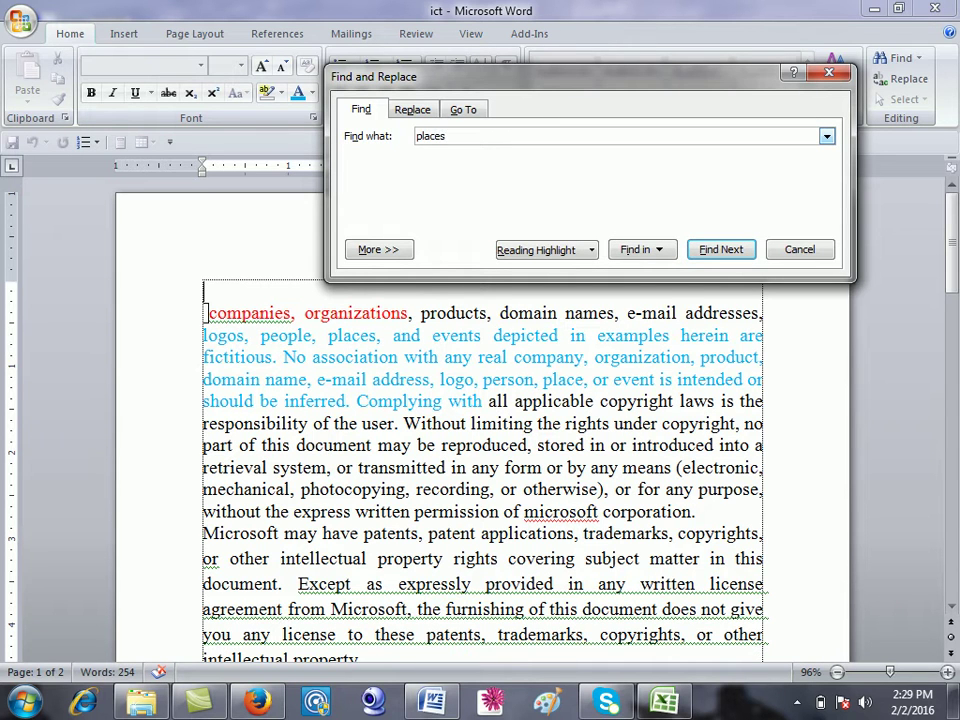
pyautogui.click(722, 252)
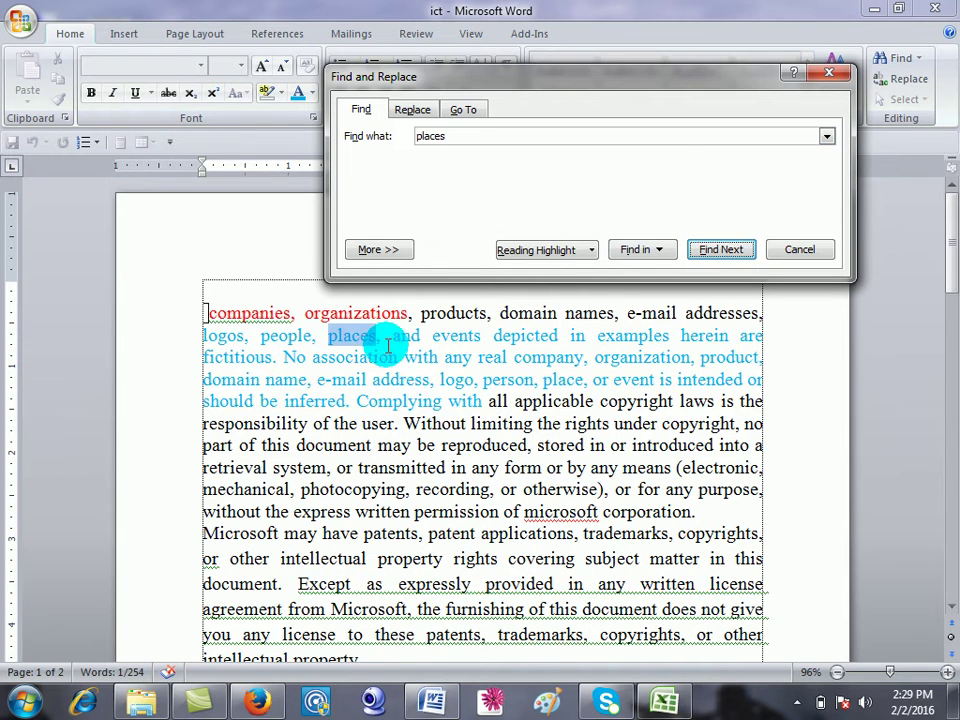
pyautogui.click(729, 250)
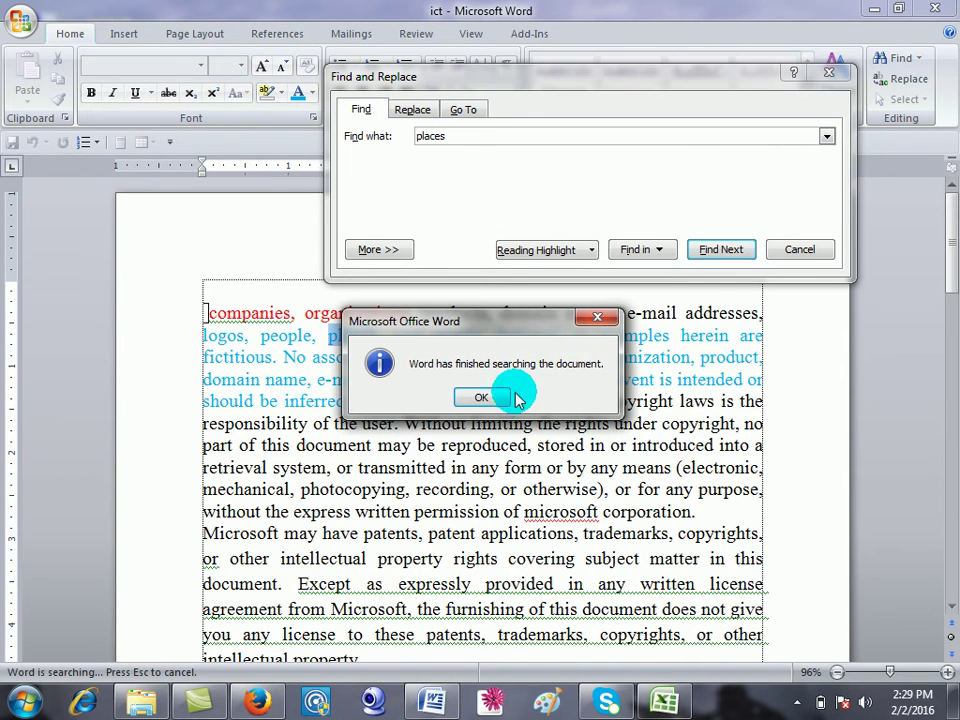
pyautogui.click(521, 394)
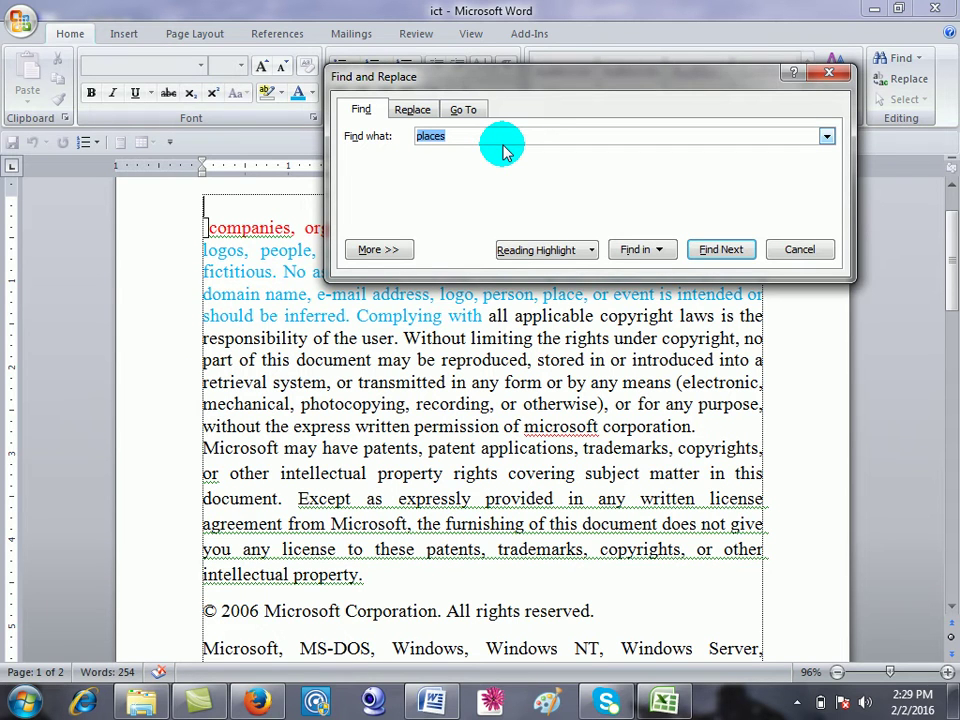
# Replace all occurrences of 'places' with `12345, one replacement, and check the changed text.
pyautogui.click(414, 112)
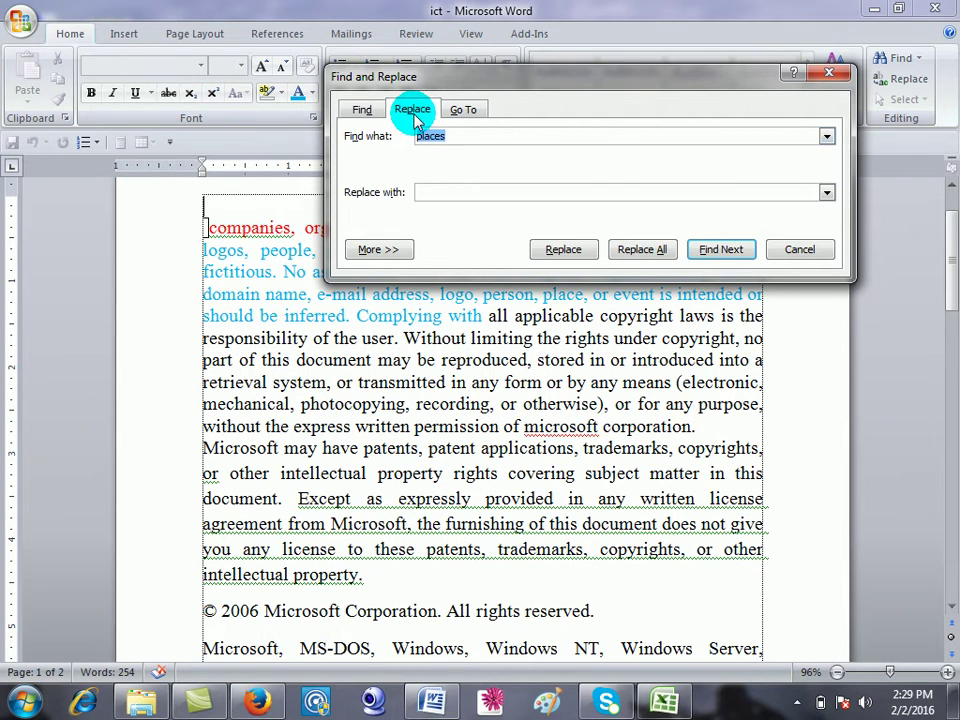
pyautogui.click(451, 193)
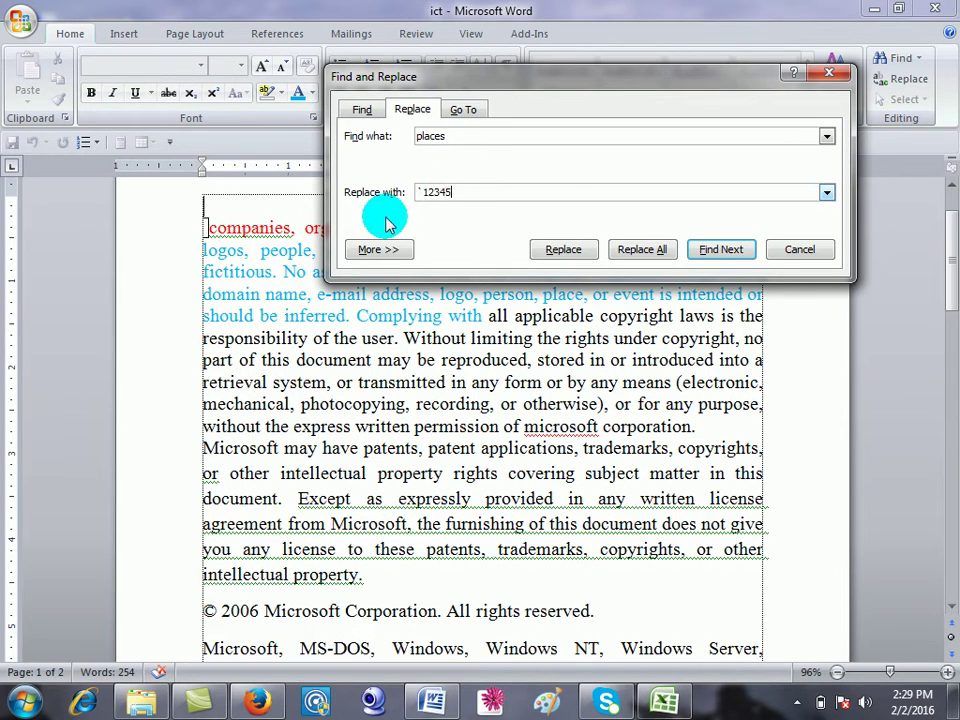
pyautogui.click(630, 258)
pyautogui.click(480, 393)
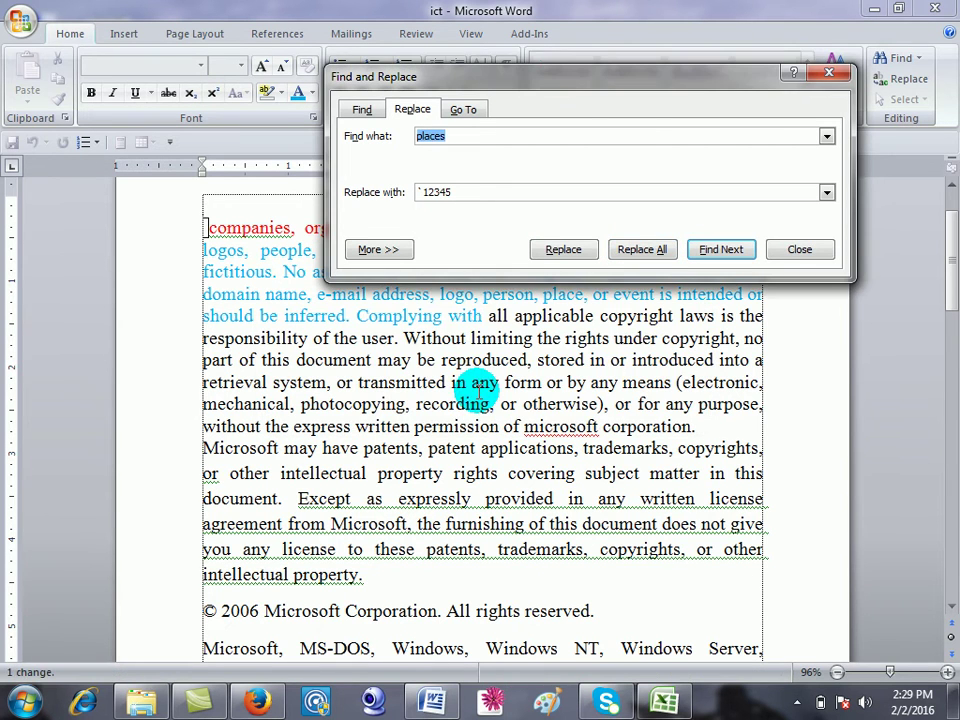
pyautogui.moveTo(590, 76); pyautogui.dragTo(620, 386)
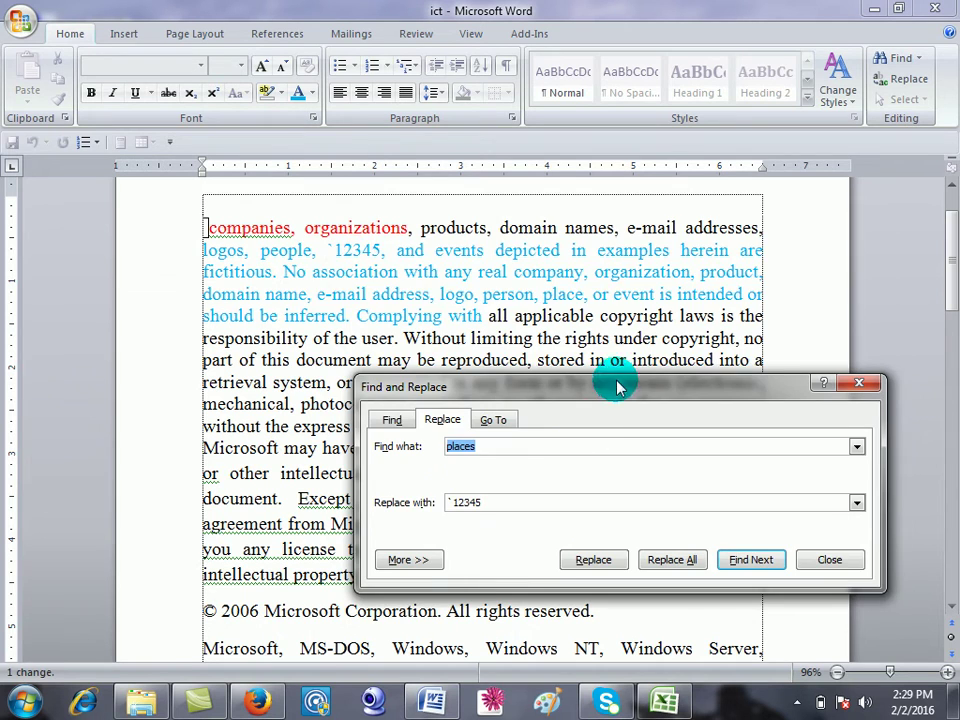
pyautogui.moveTo(617, 386); pyautogui.dragTo(567, 199)
pyautogui.click(440, 234)
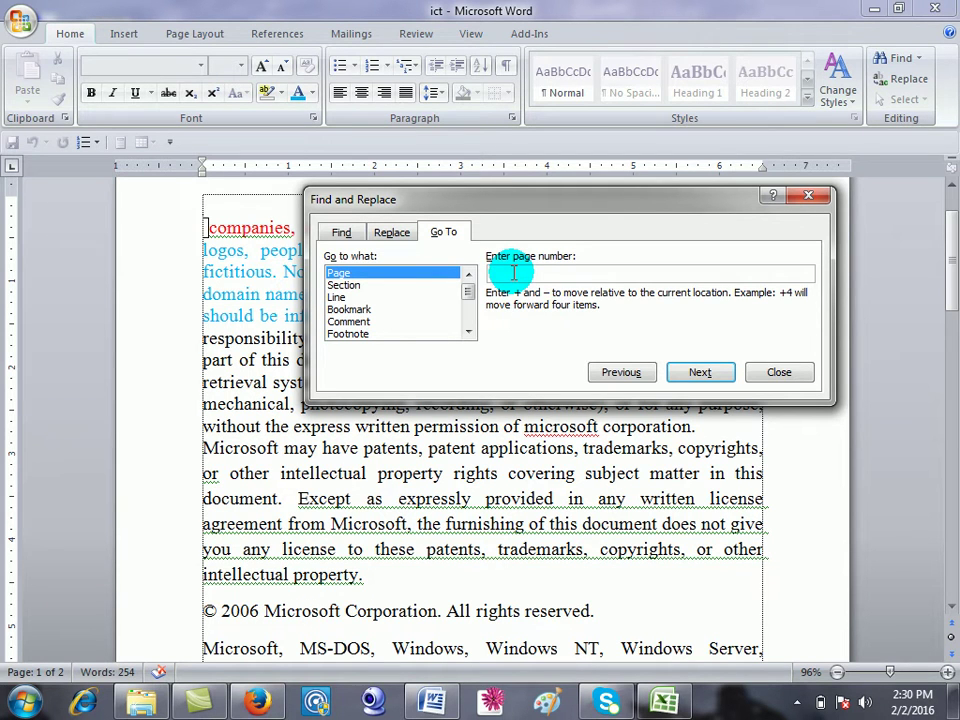
# Close the Go To dialog, then select the entire document and clear the selection.
pyautogui.write('12')
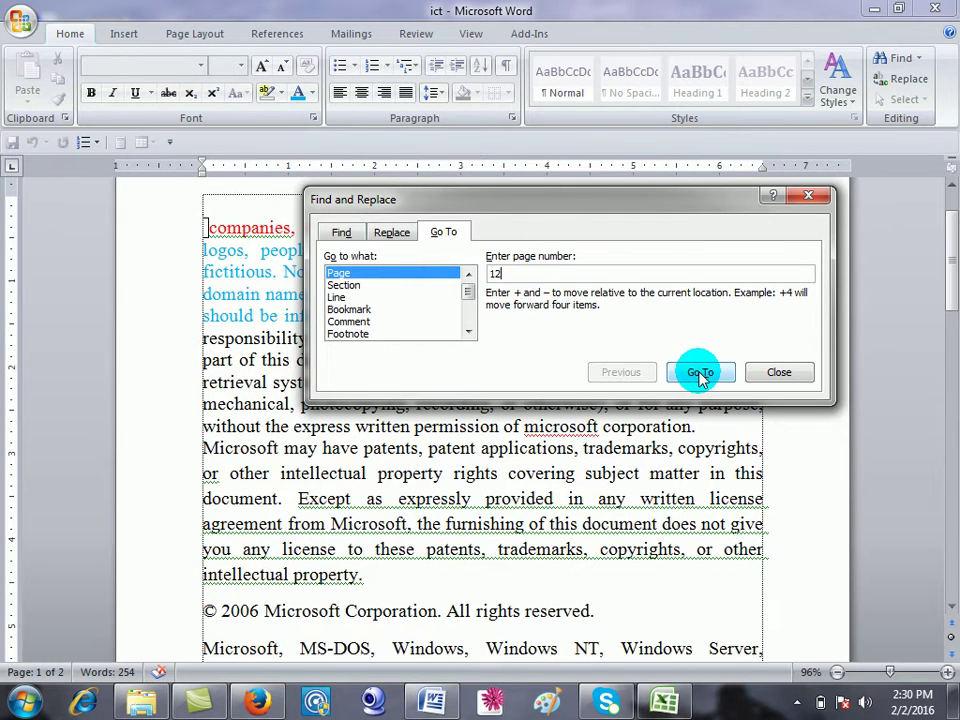
pyautogui.click(779, 373)
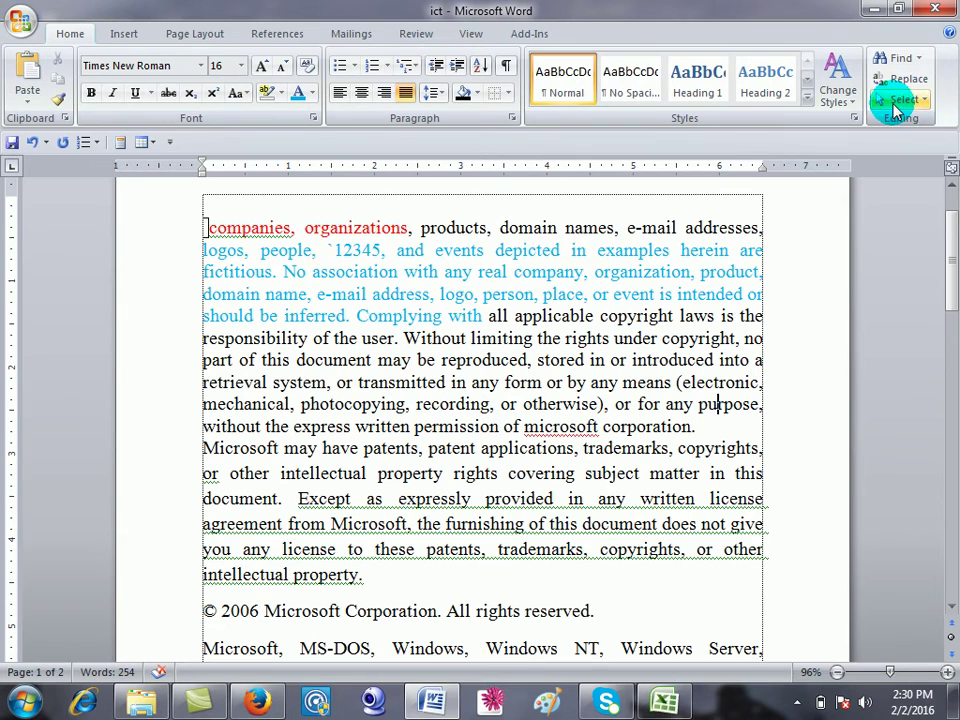
pyautogui.click(897, 104)
pyautogui.click(815, 122)
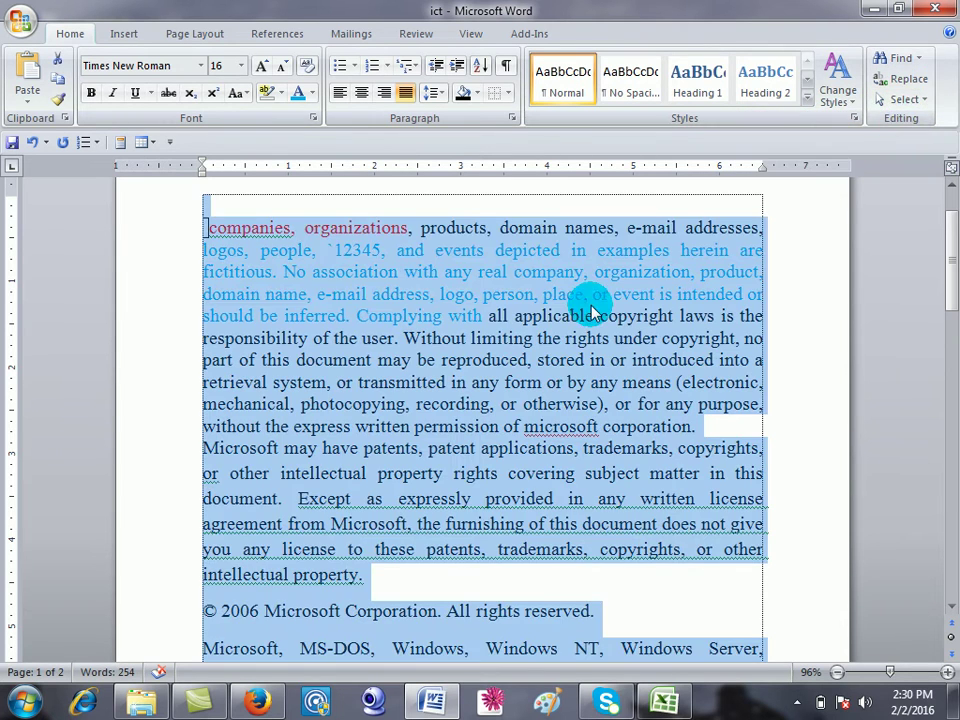
pyautogui.click(591, 314)
# Select all text formatted like the blue word 'company', then clear it and show the Insert tab.
pyautogui.click(572, 272)
pyautogui.click(903, 99)
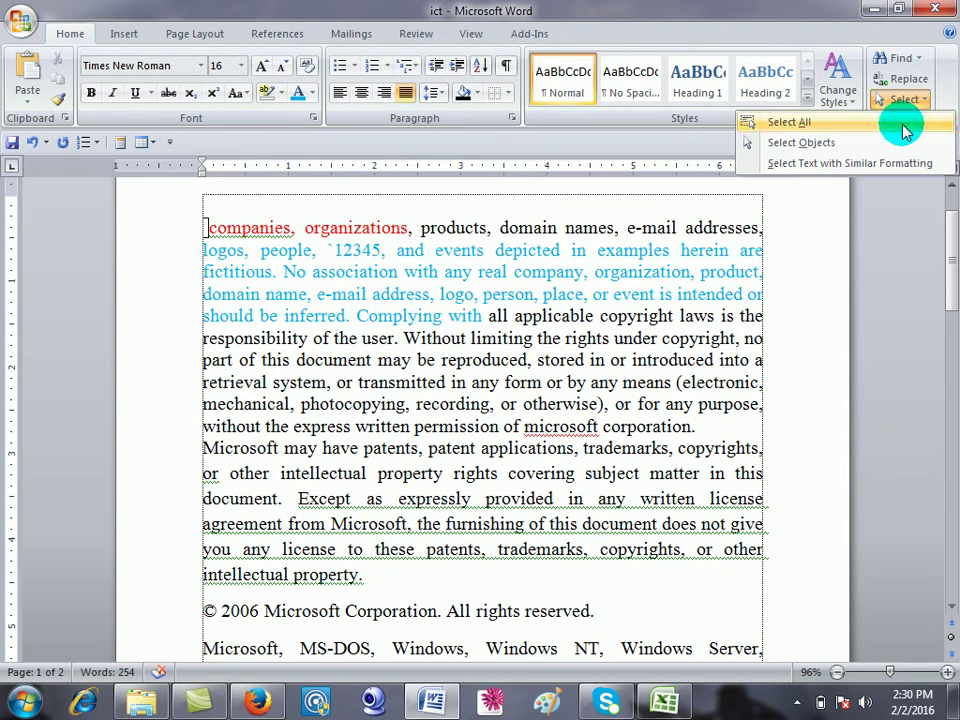
pyautogui.click(868, 166)
pyautogui.click(606, 364)
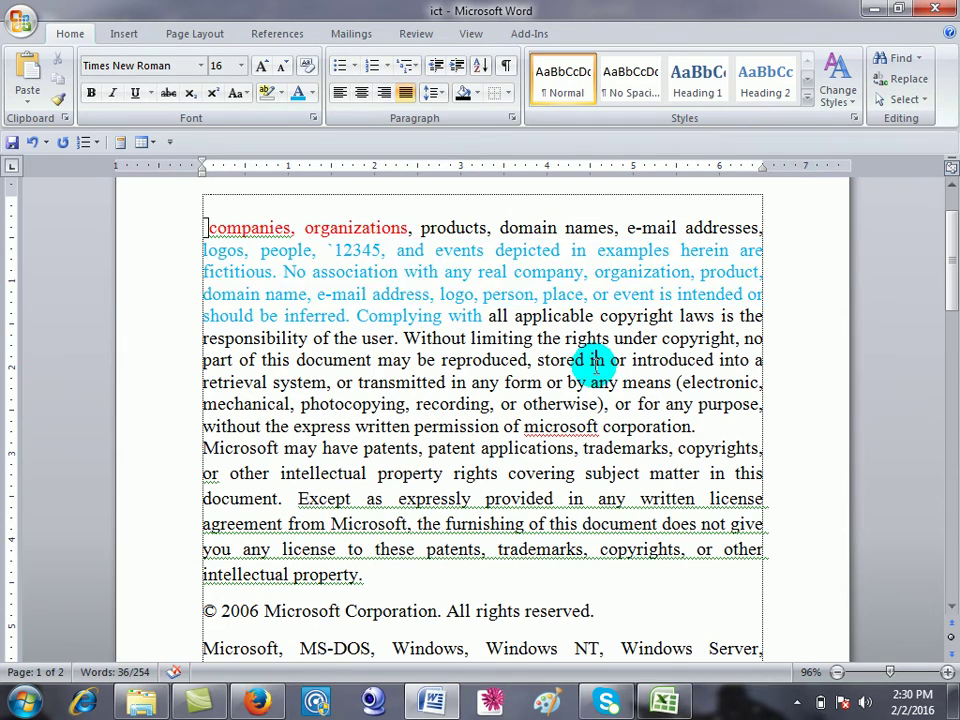
pyautogui.scroll(-3, 555, 383)
pyautogui.scroll(-3, 553, 386)
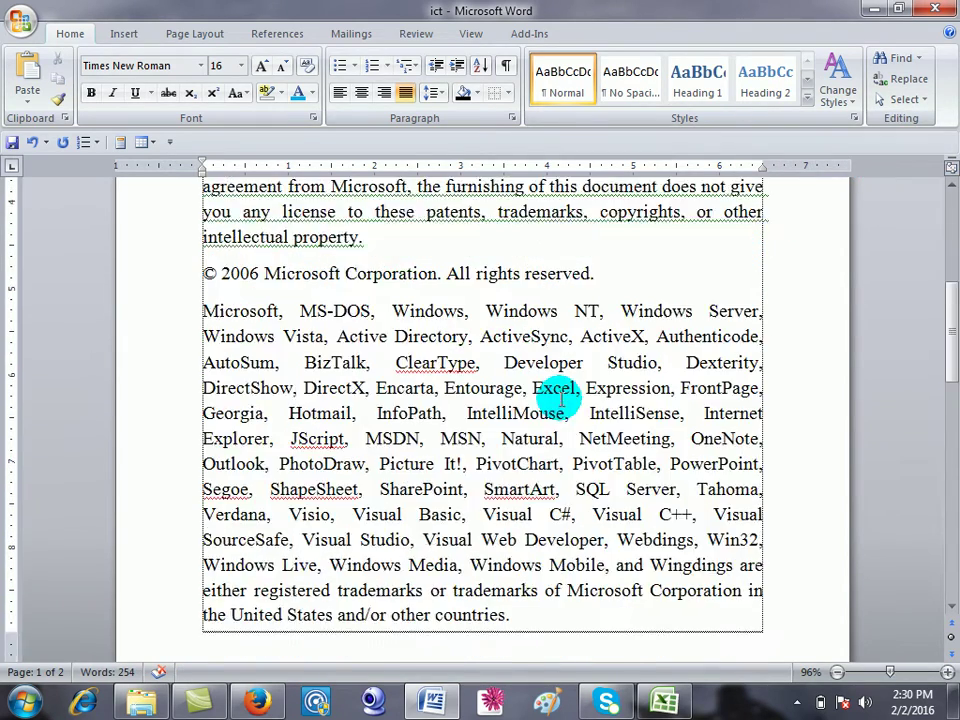
pyautogui.scroll(4, 553, 332)
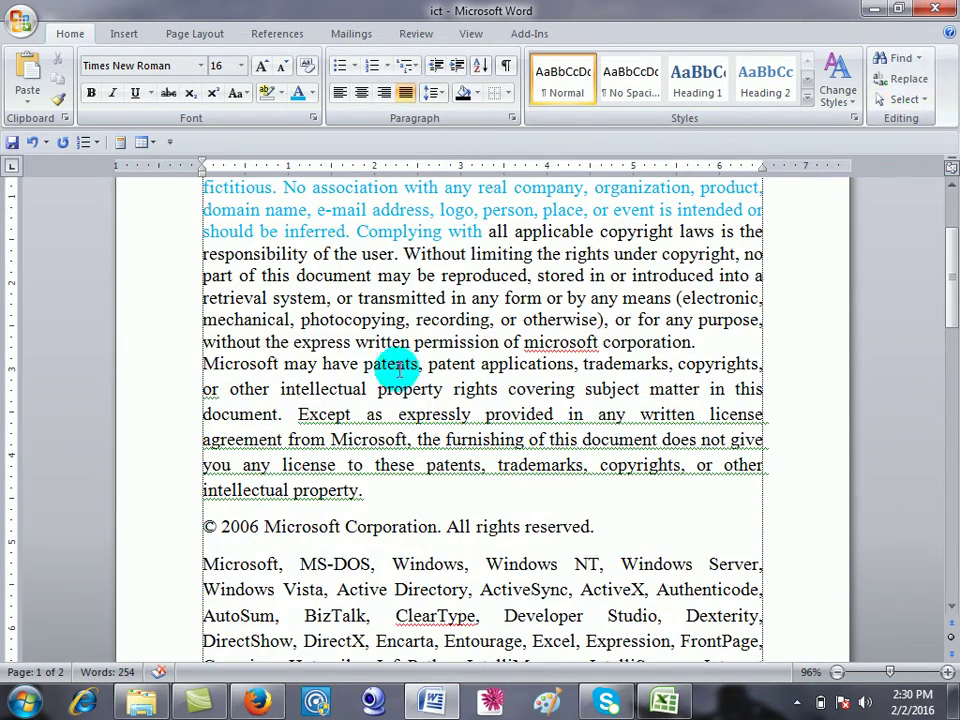
pyautogui.click(119, 45)
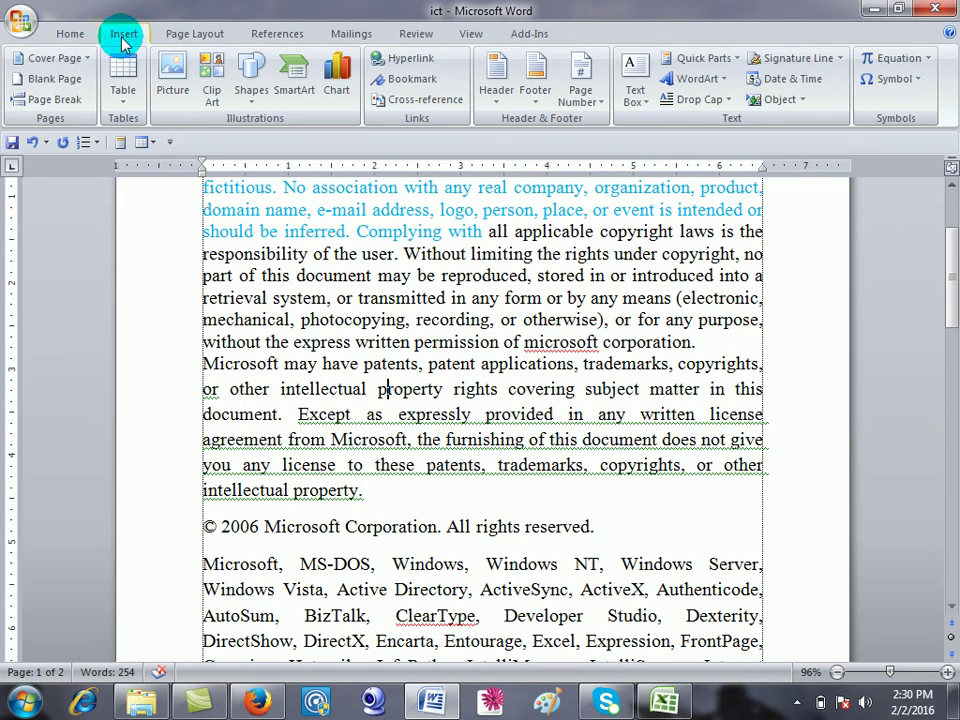
# Insert the Puzzle cover page with title, subtitle, abstract and year placeholders before the text.
pyautogui.click(70, 57)
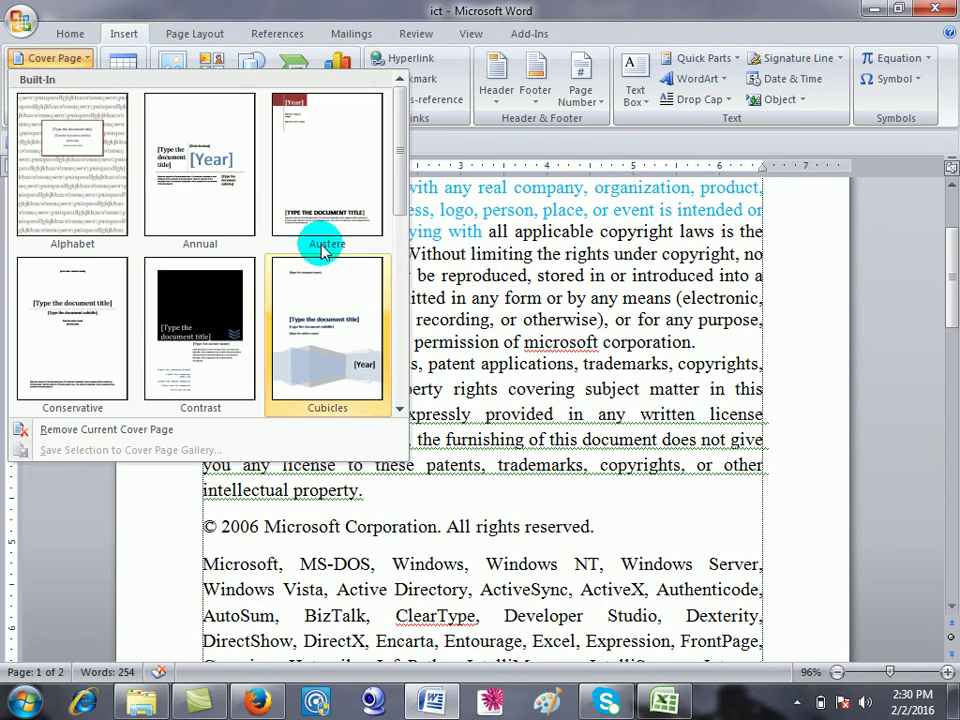
pyautogui.moveTo(397, 140); pyautogui.dragTo(408, 190)
pyautogui.moveTo(400, 290); pyautogui.dragTo(386, 315)
pyautogui.click(204, 171)
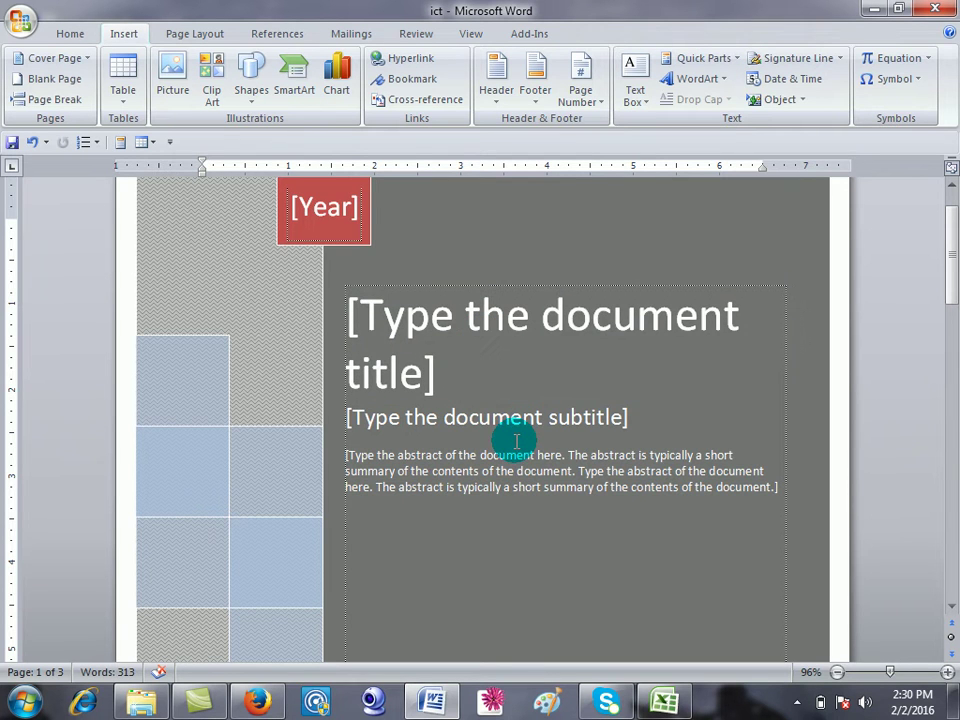
pyautogui.scroll(-5, 414, 386)
pyautogui.scroll(-2, 379, 418)
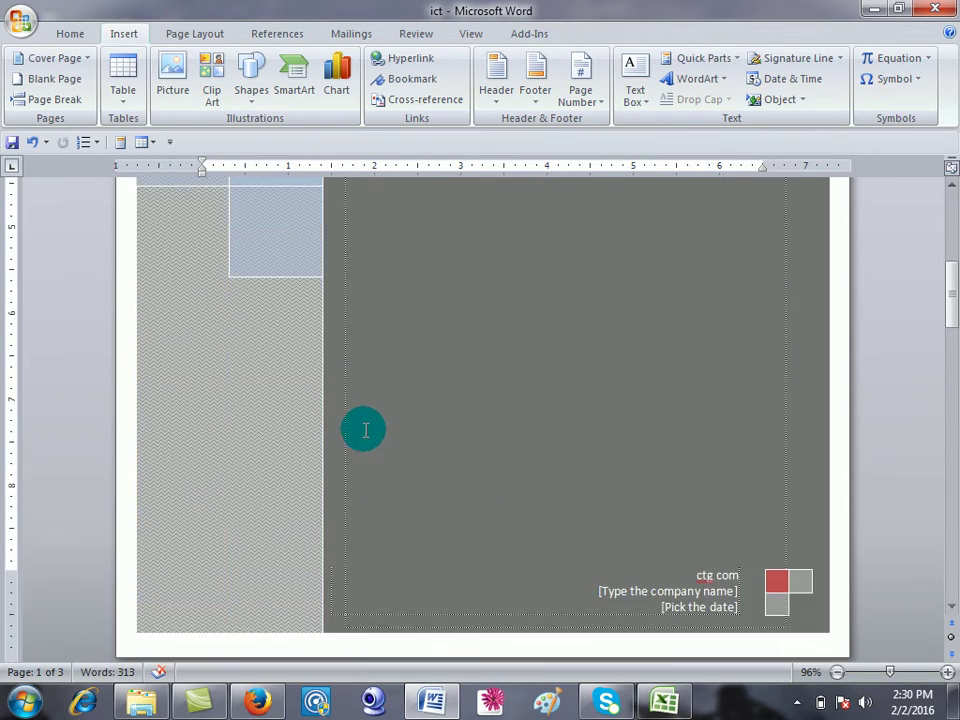
pyautogui.scroll(-5, 364, 428)
pyautogui.scroll(-3, 335, 458)
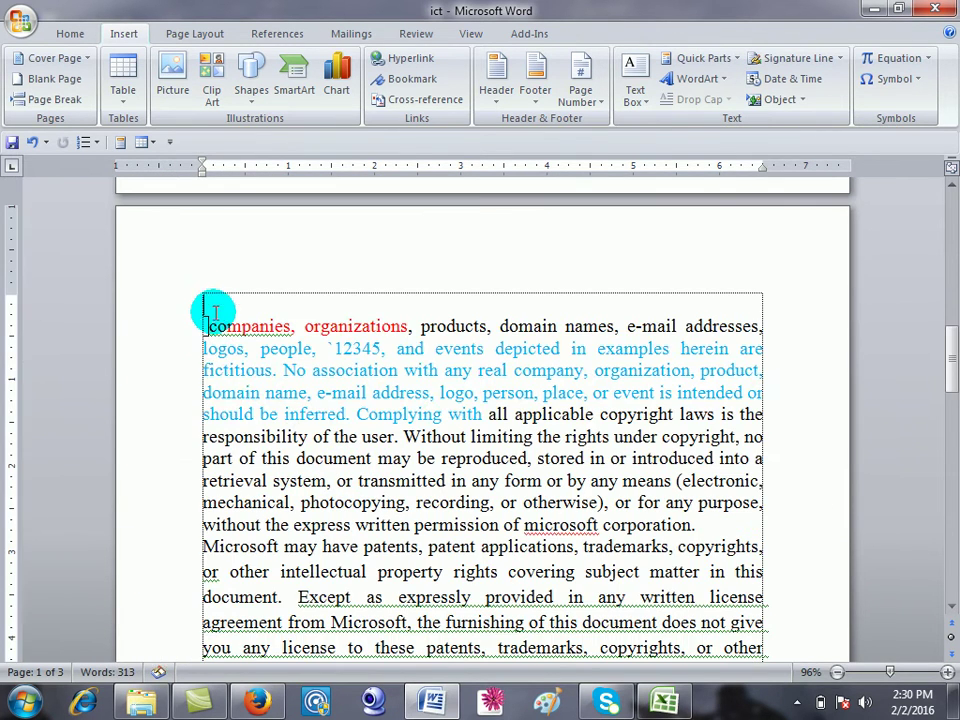
pyautogui.scroll(4, 334, 306)
pyautogui.scroll(-1, 254, 346)
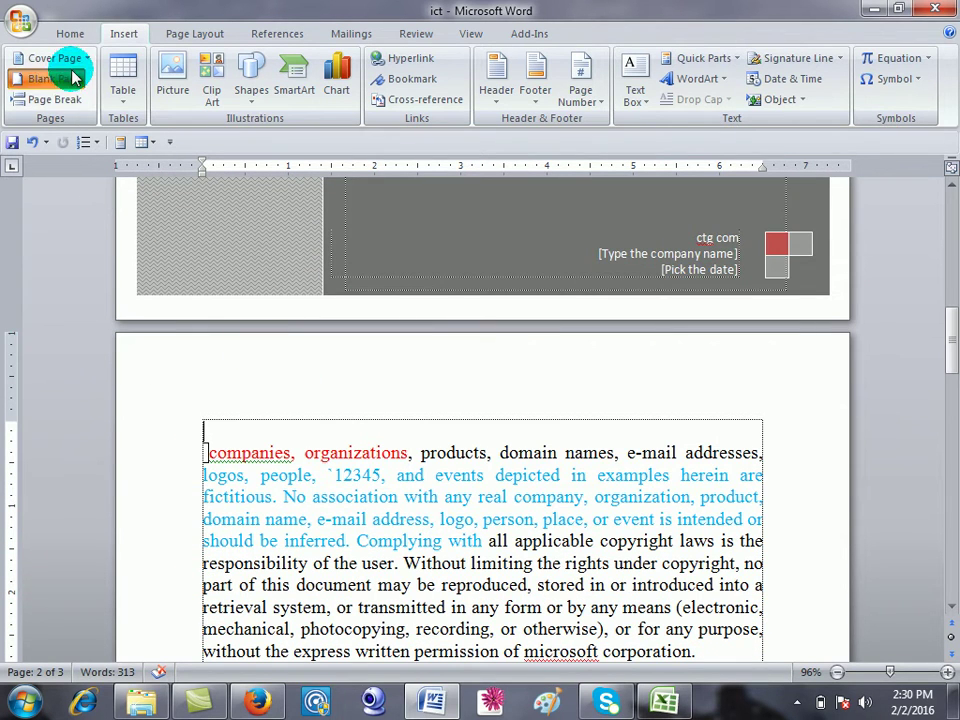
# Add a blank page after the cover page and zoom out to 70%.
pyautogui.click(42, 79)
pyautogui.scroll(15, 470, 390)
pyautogui.scroll(-4, 495, 410)
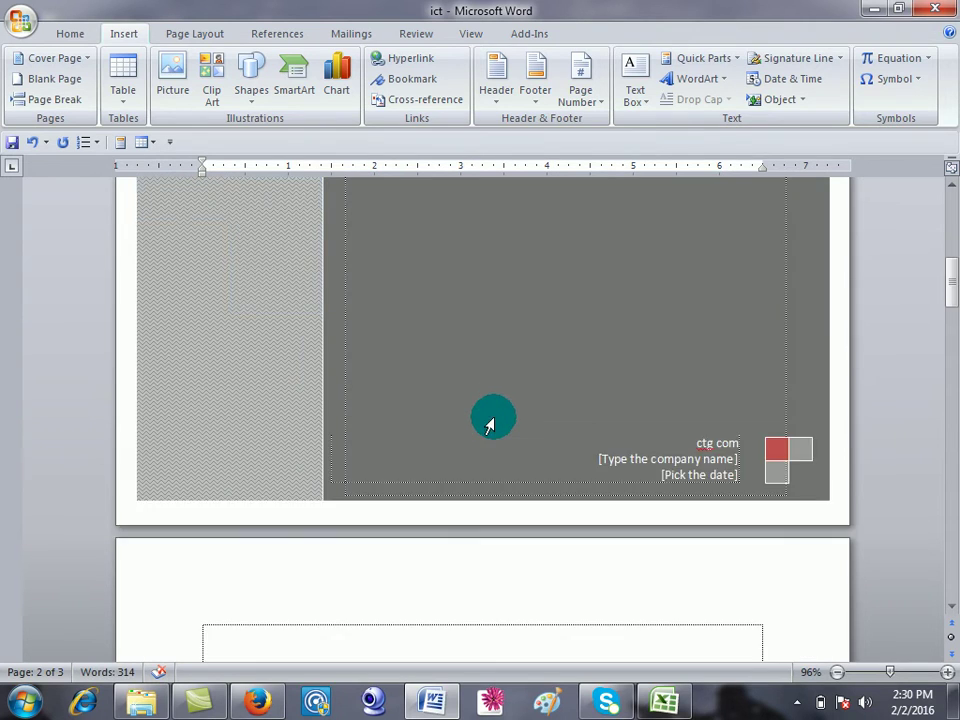
pyautogui.scroll(-8, 477, 449)
pyautogui.scroll(-6, 330, 610)
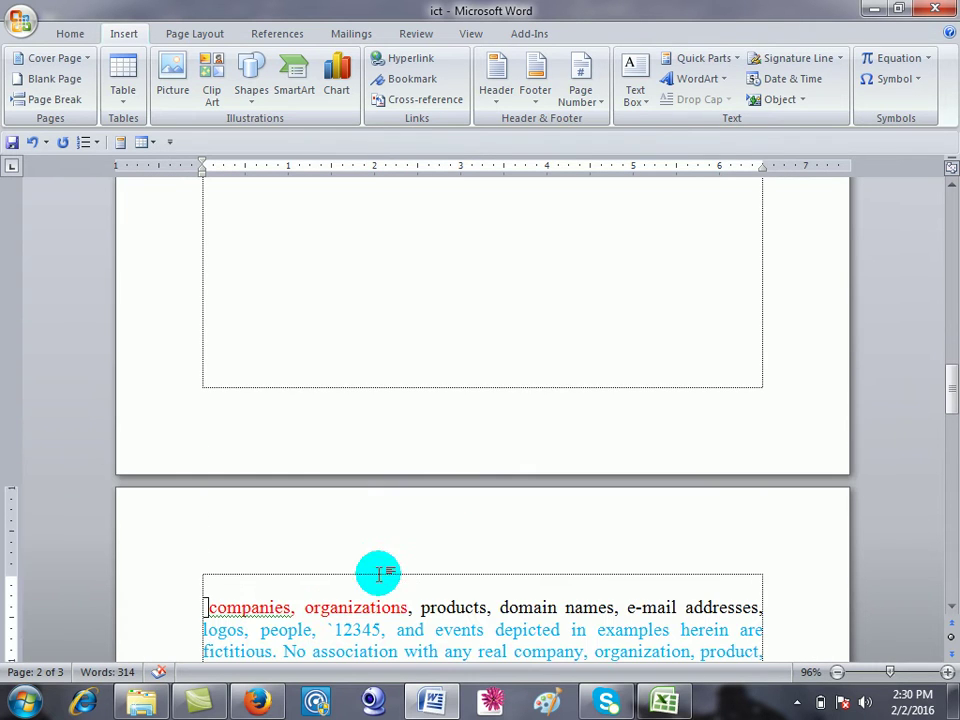
pyautogui.click(836, 672)
pyautogui.click(836, 672)
pyautogui.click(836, 672)
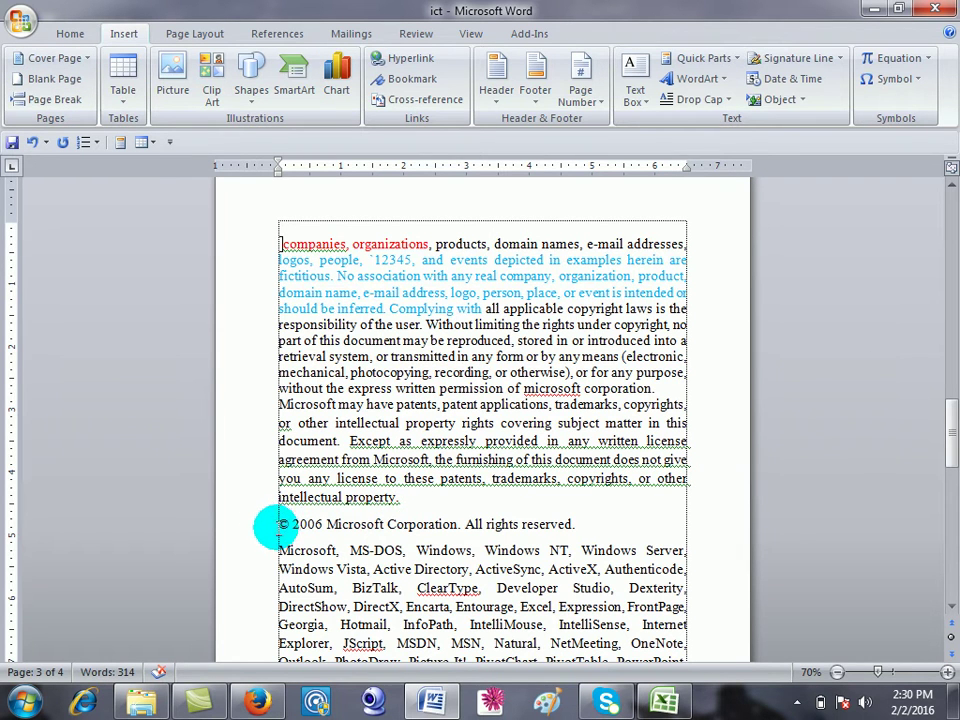
# Insert a page break after 'intellectual property.' so the © 2006 notice starts a new page.
pyautogui.click(405, 494)
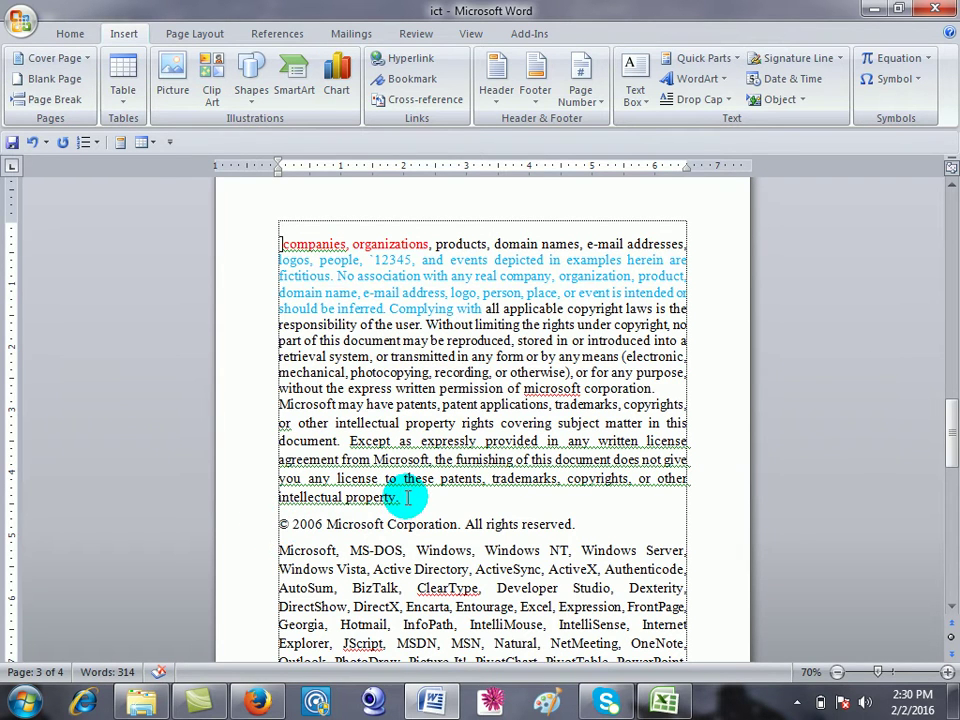
pyautogui.click(38, 99)
pyautogui.scroll(-4, 418, 427)
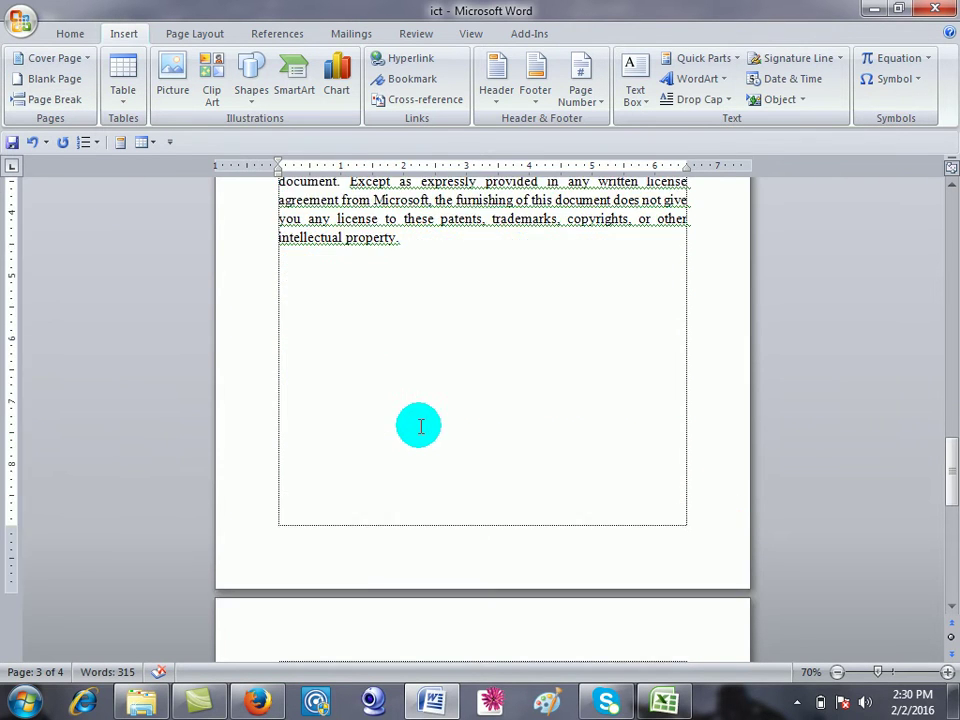
pyautogui.scroll(-3, 410, 440)
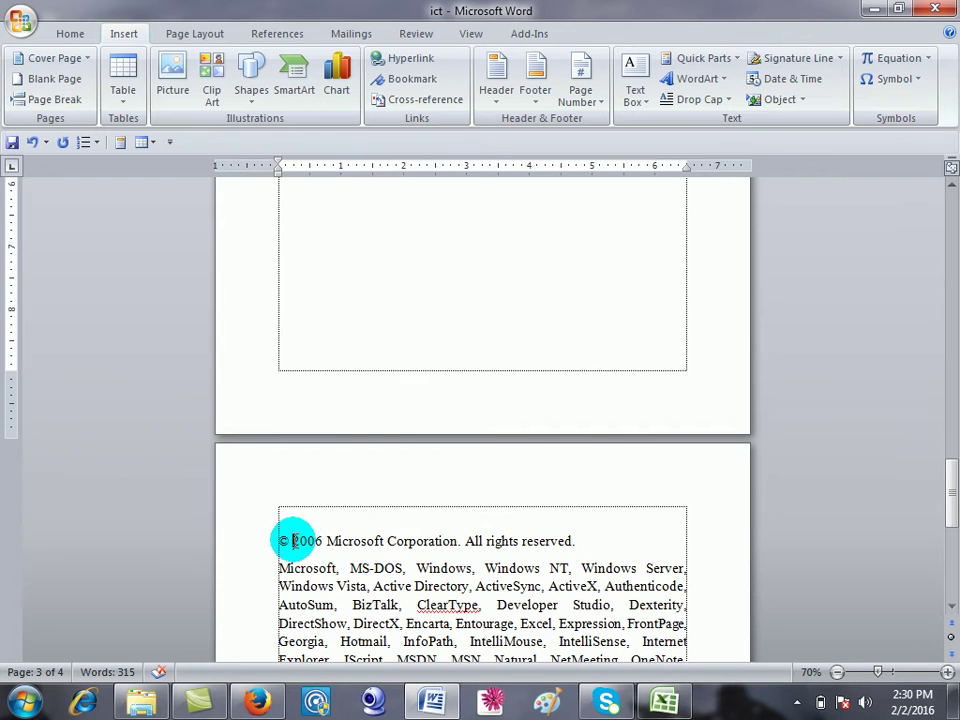
pyautogui.scroll(3, 467, 208)
pyautogui.click(360, 272)
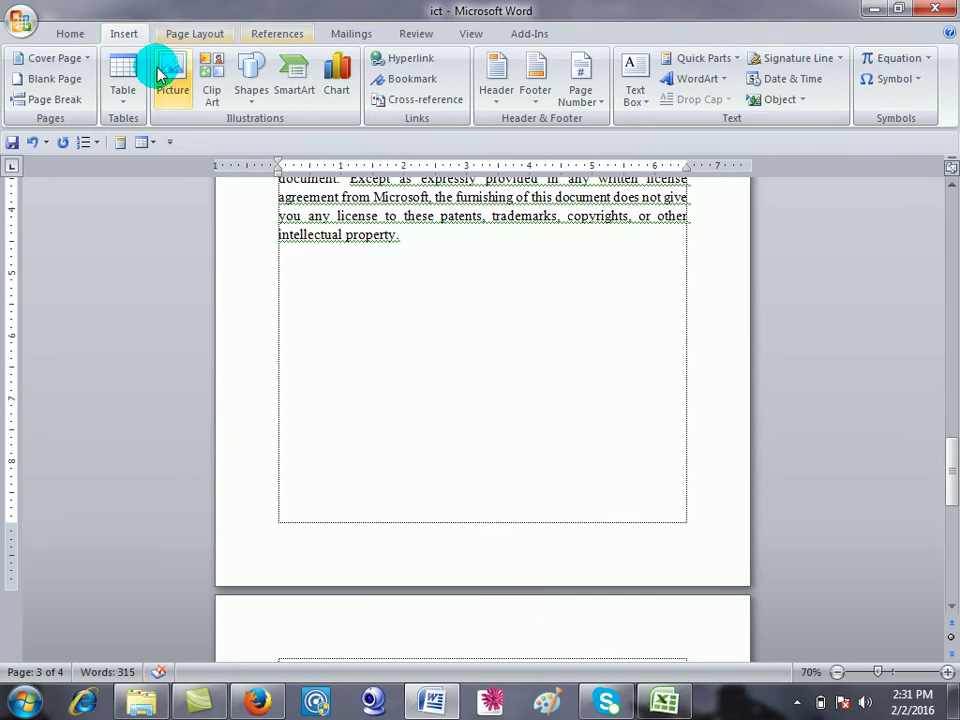
# Insert a 7-column, 4-row table above the copyright line.
pyautogui.click(123, 88)
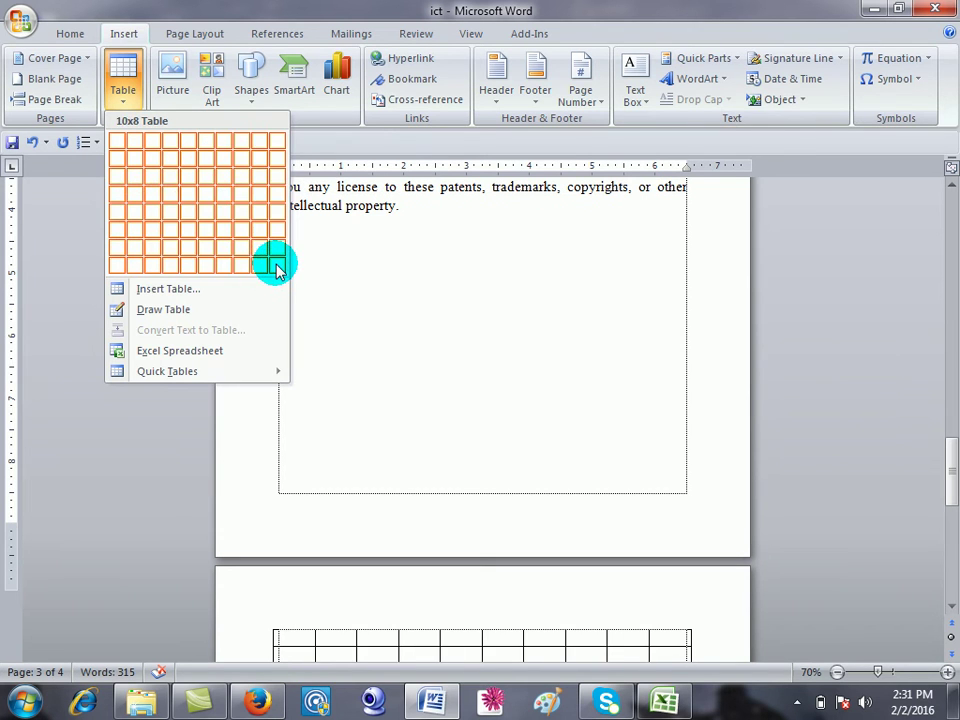
pyautogui.click(220, 193)
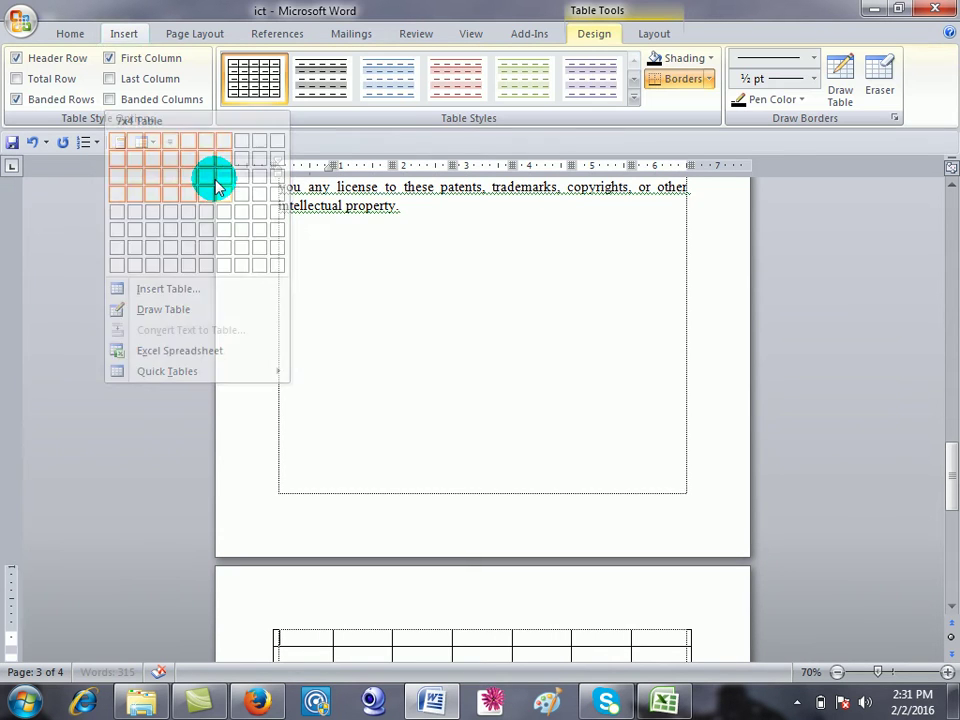
pyautogui.scroll(-5, 529, 463)
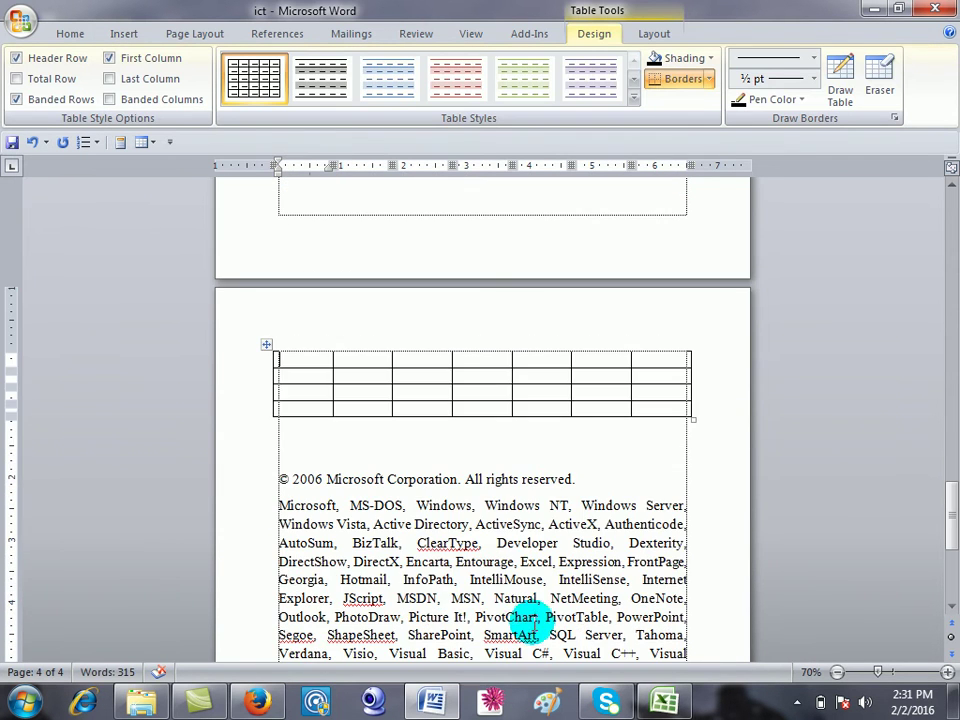
# Insert a 6-column, 11-row table at the word PivotChart in the trademark list.
pyautogui.click(536, 617)
pyautogui.click(124, 33)
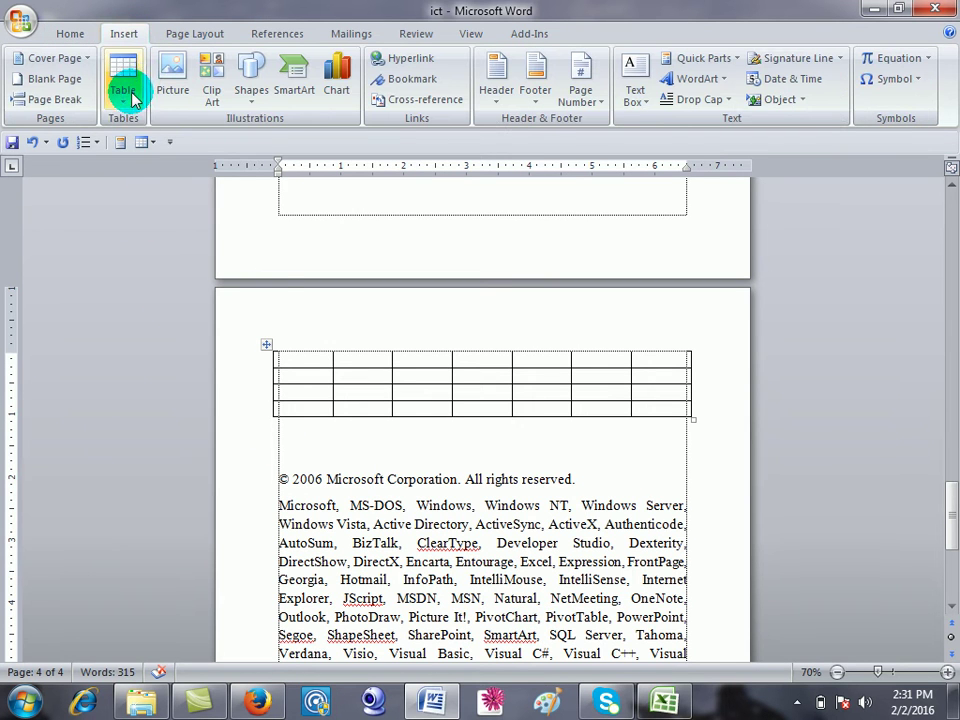
pyautogui.click(133, 97)
pyautogui.click(146, 287)
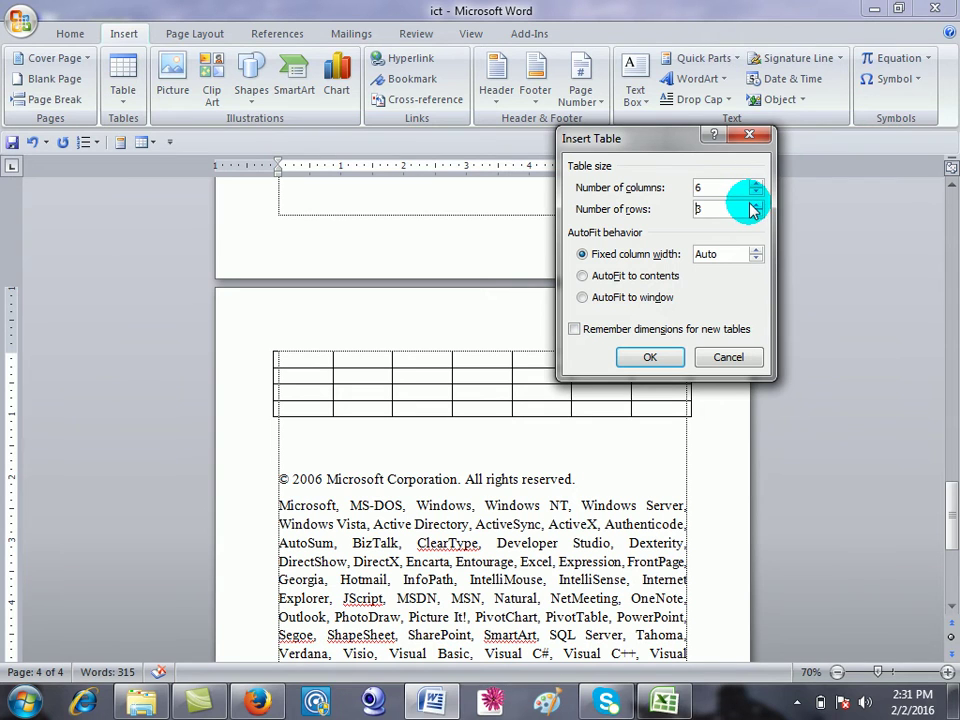
pyautogui.click(756, 204)
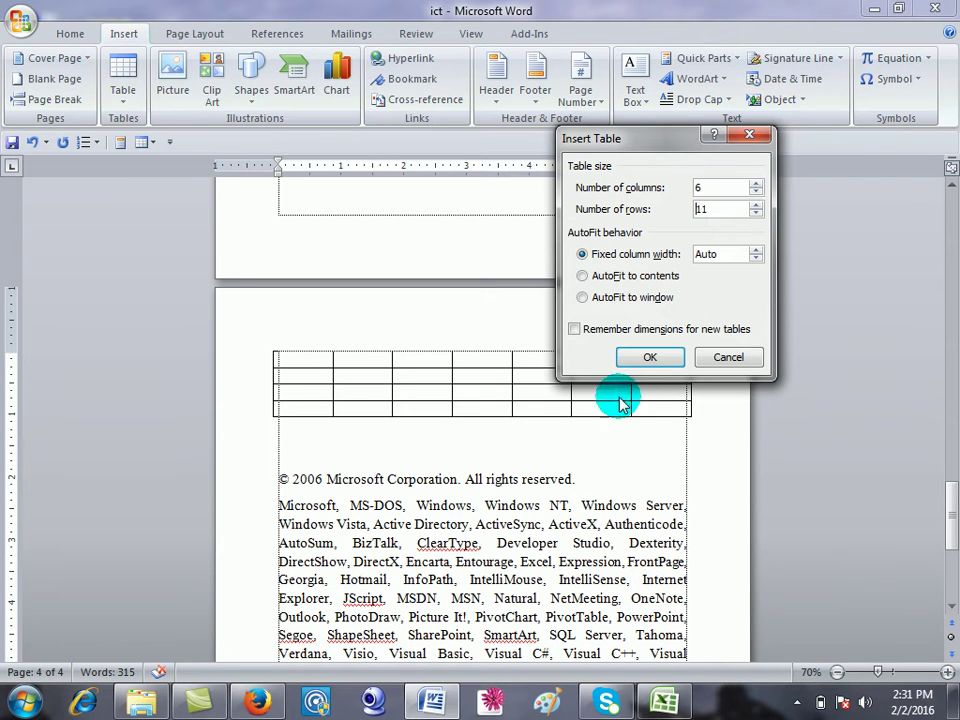
pyautogui.click(650, 358)
pyautogui.scroll(-4, 373, 454)
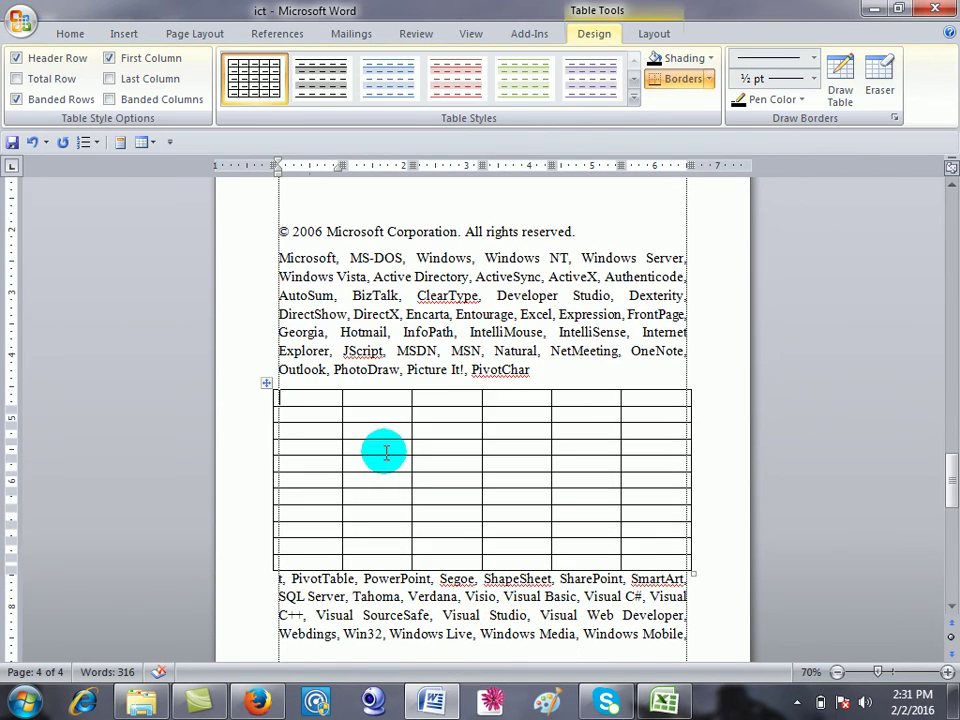
pyautogui.click(121, 31)
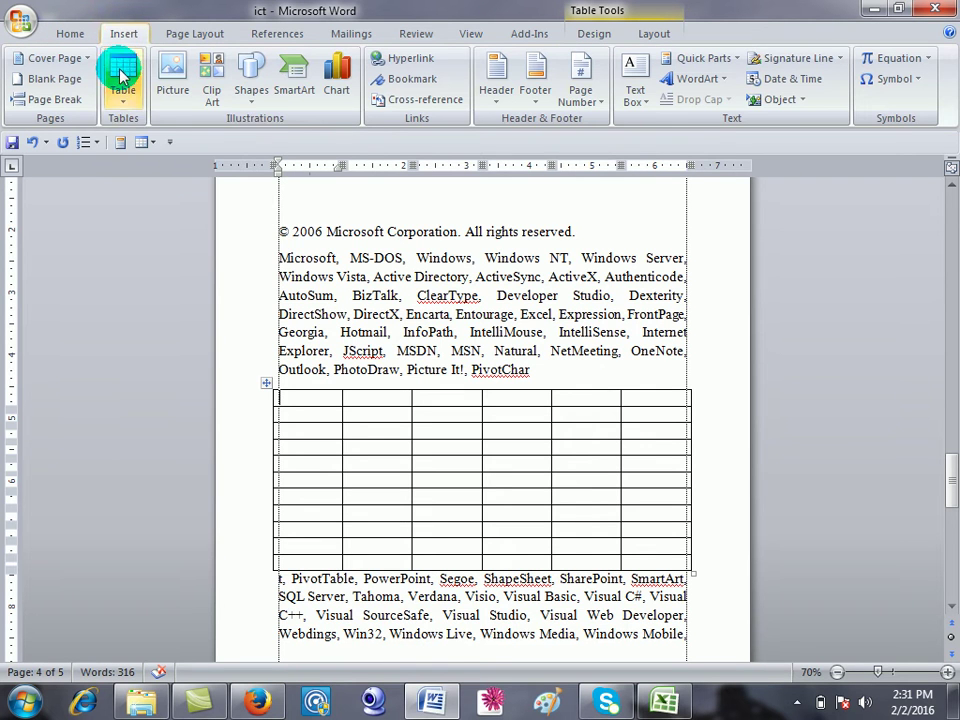
pyautogui.click(122, 80)
# Draw a table below the trademark paragraph, split into 2 rows and 3 columns.
pyautogui.click(165, 309)
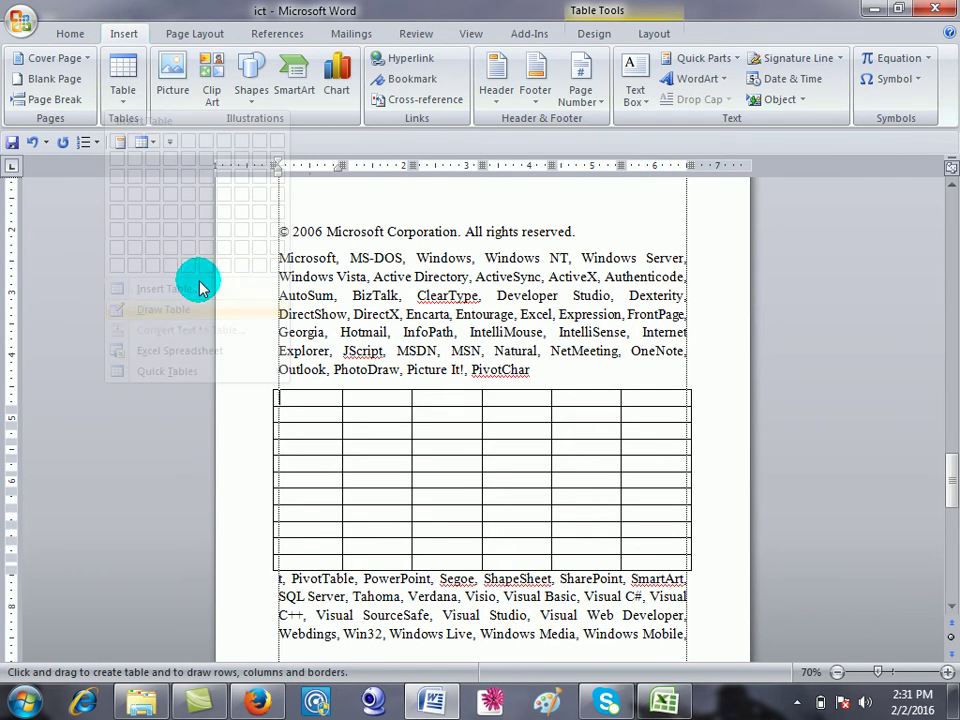
pyautogui.scroll(-3, 482, 375)
pyautogui.scroll(-3, 474, 570)
pyautogui.scroll(-3, 474, 570)
pyautogui.moveTo(289, 484); pyautogui.dragTo(713, 602)
pyautogui.moveTo(310, 516); pyautogui.dragTo(560, 514)
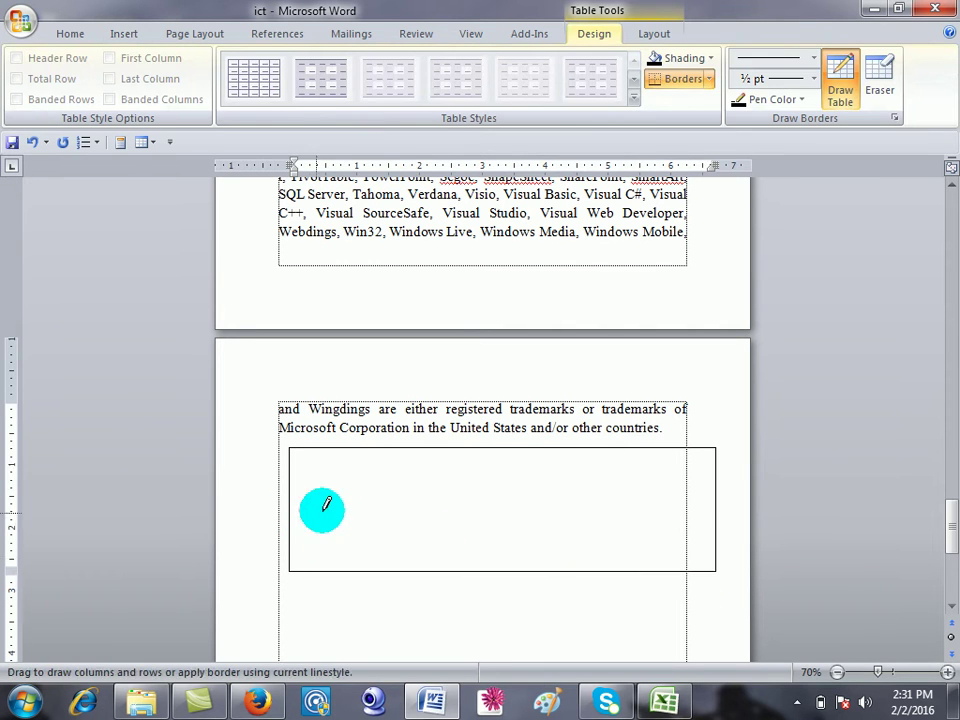
pyautogui.moveTo(557, 448); pyautogui.dragTo(557, 570)
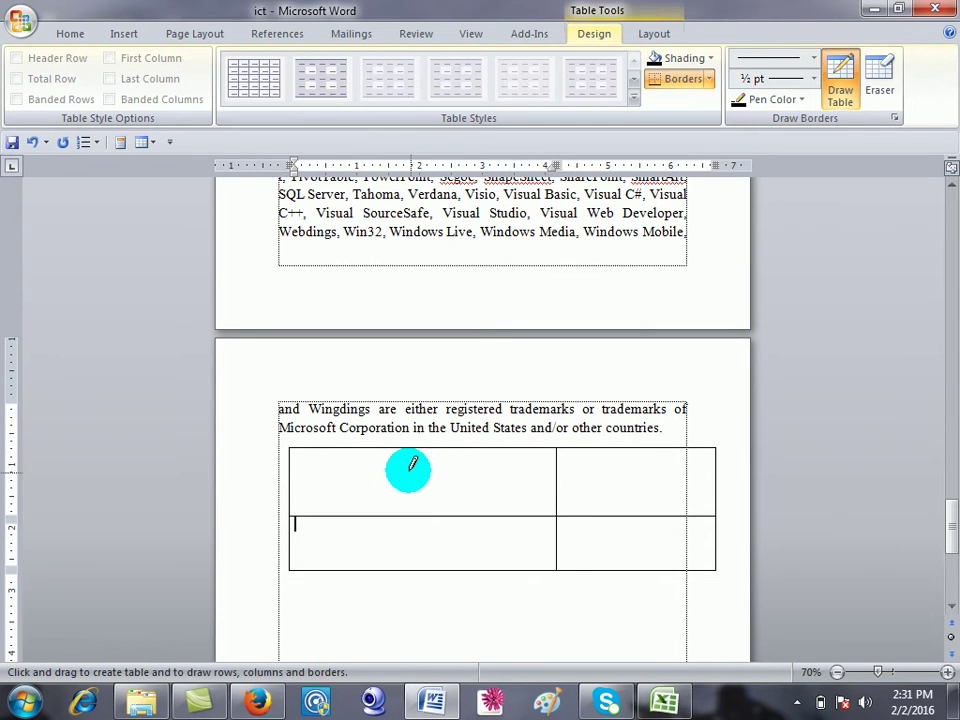
pyautogui.moveTo(410, 448); pyautogui.dragTo(410, 568)
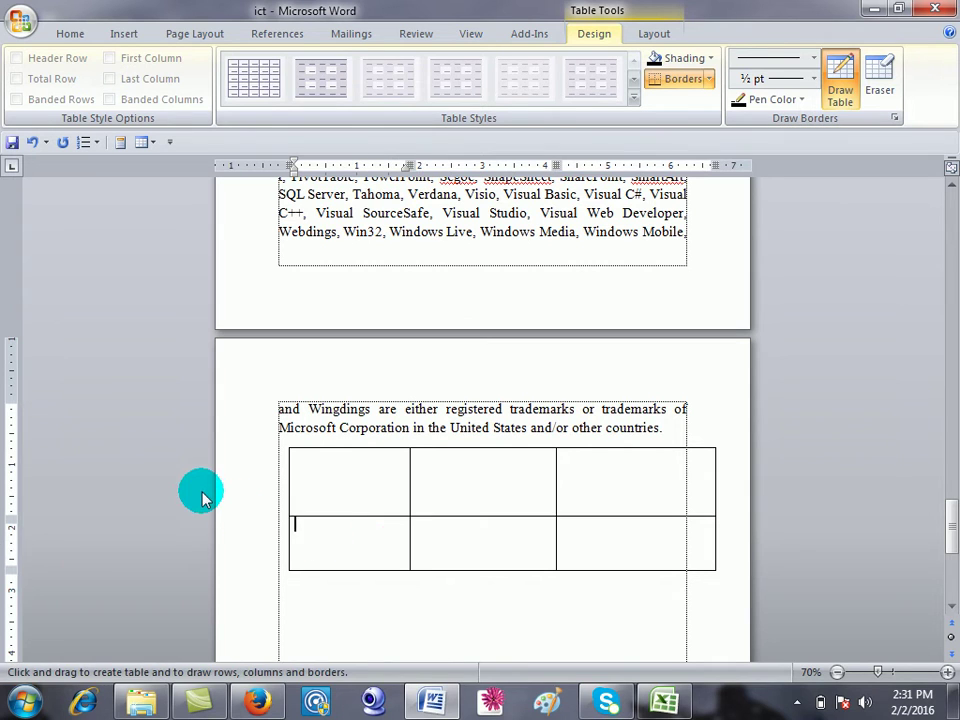
pyautogui.doubleClick(374, 474)
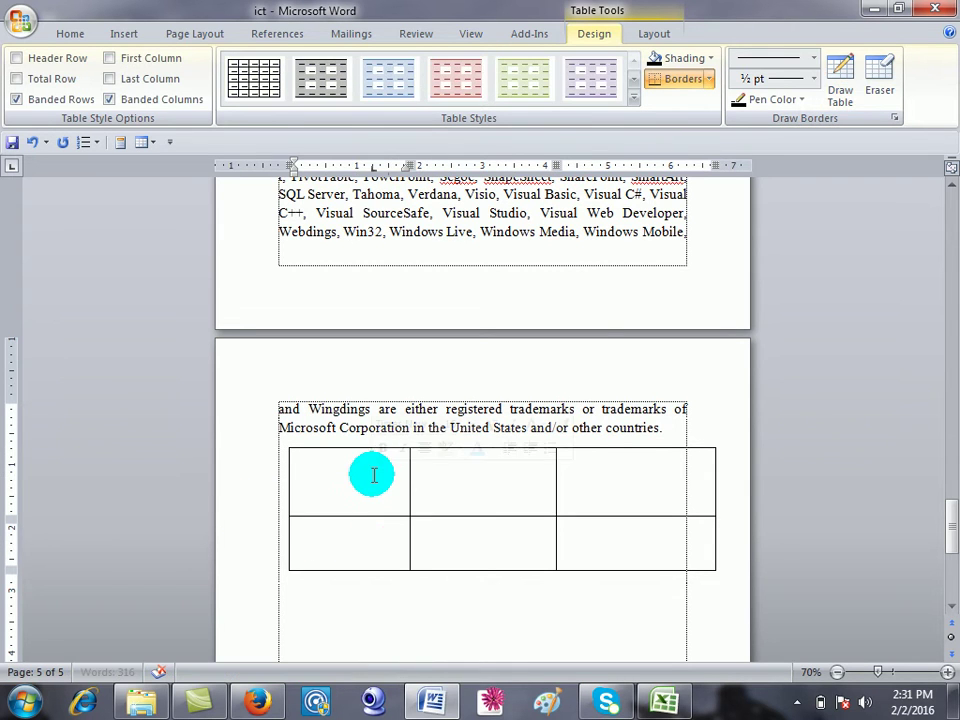
pyautogui.click(414, 448)
pyautogui.scroll(-1, 414, 470)
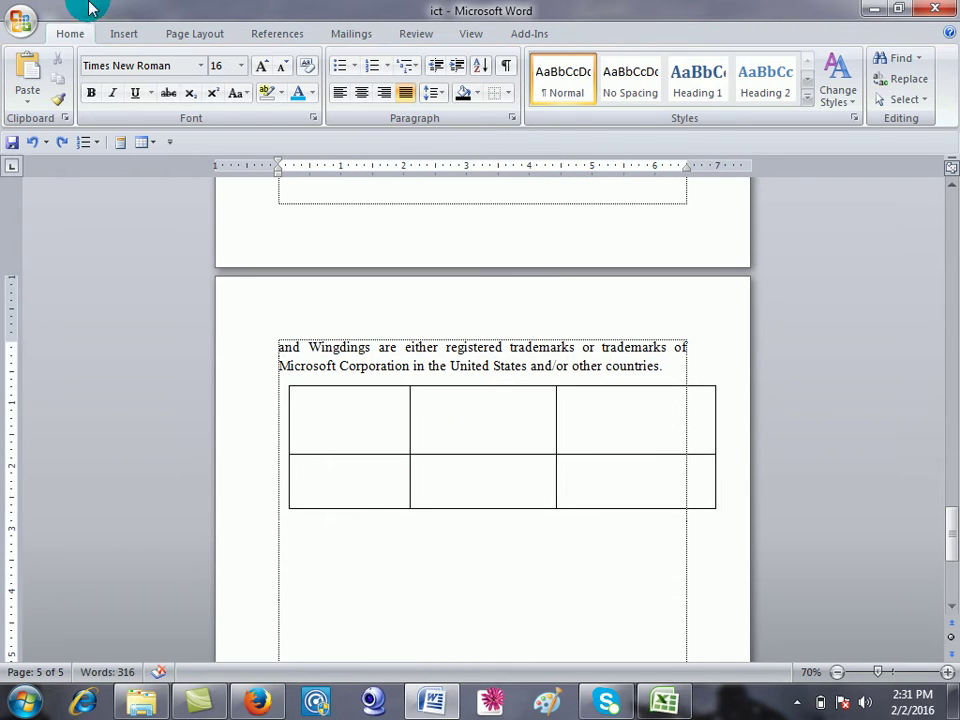
# Insert the With Subheads 2 enrollment quick table.
pyautogui.click(120, 36)
pyautogui.click(125, 100)
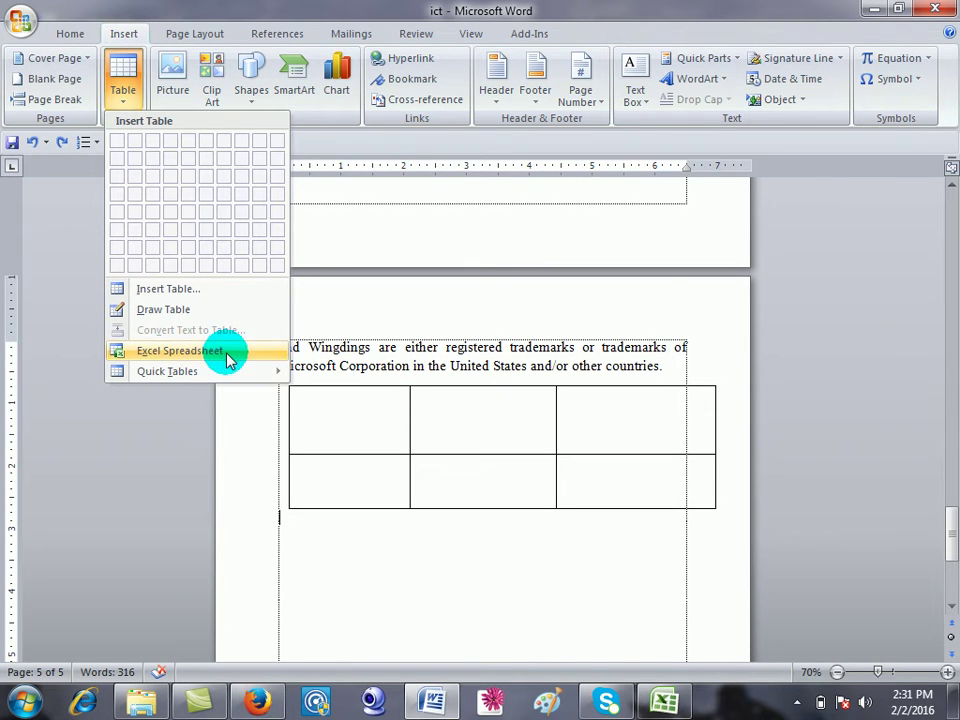
pyautogui.moveTo(189, 373)
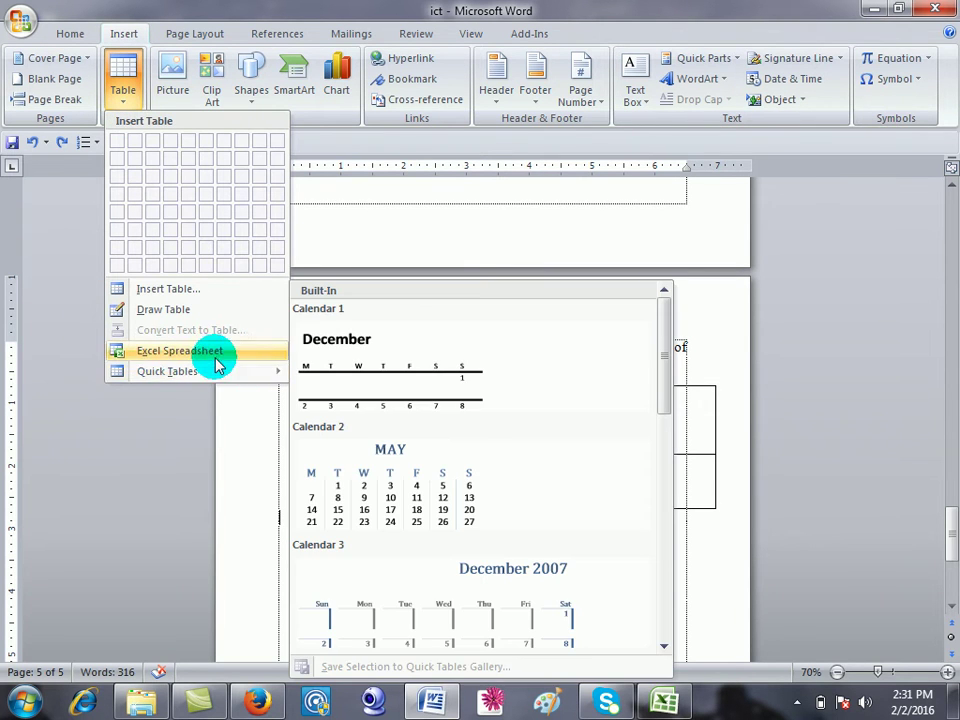
pyautogui.moveTo(276, 369)
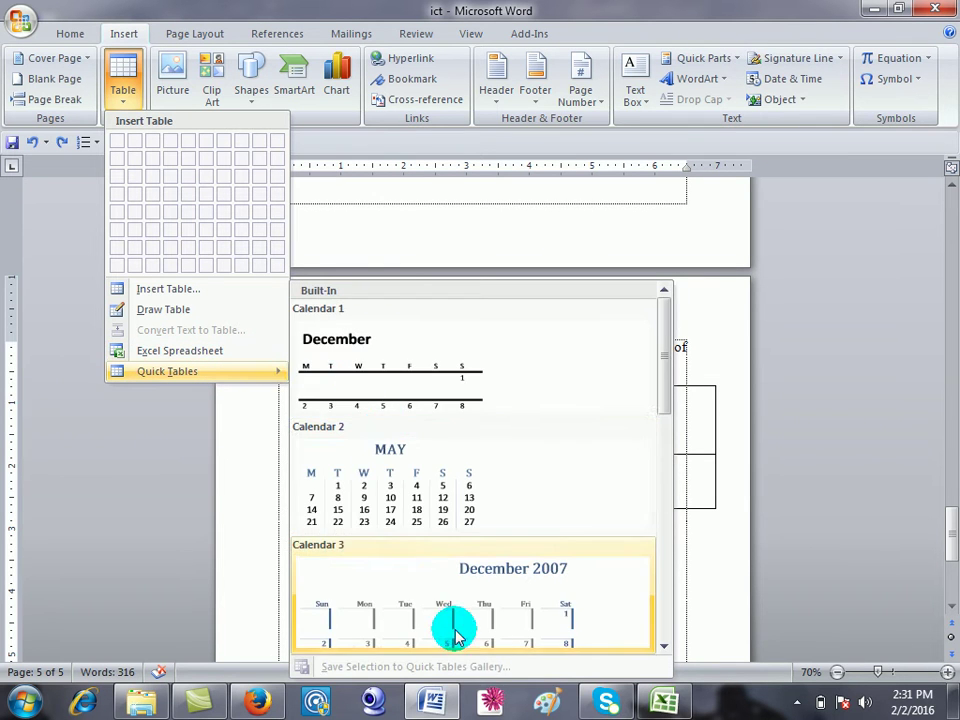
pyautogui.scroll(-5, 453, 636)
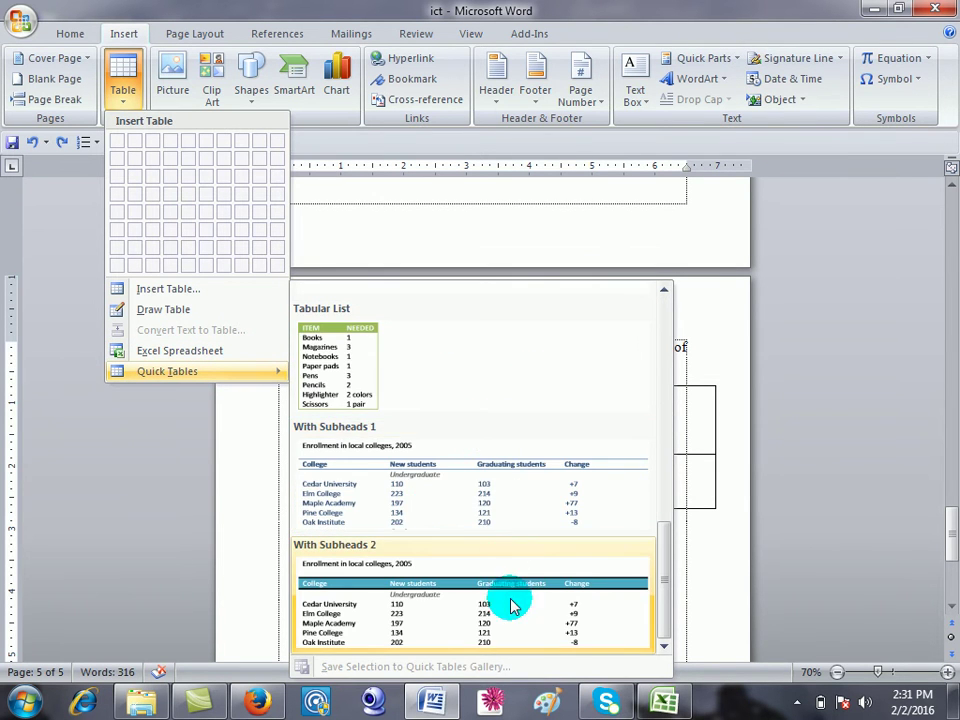
pyautogui.click(489, 620)
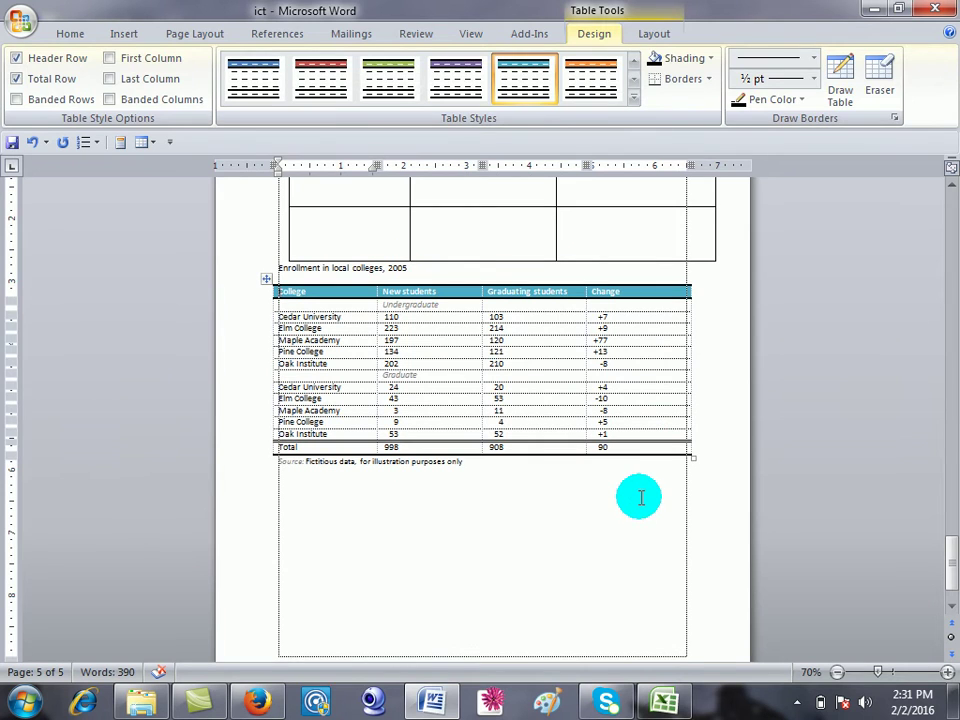
pyautogui.click(450, 615)
# Apply a grey-shaded table style to the hand-drawn table.
pyautogui.click(432, 328)
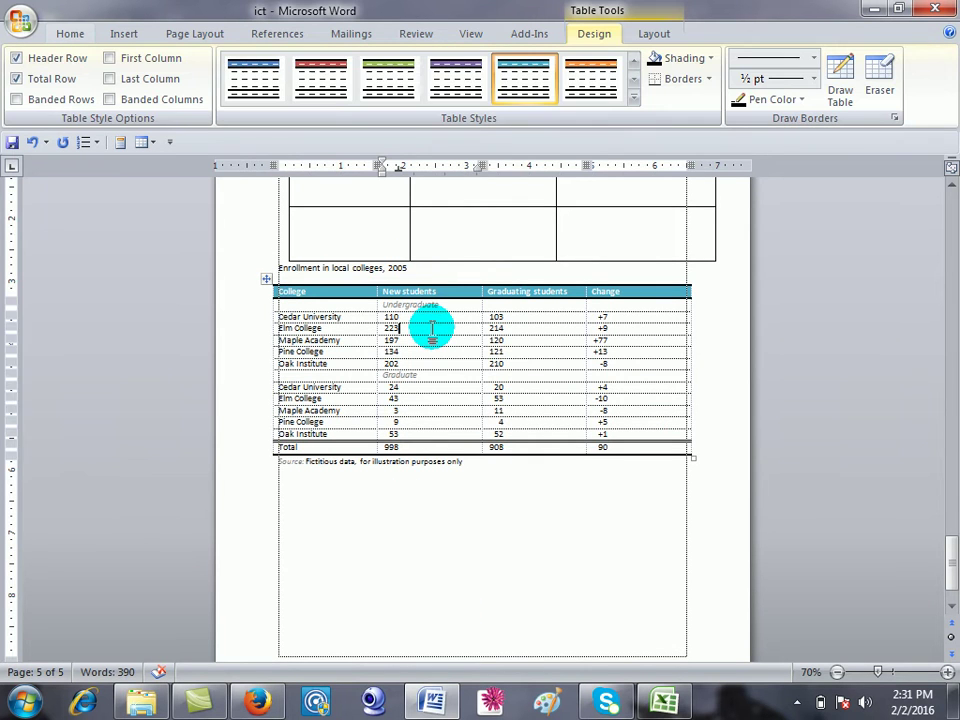
pyautogui.click(437, 225)
pyautogui.scroll(3, 420, 200)
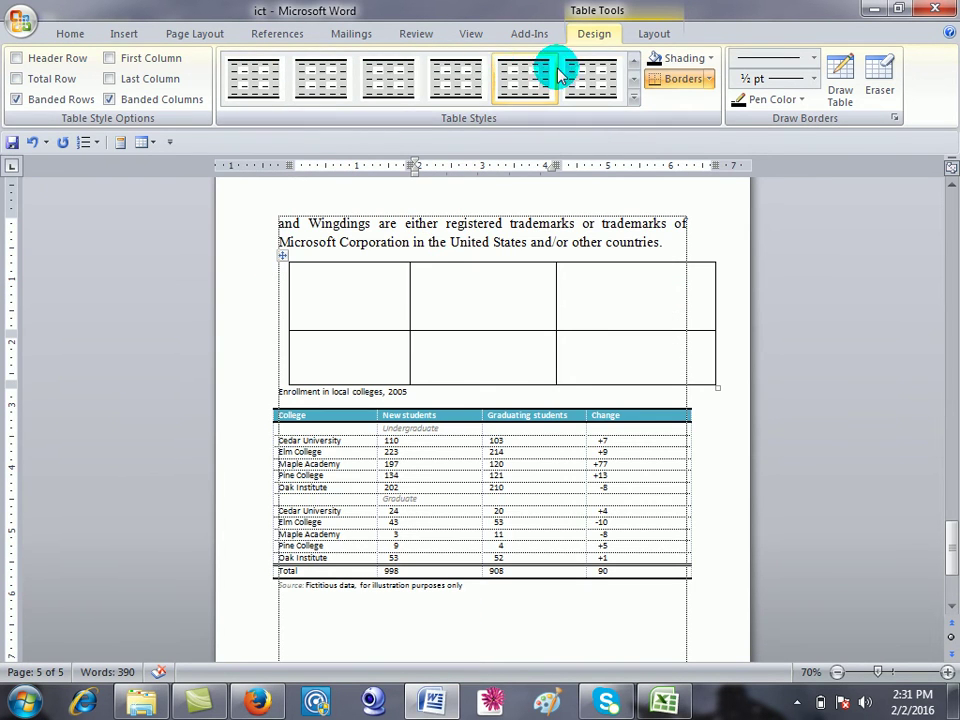
pyautogui.click(398, 77)
pyautogui.scroll(3, 460, 228)
pyautogui.scroll(3, 460, 230)
pyautogui.scroll(-2, 480, 311)
# Give the six-column table a purple banded style and shade one cell green.
pyautogui.click(446, 81)
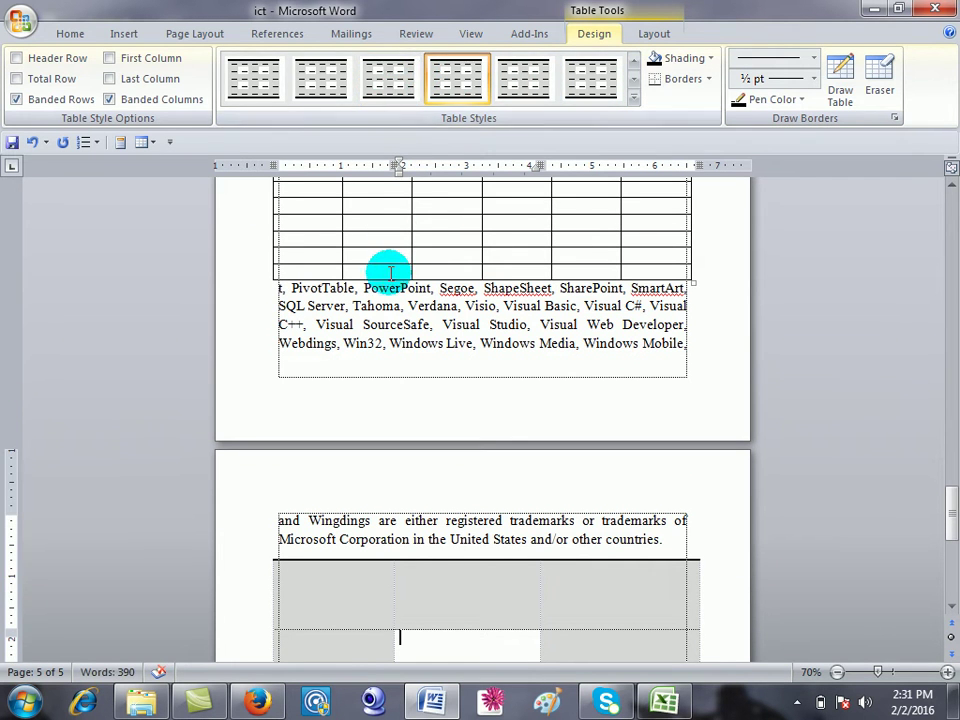
pyautogui.click(386, 214)
pyautogui.click(458, 81)
pyautogui.click(592, 80)
pyautogui.click(705, 58)
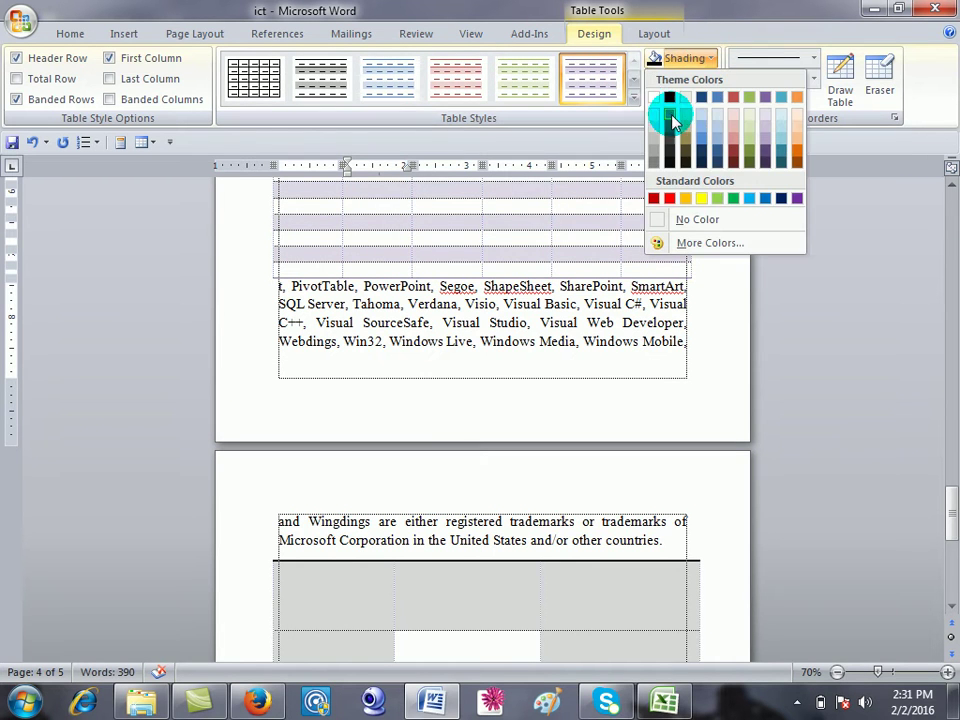
pyautogui.click(735, 198)
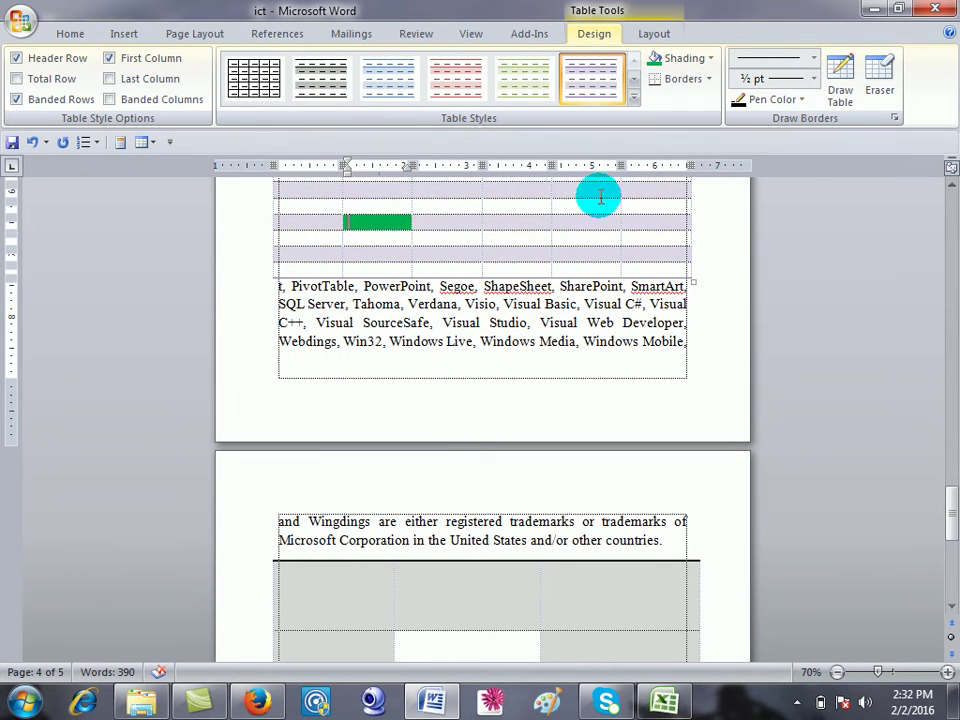
# Erase the inner row borders of the six-column table's fifth column, making one tall cell.
pyautogui.click(841, 84)
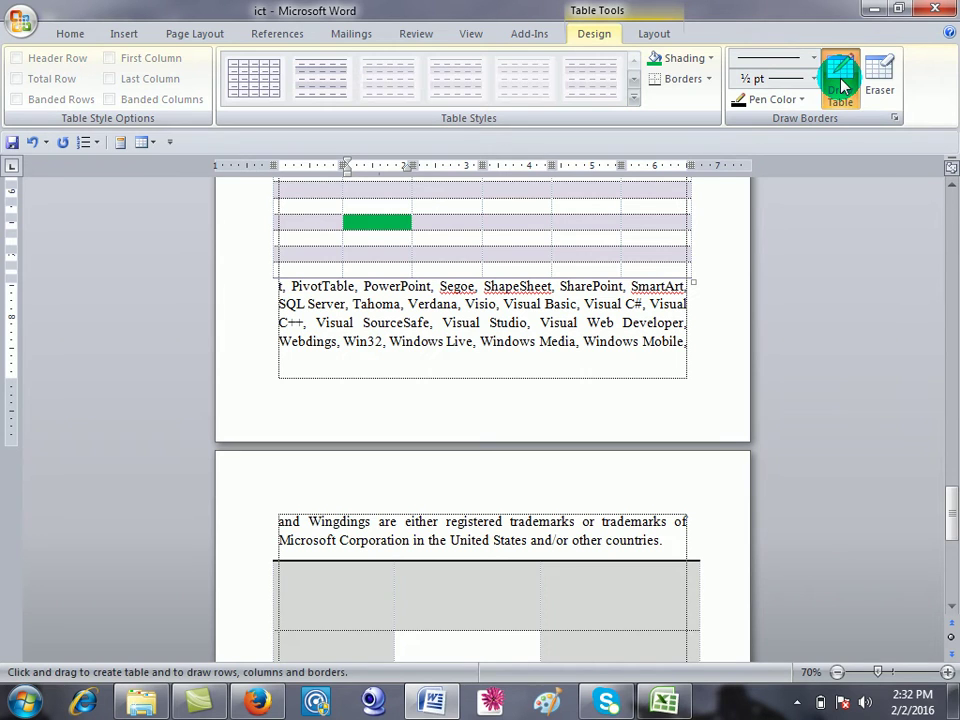
pyautogui.click(884, 70)
pyautogui.scroll(3, 514, 294)
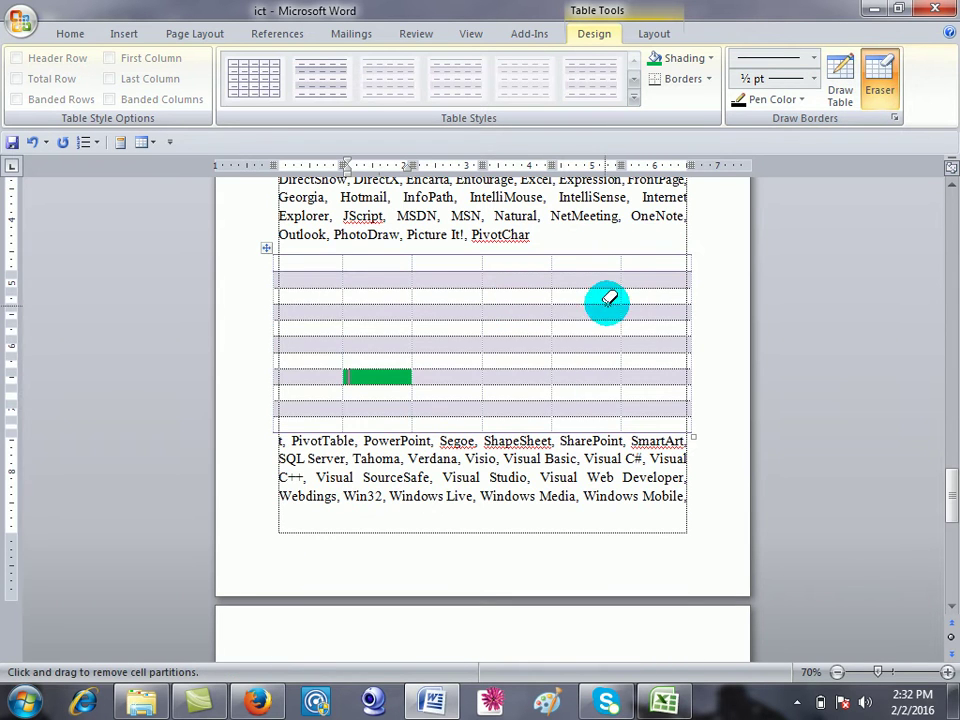
pyautogui.moveTo(600, 265); pyautogui.dragTo(617, 429)
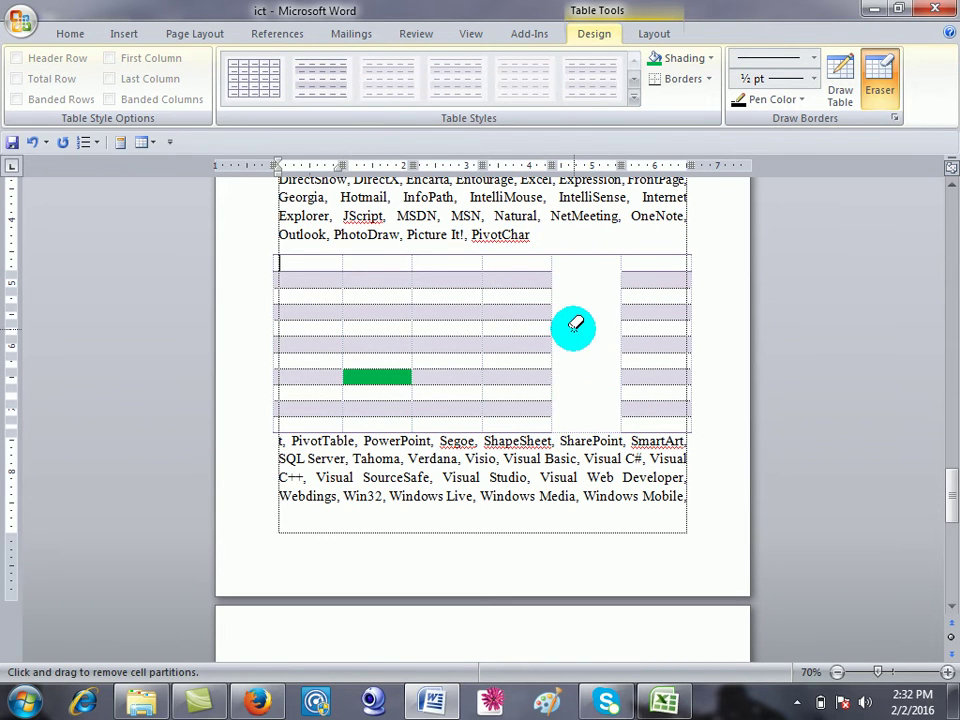
pyautogui.press('Escape')
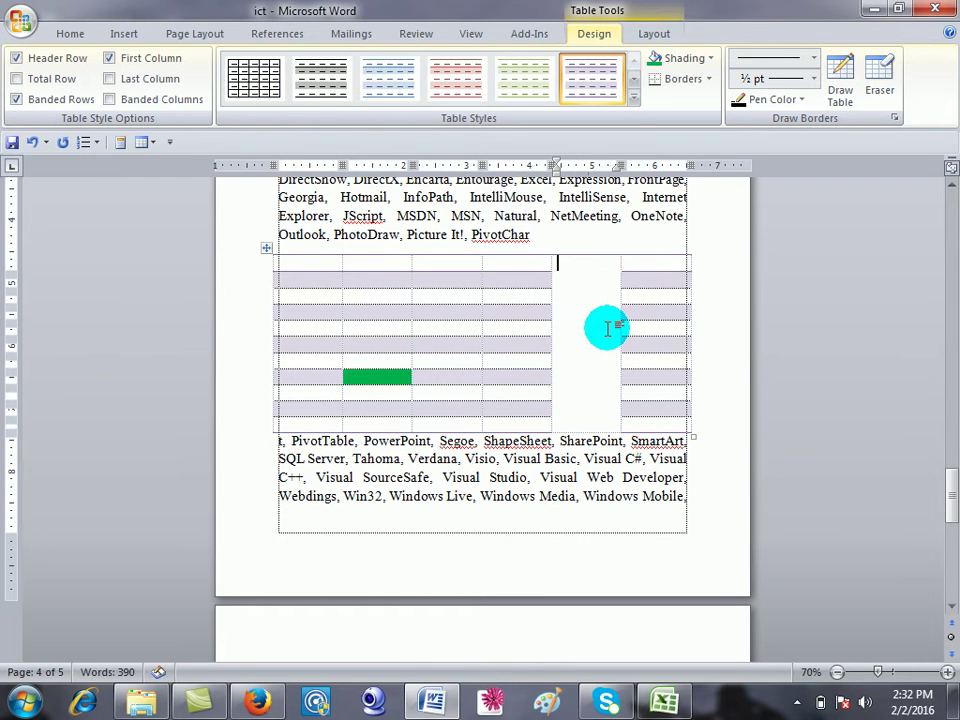
pyautogui.click(141, 36)
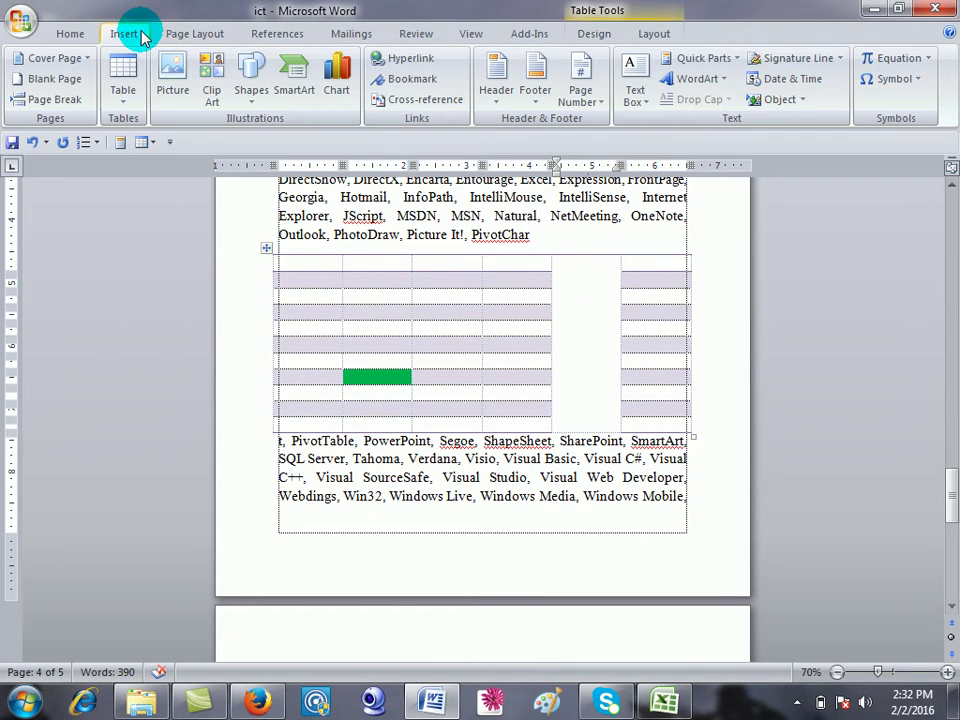
# Insert the Untitled picture from the Desktop below the enrollment table's source note.
pyautogui.click(497, 542)
pyautogui.scroll(-3, 482, 568)
pyautogui.scroll(-3, 471, 593)
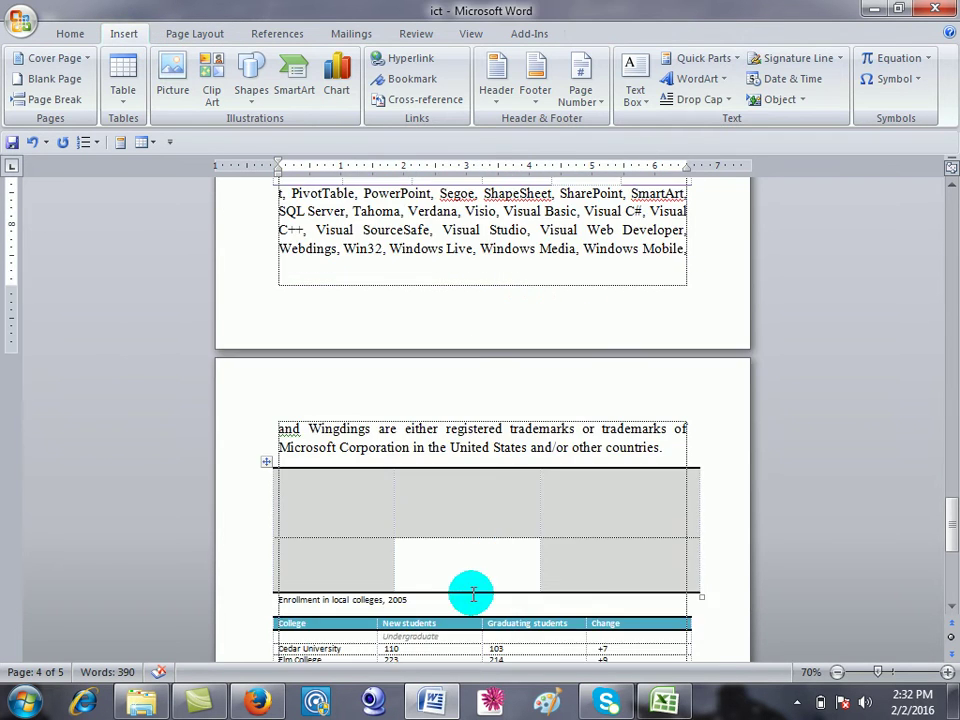
pyautogui.scroll(-6, 471, 590)
pyautogui.click(471, 590)
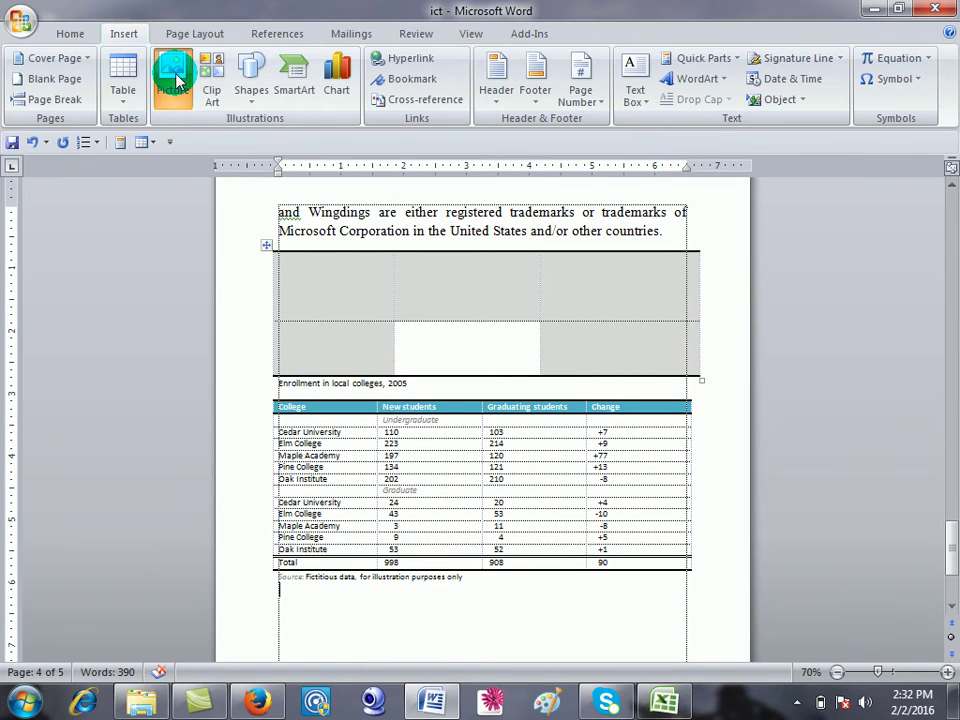
pyautogui.click(177, 80)
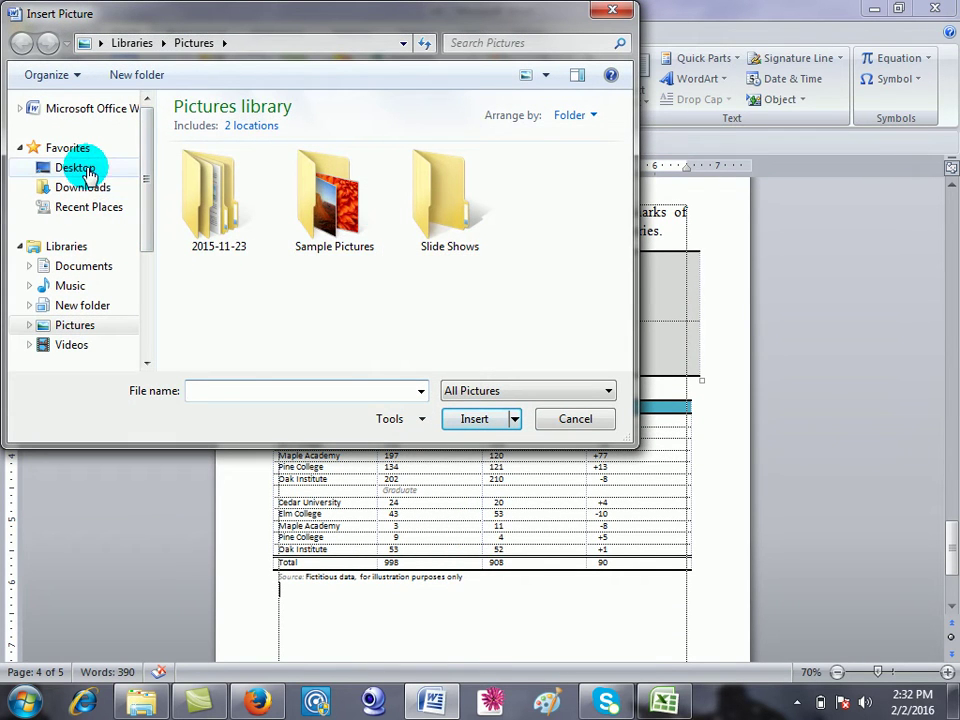
pyautogui.click(88, 173)
pyautogui.scroll(-1, 621, 274)
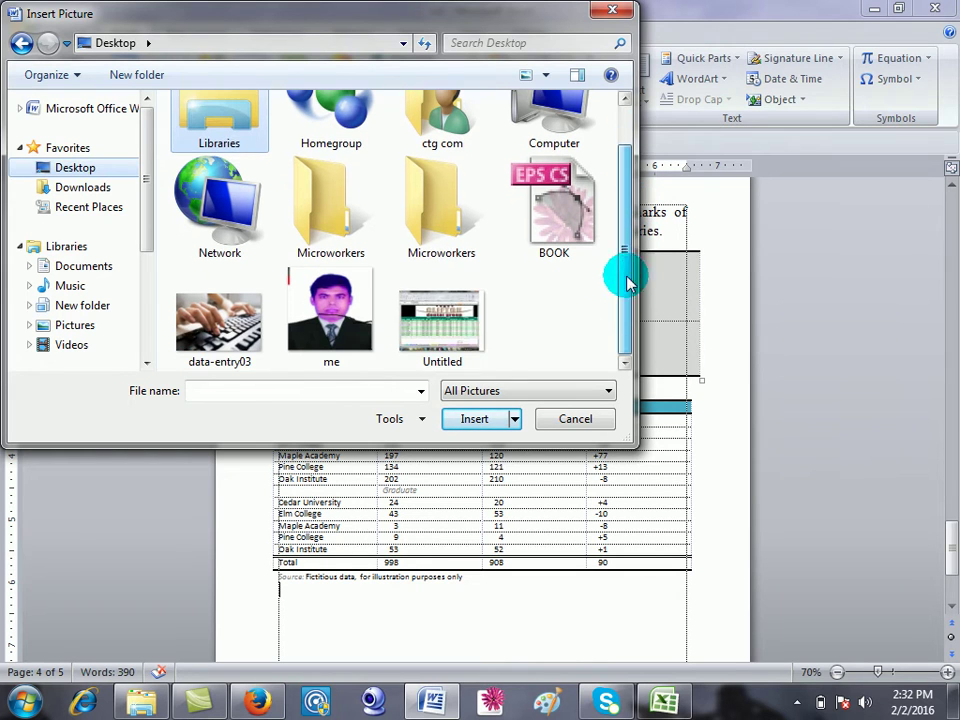
pyautogui.click(433, 323)
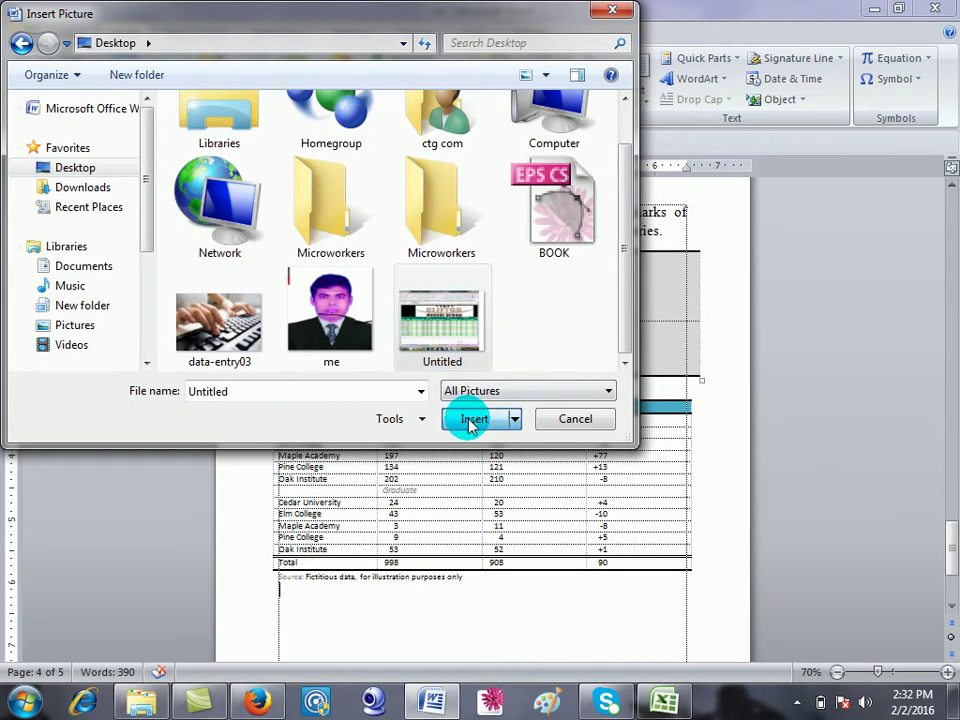
pyautogui.click(474, 418)
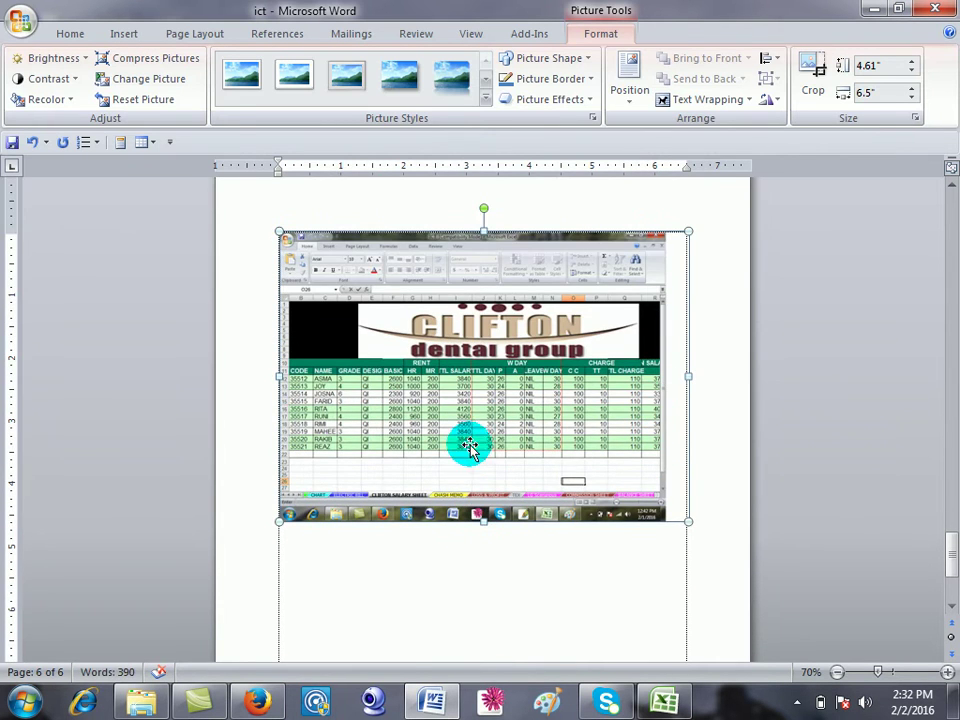
# Check the brightness and contrast presets unchanged, then recolor the screenshot to Grayscale.
pyautogui.click(55, 60)
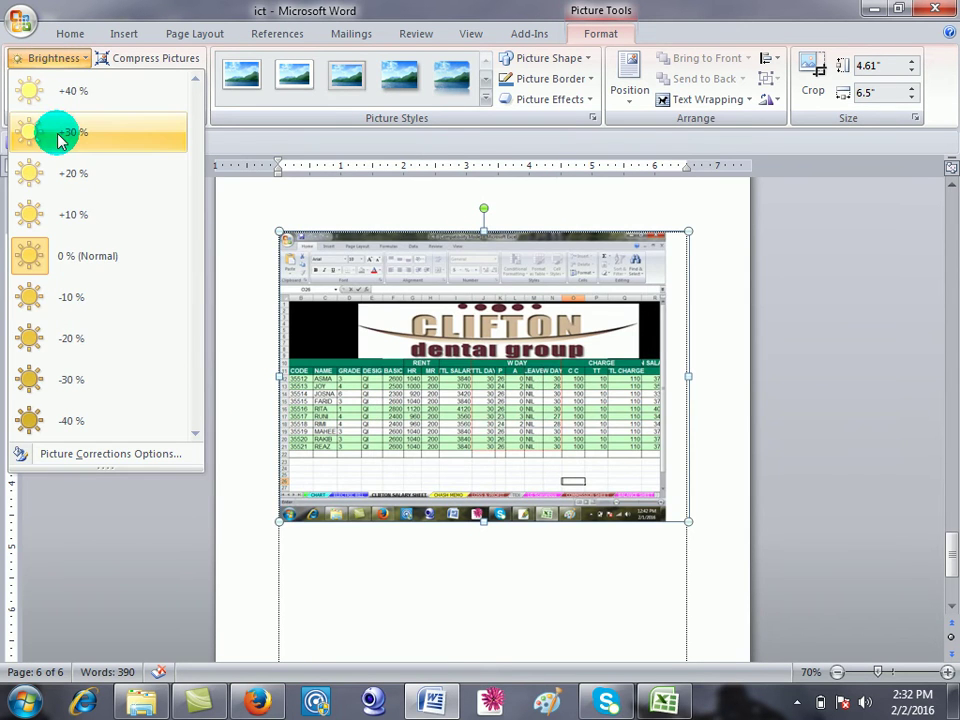
pyautogui.click(43, 58)
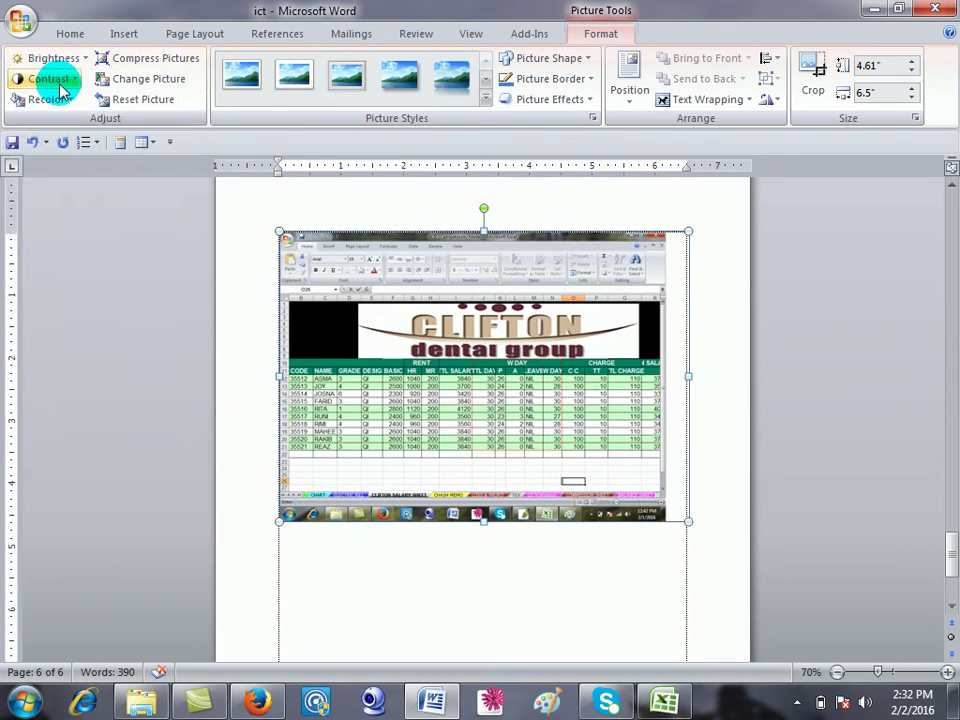
pyautogui.click(47, 79)
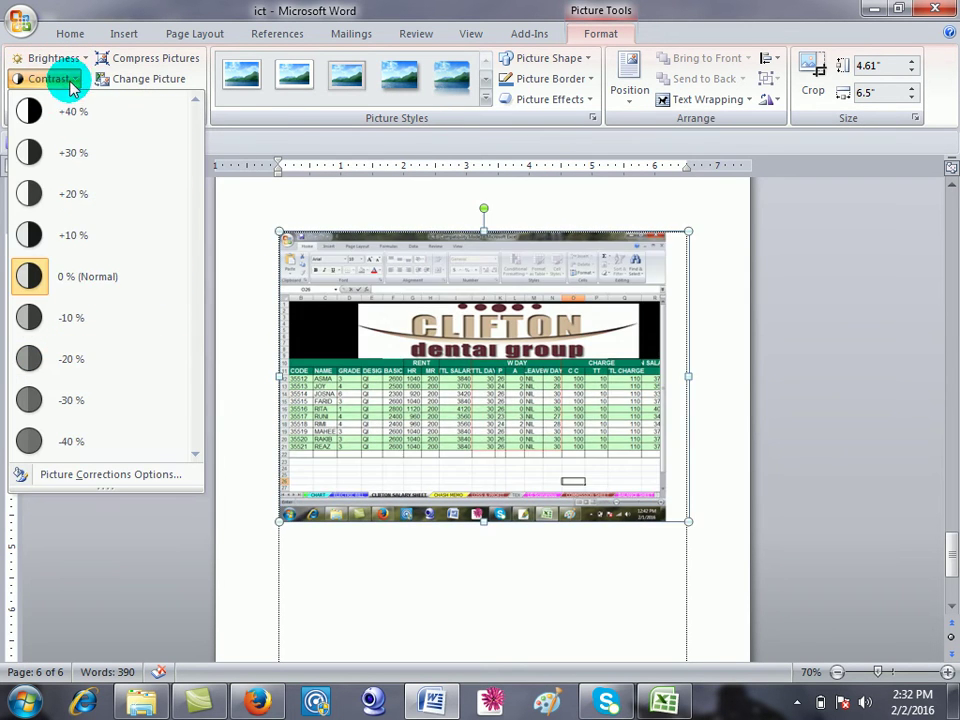
pyautogui.click(45, 79)
pyautogui.click(50, 100)
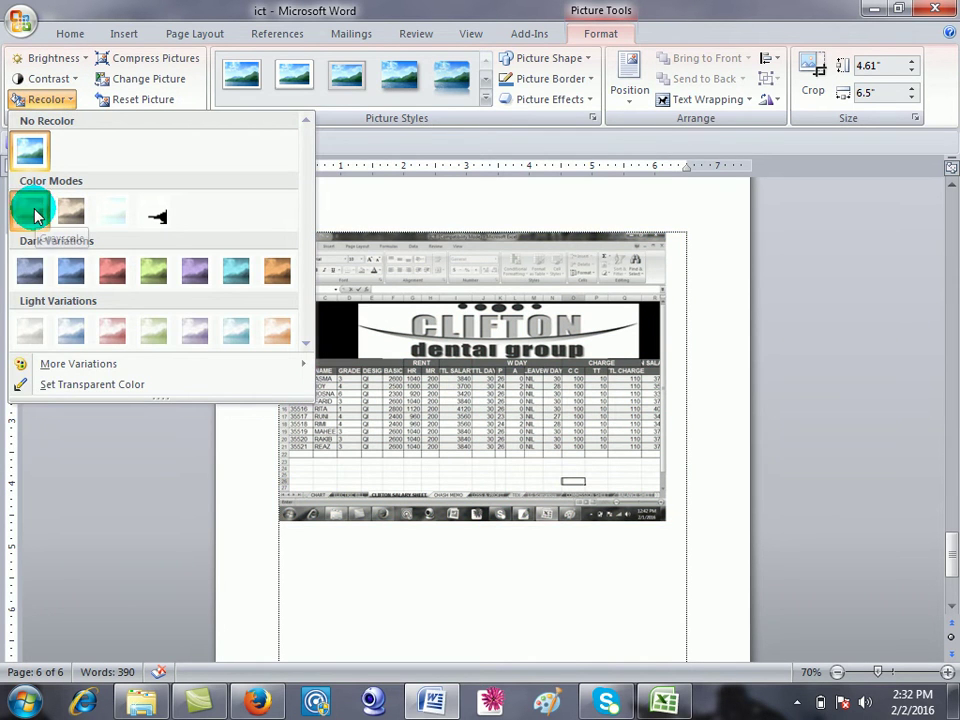
pyautogui.click(34, 215)
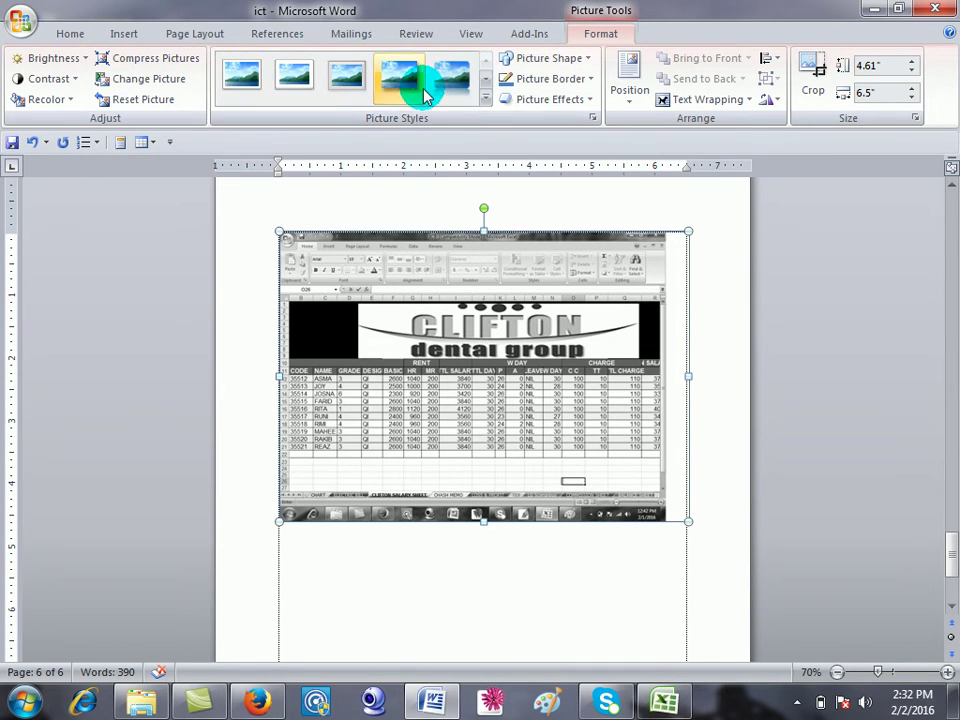
# Apply the thick black-framed picture style to the screenshot.
pyautogui.click(483, 101)
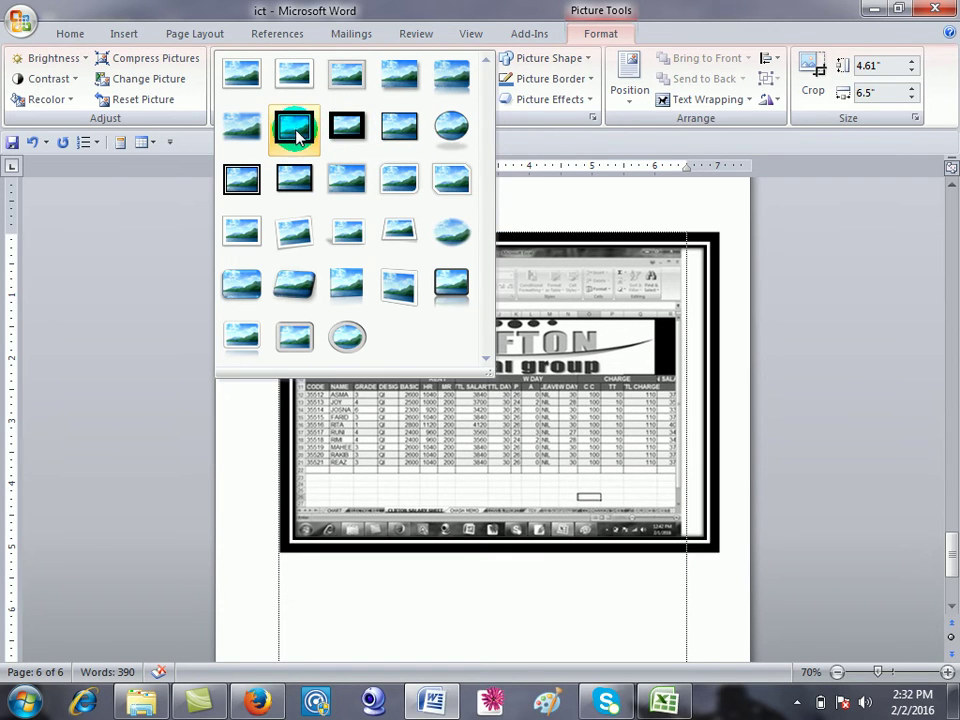
pyautogui.click(300, 178)
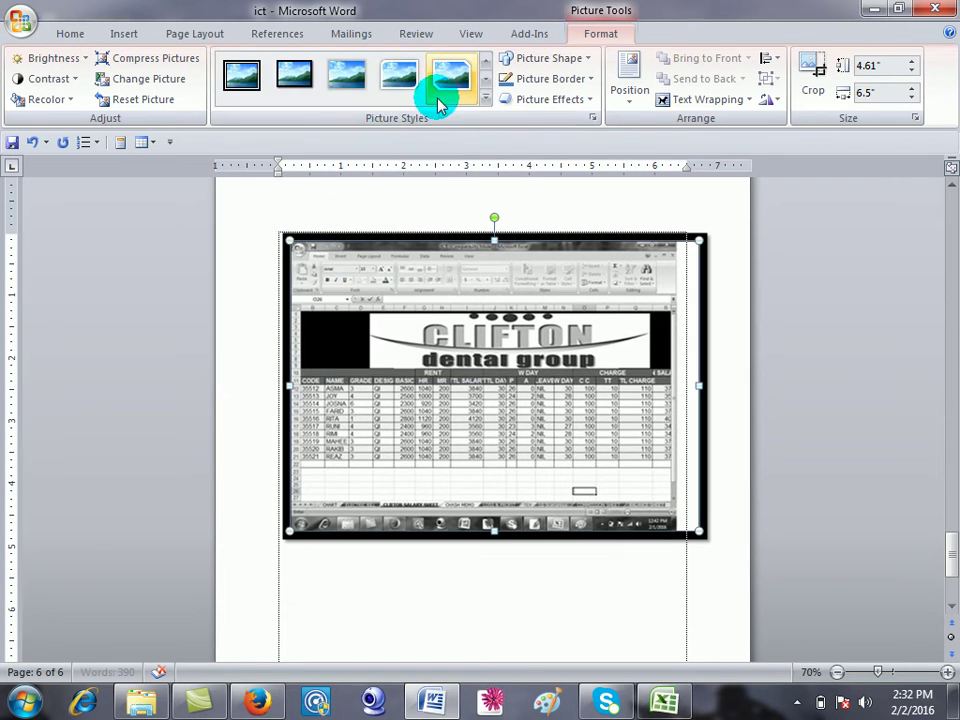
pyautogui.click(556, 62)
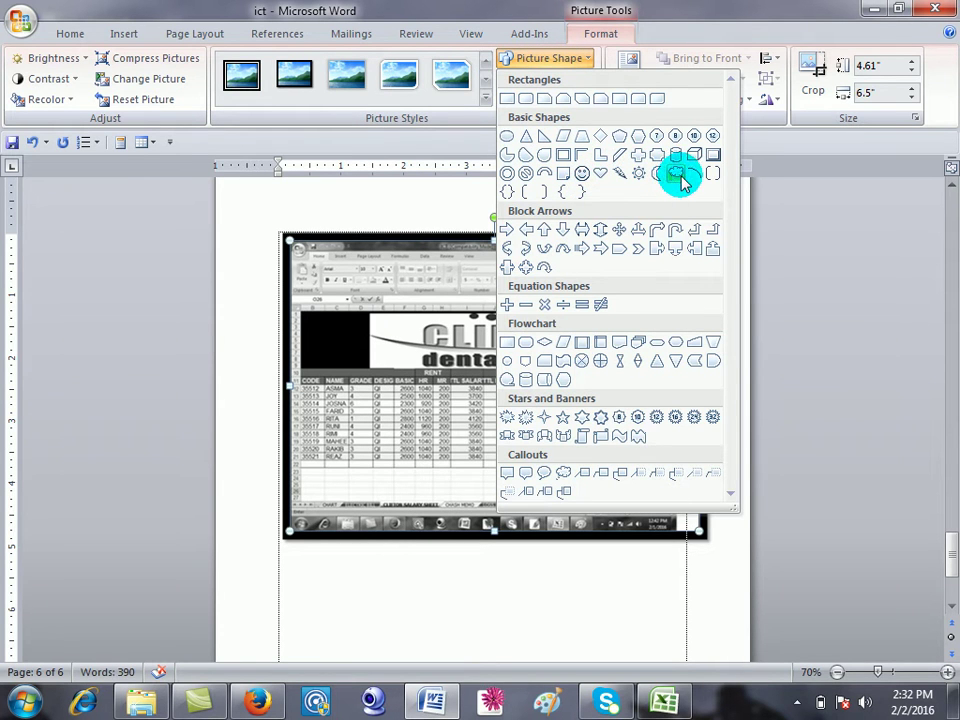
# Reshape the picture into a bevel frame with a red border.
pyautogui.click(714, 156)
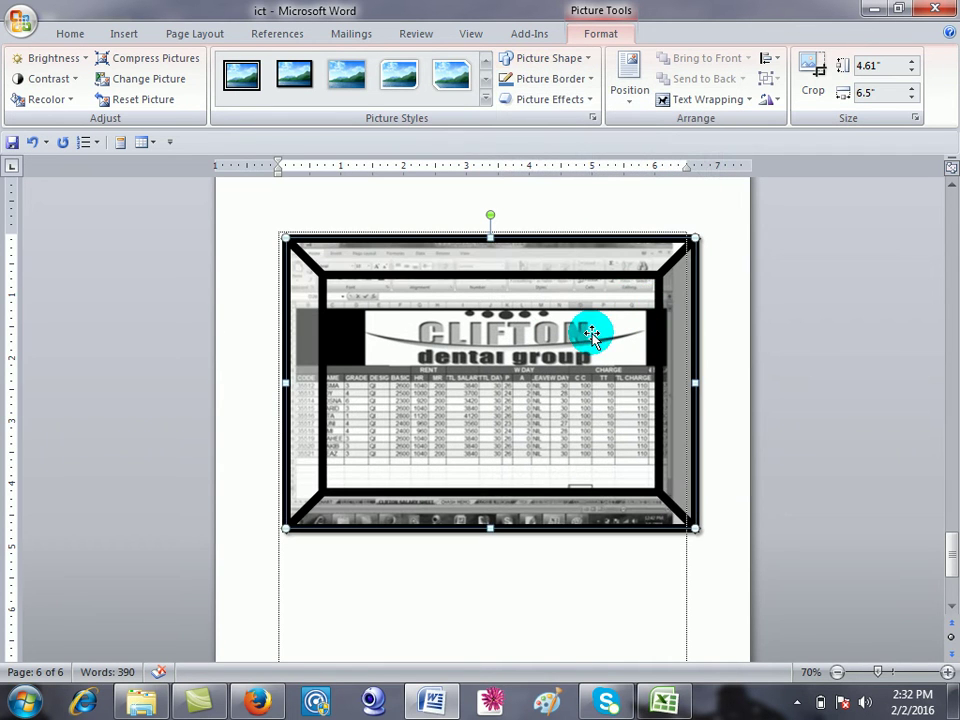
pyautogui.click(580, 80)
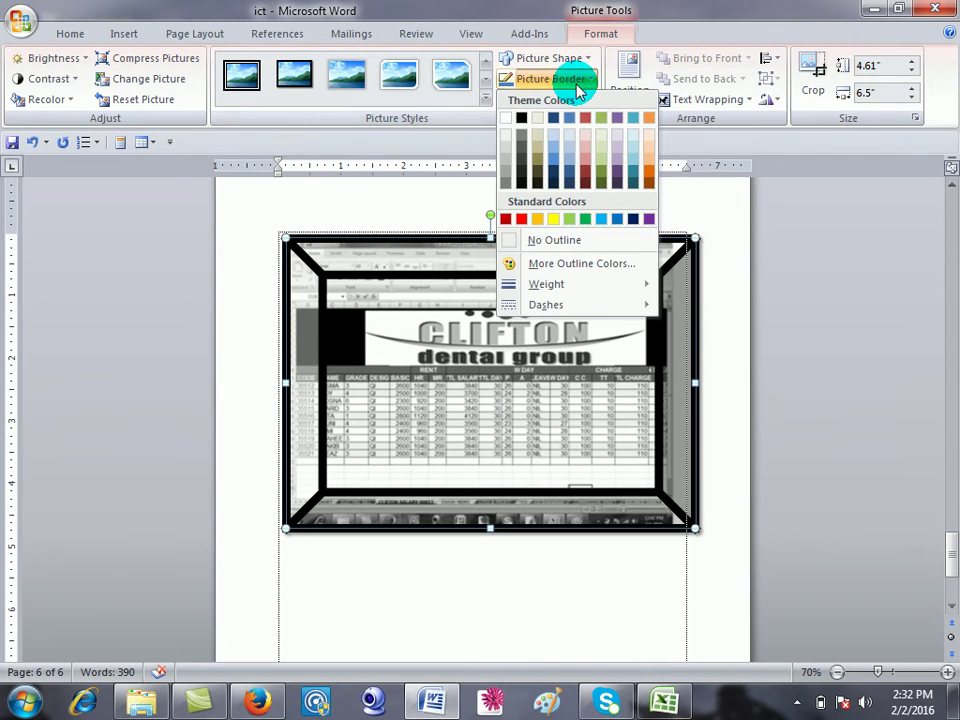
pyautogui.click(521, 219)
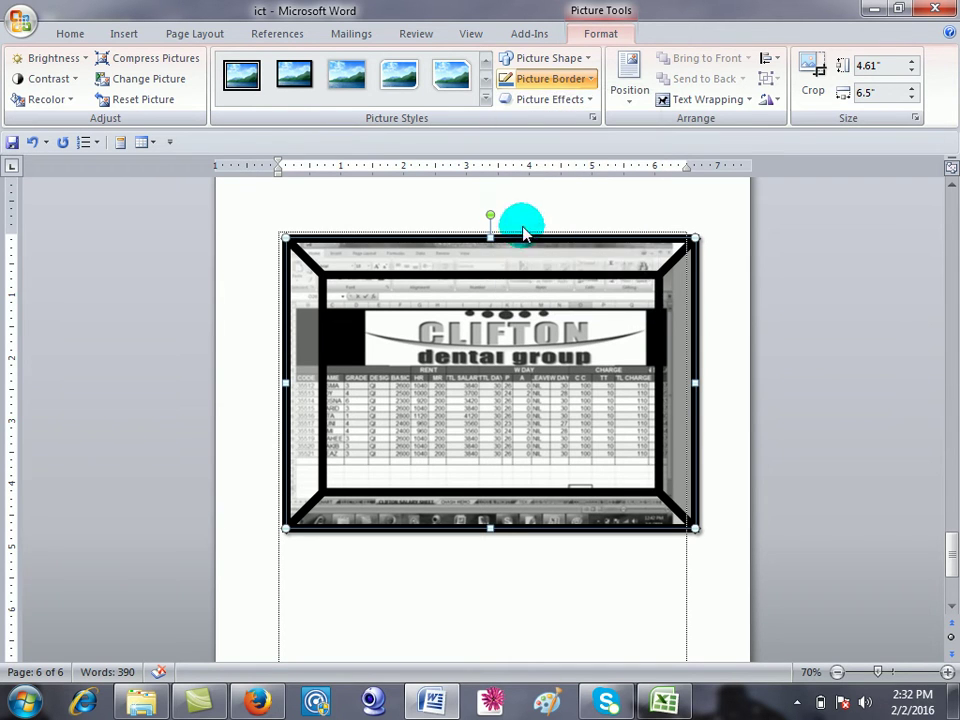
# Add 25 Point soft edges to the screenshot and shrink it toward its top-left corner.
pyautogui.click(527, 99)
pyautogui.moveTo(550, 179)
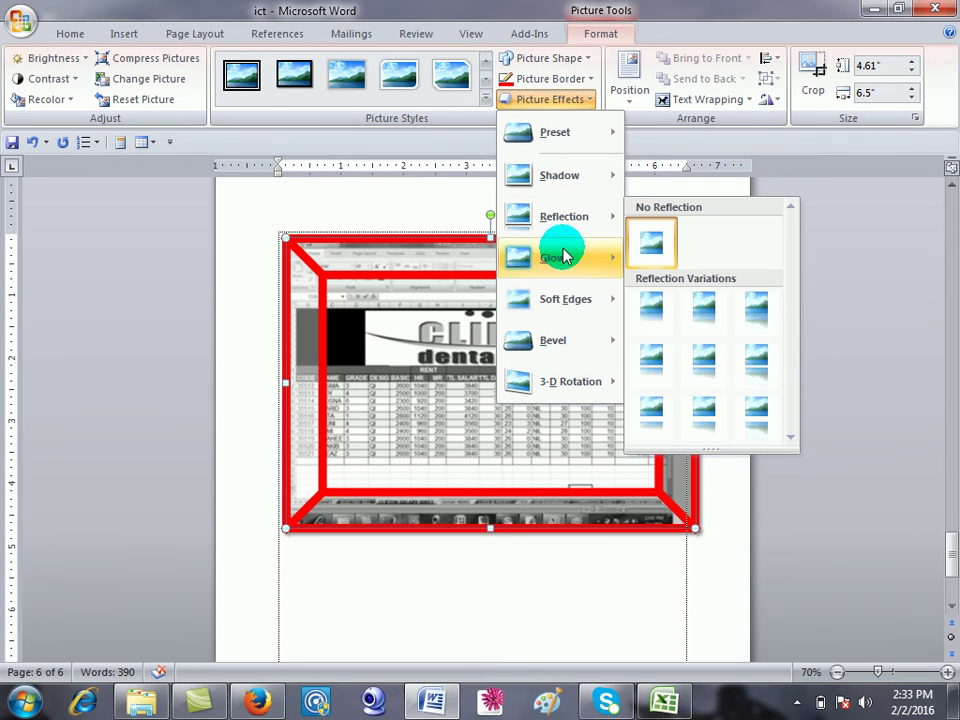
pyautogui.moveTo(565, 262)
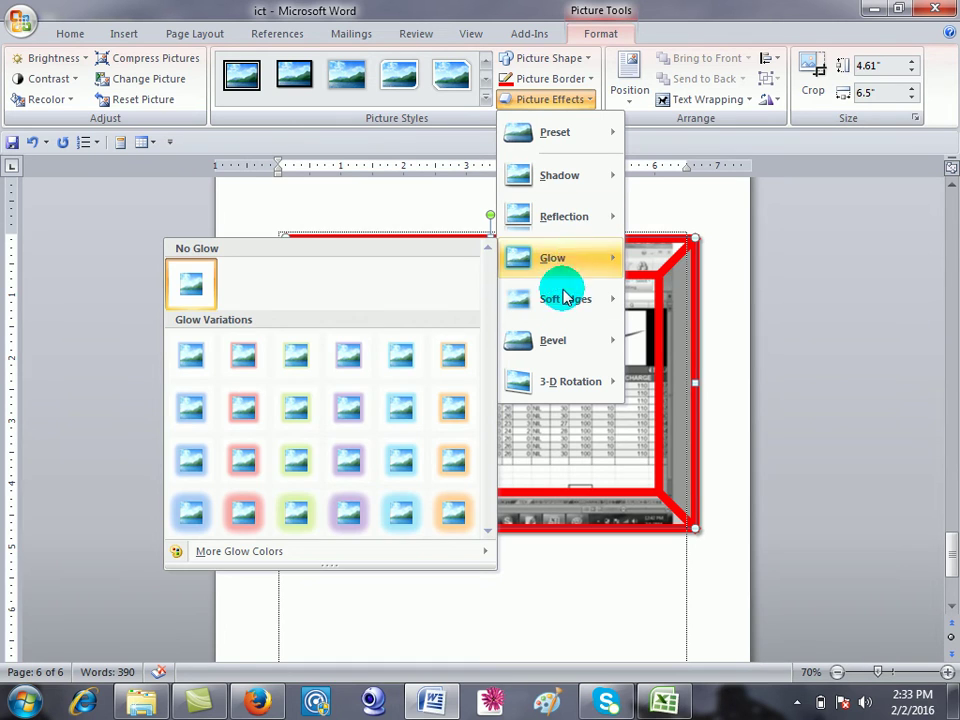
pyautogui.moveTo(600, 300)
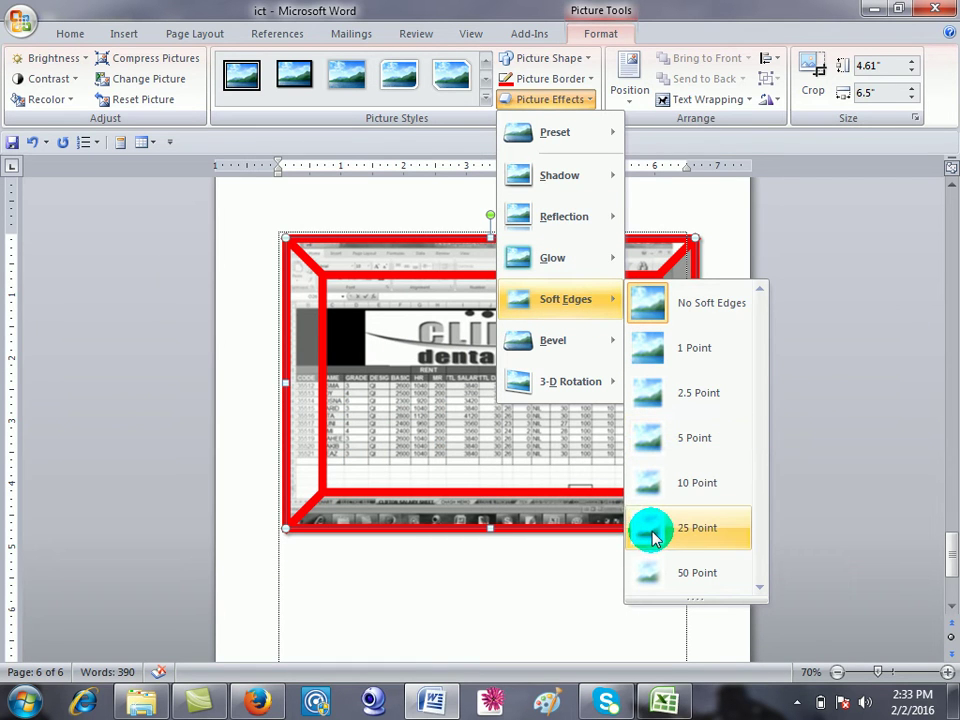
pyautogui.click(652, 537)
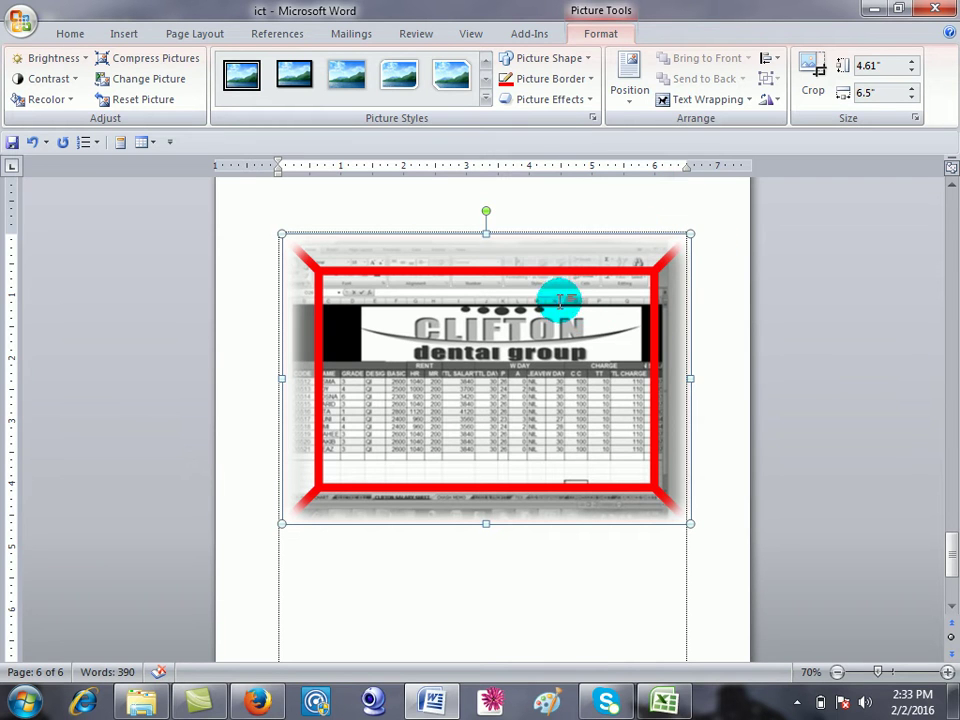
pyautogui.moveTo(684, 522); pyautogui.dragTo(403, 293)
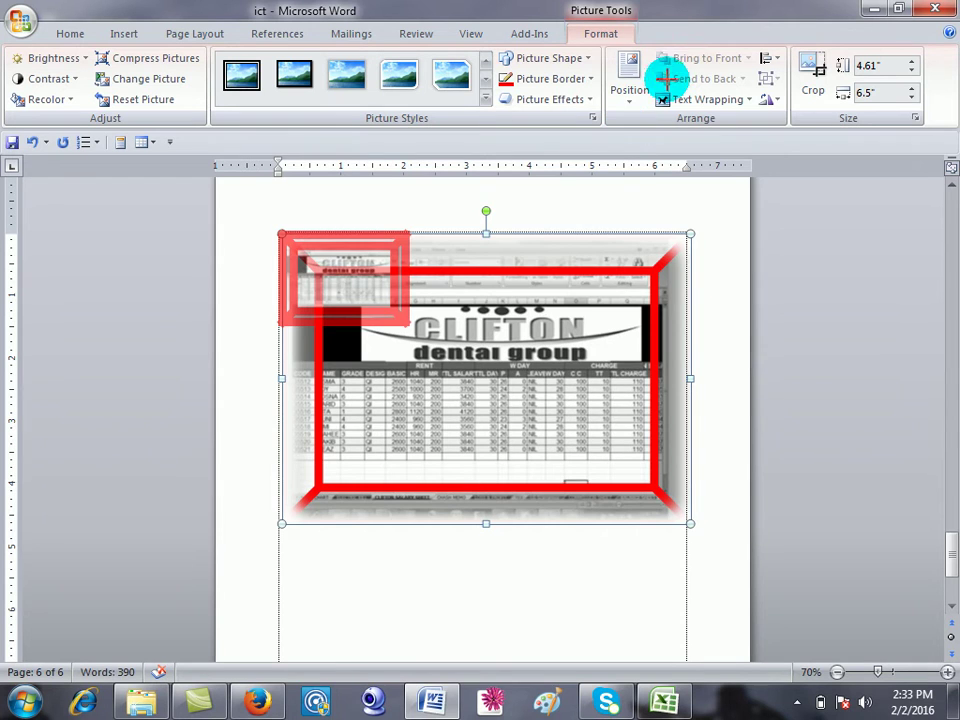
# Position the shrunken screenshot in the middle centre of the page with text wrapping.
pyautogui.click(626, 64)
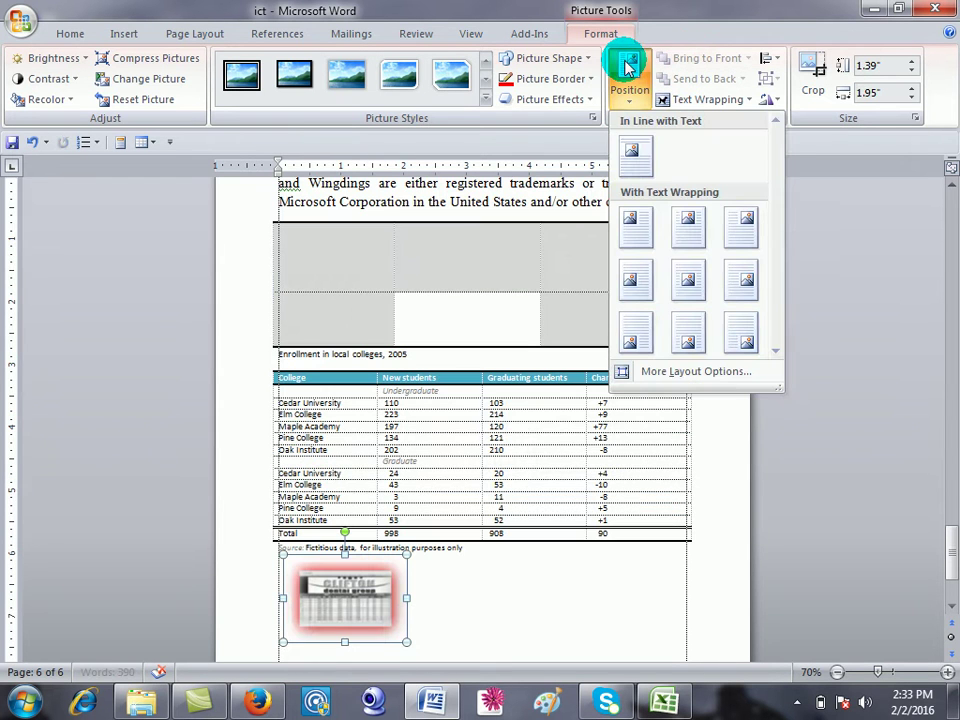
pyautogui.click(690, 286)
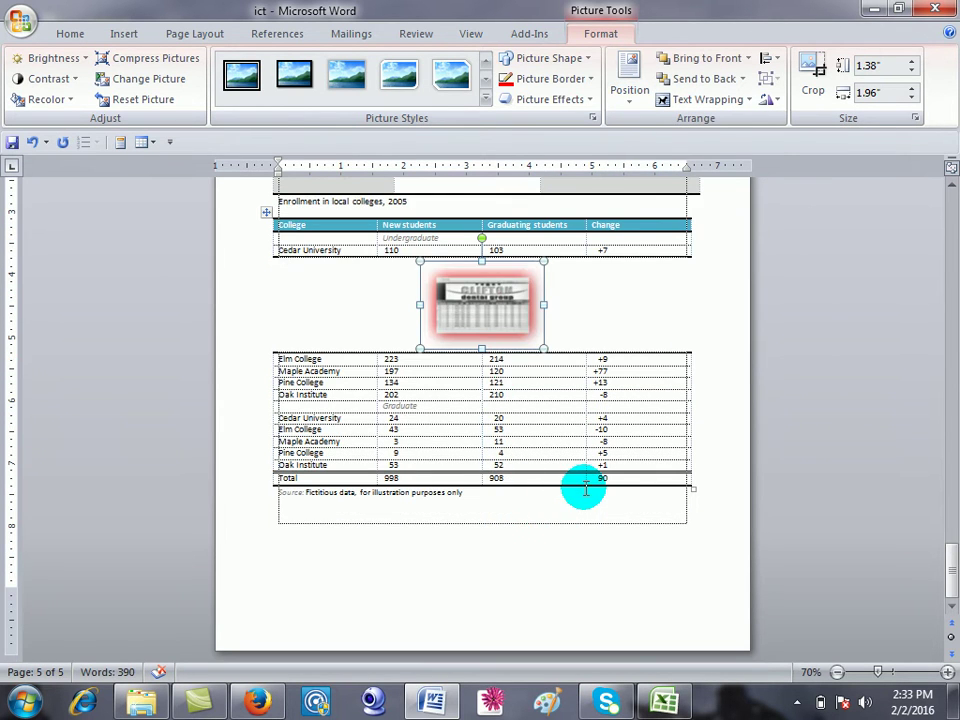
pyautogui.click(585, 489)
# Select the whole document with Ctrl+A and delete all its contents.
pyautogui.hotkey('ctrl', 'a')
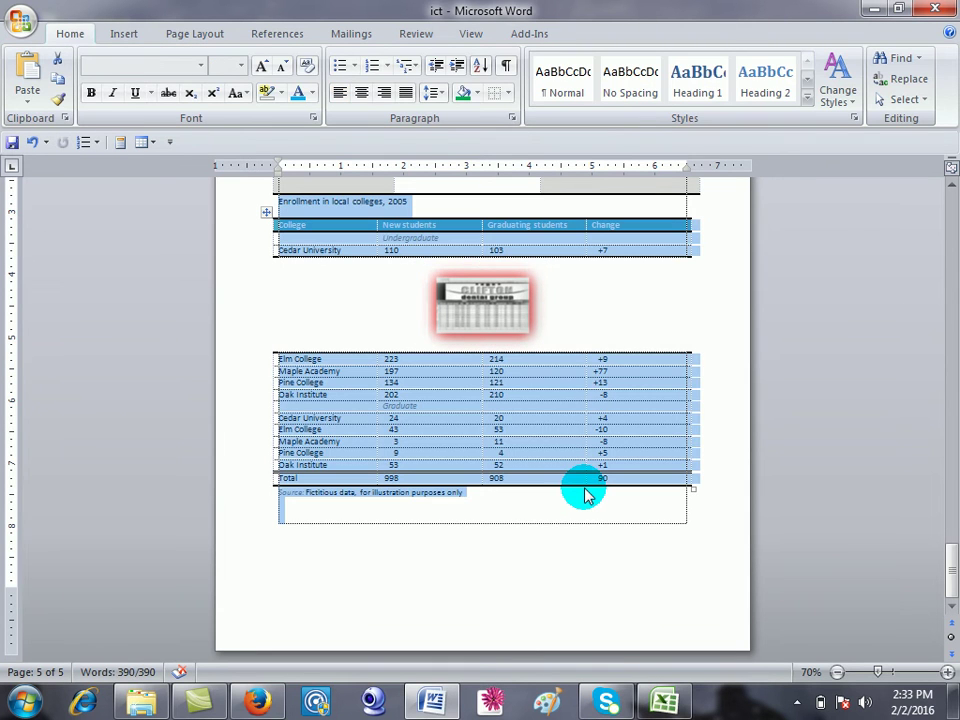
pyautogui.click(586, 494)
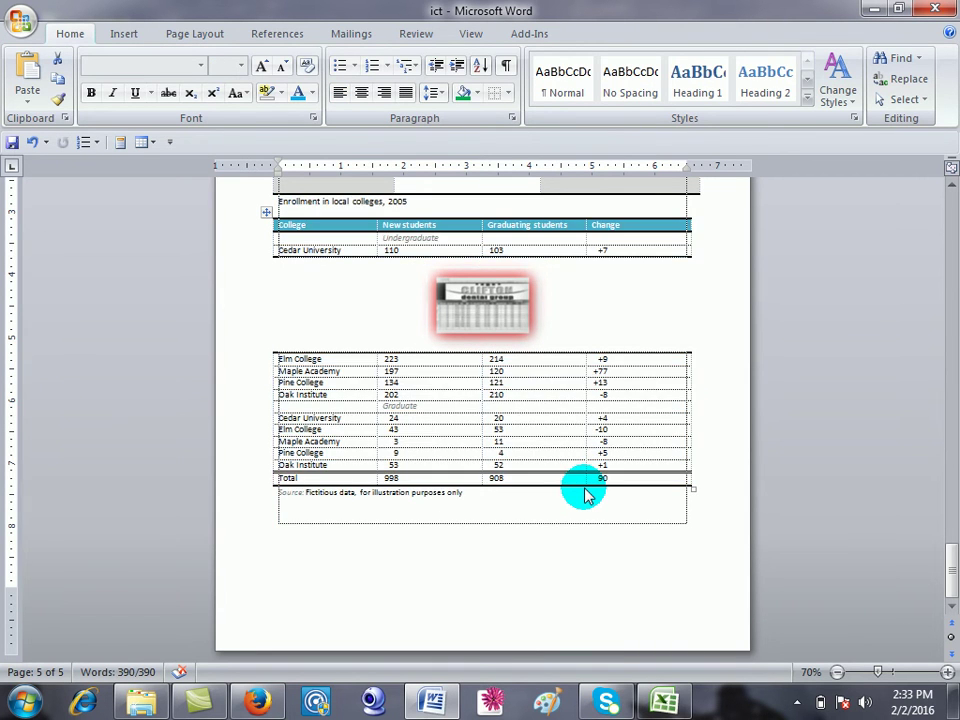
pyautogui.press('Delete')
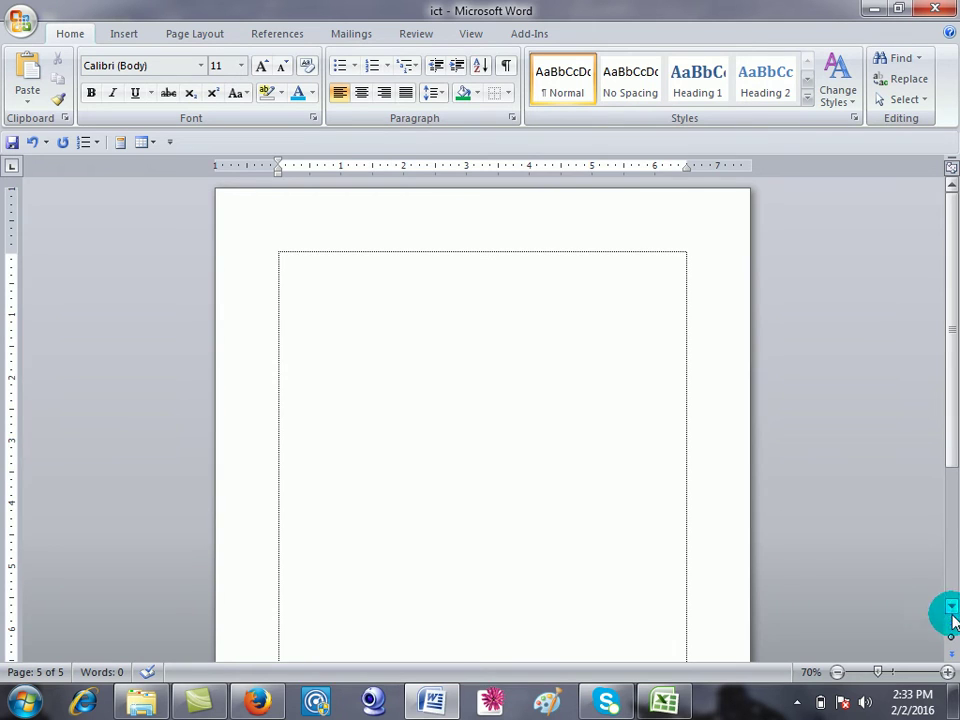
# At 120% zoom, insert the data-entry03 keyboard photo onto the empty page.
pyautogui.click(947, 673)
pyautogui.click(947, 673)
pyautogui.click(947, 673)
pyautogui.click(947, 673)
pyautogui.click(947, 673)
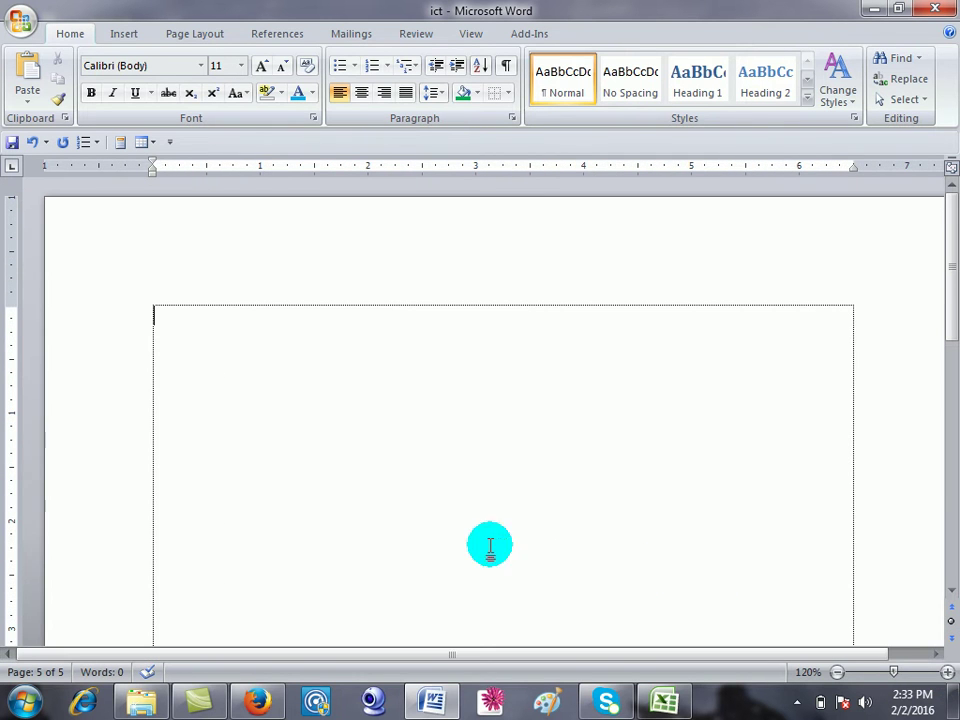
pyautogui.click(128, 34)
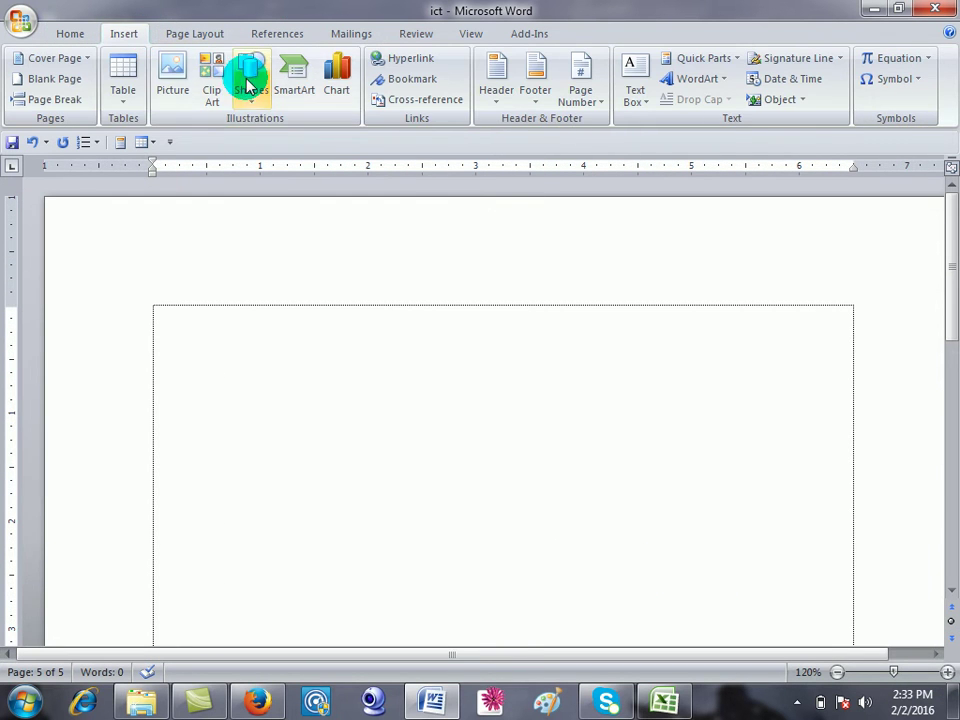
pyautogui.click(176, 76)
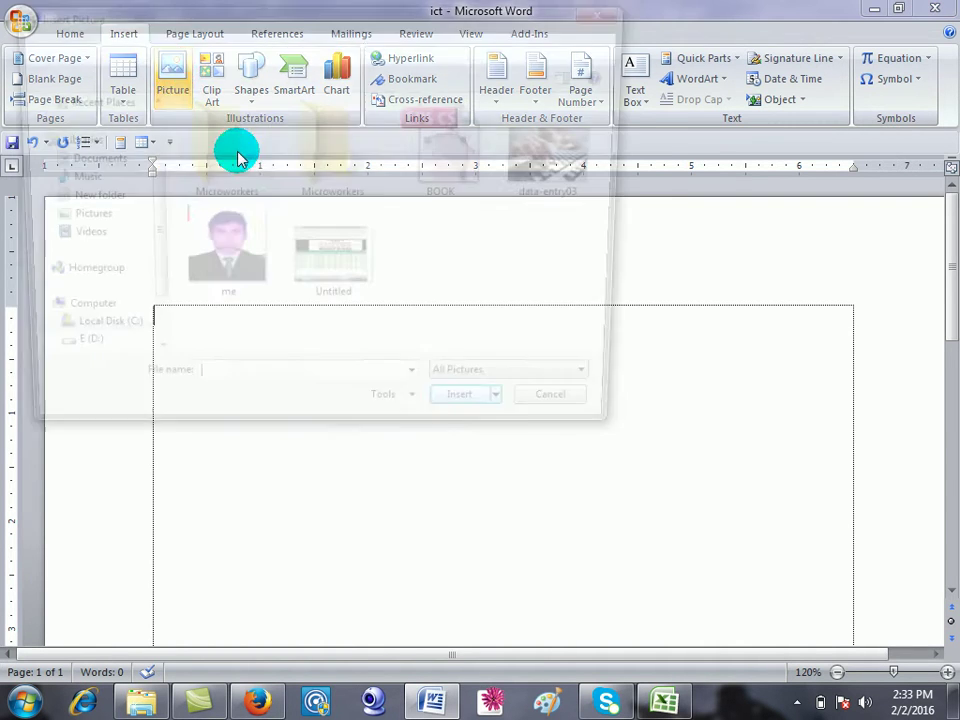
pyautogui.click(565, 160)
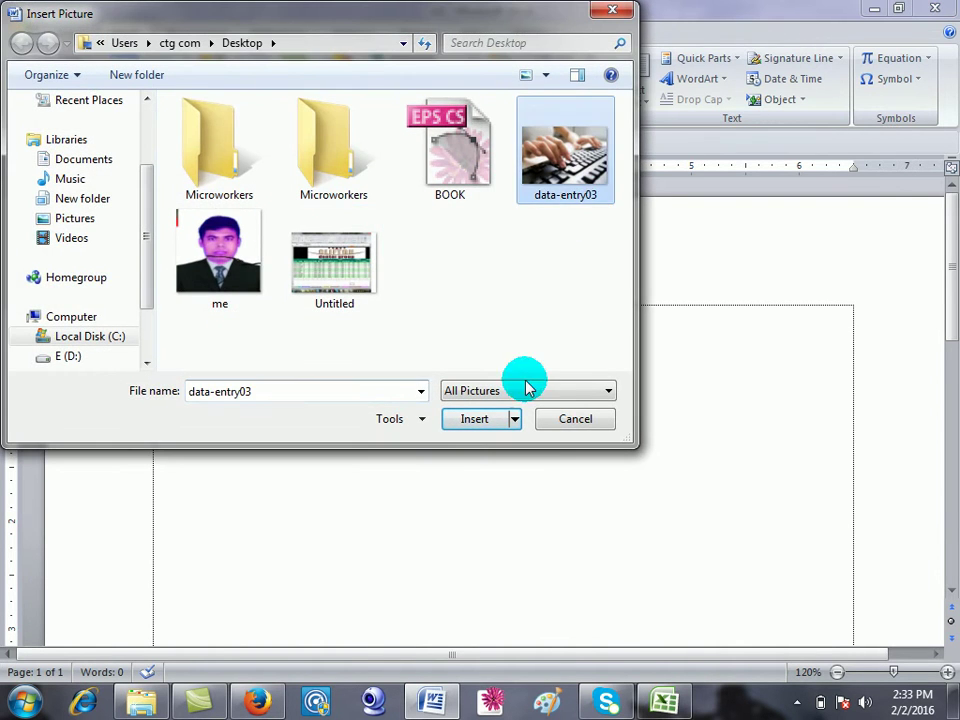
pyautogui.click(476, 418)
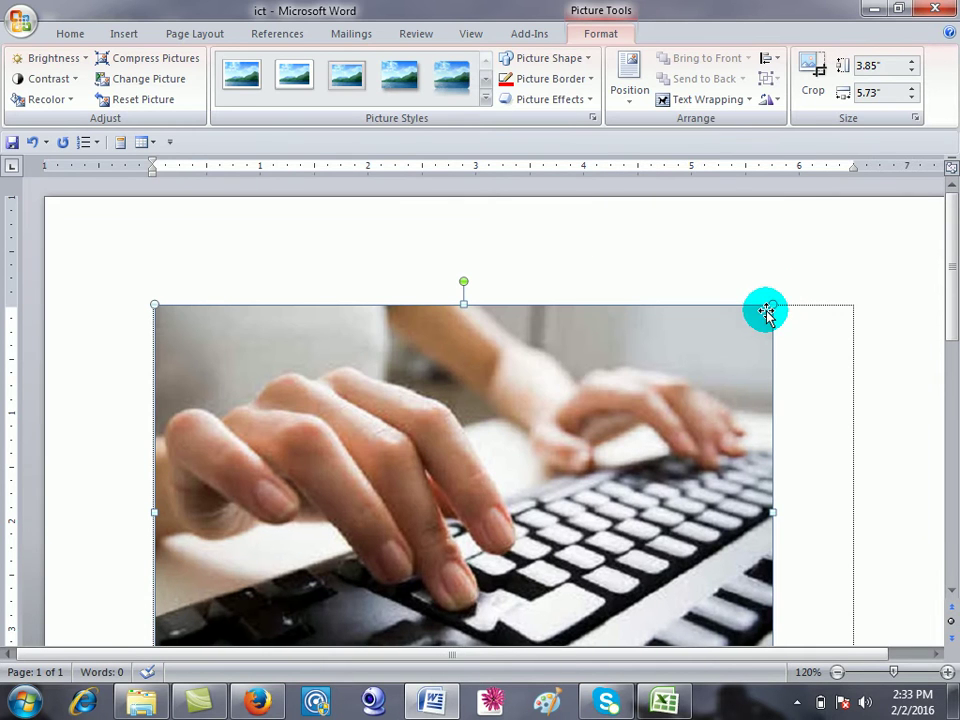
# Resize the keyboard photo to 2.31 × 3.44 inches, give it Tight wrapping, and move it right.
pyautogui.moveTo(770, 303); pyautogui.dragTo(446, 454)
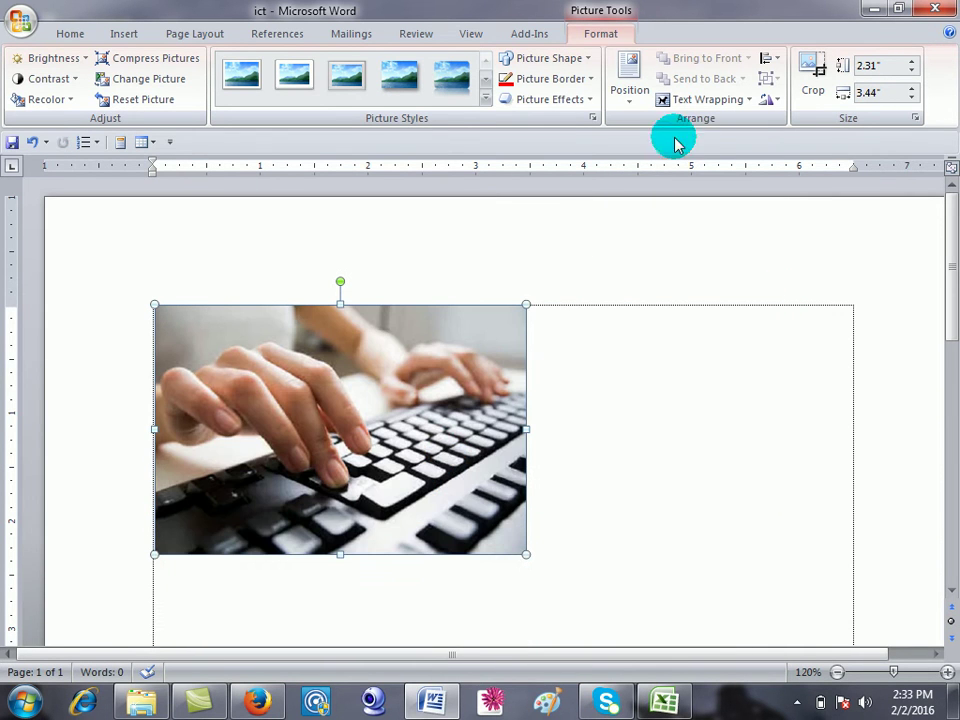
pyautogui.click(665, 101)
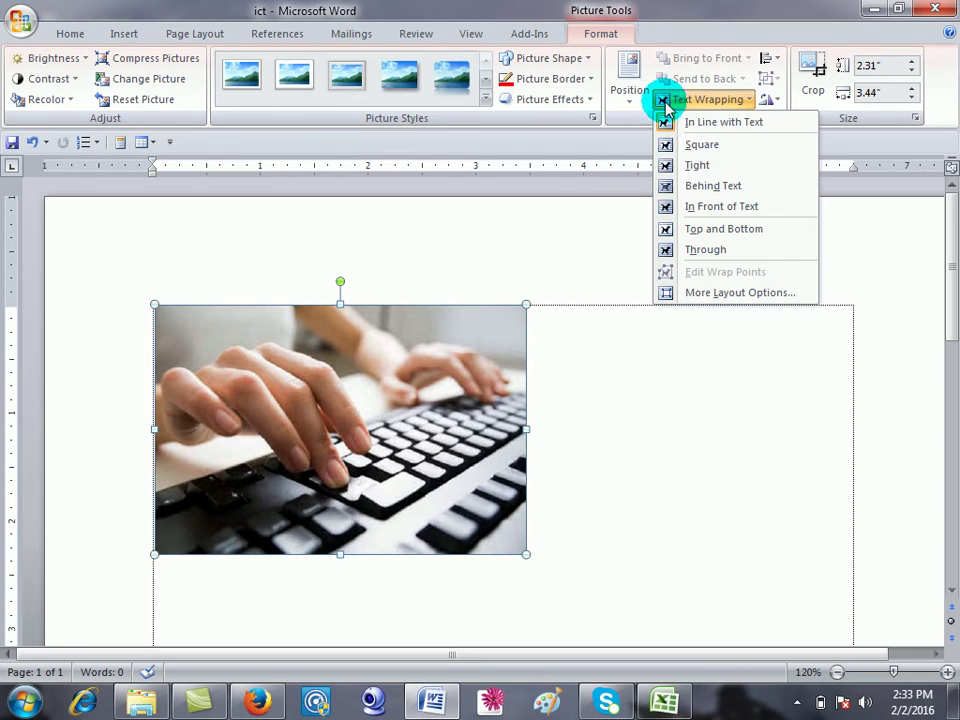
pyautogui.click(688, 172)
pyautogui.moveTo(321, 441); pyautogui.dragTo(629, 376)
pyautogui.moveTo(561, 392)
pyautogui.mouseDown()
pyautogui.moveTo(381, 439)
pyautogui.moveTo(599, 407)
pyautogui.mouseUp()
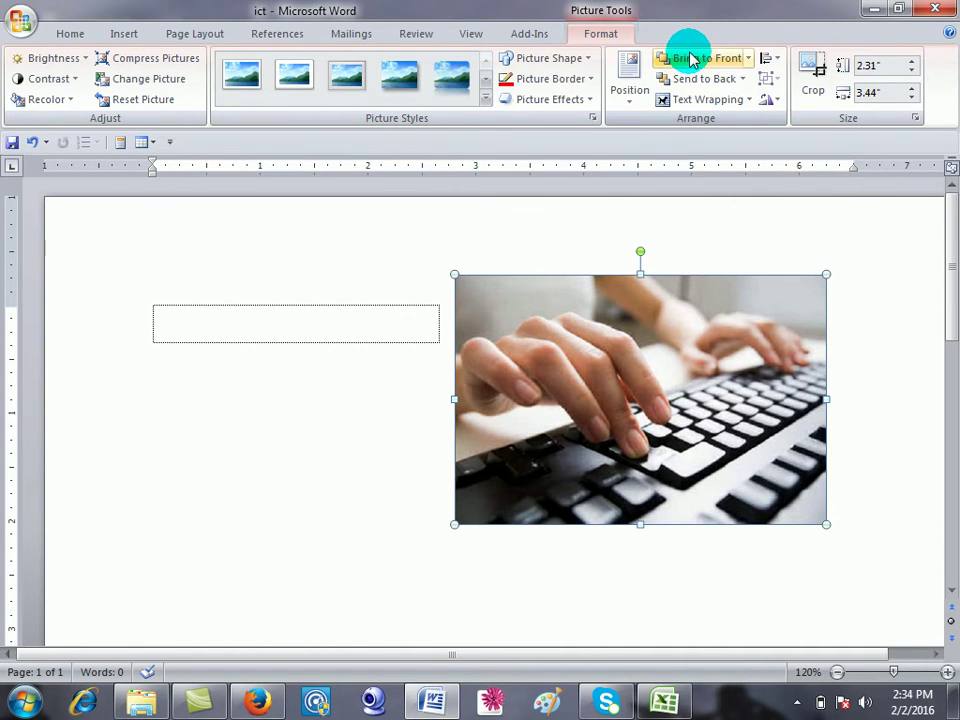
# Crop the keyboard photo's right side to 2.31 × 1.89 inches, keeping only the left hand.
pyautogui.click(814, 66)
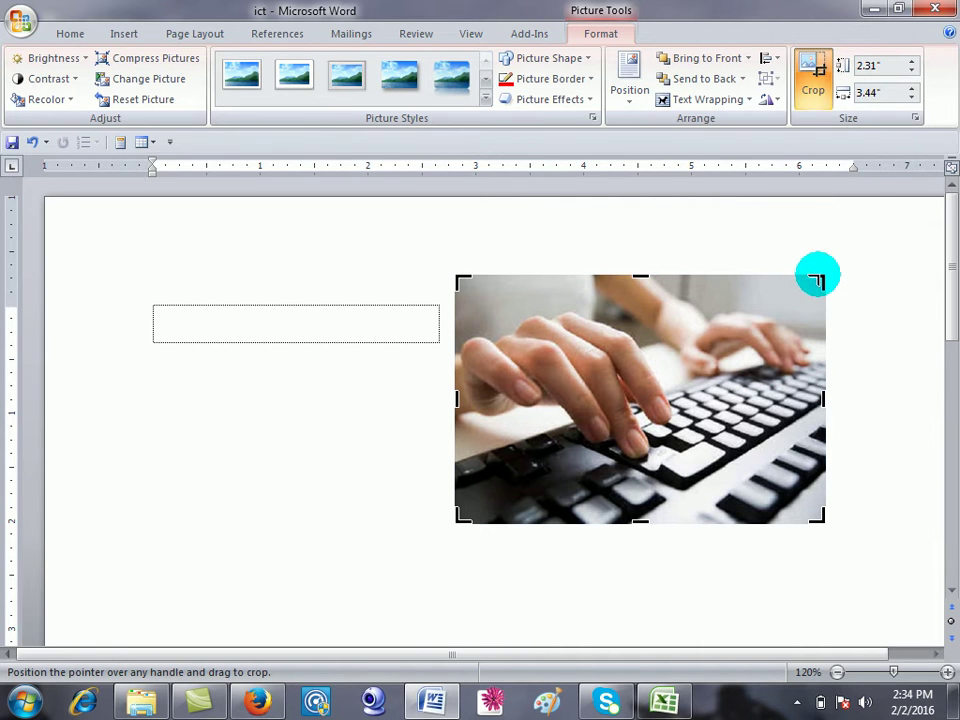
pyautogui.moveTo(824, 278); pyautogui.dragTo(657, 278)
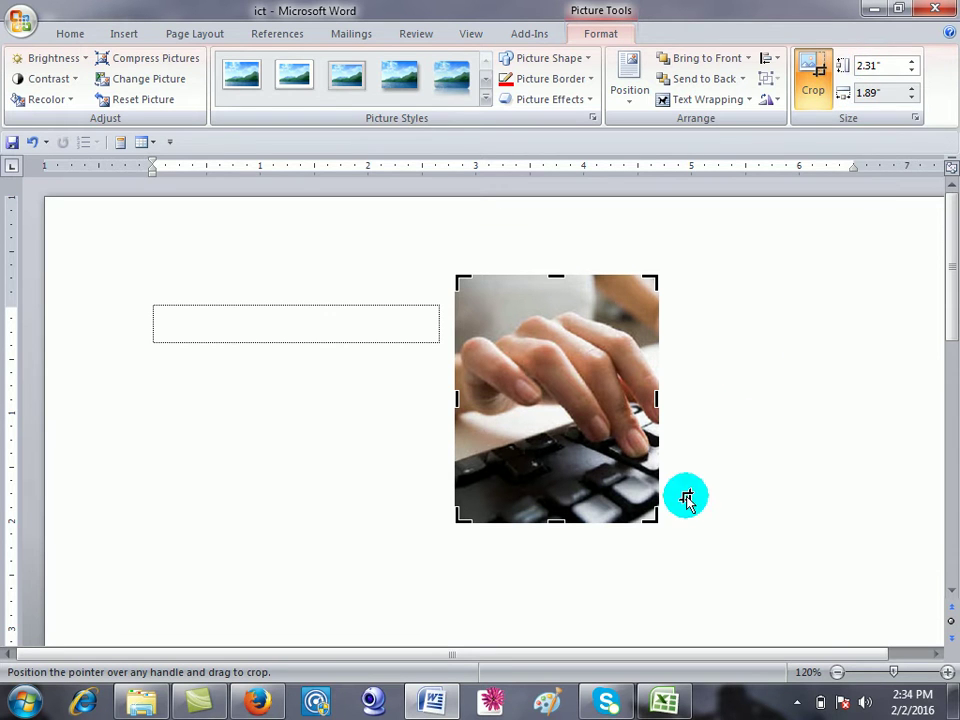
pyautogui.click(820, 511)
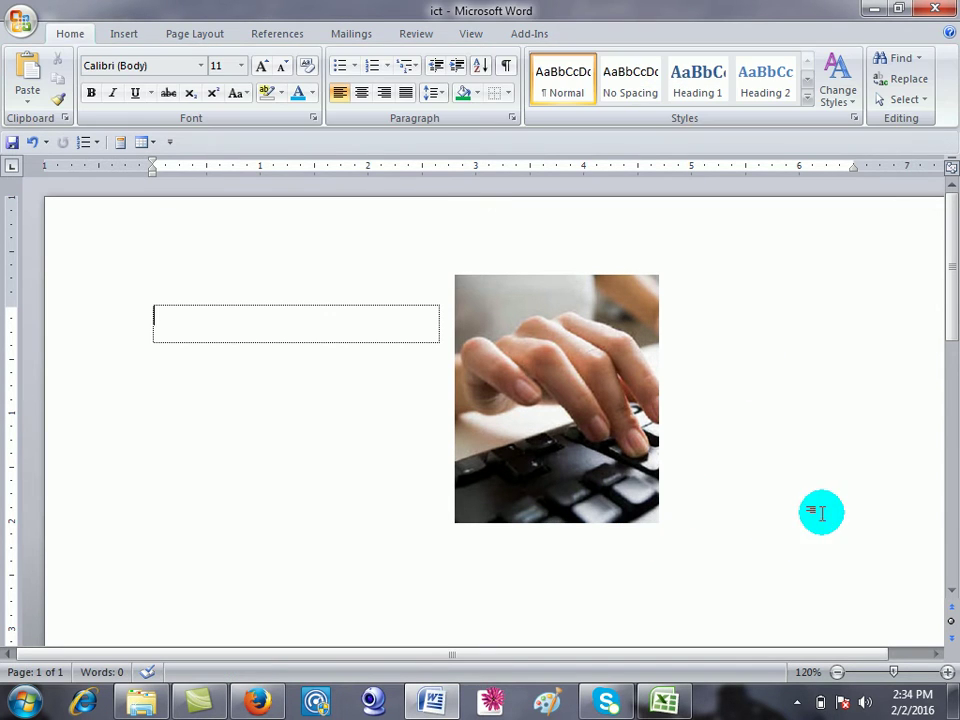
pyautogui.click(125, 33)
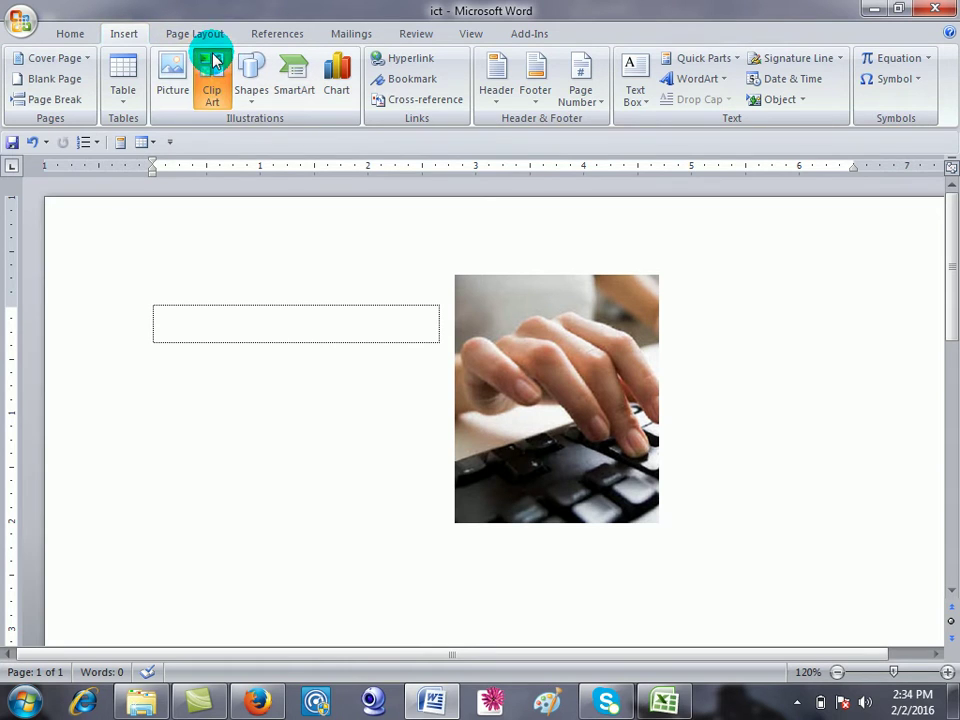
# Search all clip art and insert the businessman-at-a-computer clip into the box.
pyautogui.click(220, 68)
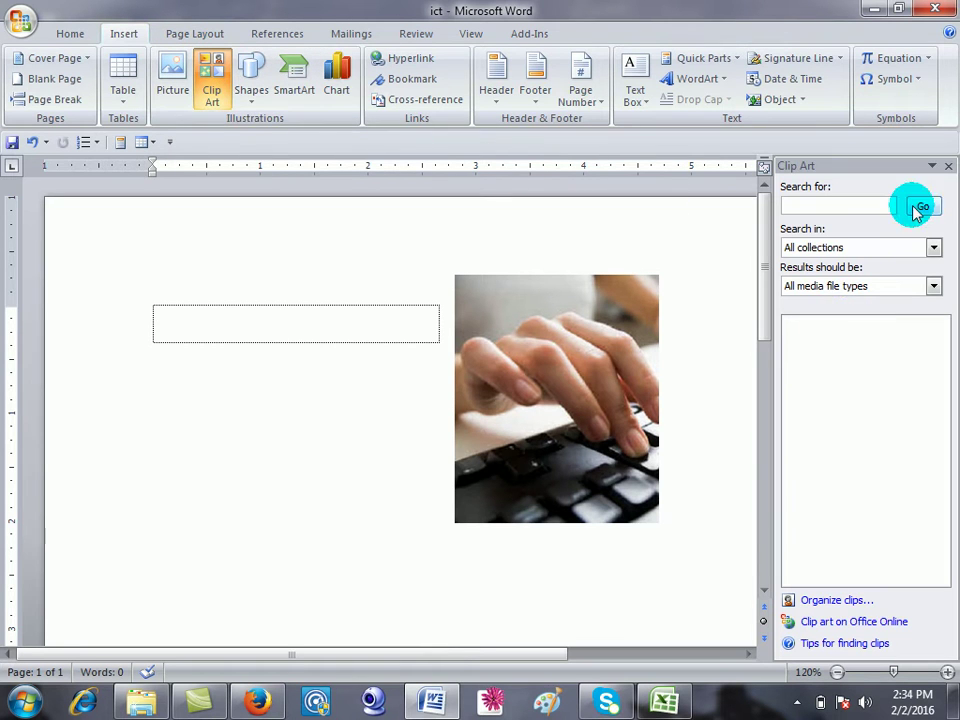
pyautogui.click(924, 205)
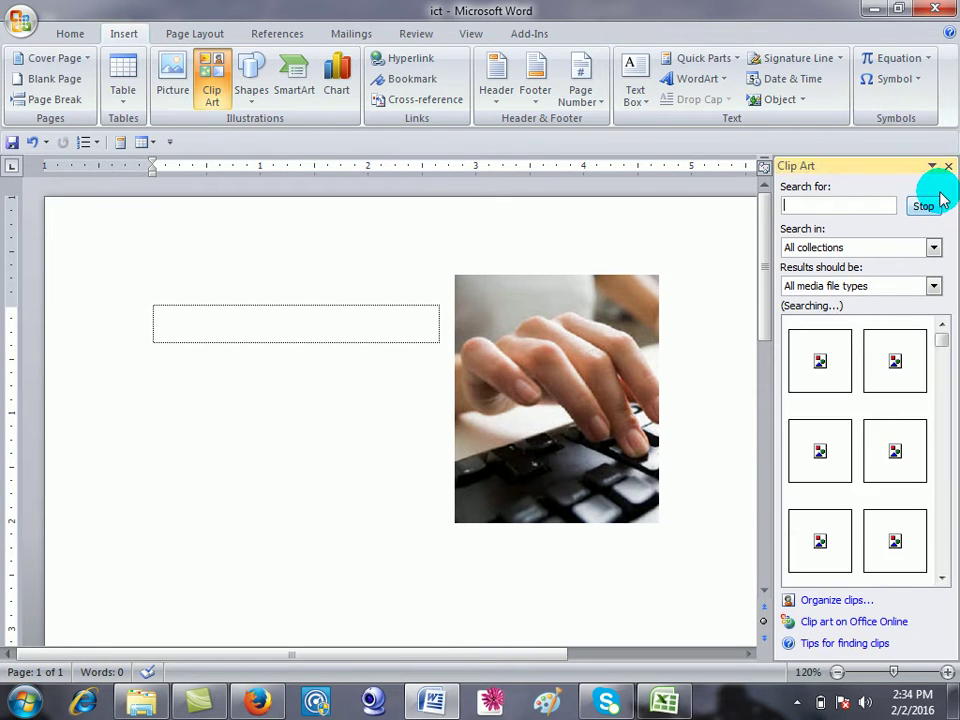
pyautogui.moveTo(941, 580); pyautogui.dragTo(941, 580)
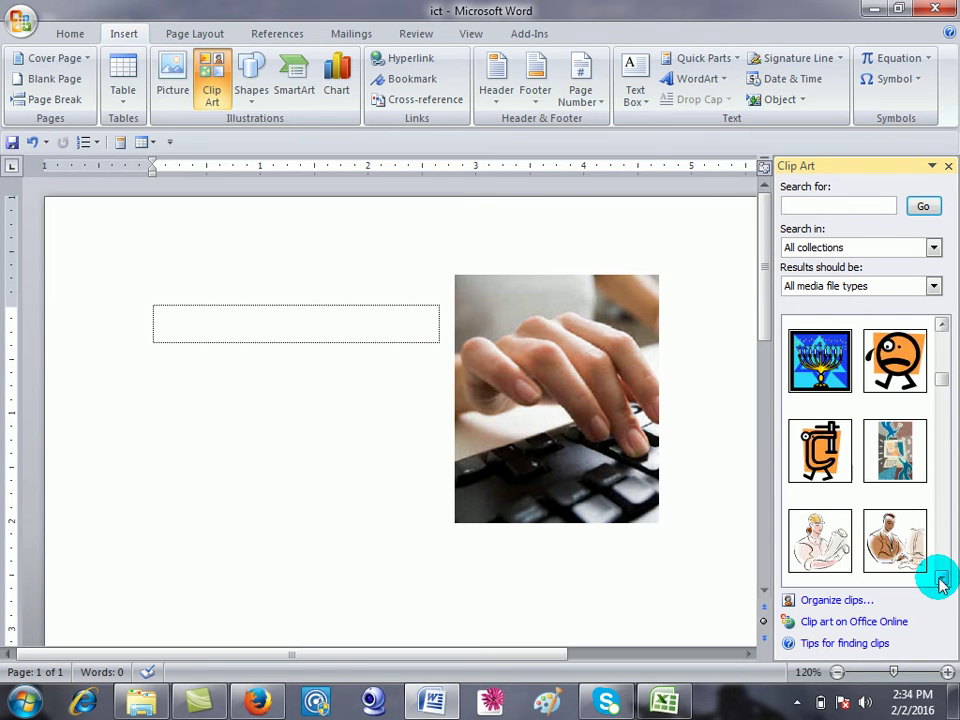
pyautogui.moveTo(847, 562)
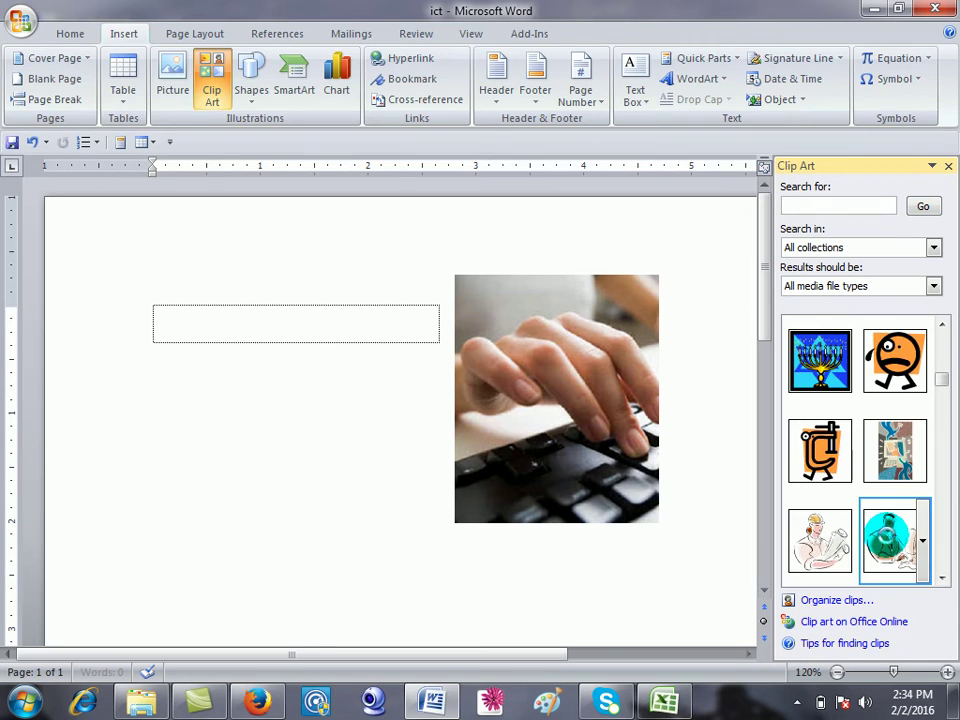
pyautogui.click(880, 525)
# Delete the keyboard photo, leaving the businessman clip art on the page.
pyautogui.click(534, 404)
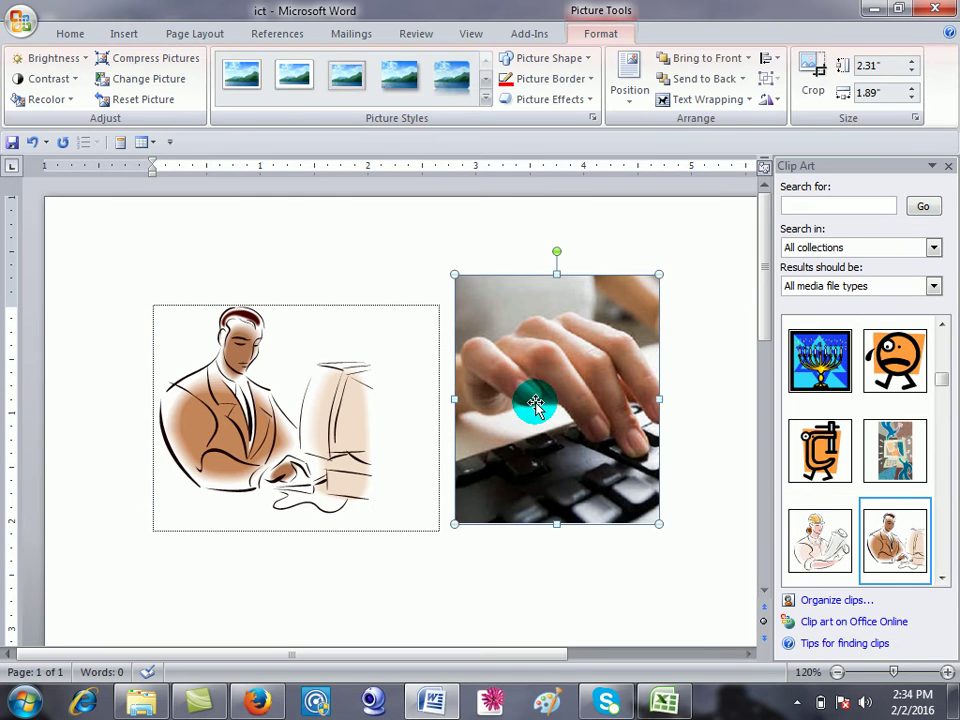
pyautogui.press('Delete')
pyautogui.click(279, 365)
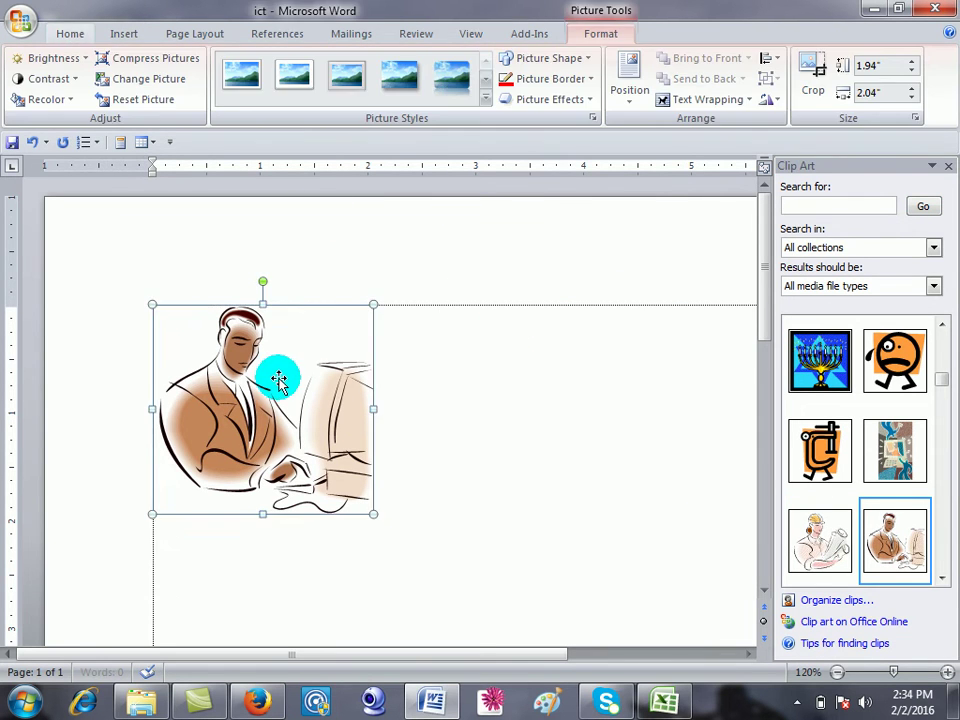
pyautogui.click(455, 363)
pyautogui.click(122, 34)
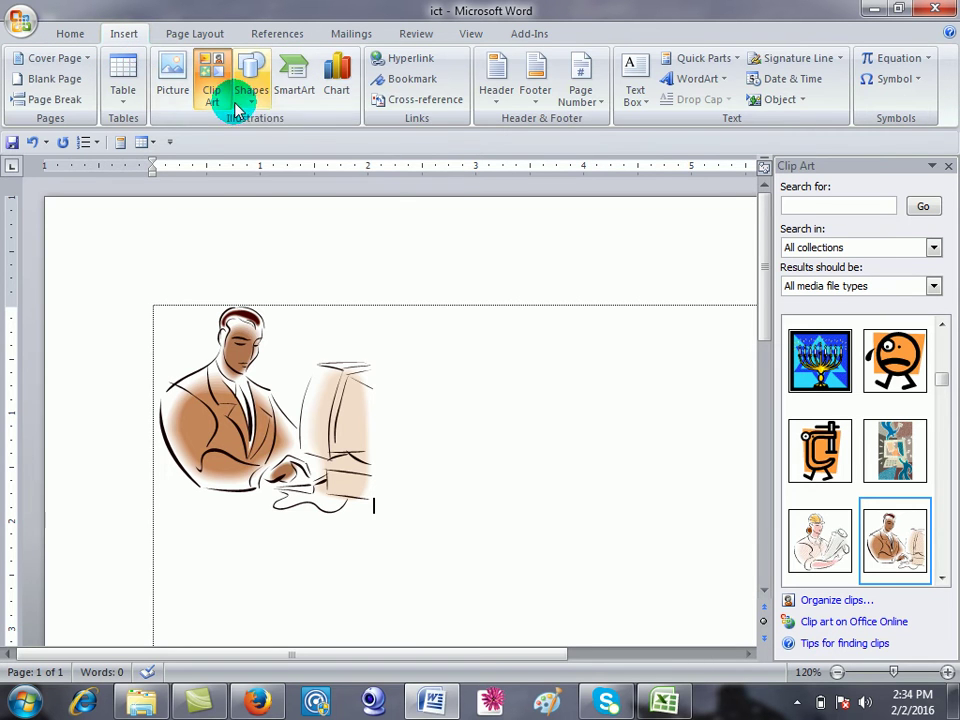
# Draw a rectangle to the right of the businessman.
pyautogui.click(250, 100)
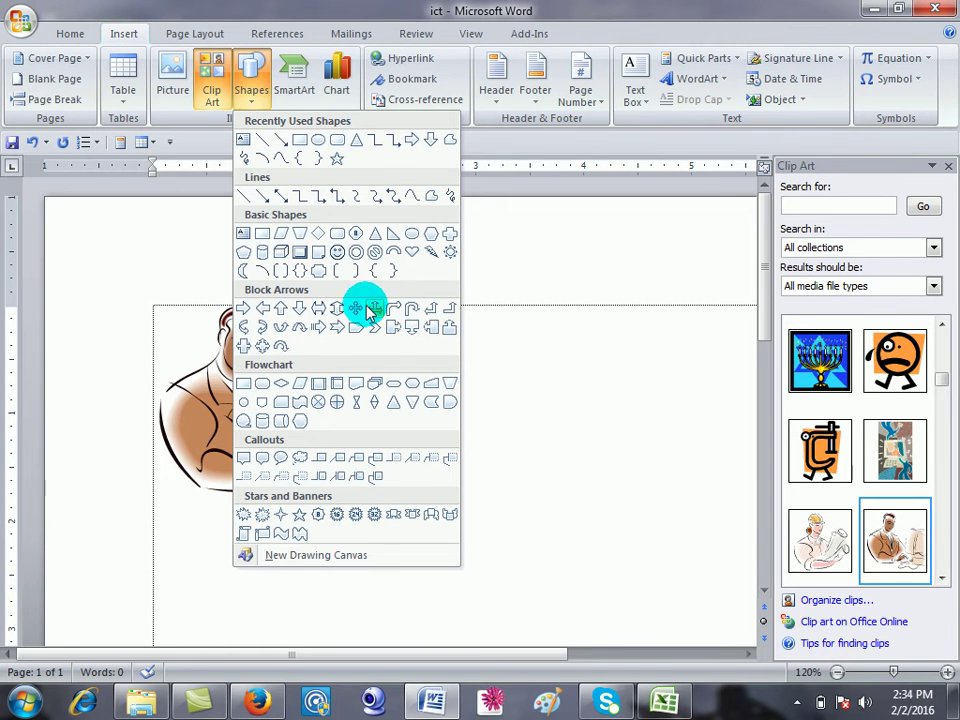
pyautogui.click(300, 145)
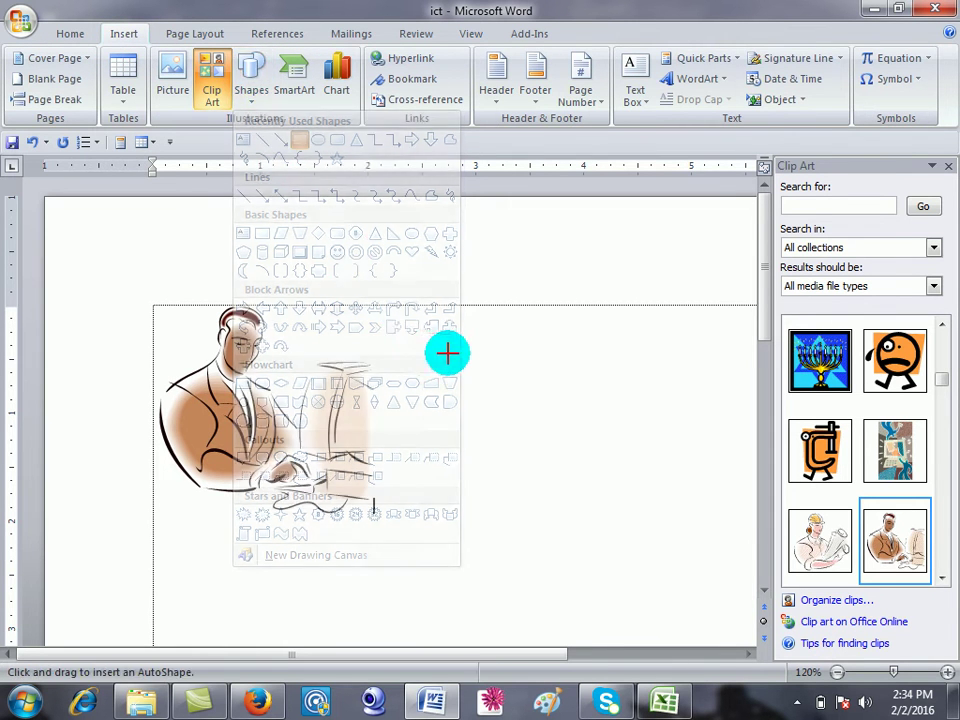
pyautogui.moveTo(692, 486); pyautogui.dragTo(704, 493)
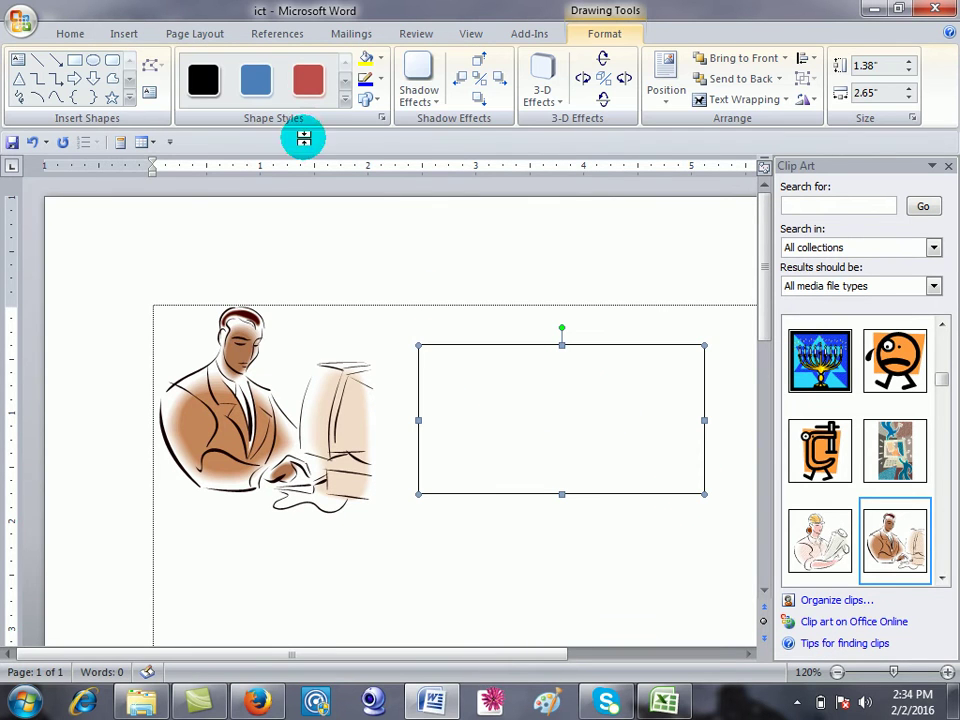
# Add a cloud callout above the businessman with its tail pointing at his head.
pyautogui.click(127, 100)
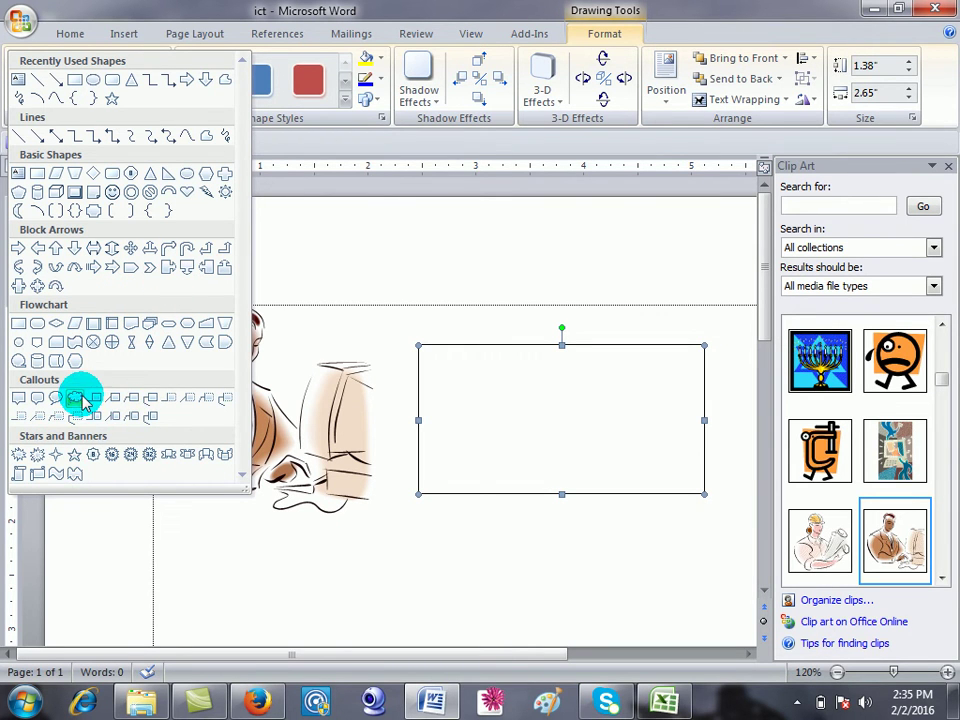
pyautogui.click(75, 399)
pyautogui.moveTo(570, 221); pyautogui.dragTo(739, 389)
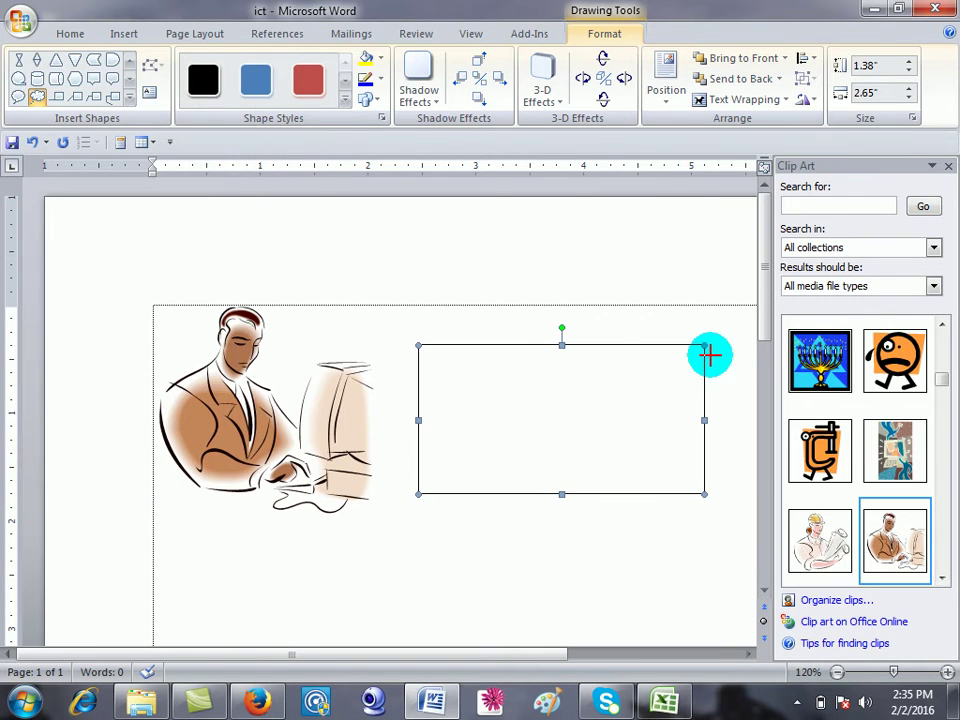
pyautogui.moveTo(619, 240); pyautogui.dragTo(361, 220)
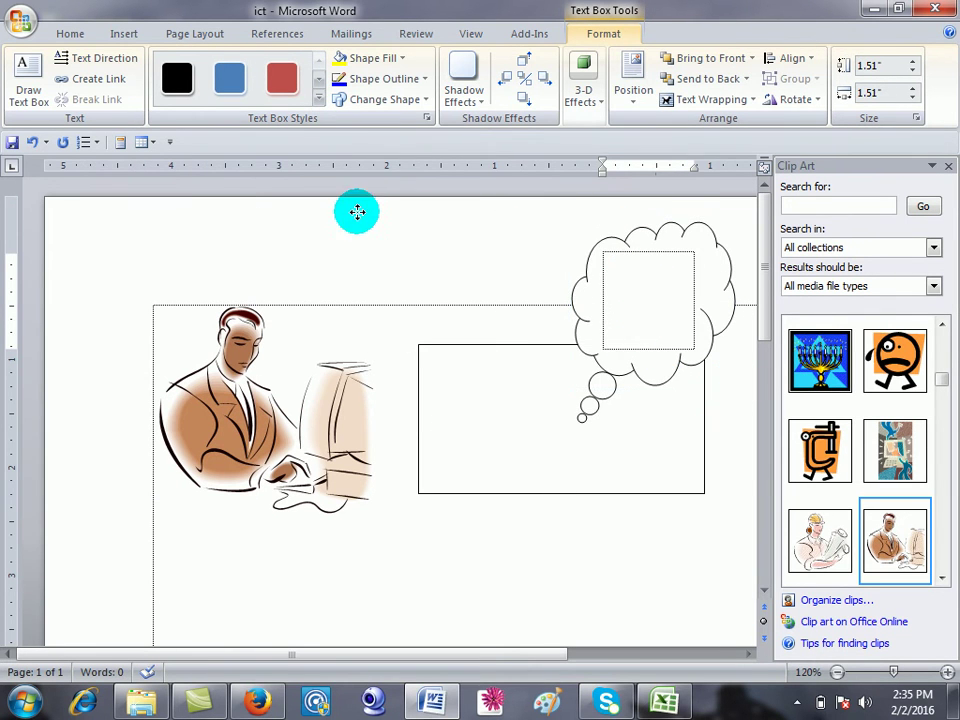
pyautogui.moveTo(322, 396); pyautogui.dragTo(262, 342)
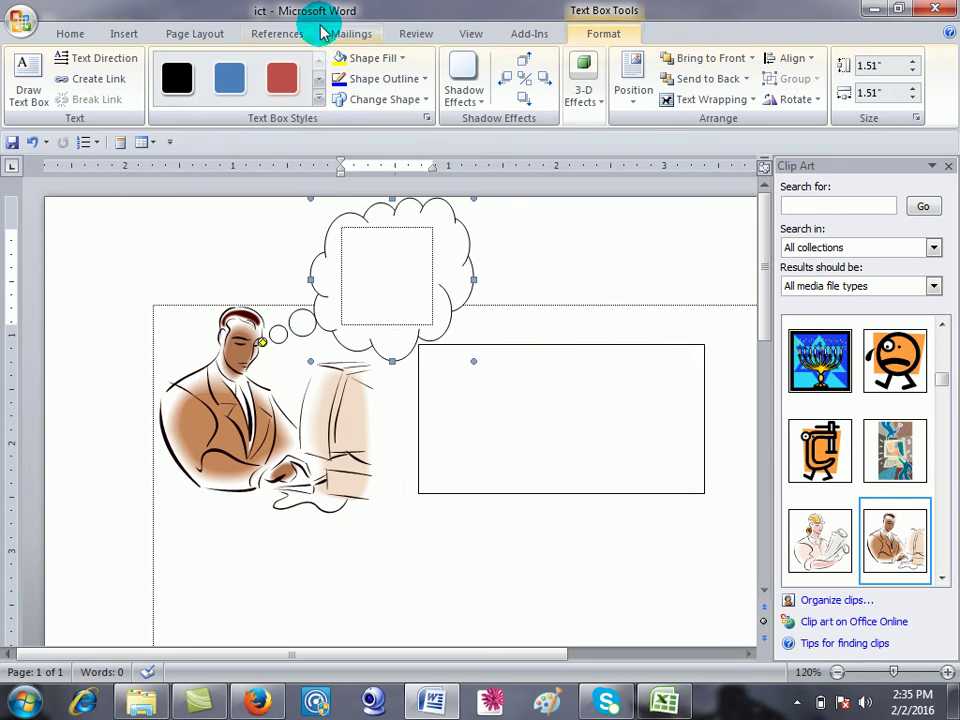
pyautogui.click(476, 293)
# Insert a Hierarchy SmartArt diagram with placeholder [Text] boxes.
pyautogui.click(128, 36)
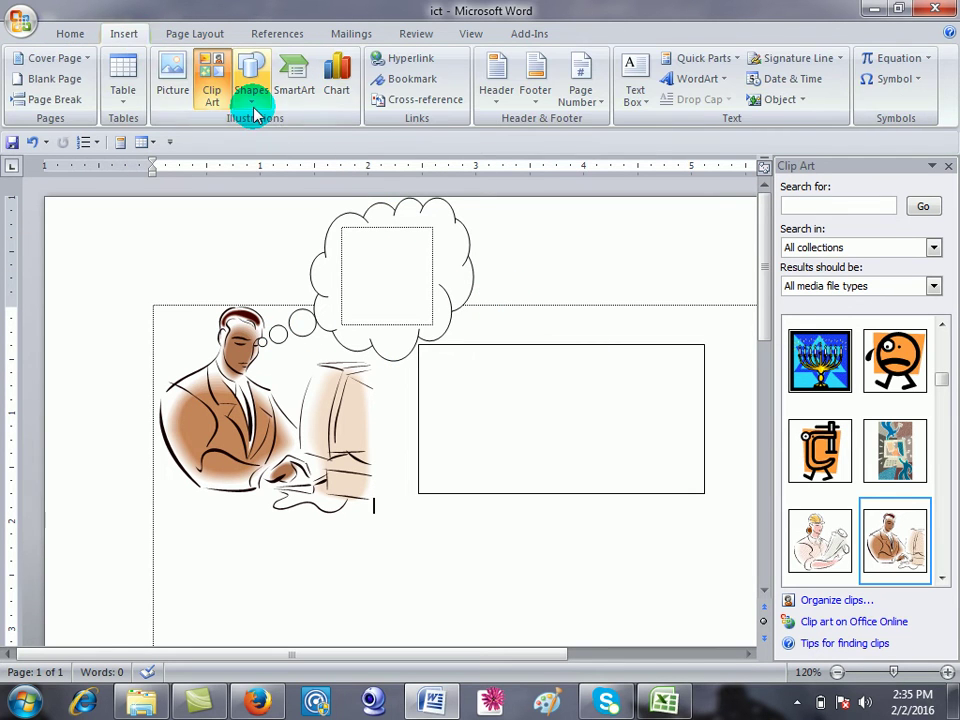
pyautogui.click(290, 88)
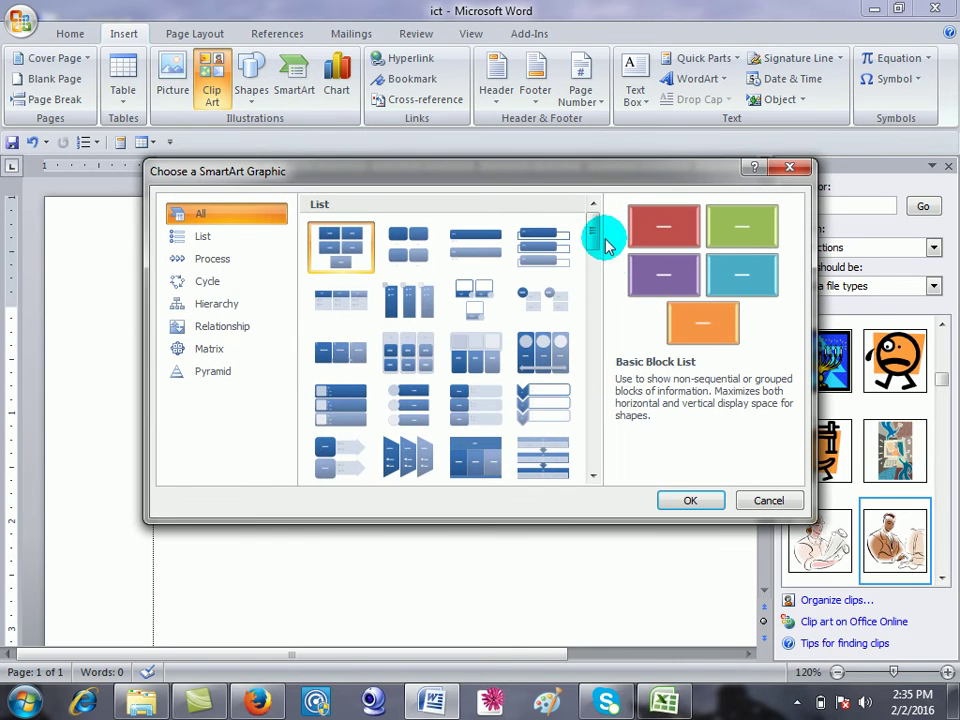
pyautogui.moveTo(600, 238); pyautogui.dragTo(617, 358)
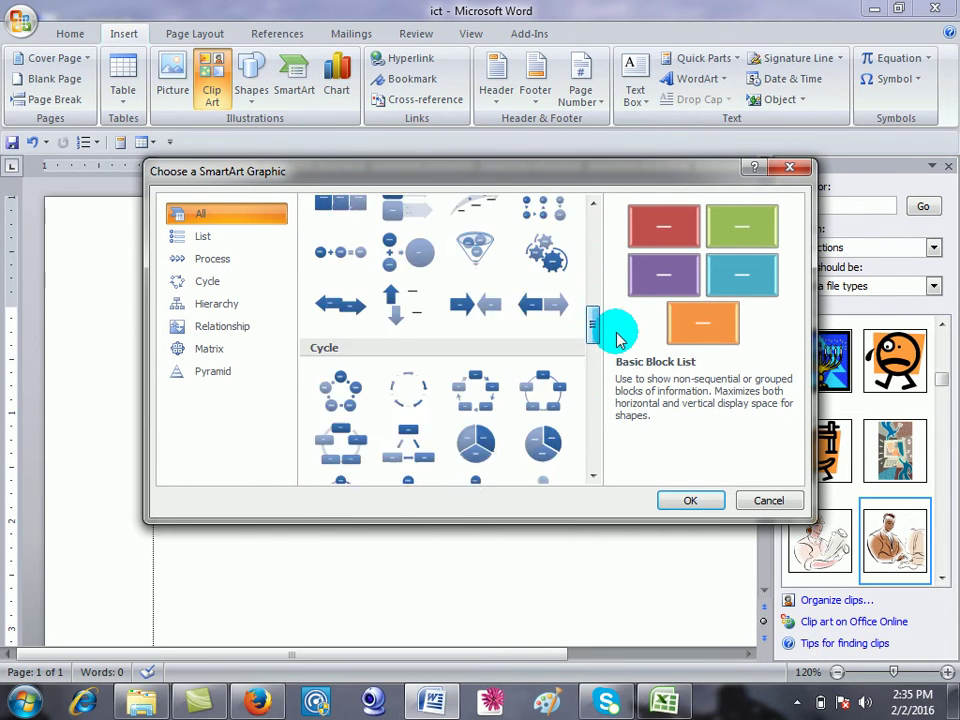
pyautogui.click(410, 222)
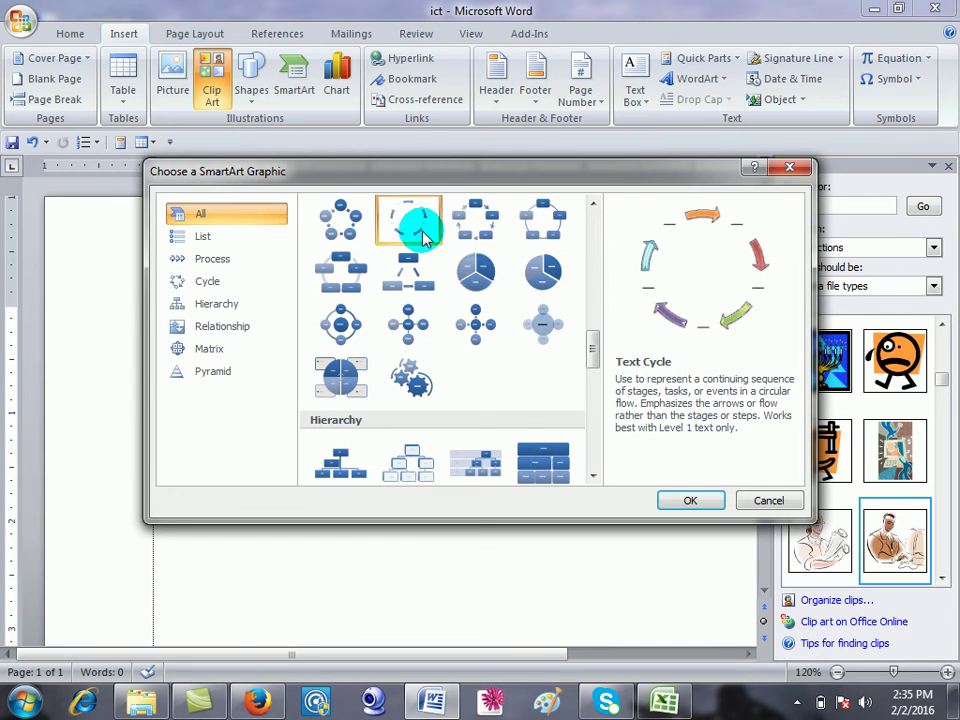
pyautogui.click(476, 322)
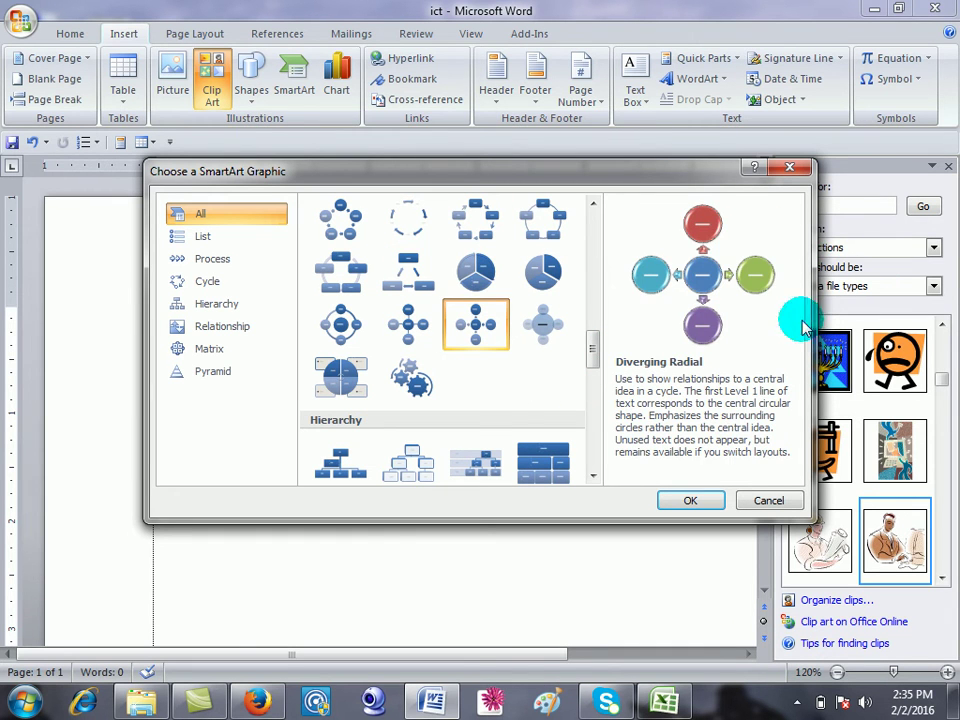
pyautogui.click(418, 466)
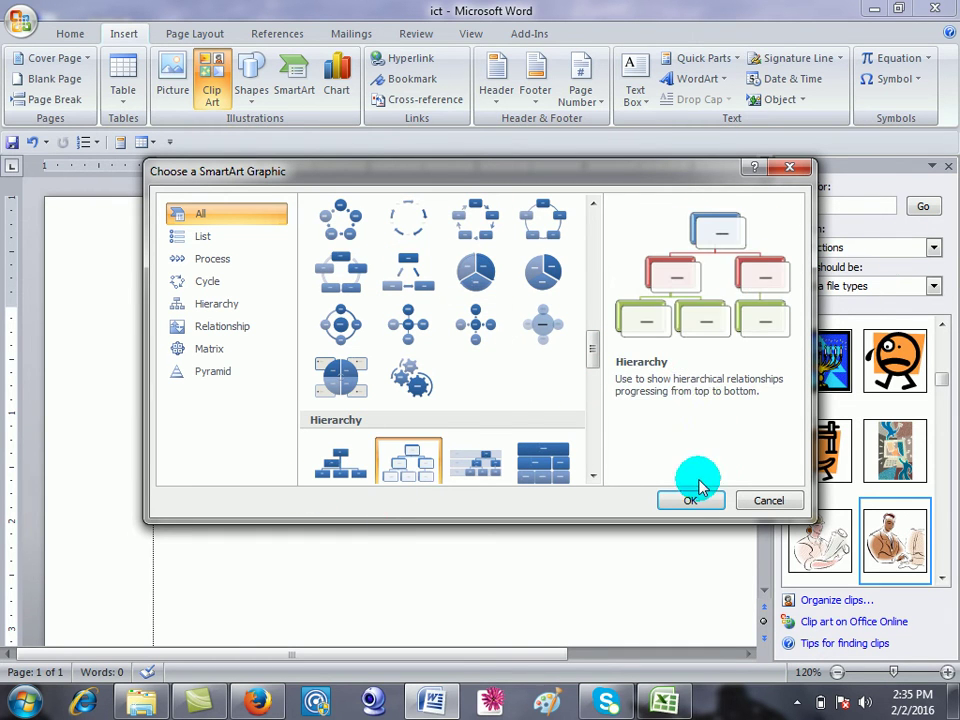
pyautogui.click(690, 498)
# Close the Clip Art task pane and reselect the diagram.
pyautogui.scroll(-1, 650, 370)
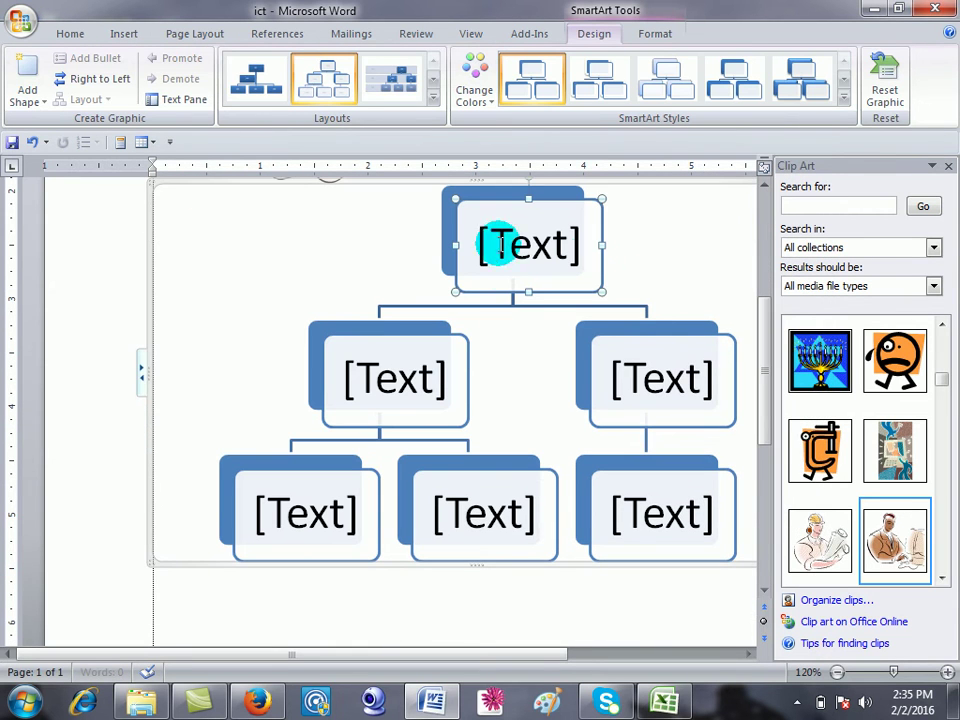
pyautogui.click(948, 166)
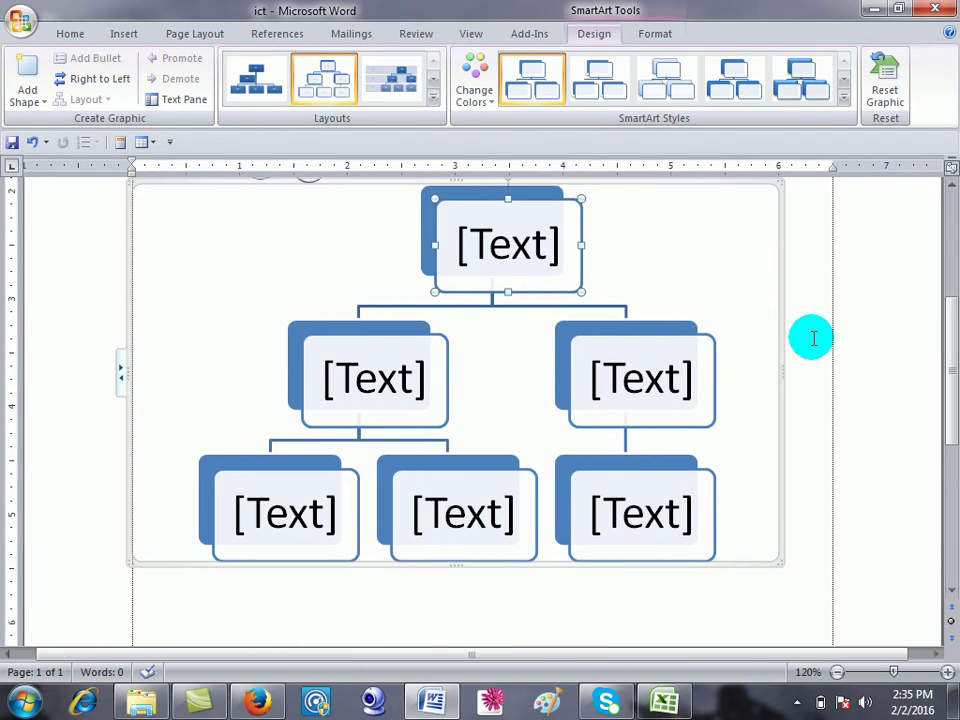
pyautogui.click(804, 360)
pyautogui.scroll(-6, 617, 452)
pyautogui.click(344, 225)
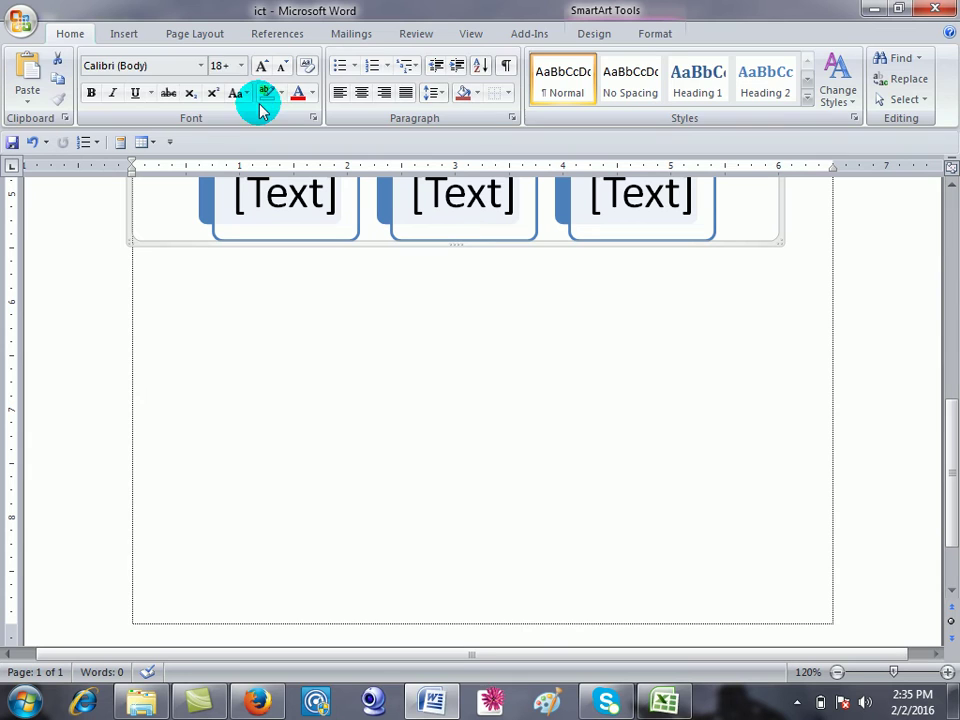
# Insert a clustered column chart with data in cells A1 to D4.
pyautogui.click(122, 33)
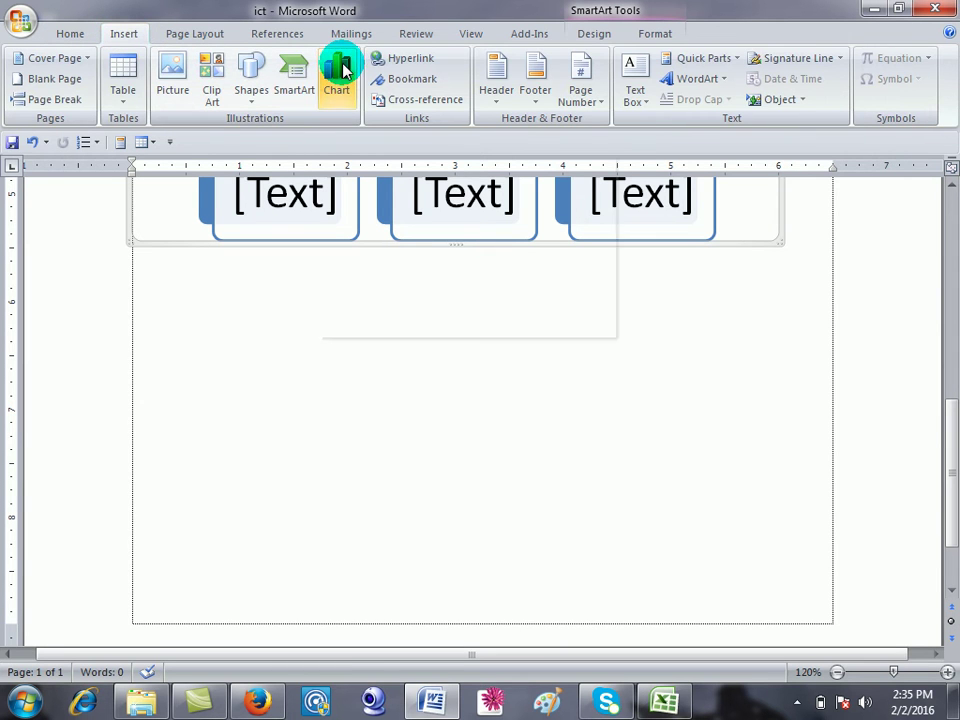
pyautogui.click(338, 72)
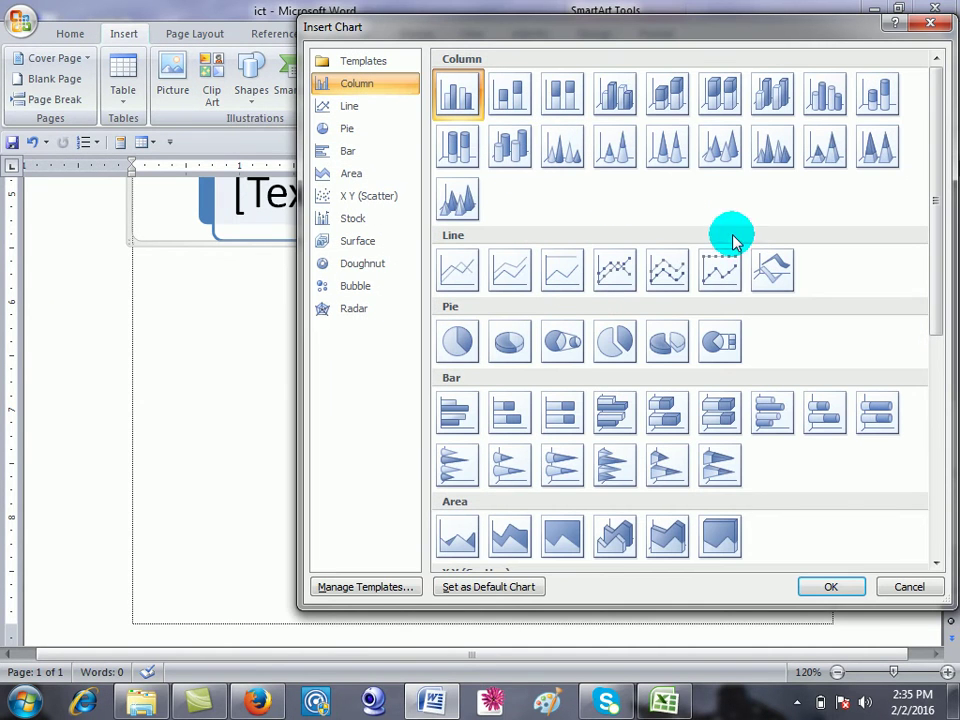
pyautogui.moveTo(467, 14); pyautogui.dragTo(436, 14)
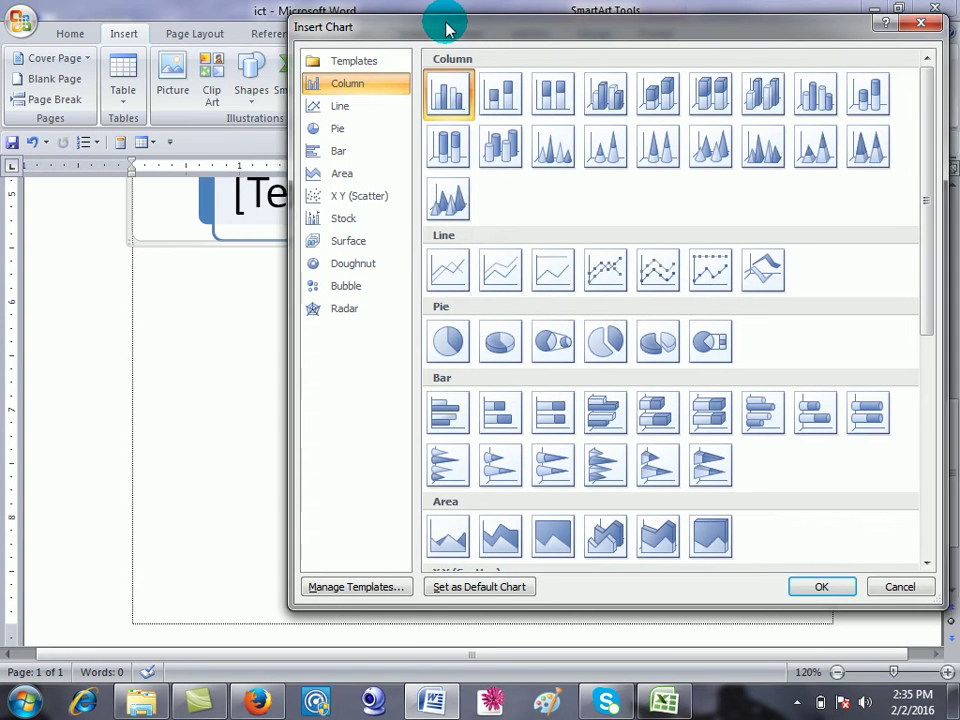
pyautogui.click(431, 99)
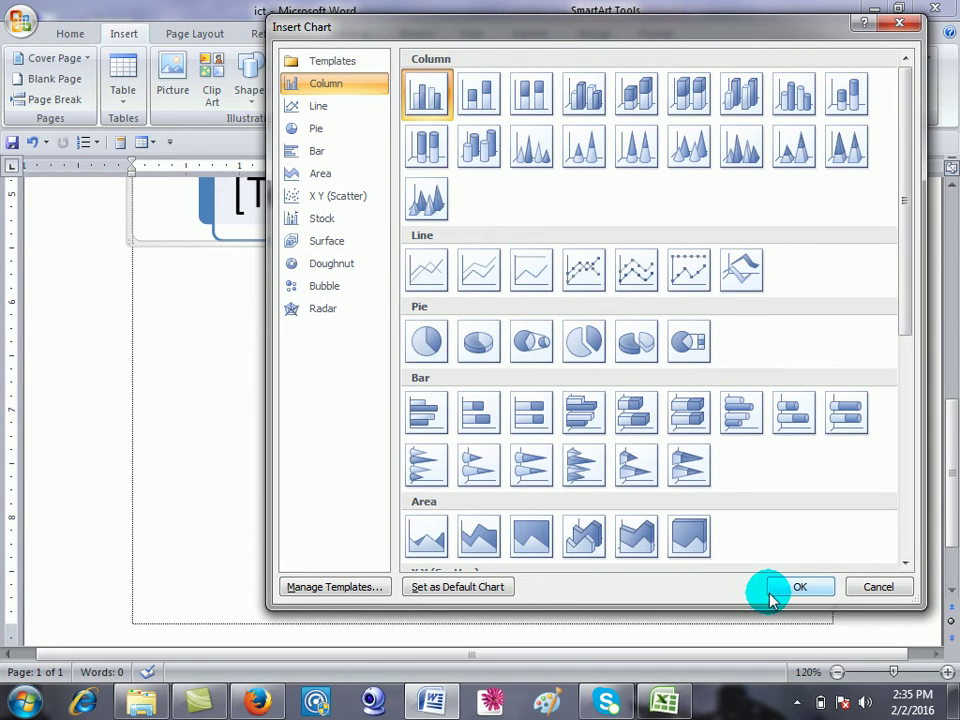
pyautogui.click(771, 594)
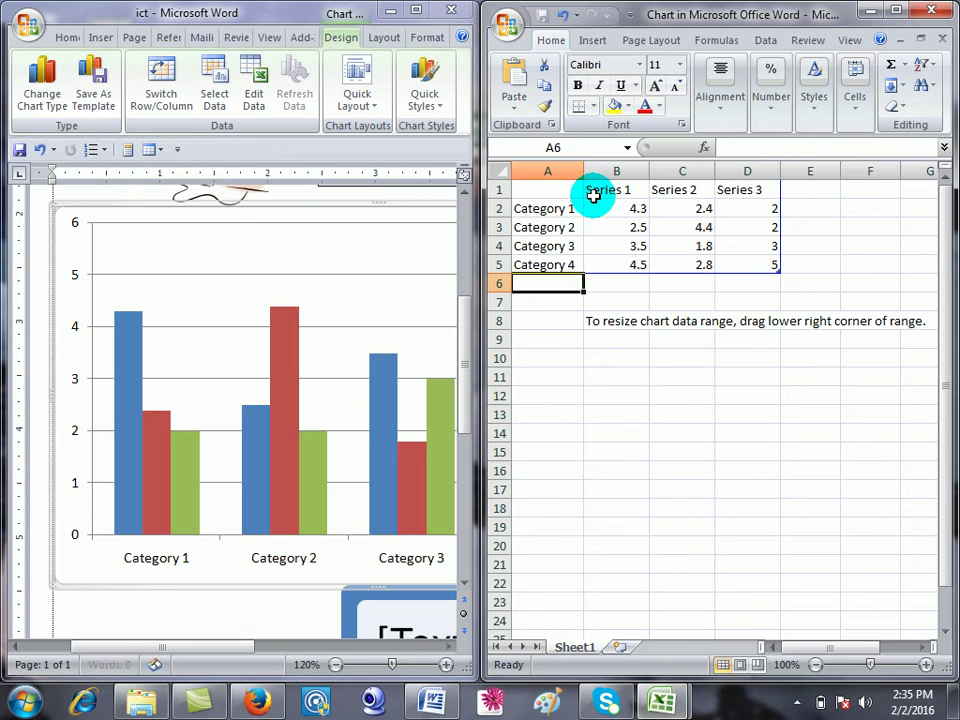
pyautogui.moveTo(575, 190); pyautogui.dragTo(771, 252)
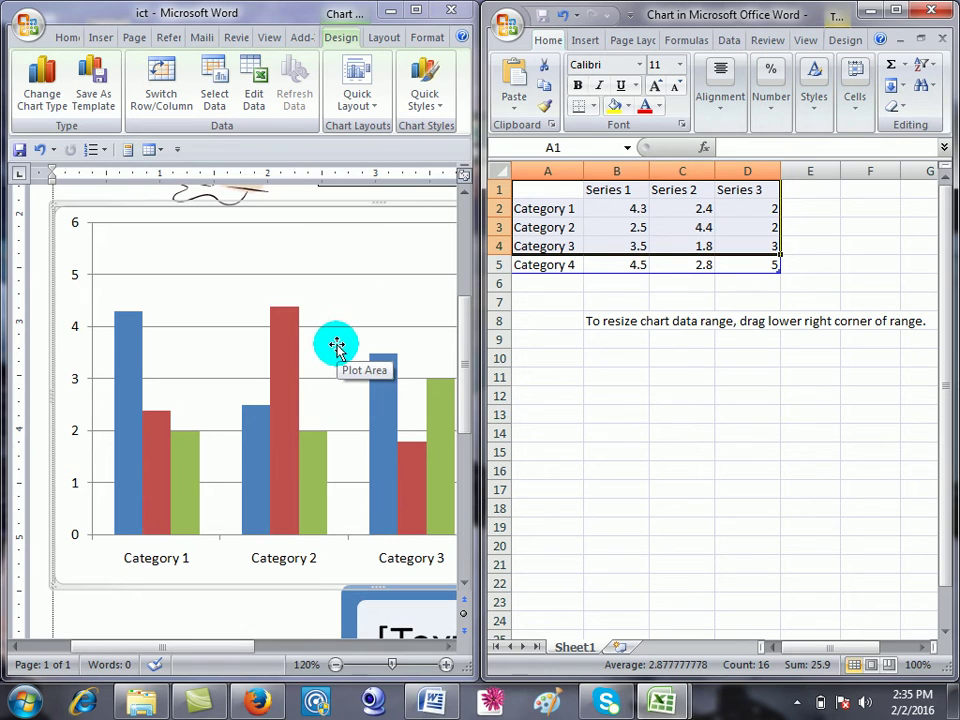
# Close the chart data sheet and quit Excel without saving Book1.
pyautogui.click(283, 412)
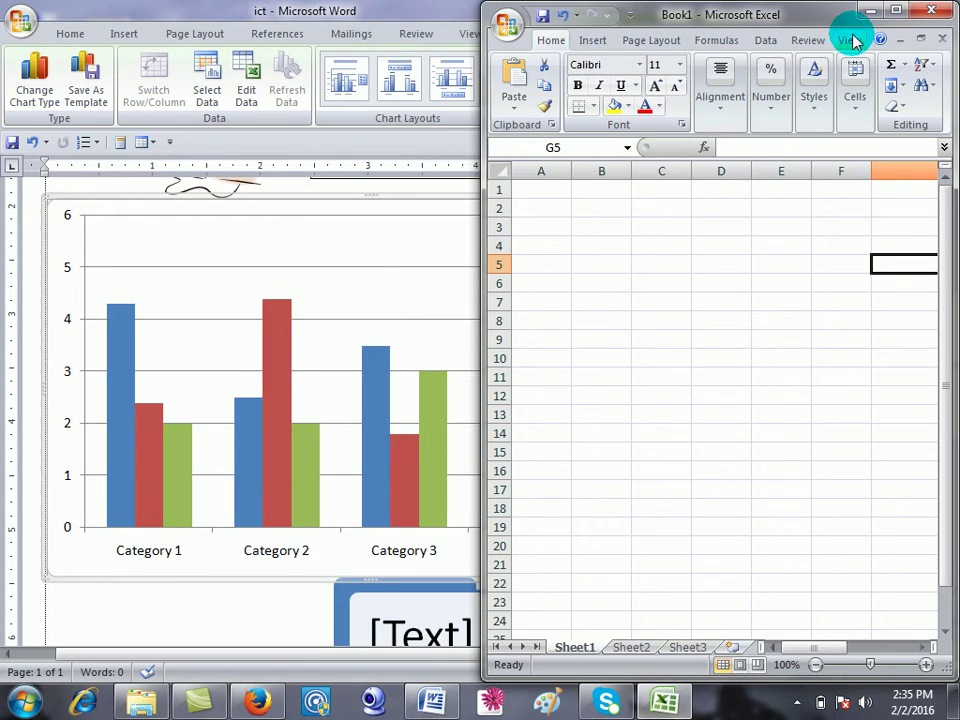
pyautogui.click(937, 12)
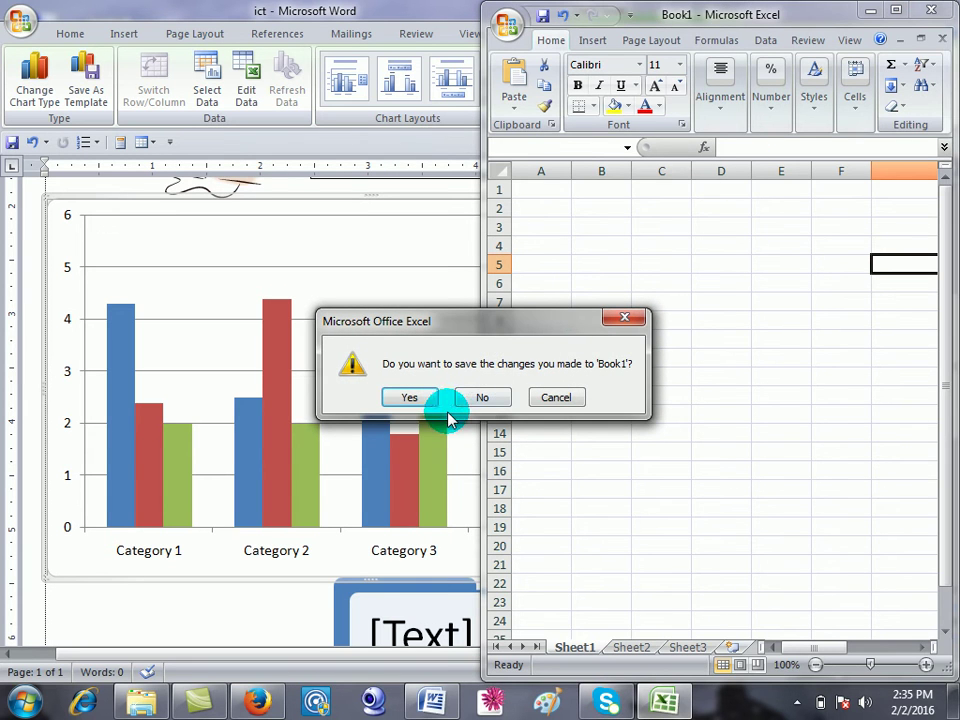
pyautogui.click(477, 399)
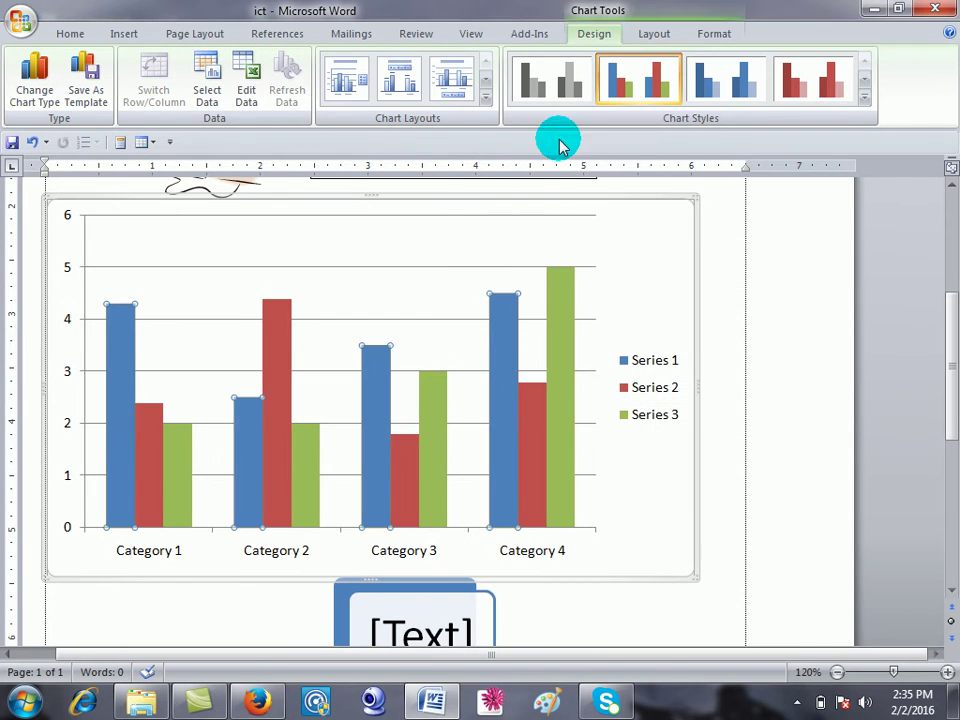
# Apply a dark chart style with a black background to the column chart.
pyautogui.click(863, 98)
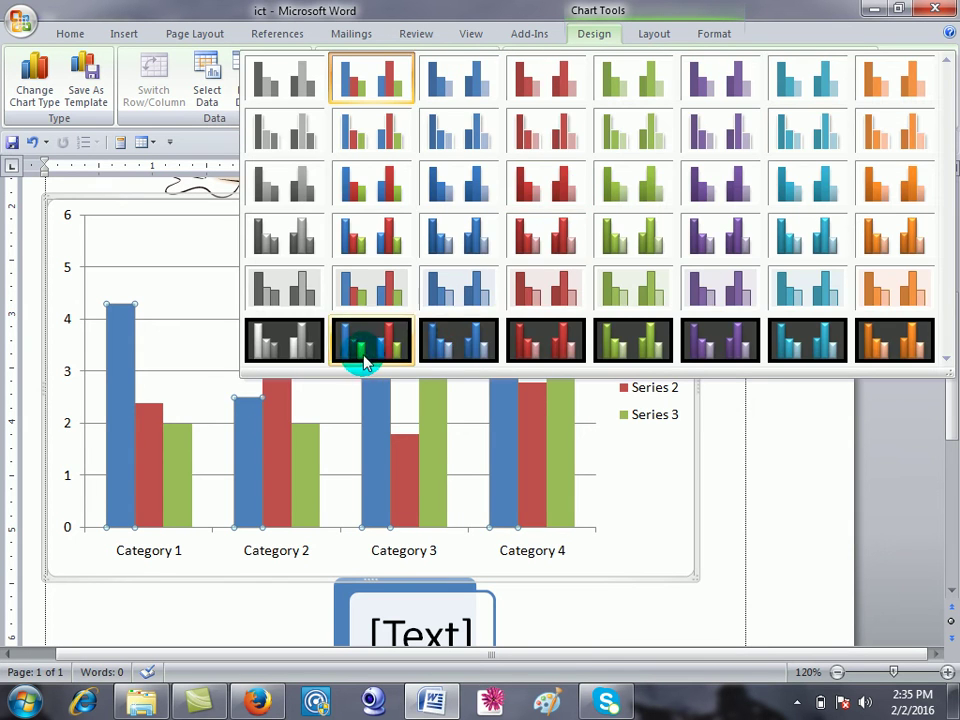
pyautogui.click(365, 362)
pyautogui.click(721, 386)
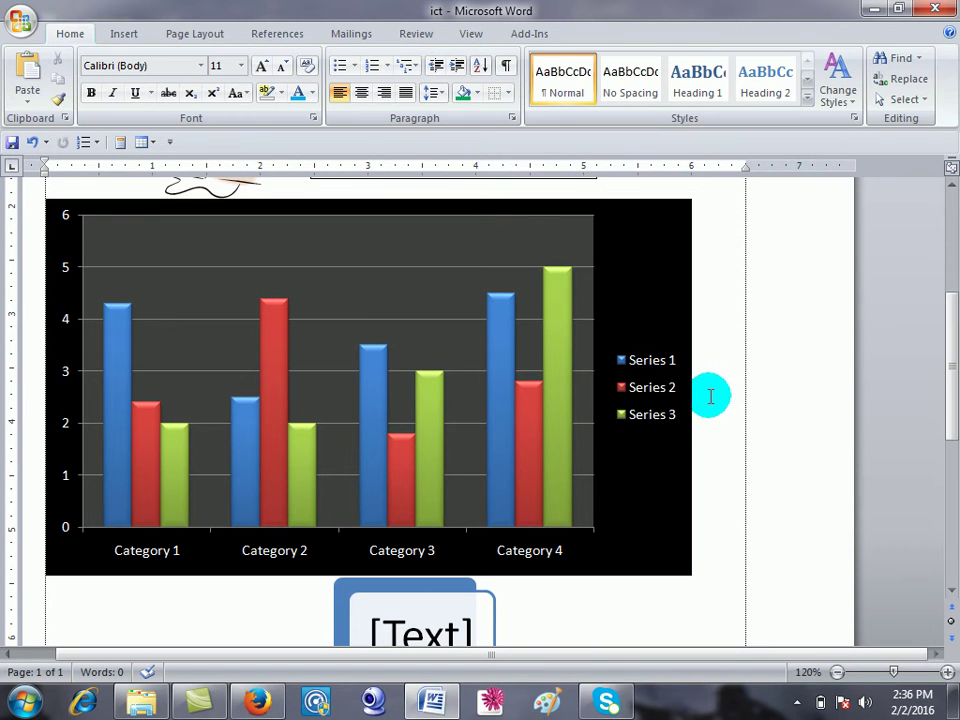
# Insert a Blank header and type 'kjhgrerrtyuiop;poiuytre' as its text.
pyautogui.click(124, 32)
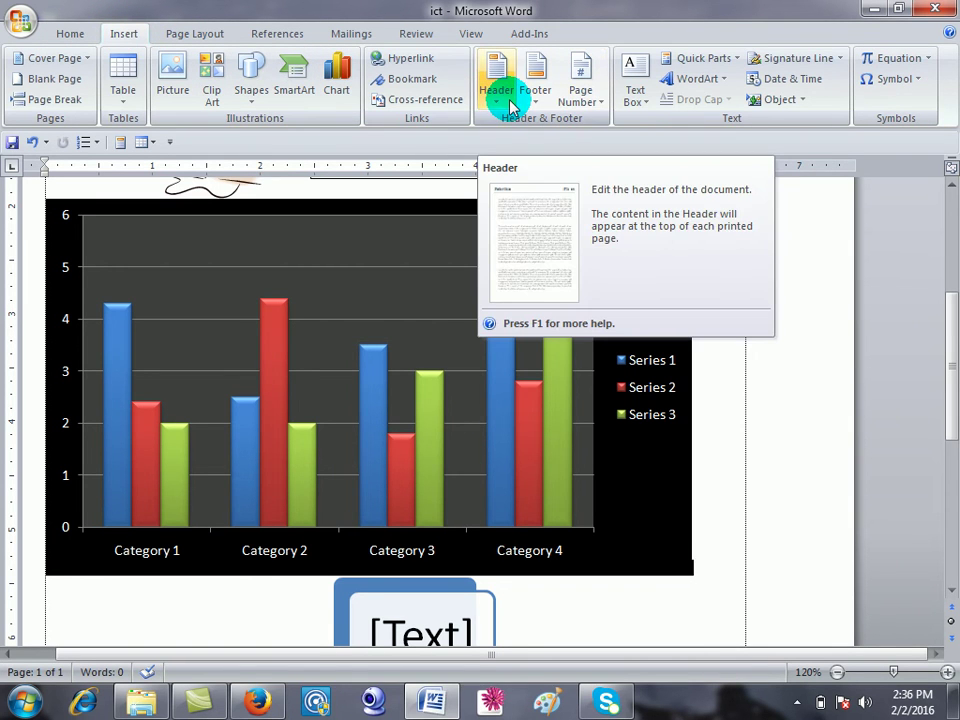
pyautogui.click(505, 92)
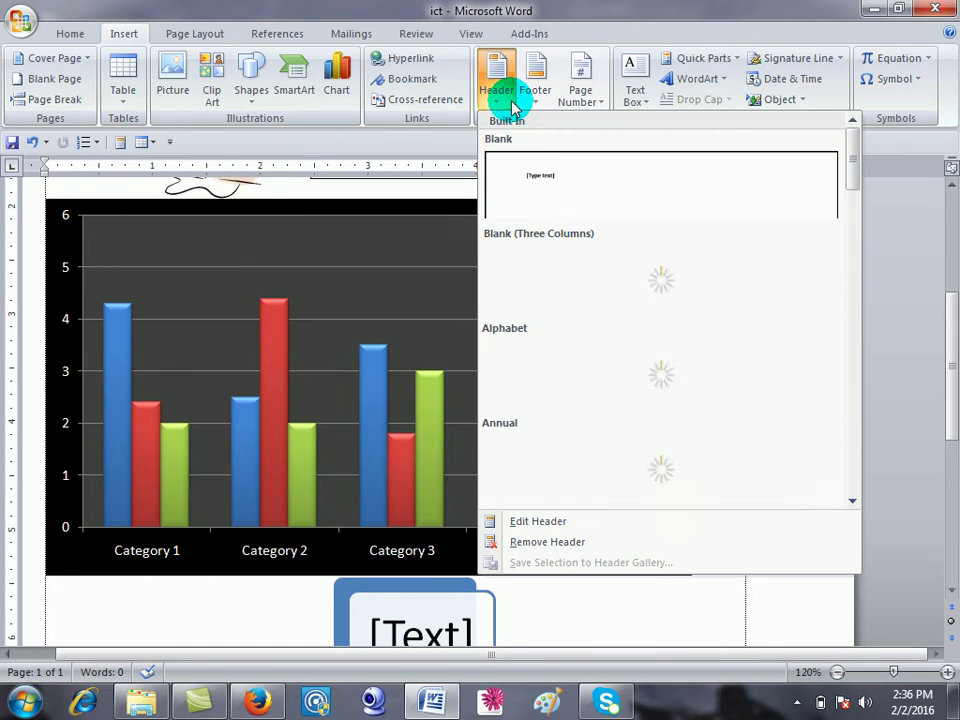
pyautogui.click(620, 186)
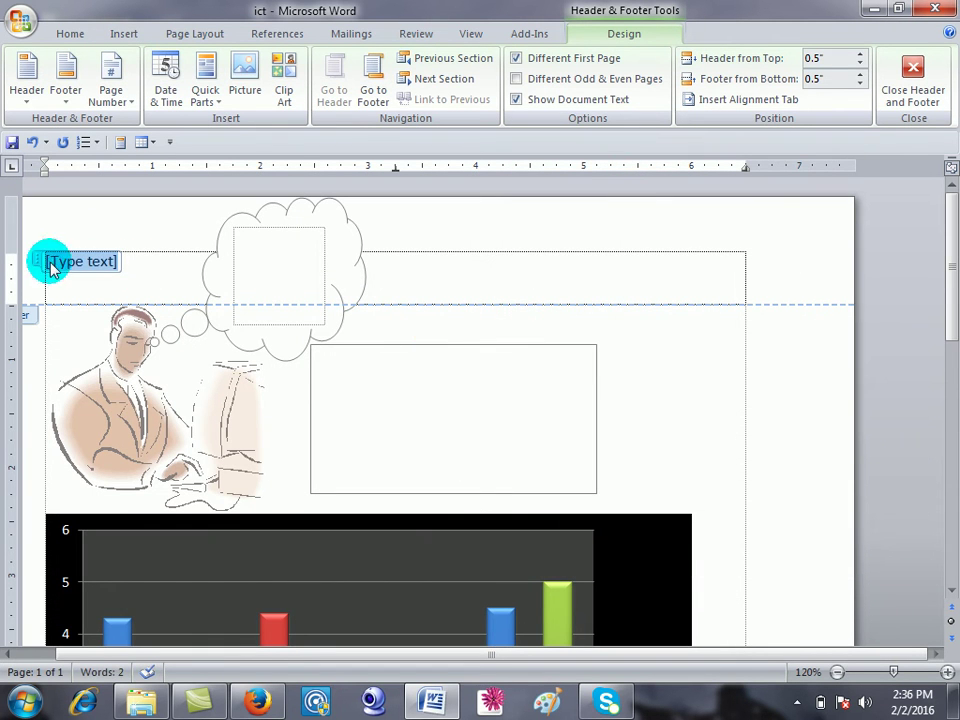
pyautogui.write('kjhgrerrtyuiop;poiuytre')
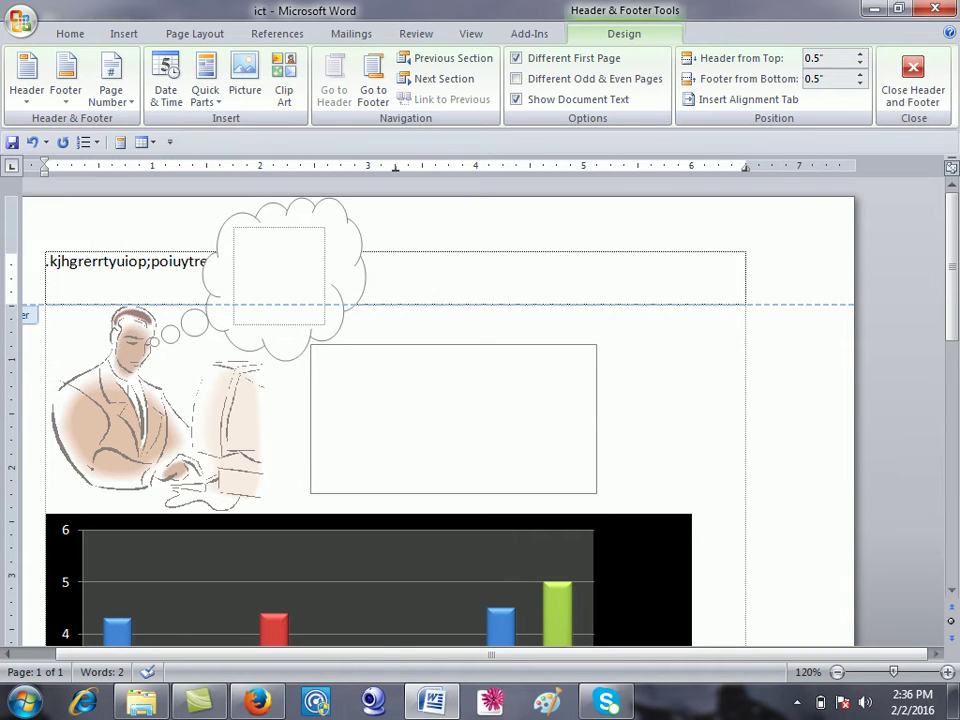
# Move into the footer, then close header and footer editing to return to the body.
pyautogui.scroll(-10, 371, 493)
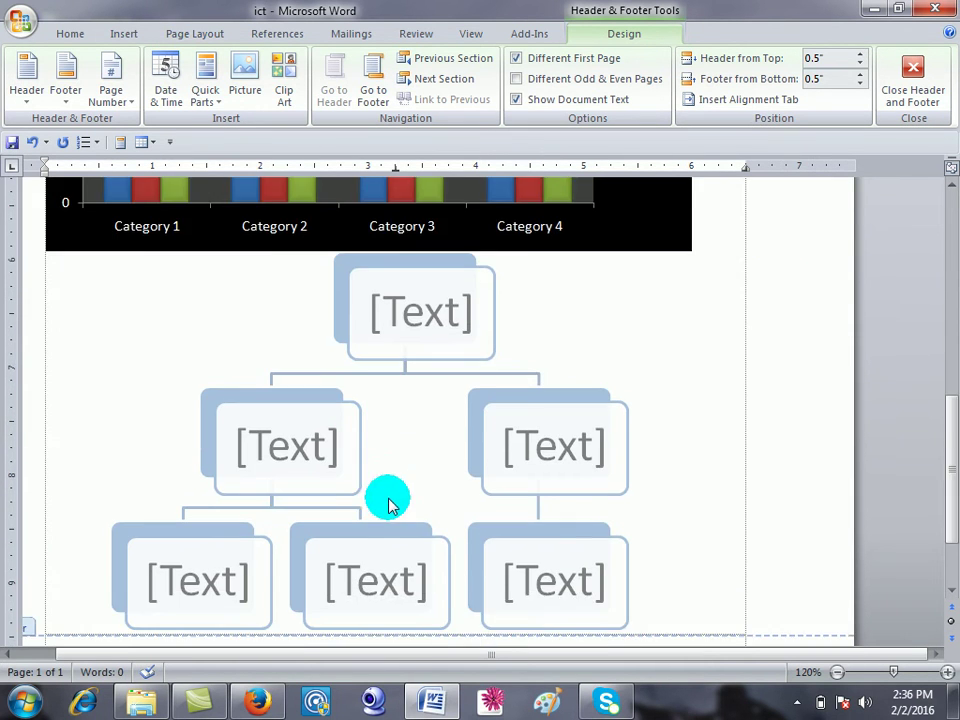
pyautogui.scroll(-3, 390, 510)
pyautogui.click(350, 575)
pyautogui.write('/.,bvsdffghnjk,l.l,kjhgfdsdfghjl')
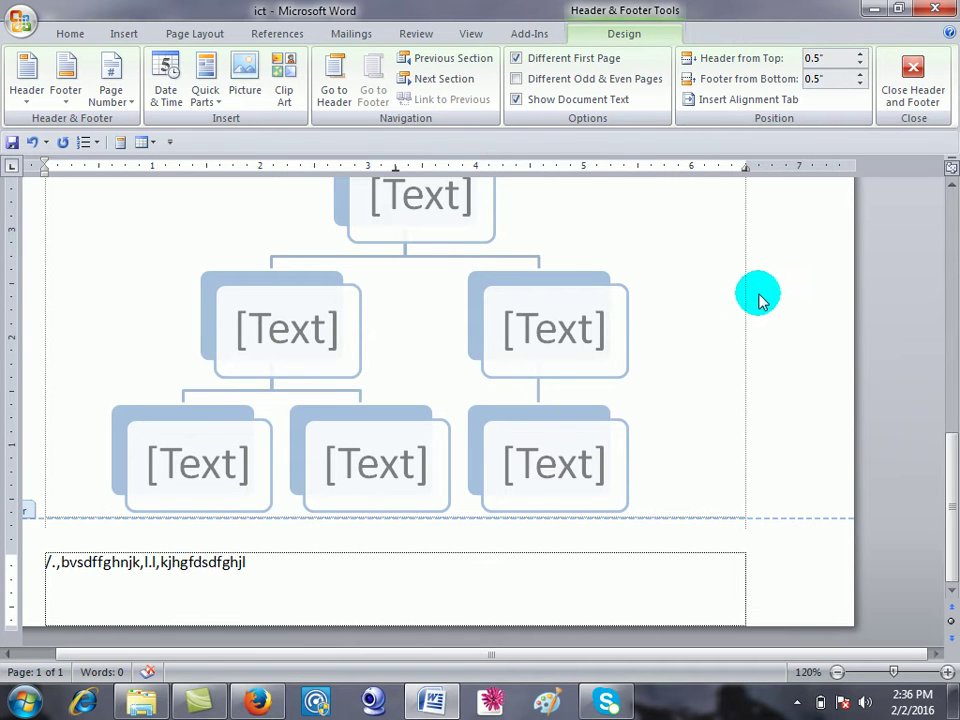
pyautogui.doubleClick(700, 316)
pyautogui.scroll(4, 649, 279)
pyautogui.scroll(9, 649, 279)
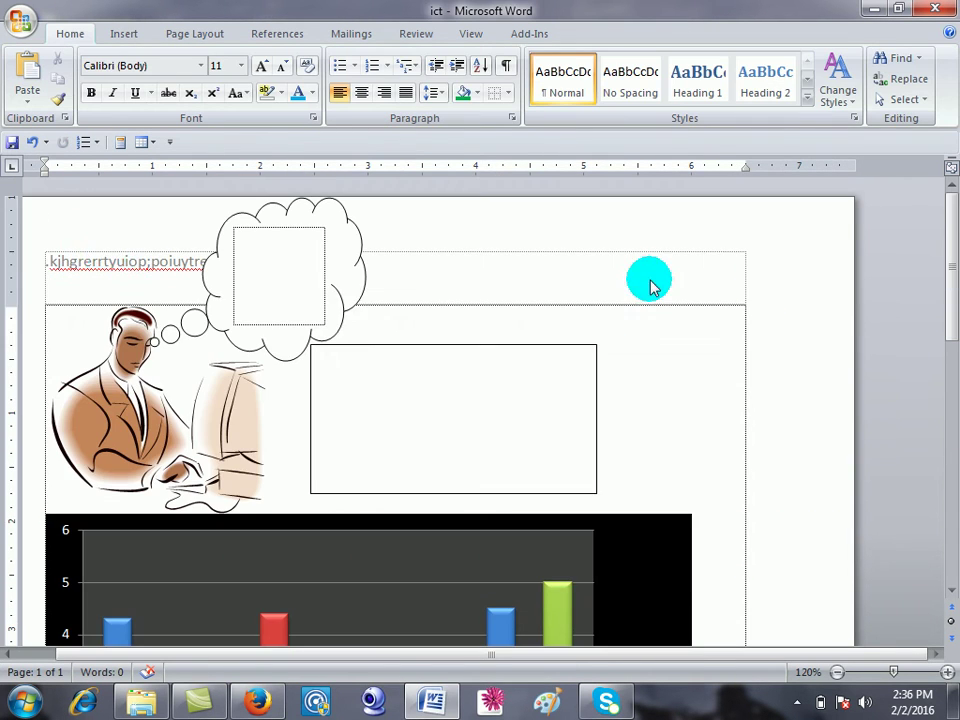
pyautogui.scroll(-3, 420, 525)
pyautogui.scroll(-6, 416, 538)
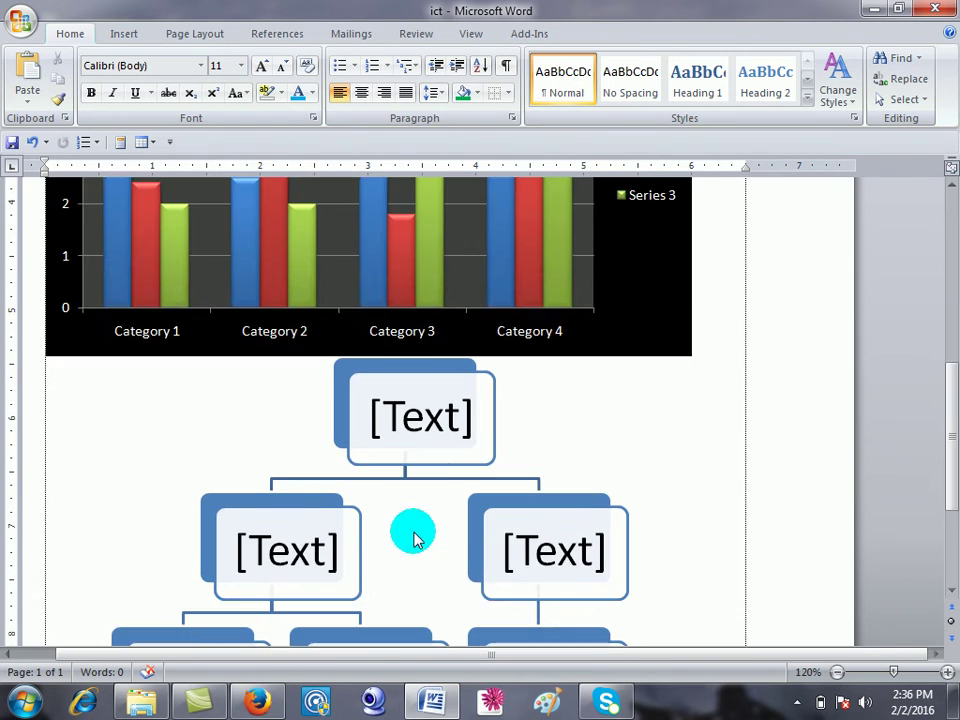
pyautogui.scroll(-3, 349, 576)
pyautogui.scroll(-1, 127, 593)
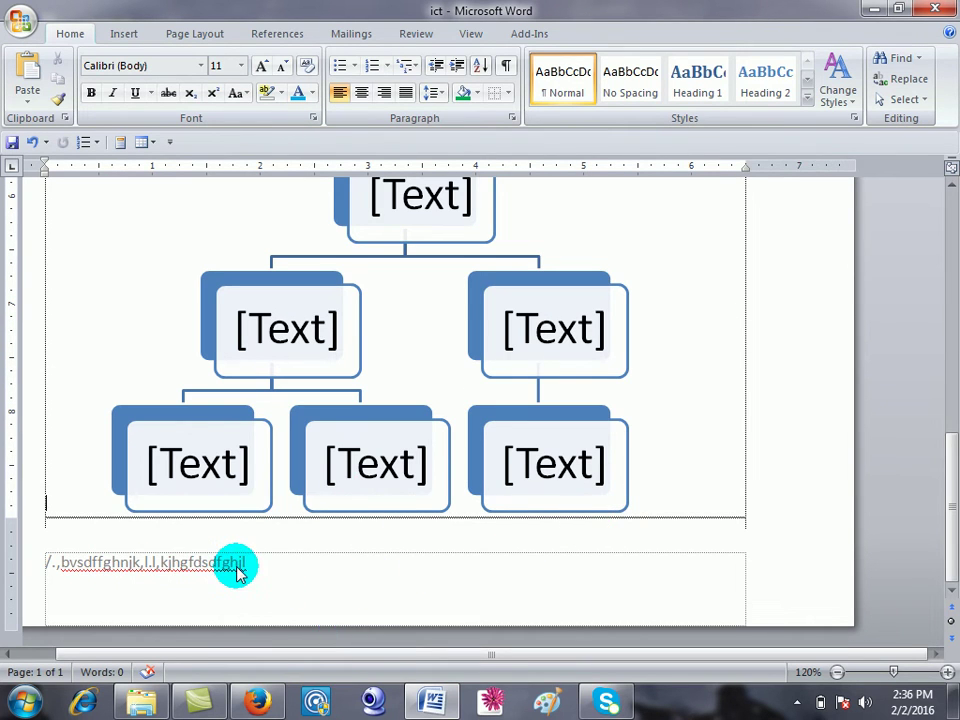
# Add a Plain Number 3 page number at the top right of the page.
pyautogui.click(148, 35)
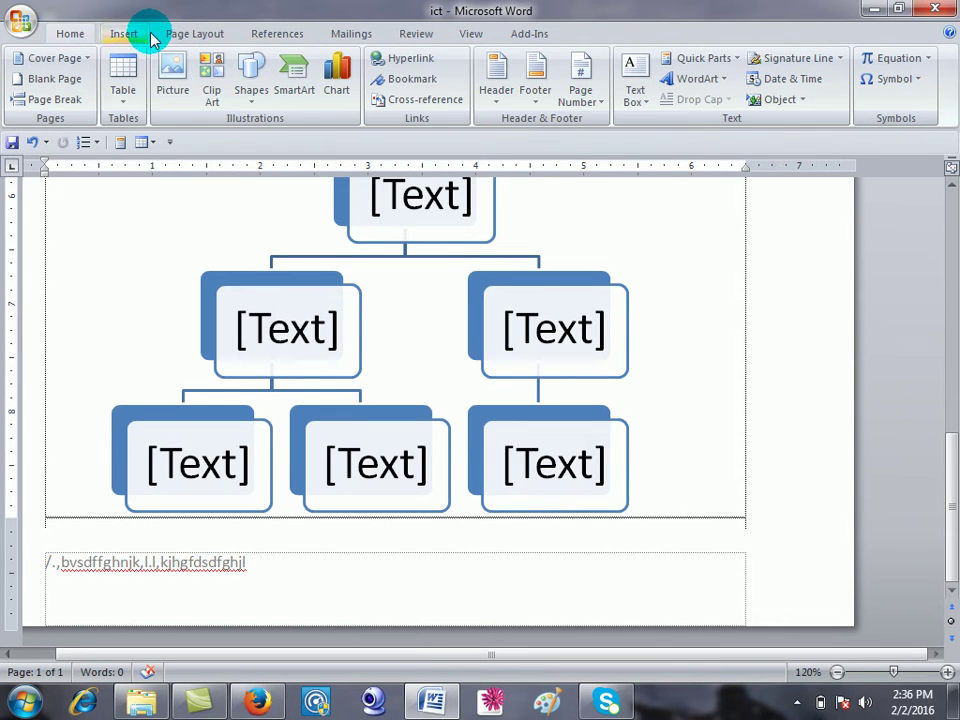
pyautogui.click(581, 95)
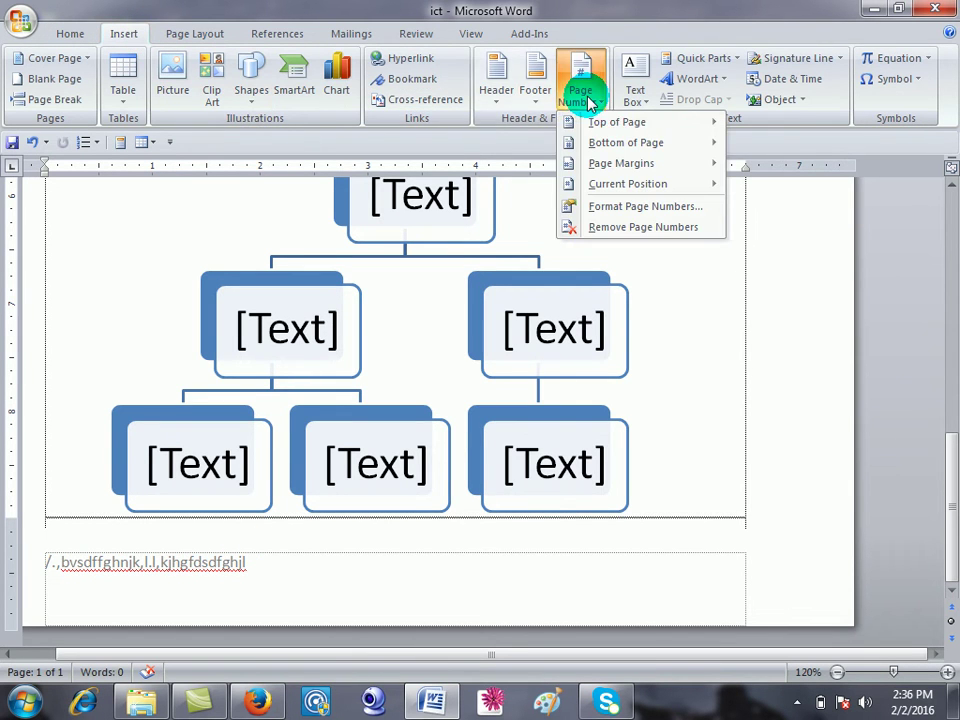
pyautogui.moveTo(615, 142)
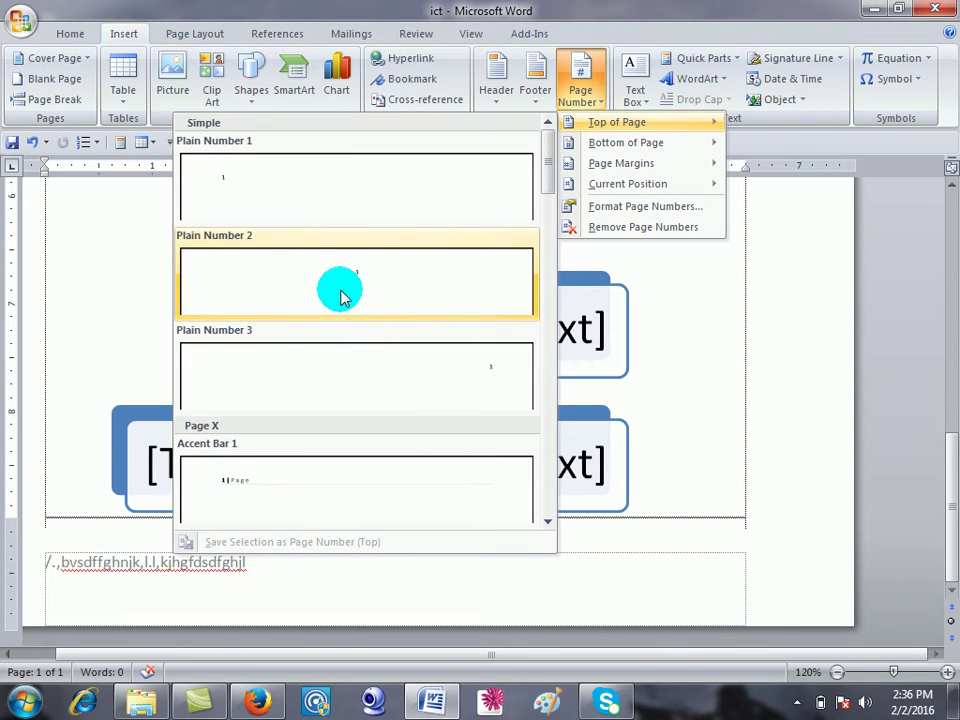
pyautogui.click(373, 372)
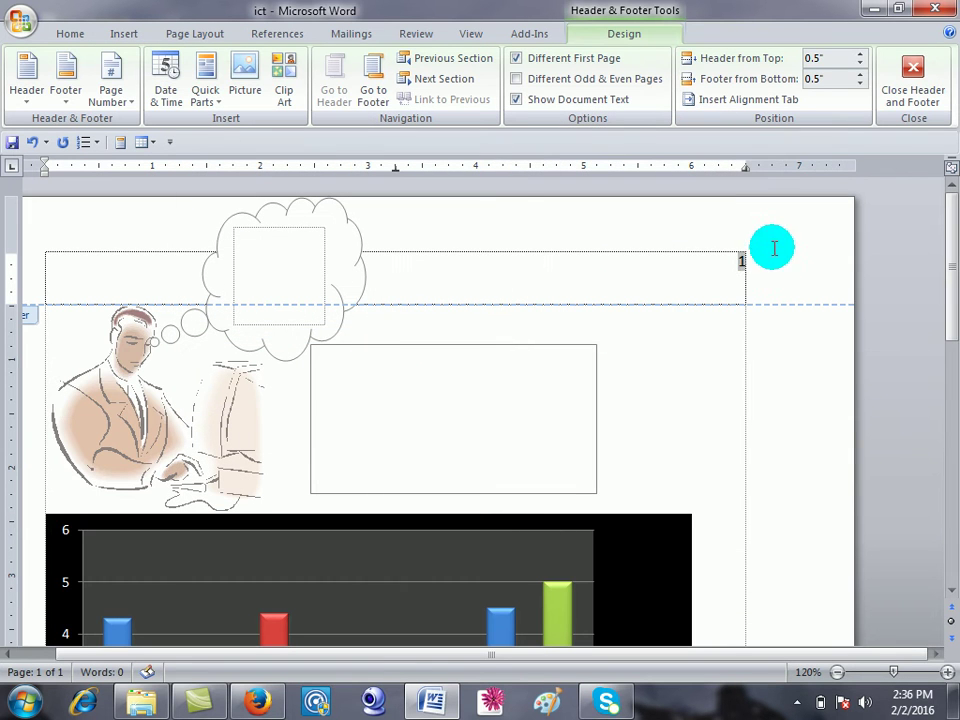
pyautogui.scroll(-10, 697, 358)
pyautogui.doubleClick(697, 358)
pyautogui.scroll(2, 724, 256)
pyautogui.scroll(-4, 730, 400)
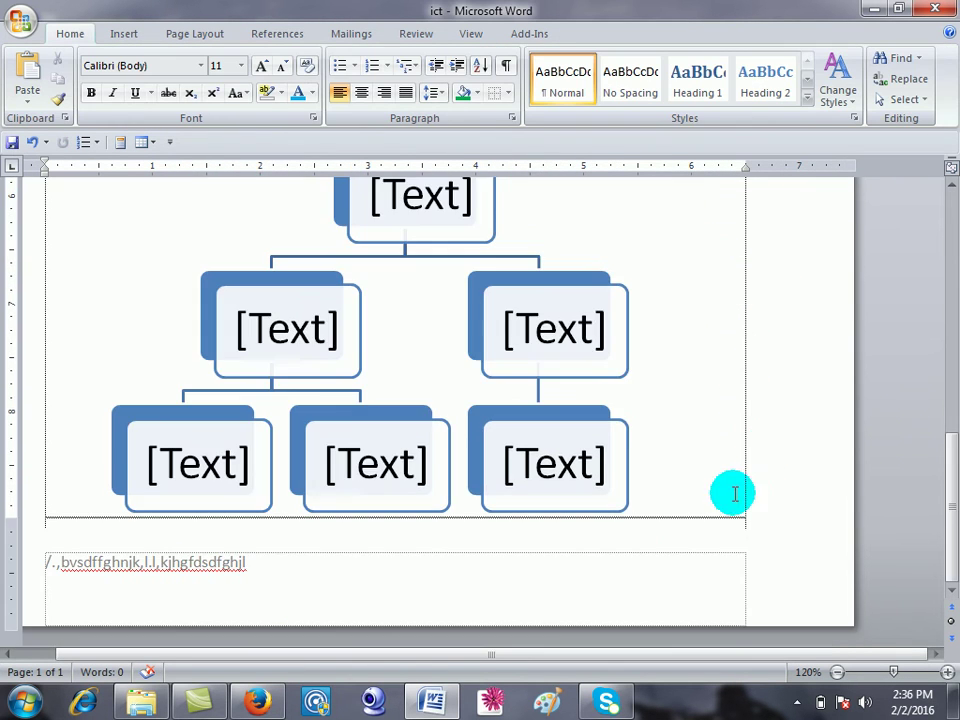
# Delete the SmartArt organization chart.
pyautogui.click(680, 512)
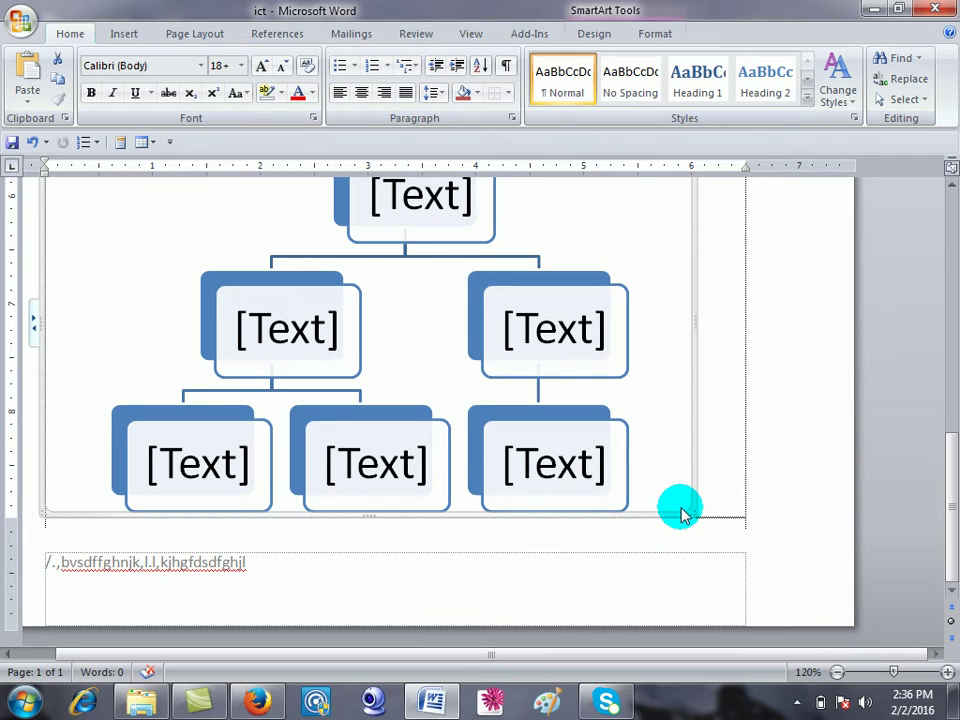
pyautogui.press('Delete')
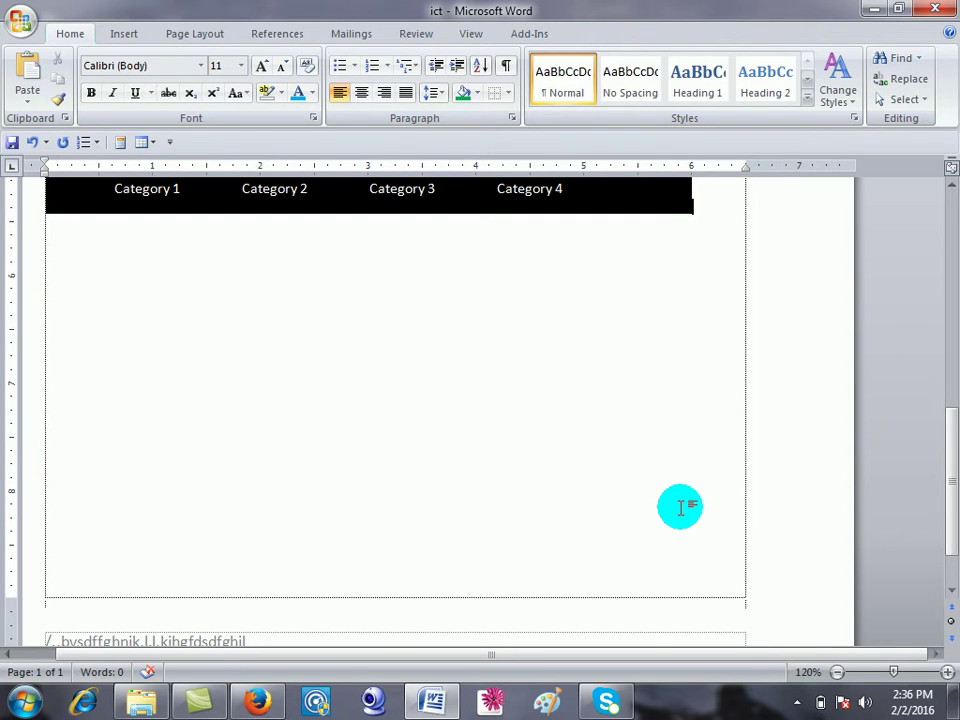
pyautogui.scroll(-3, 680, 507)
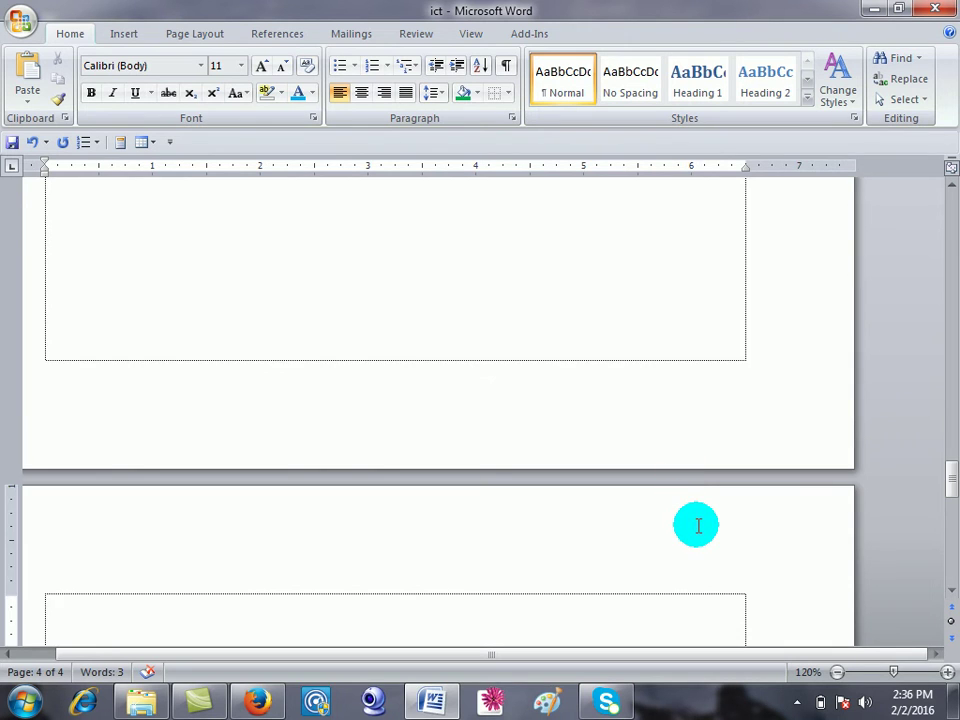
pyautogui.scroll(5, 698, 526)
pyautogui.scroll(10, 698, 526)
pyautogui.scroll(10, 698, 526)
pyautogui.scroll(10, 698, 526)
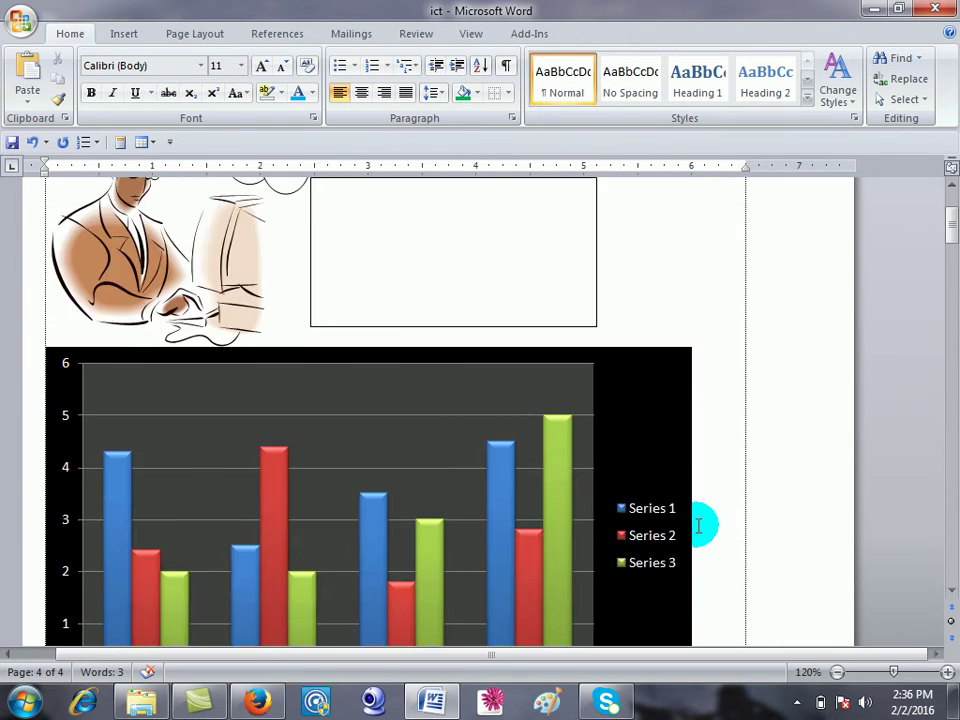
pyautogui.scroll(3, 698, 526)
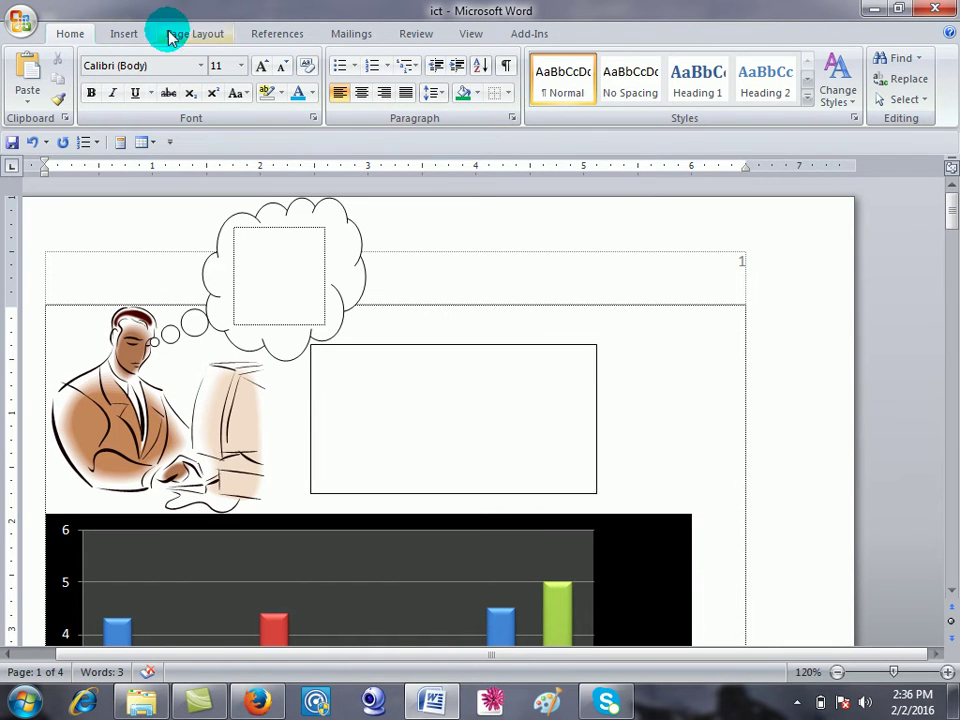
# Add a centered Plain Number 2 page number at the bottom of the page.
pyautogui.click(128, 37)
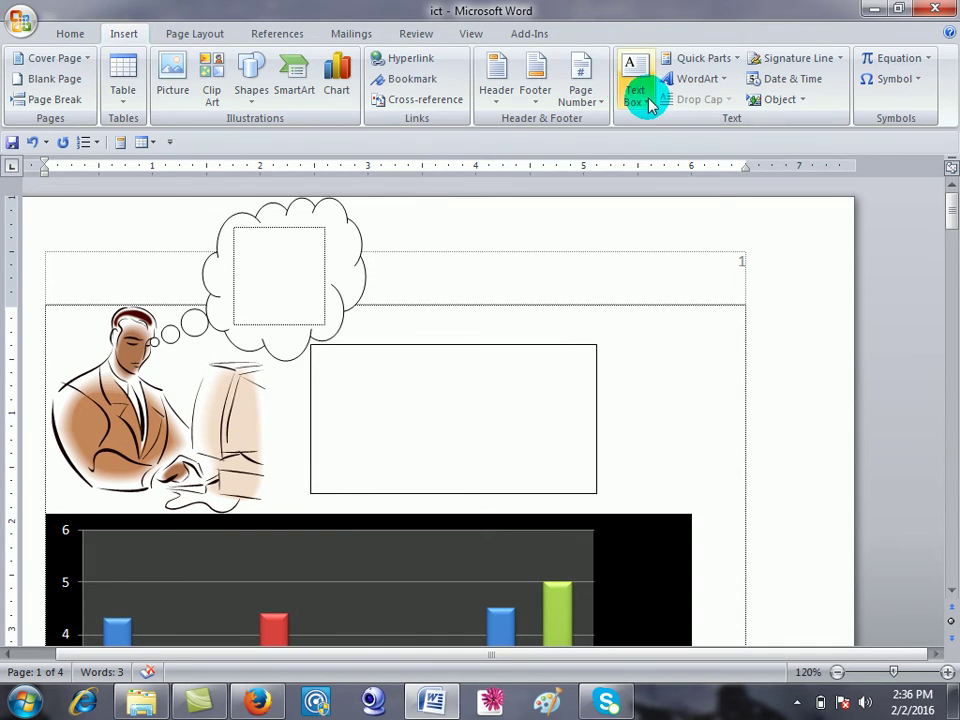
pyautogui.click(598, 106)
pyautogui.moveTo(615, 148)
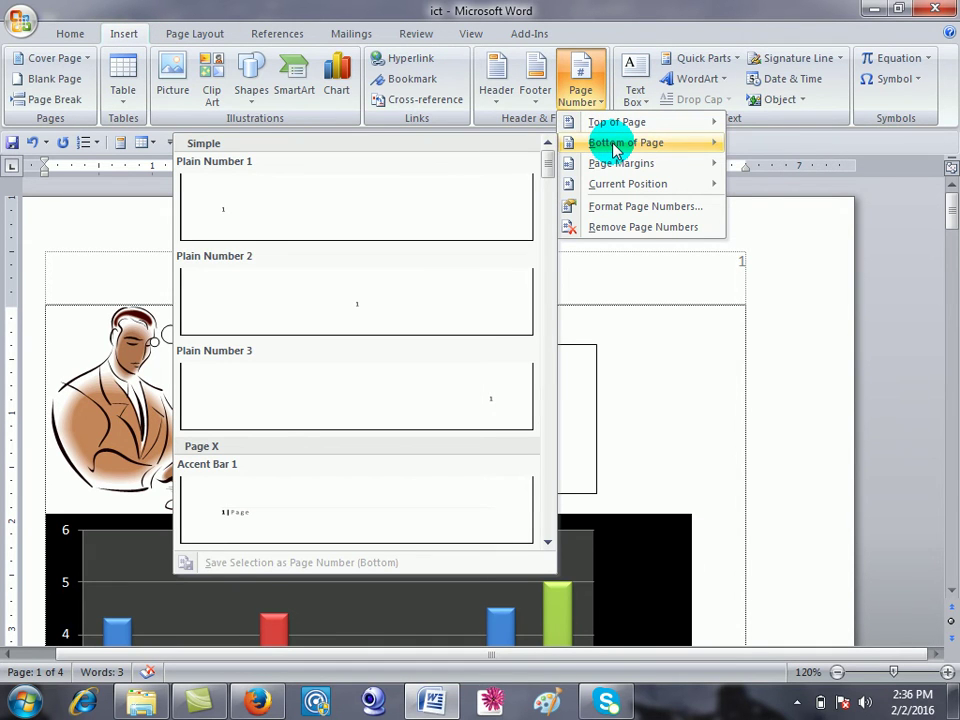
pyautogui.click(392, 300)
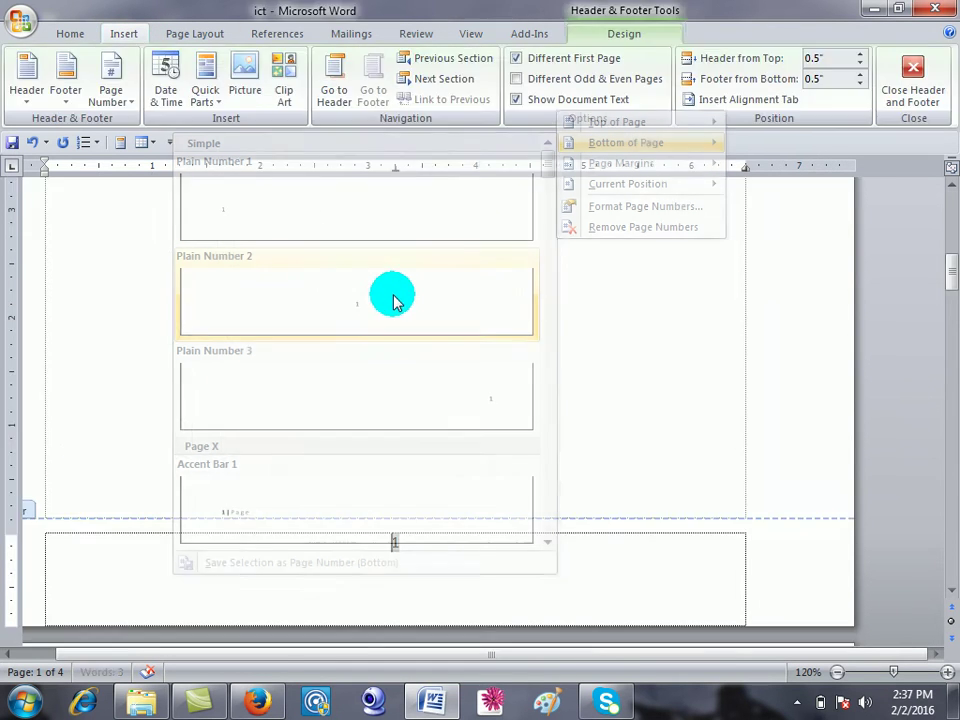
pyautogui.doubleClick(664, 422)
# Insert a Blank header into the document.
pyautogui.scroll(-3, 664, 450)
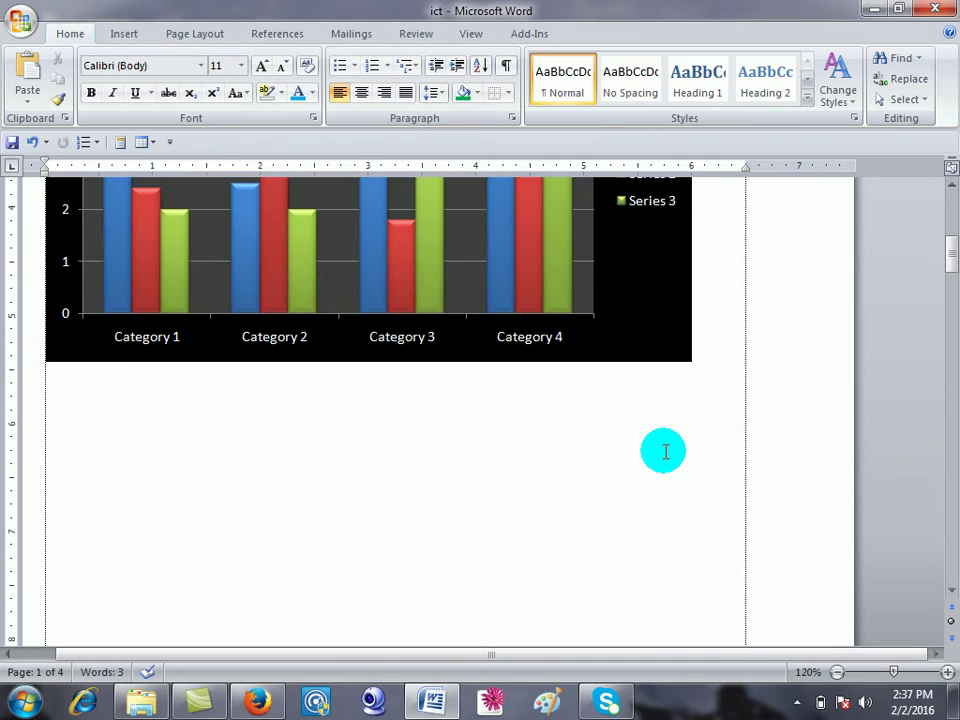
pyautogui.scroll(-4, 650, 495)
pyautogui.scroll(-3, 650, 495)
pyautogui.scroll(-2, 647, 471)
pyautogui.scroll(-3, 632, 480)
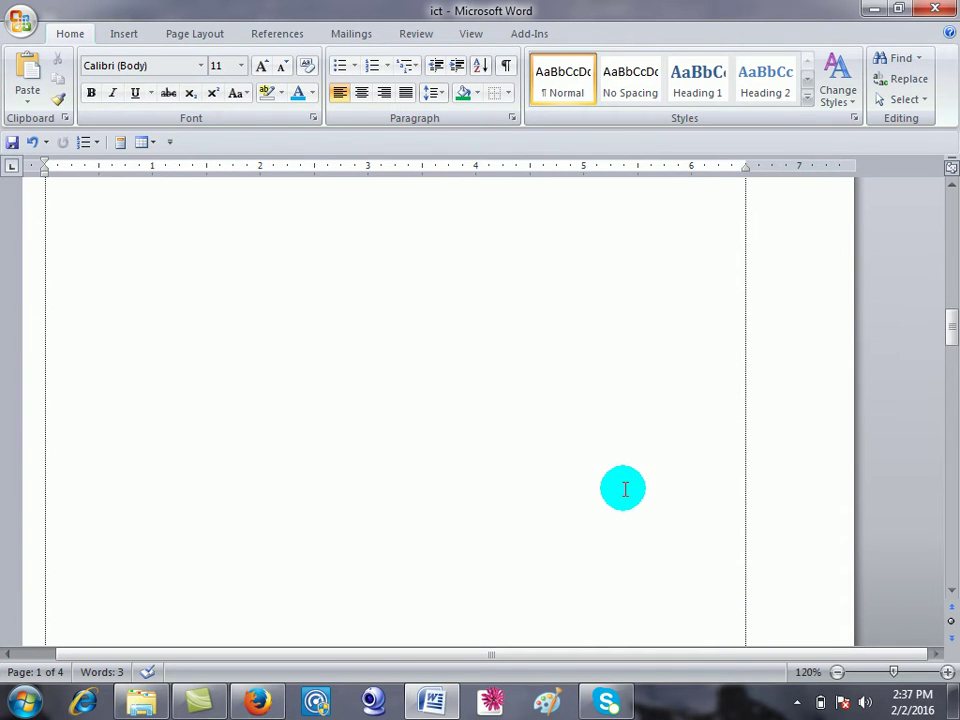
pyautogui.scroll(-3, 620, 495)
pyautogui.scroll(3, 621, 478)
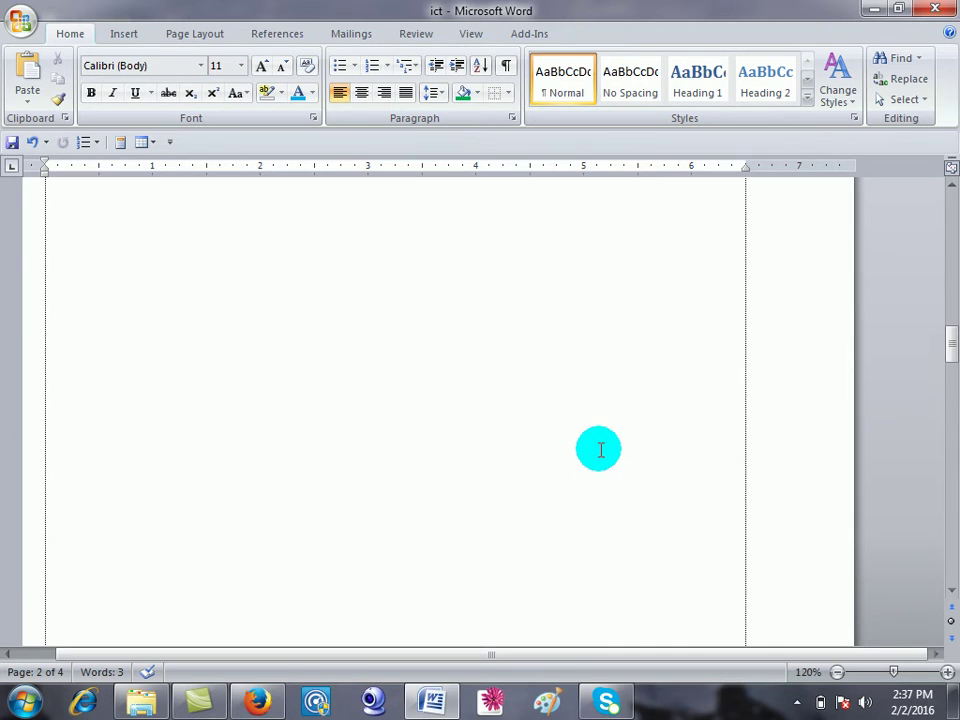
pyautogui.scroll(6, 598, 448)
pyautogui.click(120, 30)
pyautogui.click(503, 90)
pyautogui.click(560, 185)
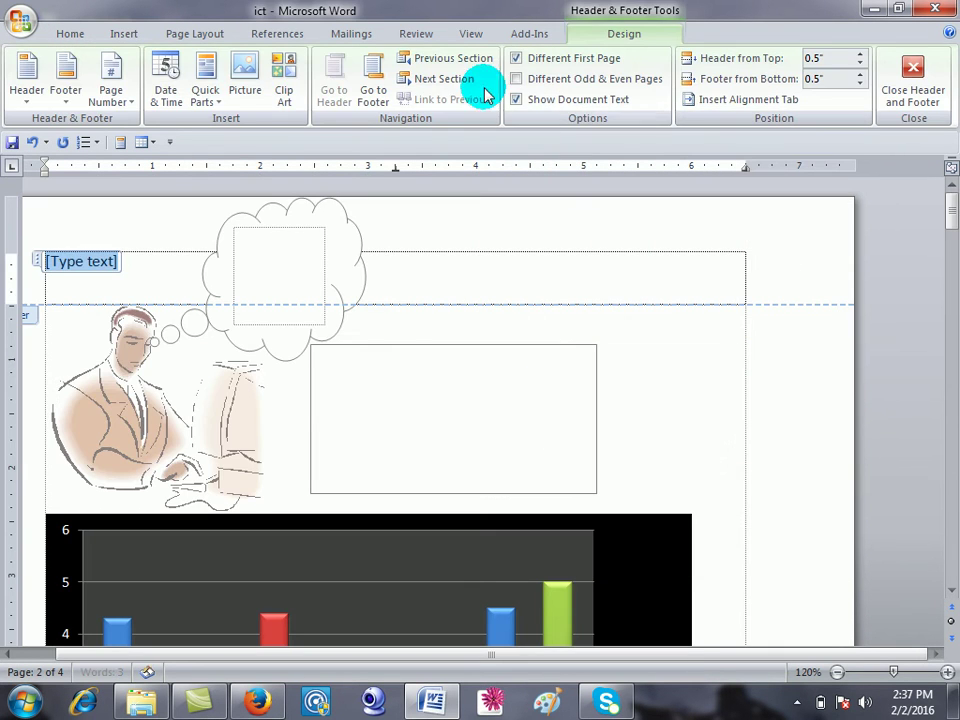
# Add a Plain Number 1 page number at the top of the page.
pyautogui.click(67, 33)
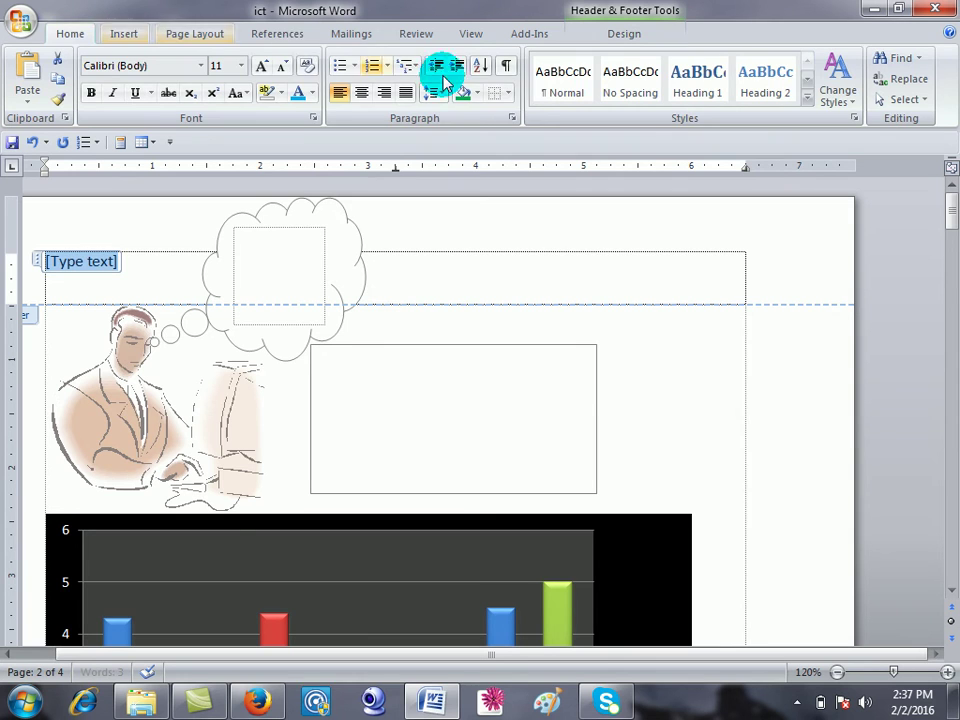
pyautogui.click(128, 34)
pyautogui.click(580, 90)
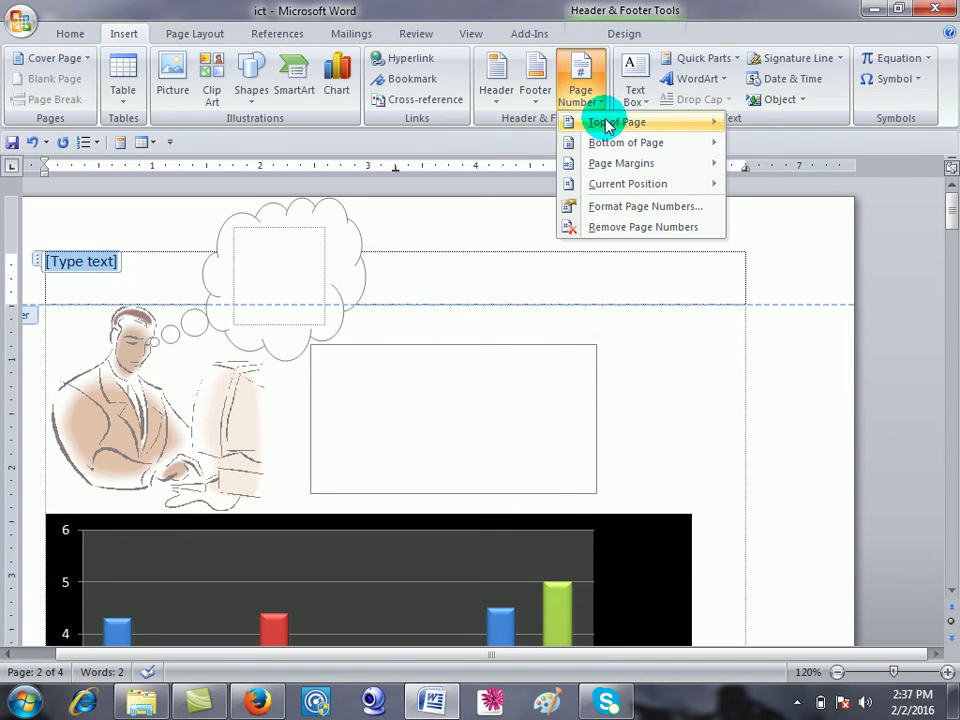
pyautogui.moveTo(606, 122)
pyautogui.click(322, 180)
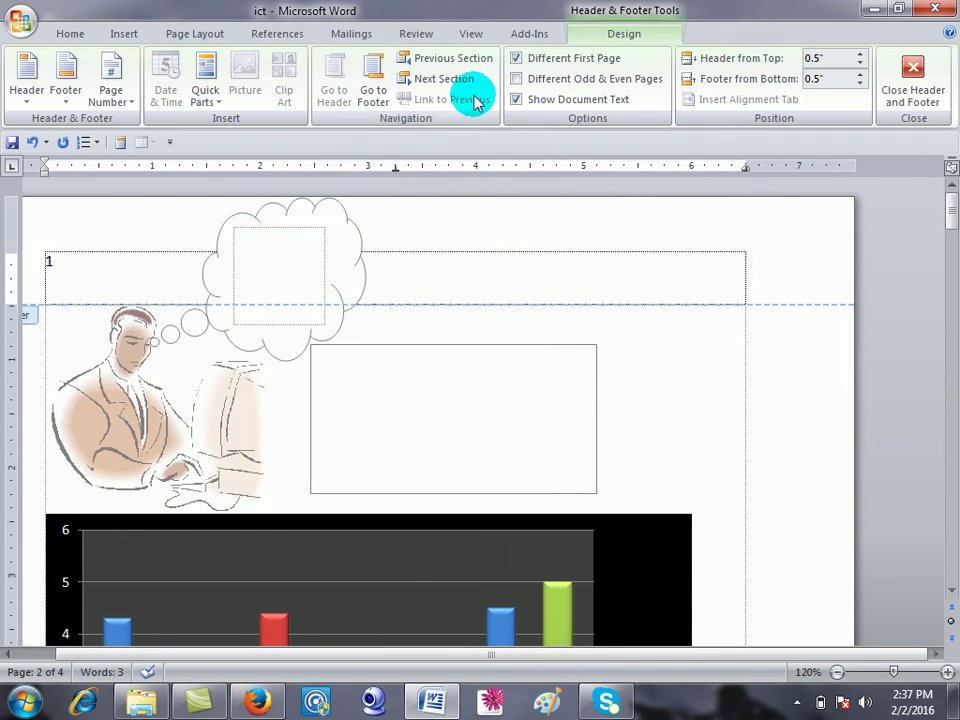
# Turn off Different First Page and close header and footer editing.
pyautogui.click(517, 60)
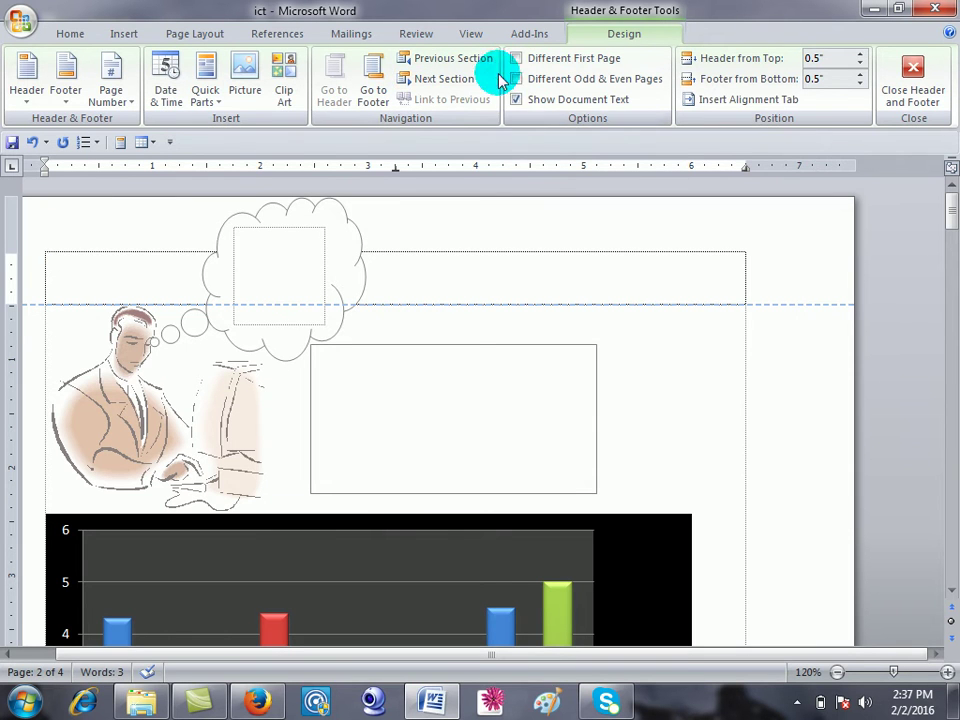
pyautogui.click(906, 88)
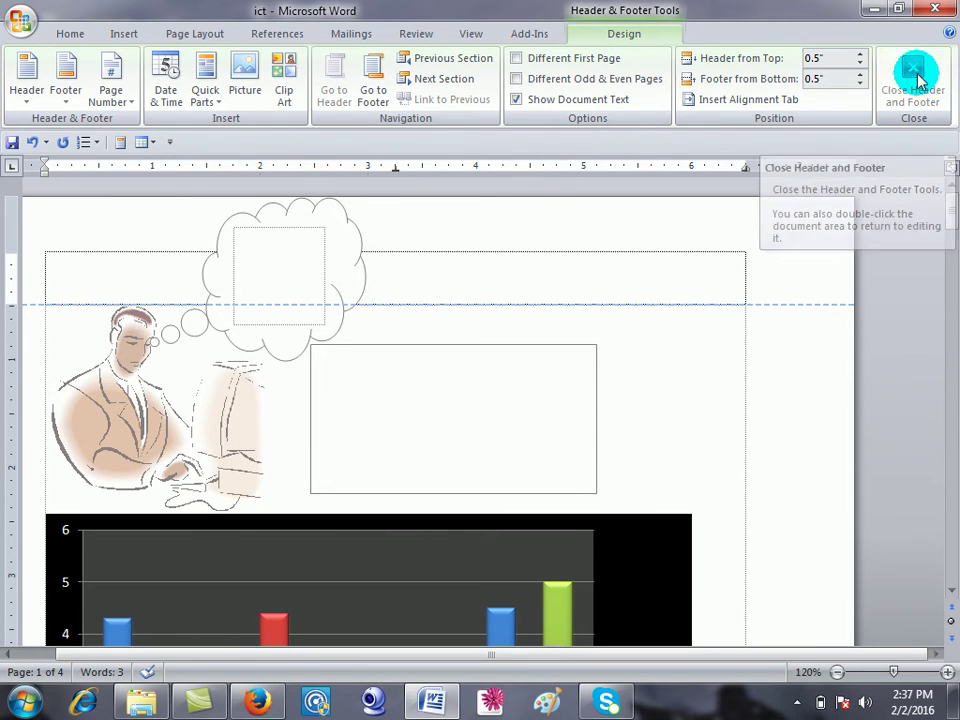
pyautogui.scroll(-2, 752, 434)
pyautogui.scroll(-6, 711, 435)
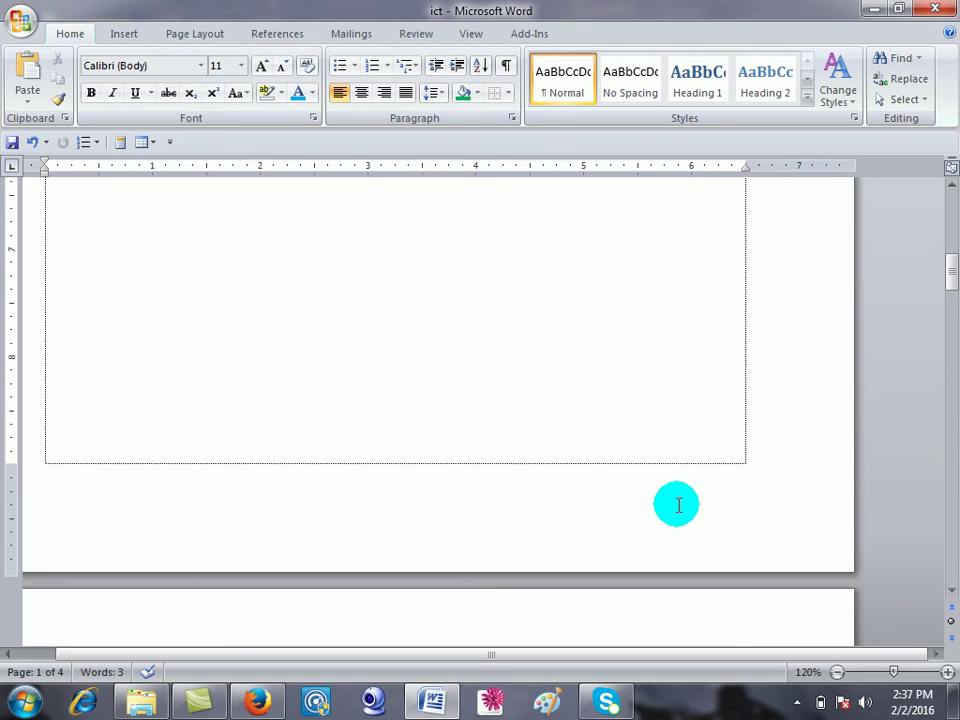
pyautogui.scroll(5, 675, 488)
pyautogui.scroll(5, 677, 489)
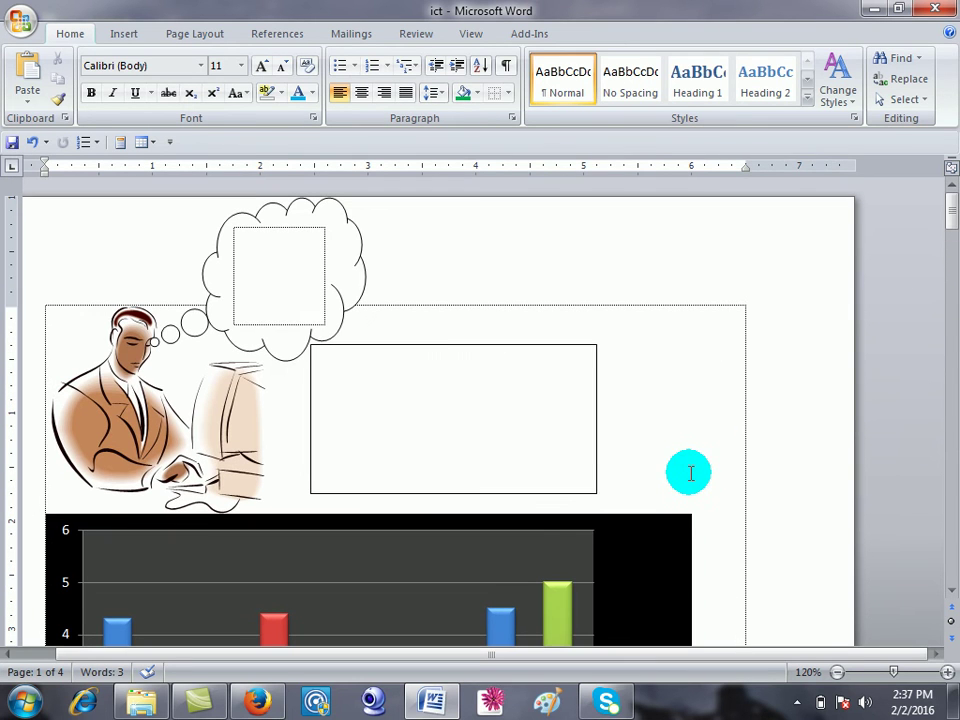
# Drag the thought bubble down onto the chart's top edge.
pyautogui.click(284, 277)
pyautogui.moveTo(320, 207); pyautogui.dragTo(382, 458)
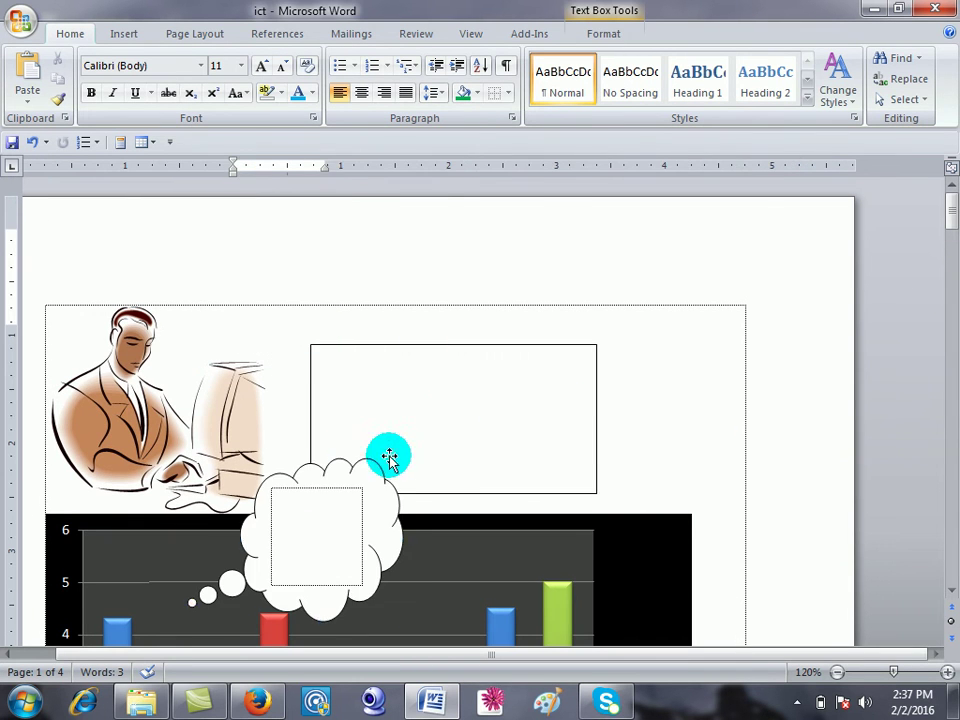
pyautogui.click(525, 287)
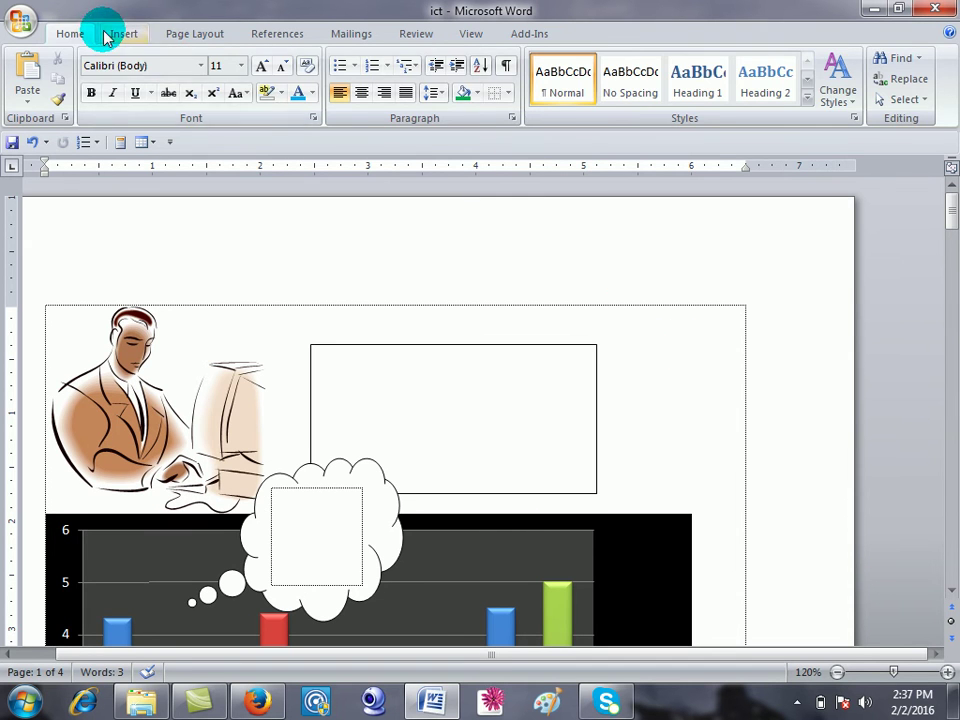
# Put a Plain Number 1 page number at the top of page 1 and close the header.
pyautogui.click(124, 33)
pyautogui.click(574, 104)
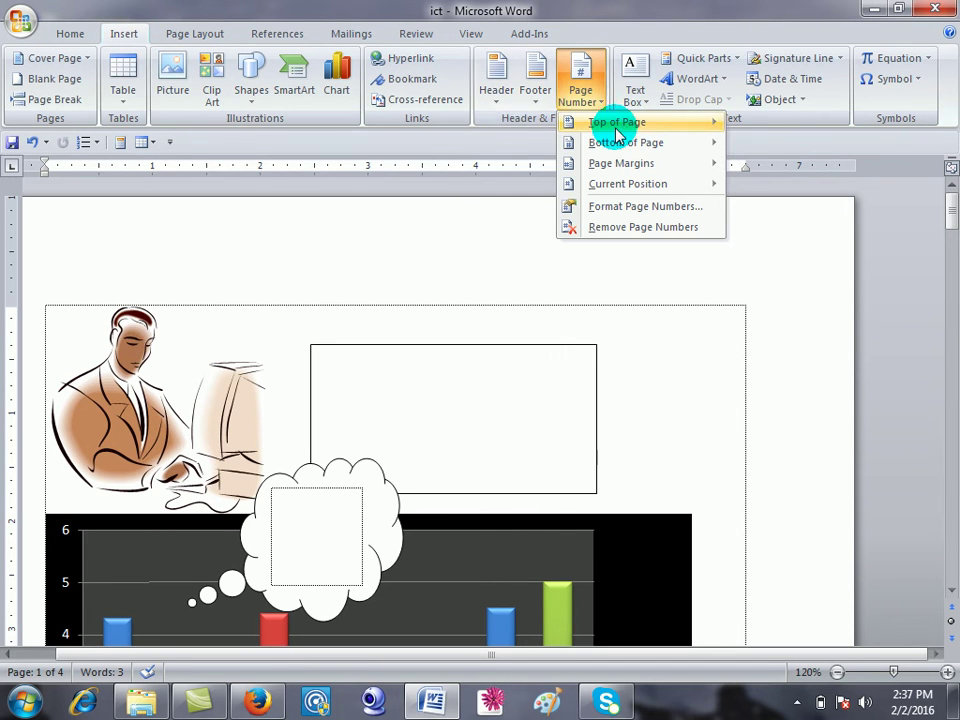
pyautogui.moveTo(611, 122)
pyautogui.click(336, 188)
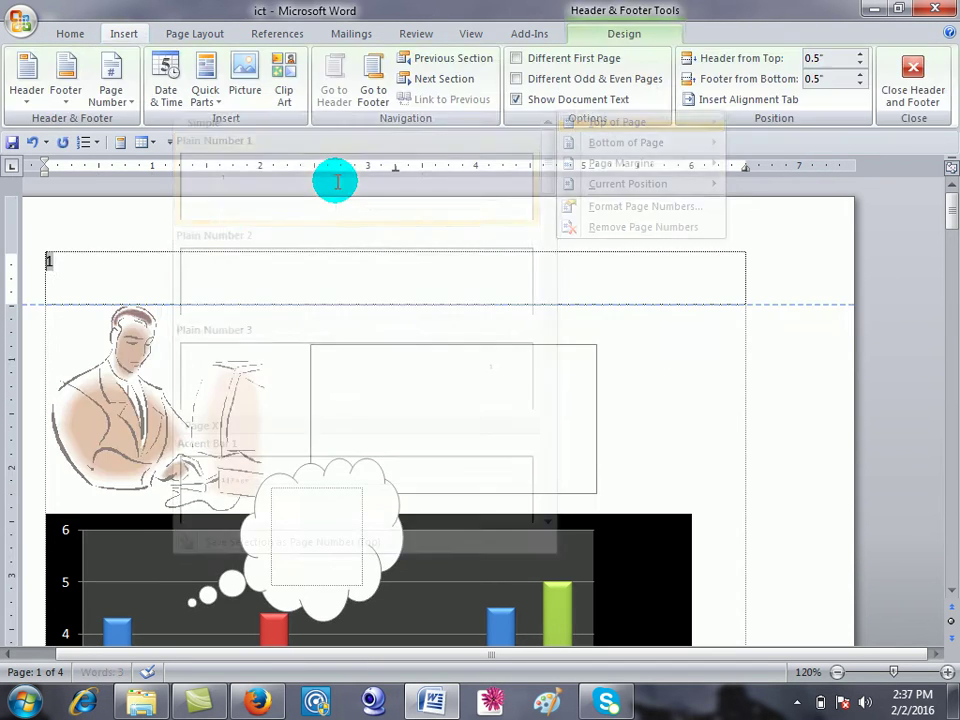
pyautogui.doubleClick(676, 358)
pyautogui.scroll(-4, 671, 347)
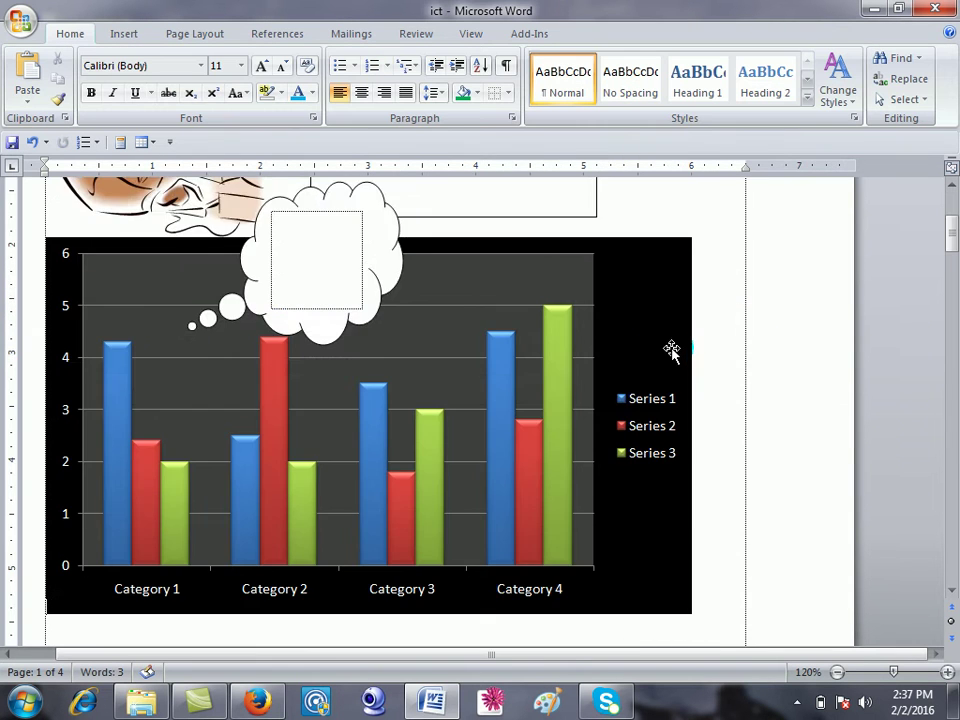
pyautogui.scroll(-5, 257, 409)
pyautogui.scroll(-4, 229, 443)
pyautogui.scroll(-3, 52, 470)
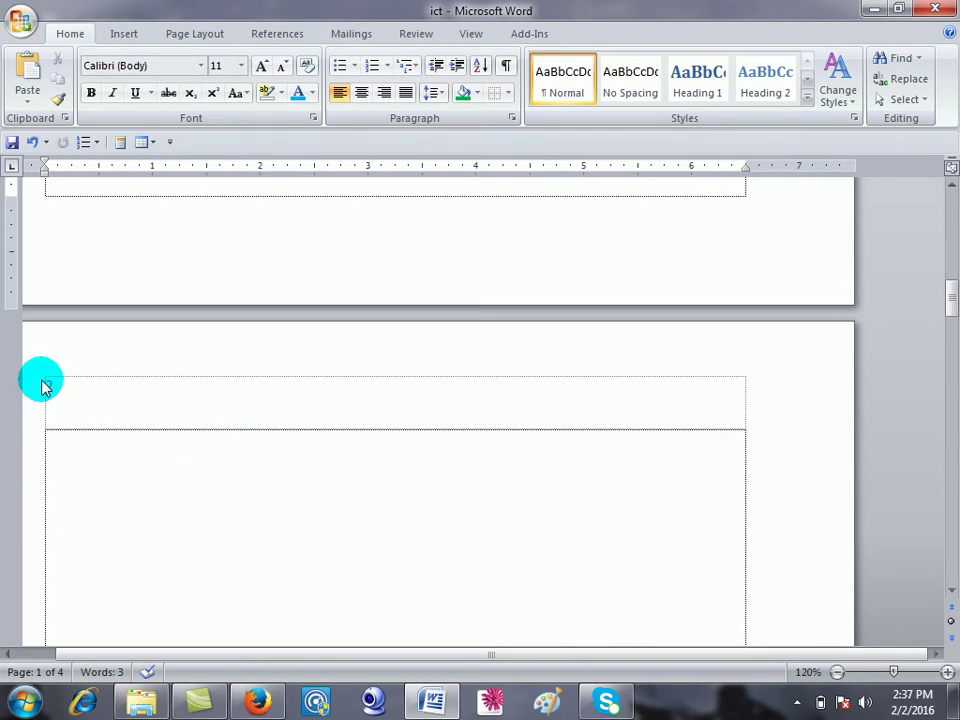
pyautogui.scroll(-2, 96, 403)
pyautogui.scroll(-2, 124, 401)
pyautogui.scroll(-2, 139, 377)
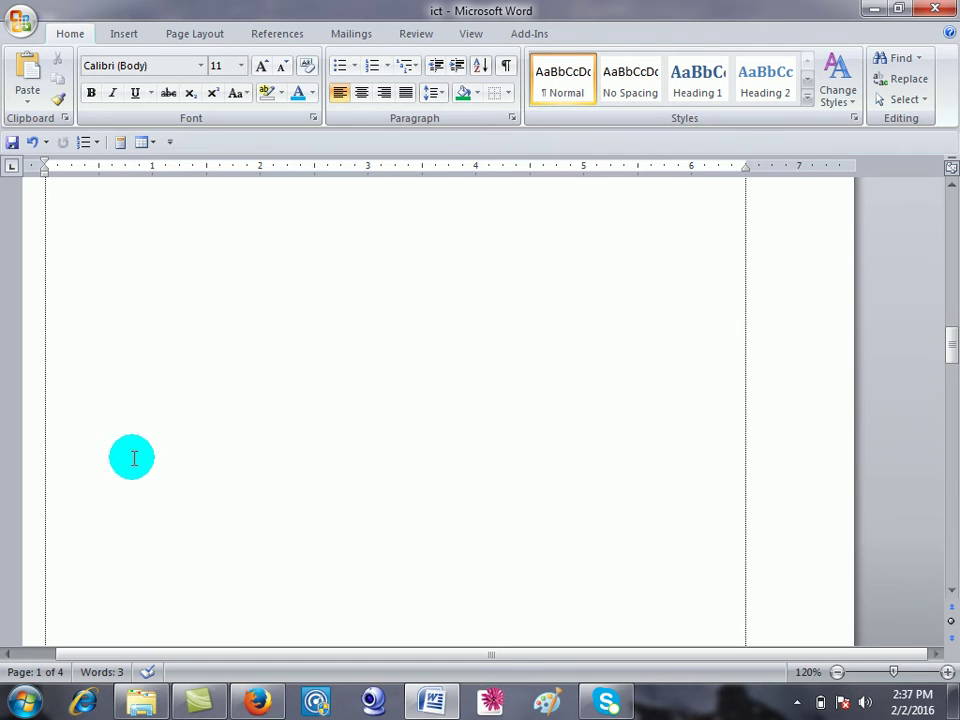
pyautogui.scroll(5, 140, 444)
pyautogui.scroll(5, 138, 444)
pyautogui.scroll(5, 138, 444)
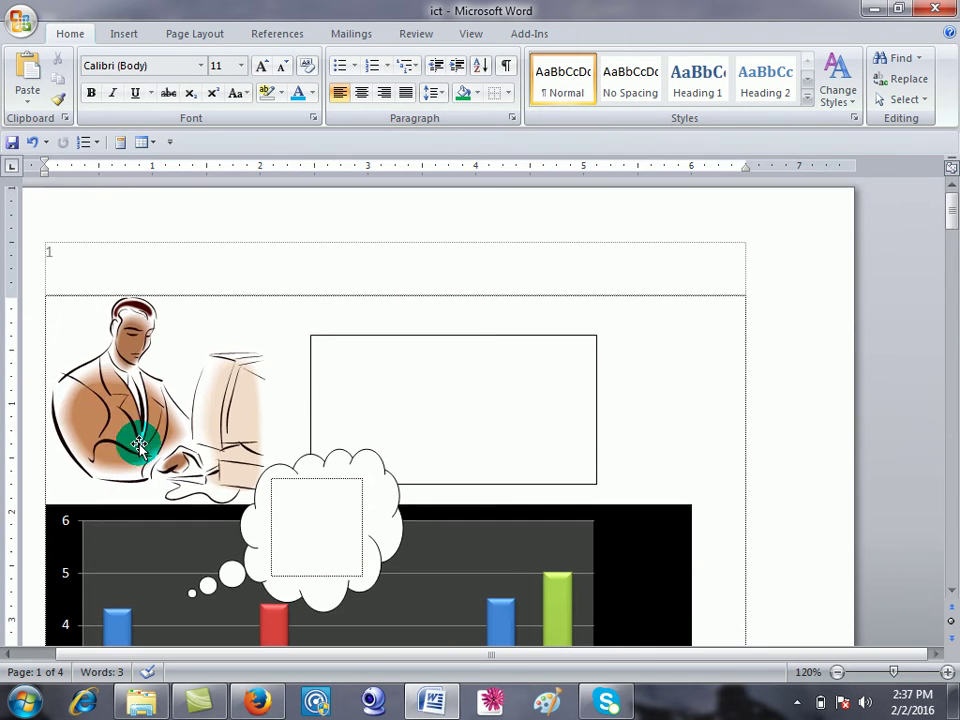
# Draw a custom text box at the top-right of page 1.
pyautogui.click(124, 34)
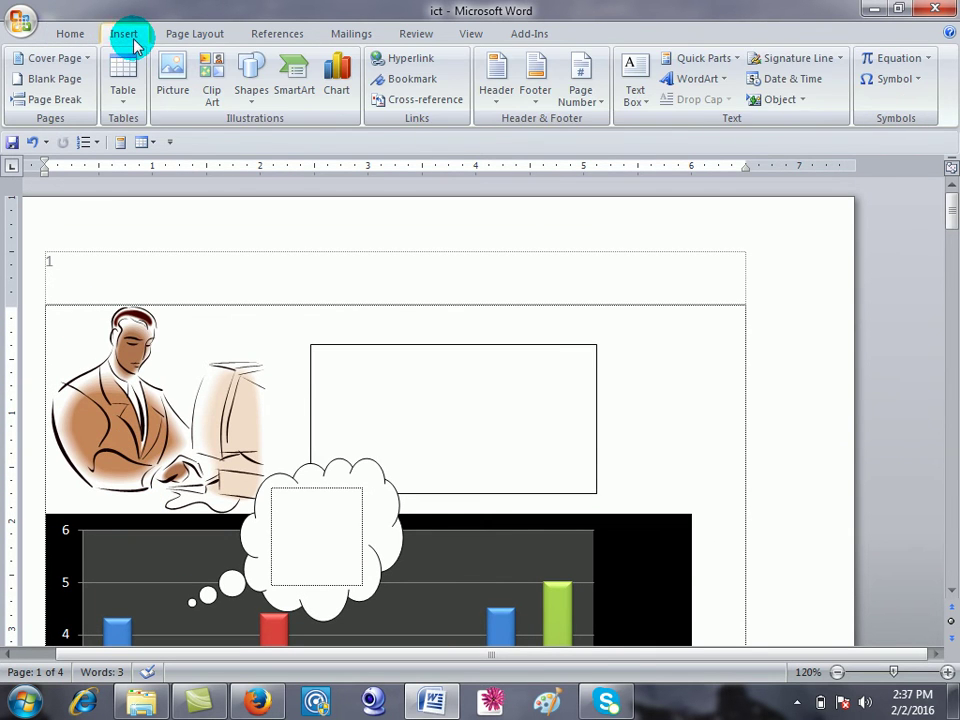
pyautogui.click(630, 94)
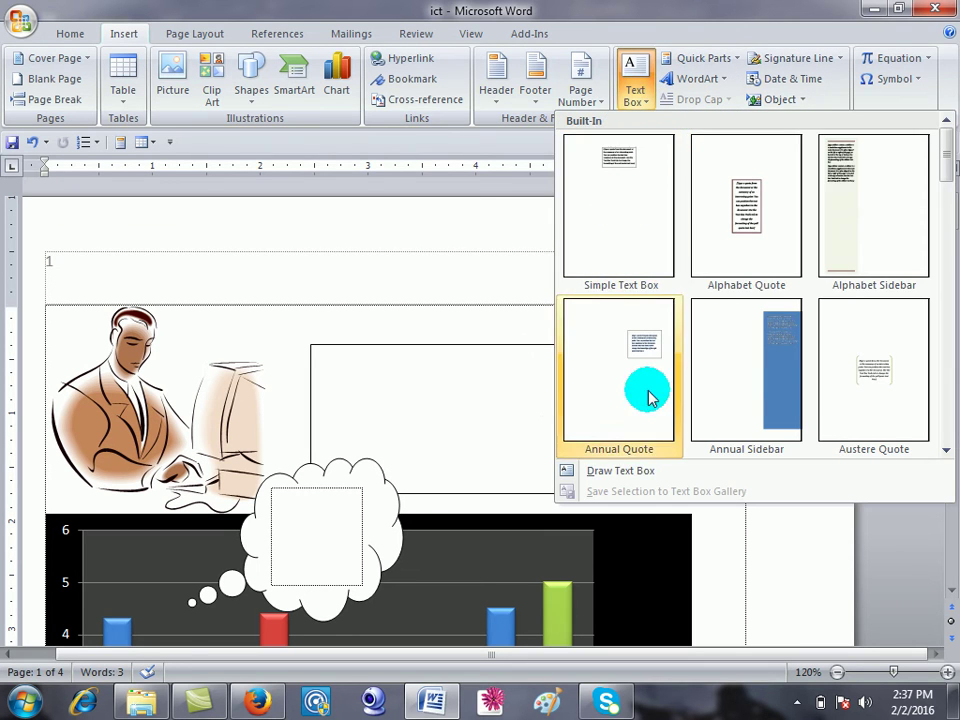
pyautogui.click(649, 469)
pyautogui.moveTo(830, 201)
pyautogui.mouseDown()
pyautogui.moveTo(649, 417)
pyautogui.moveTo(652, 428)
pyautogui.mouseUp()
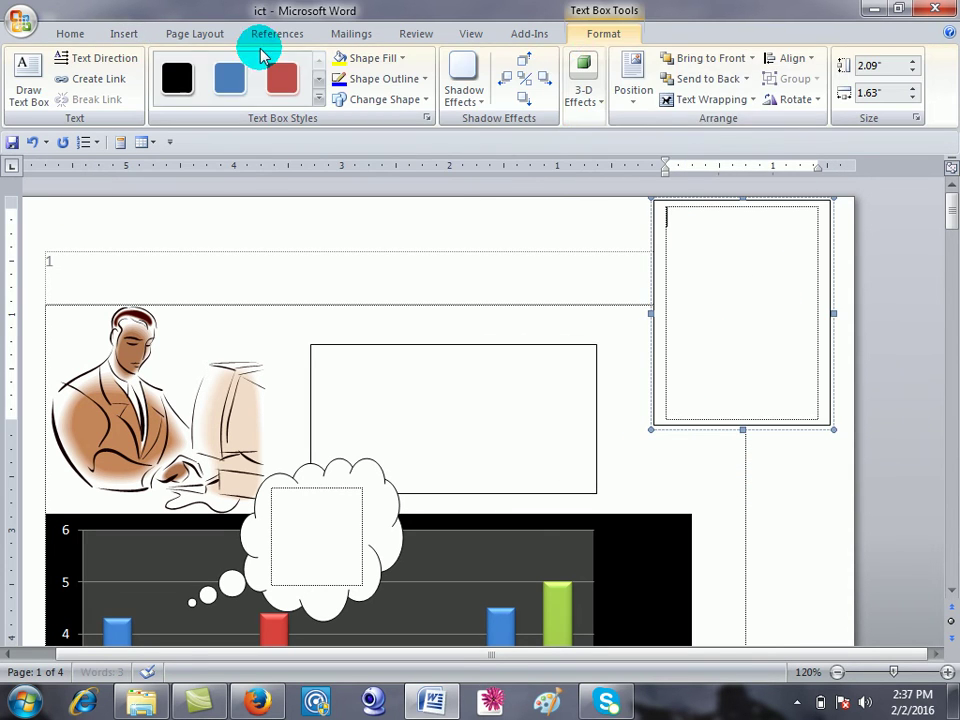
# Add a rainbow 'Your Text Here' WordArt and widen the box across the page top.
pyautogui.click(124, 34)
pyautogui.click(700, 79)
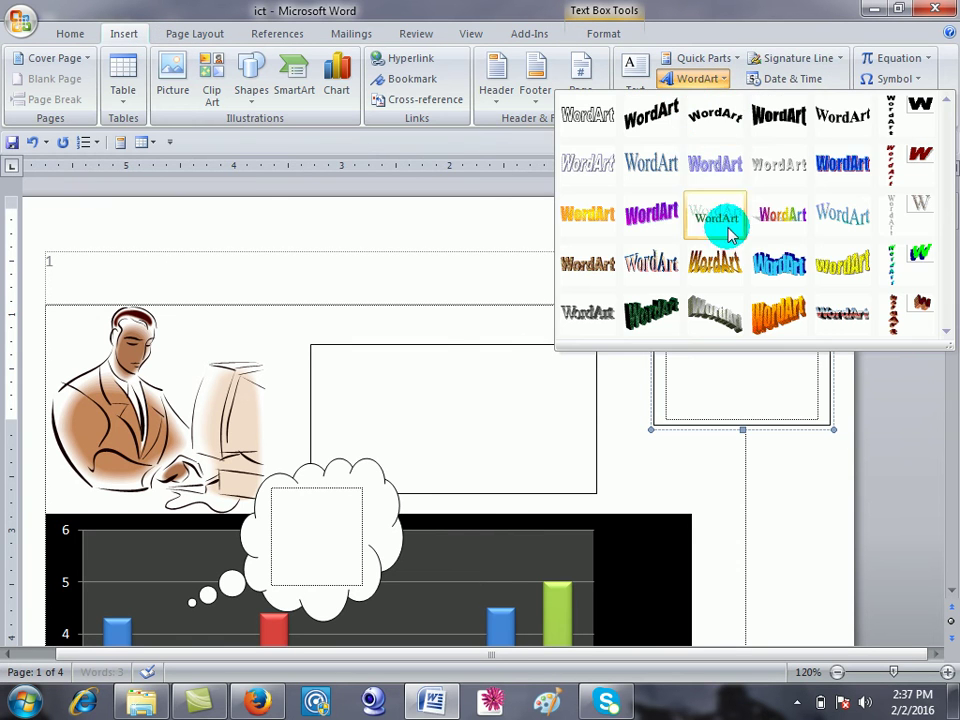
pyautogui.click(784, 214)
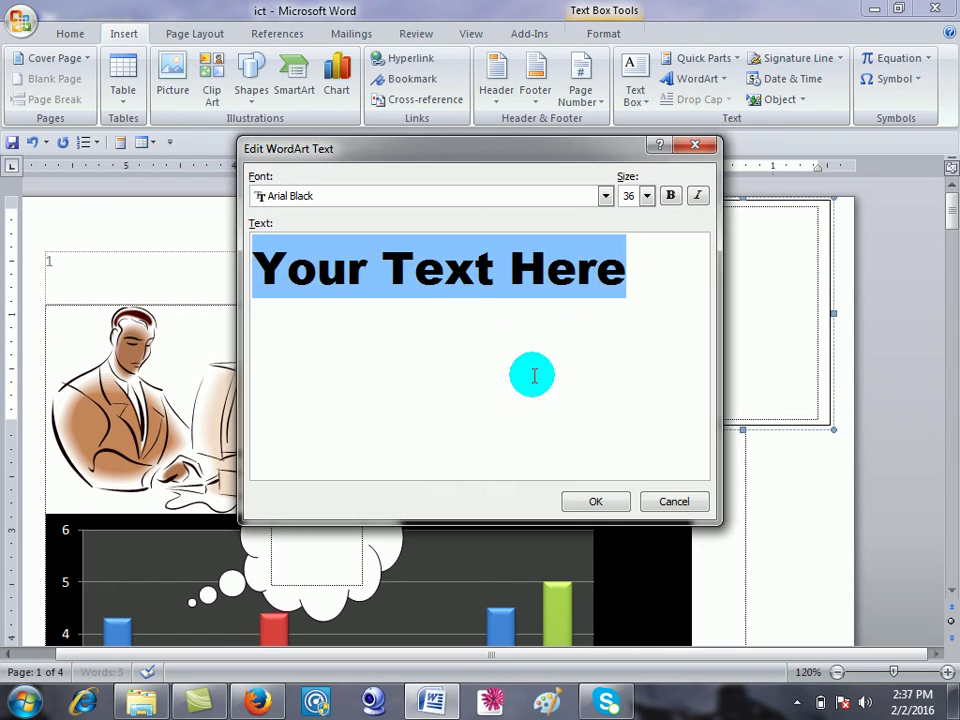
pyautogui.click(590, 496)
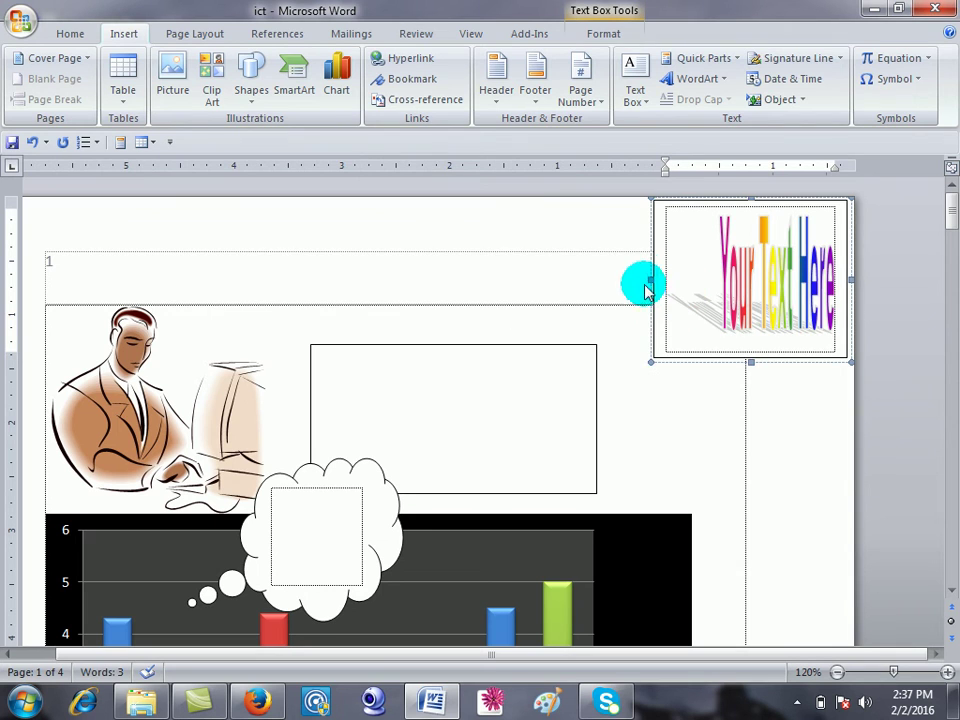
pyautogui.moveTo(650, 276); pyautogui.dragTo(212, 278)
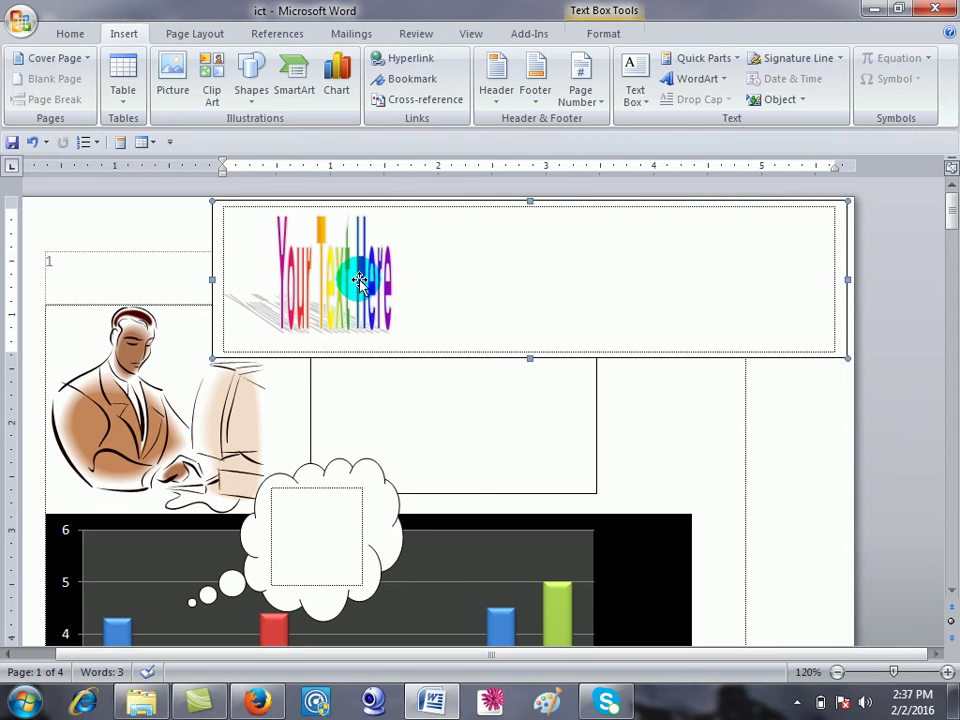
pyautogui.moveTo(808, 267); pyautogui.dragTo(820, 267)
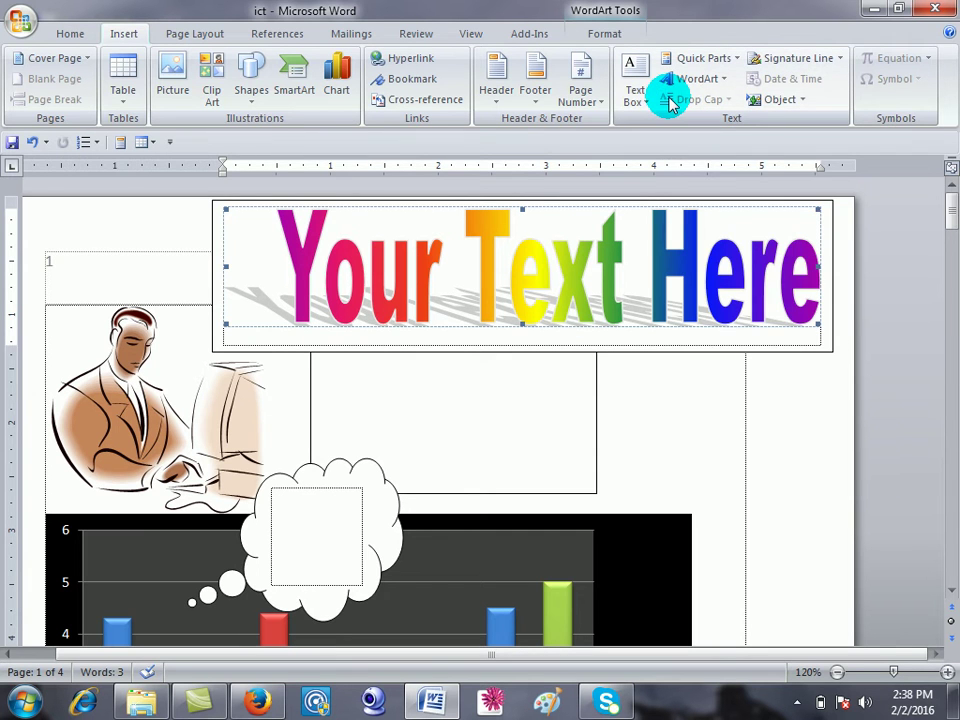
pyautogui.click(610, 491)
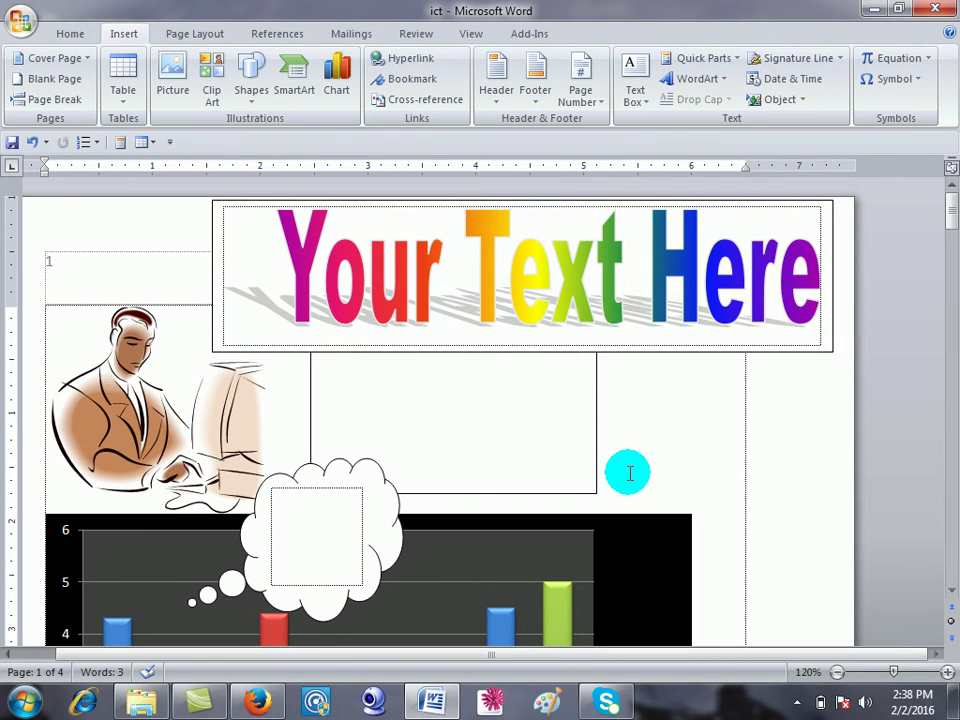
# Replace the content with the pasted copyright text and make its first letter a Dropped capital I.
pyautogui.hotkey('ctrl', 'a')
pyautogui.hotkey('ctrl', 'v')
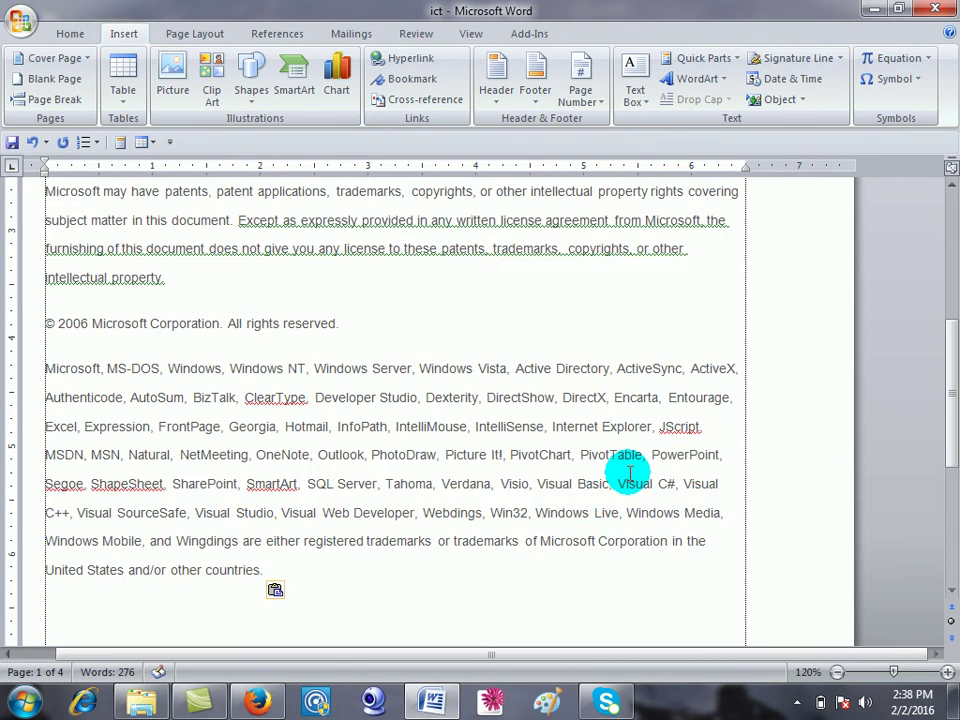
pyautogui.scroll(5, 430, 480)
pyautogui.moveTo(348, 519); pyautogui.dragTo(110, 350)
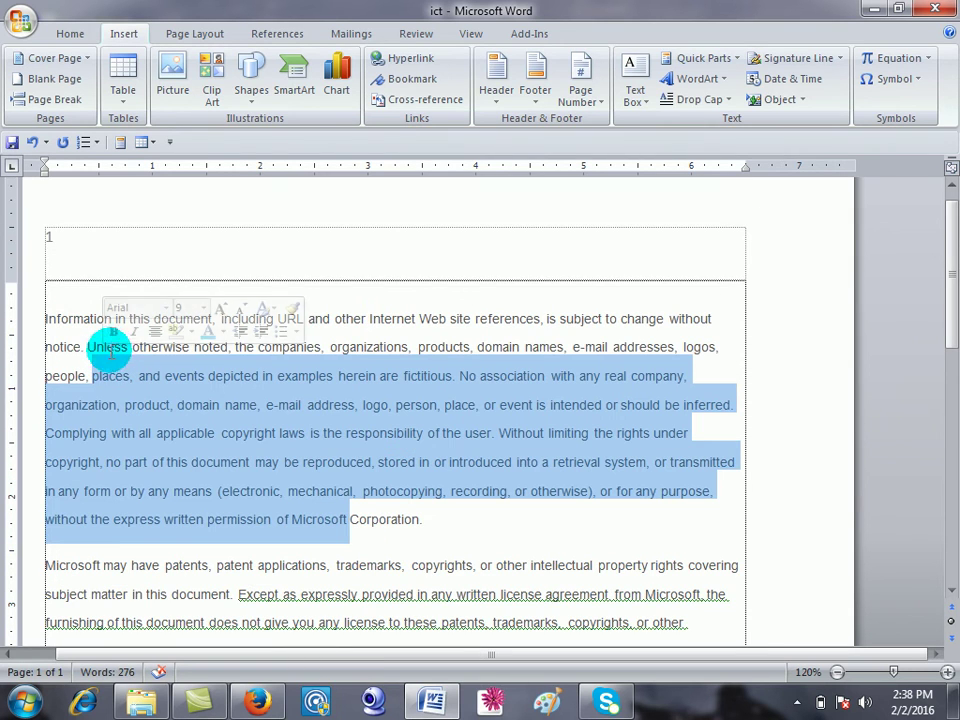
pyautogui.click(690, 99)
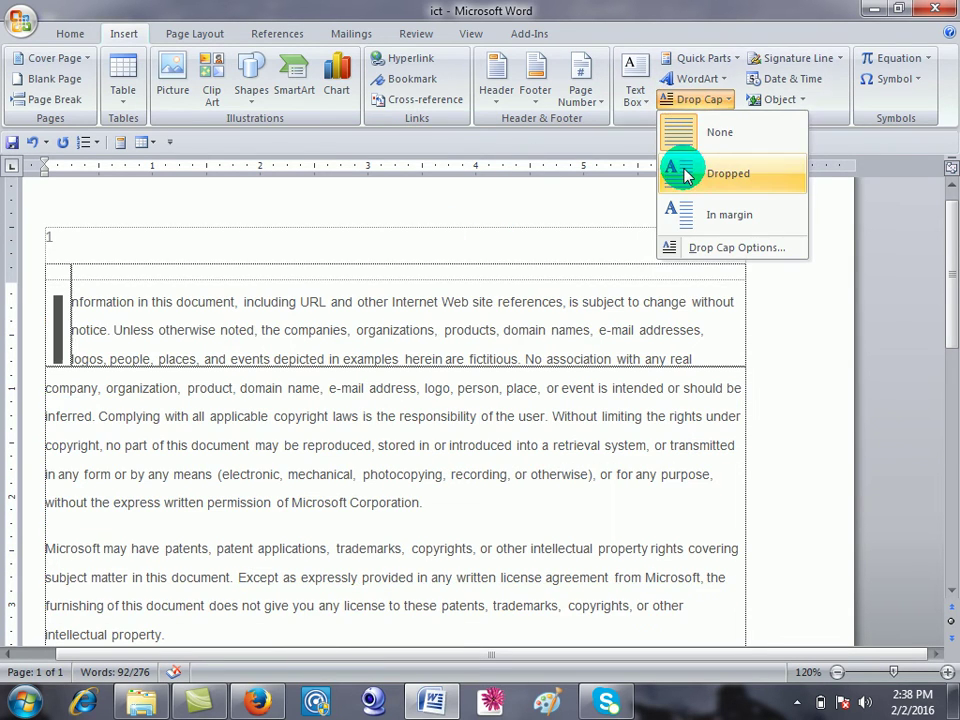
pyautogui.click(686, 176)
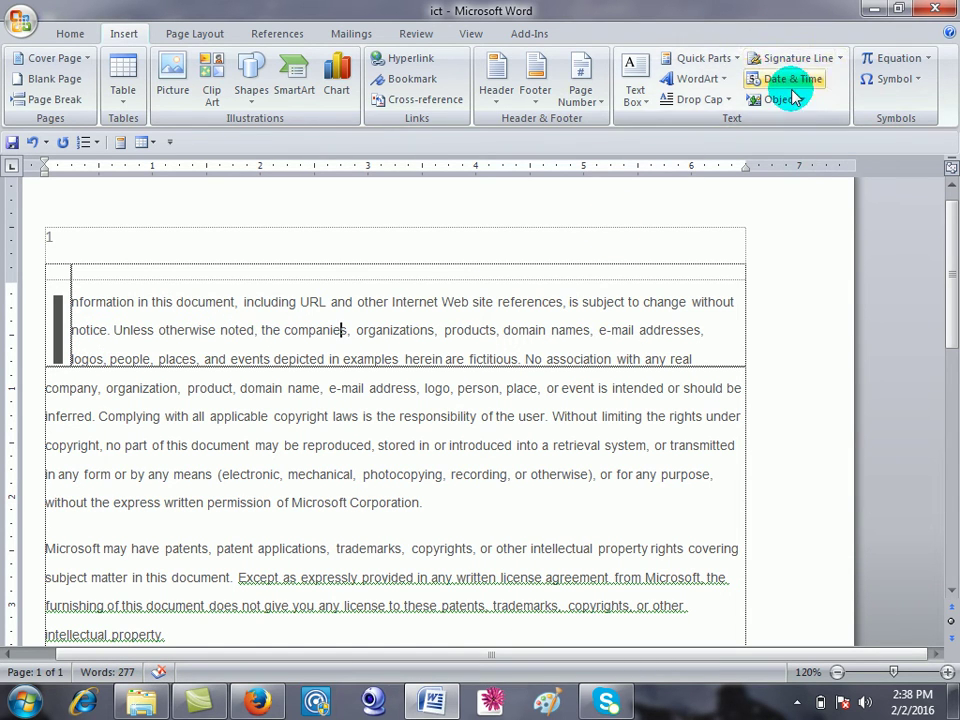
# Insert a new equation right after 'intellectual property.'.
pyautogui.click(887, 58)
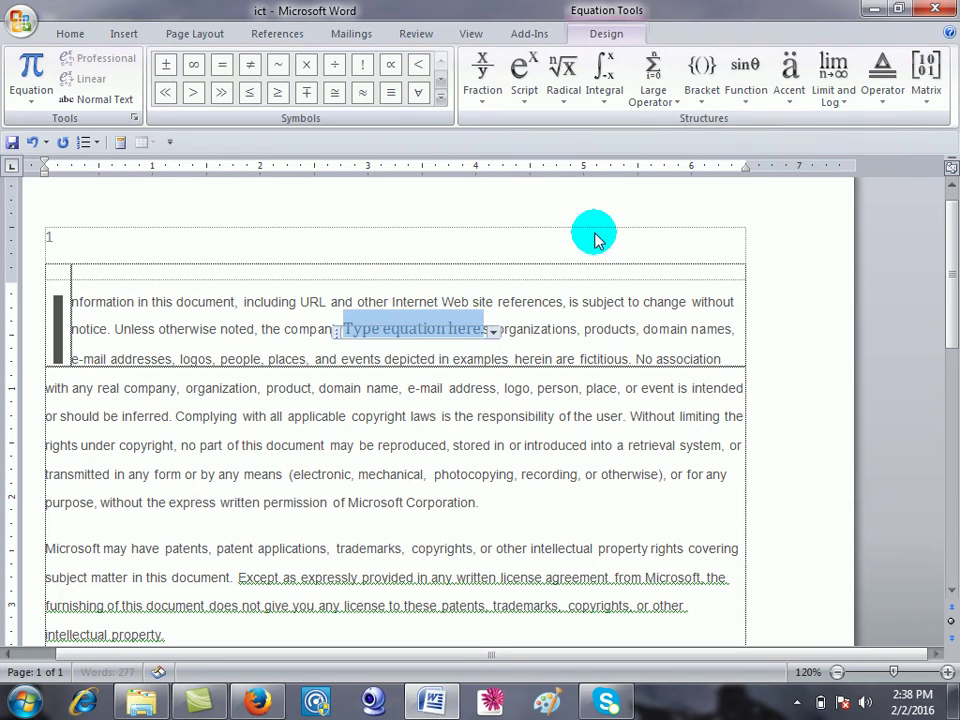
pyautogui.click(567, 300)
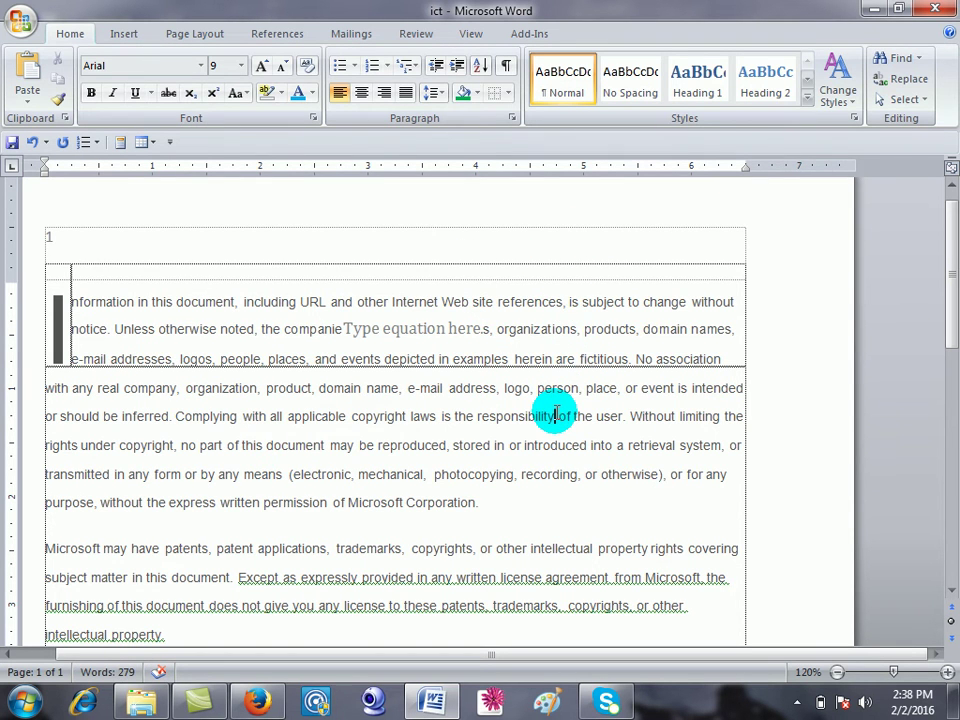
pyautogui.scroll(1, 555, 413)
pyautogui.click(68, 296)
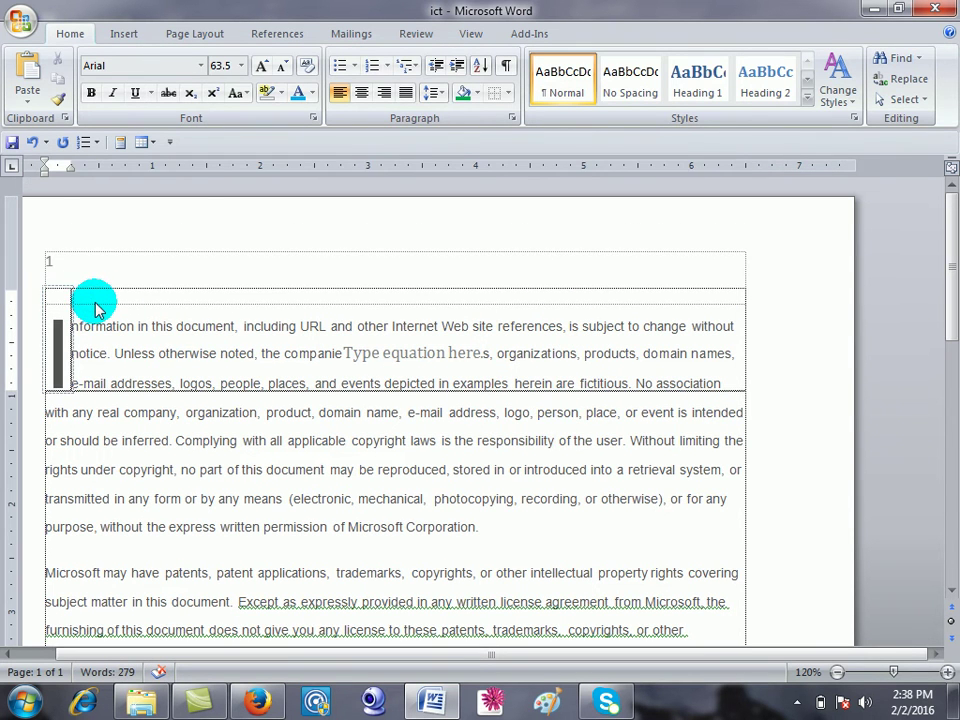
pyautogui.scroll(-3, 443, 377)
pyautogui.click(553, 446)
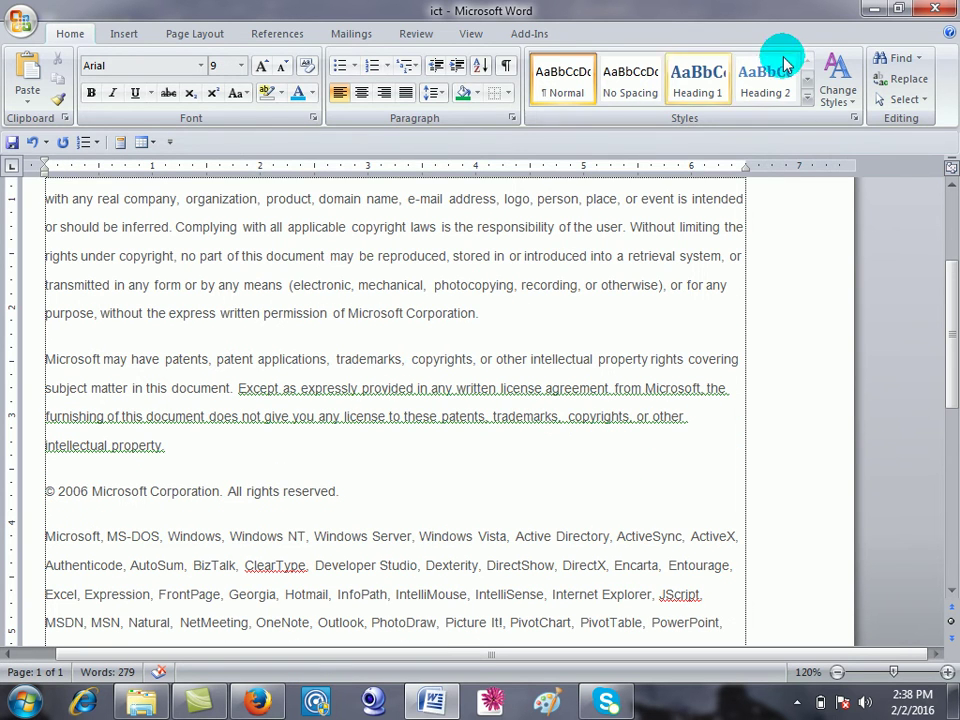
pyautogui.click(124, 33)
pyautogui.click(883, 54)
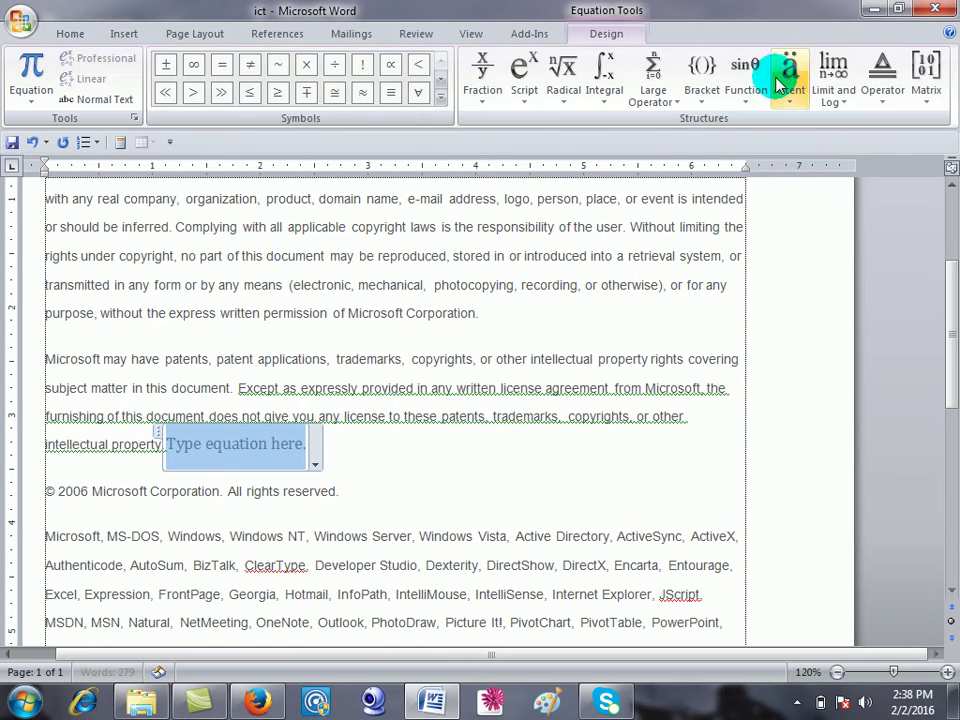
# Add stacked fraction, superscript, square root, integral, summation and parentheses templates to the equation.
pyautogui.click(491, 104)
pyautogui.click(504, 187)
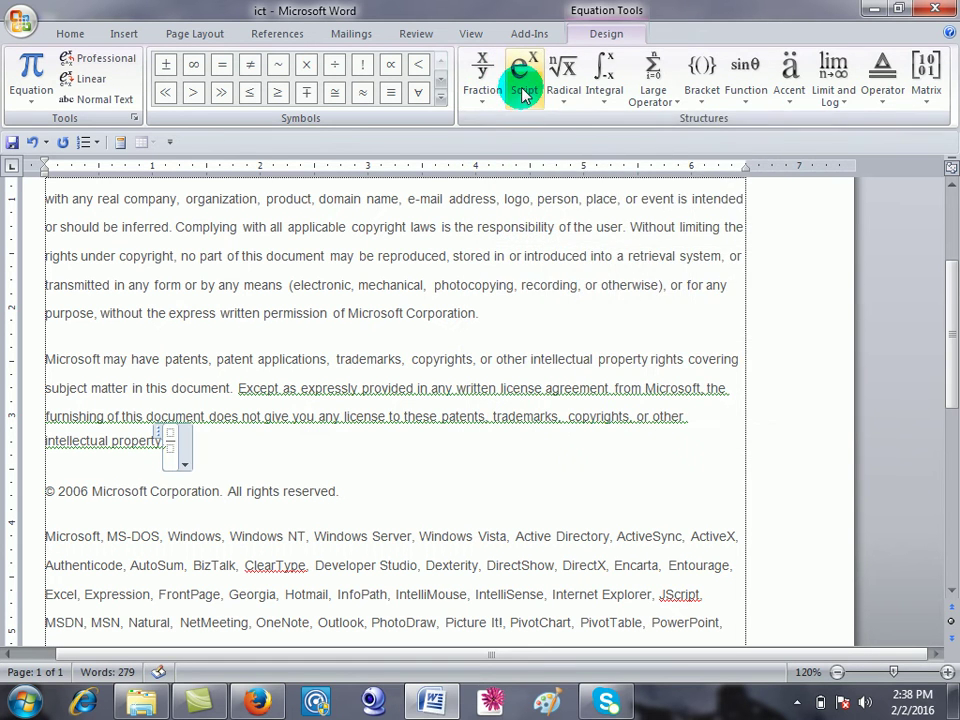
pyautogui.click(525, 95)
pyautogui.click(576, 142)
pyautogui.click(563, 80)
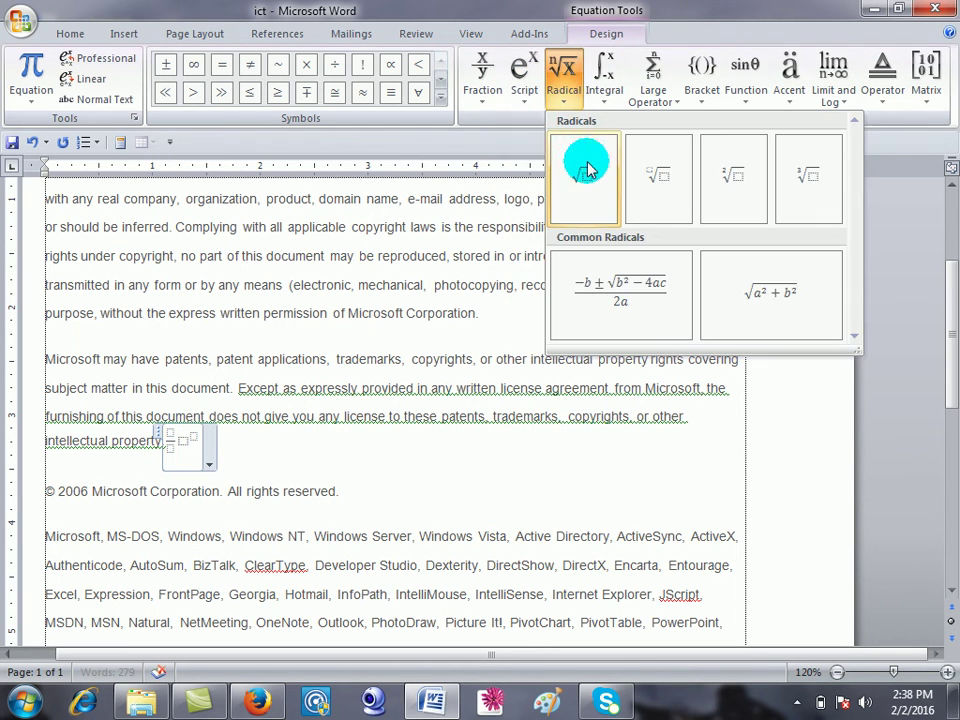
pyautogui.click(588, 170)
pyautogui.click(606, 78)
pyautogui.click(621, 171)
pyautogui.click(653, 82)
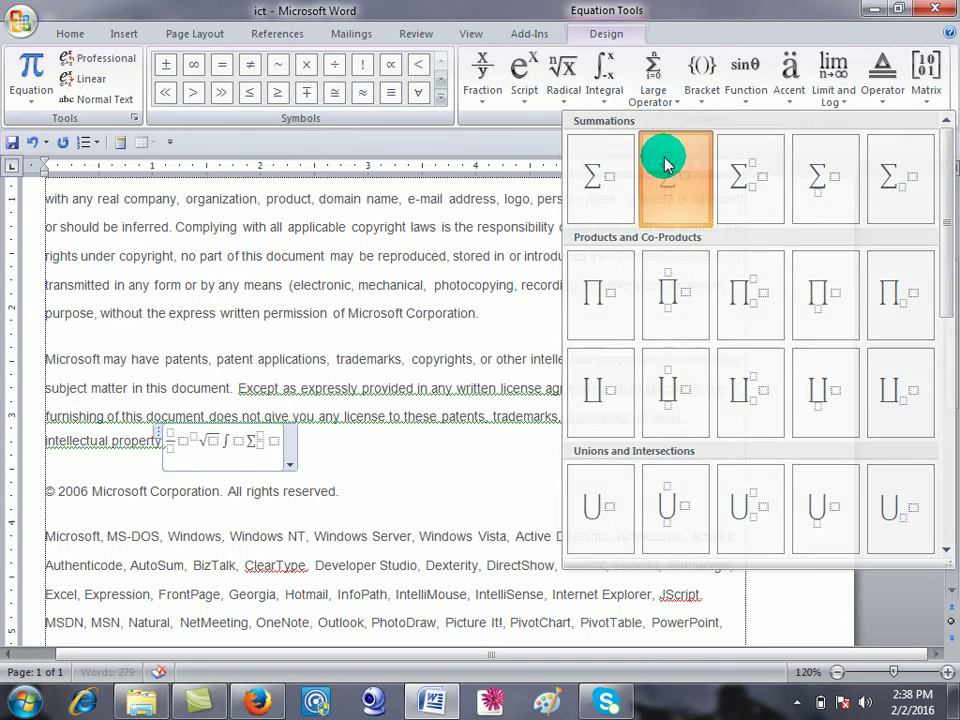
pyautogui.click(667, 165)
pyautogui.click(700, 80)
pyautogui.click(697, 182)
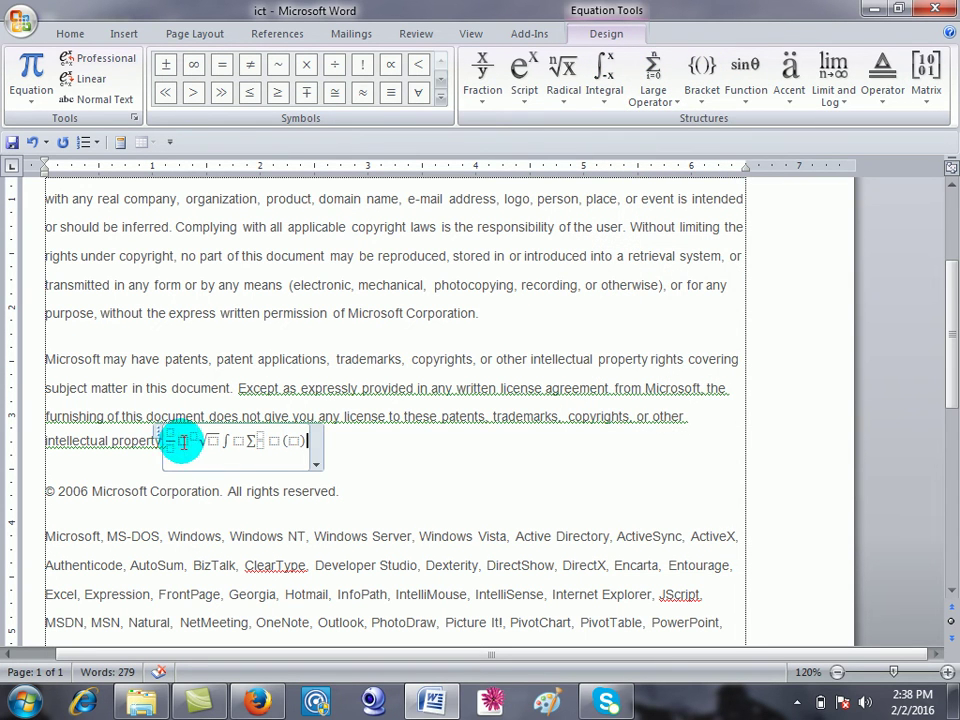
# Grow the equation's font size to 24 pt.
pyautogui.click(72, 33)
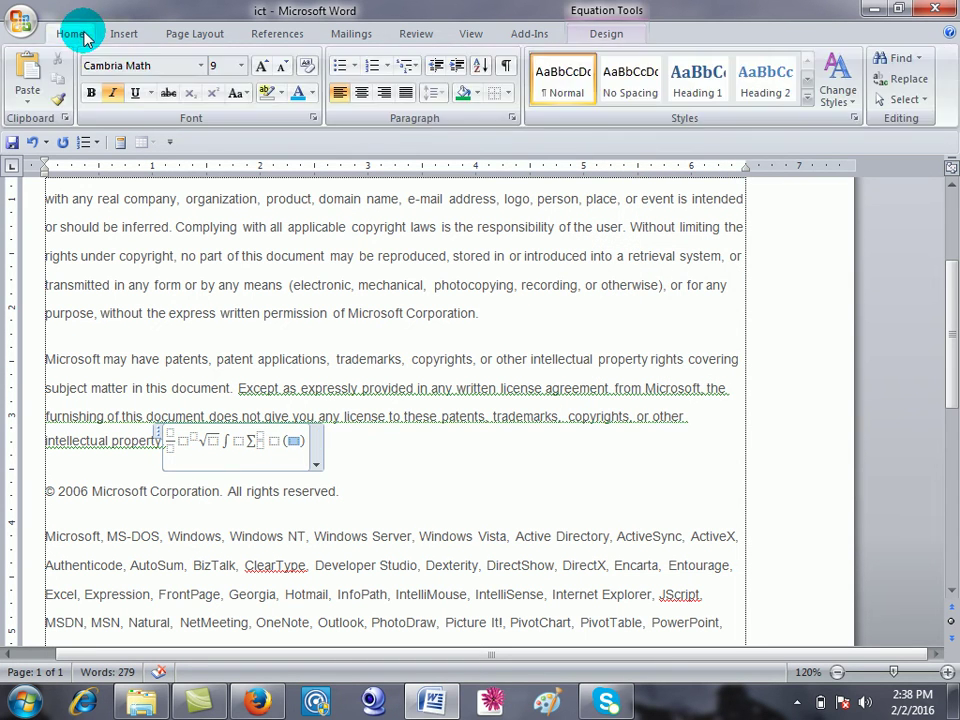
pyautogui.click(262, 68)
pyautogui.click(262, 68)
pyautogui.click(262, 68)
pyautogui.click(262, 68)
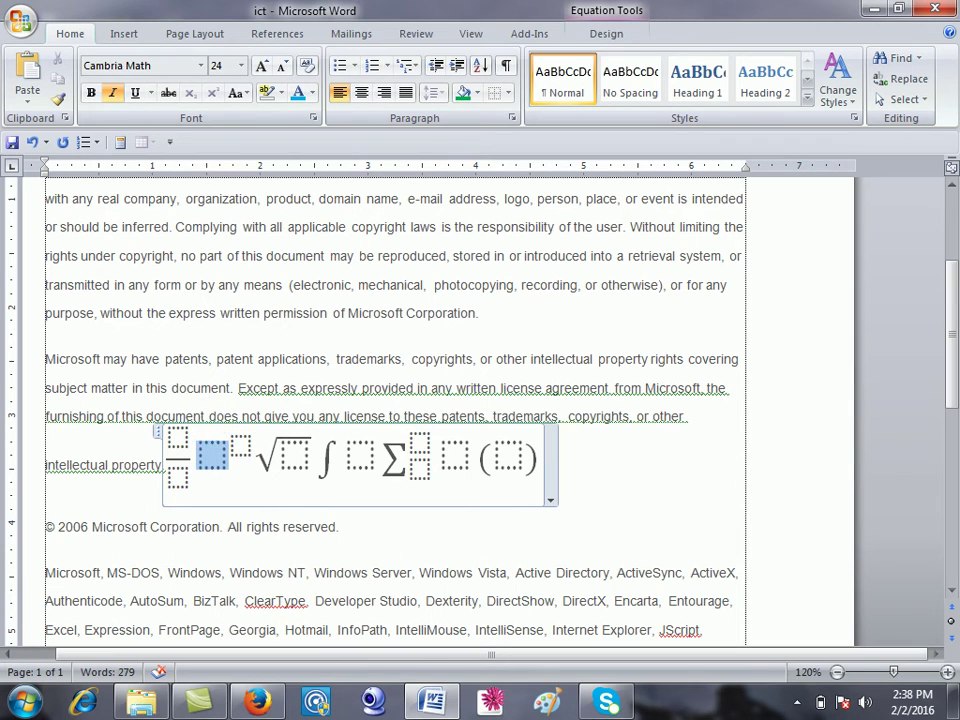
# Fill the placeholders as 6/5 a² √3 ∫ 2 − Σ₂³ and leave the equation.
pyautogui.write('a')
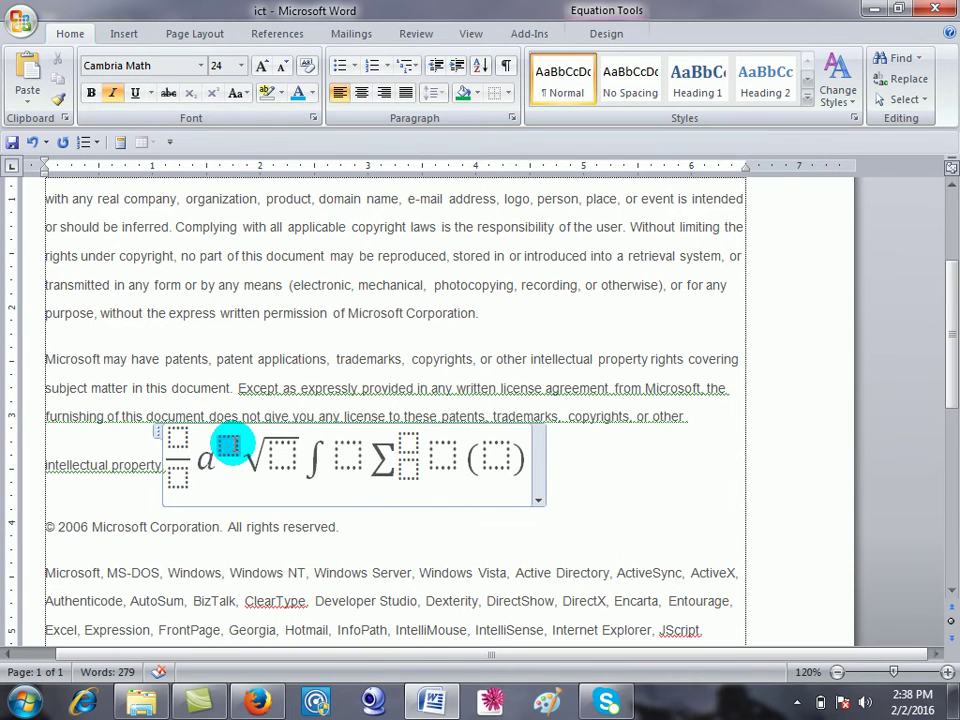
pyautogui.write('2')
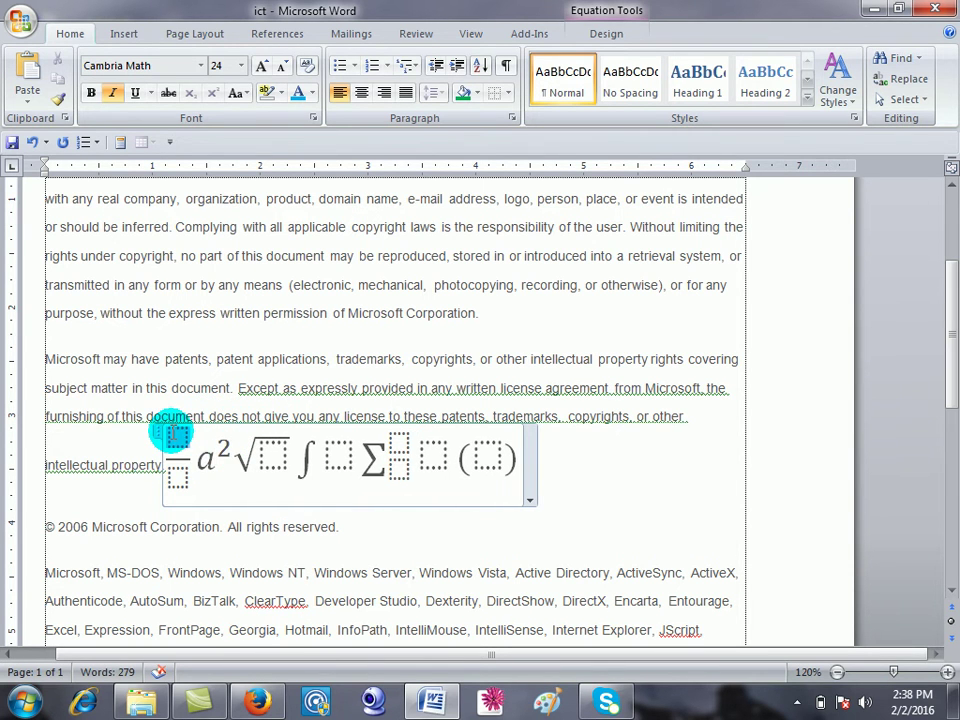
pyautogui.write('6/5 ')
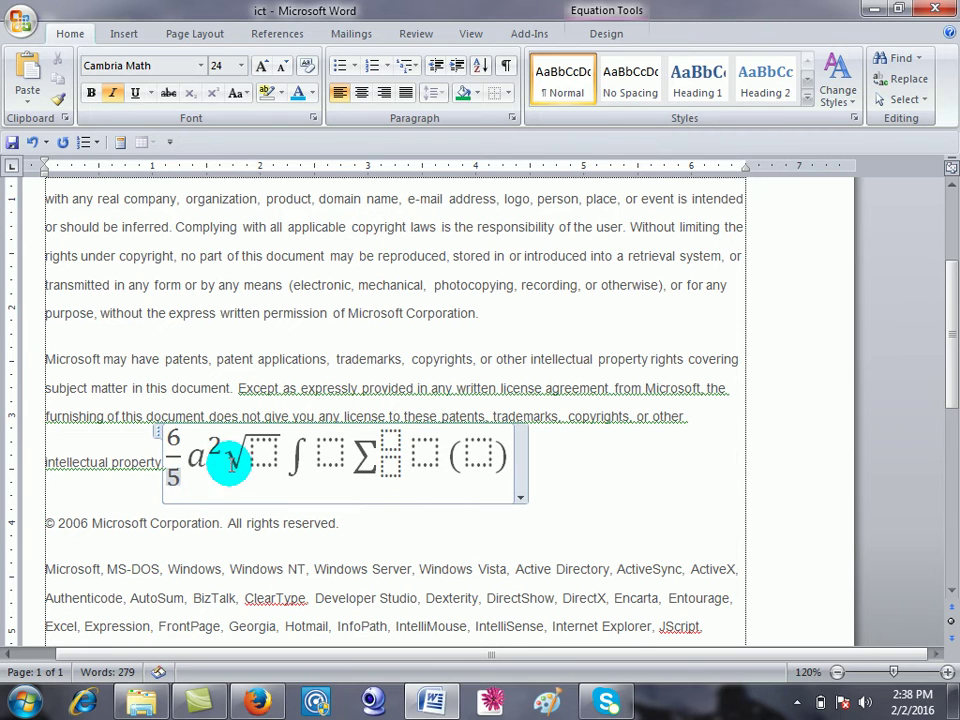
pyautogui.write('3')
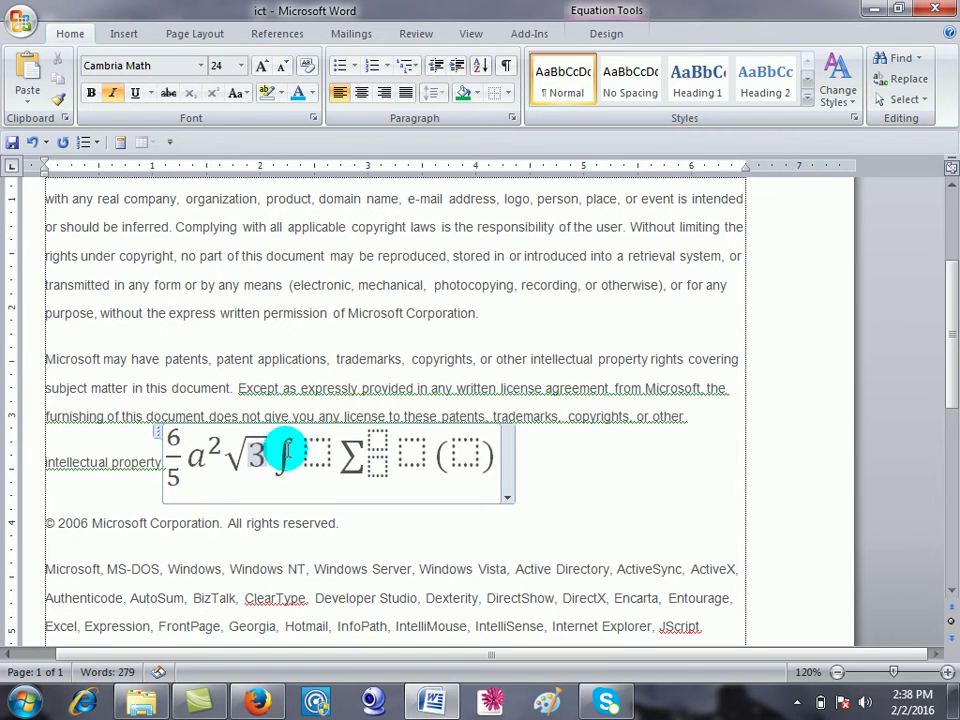
pyautogui.write('2 Σ')
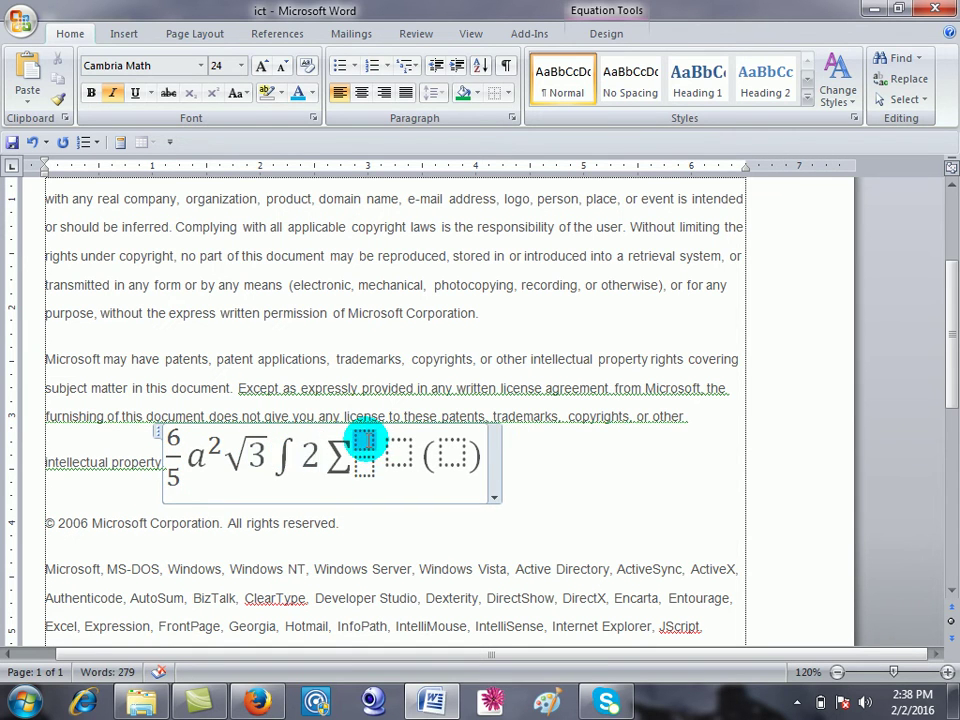
pyautogui.write('2^3')
pyautogui.click(319, 456)
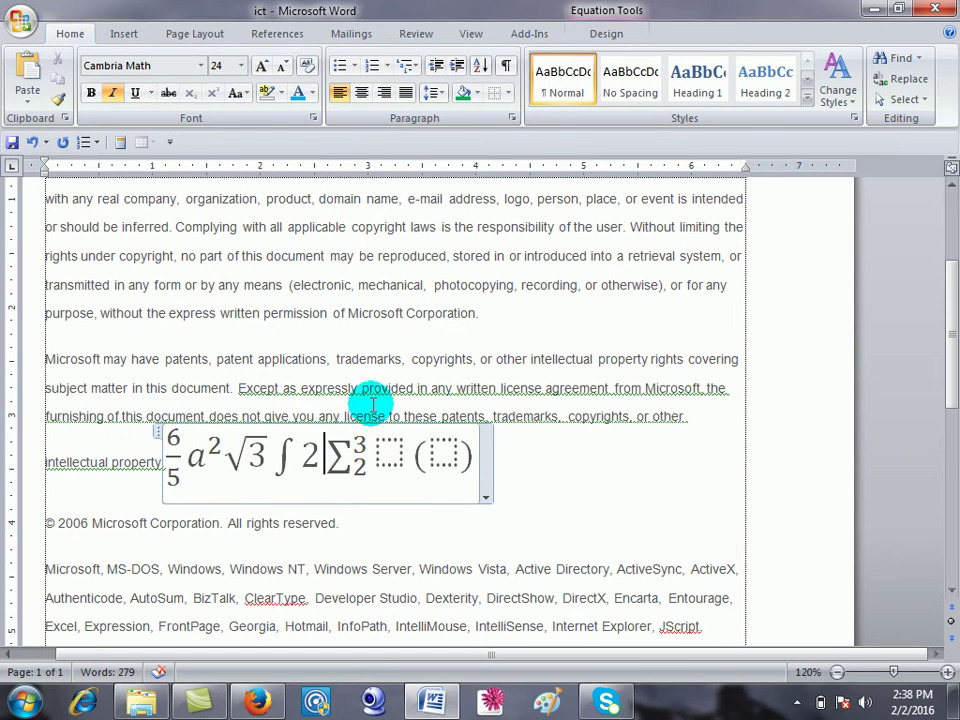
pyautogui.write('-')
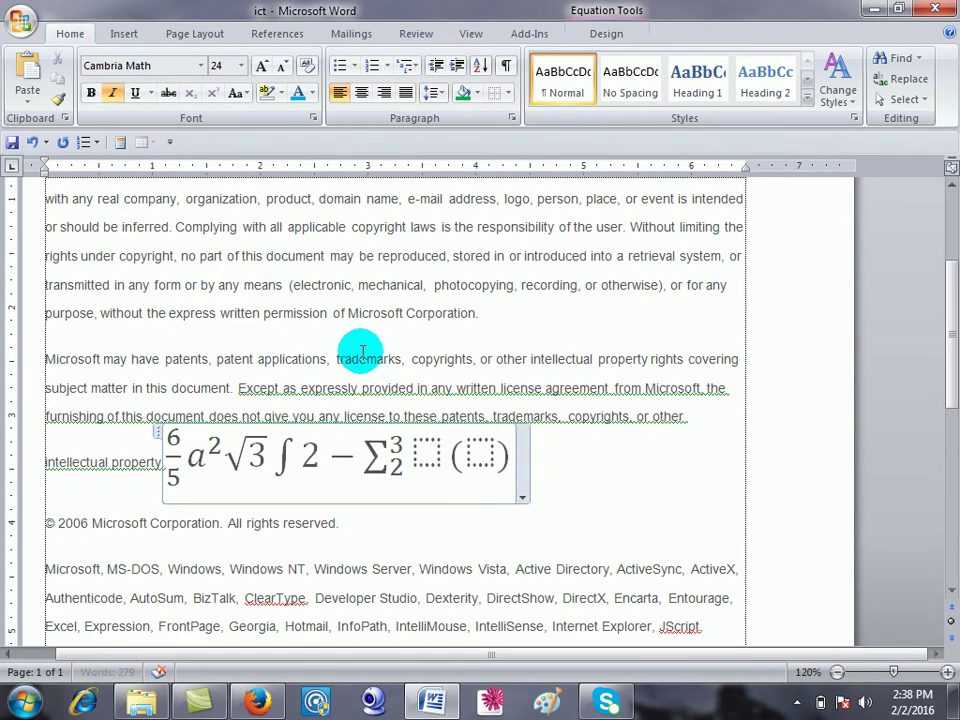
pyautogui.click(514, 322)
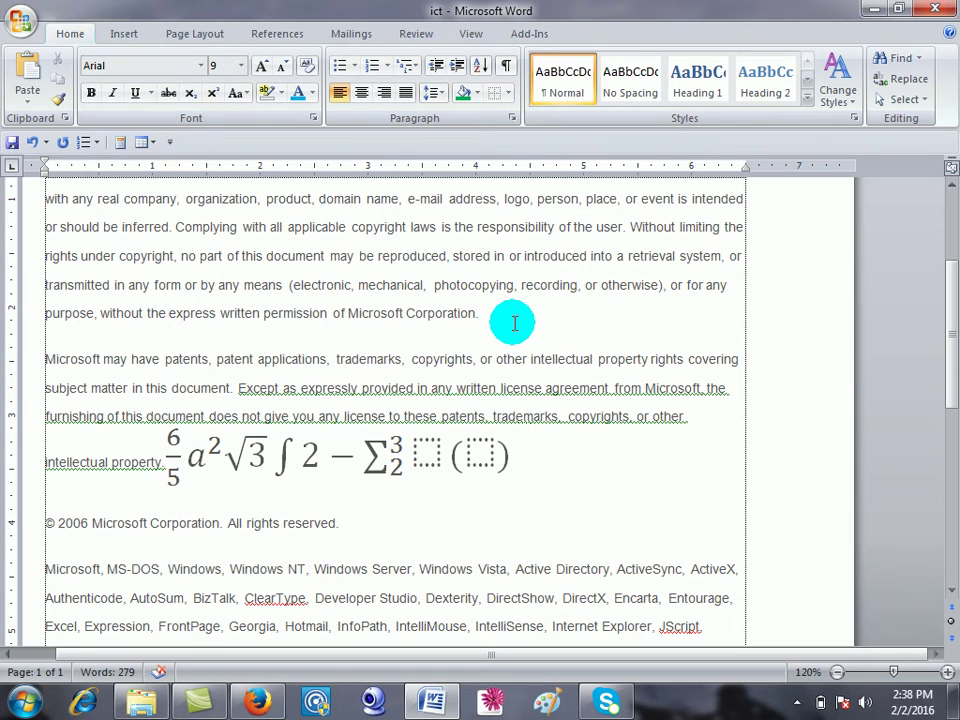
# Apply Normal 1-inch margins, then switch to Narrow 0.5-inch margins.
pyautogui.click(181, 37)
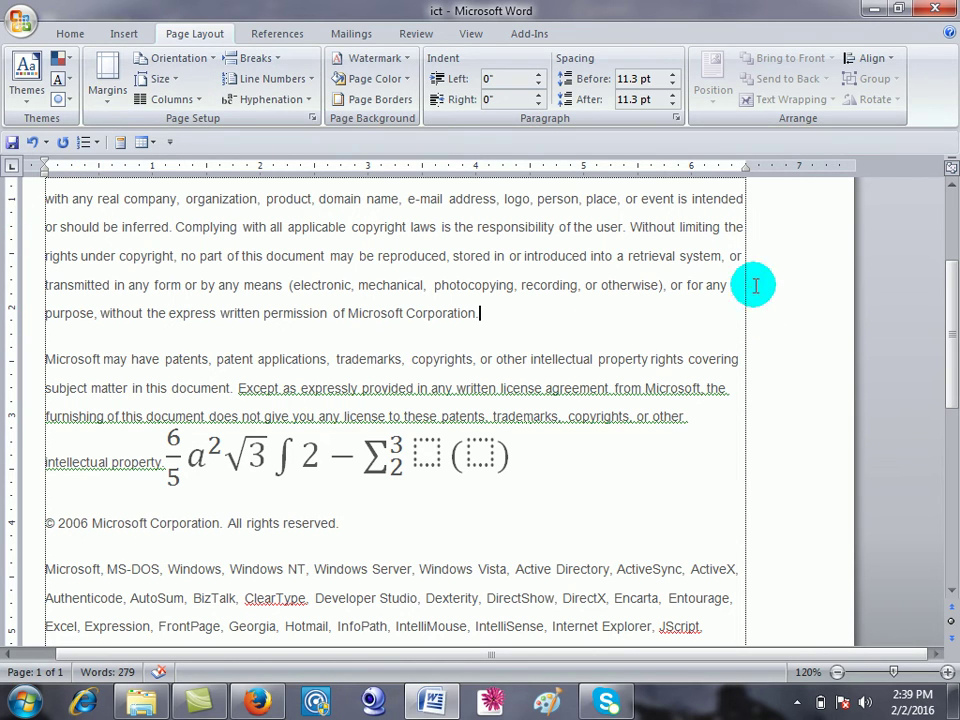
pyautogui.click(837, 672)
pyautogui.click(837, 672)
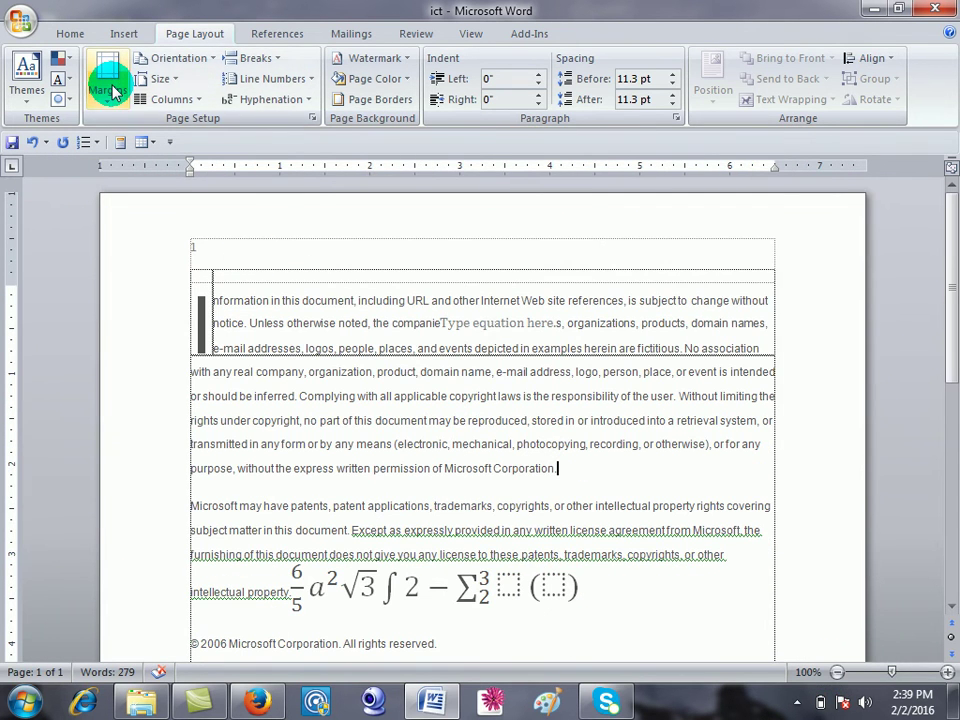
pyautogui.click(114, 91)
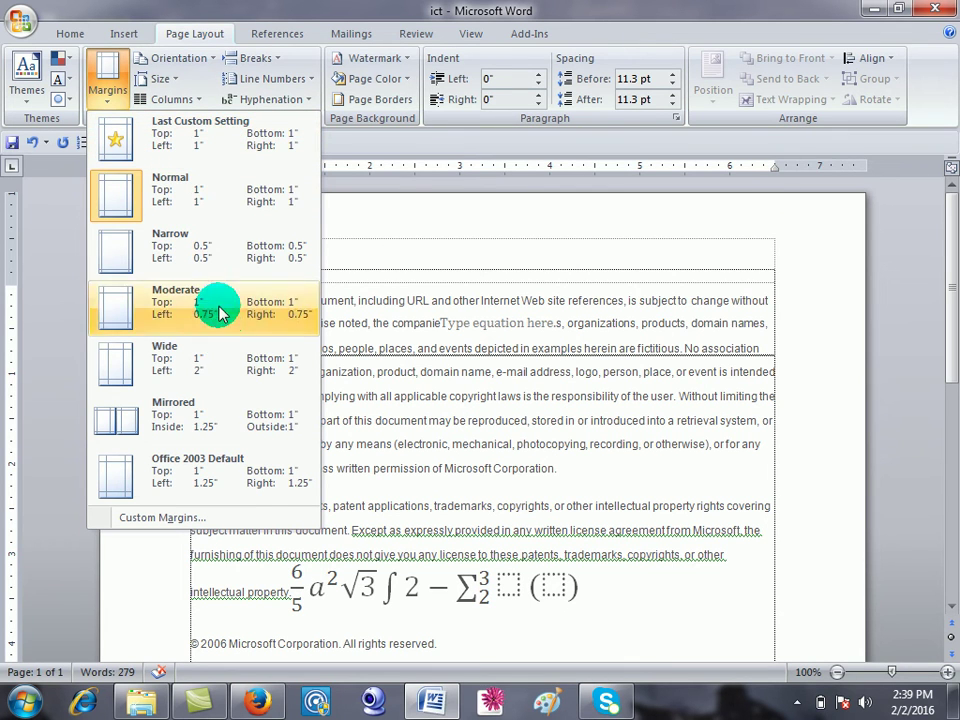
pyautogui.click(205, 195)
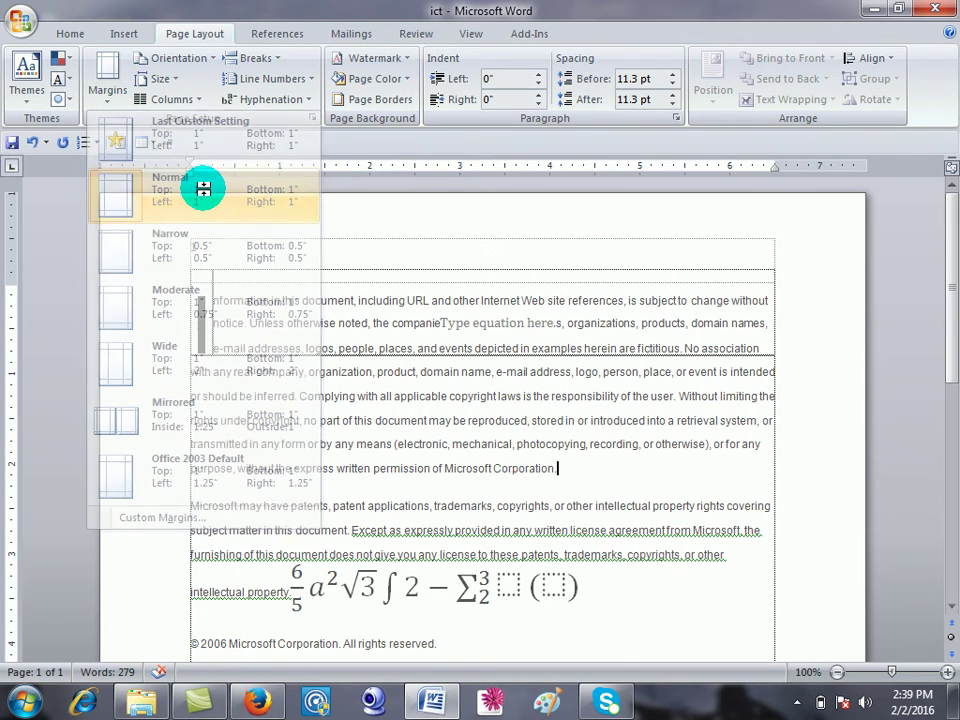
pyautogui.click(107, 80)
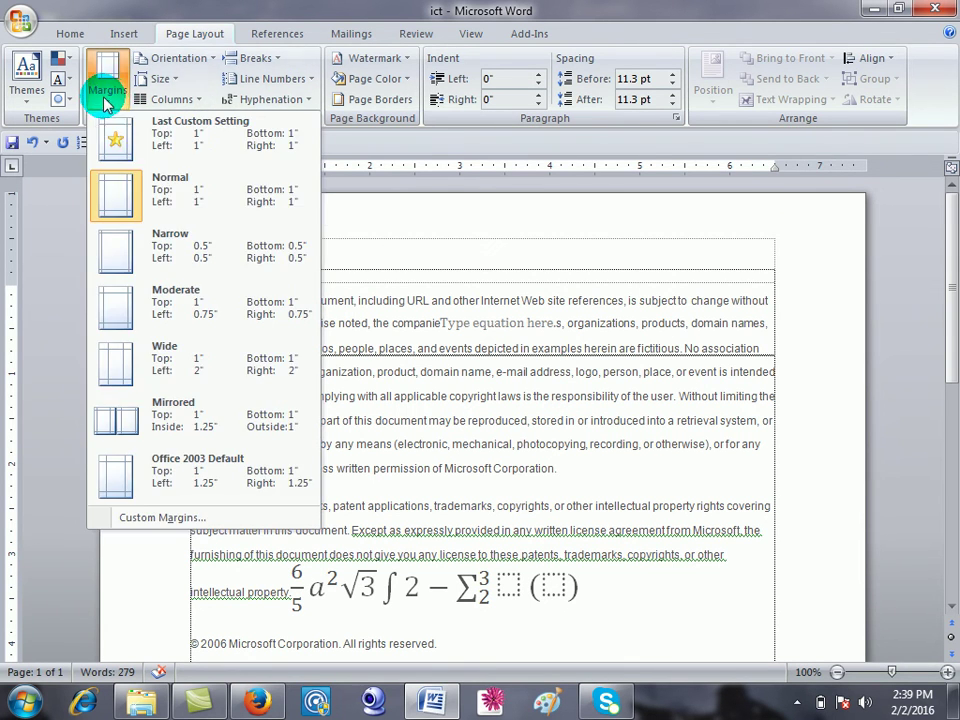
pyautogui.click(215, 265)
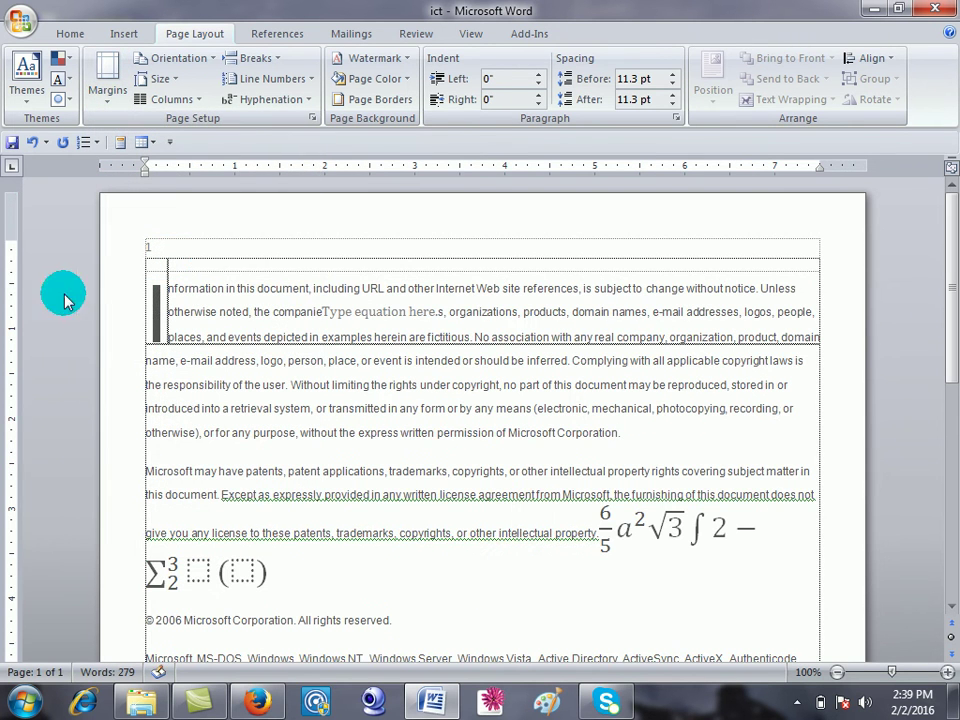
# Switch the page to landscape orientation and zoom out to view it.
pyautogui.click(214, 60)
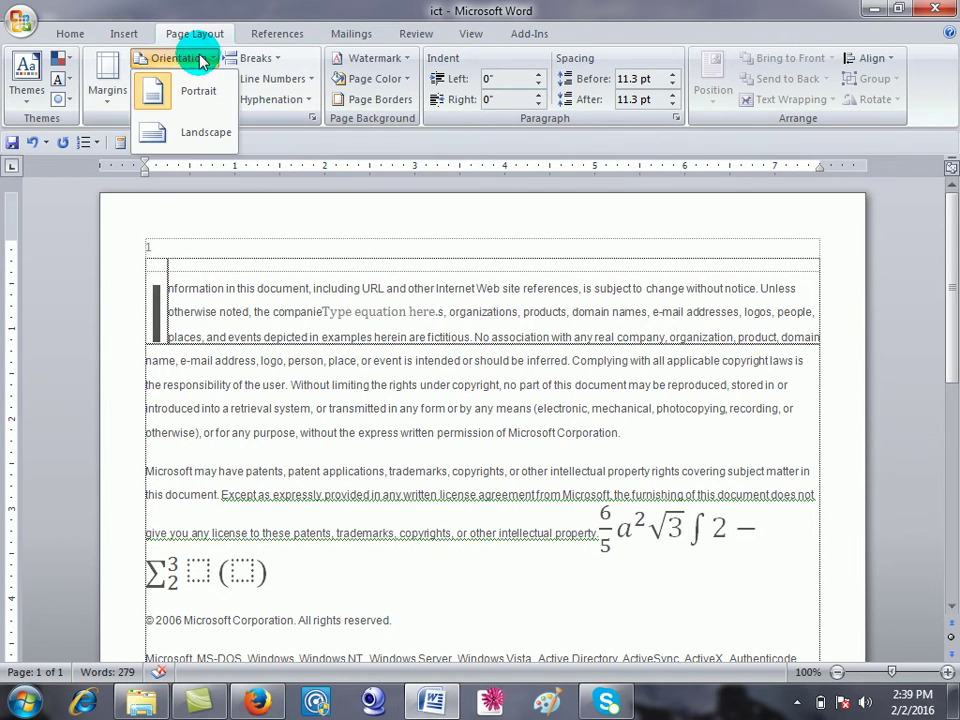
pyautogui.click(213, 138)
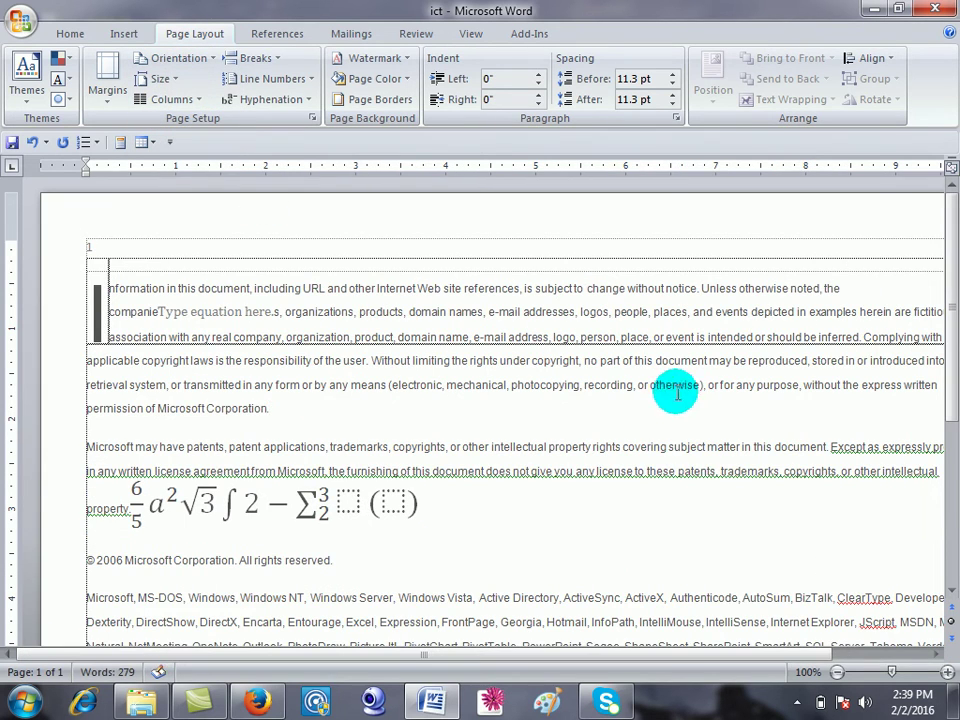
pyautogui.click(837, 672)
pyautogui.click(837, 672)
pyautogui.click(837, 672)
pyautogui.click(837, 672)
pyautogui.click(837, 672)
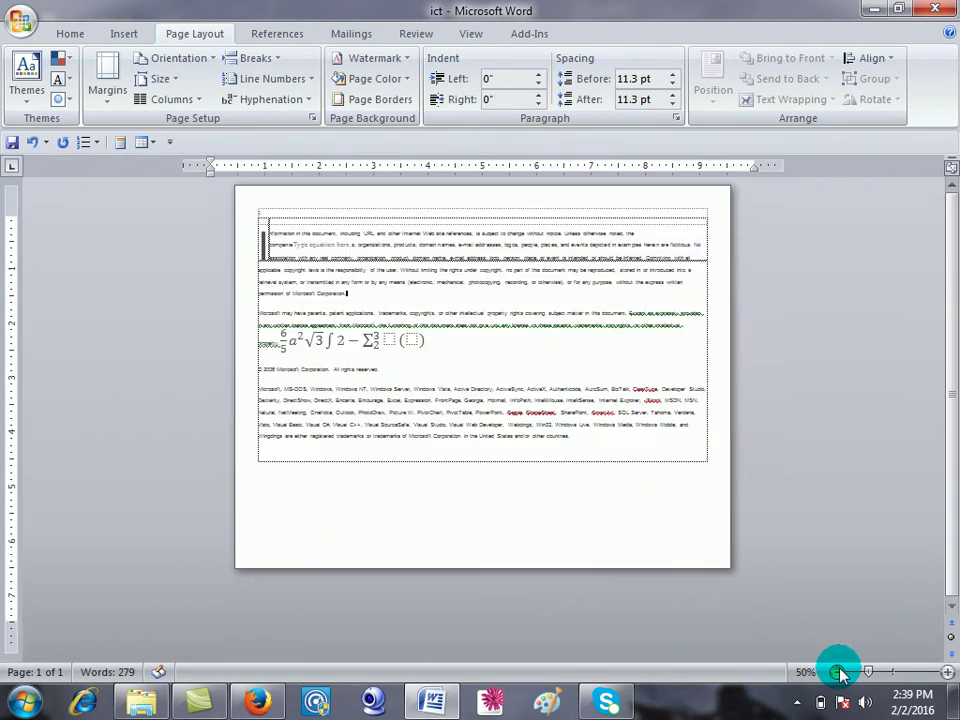
# Return the page to portrait and set the paper size to Legal.
pyautogui.click(170, 58)
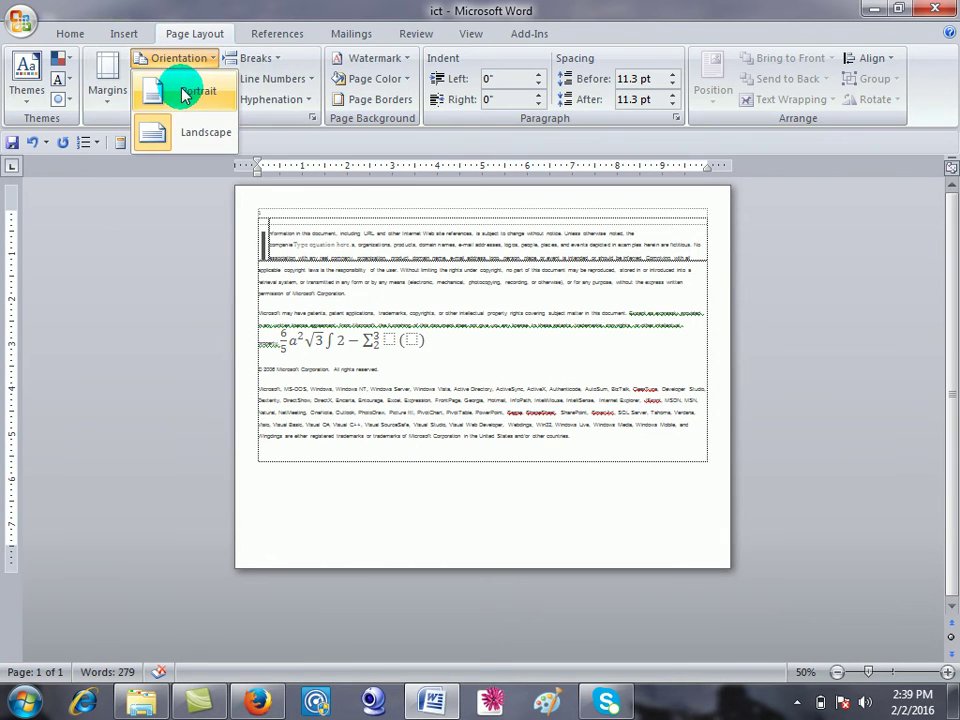
pyautogui.click(183, 93)
pyautogui.click(166, 79)
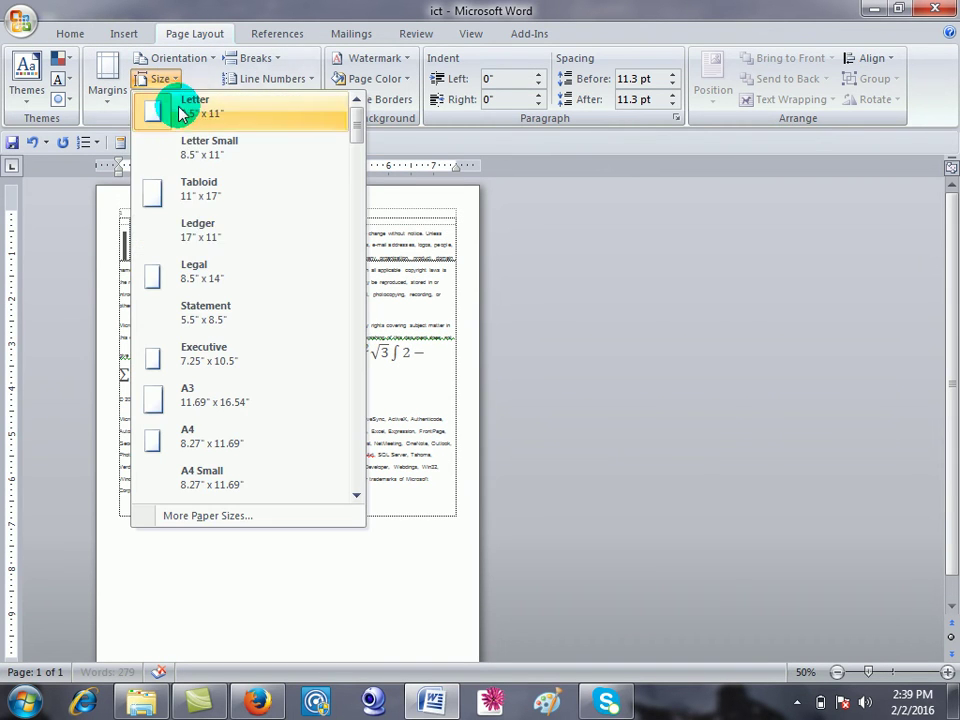
pyautogui.click(203, 277)
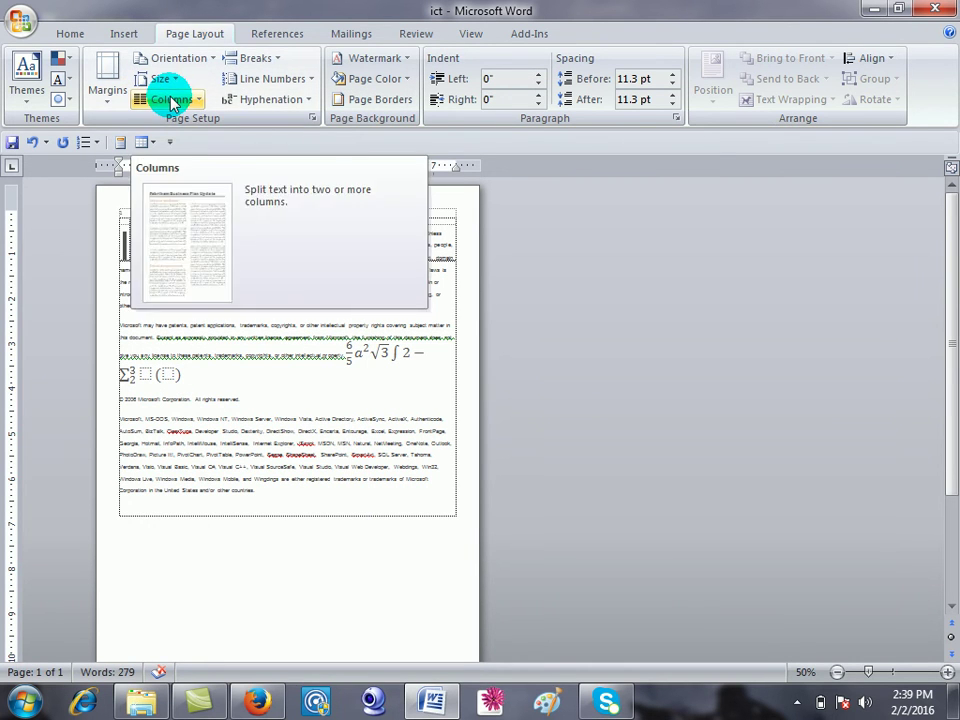
# Split the body text into two columns.
pyautogui.click(376, 348)
pyautogui.click(373, 294)
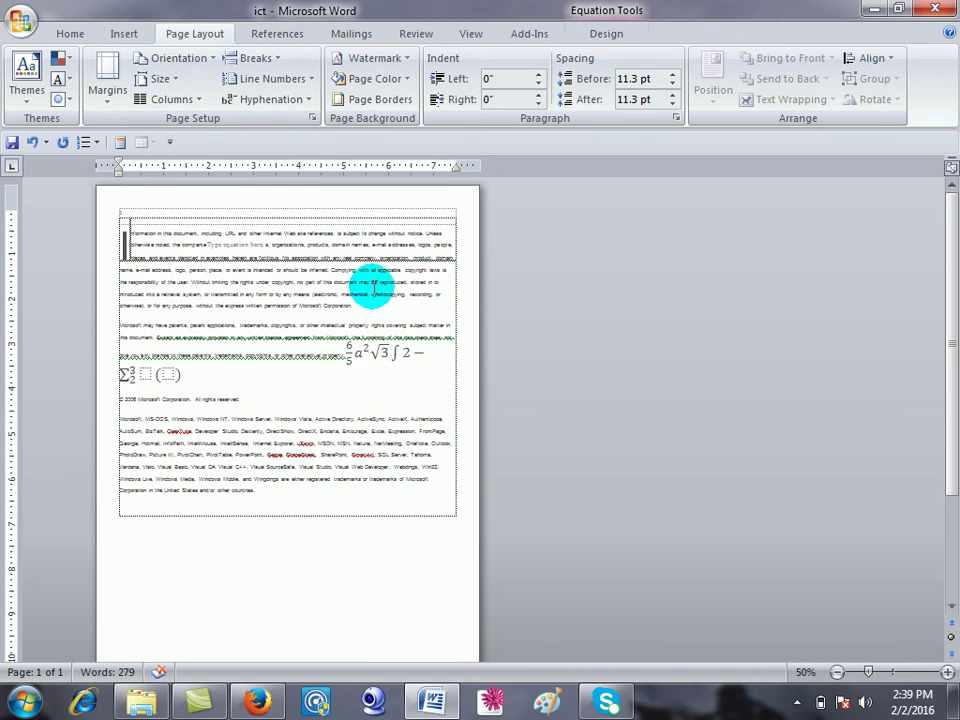
pyautogui.click(163, 97)
pyautogui.click(176, 174)
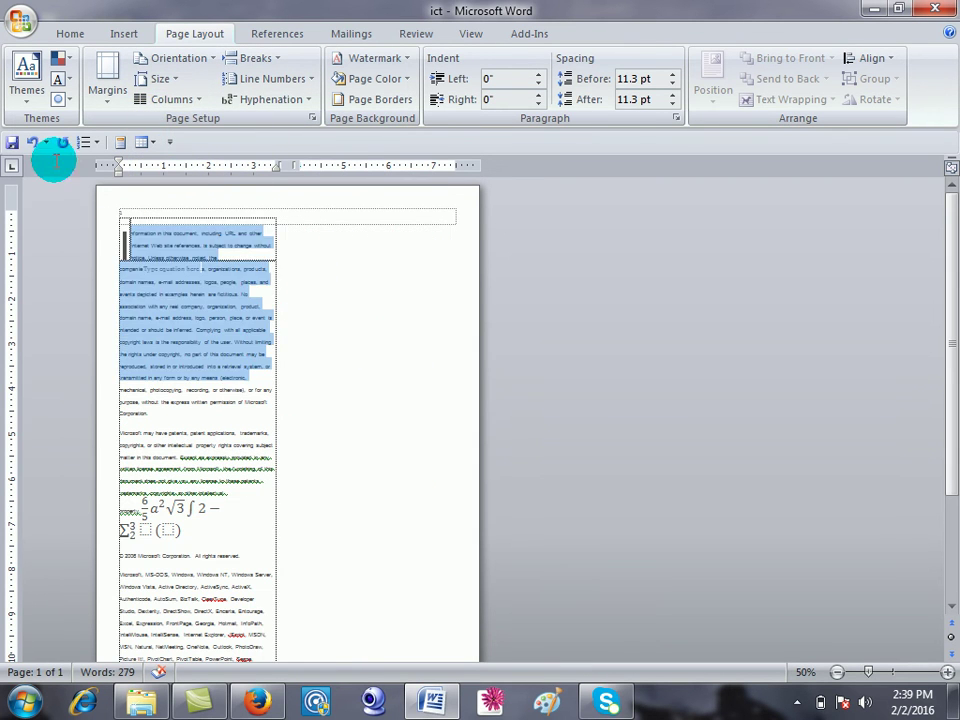
# Copy the opening text and paste it twice into the column.
pyautogui.moveTo(251, 377); pyautogui.dragTo(143, 230)
pyautogui.rightClick(170, 305)
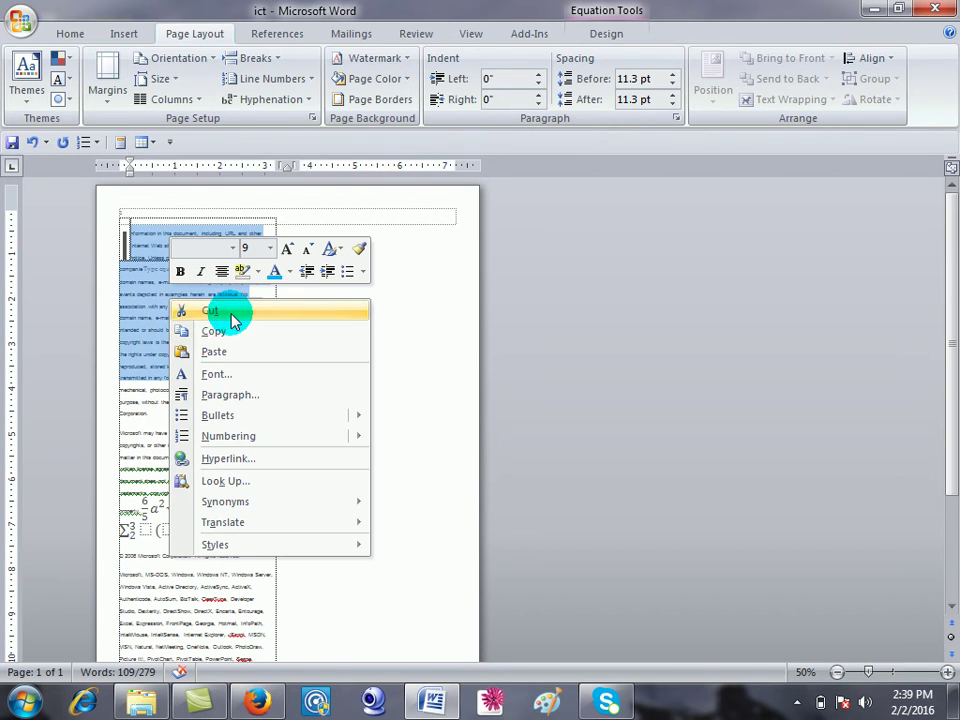
pyautogui.click(190, 265)
pyautogui.rightClick(193, 270)
pyautogui.click(122, 321)
pyautogui.rightClick(139, 331)
pyautogui.click(176, 375)
pyautogui.rightClick(148, 330)
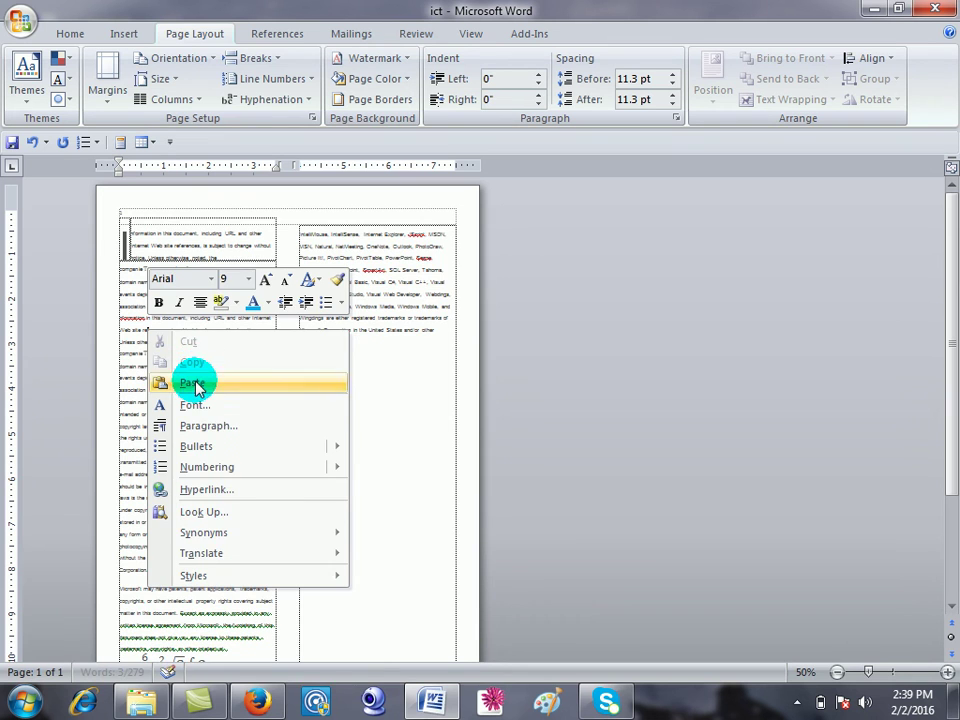
pyautogui.click(195, 385)
# Set eight columns with Line between in More Columns, then zoom in on page 2.
pyautogui.click(162, 99)
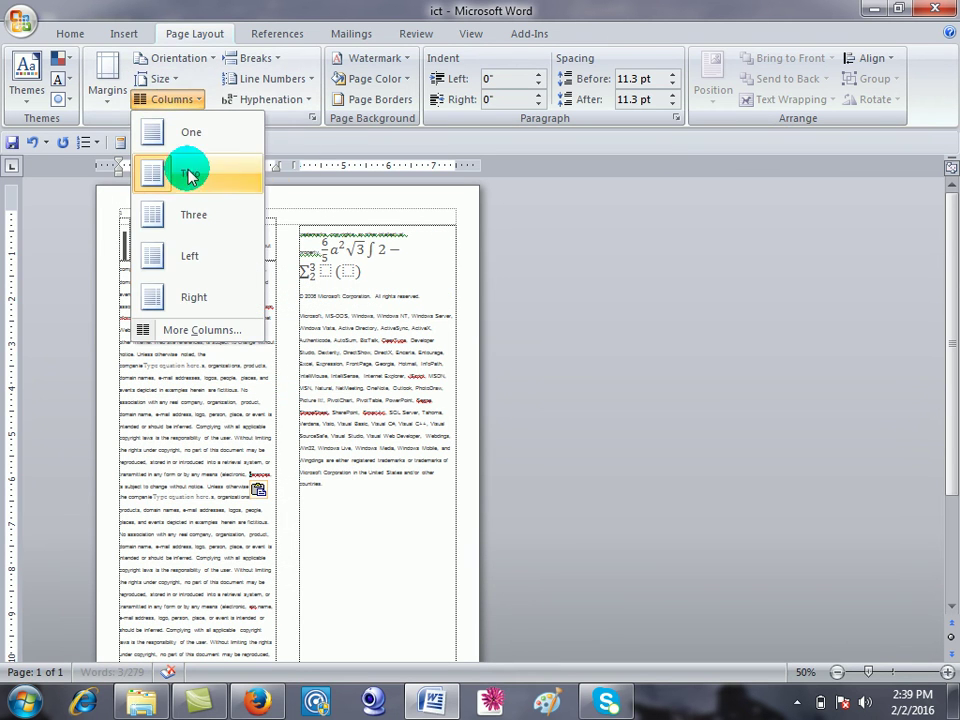
pyautogui.click(196, 333)
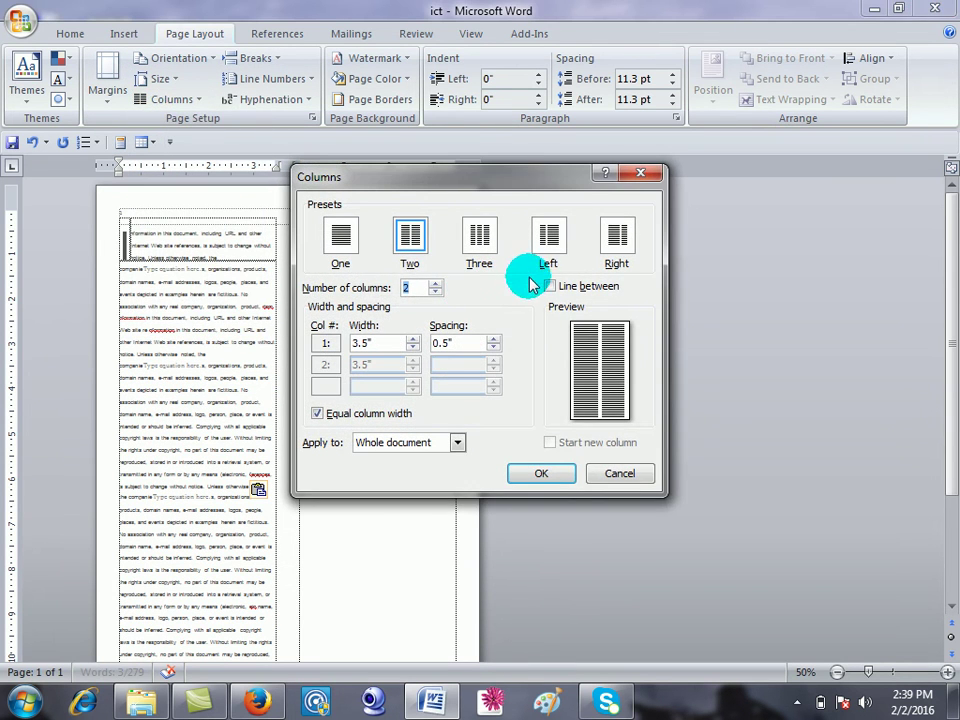
pyautogui.click(436, 284)
pyautogui.click(438, 284)
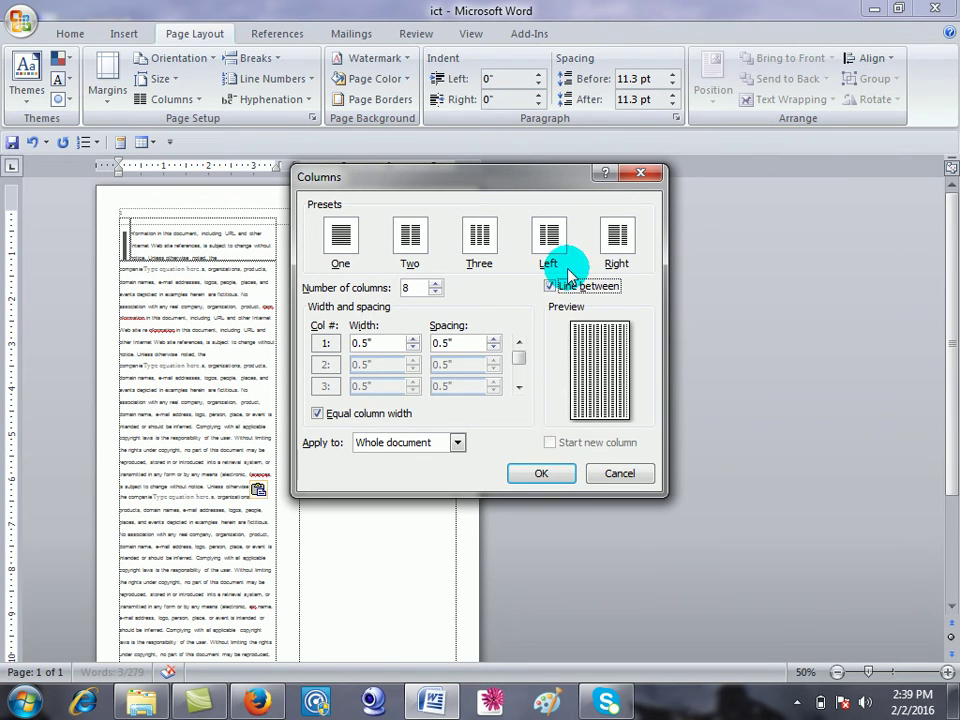
pyautogui.click(542, 476)
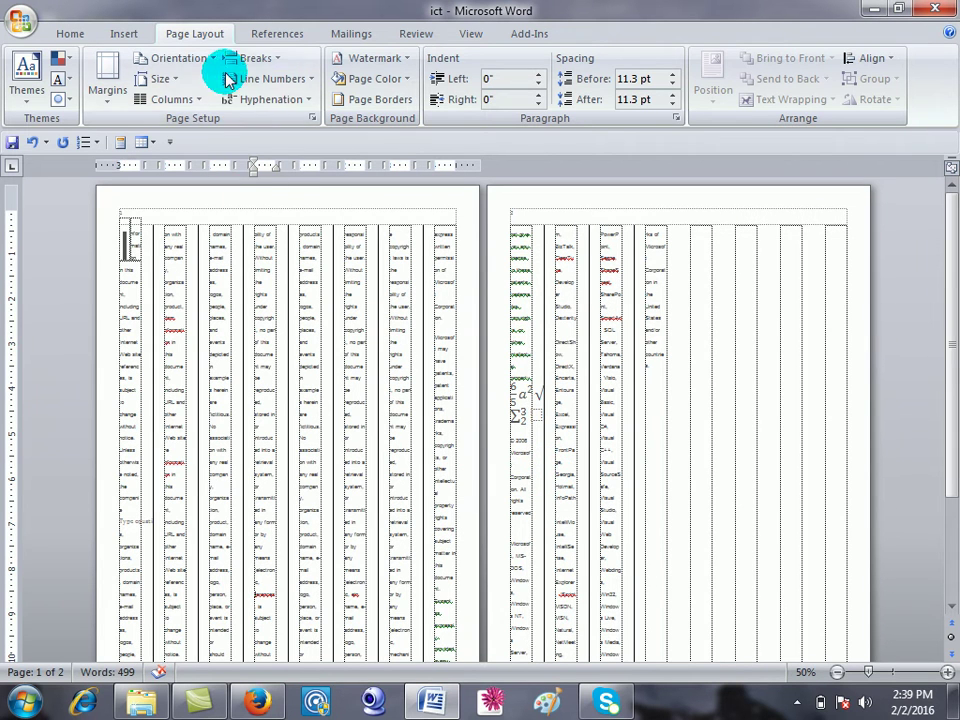
pyautogui.click(652, 368)
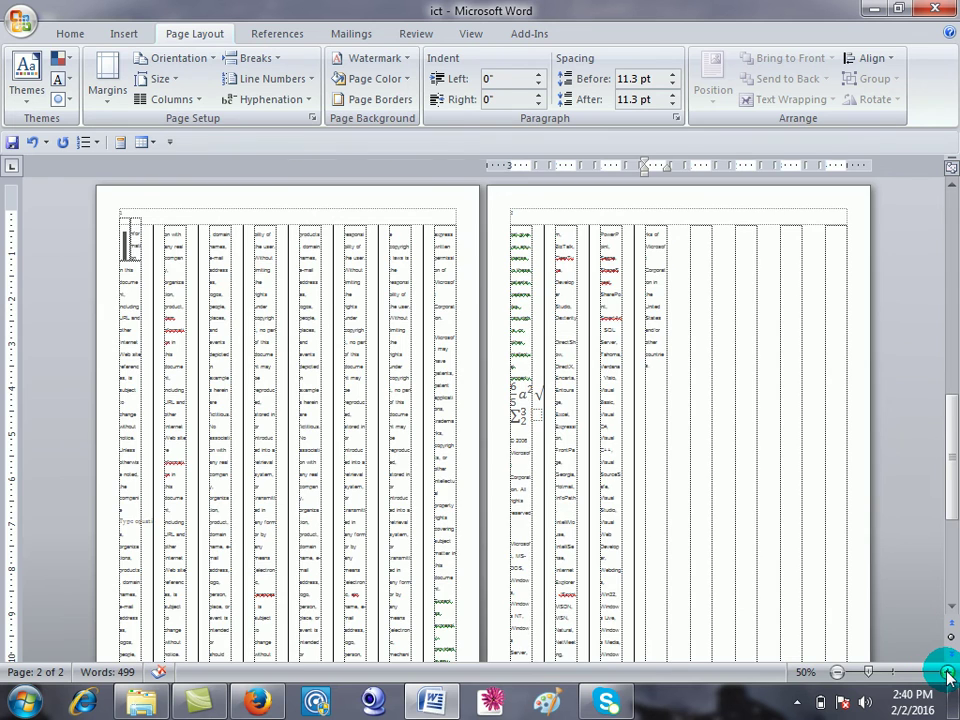
pyautogui.click(945, 672)
pyautogui.click(945, 672)
pyautogui.click(945, 672)
pyautogui.click(945, 672)
pyautogui.click(945, 672)
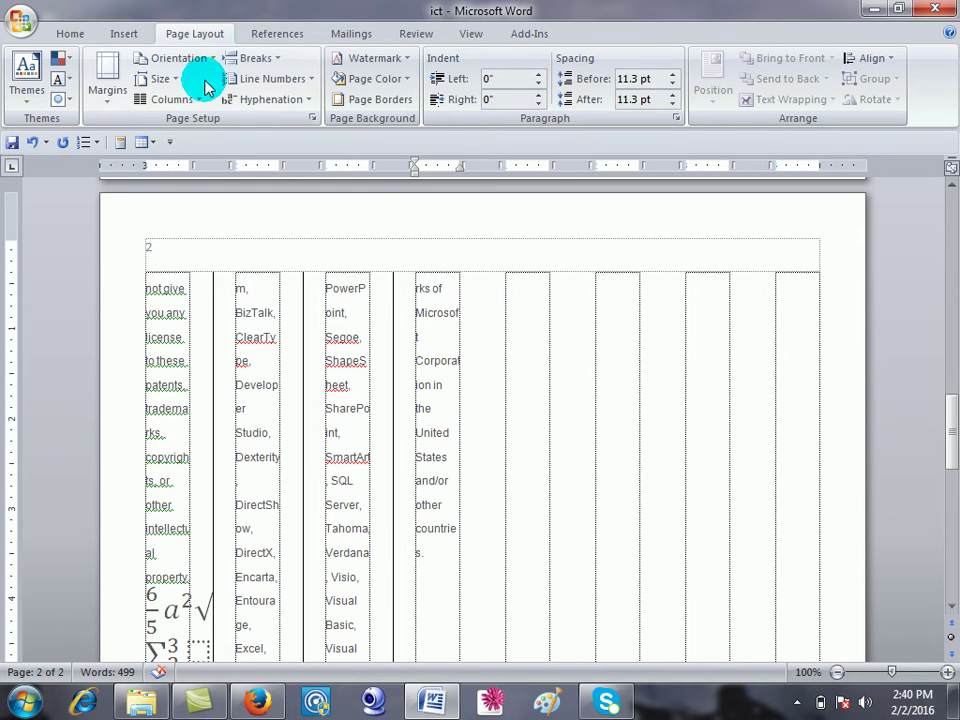
# Insert two column breaks after the page 2 text and place the cursor in the next column.
pyautogui.click(255, 58)
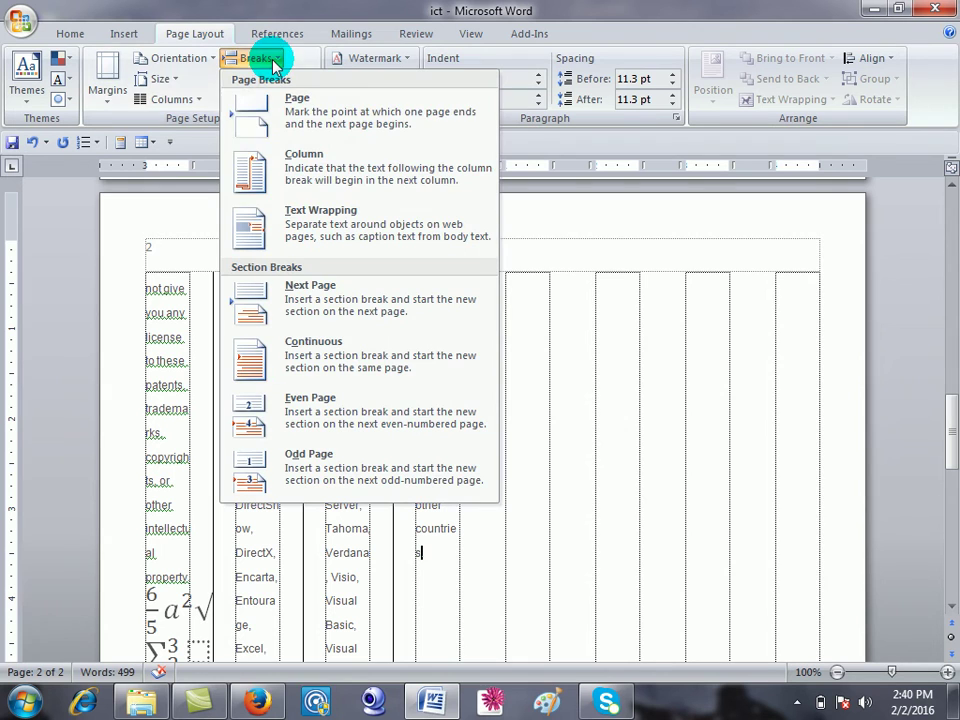
pyautogui.click(275, 172)
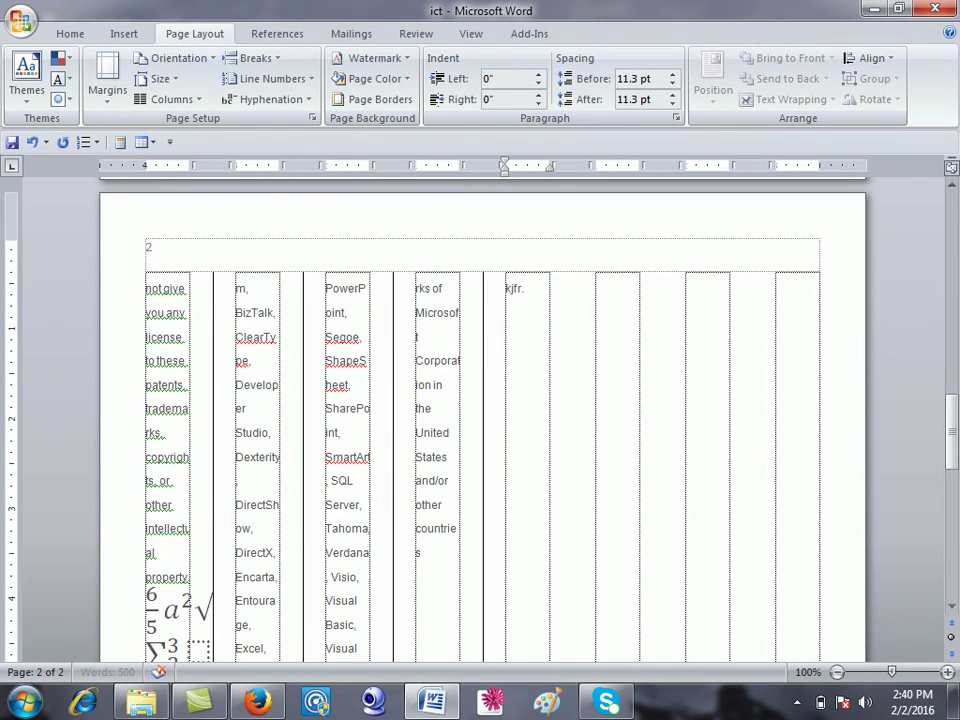
pyautogui.click(252, 58)
pyautogui.click(288, 170)
pyautogui.write('ghjk.')
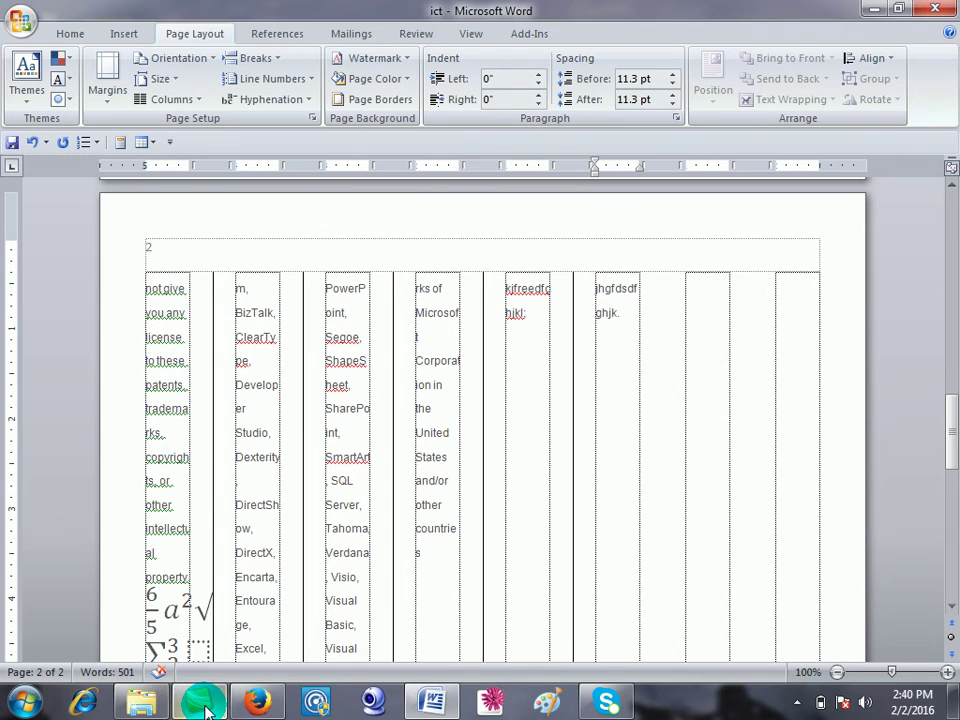
pyautogui.click(207, 708)
pyautogui.click(798, 702)
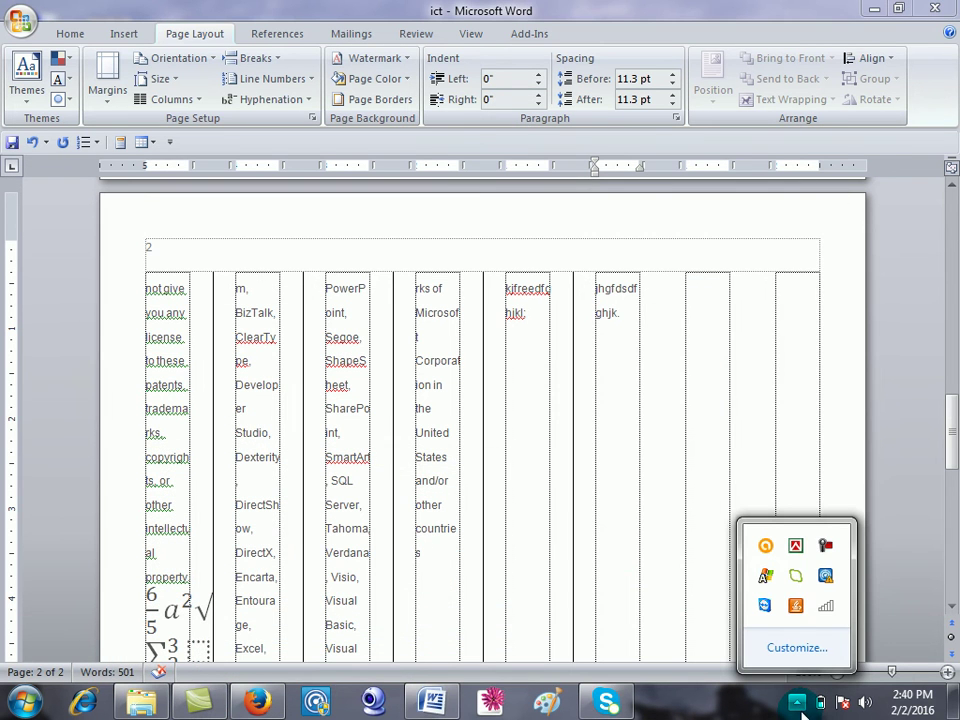
pyautogui.click(826, 548)
pyautogui.click(768, 460)
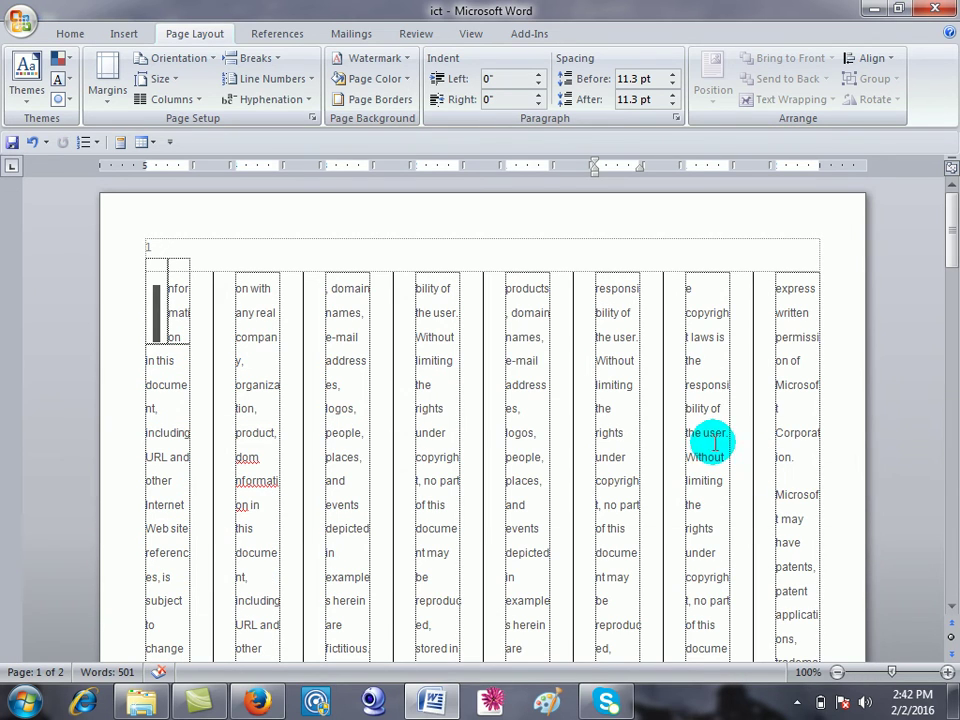
pyautogui.click(527, 352)
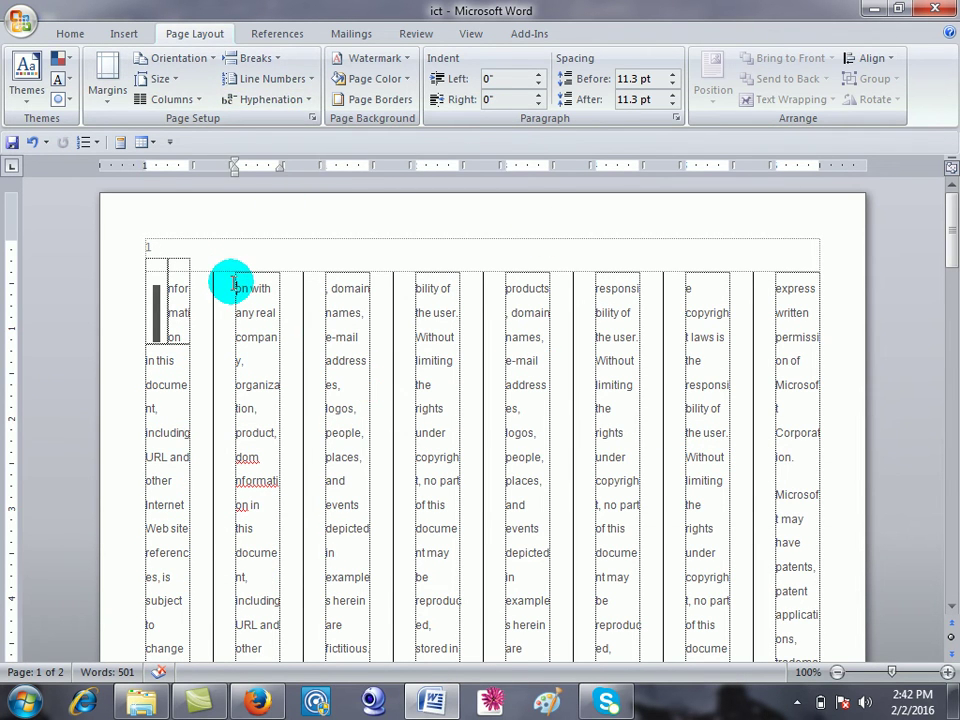
# Turn the text from the second column onward into one full-width column.
pyautogui.hotkey('ctrl', 'a')
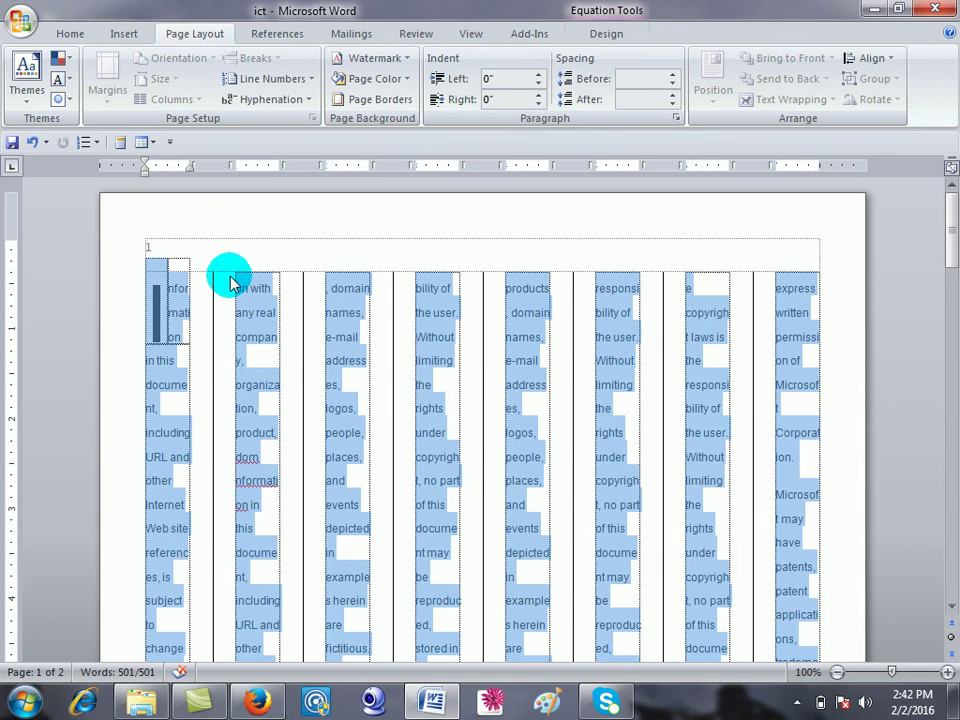
pyautogui.click(204, 315)
pyautogui.moveTo(206, 300)
pyautogui.mouseDown()
pyautogui.moveTo(725, 600)
pyautogui.moveTo(824, 627)
pyautogui.mouseUp()
pyautogui.click(176, 99)
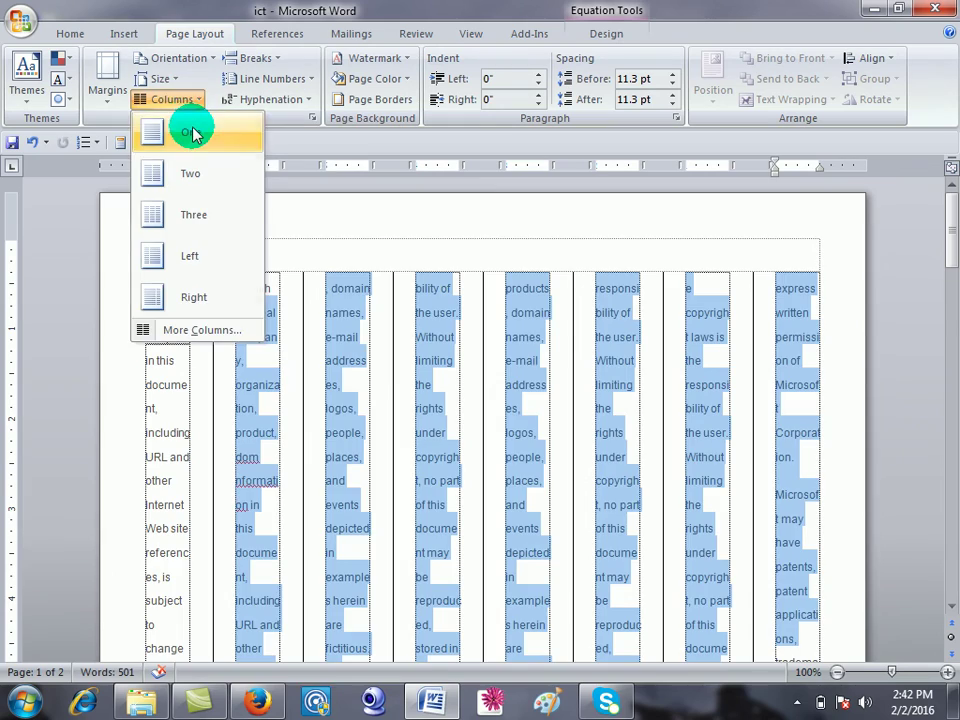
pyautogui.click(193, 134)
pyautogui.scroll(-5, 440, 455)
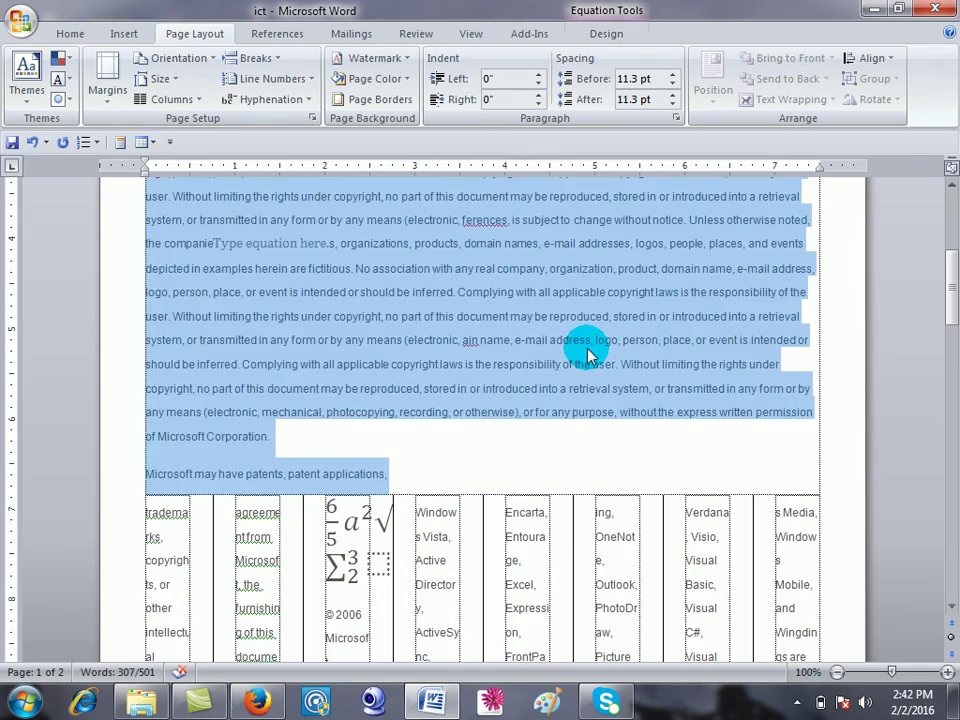
pyautogui.click(586, 360)
pyautogui.scroll(-1, 476, 414)
pyautogui.scroll(1, 455, 483)
pyautogui.scroll(3, 450, 506)
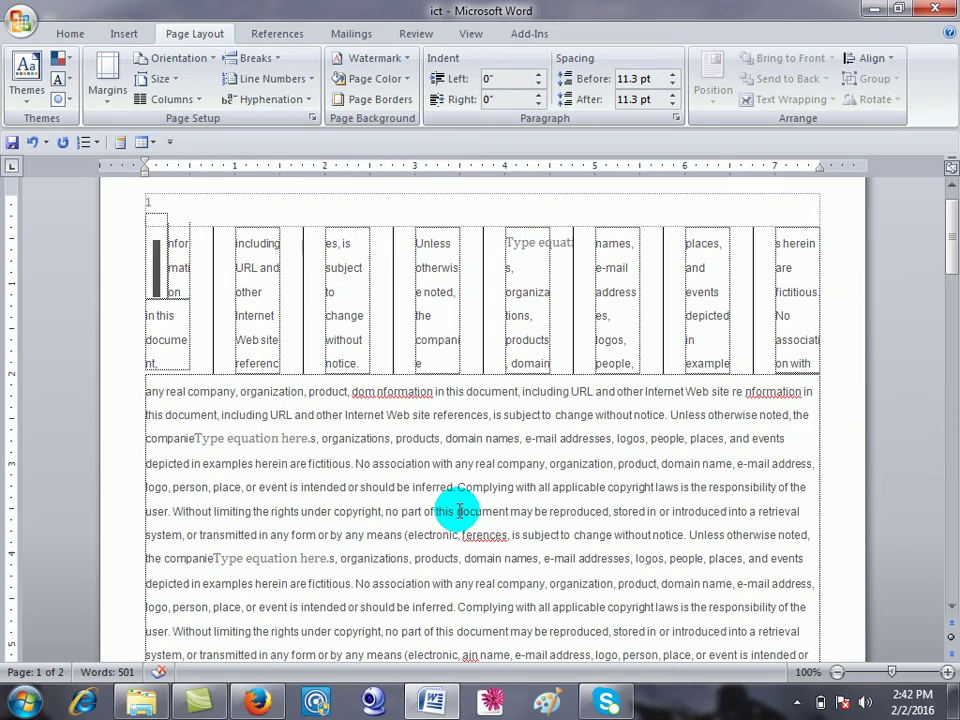
# Turn on automatic hyphenation and continuous line numbering in the left margin.
pyautogui.click(282, 100)
pyautogui.click(285, 140)
pyautogui.click(158, 434)
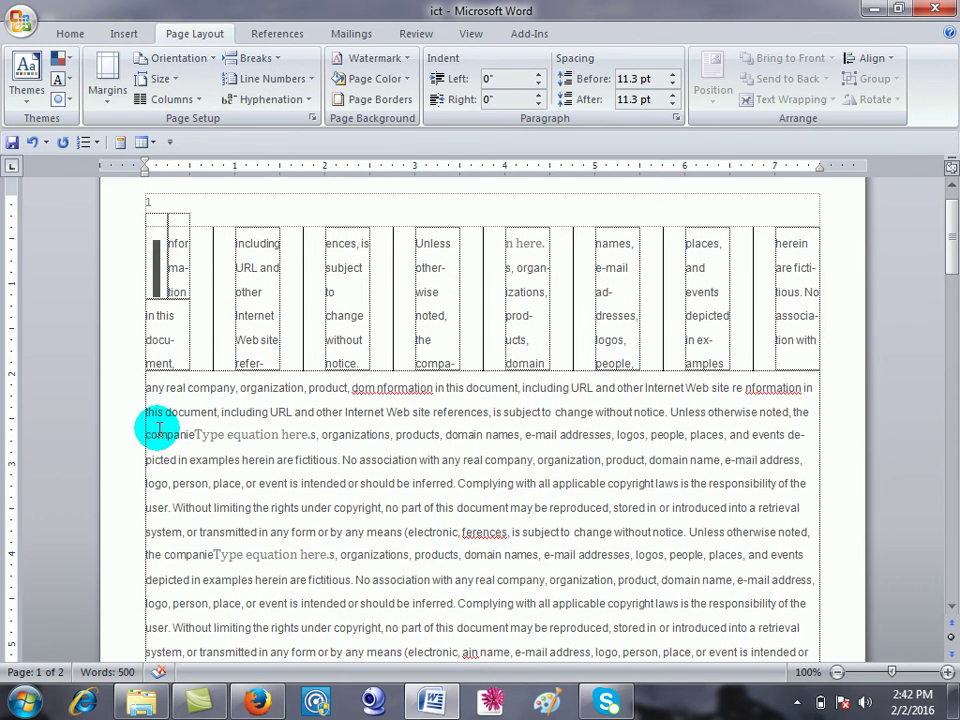
pyautogui.click(280, 80)
pyautogui.click(285, 123)
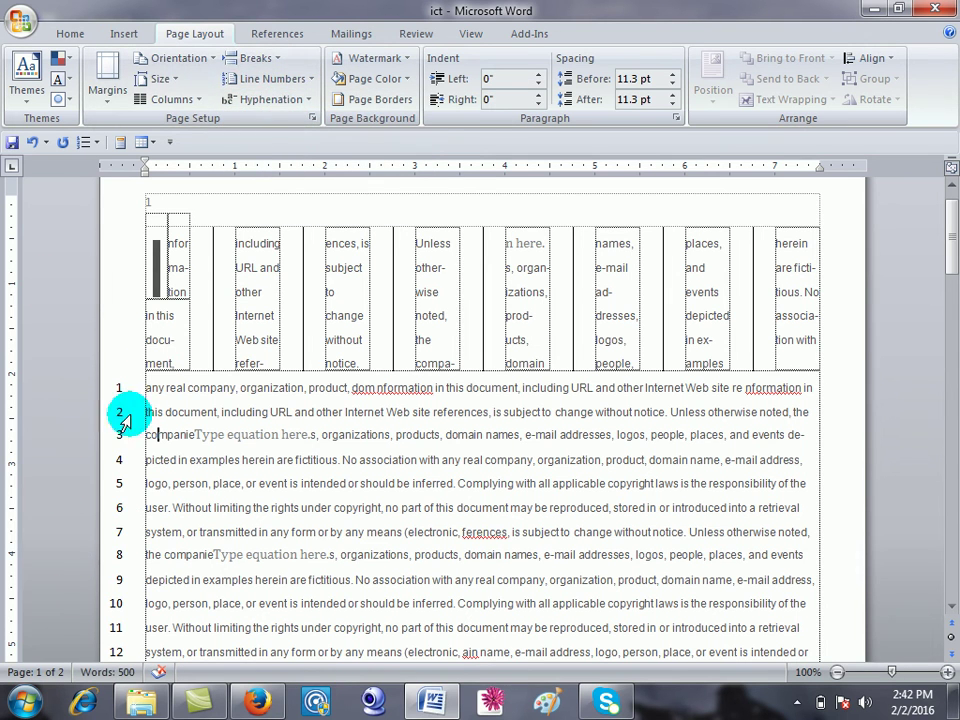
# Switch hyphenation off and back to Automatic, checking the hyphenated word 'de-picted', then show the watermark gallery.
pyautogui.click(270, 99)
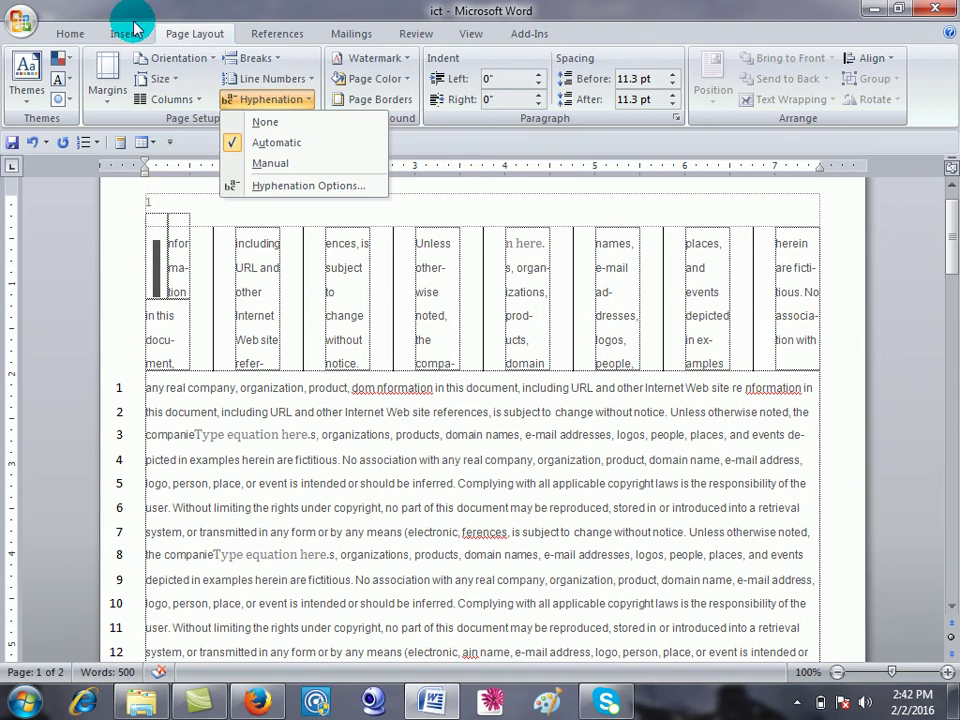
pyautogui.click(245, 122)
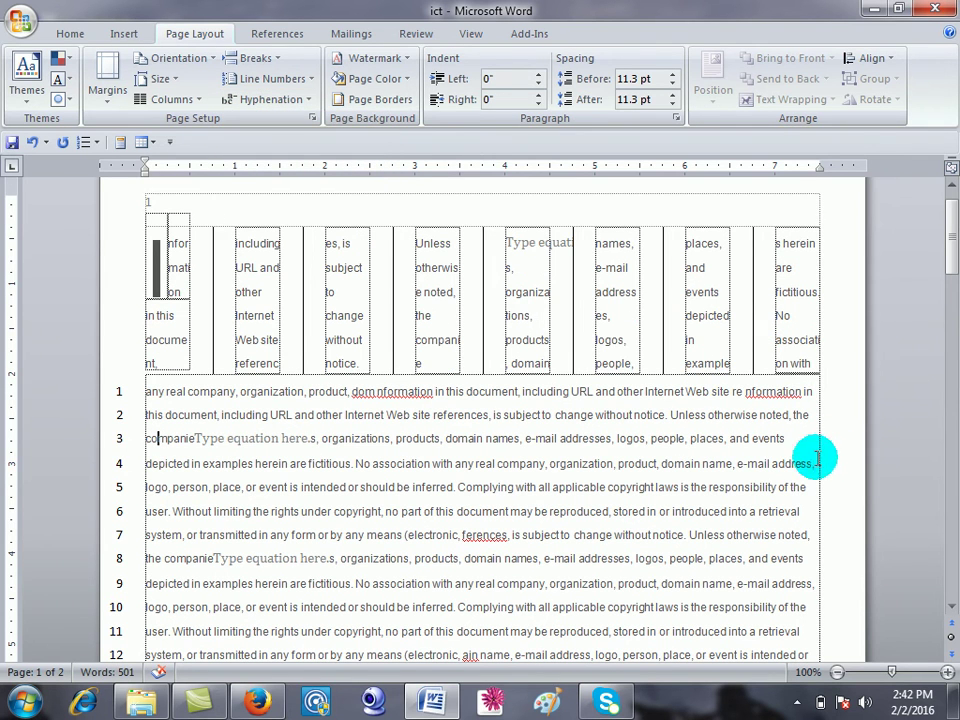
pyautogui.click(262, 99)
pyautogui.click(277, 150)
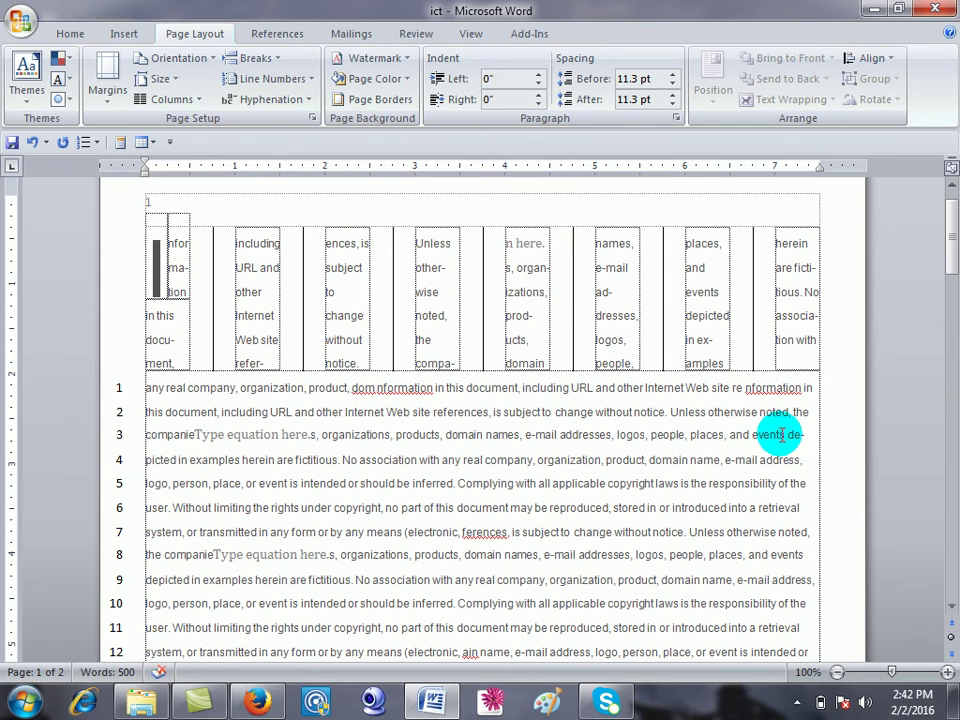
pyautogui.moveTo(792, 435); pyautogui.dragTo(168, 458)
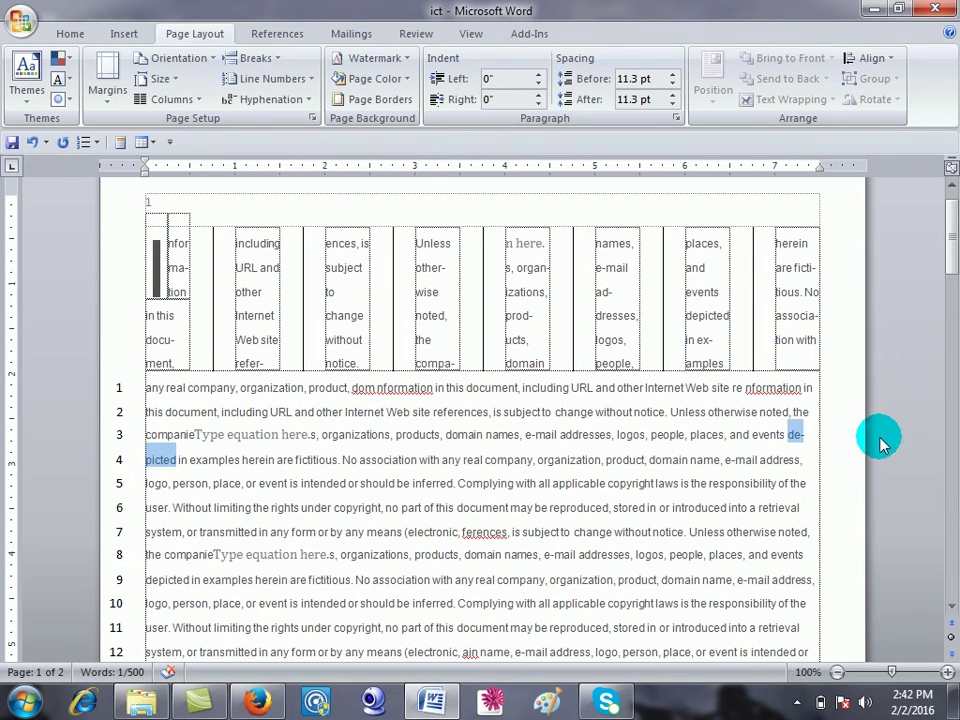
pyautogui.click(165, 460)
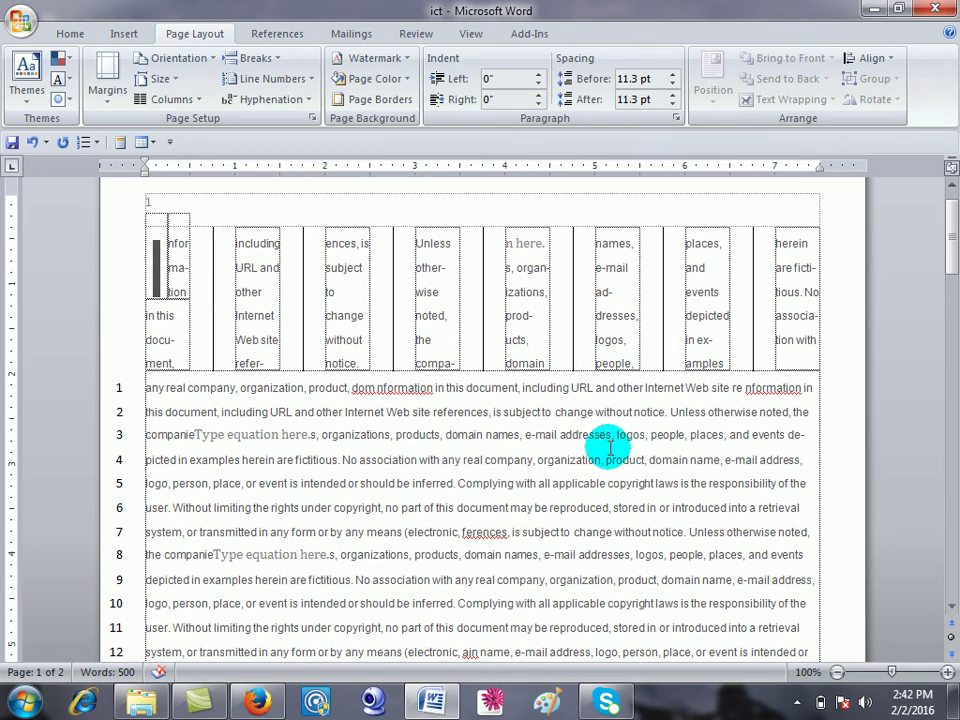
pyautogui.click(390, 60)
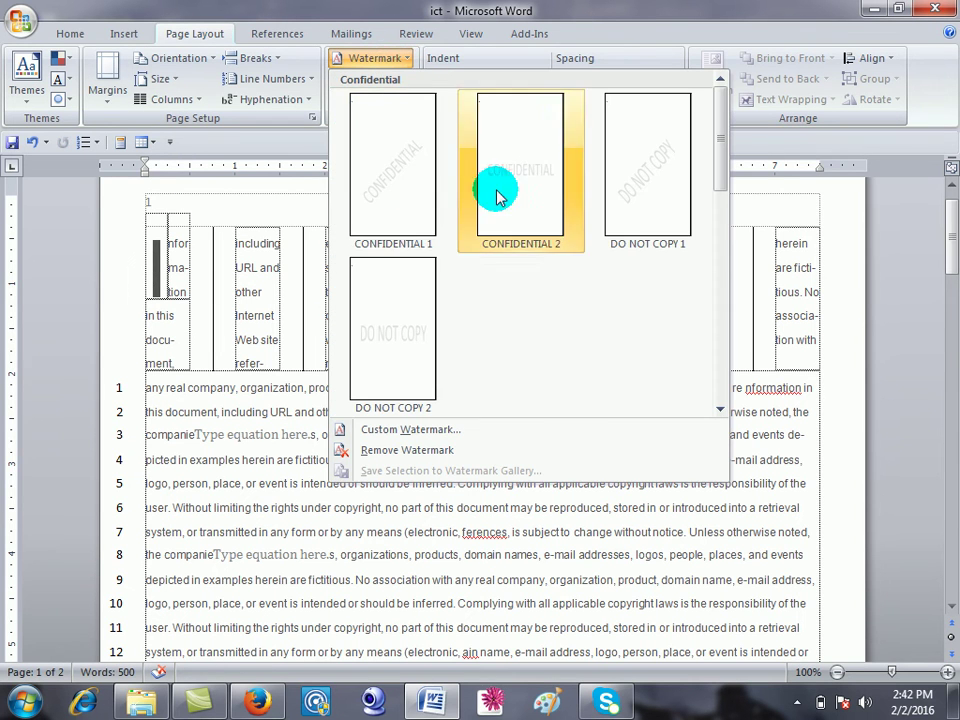
# Apply the 'me' image as a picture watermark through Custom Watermark.
pyautogui.click(400, 430)
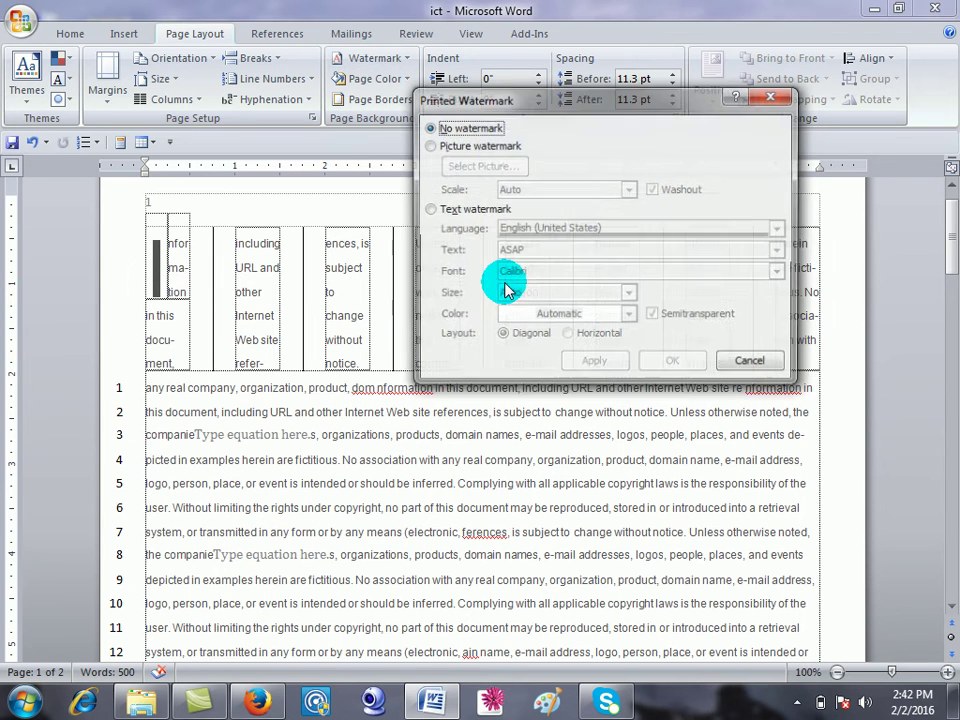
pyautogui.click(446, 148)
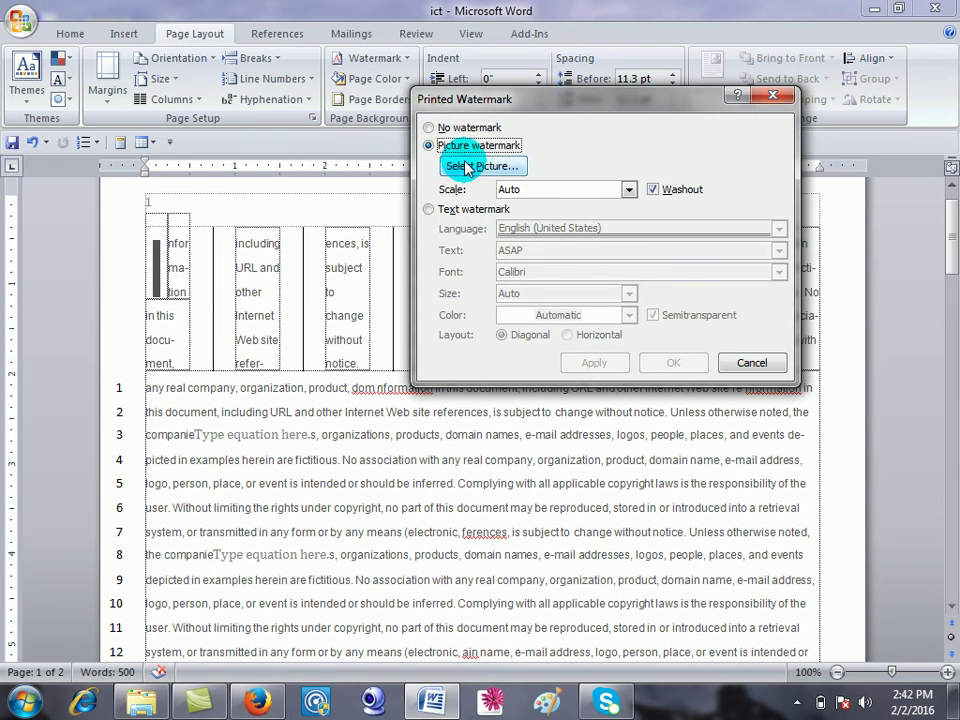
pyautogui.click(467, 165)
pyautogui.click(576, 393)
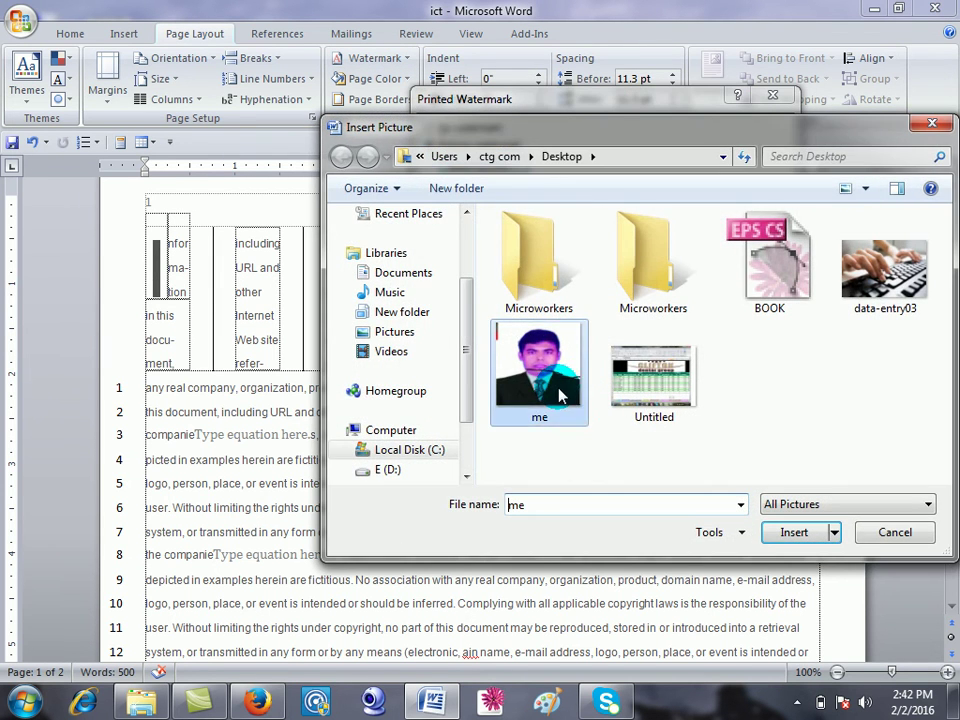
pyautogui.click(790, 532)
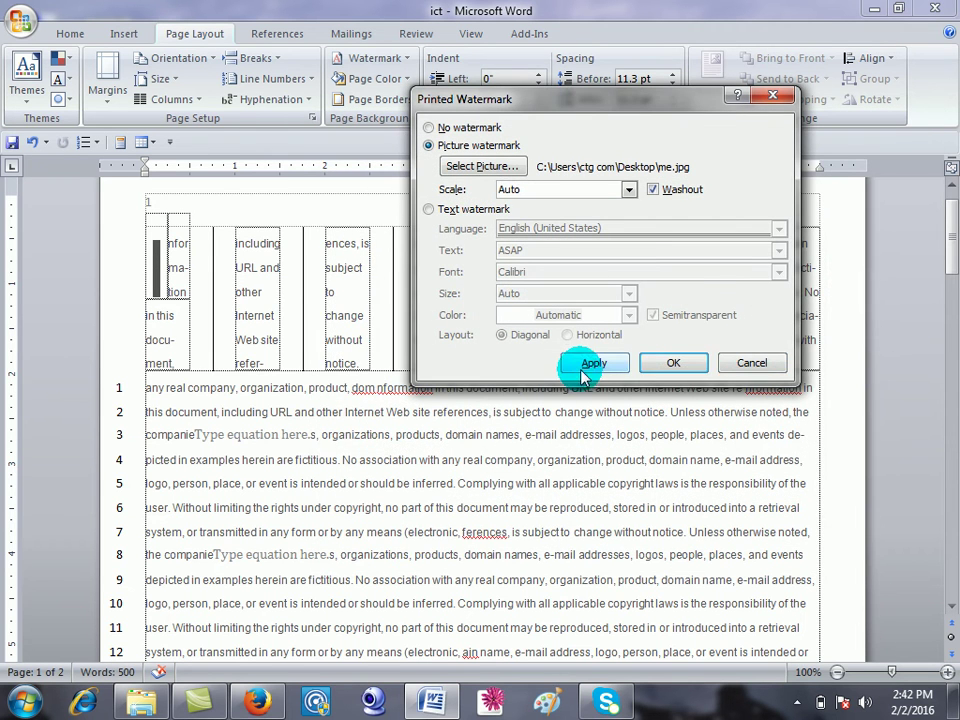
pyautogui.click(585, 365)
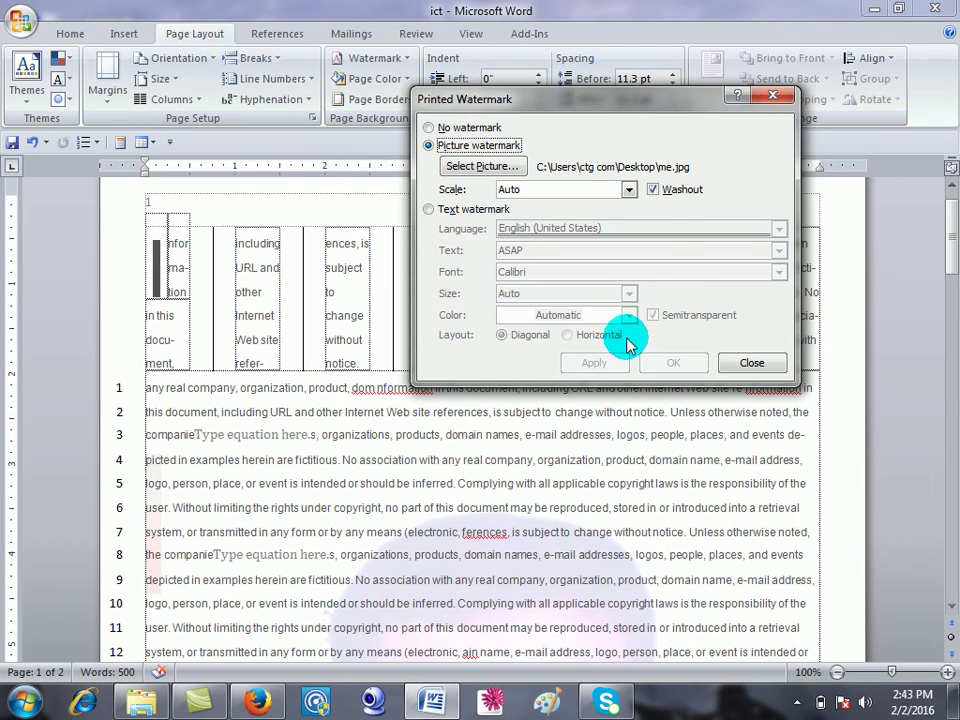
# Replace it with a red, semitransparent diagonal text watermark and close the dialog.
pyautogui.click(430, 209)
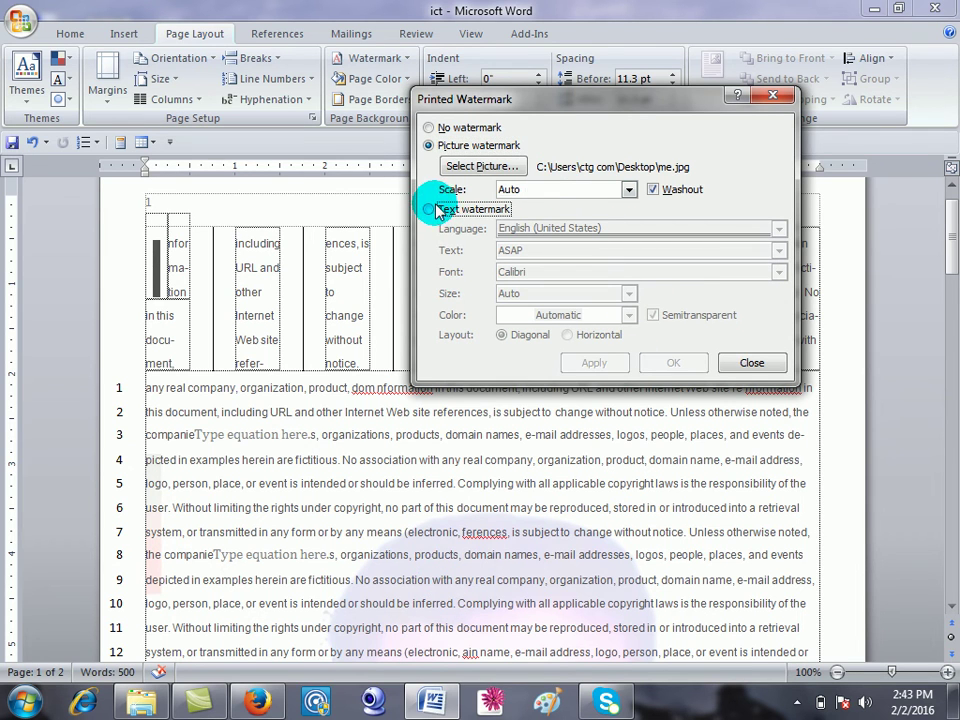
pyautogui.moveTo(587, 252); pyautogui.dragTo(418, 257)
pyautogui.write("/lkjhgfdsasdfghjkl;';lkjhf")
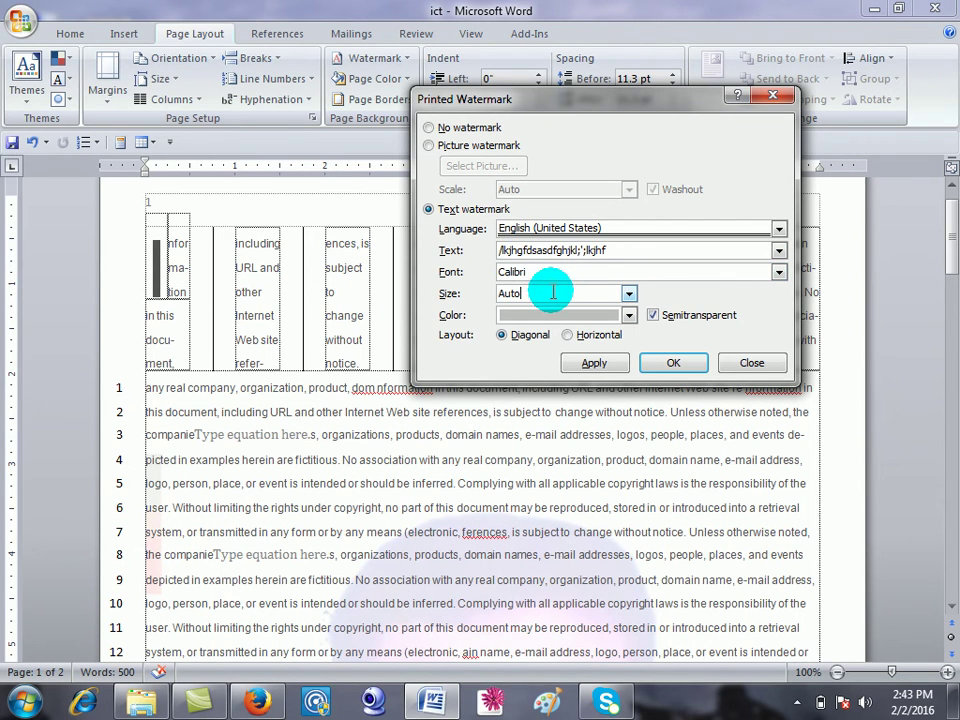
pyautogui.click(629, 315)
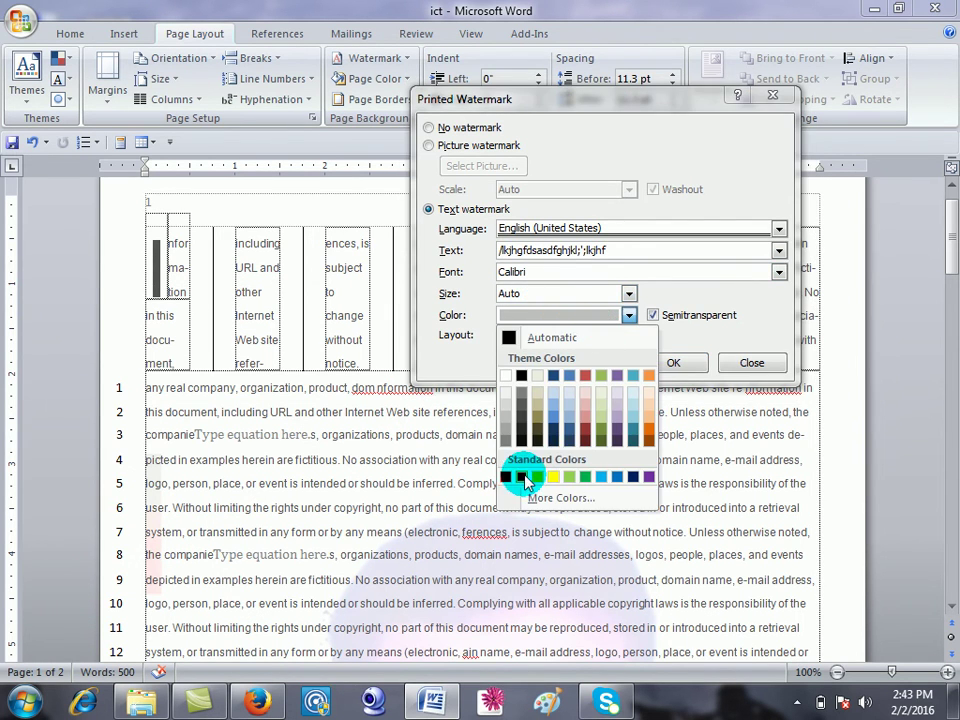
pyautogui.click(522, 478)
pyautogui.click(591, 362)
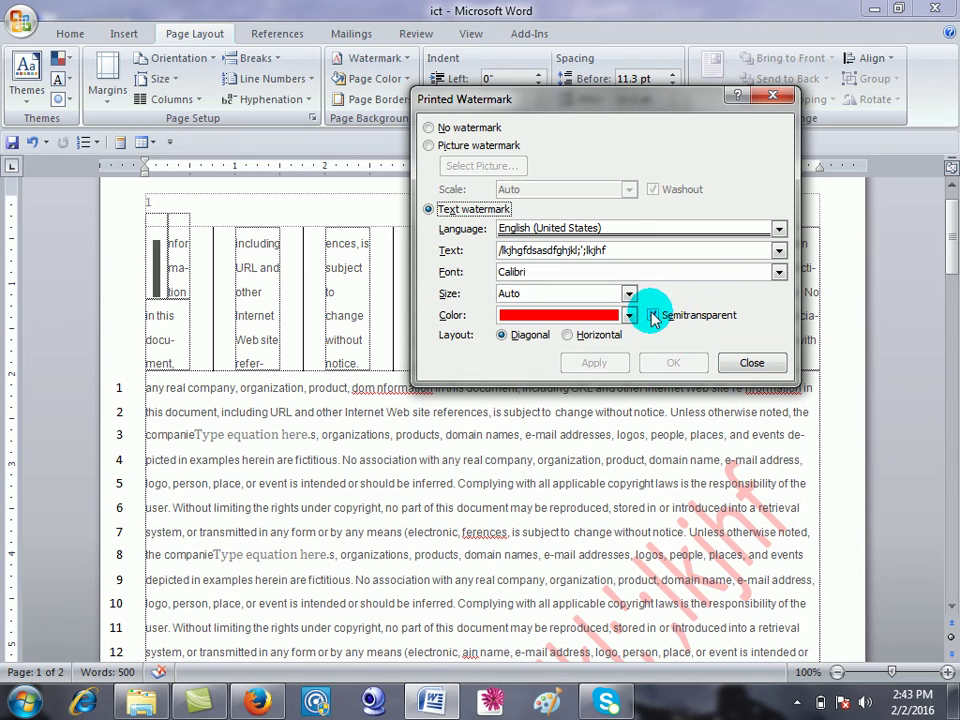
pyautogui.click(652, 315)
pyautogui.click(592, 362)
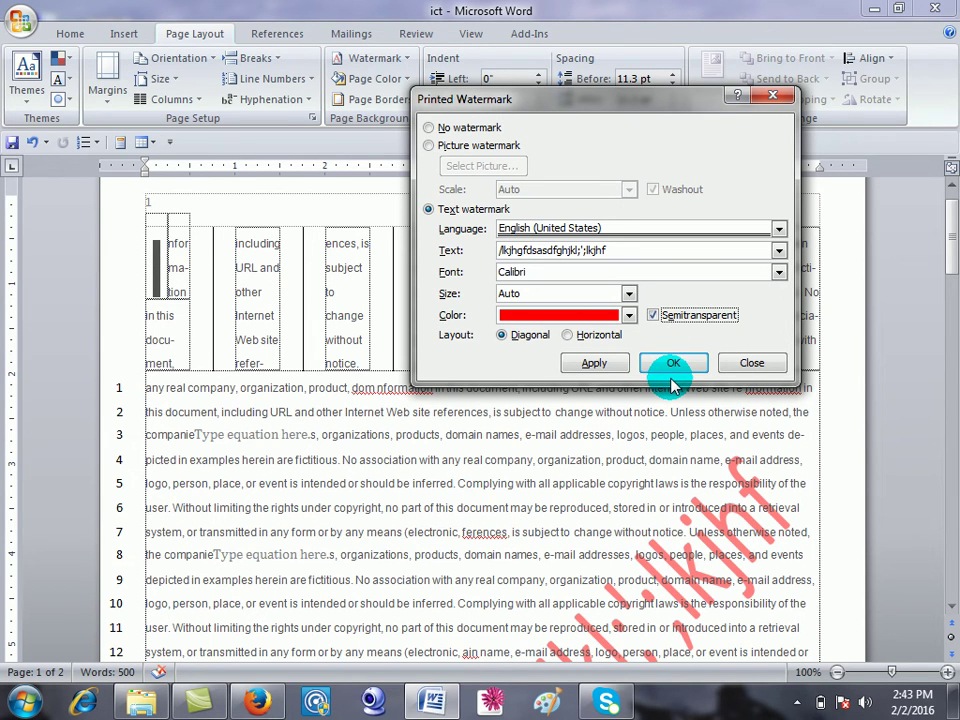
pyautogui.click(582, 362)
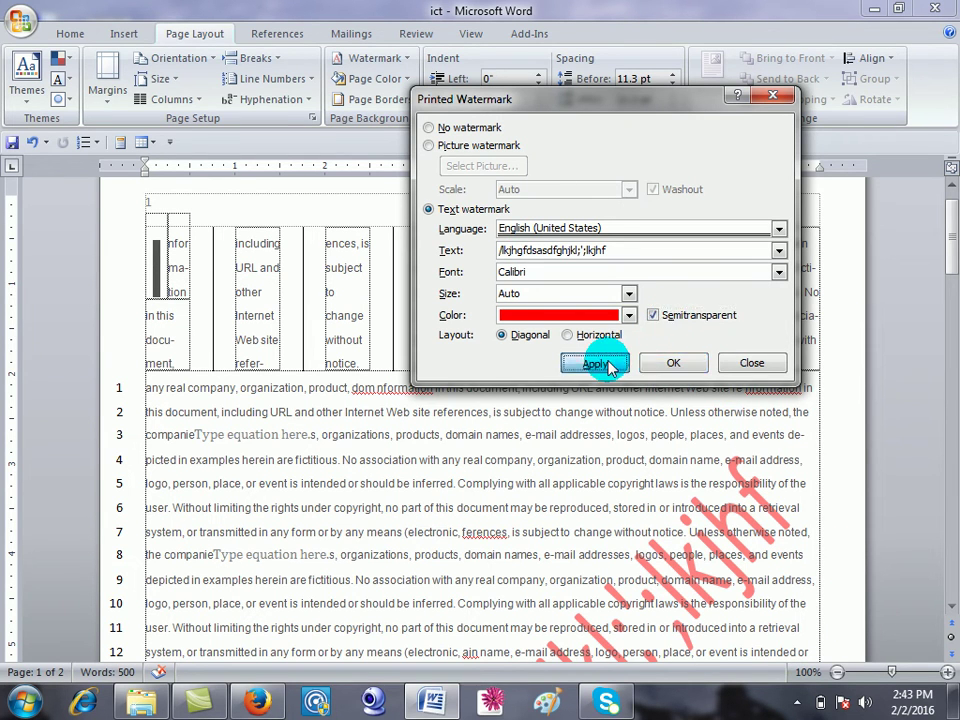
pyautogui.click(745, 364)
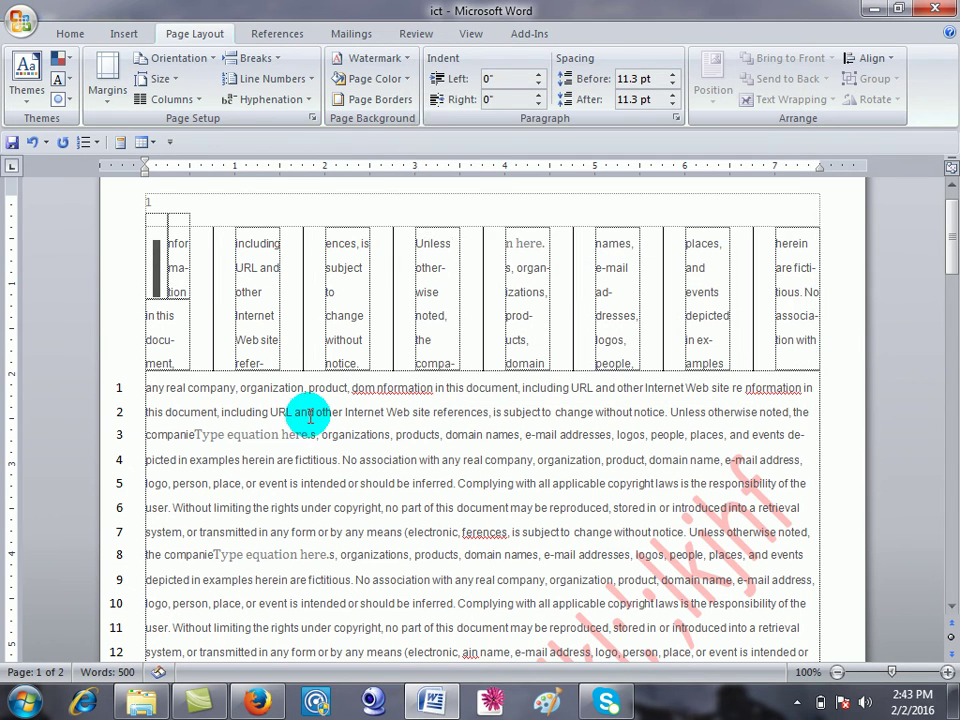
# Set the page color to black and add a pink rose art page border.
pyautogui.click(367, 90)
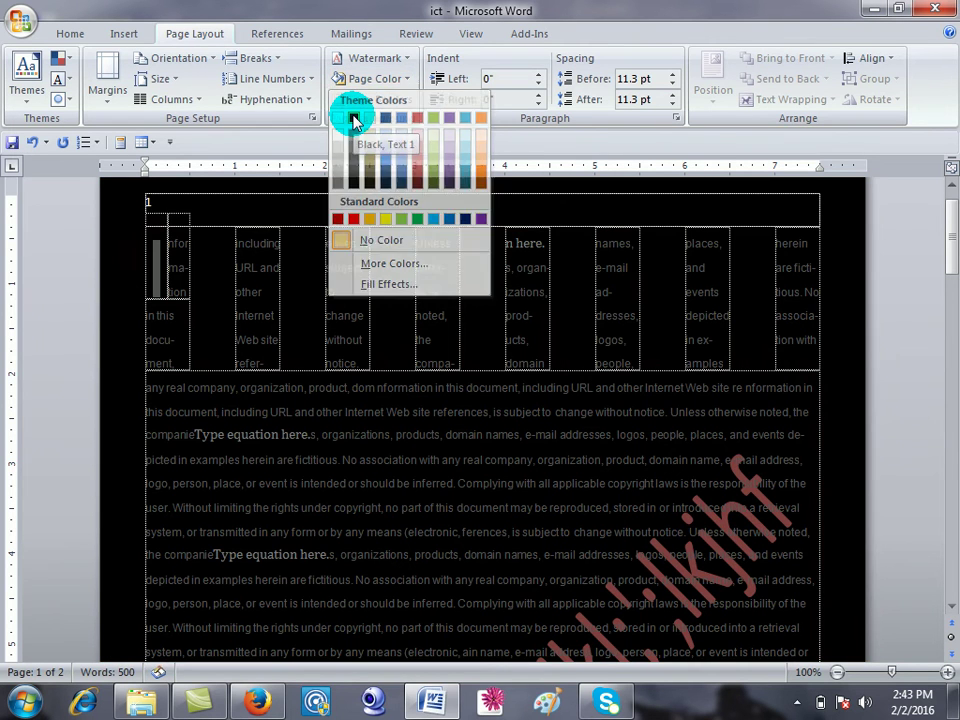
pyautogui.click(354, 120)
pyautogui.click(361, 100)
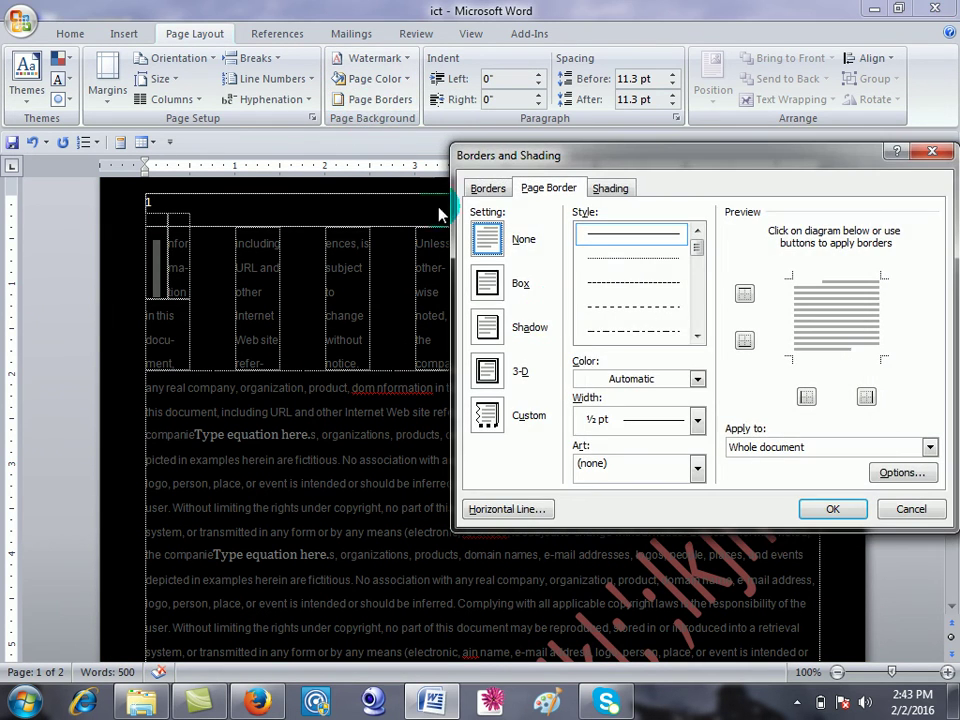
pyautogui.click(626, 465)
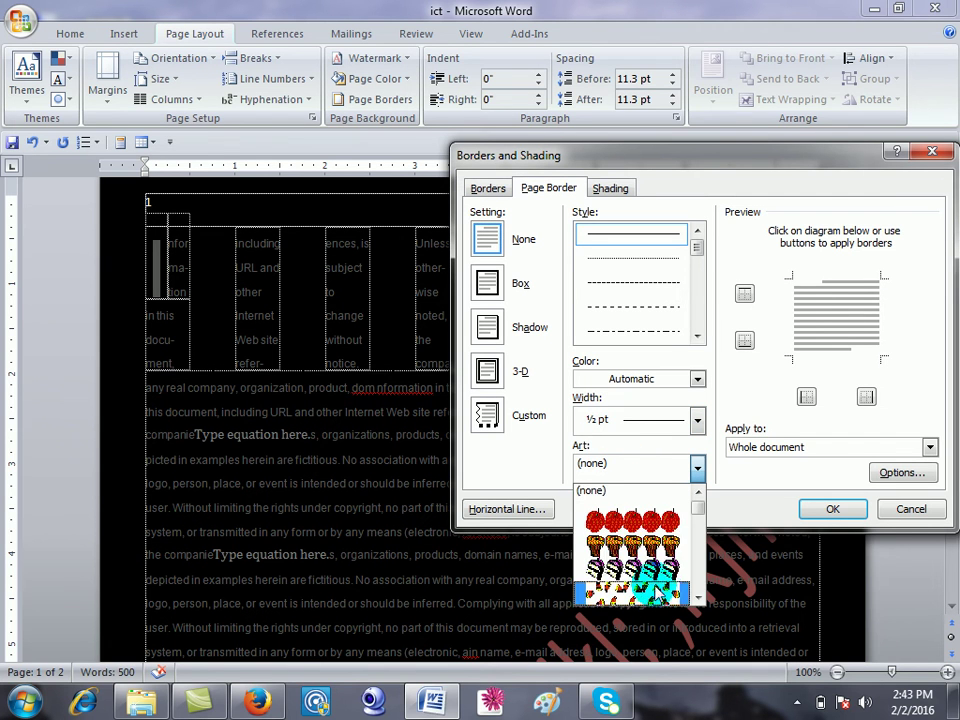
pyautogui.scroll(-3, 676, 568)
pyautogui.scroll(-2, 676, 570)
pyautogui.scroll(-2, 676, 570)
pyautogui.scroll(-2, 676, 570)
pyautogui.scroll(-2, 672, 580)
pyautogui.scroll(-2, 640, 588)
pyautogui.scroll(-2, 642, 584)
pyautogui.scroll(-2, 645, 578)
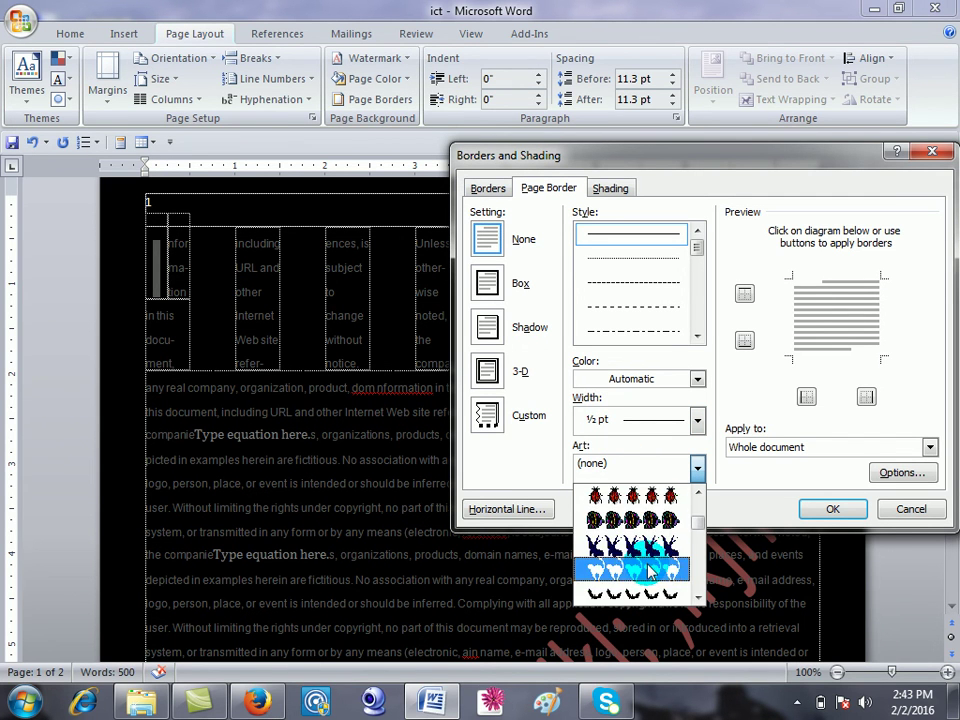
pyautogui.scroll(-2, 648, 572)
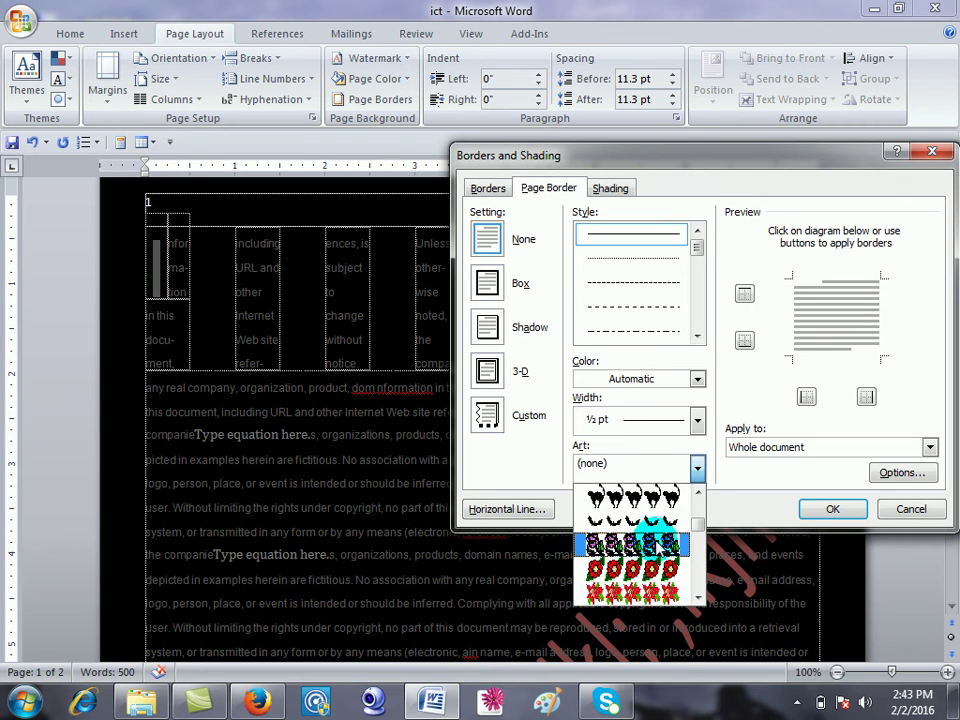
pyautogui.click(652, 545)
pyautogui.click(832, 509)
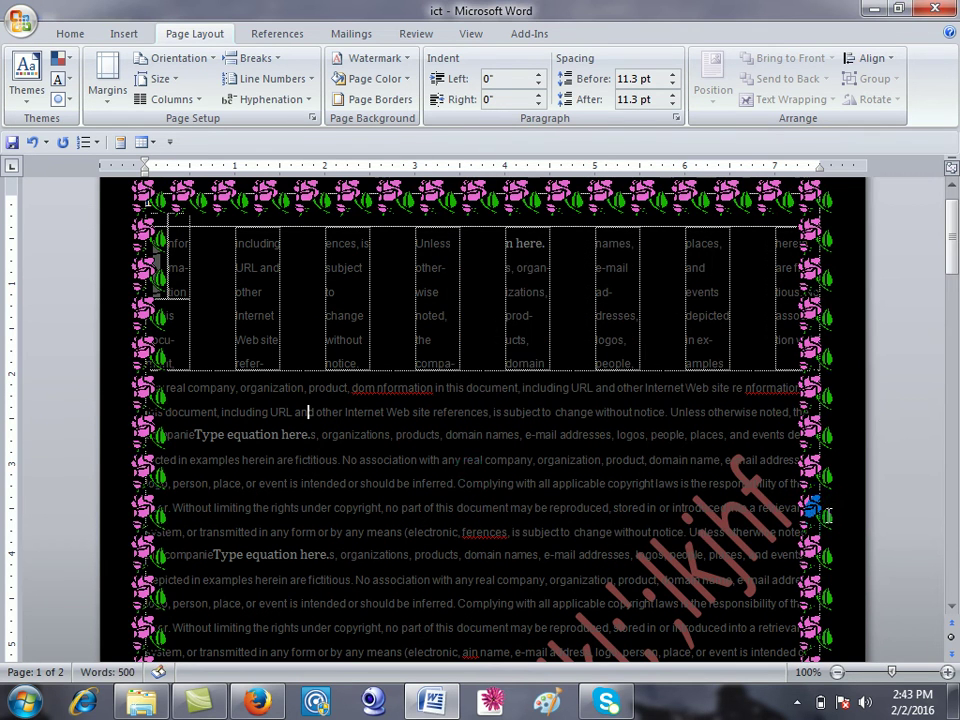
pyautogui.scroll(2, 452, 457)
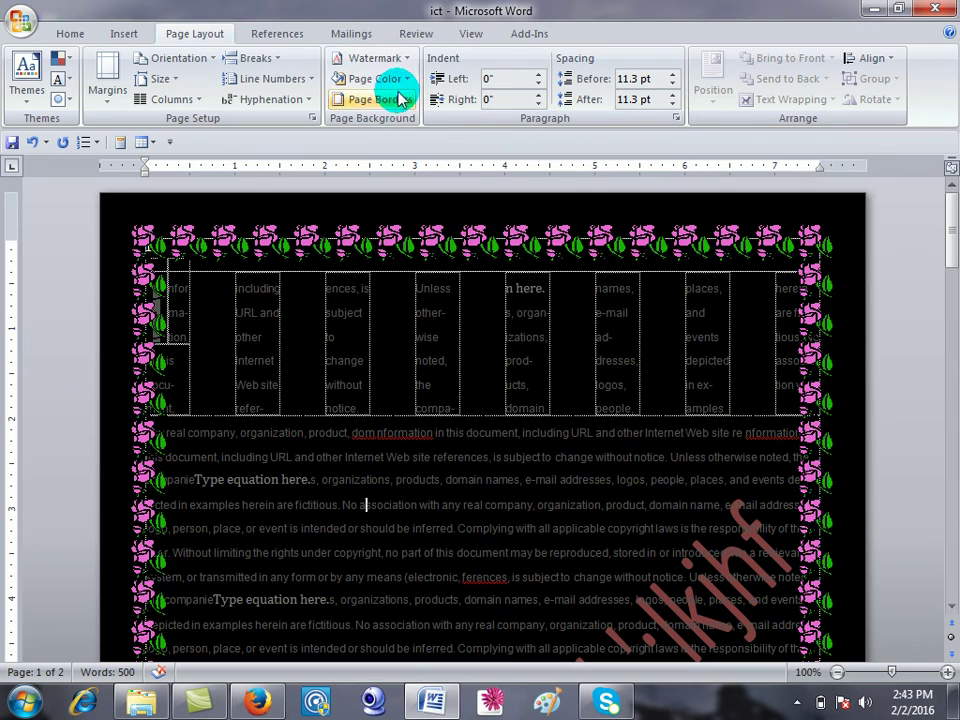
# Insert a footnote at the bottom of the page.
pyautogui.click(395, 99)
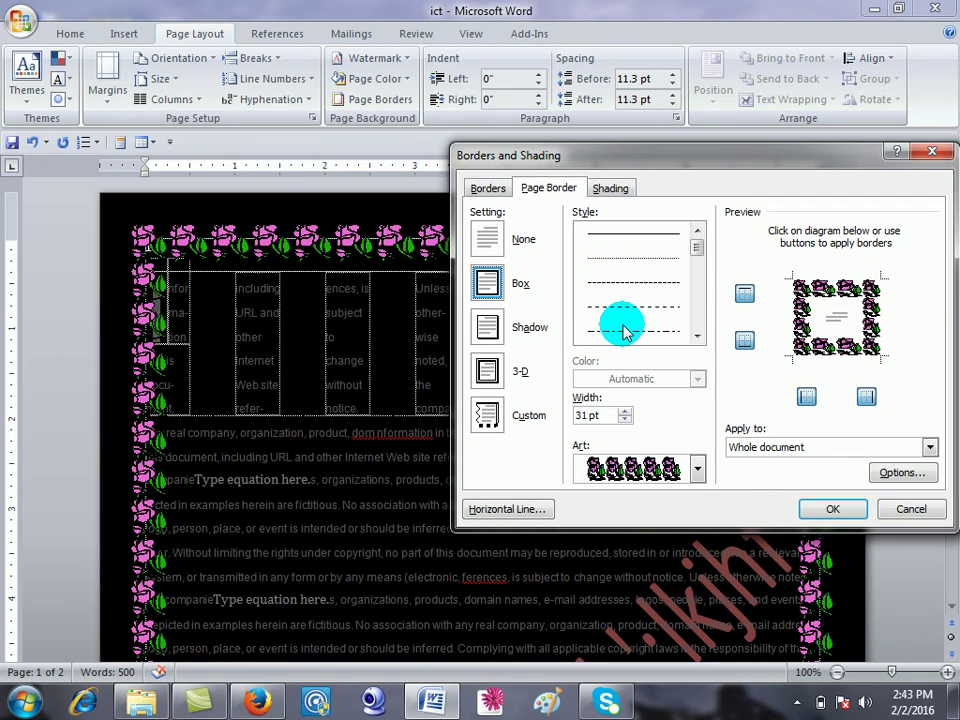
pyautogui.click(918, 513)
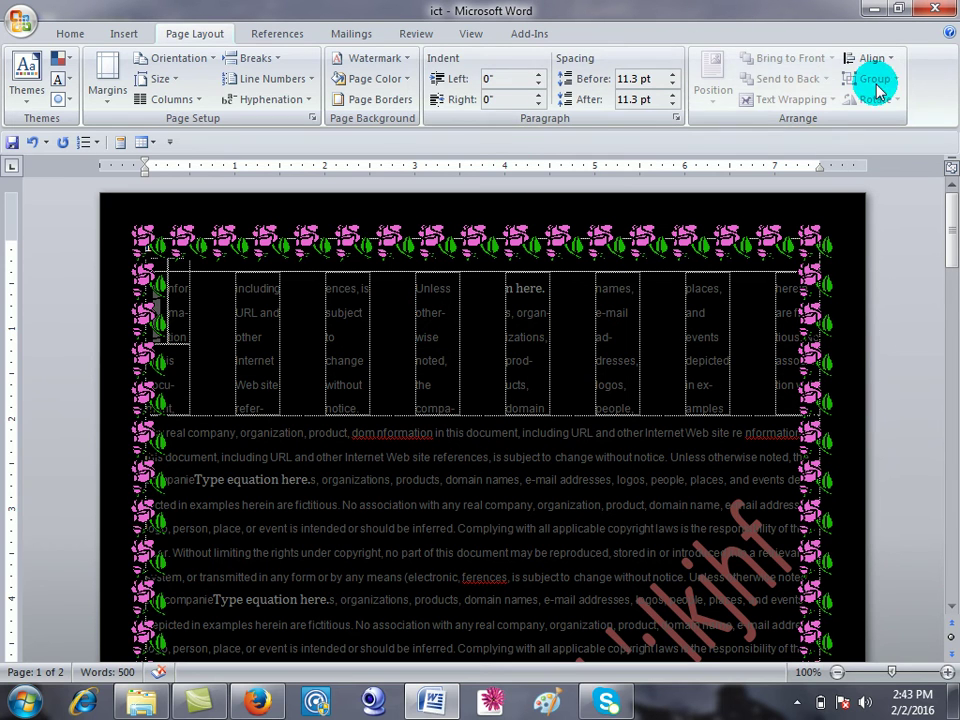
pyautogui.click(268, 34)
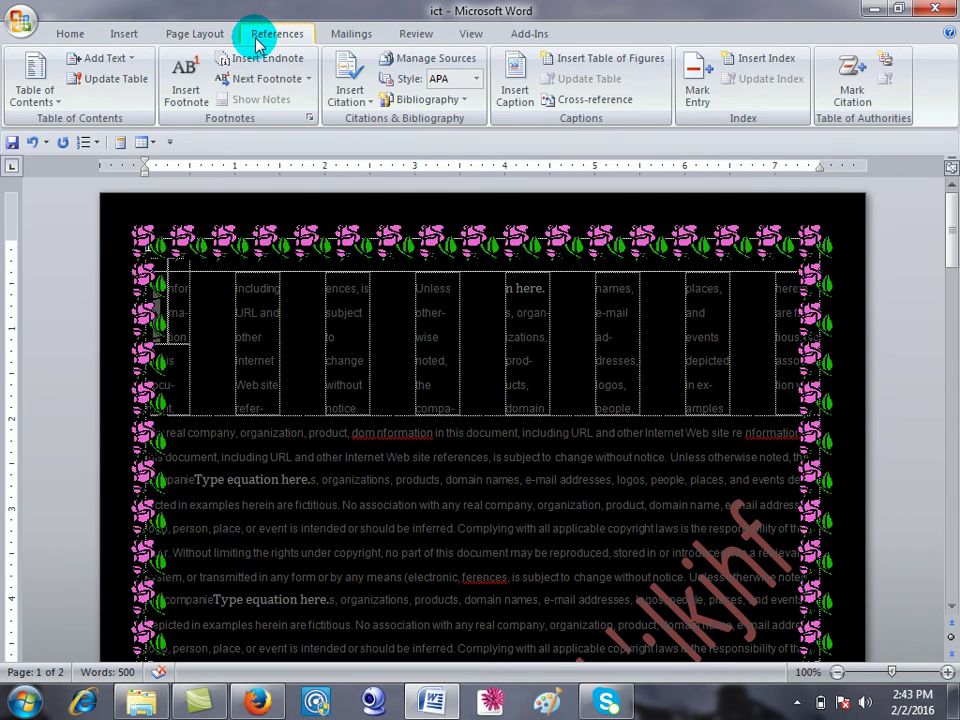
pyautogui.click(182, 106)
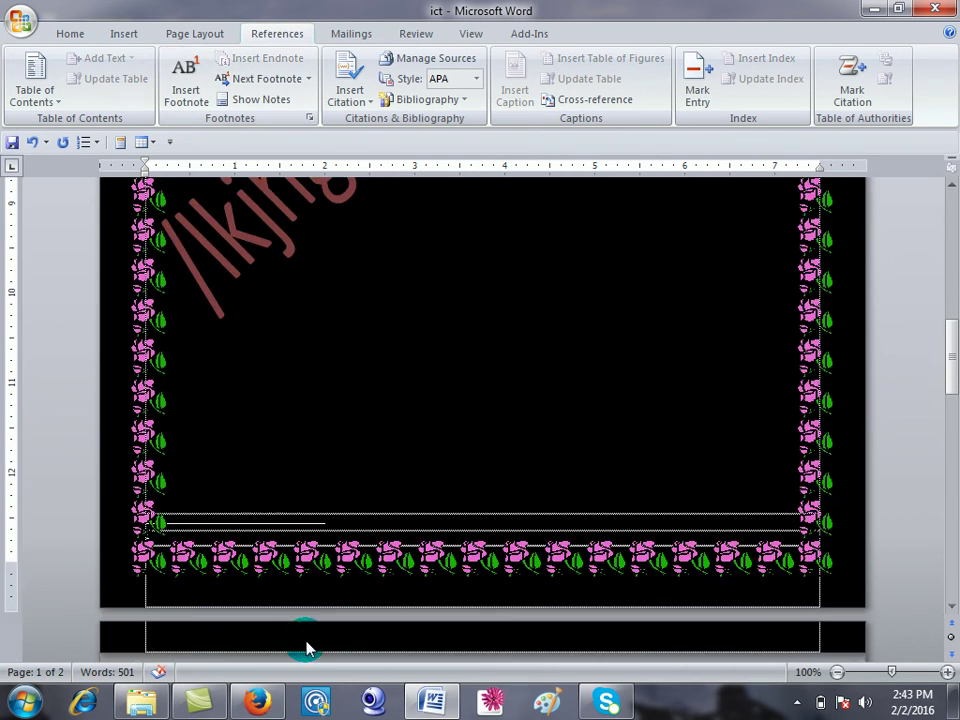
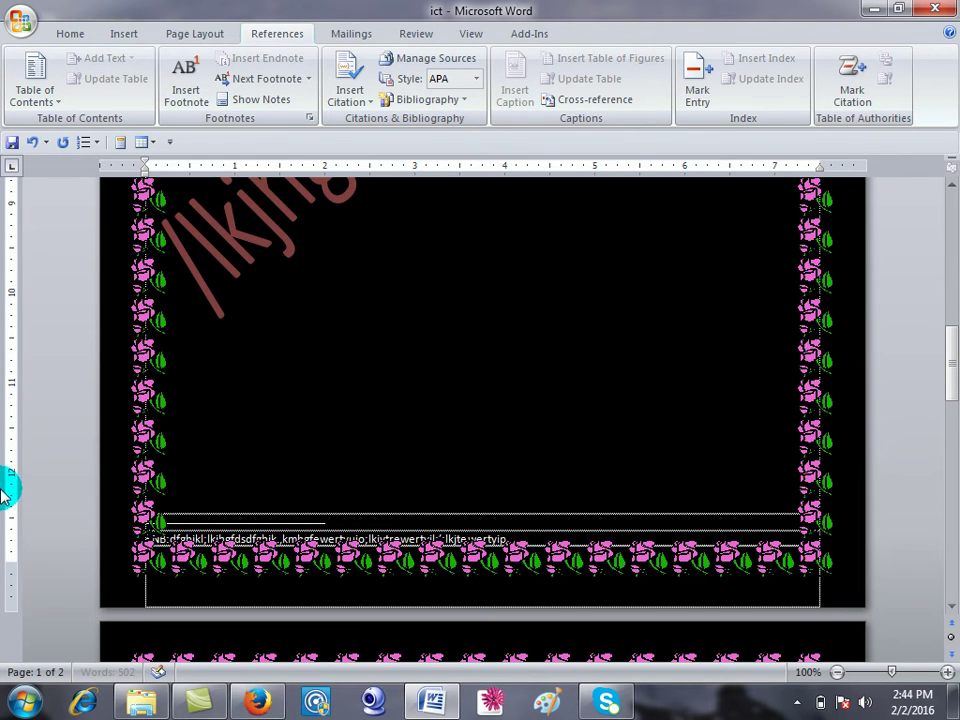
# Set the page colour to No Color, removing the black background.
pyautogui.doubleClick(429, 358)
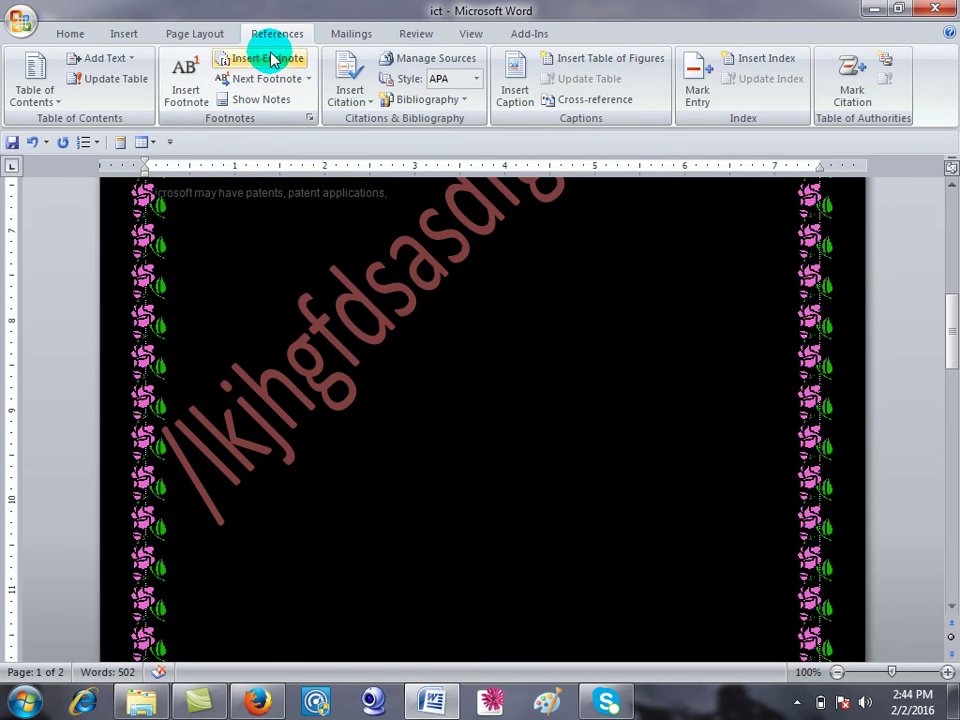
pyautogui.scroll(5, 364, 285)
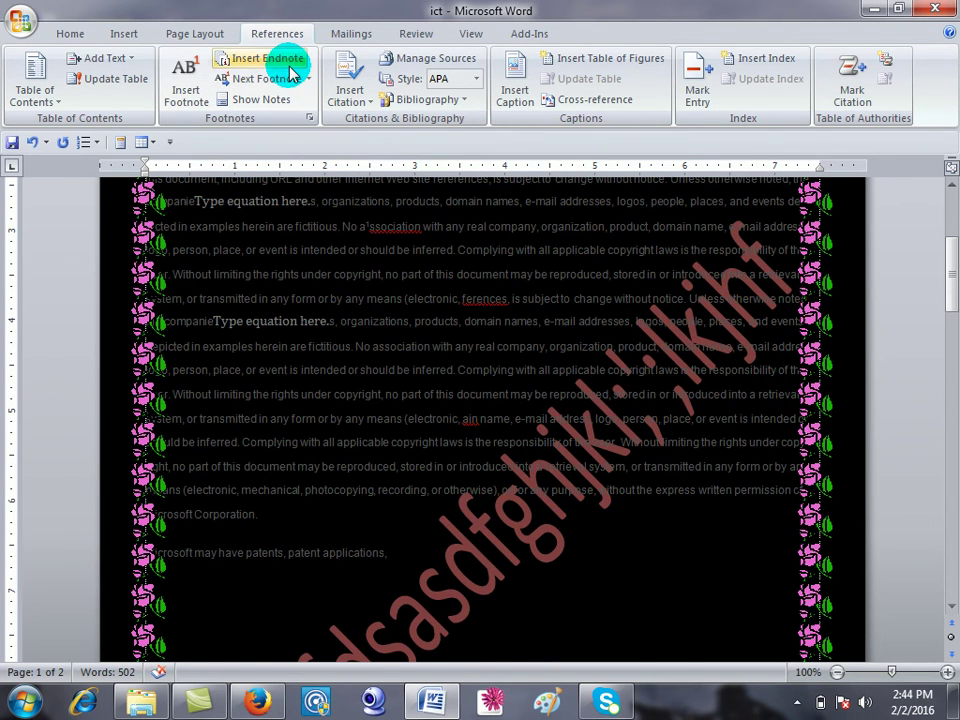
pyautogui.click(290, 75)
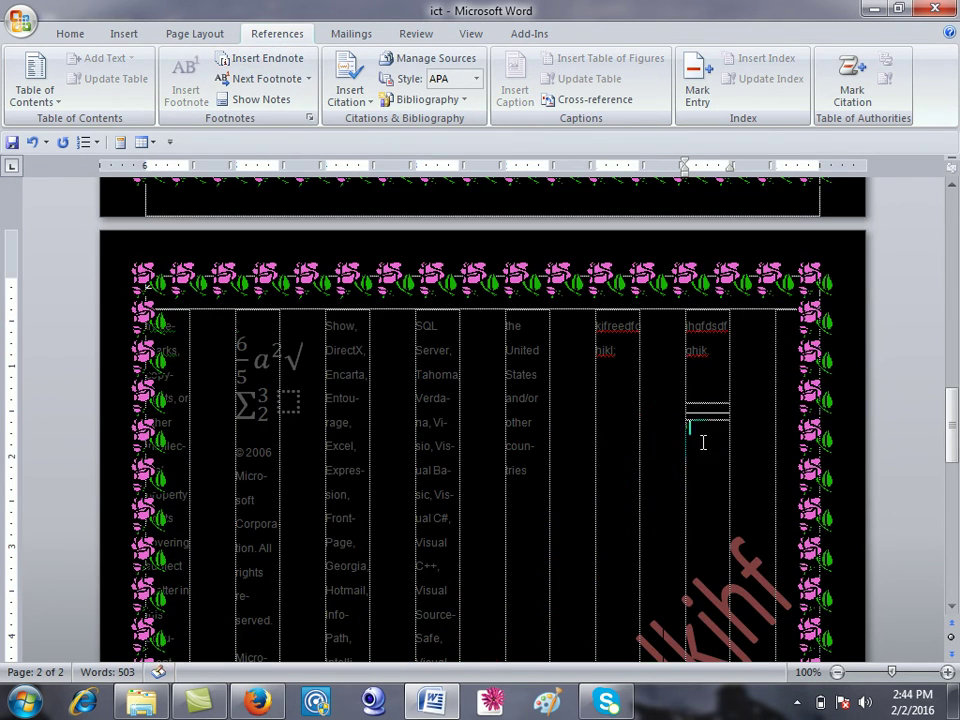
pyautogui.doubleClick(437, 374)
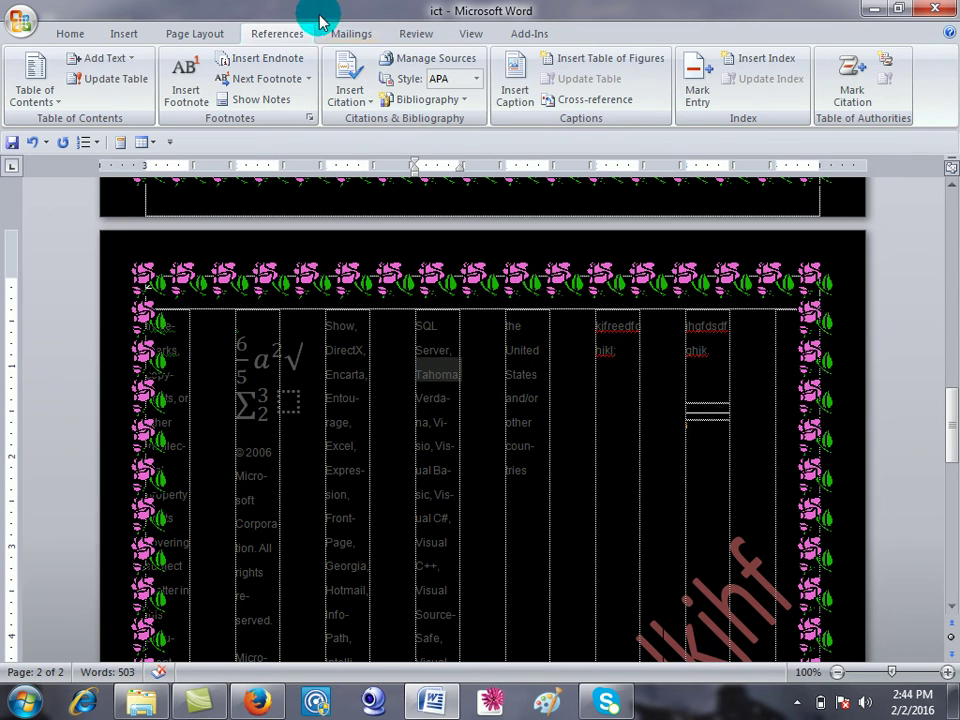
pyautogui.click(350, 34)
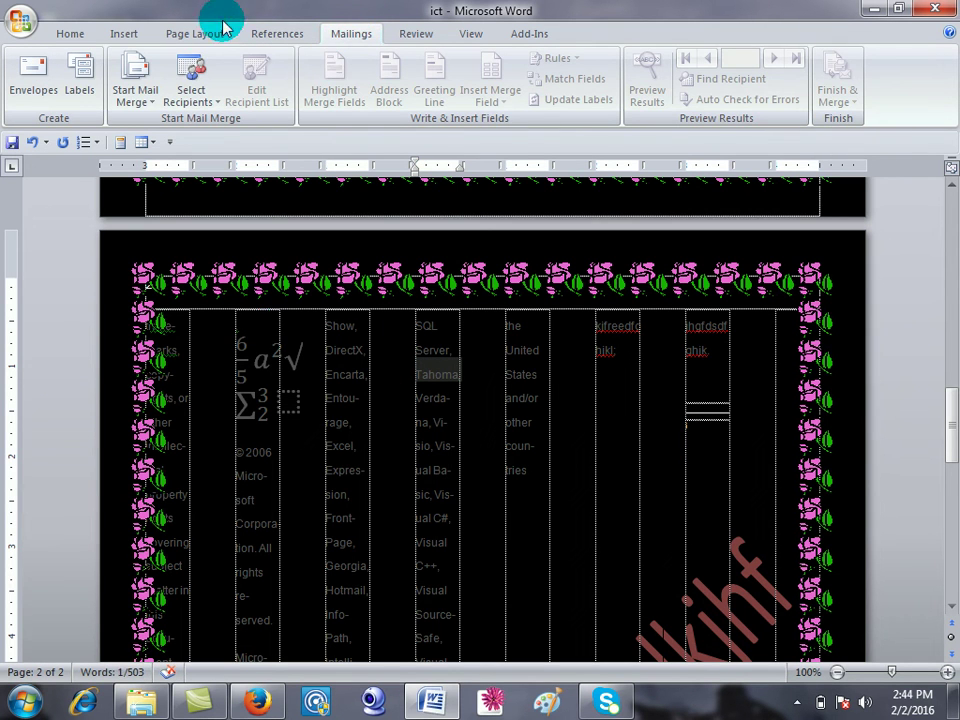
pyautogui.click(126, 33)
pyautogui.click(190, 33)
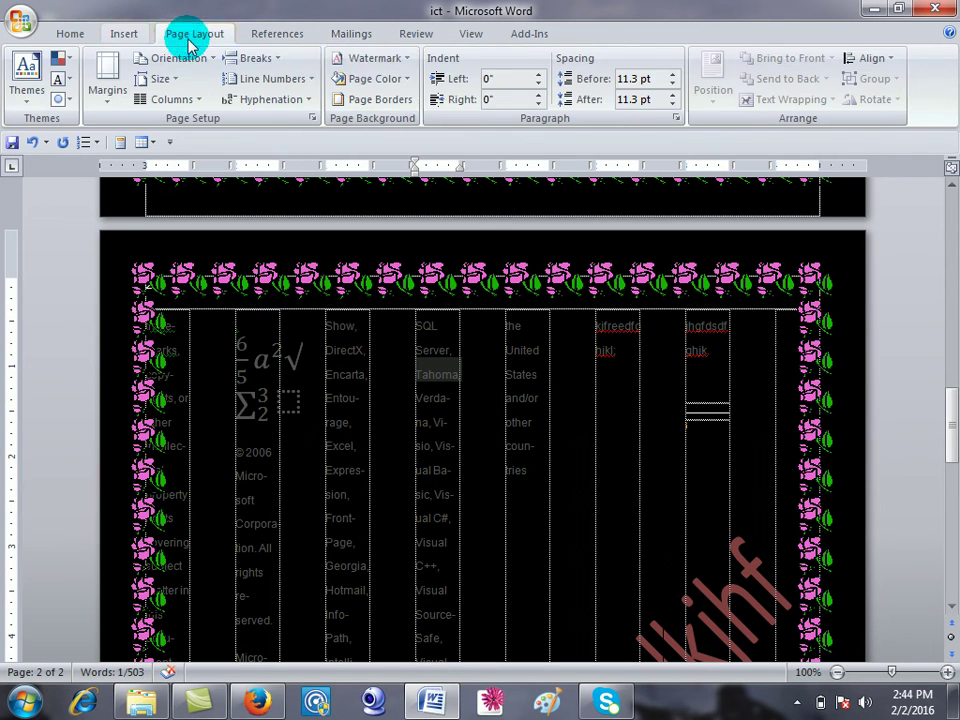
pyautogui.click(370, 78)
pyautogui.click(368, 240)
# Set Page Borders to None for the whole document, removing the flower art border.
pyautogui.click(378, 99)
pyautogui.click(489, 238)
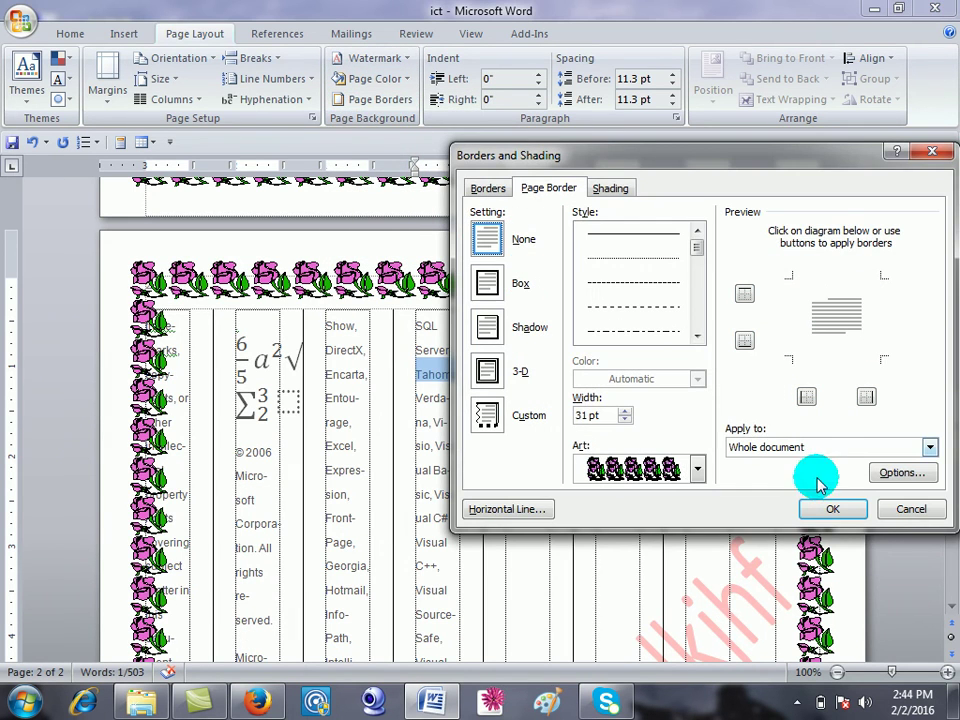
pyautogui.click(834, 509)
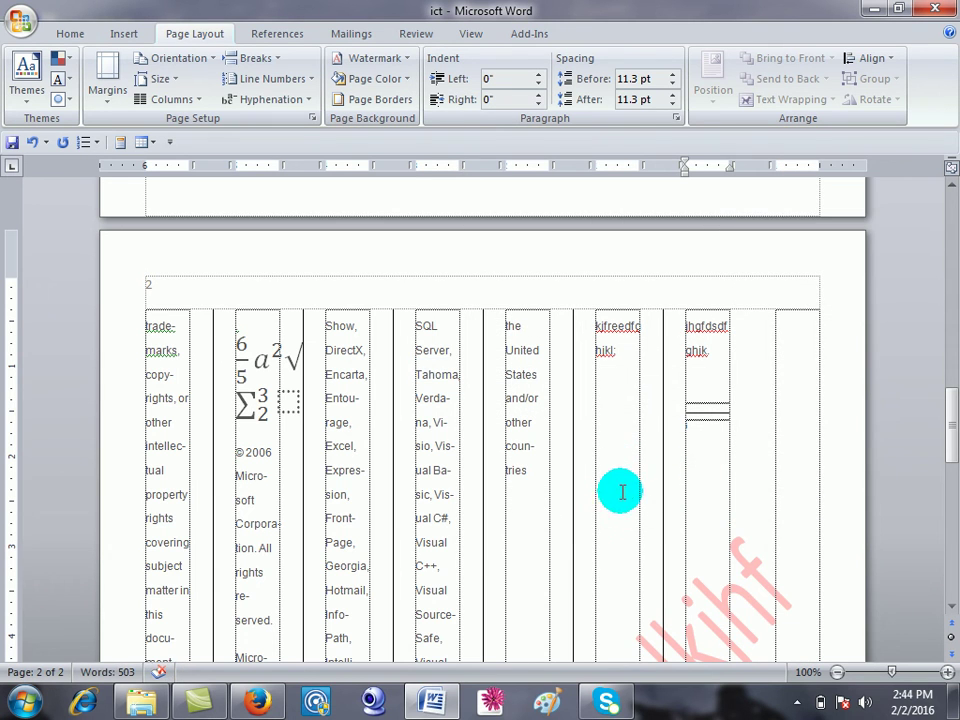
# Delete all content, switch to a single column and paste the copied paragraph.
pyautogui.hotkey('ctrl', 'a')
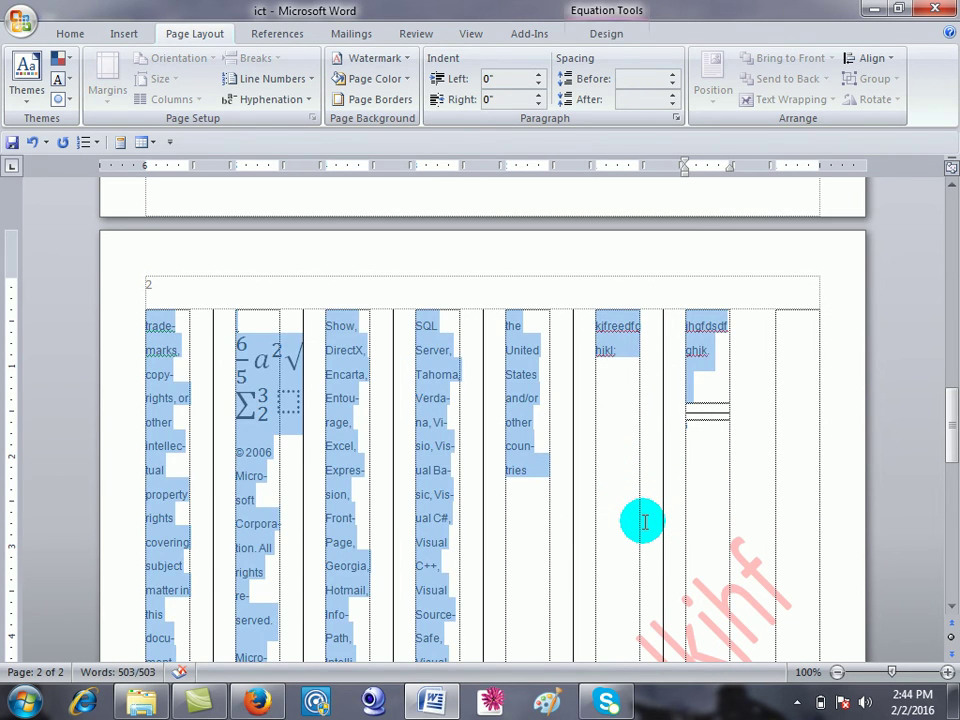
pyautogui.press('Delete')
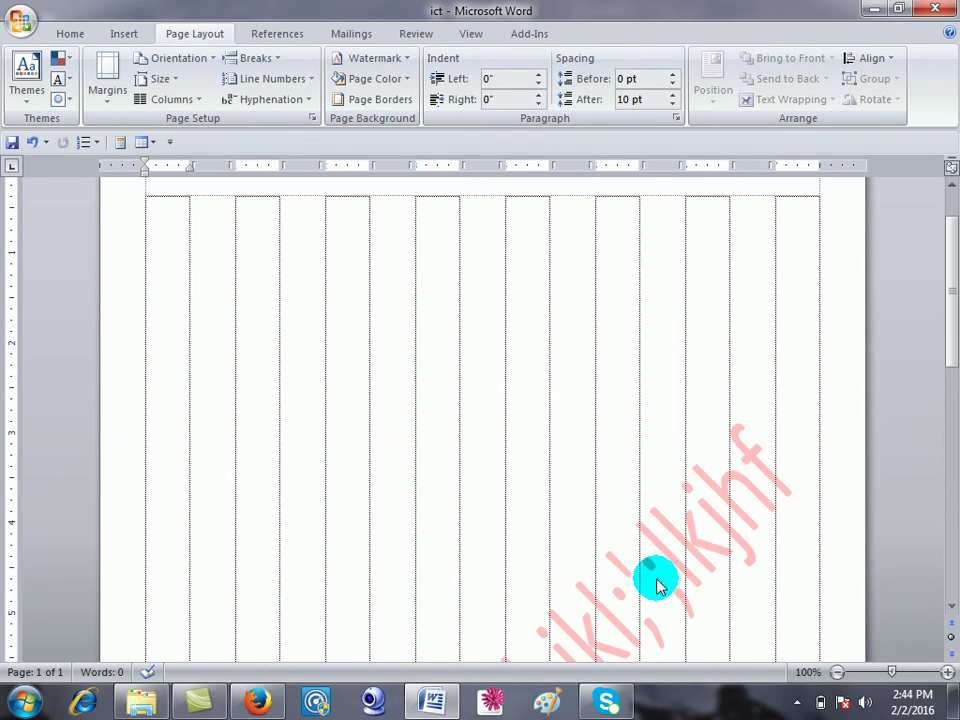
pyautogui.click(182, 99)
pyautogui.click(196, 131)
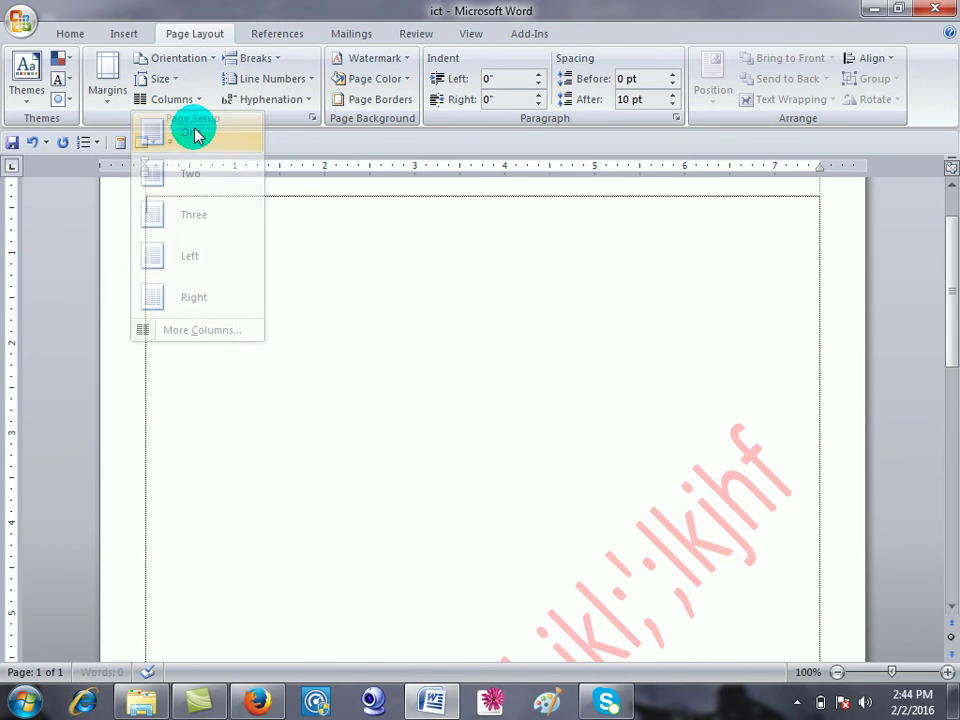
pyautogui.rightClick(261, 237)
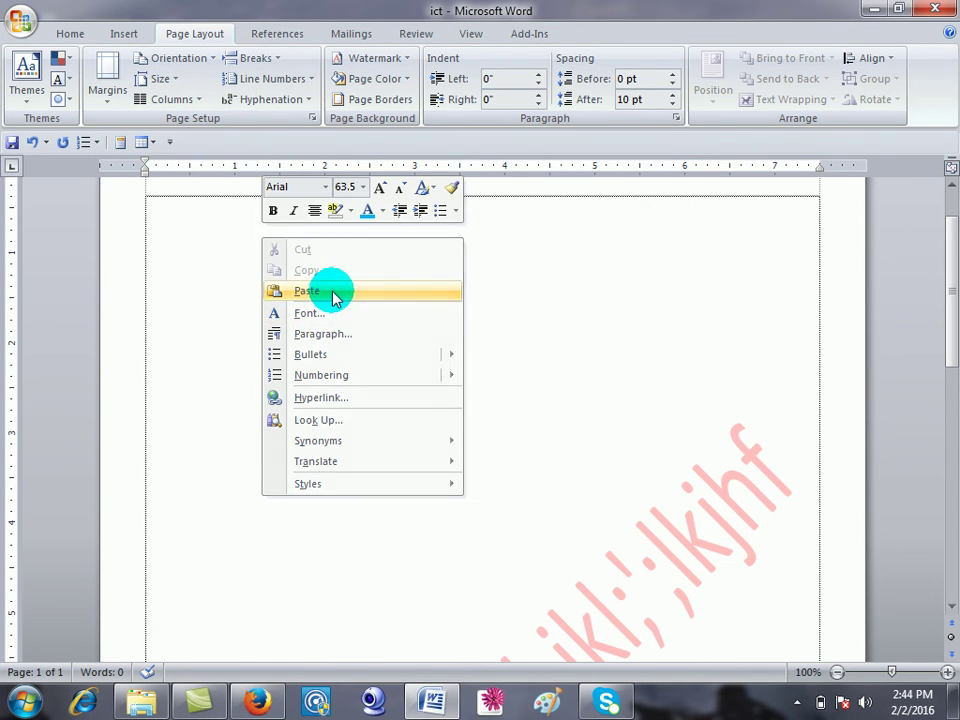
pyautogui.click(331, 290)
# Paste the same paragraph two more times at the end of the text.
pyautogui.hotkey('ctrl', 'a')
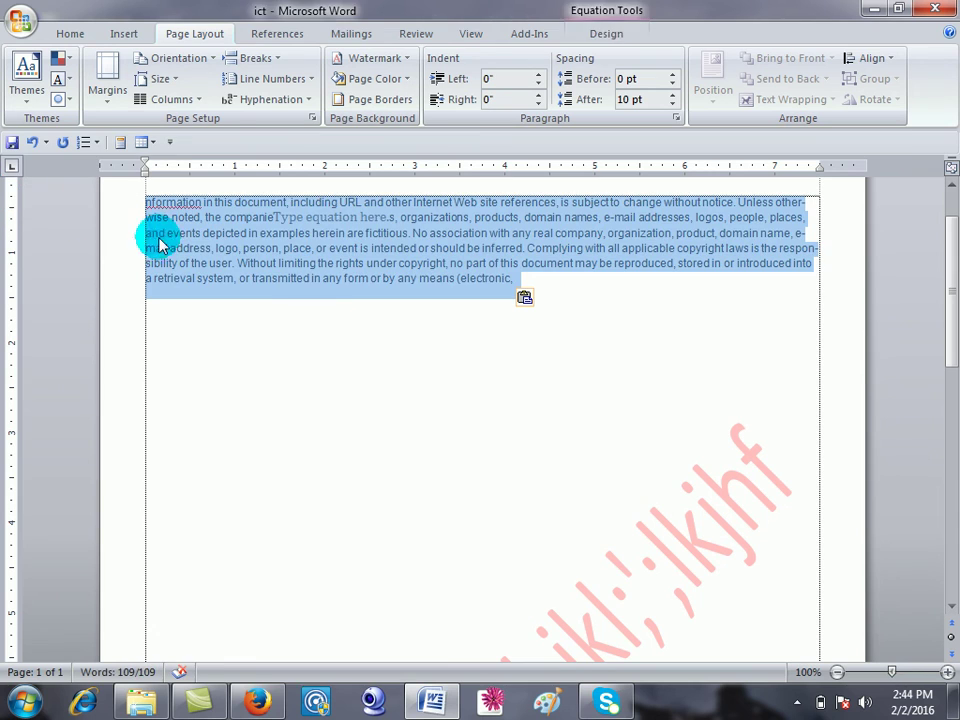
pyautogui.click(236, 222)
pyautogui.click(70, 34)
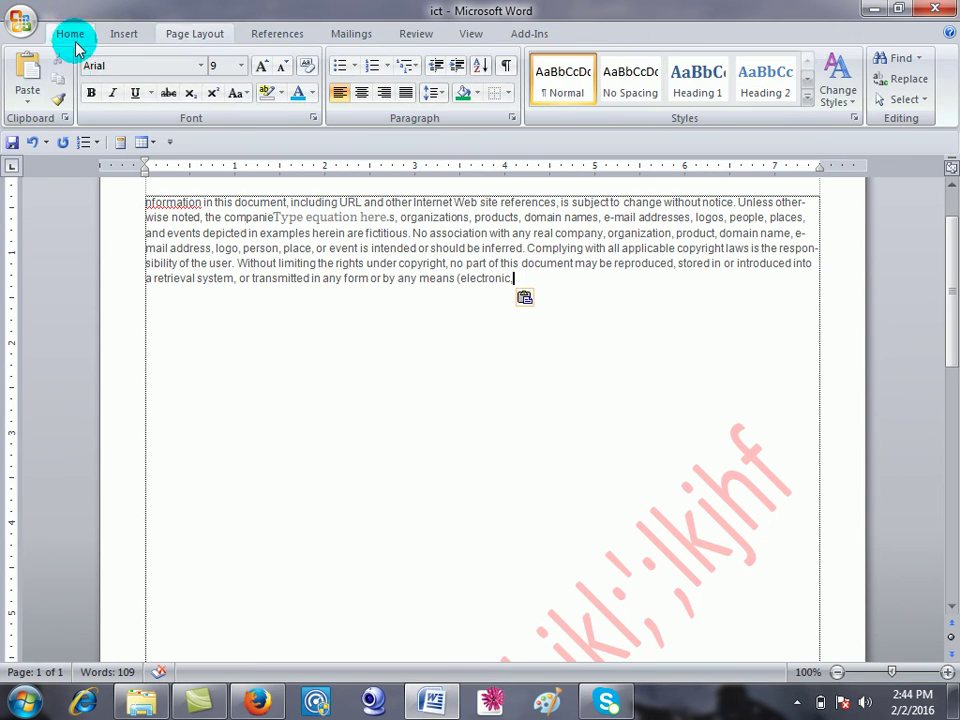
pyautogui.click(25, 72)
pyautogui.click(25, 72)
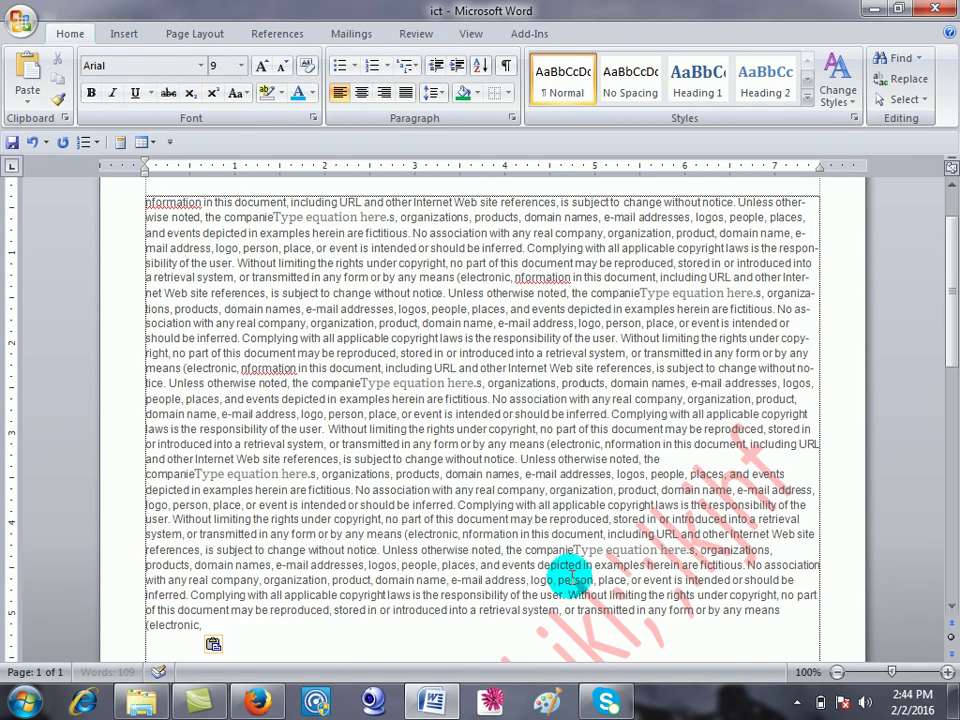
# Enlarge all the text to 16 pt and justify it.
pyautogui.hotkey('ctrl', 'a')
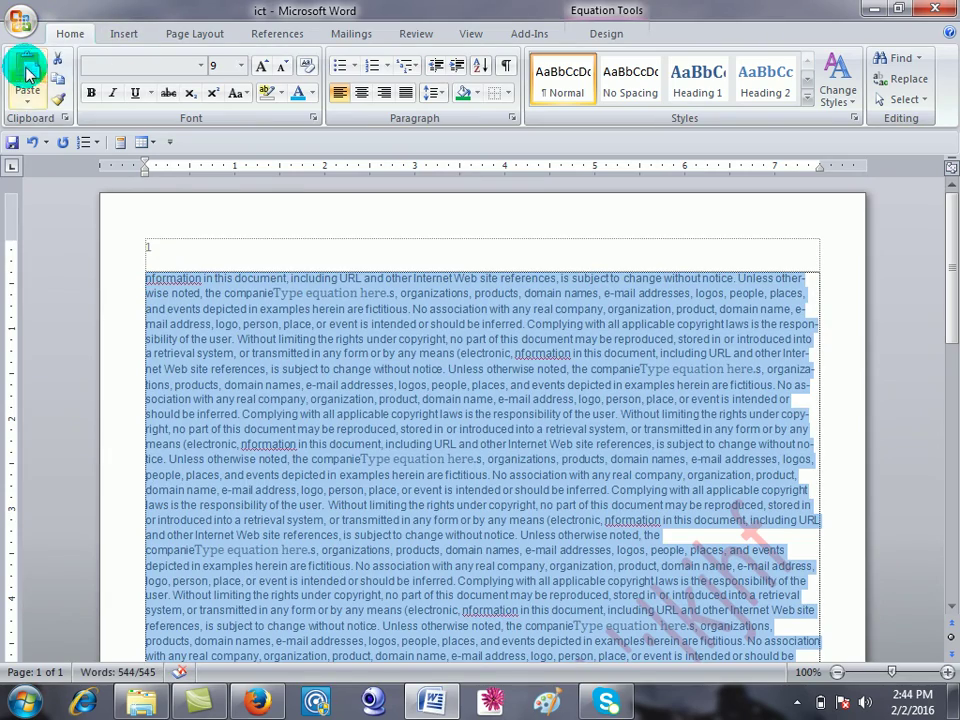
pyautogui.click(262, 68)
pyautogui.click(262, 68)
pyautogui.click(262, 68)
pyautogui.click(262, 68)
pyautogui.click(262, 68)
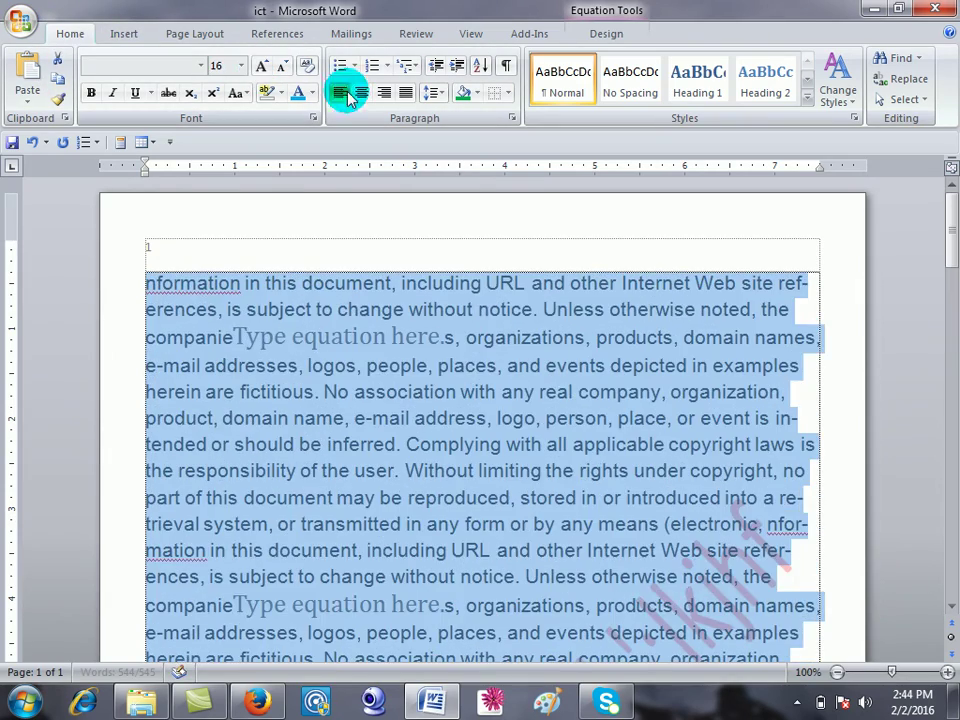
pyautogui.click(405, 92)
pyautogui.click(489, 422)
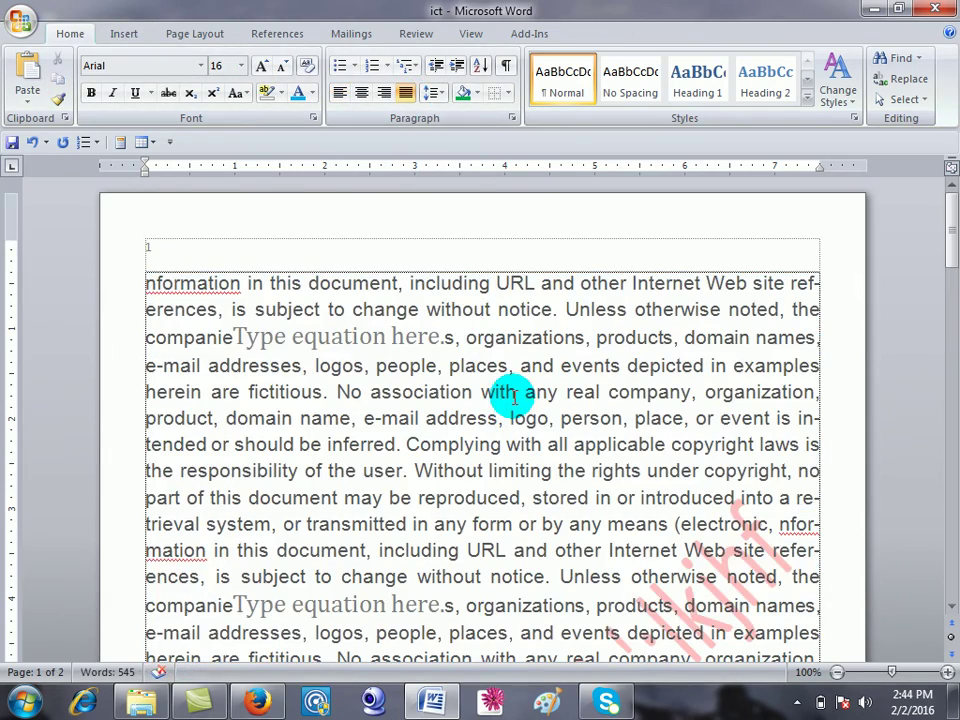
pyautogui.click(346, 33)
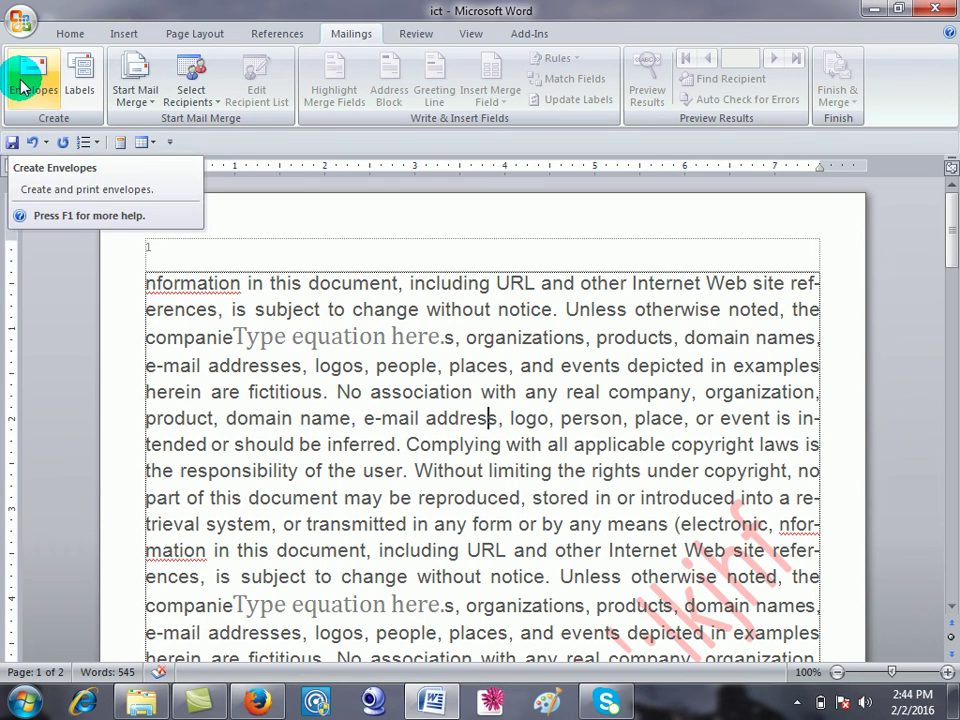
# Delete the empty 'Type equation here' placeholder.
pyautogui.click(315, 321)
pyautogui.click(319, 309)
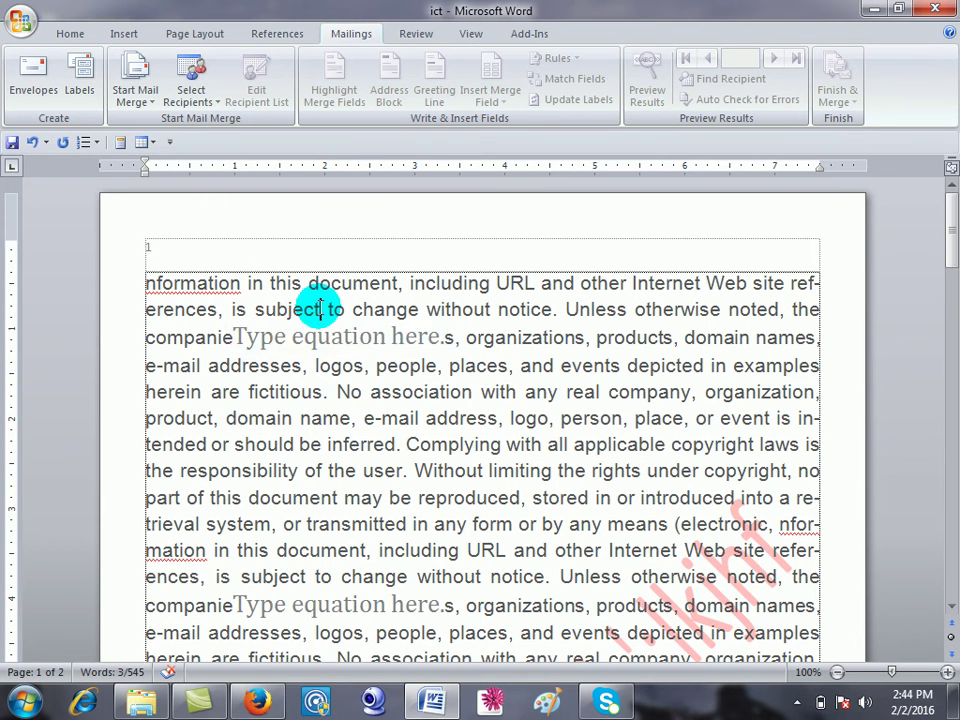
pyautogui.click(381, 340)
pyautogui.press('Delete')
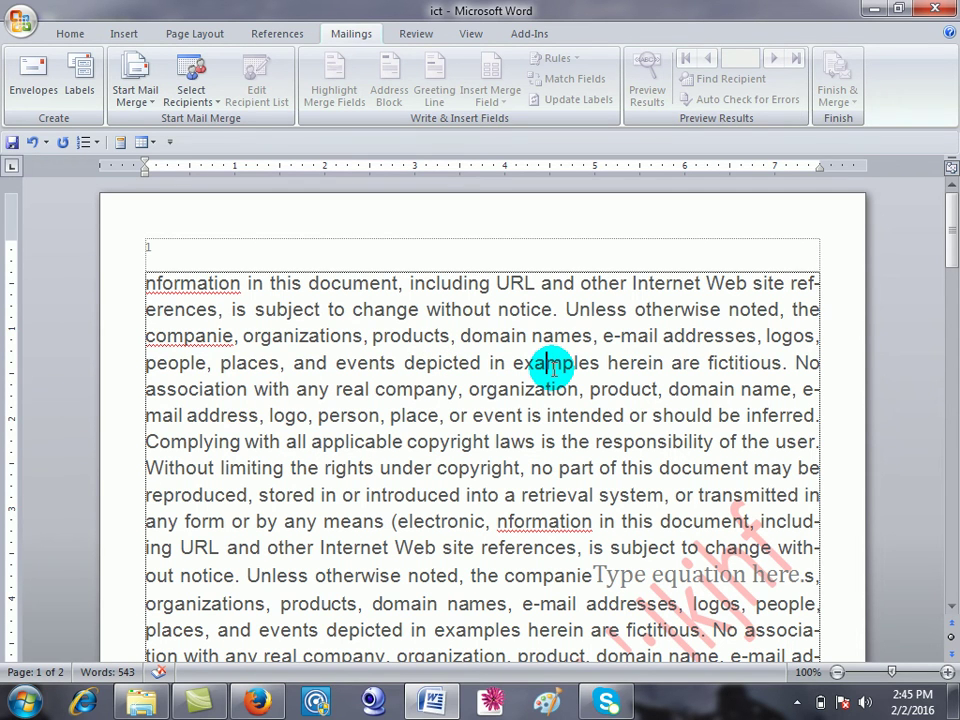
# Add the missing 'i' so 'nformation' reads 'information'.
pyautogui.click(414, 386)
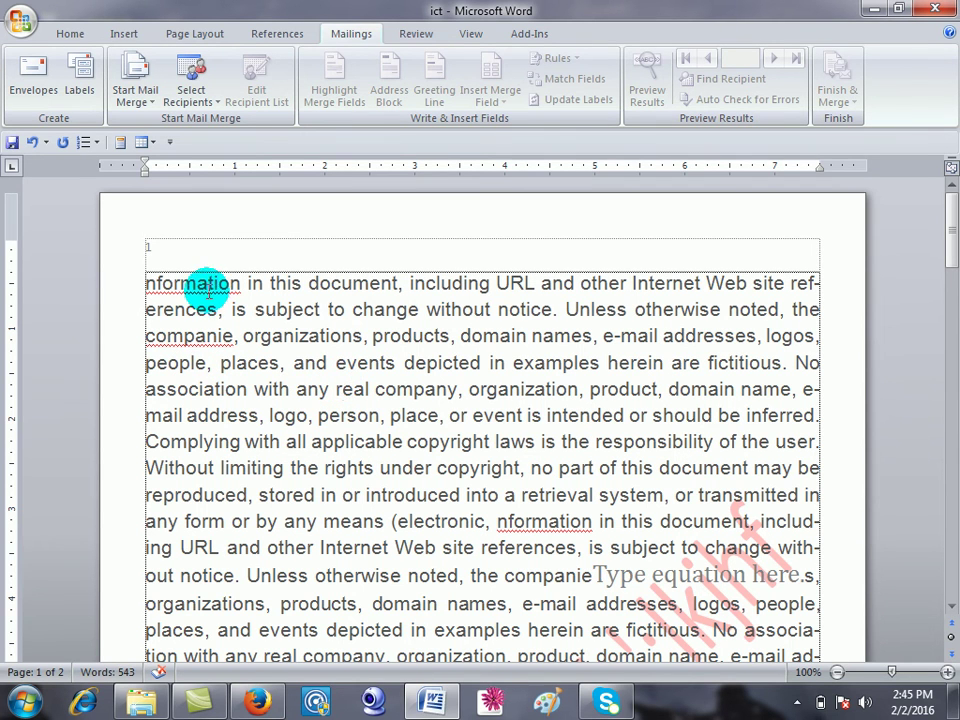
pyautogui.click(145, 283)
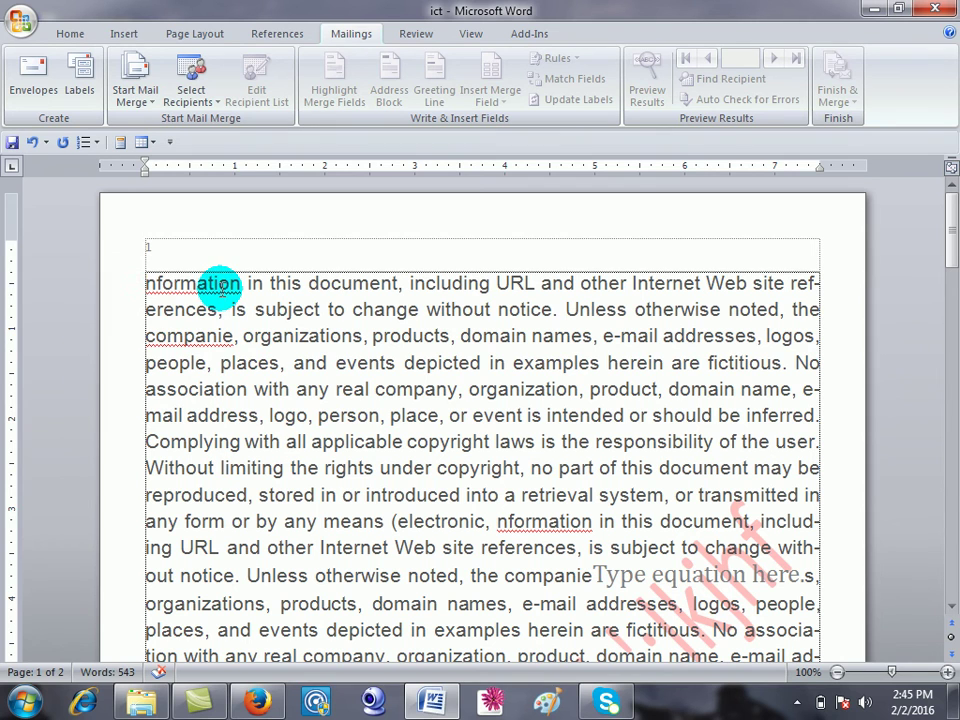
pyautogui.write('i')
pyautogui.click(235, 336)
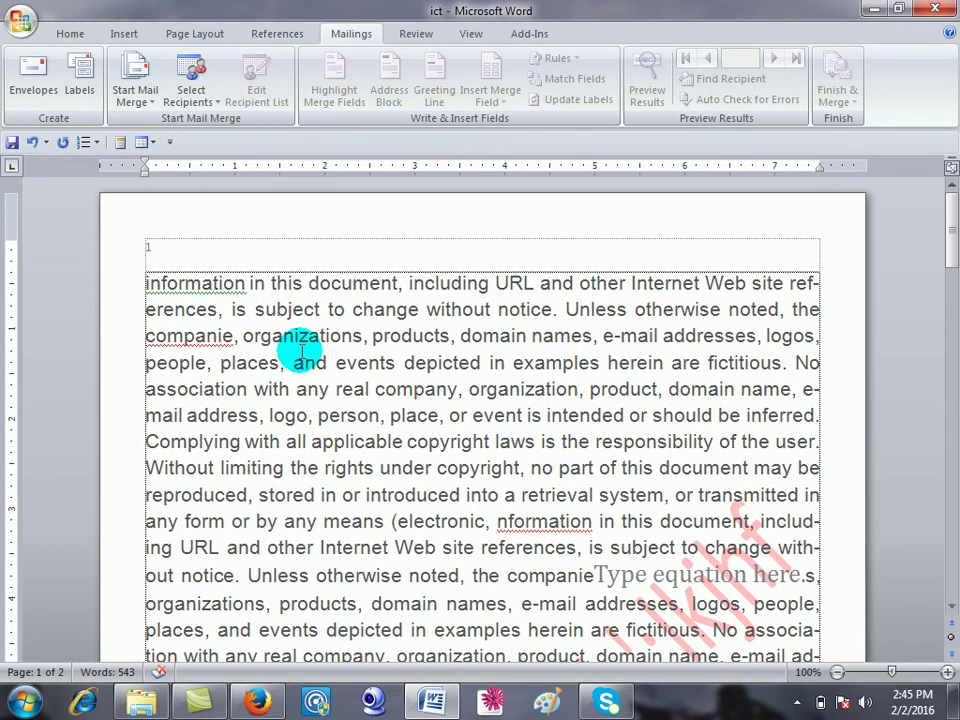
pyautogui.click(36, 80)
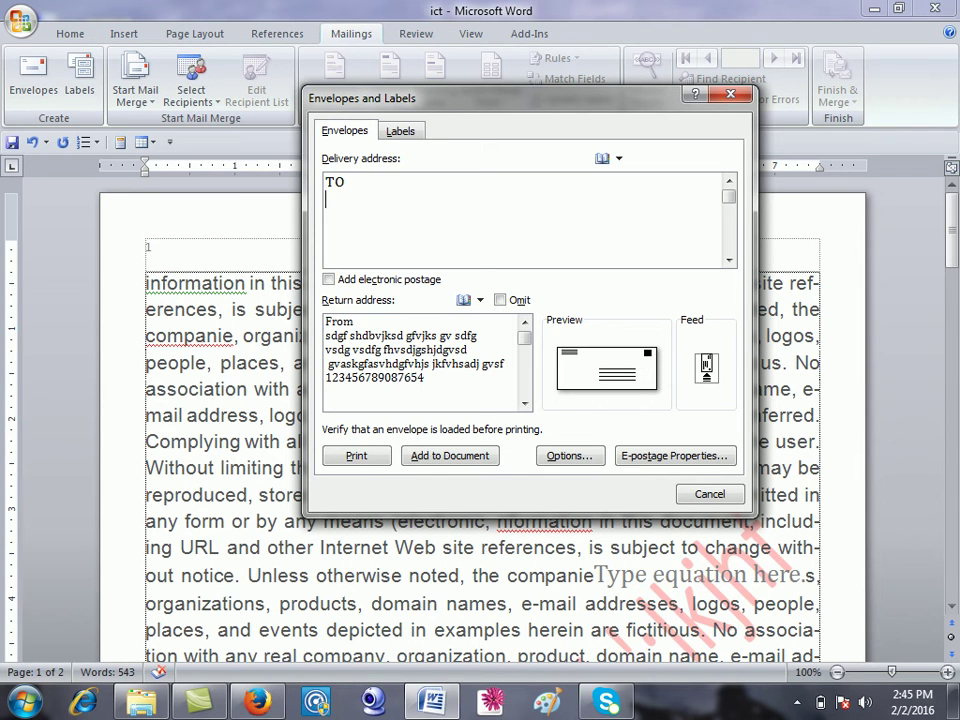
# Enter a two-line placeholder delivery address and select the return address.
pyautogui.write('ytfusdnhvfuihniuwcfdsdgvihsdgk')
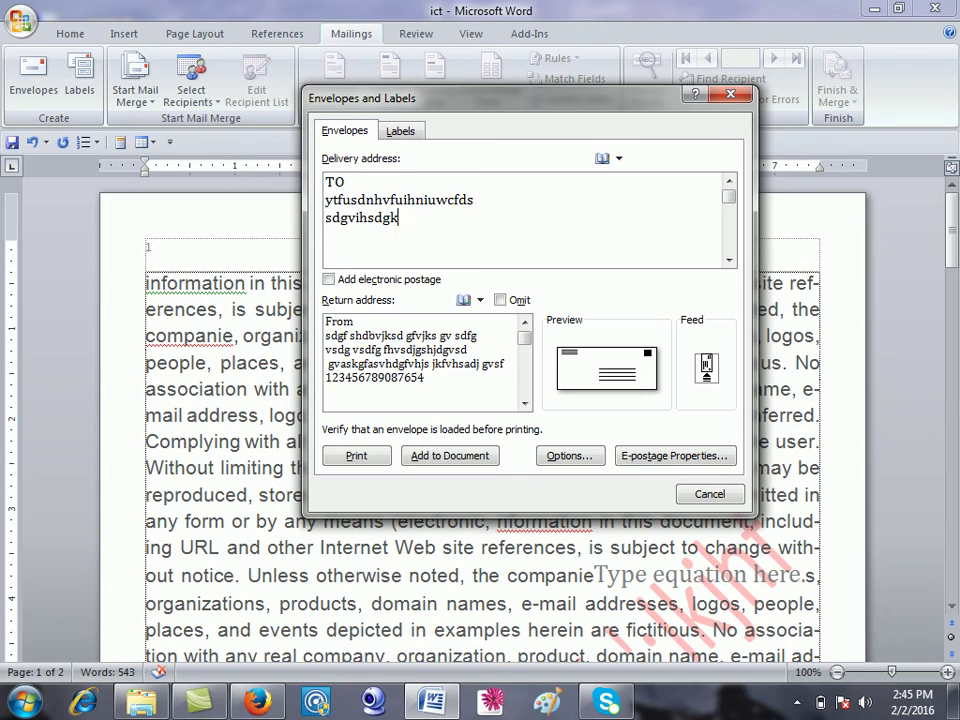
pyautogui.write('vsdhmgnvvsdfg')
pyautogui.press('Return')
pyautogui.write('vsdffhjgjvmosdjgnvsdffg')
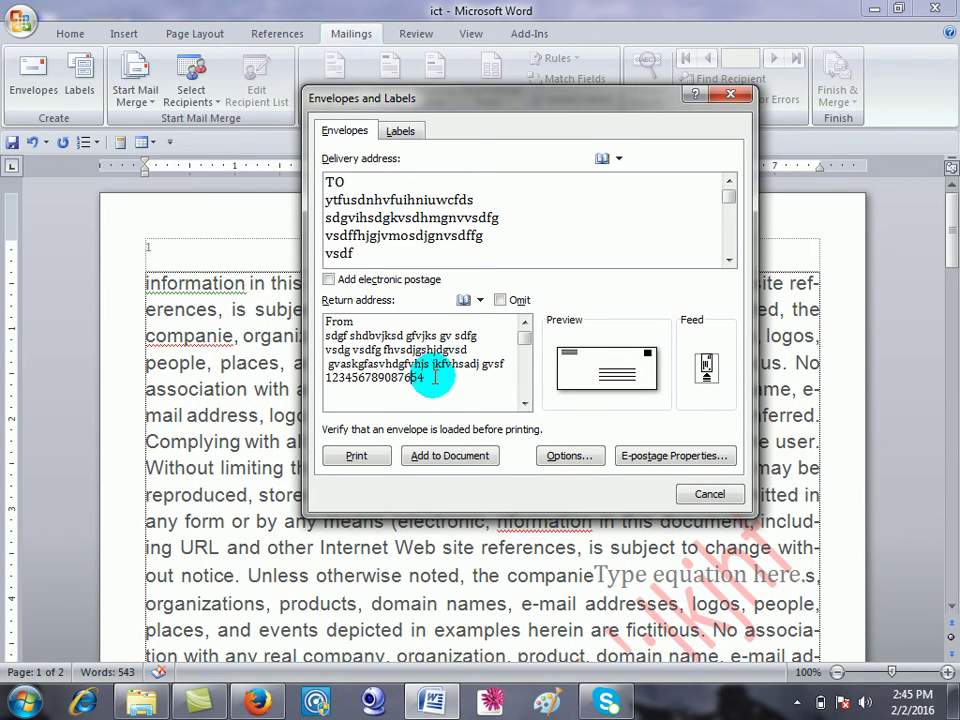
pyautogui.moveTo(429, 377); pyautogui.dragTo(298, 310)
# Set the envelope size to Size 10 and add the envelope to the document.
pyautogui.click(566, 455)
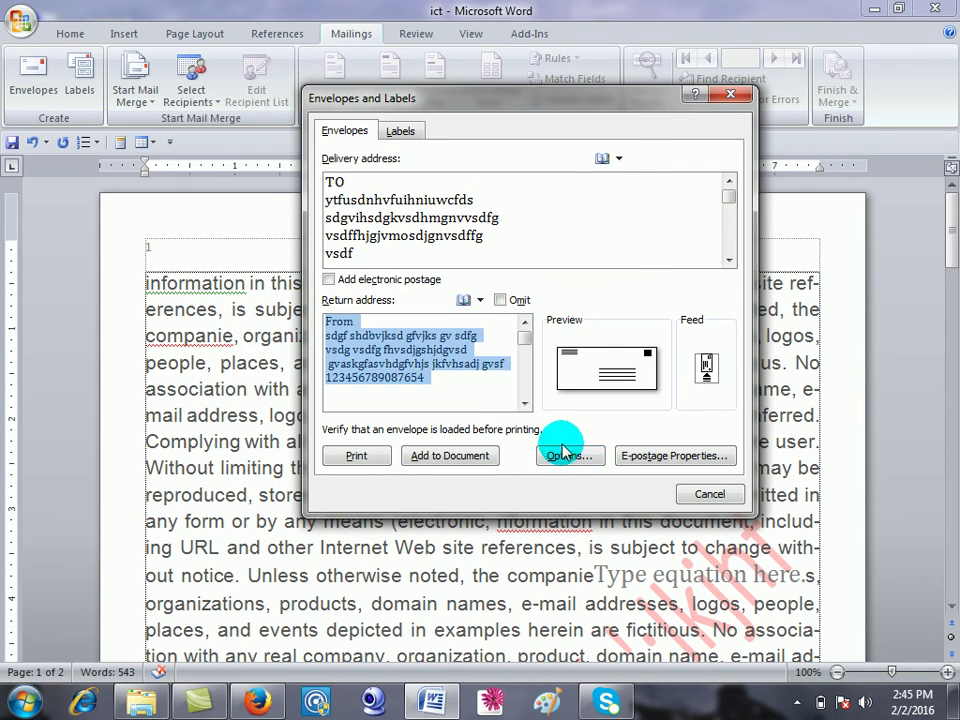
pyautogui.click(497, 178)
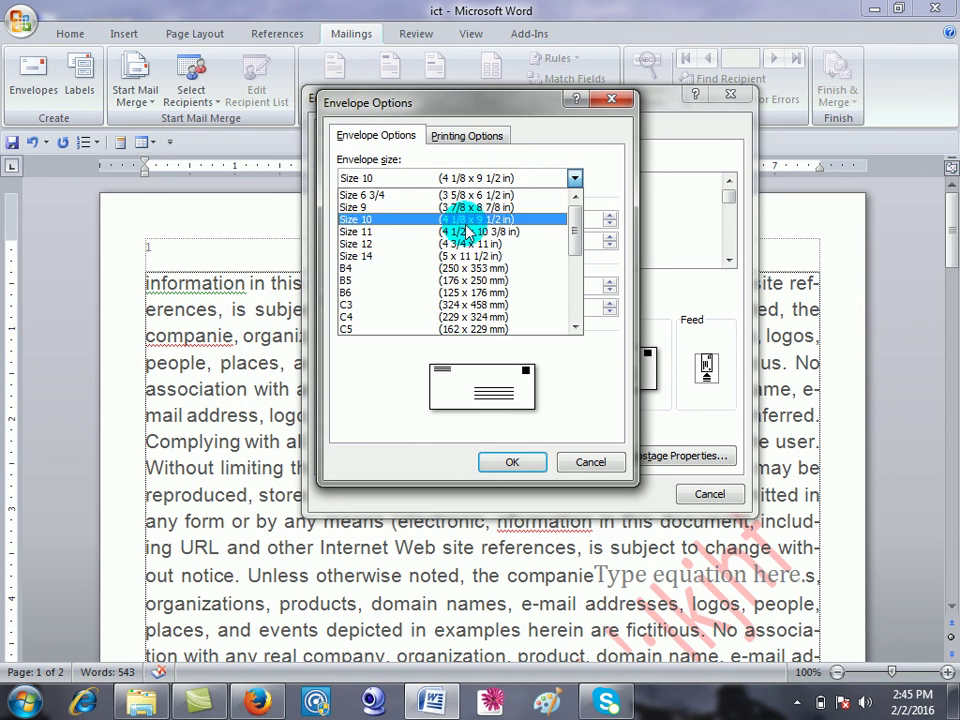
pyautogui.click(430, 220)
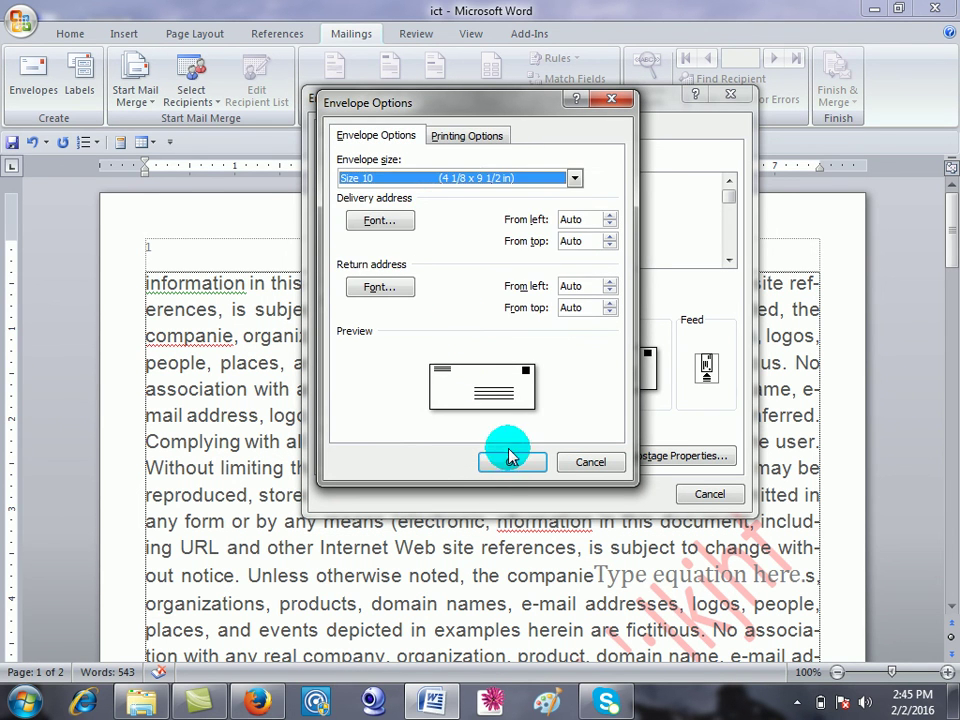
pyautogui.click(507, 461)
pyautogui.click(449, 455)
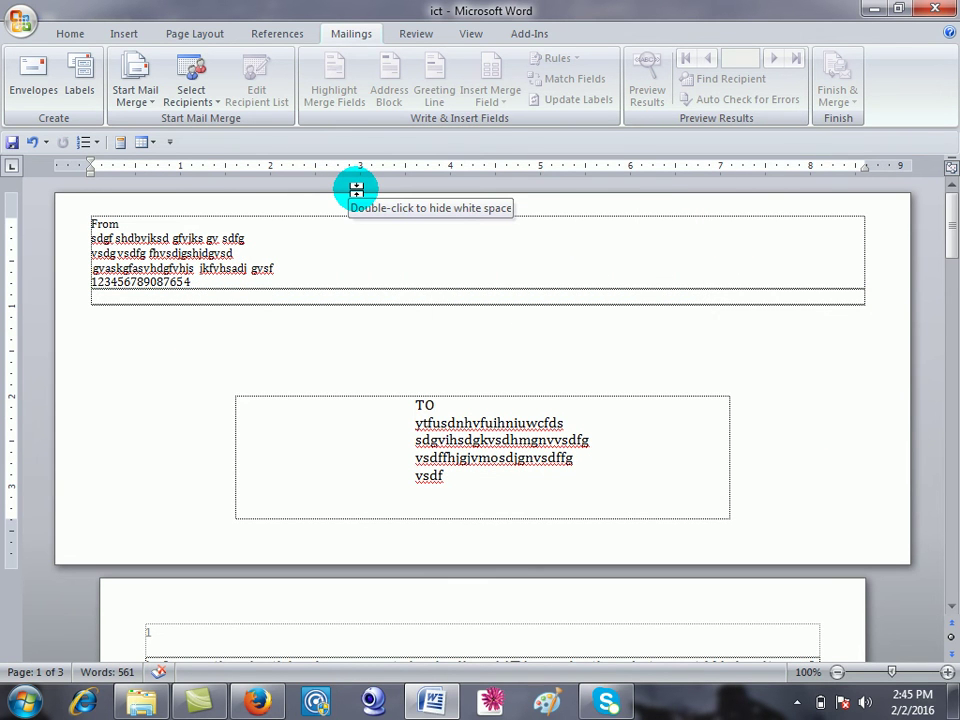
# Scroll through the envelope page and body text, then show the Review tab's proofing tools.
pyautogui.click(611, 394)
pyautogui.click(262, 294)
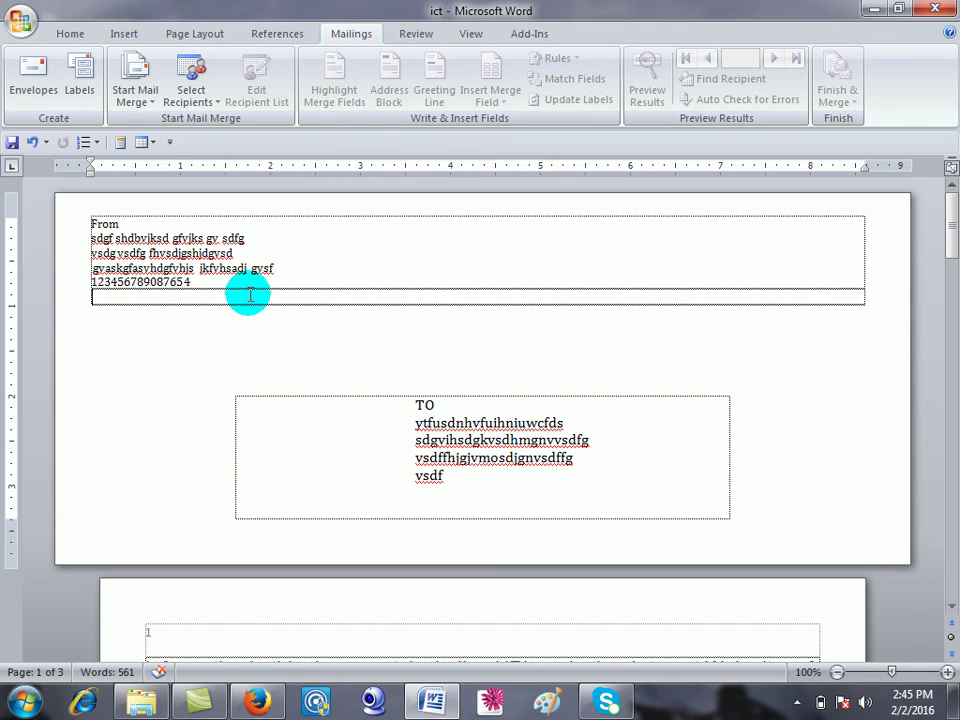
pyautogui.scroll(-5, 428, 396)
pyautogui.scroll(-3, 439, 402)
pyautogui.scroll(8, 440, 408)
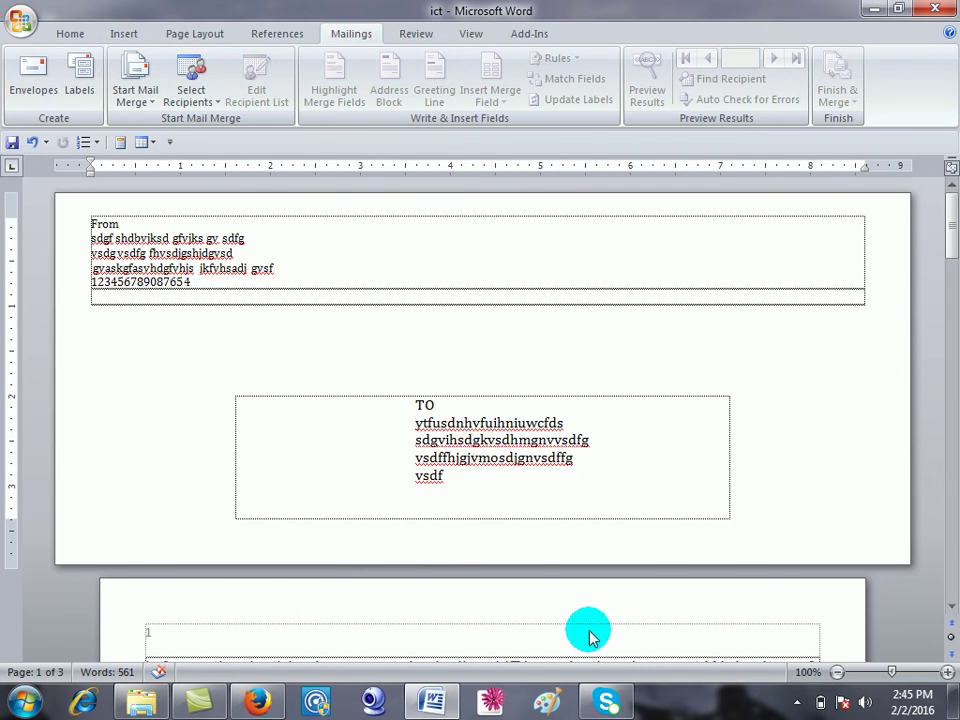
pyautogui.scroll(-3, 560, 592)
pyautogui.scroll(-1, 561, 514)
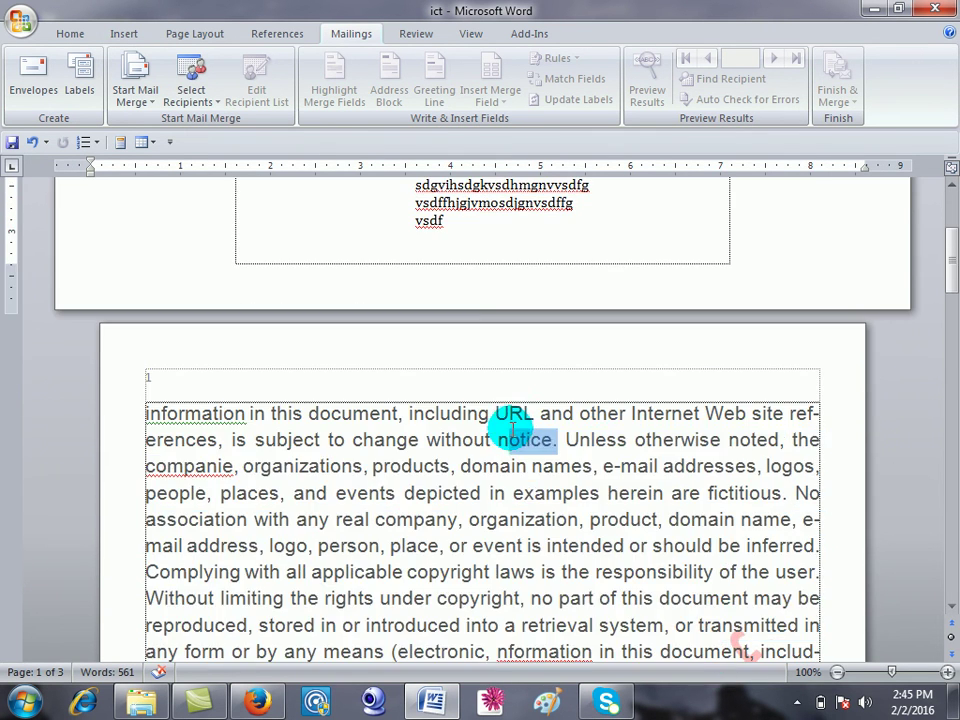
pyautogui.scroll(4, 567, 487)
pyautogui.scroll(-1, 561, 491)
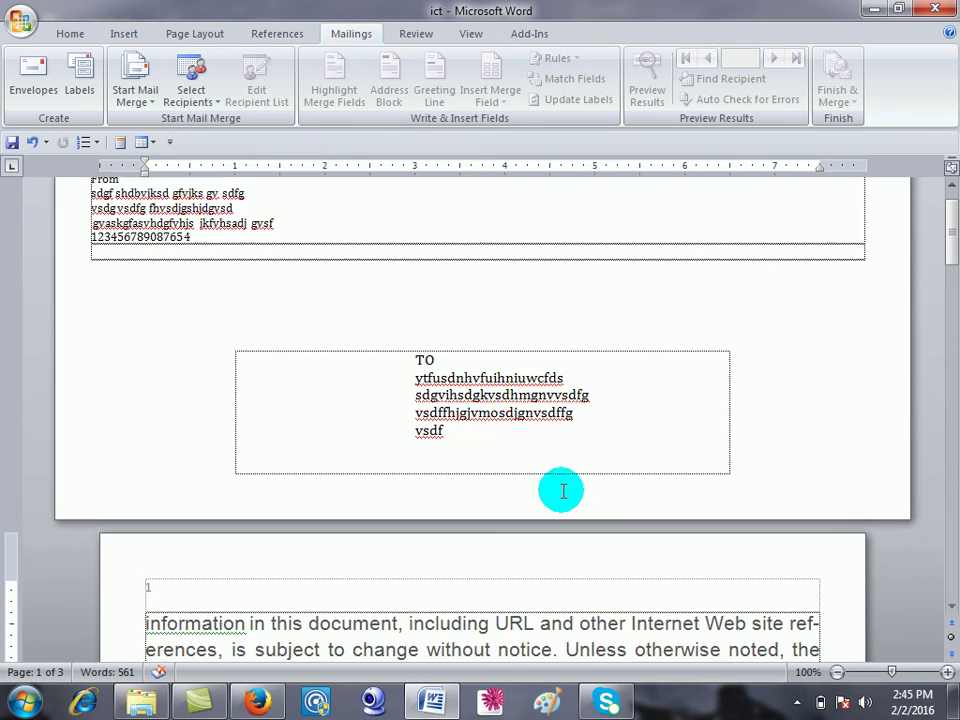
pyautogui.scroll(-1, 561, 491)
pyautogui.click(418, 32)
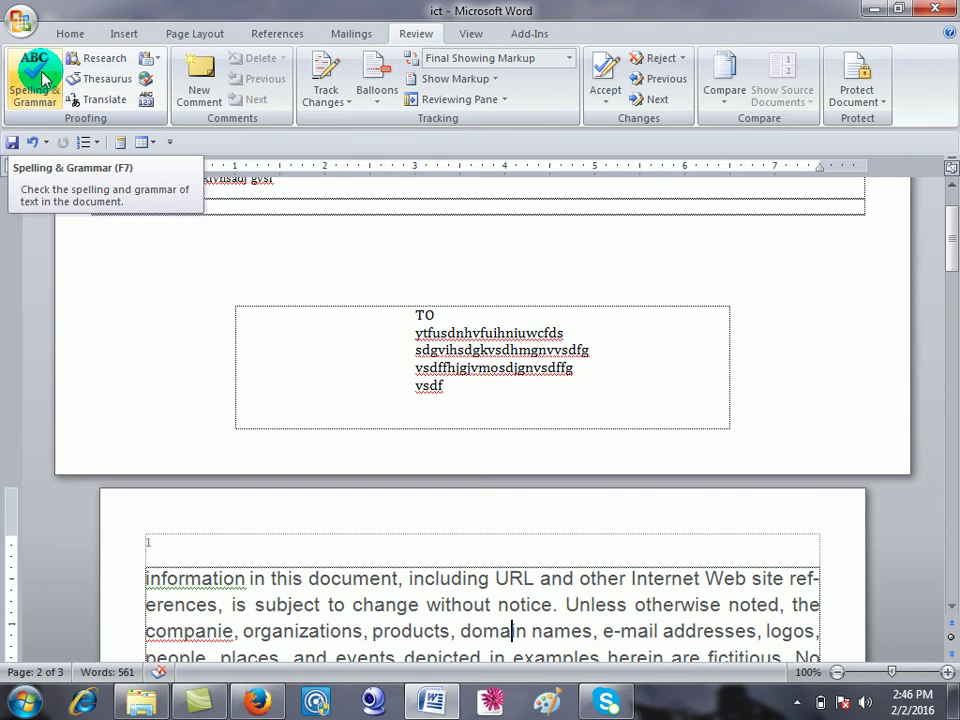
# Delete the From and TO address text on the envelope page.
pyautogui.moveTo(681, 347); pyautogui.dragTo(6, 6)
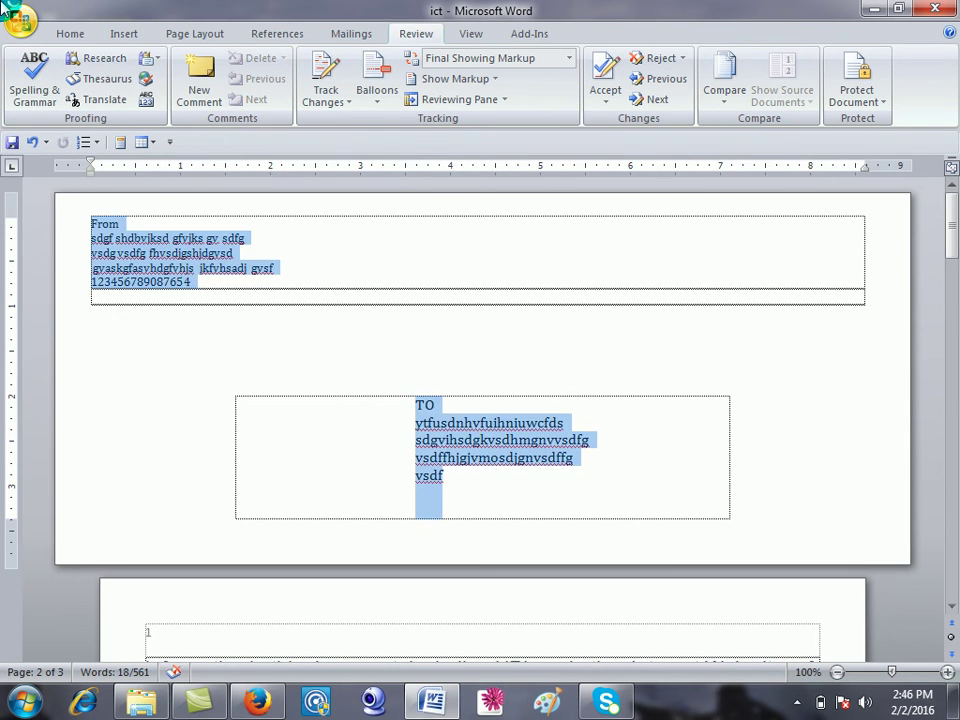
pyautogui.press('Delete')
pyautogui.scroll(-7, 135, 560)
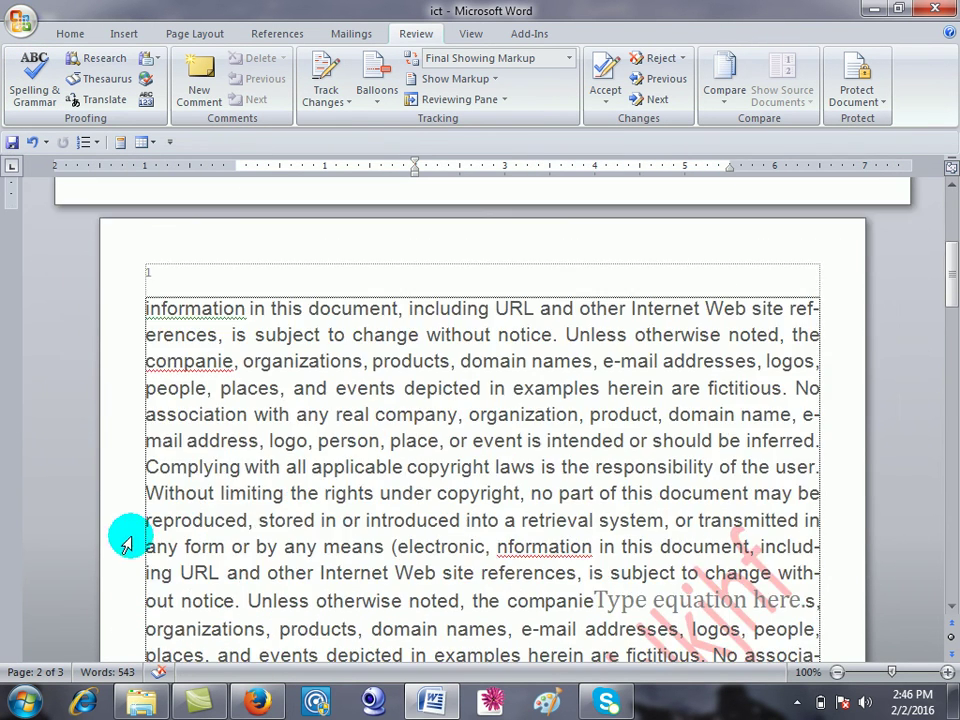
pyautogui.click(206, 309)
pyautogui.click(196, 361)
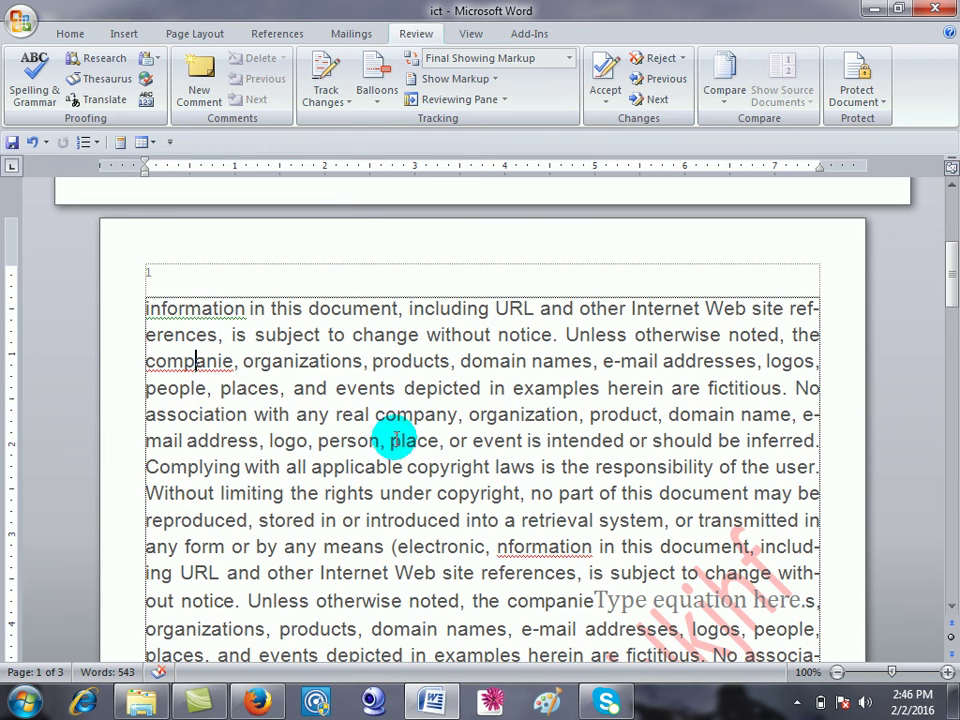
pyautogui.click(413, 390)
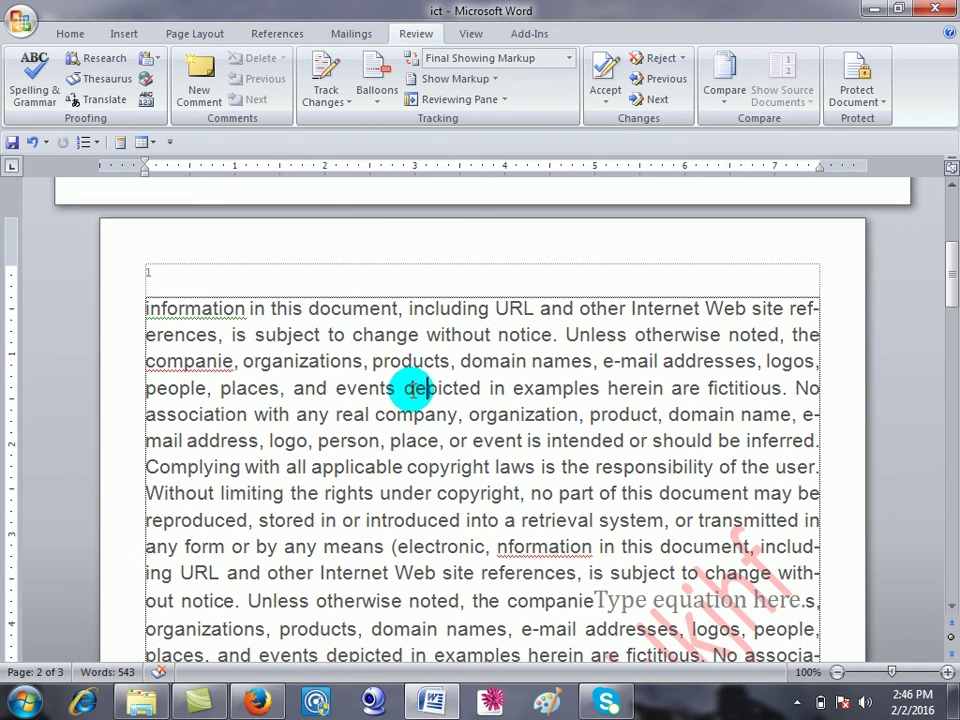
# Run Spelling & Grammar, changing companie to companies and nformation to Information.
pyautogui.click(34, 80)
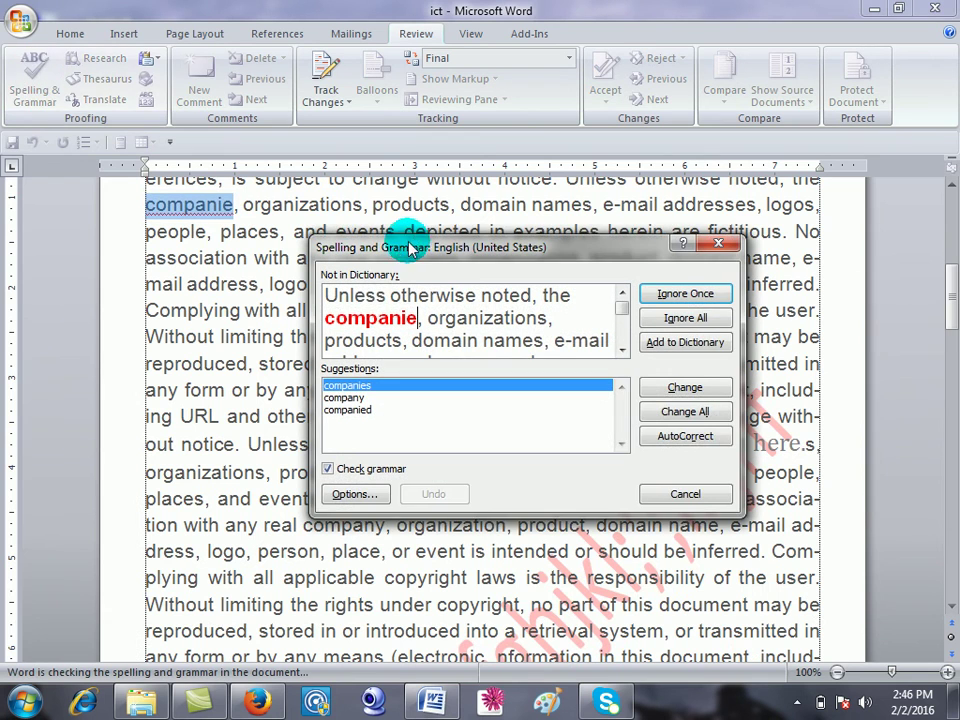
pyautogui.moveTo(412, 249); pyautogui.dragTo(412, 221)
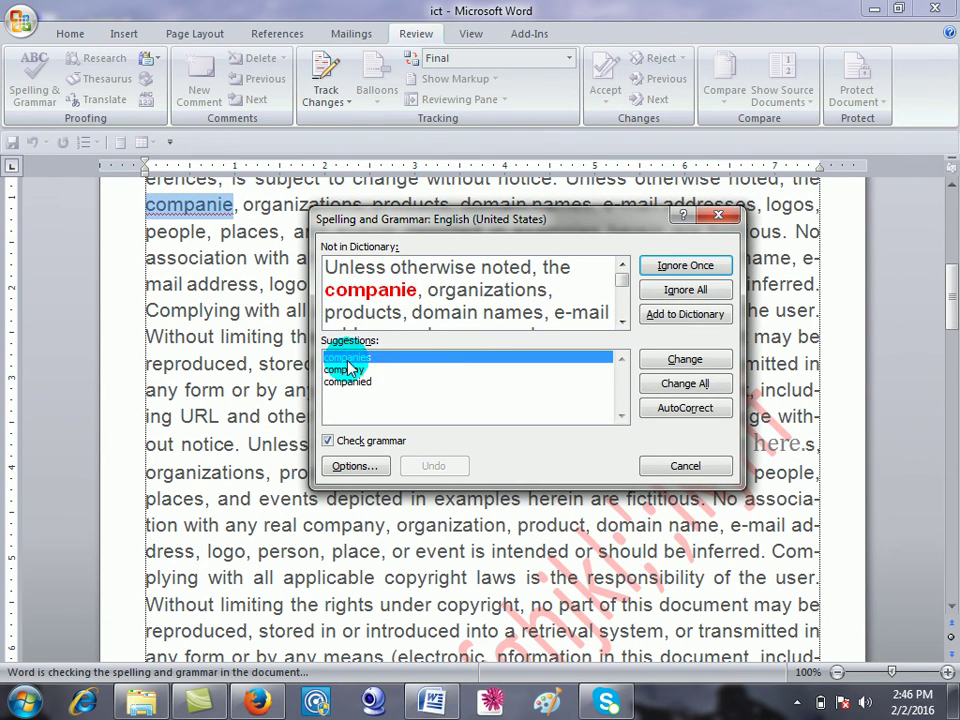
pyautogui.press('Return')
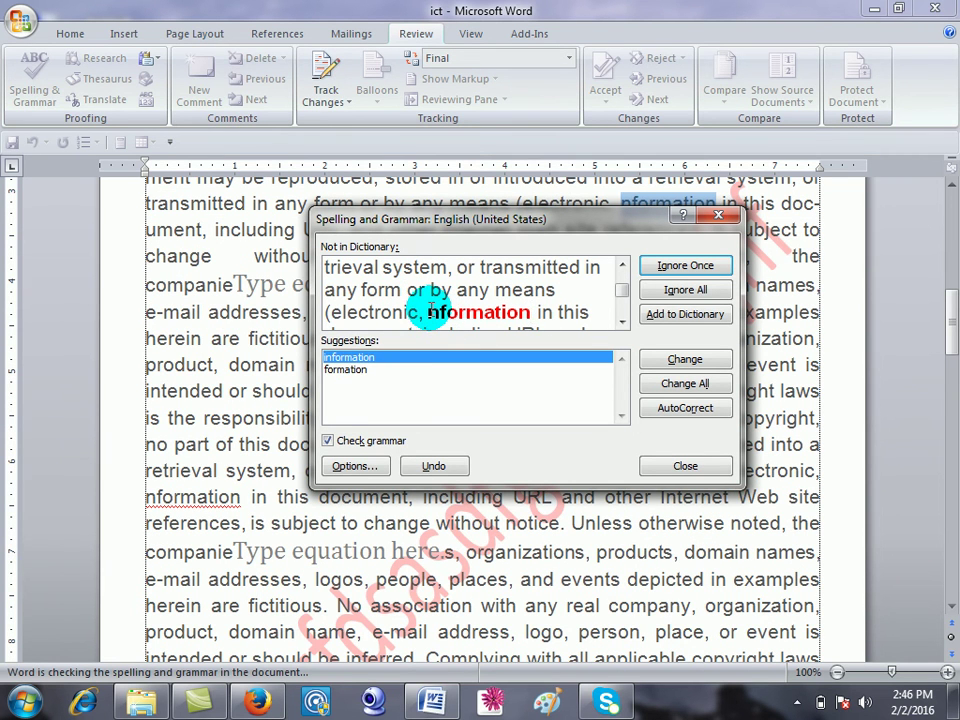
pyautogui.click(335, 358)
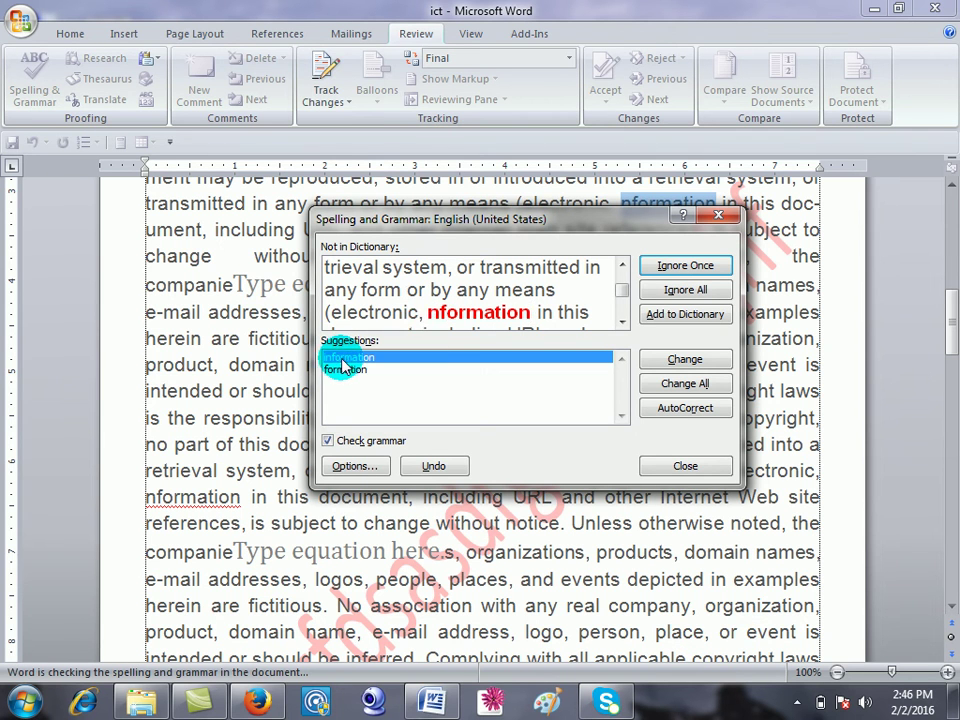
pyautogui.click(648, 361)
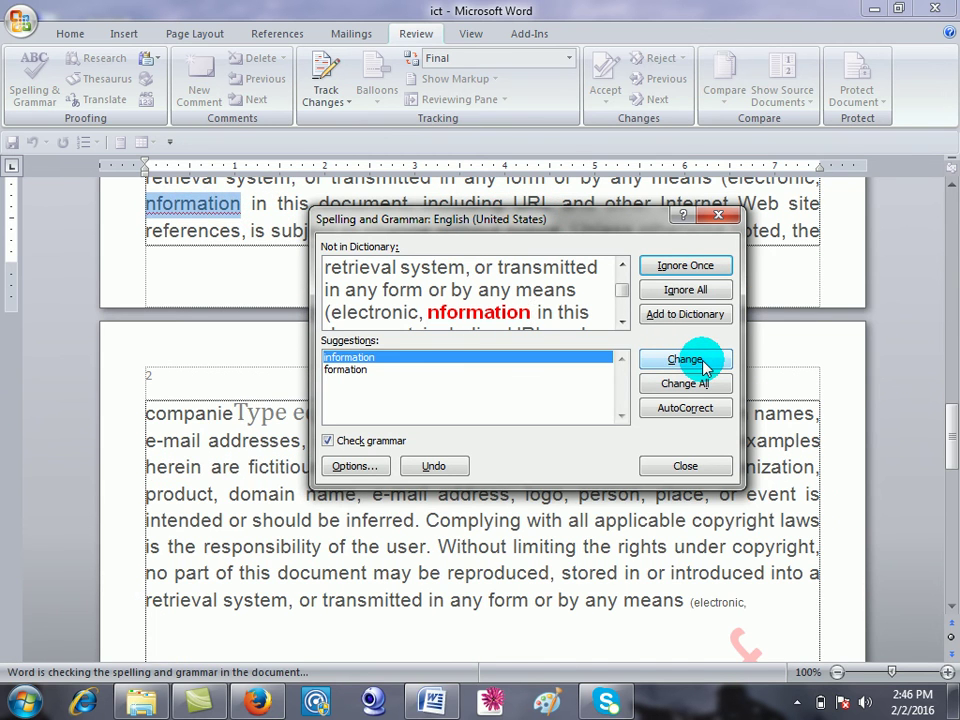
pyautogui.click(703, 362)
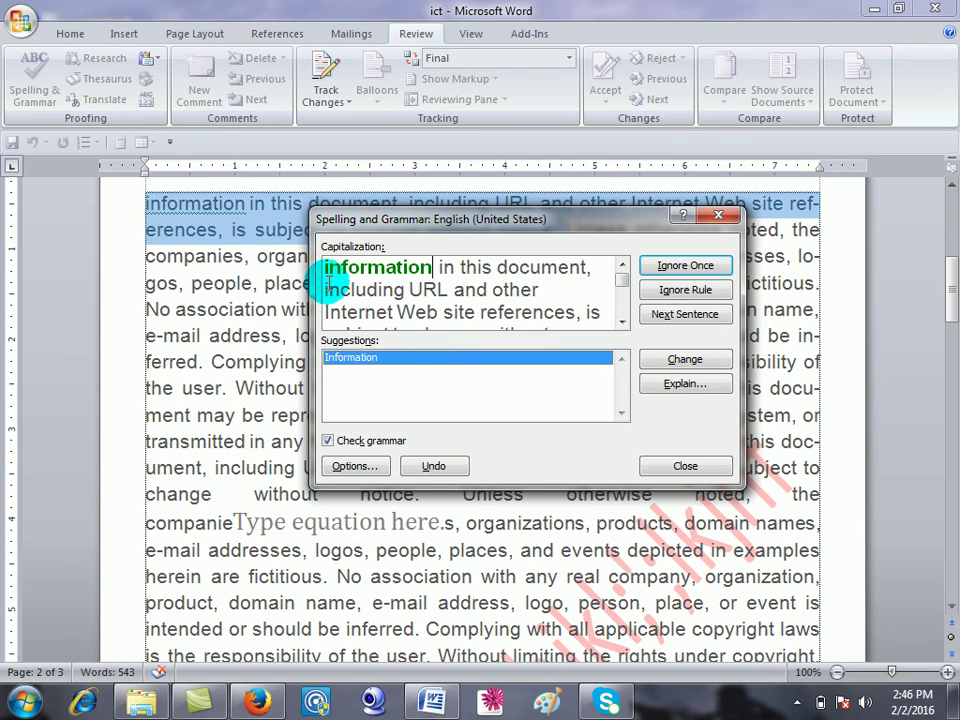
pyautogui.click(670, 360)
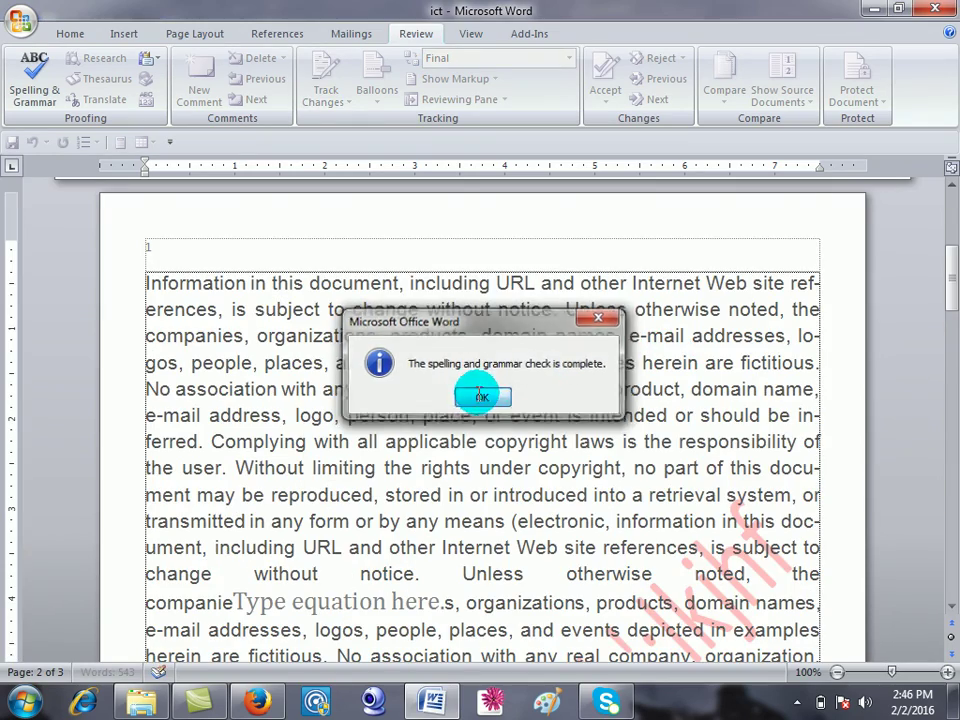
pyautogui.click(481, 396)
pyautogui.scroll(-10, 446, 454)
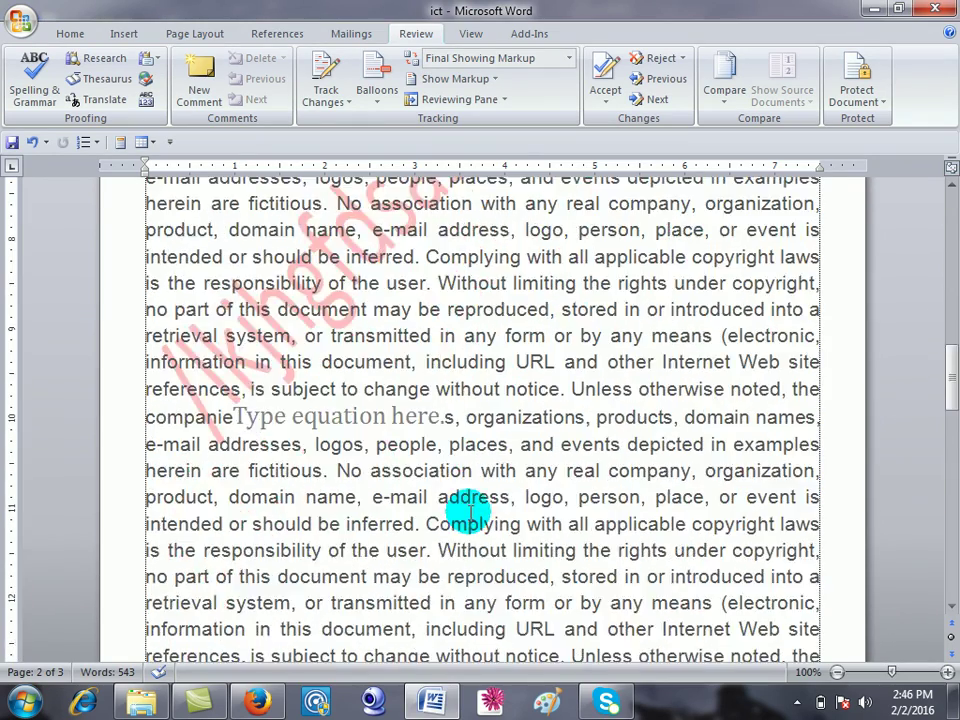
# Trim the last paragraph to end at 'by.' and add the sentence 'I are go to ctg.'.
pyautogui.scroll(-2, 510, 510)
pyautogui.scroll(-3, 740, 535)
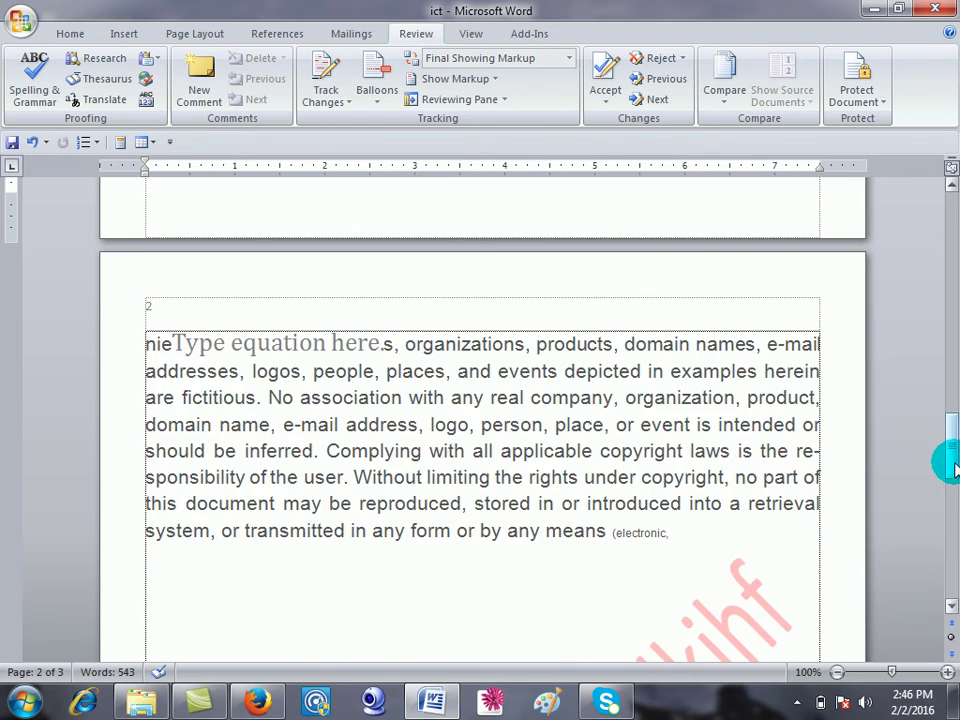
pyautogui.scroll(-8, 746, 446)
pyautogui.scroll(3, 656, 347)
pyautogui.click(681, 259)
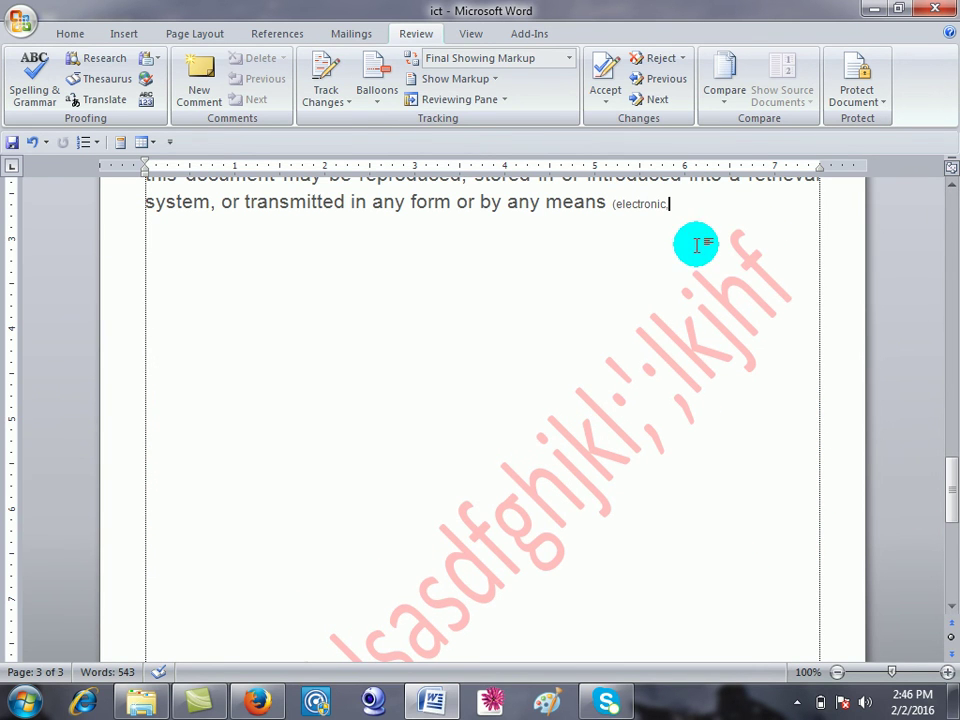
pyautogui.press('BackSpace')
pyautogui.press('BackSpace')
pyautogui.press('BackSpace')
pyautogui.press('BackSpace')
pyautogui.press('BackSpace')
pyautogui.press('BackSpace')
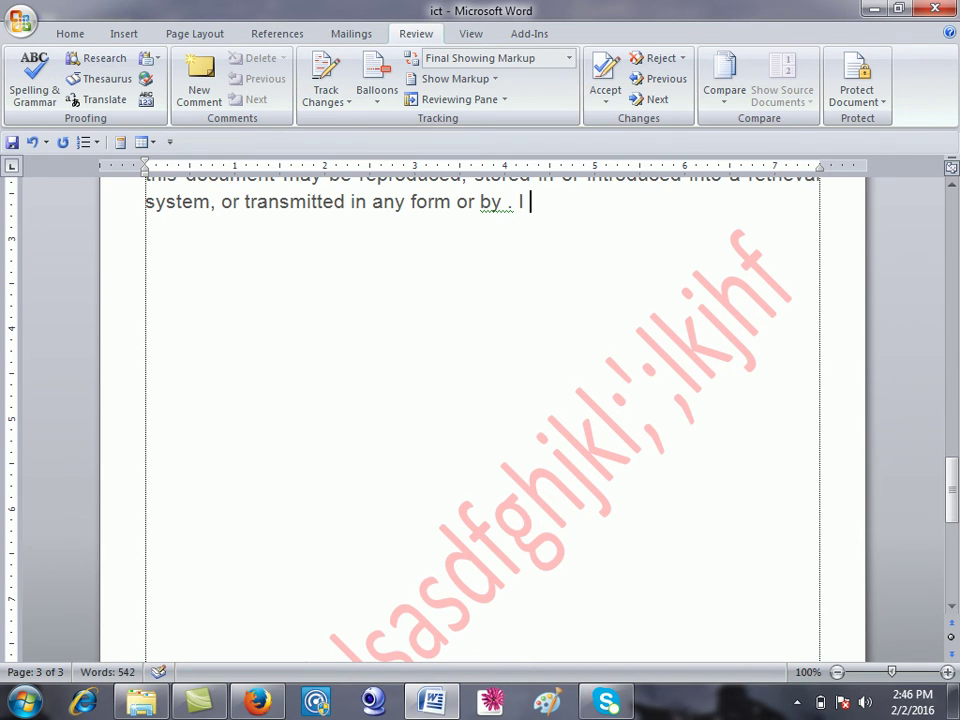
pyautogui.write('are go')
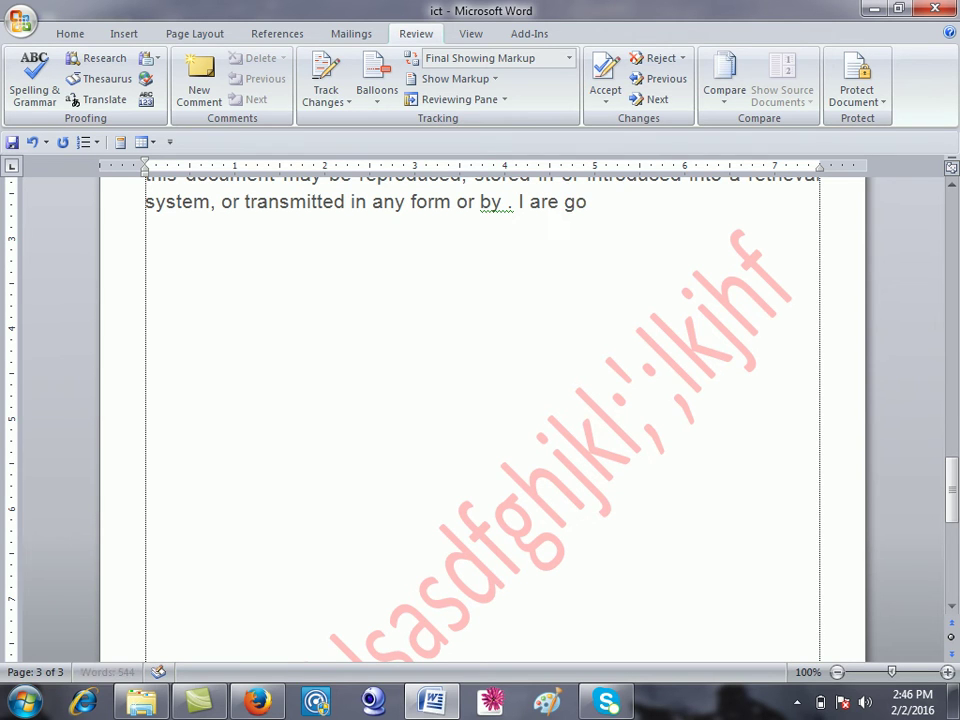
pyautogui.write(' to ctg.')
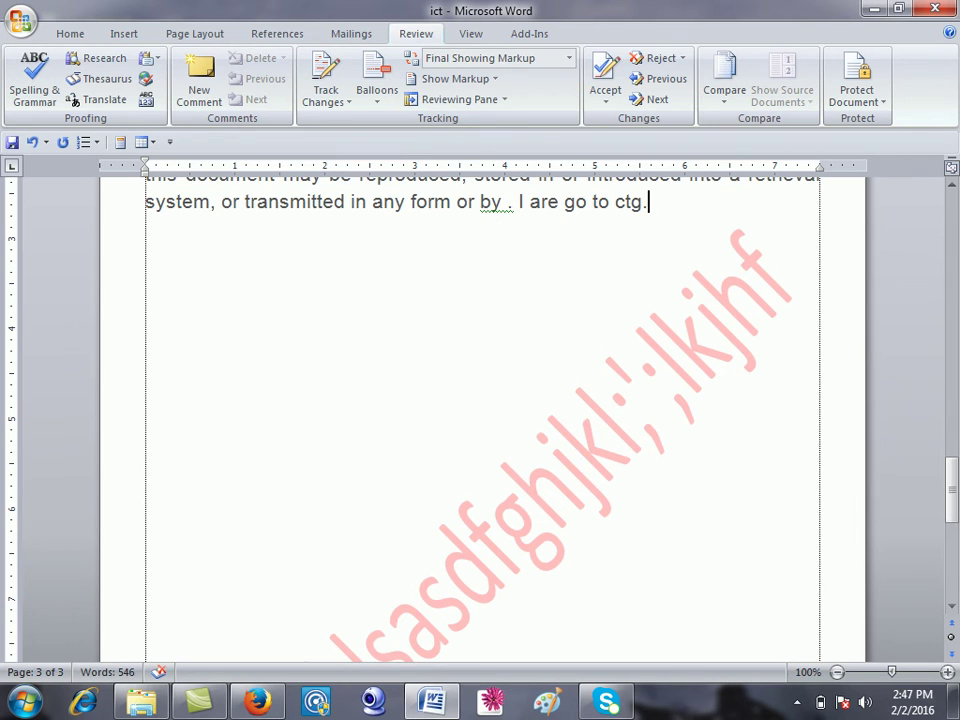
pyautogui.doubleClick(690, 236)
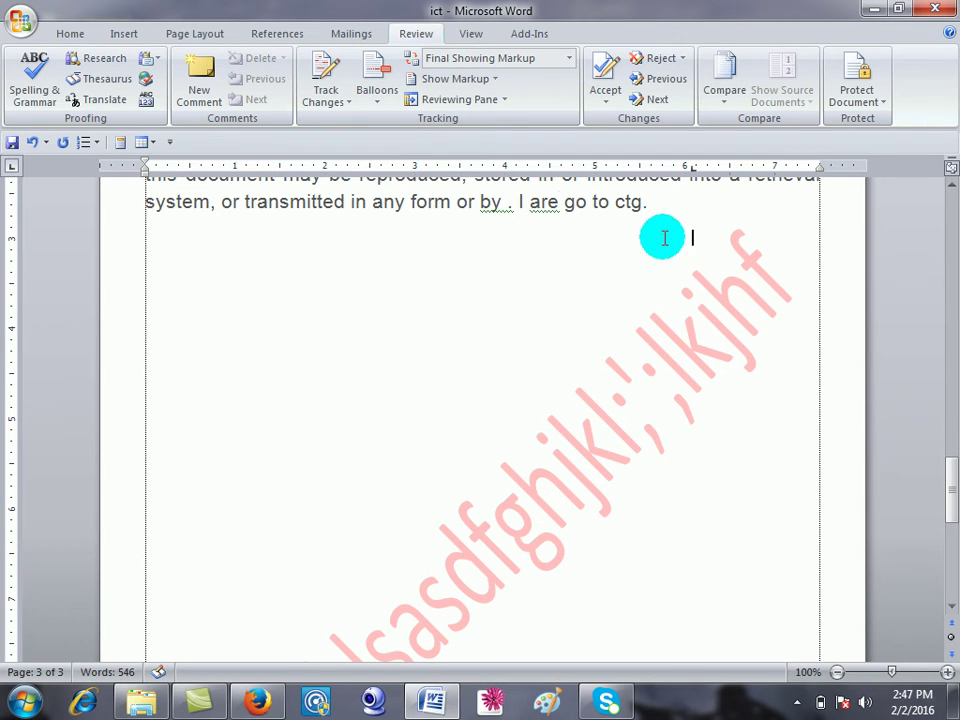
pyautogui.hotkey('ctrl', 'z')
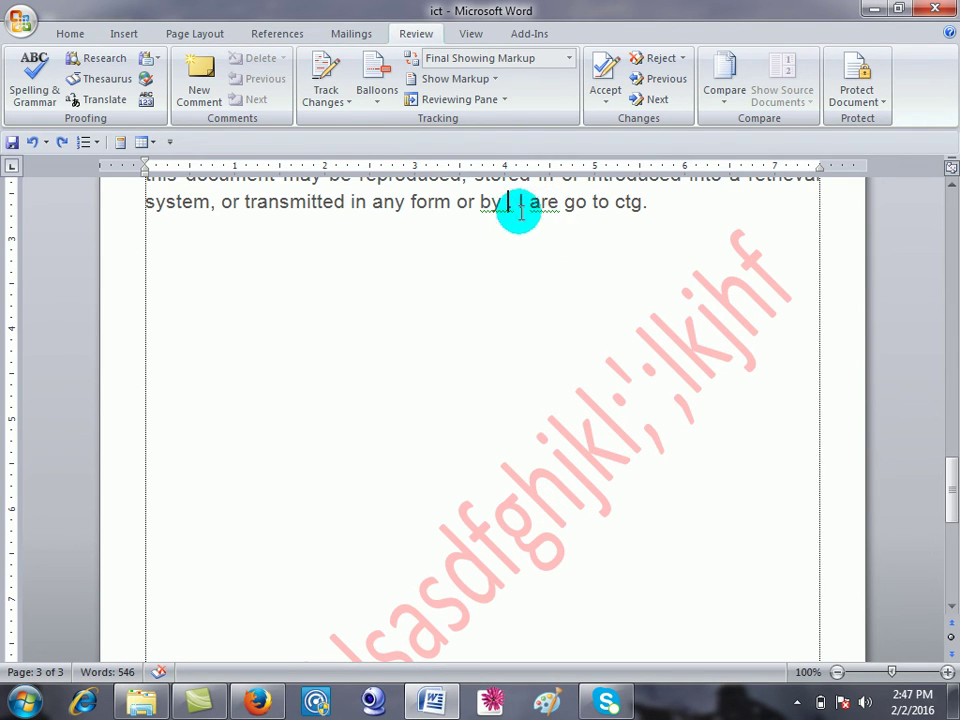
pyautogui.press('Delete')
pyautogui.press('Delete')
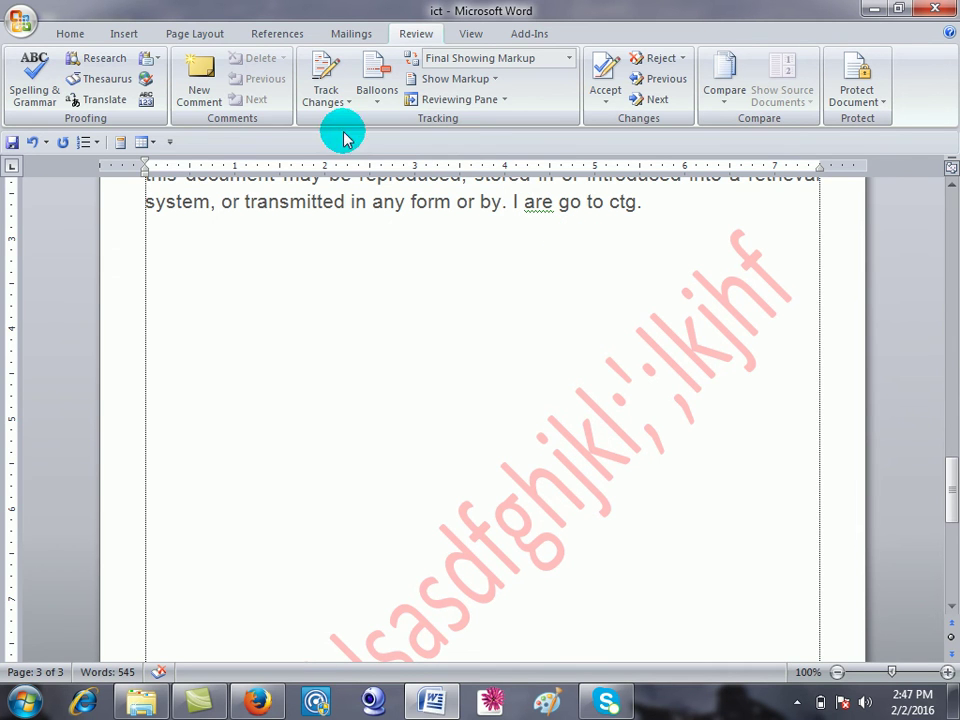
# Run the grammar check, changing 'are' to 'am' and 'go' to 'going'.
pyautogui.write('.')
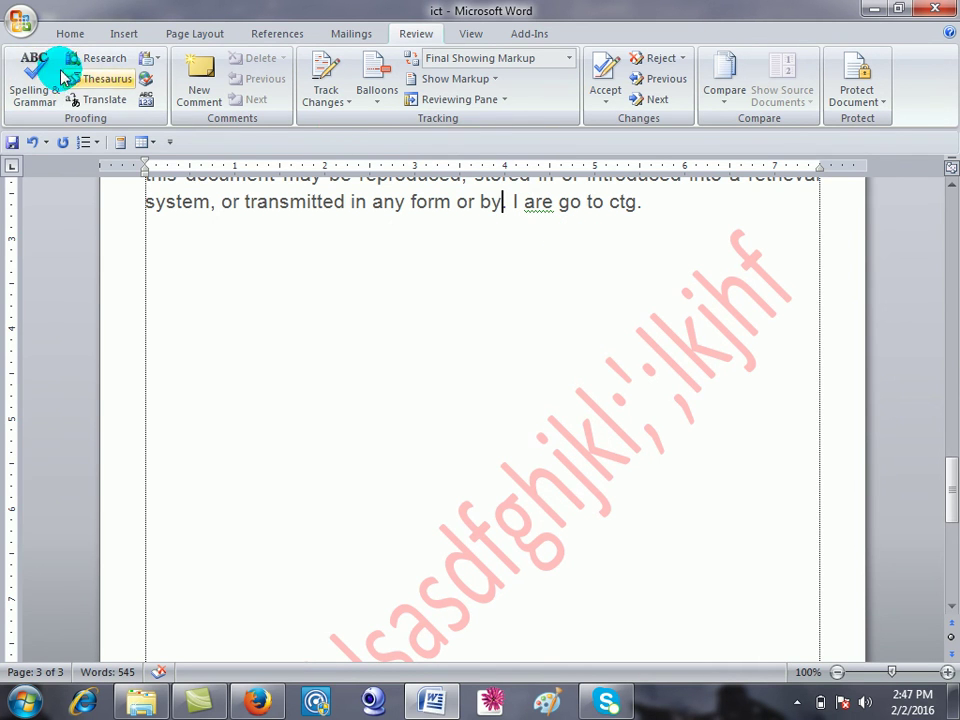
pyautogui.click(38, 68)
pyautogui.click(350, 268)
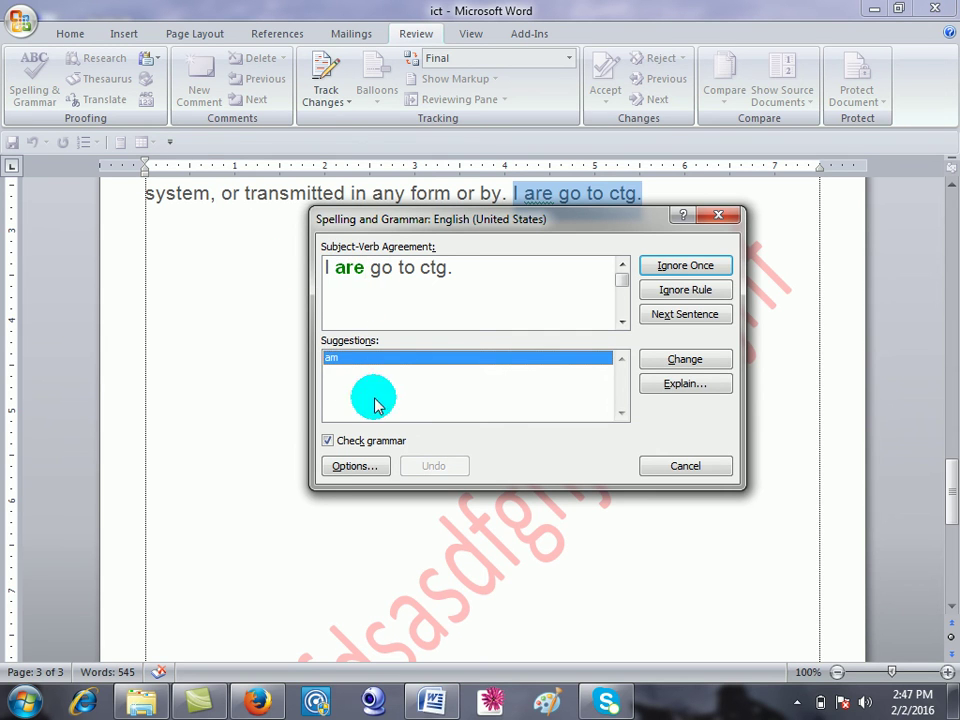
pyautogui.click(686, 359)
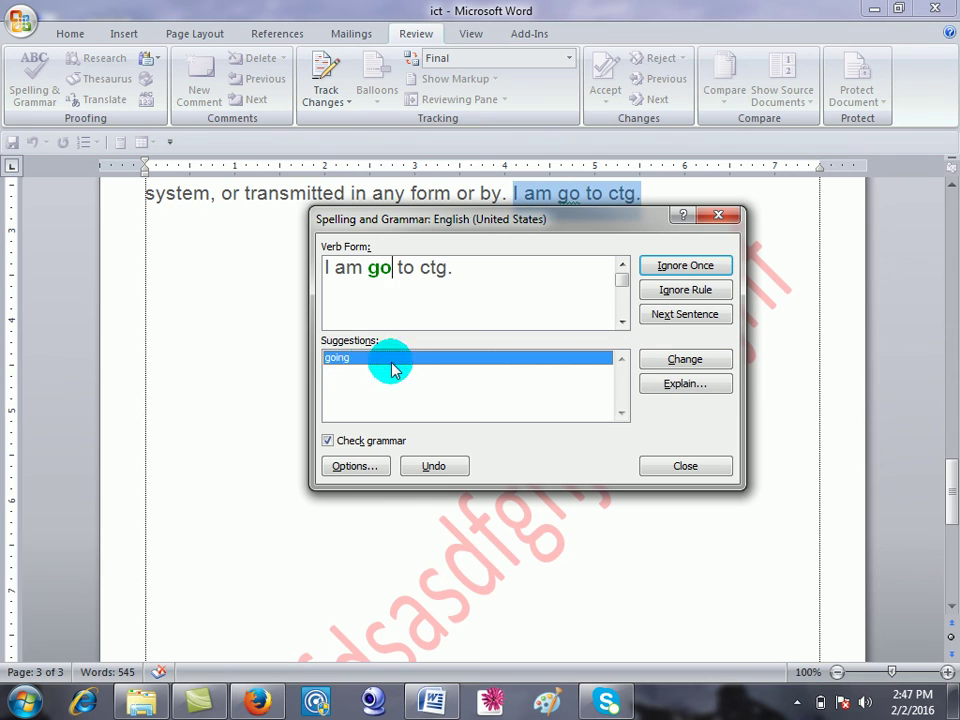
pyautogui.click(688, 360)
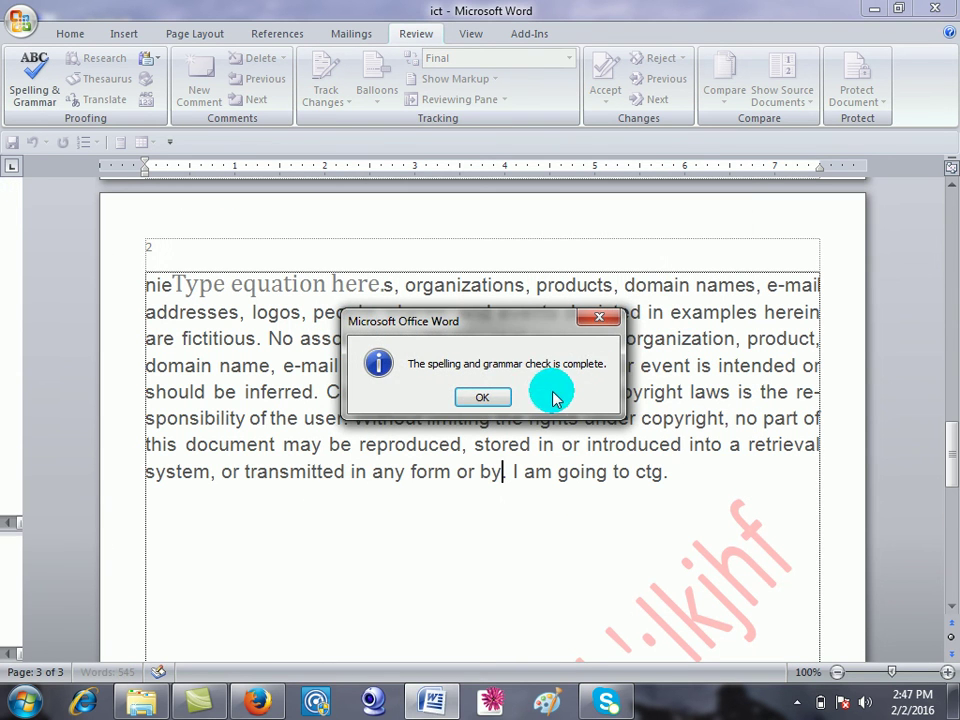
pyautogui.click(482, 397)
pyautogui.click(727, 461)
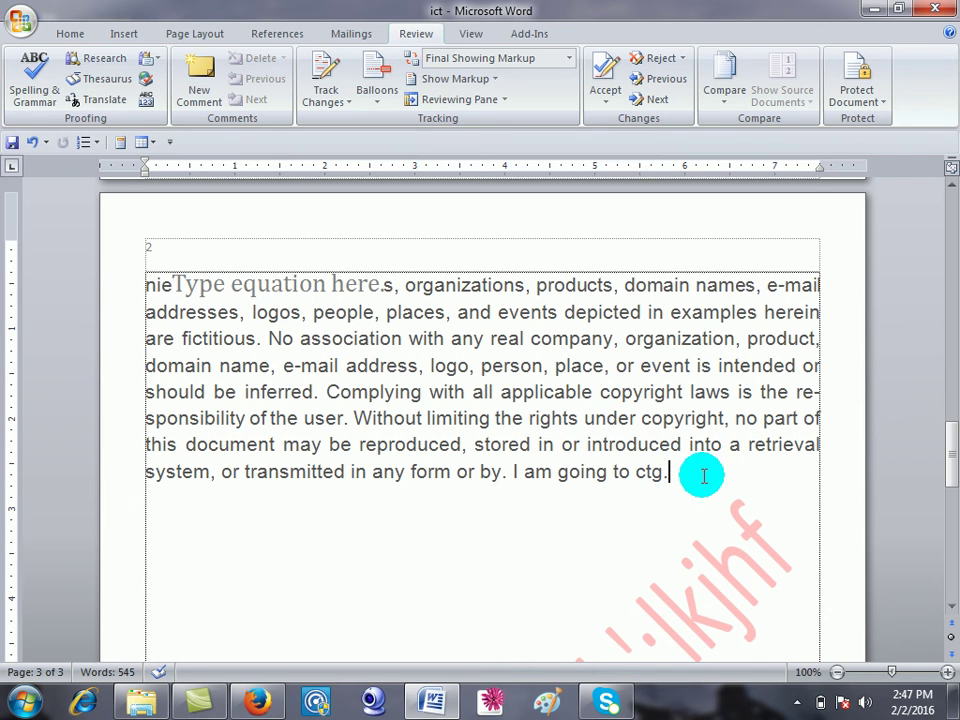
pyautogui.write('Ja')
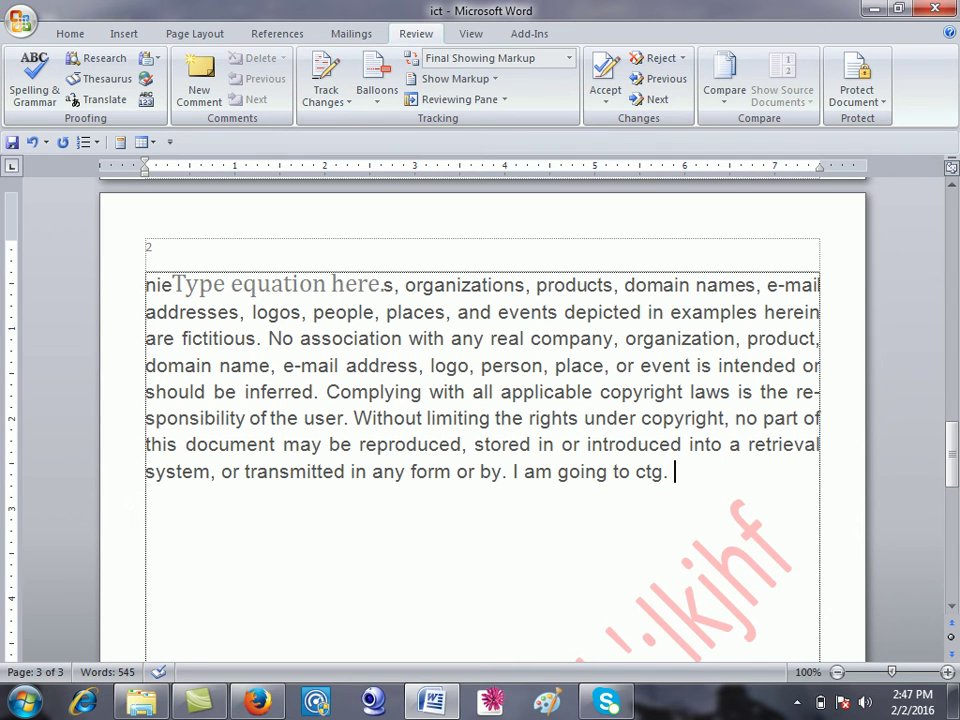
pyautogui.write('mal')
pyautogui.write(' , ')
pyautogui.write('Arif')
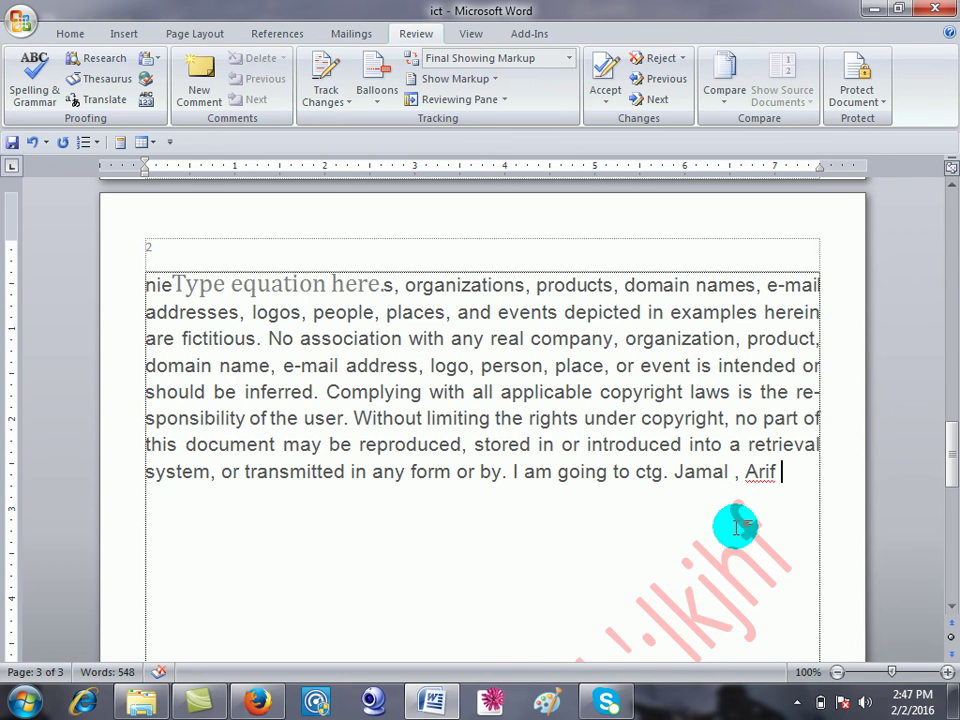
pyautogui.click(768, 470)
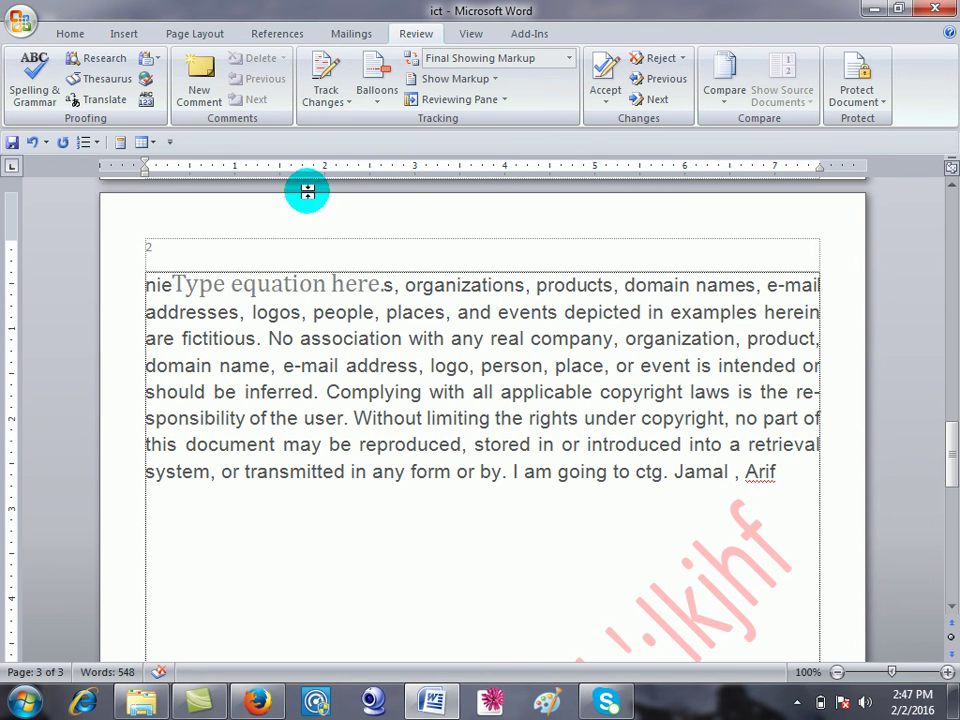
pyautogui.click(30, 78)
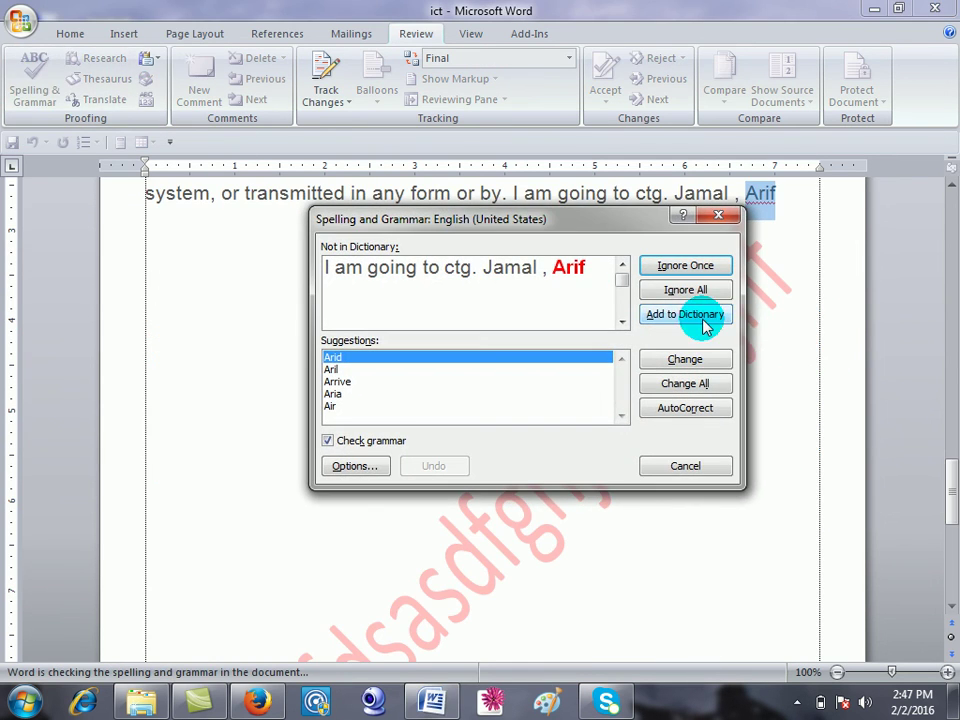
pyautogui.click(717, 215)
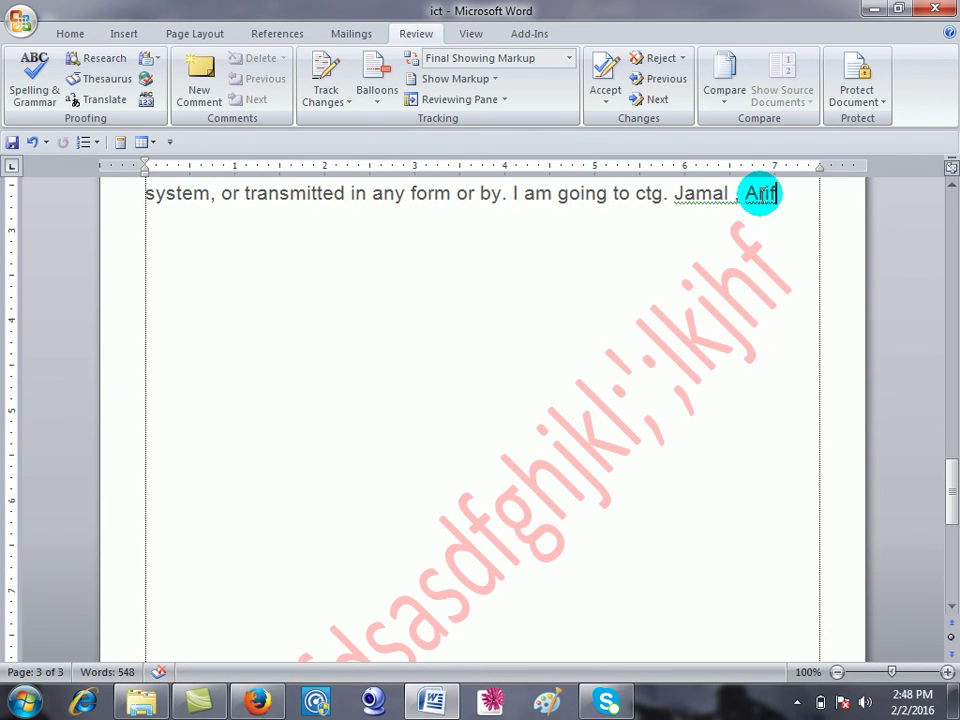
# Add the name to the dictionary and type it with a comma on a new line.
pyautogui.rightClick(760, 195)
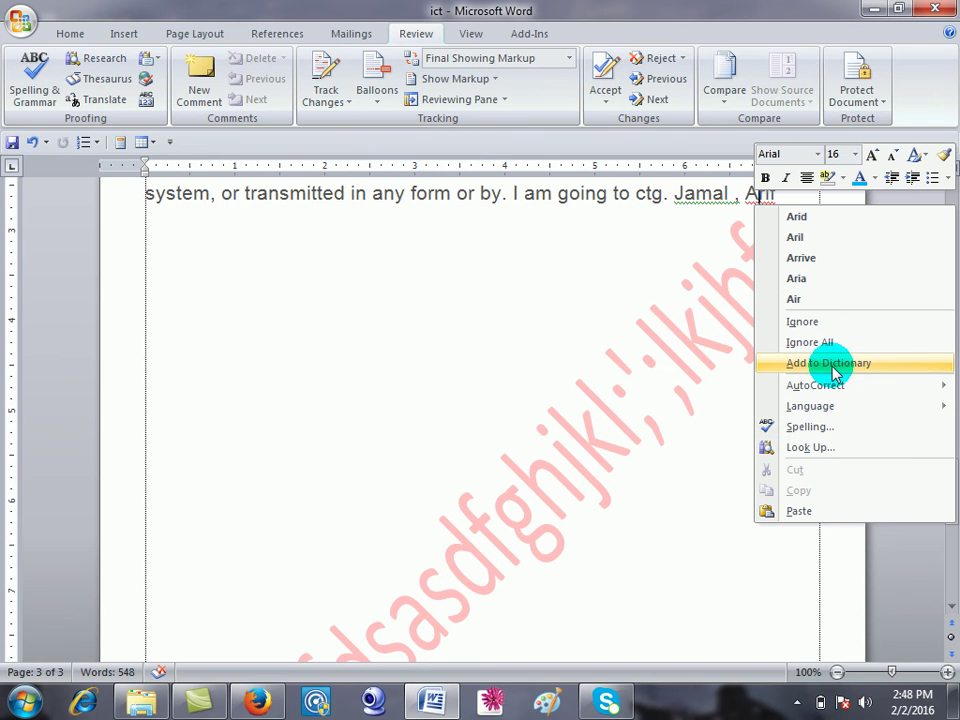
pyautogui.click(835, 370)
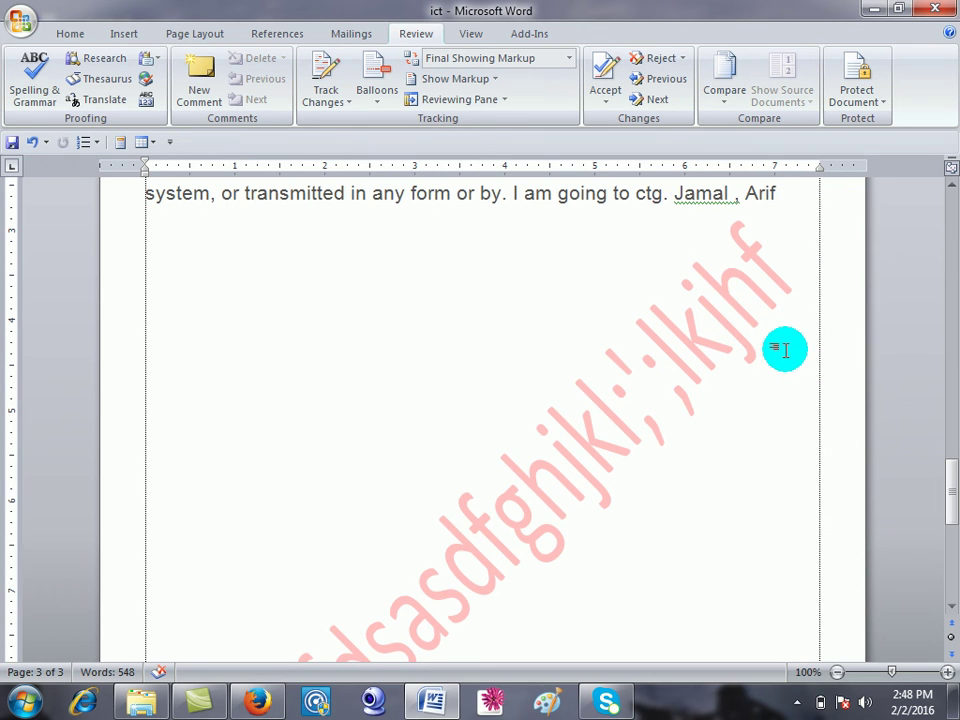
pyautogui.press('BackSpace')
pyautogui.write(',')
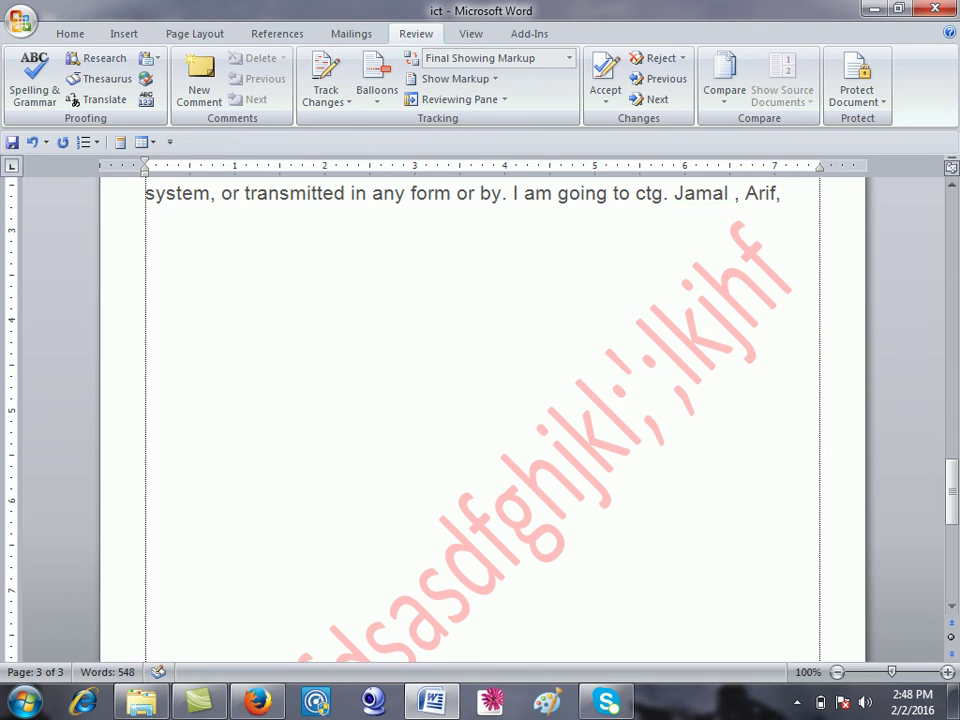
pyautogui.write(' a')
pyautogui.write('rif')
pyautogui.write('Ar')
pyautogui.write('if')
pyautogui.write(',')
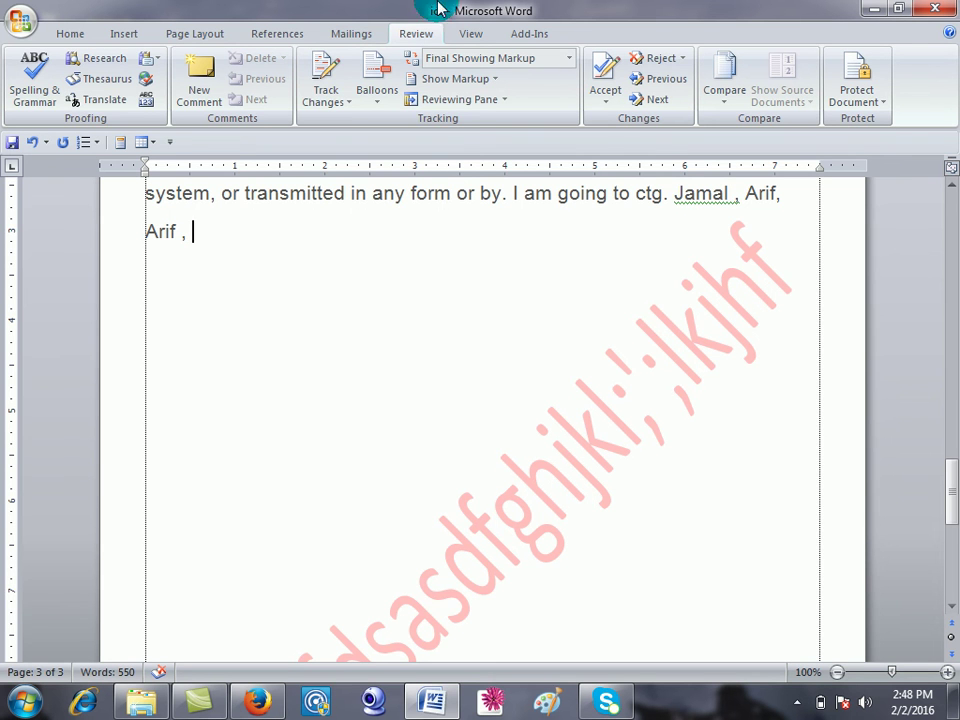
# Insert the word 'add' before 'transmitted'.
pyautogui.scroll(3, 289, 274)
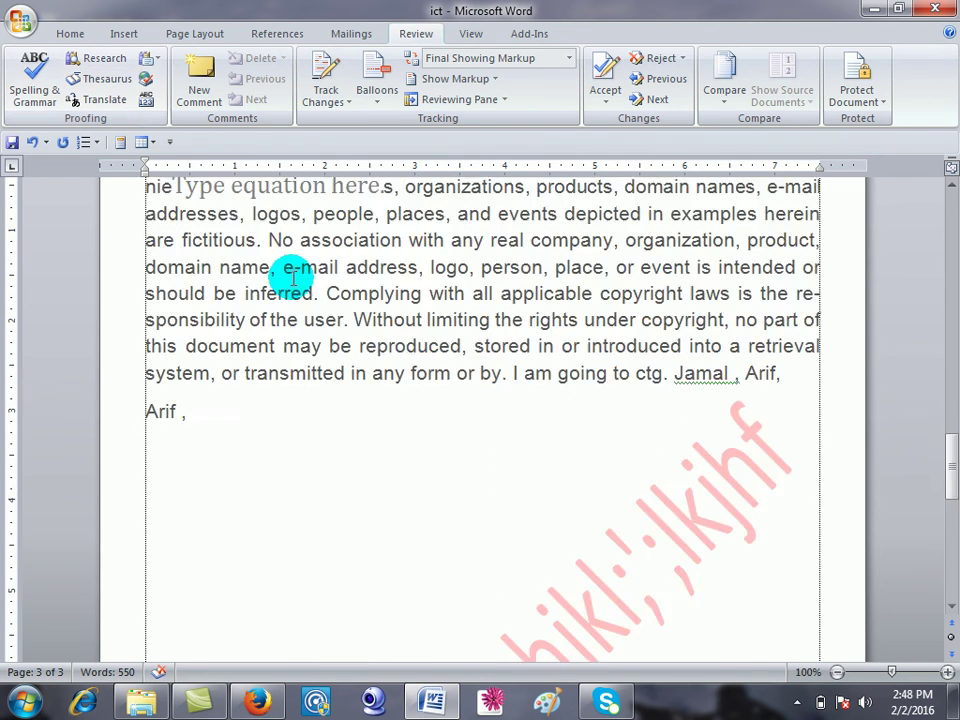
pyautogui.scroll(-3, 257, 574)
pyautogui.scroll(1, 247, 245)
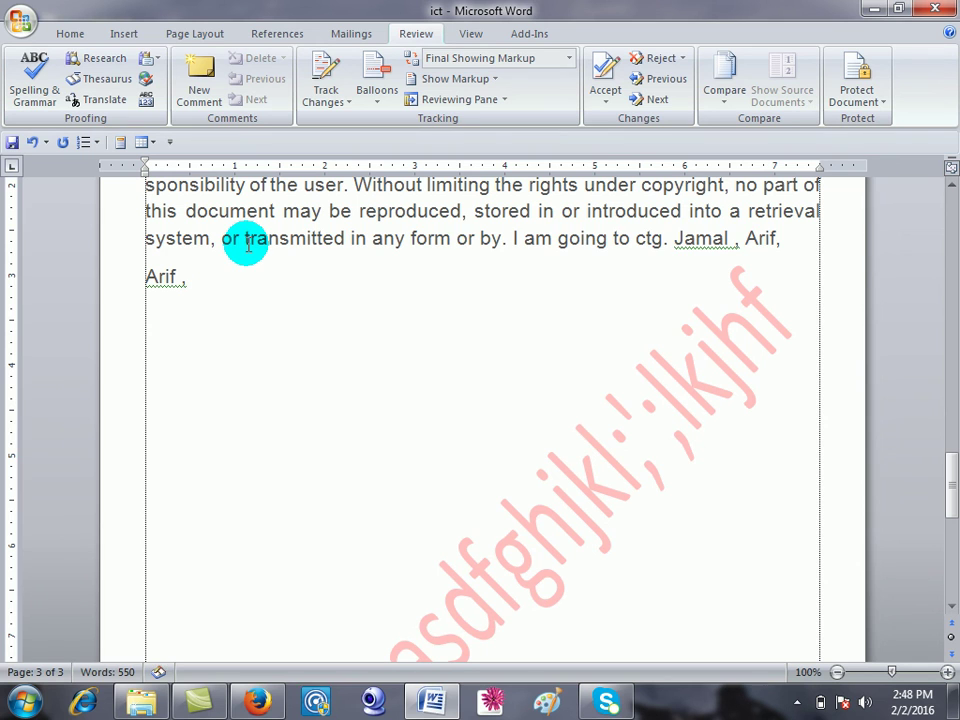
pyautogui.write('add')
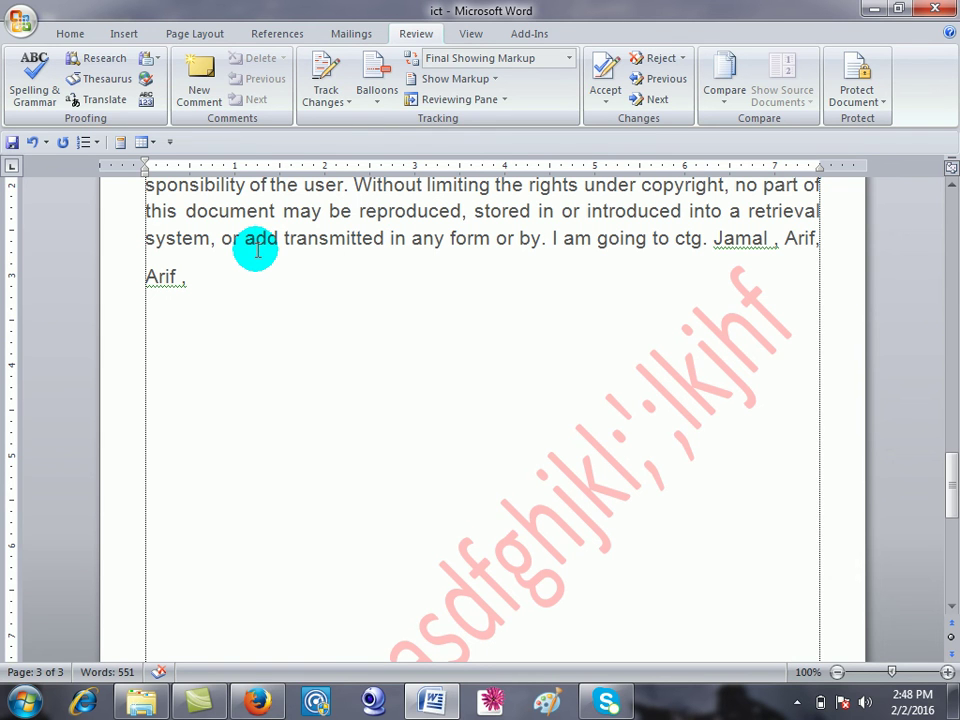
# Show thesaurus synonyms for 'add', then select the passage from 'are fictitious' to 'the user.'.
pyautogui.click(108, 76)
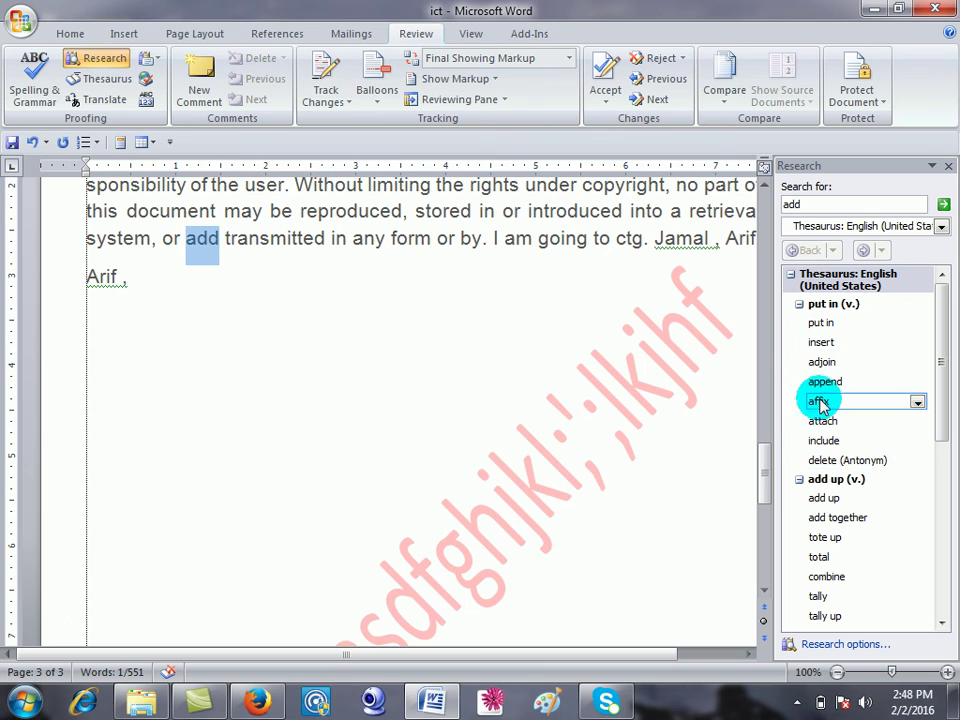
pyautogui.click(484, 354)
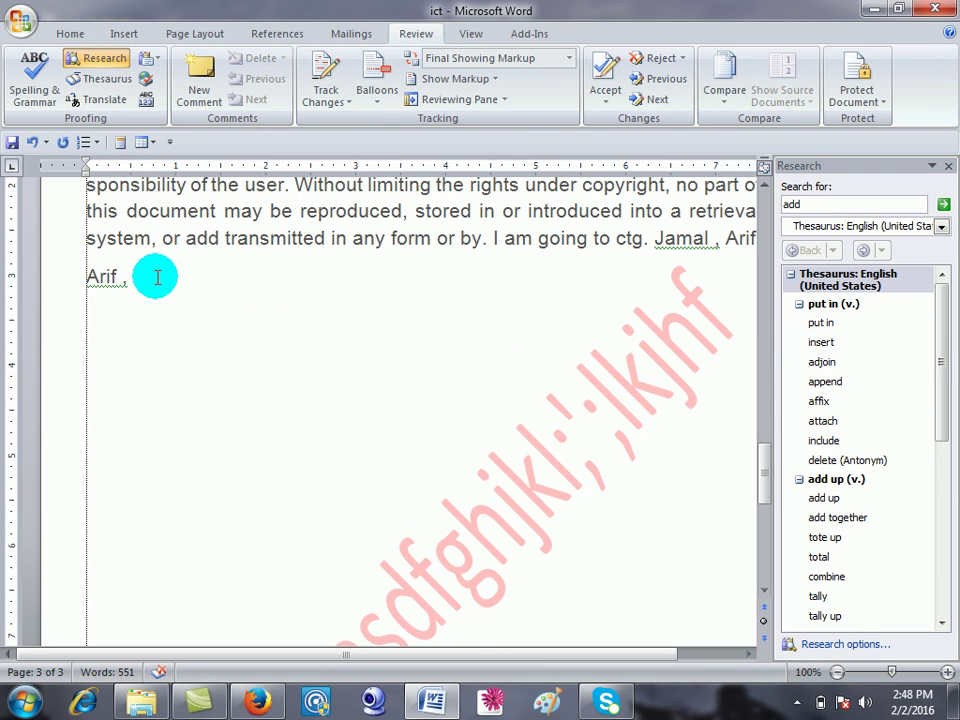
pyautogui.scroll(4, 273, 310)
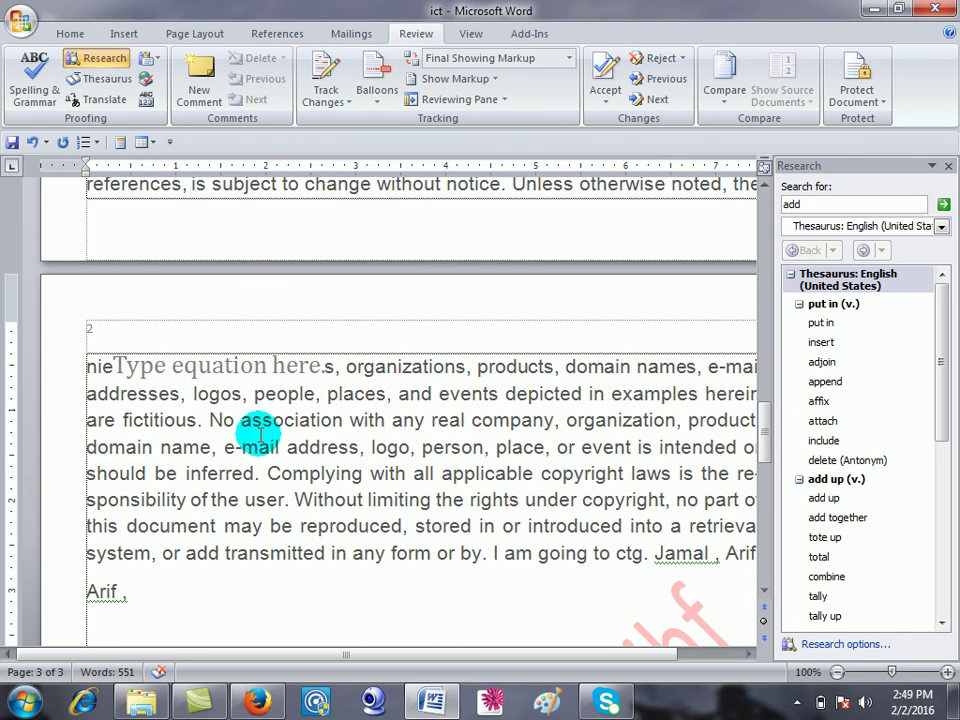
pyautogui.moveTo(86, 420); pyautogui.dragTo(297, 499)
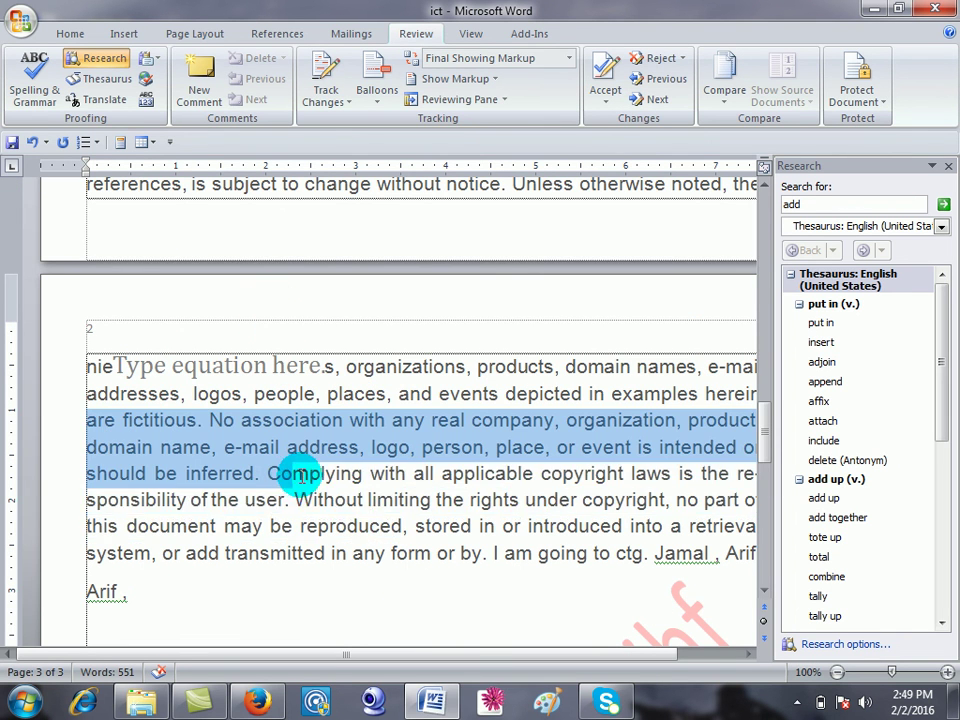
# Translate the selected passage with Arabic as the target language.
pyautogui.click(96, 100)
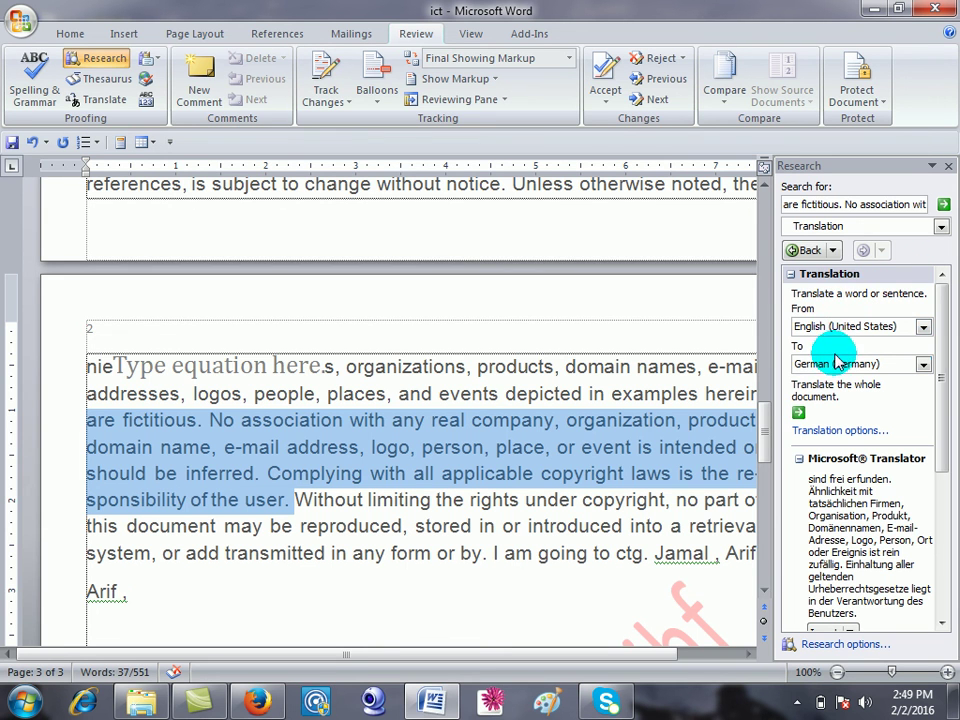
pyautogui.click(920, 364)
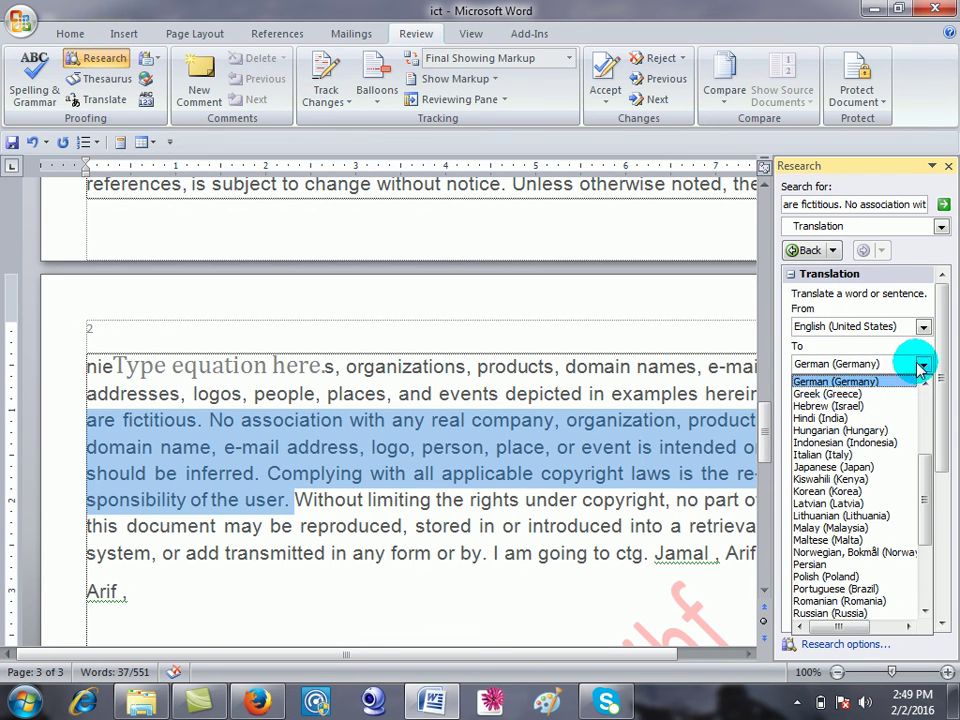
pyautogui.click(846, 420)
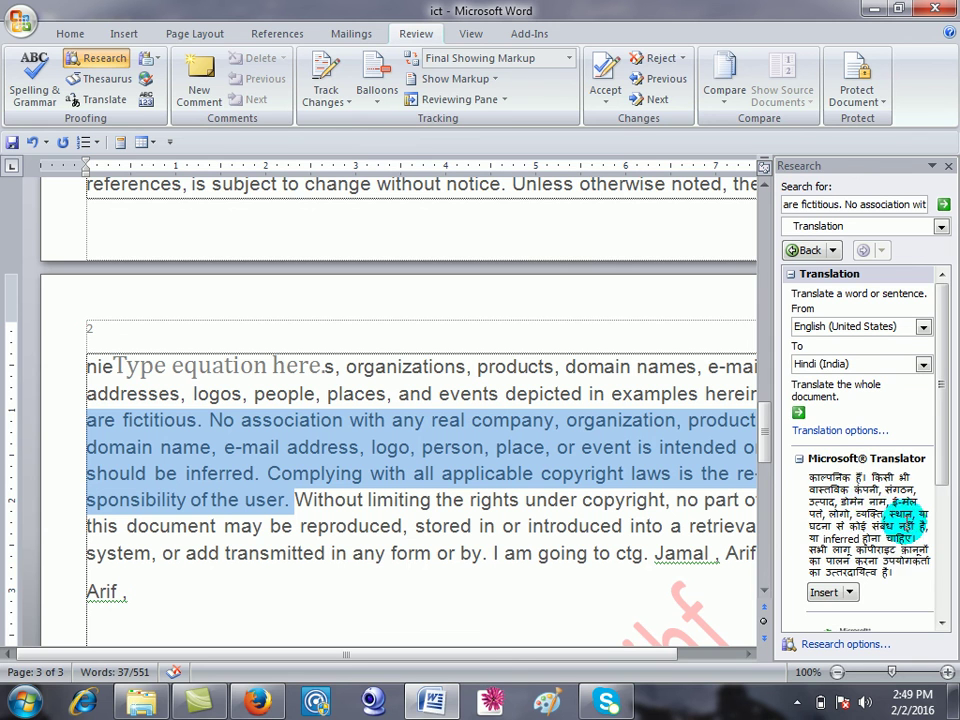
pyautogui.click(911, 364)
pyautogui.scroll(10, 853, 392)
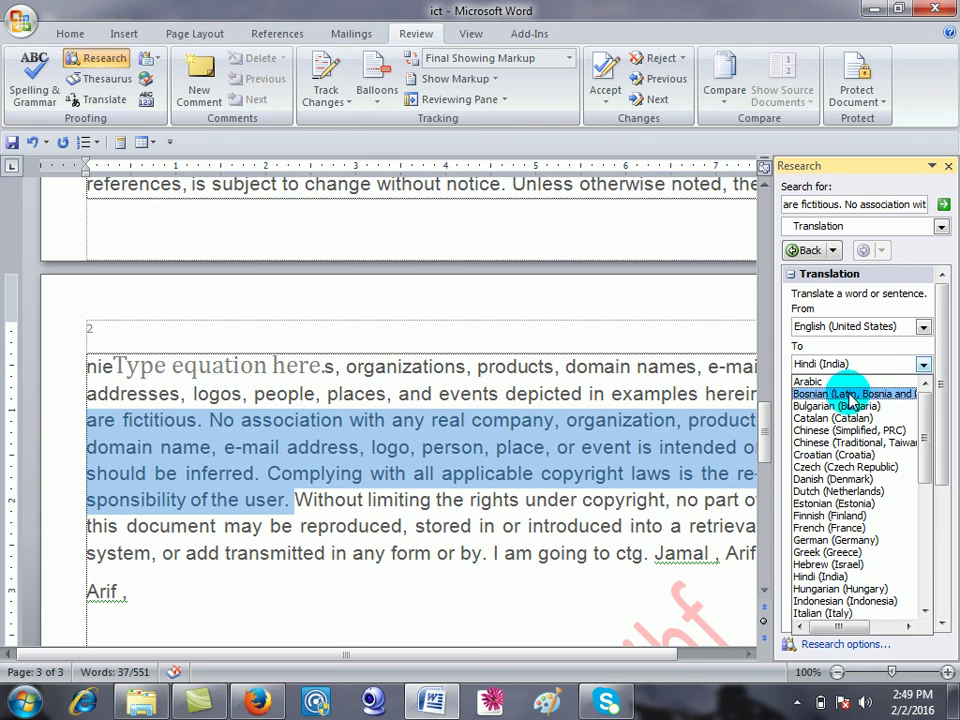
pyautogui.click(853, 384)
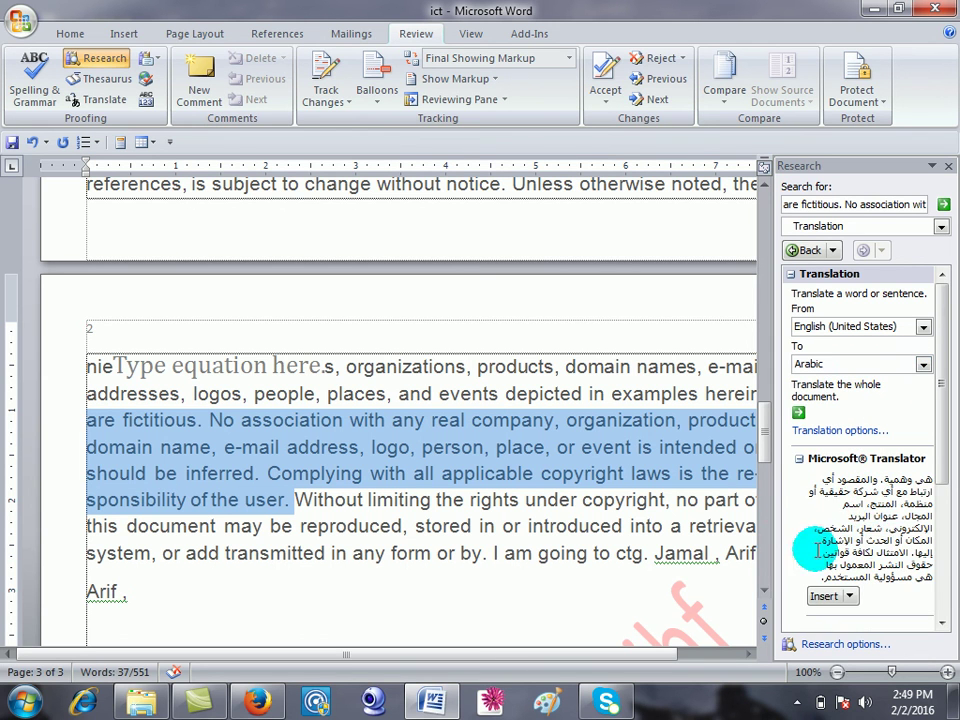
# Insert the Arabic translation after 'the user.' and show the word count for several selected lines.
pyautogui.click(306, 501)
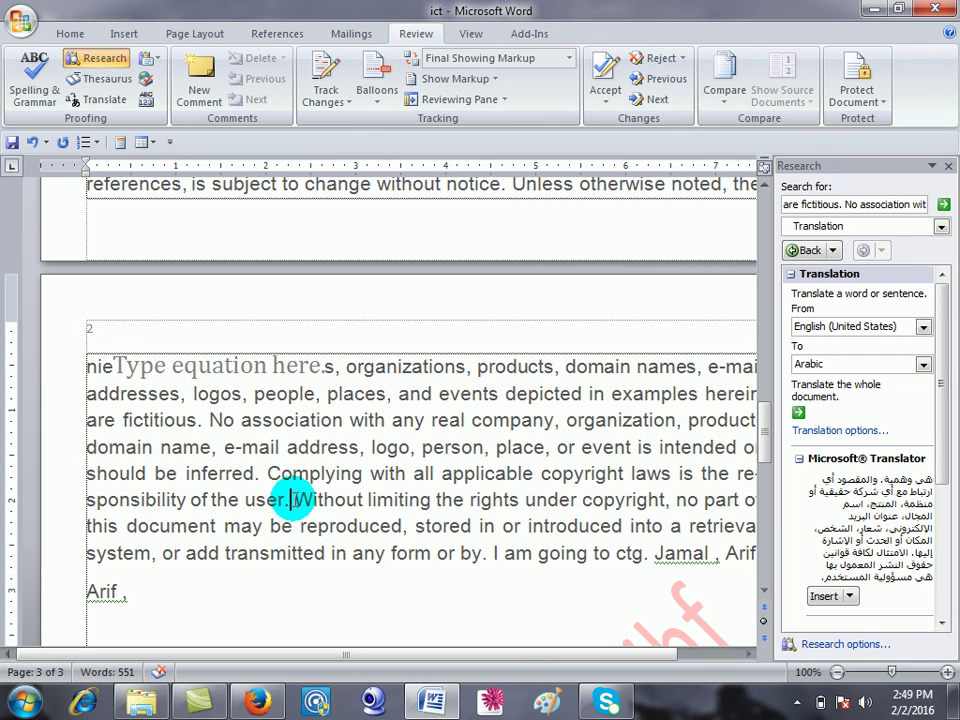
pyautogui.click(822, 595)
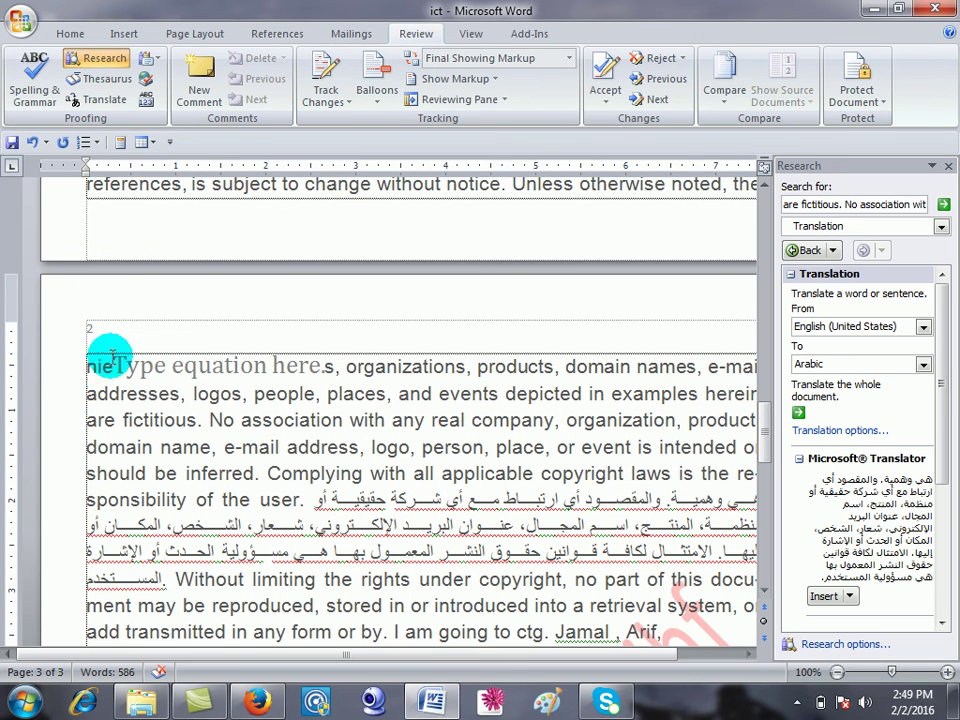
pyautogui.moveTo(88, 388); pyautogui.dragTo(428, 484)
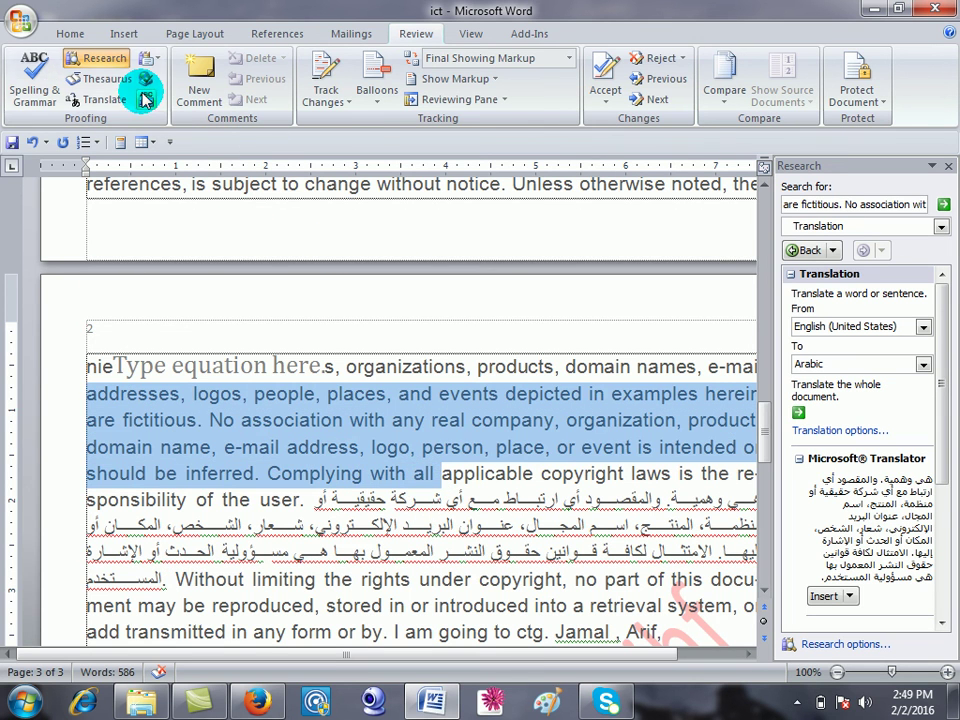
pyautogui.click(143, 97)
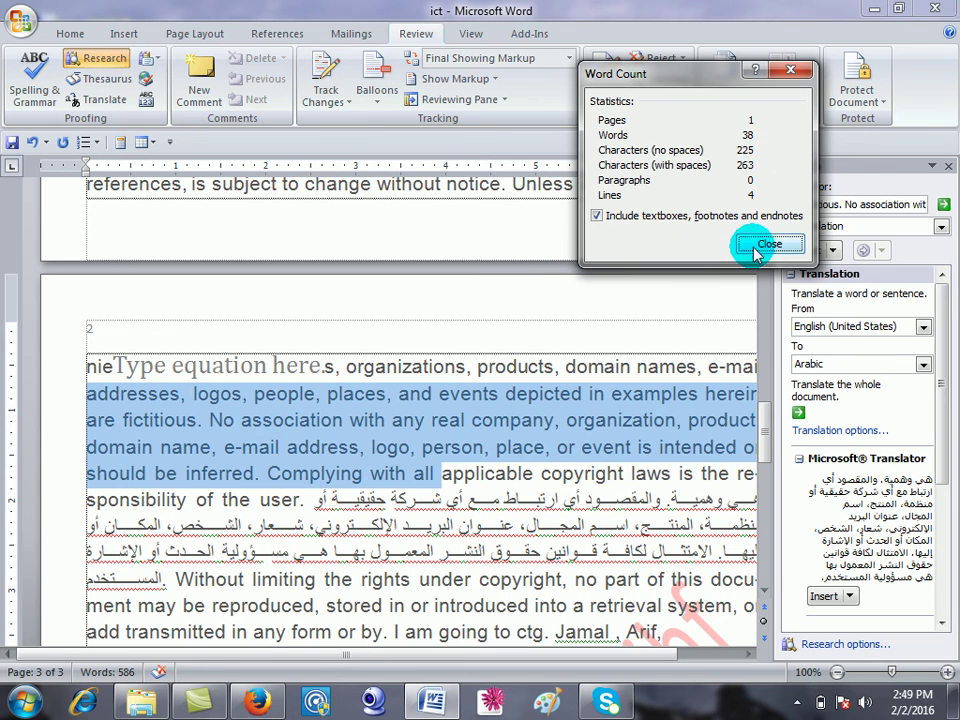
# Close the word statistics and delete the 'Type equation here' placeholder before 'companies'.
pyautogui.click(758, 242)
pyautogui.click(585, 418)
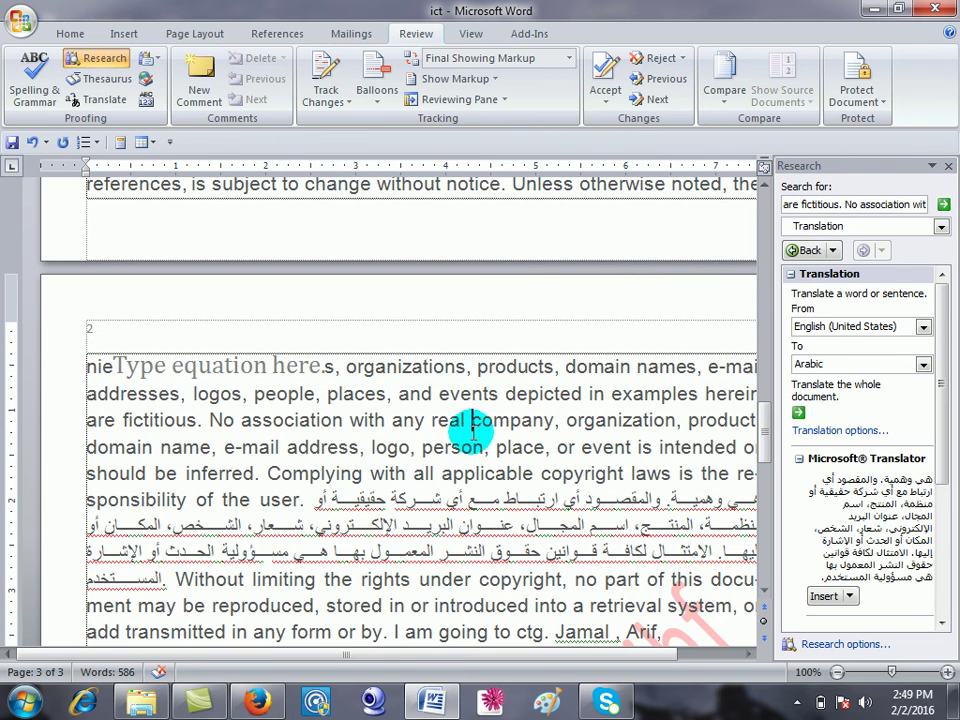
pyautogui.click(300, 366)
pyautogui.click(426, 420)
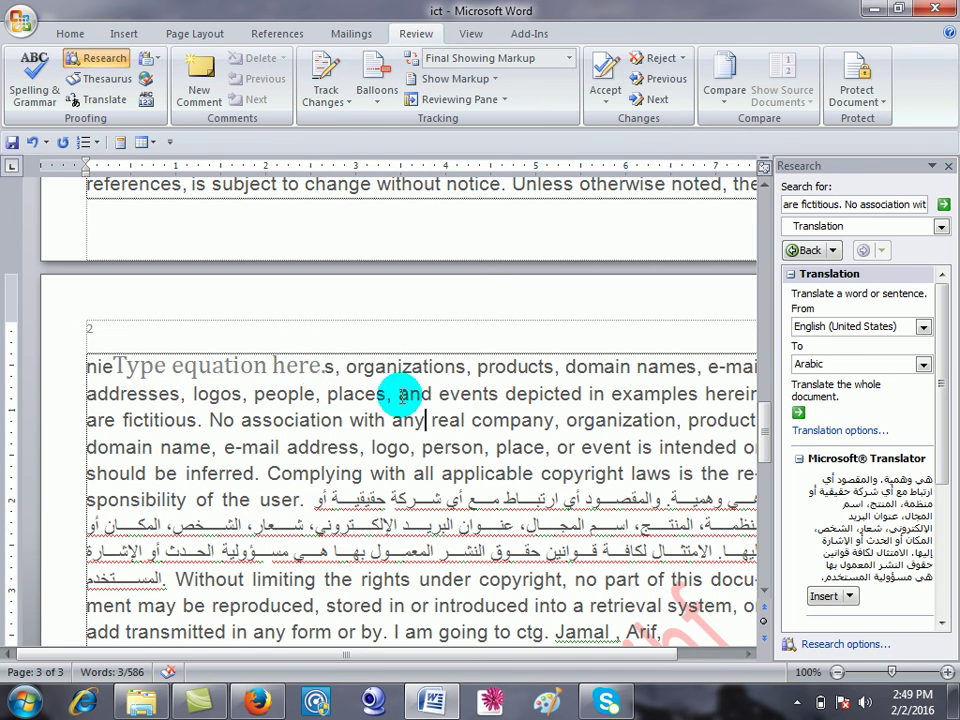
pyautogui.click(306, 364)
pyautogui.press('Delete')
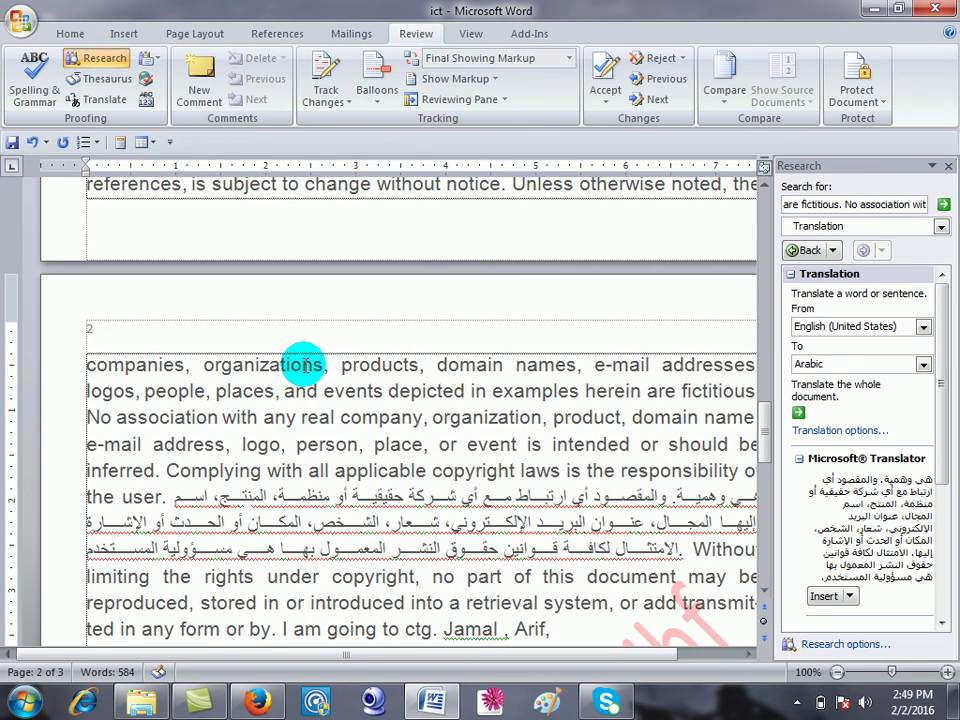
# Hide the ruler from the View tab, then show it again.
pyautogui.click(465, 38)
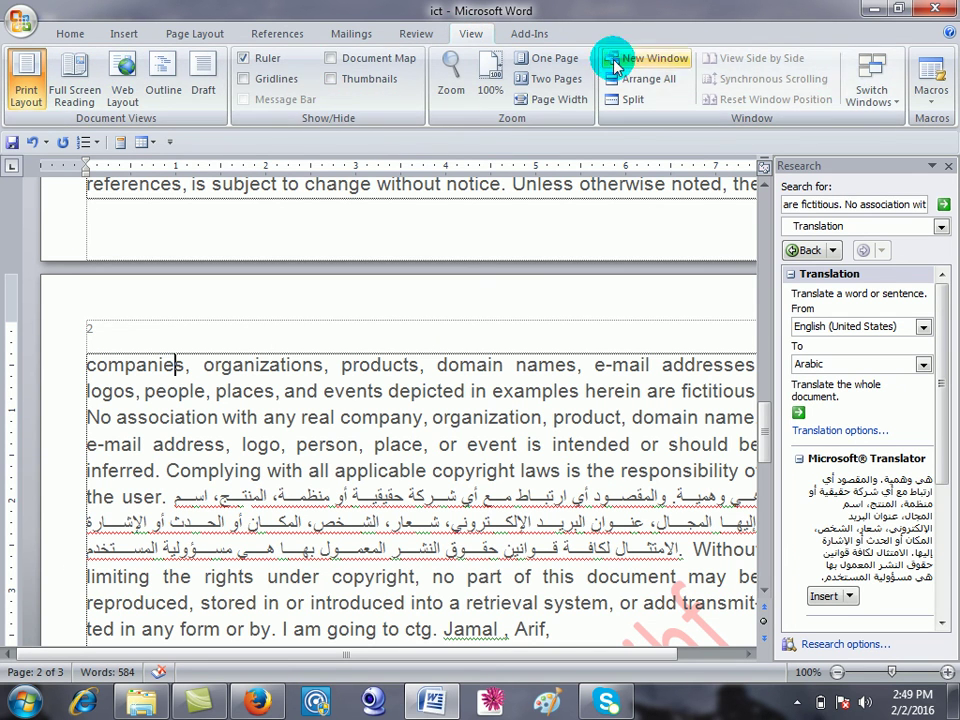
pyautogui.click(250, 60)
pyautogui.click(252, 60)
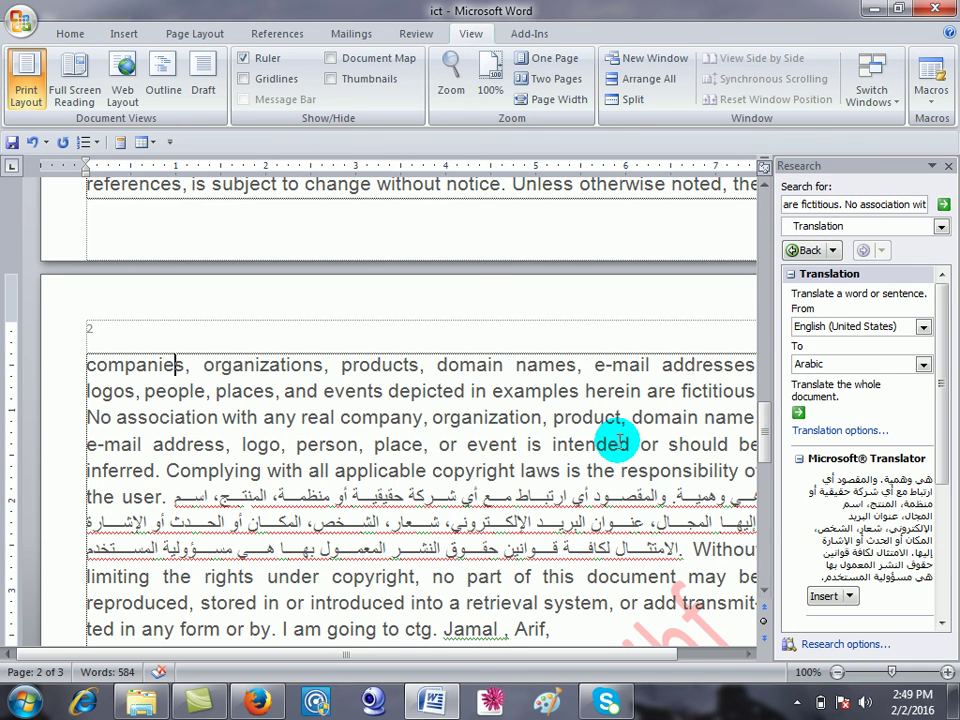
# Delete all the document text and close the research pane.
pyautogui.hotkey('ctrl', 'a')
pyautogui.press('Delete')
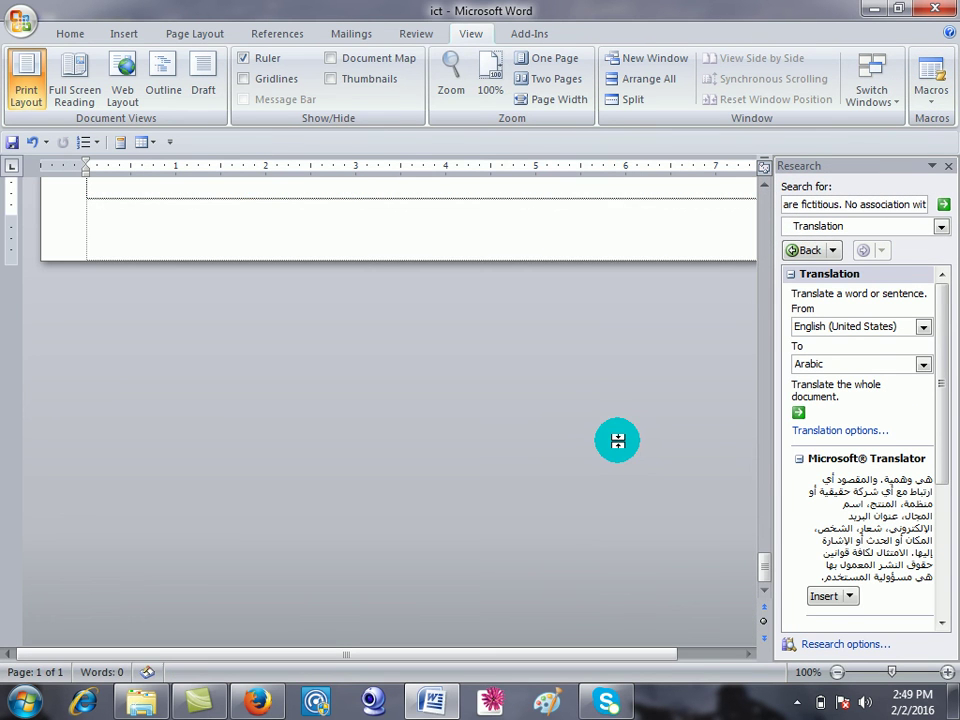
pyautogui.click(947, 166)
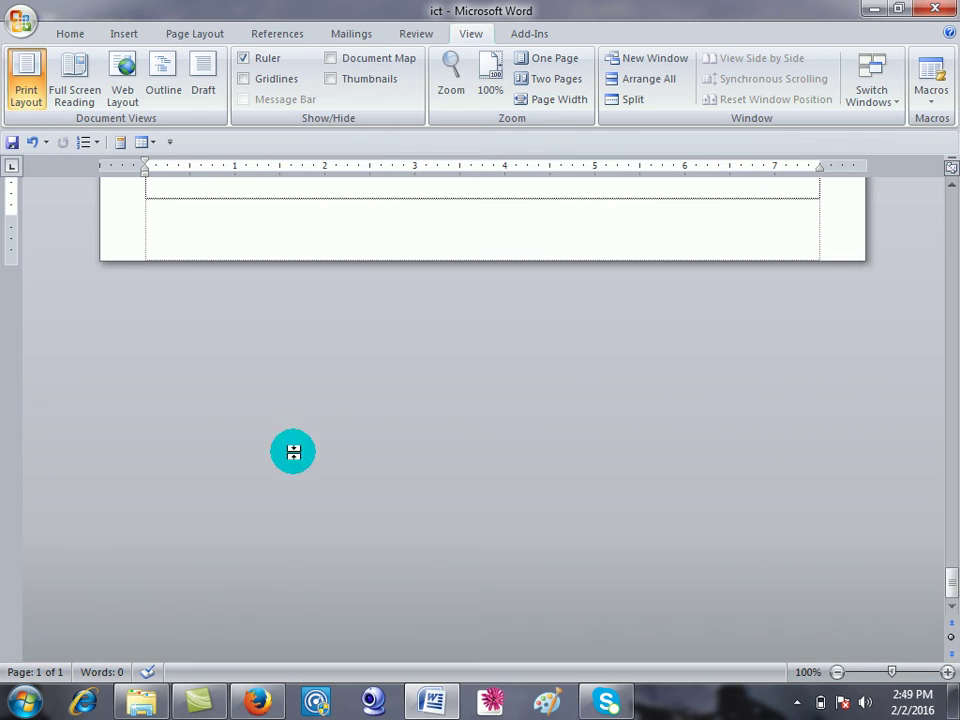
pyautogui.click(293, 452)
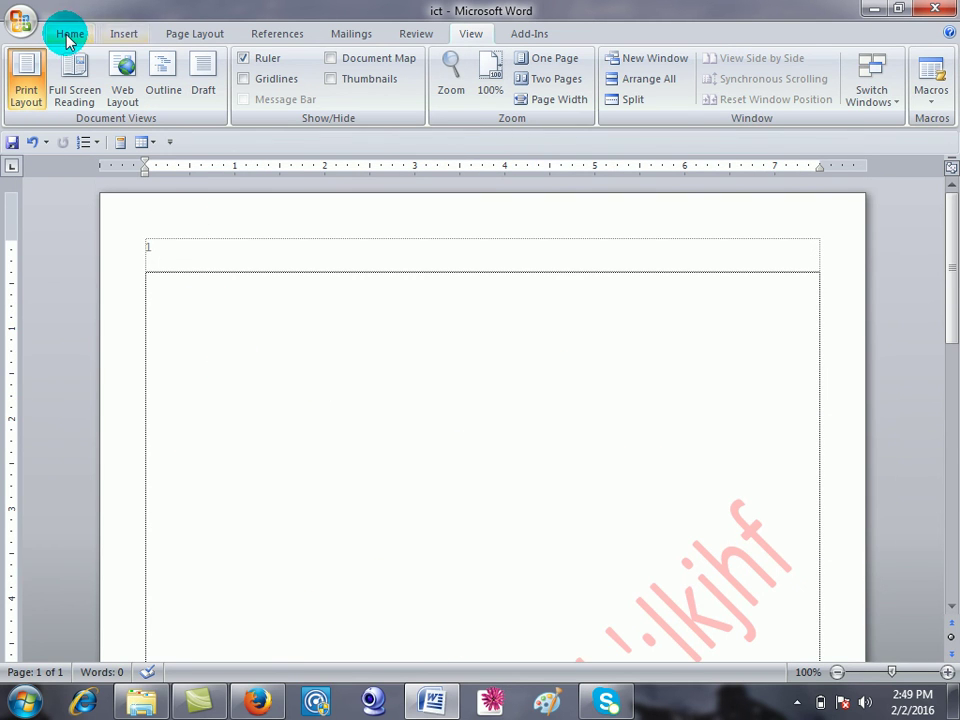
# Type কলম in SutonnyMJ at 46 pt at the top of the page, then start a new line.
pyautogui.click(70, 36)
pyautogui.click(200, 66)
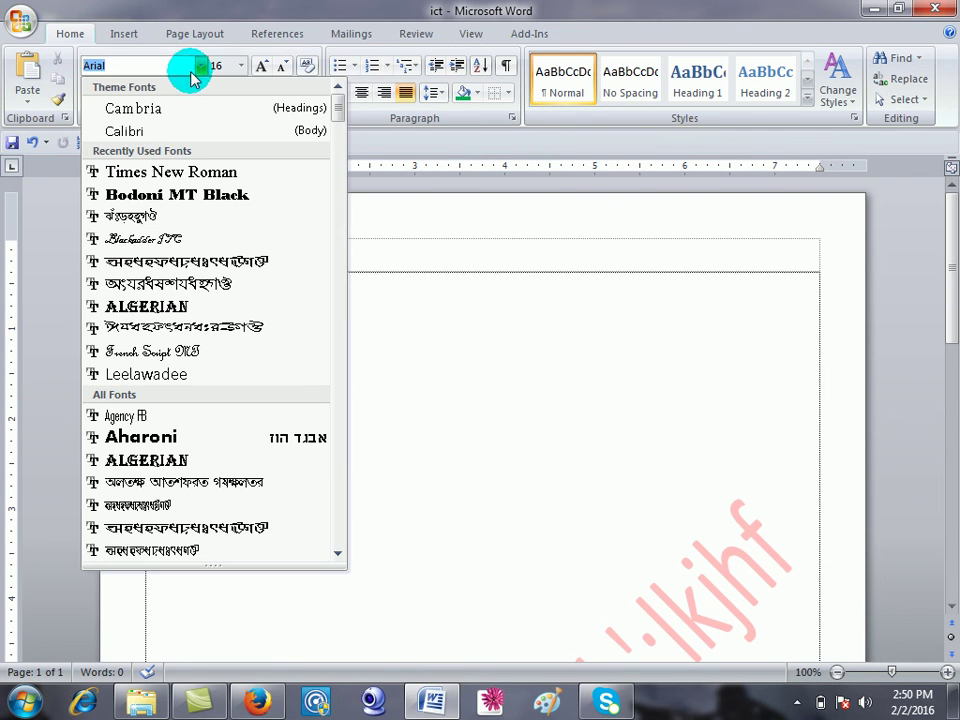
pyautogui.click(126, 216)
pyautogui.click(155, 65)
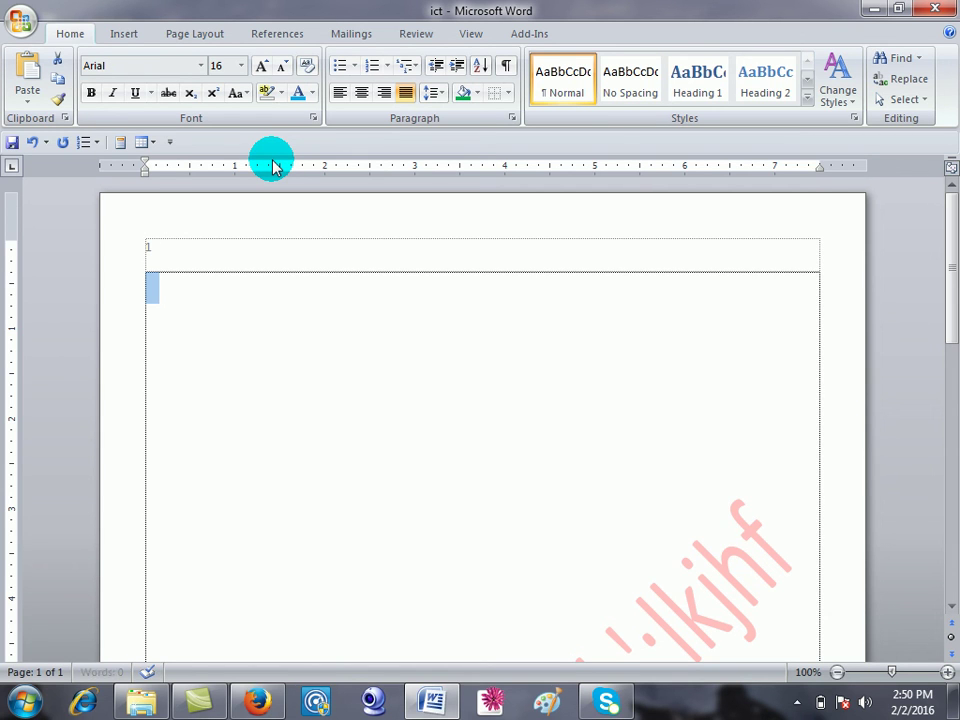
pyautogui.hotkey('ctrl', ']')
pyautogui.hotkey('ctrl', ']')
pyautogui.hotkey('ctrl', ']')
pyautogui.write(']]')
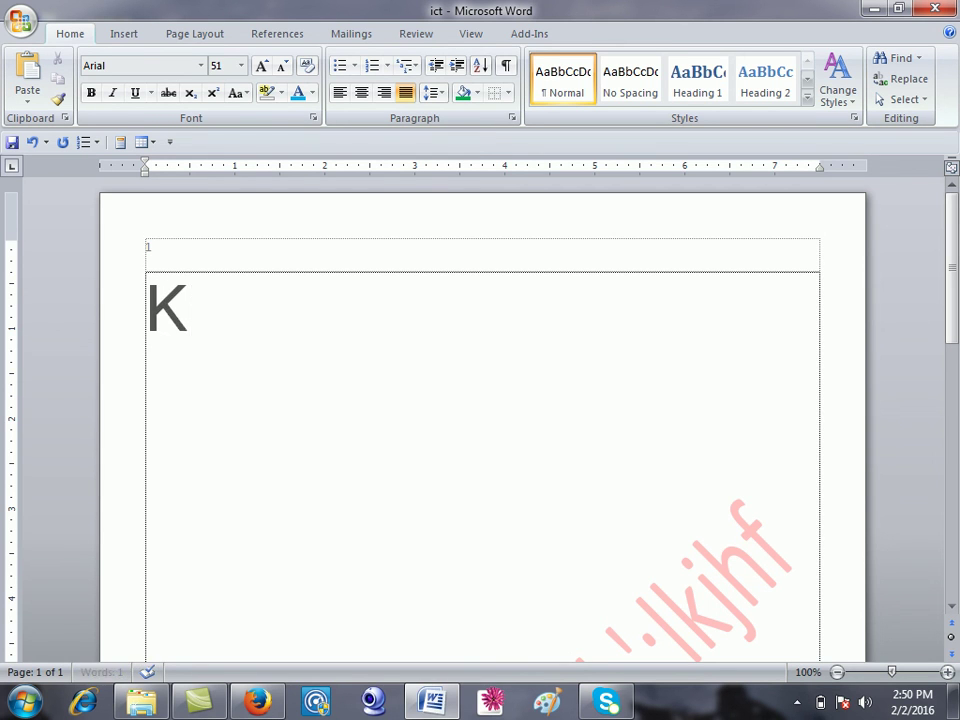
pyautogui.click(200, 65)
pyautogui.click(160, 171)
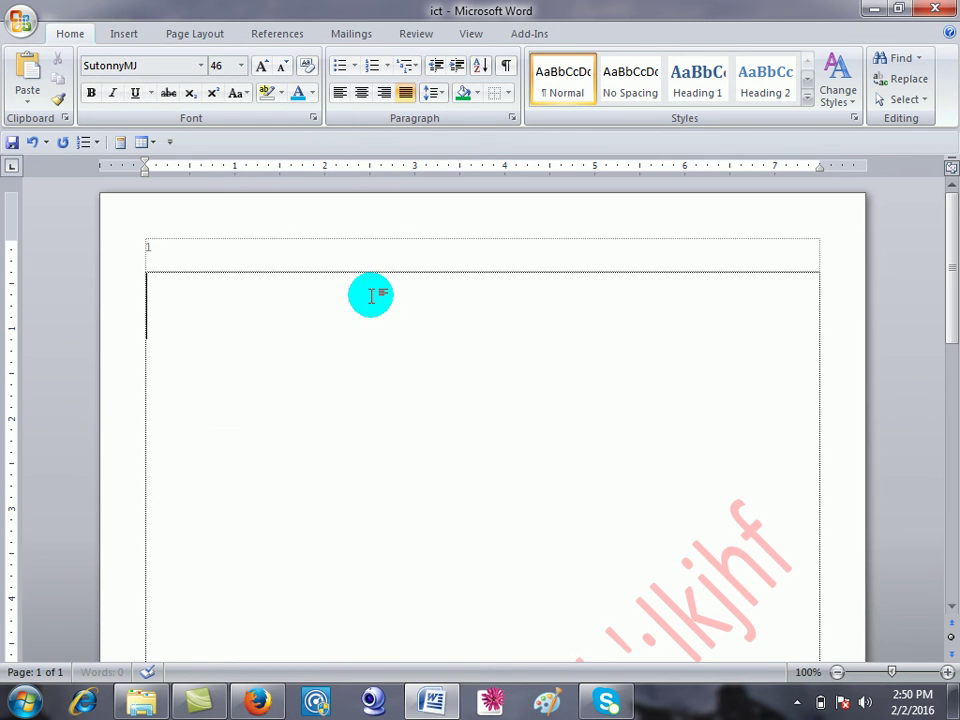
pyautogui.write('K')
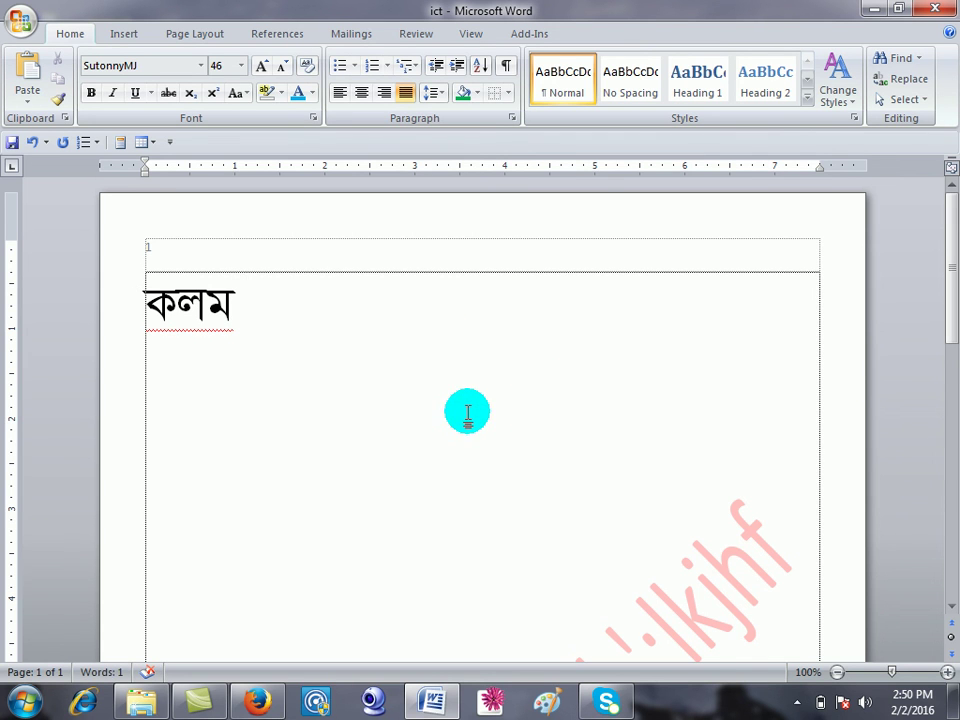
pyautogui.press('Return')
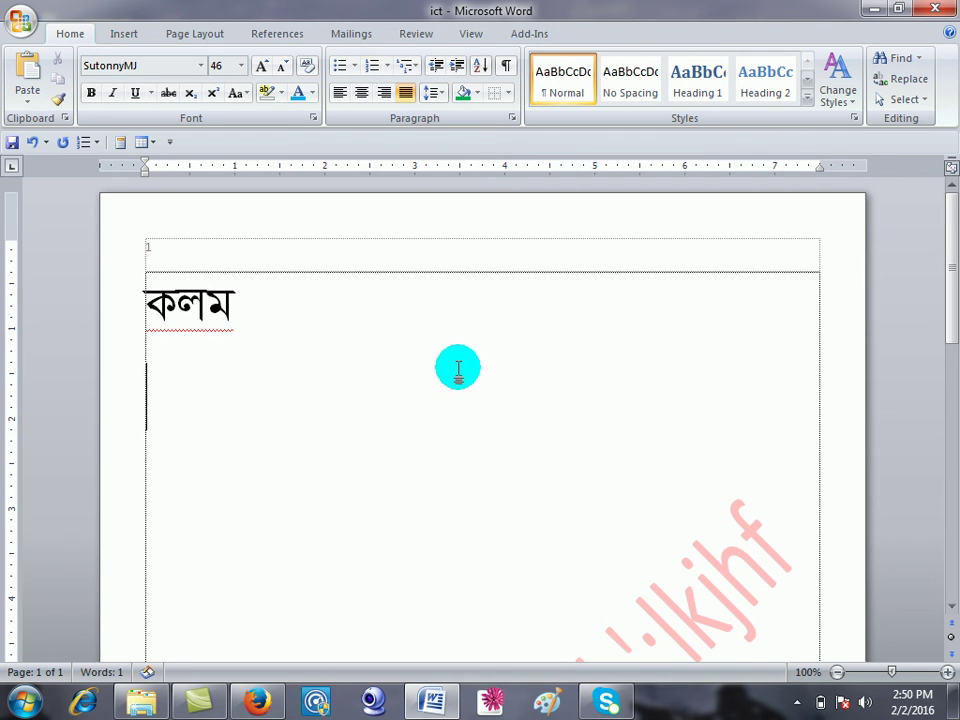
# Start recording a new macro assigned to the Alt+B keyboard shortcut.
pyautogui.click(472, 32)
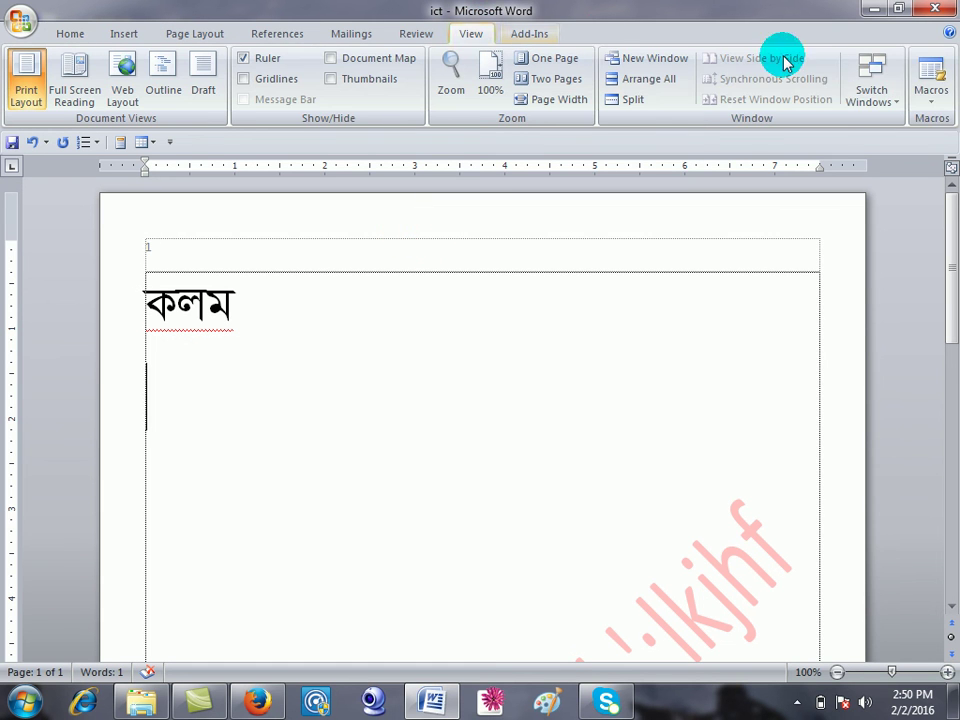
pyautogui.click(940, 100)
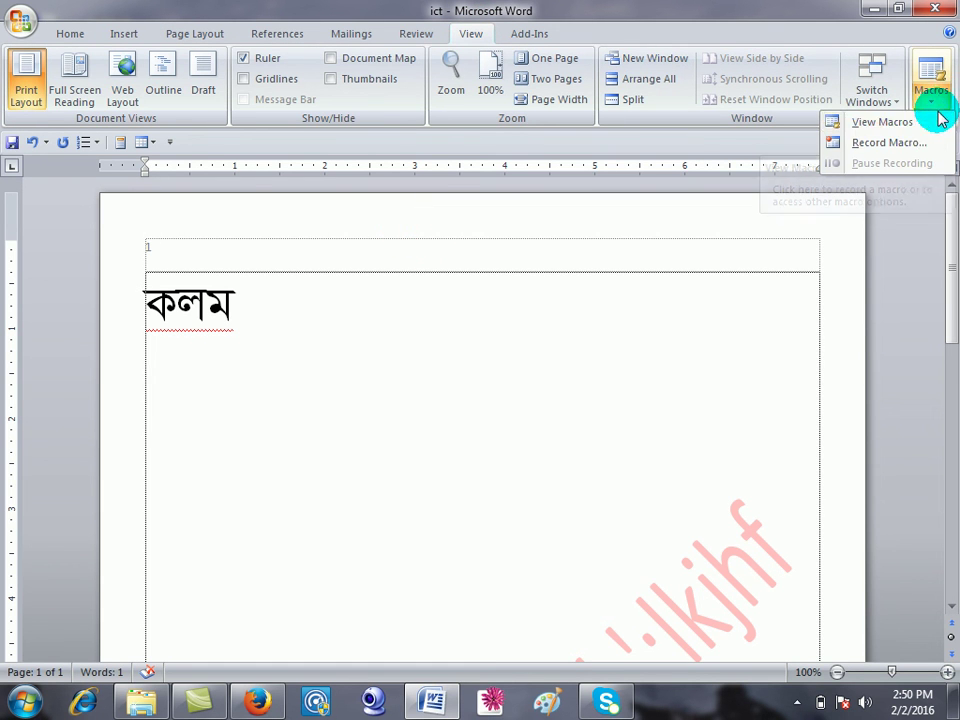
pyautogui.click(893, 145)
pyautogui.click(595, 135)
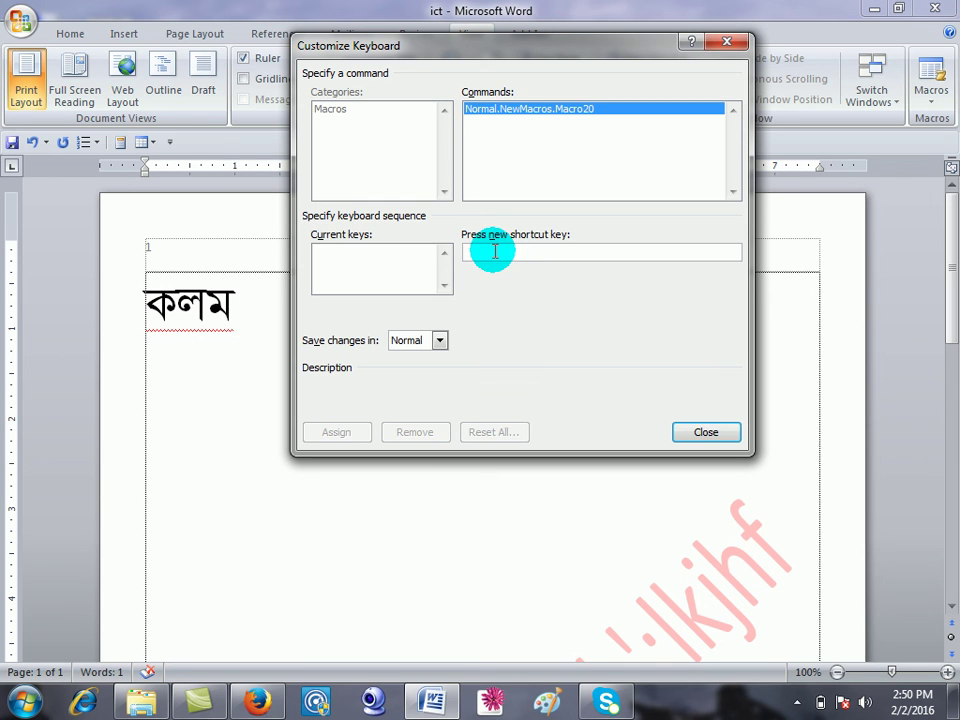
pyautogui.hotkey('alt', 'b')
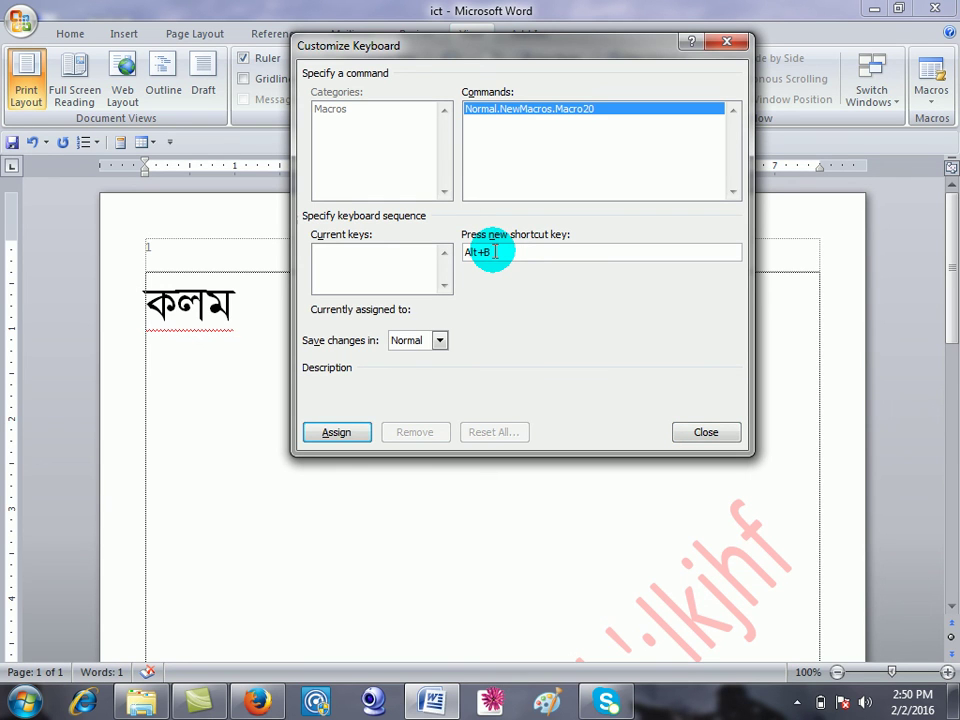
pyautogui.click(352, 432)
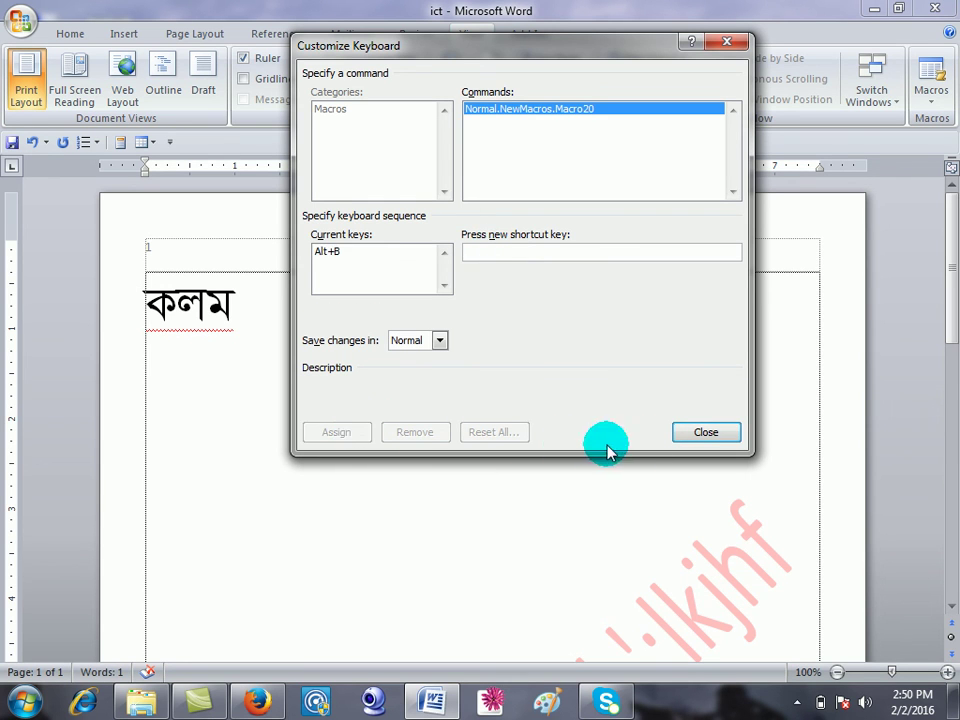
pyautogui.click(699, 431)
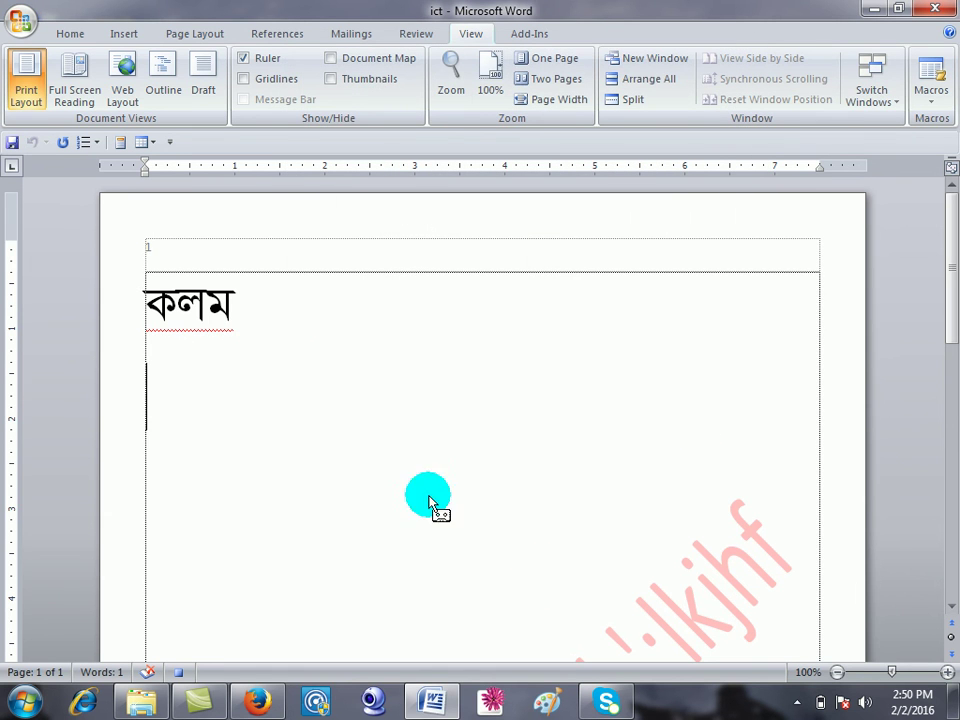
# Switch the font to SutonnyMJ and stop recording the macro.
pyautogui.click(70, 33)
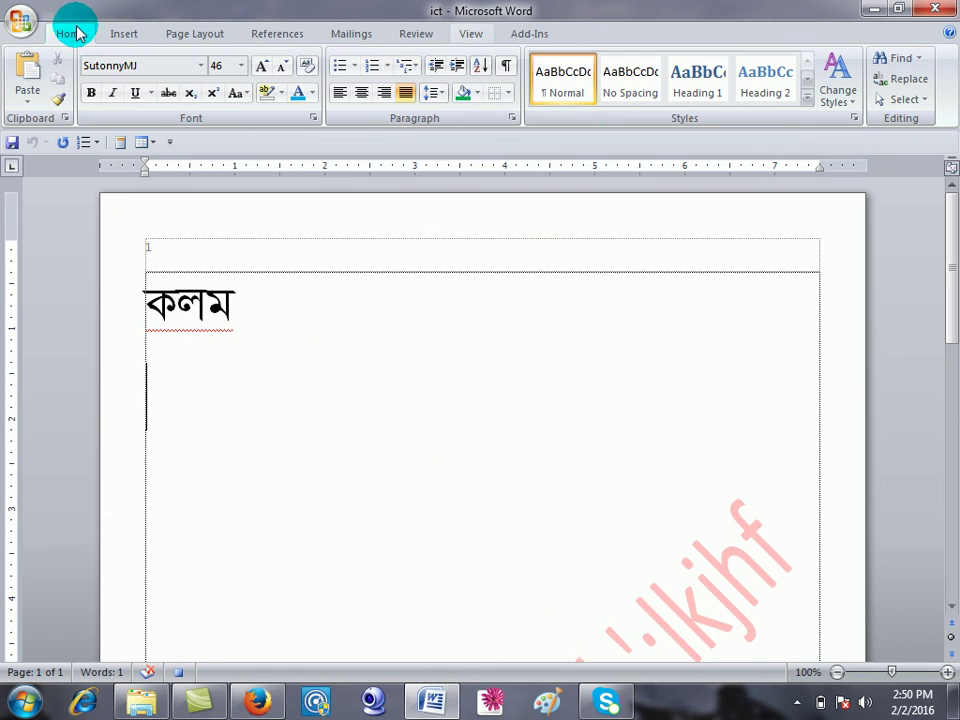
pyautogui.click(201, 66)
pyautogui.click(199, 238)
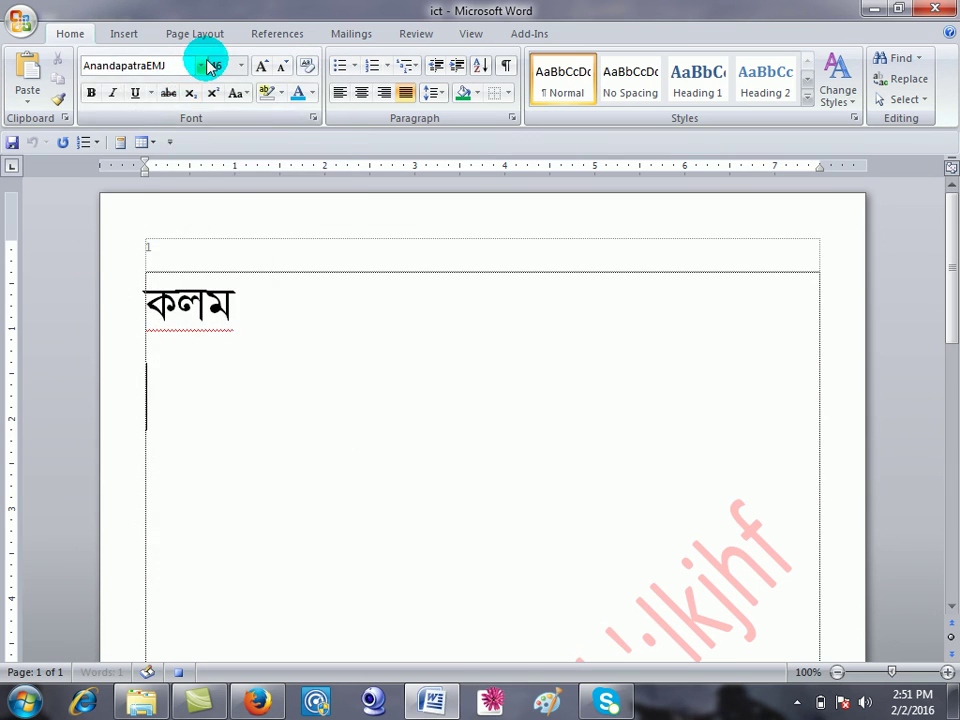
pyautogui.click(201, 66)
pyautogui.click(131, 263)
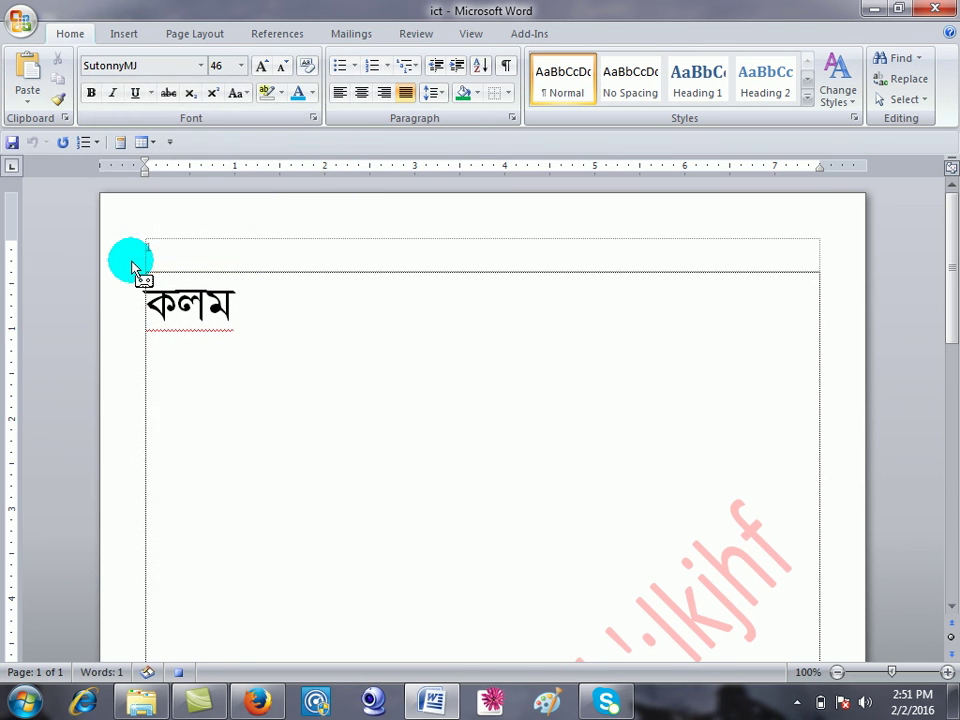
pyautogui.click(476, 33)
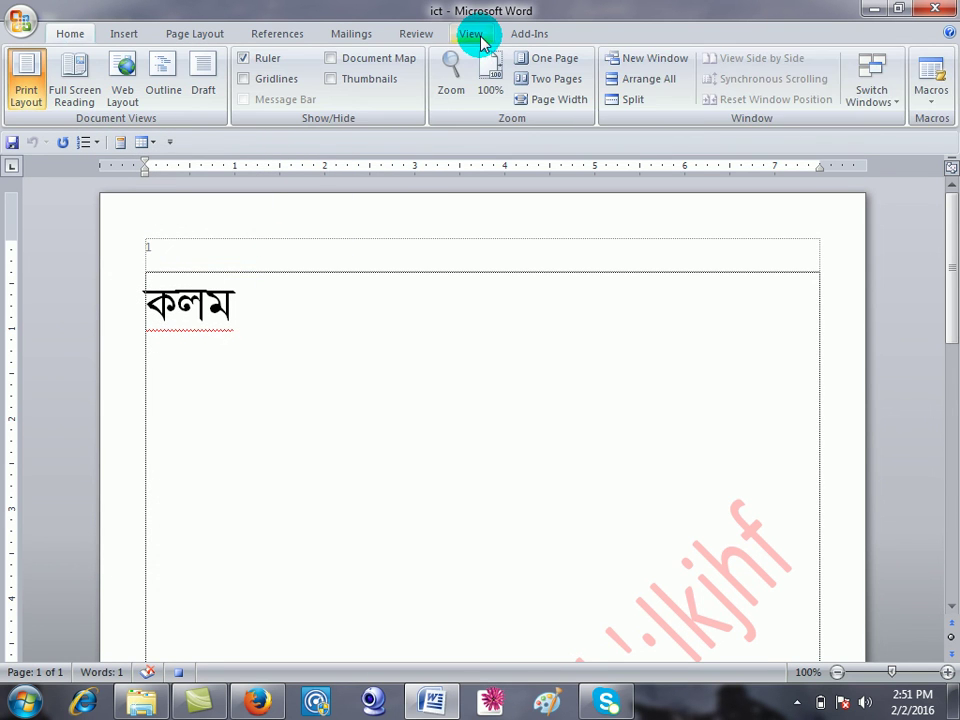
pyautogui.click(932, 98)
pyautogui.click(894, 145)
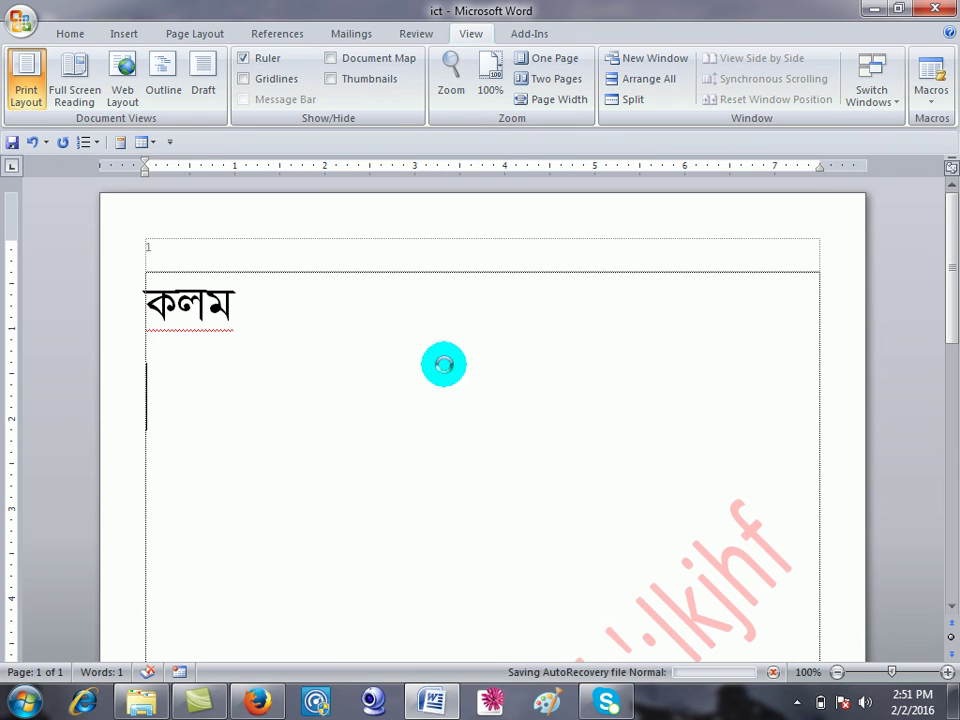
pyautogui.click(944, 102)
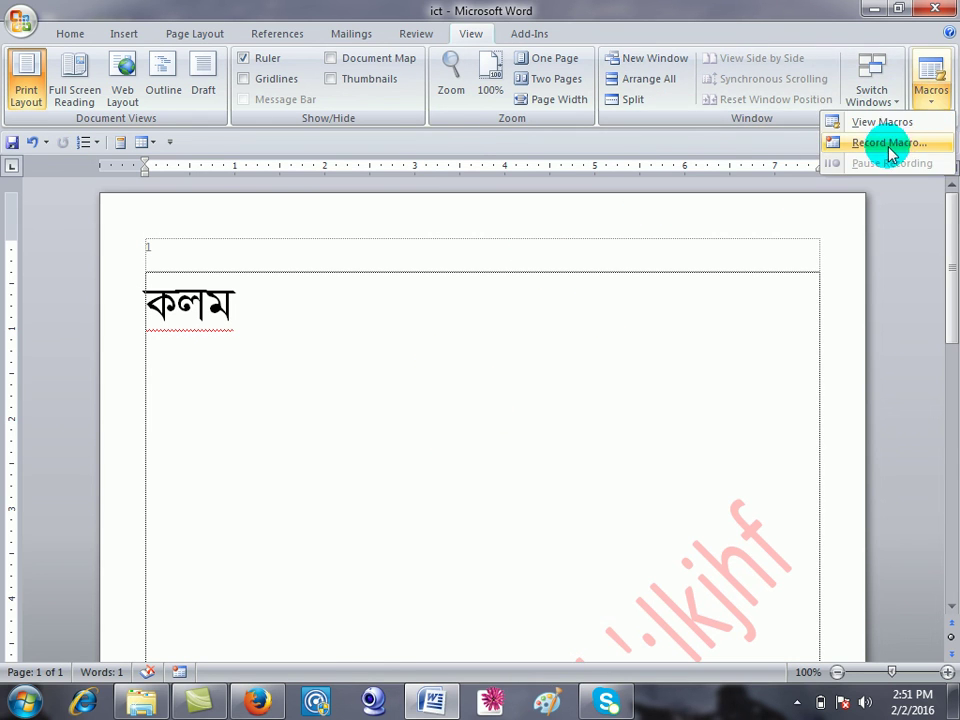
# Start recording a second macro assigned to the Alt+E keyboard shortcut.
pyautogui.click(890, 143)
pyautogui.click(596, 133)
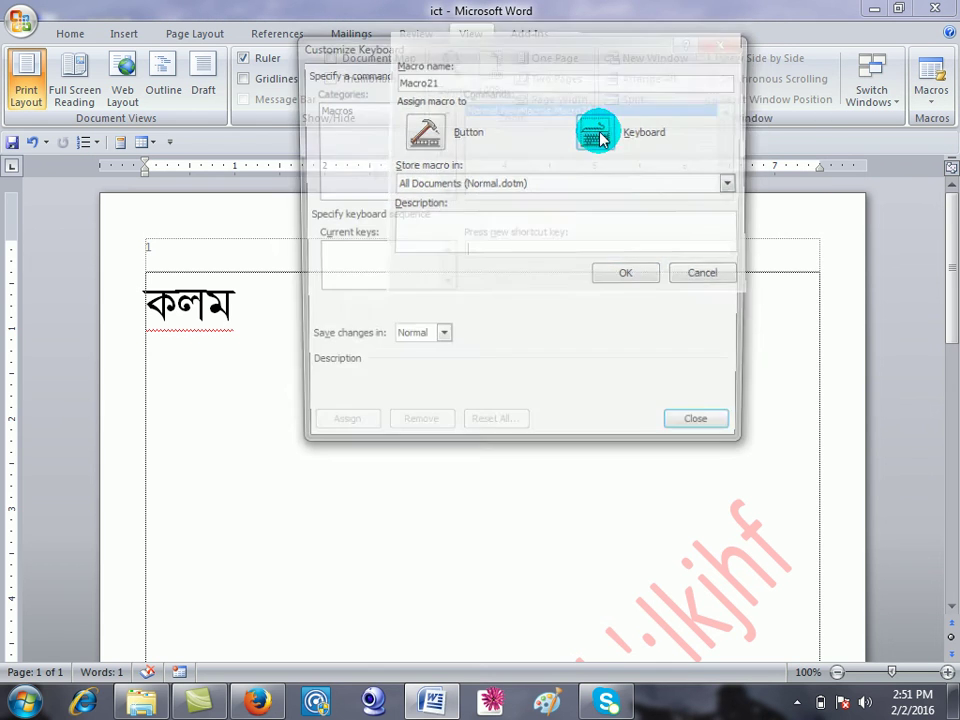
pyautogui.hotkey('alt', 'e')
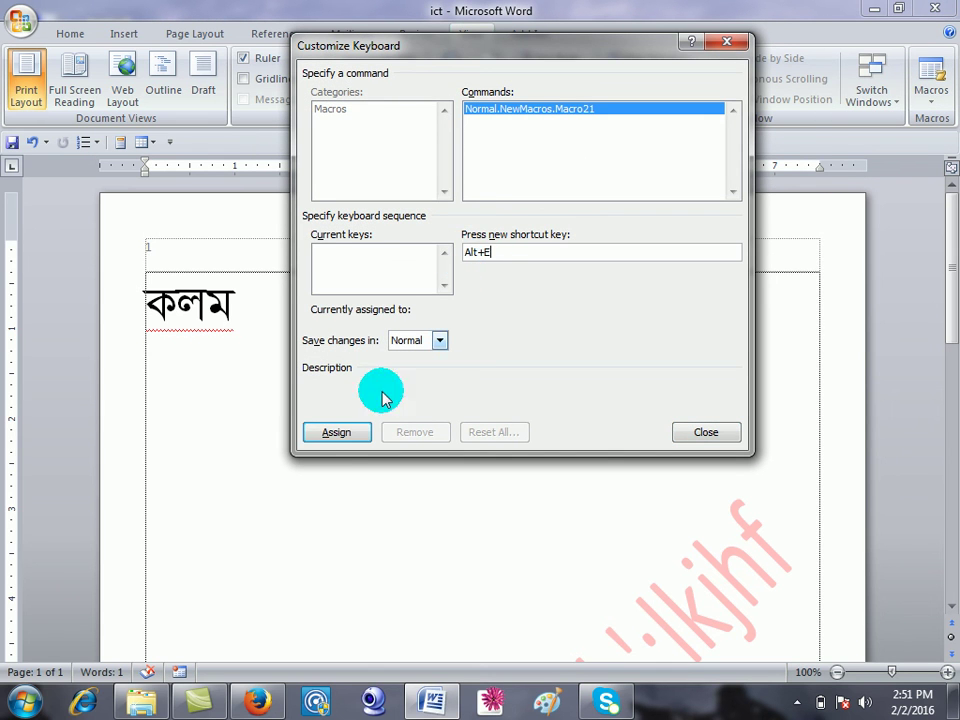
pyautogui.click(332, 432)
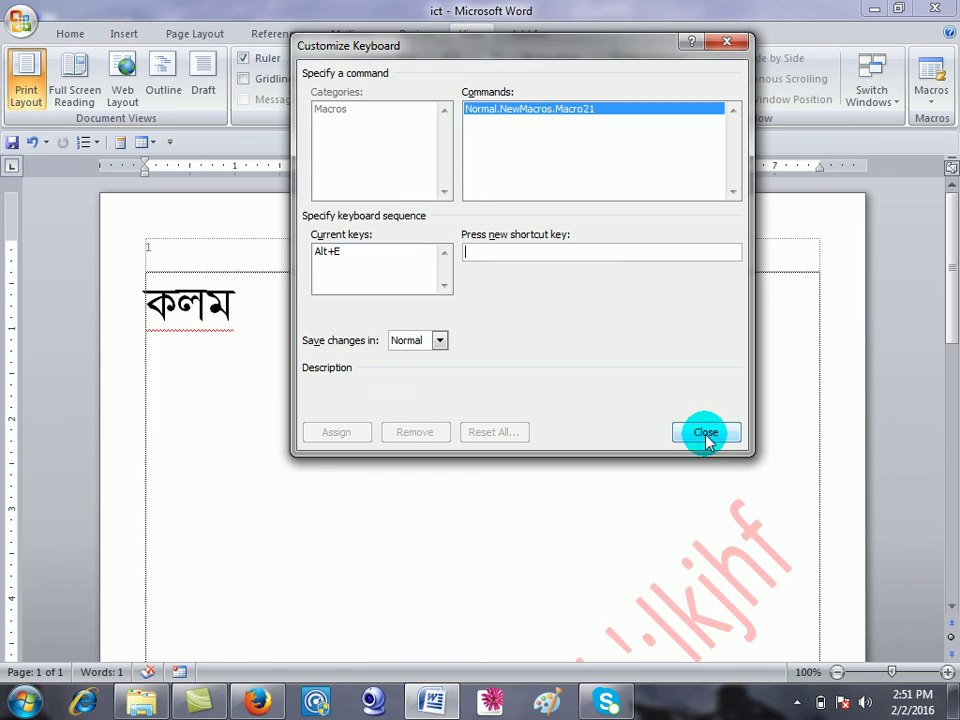
pyautogui.click(706, 433)
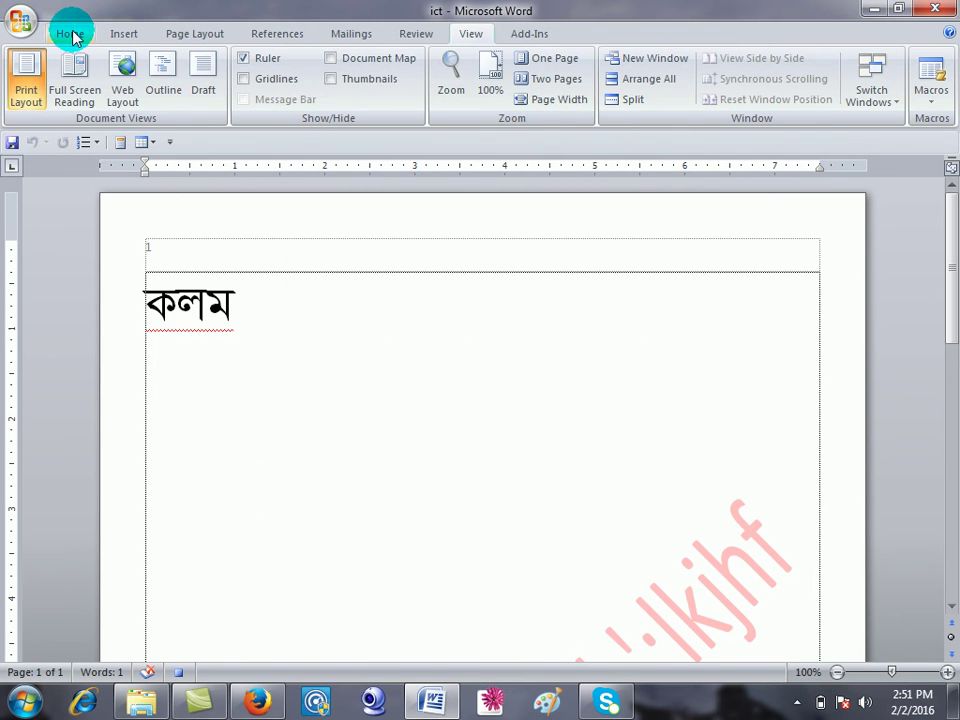
# Switch the font to Times New Roman and stop recording the macro.
pyautogui.click(72, 34)
pyautogui.click(200, 66)
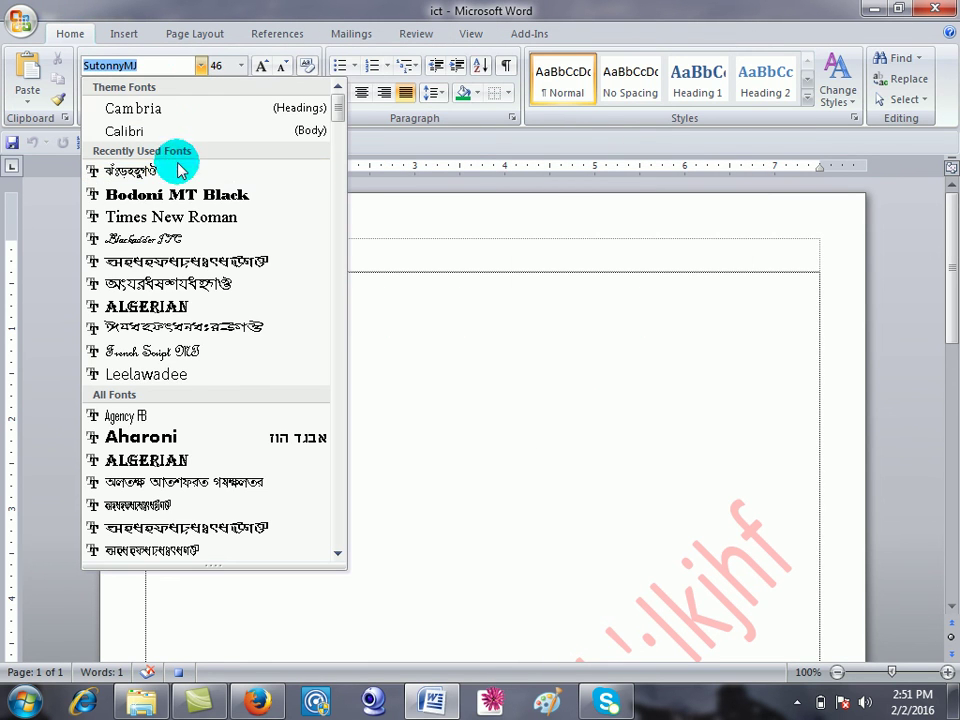
pyautogui.click(183, 219)
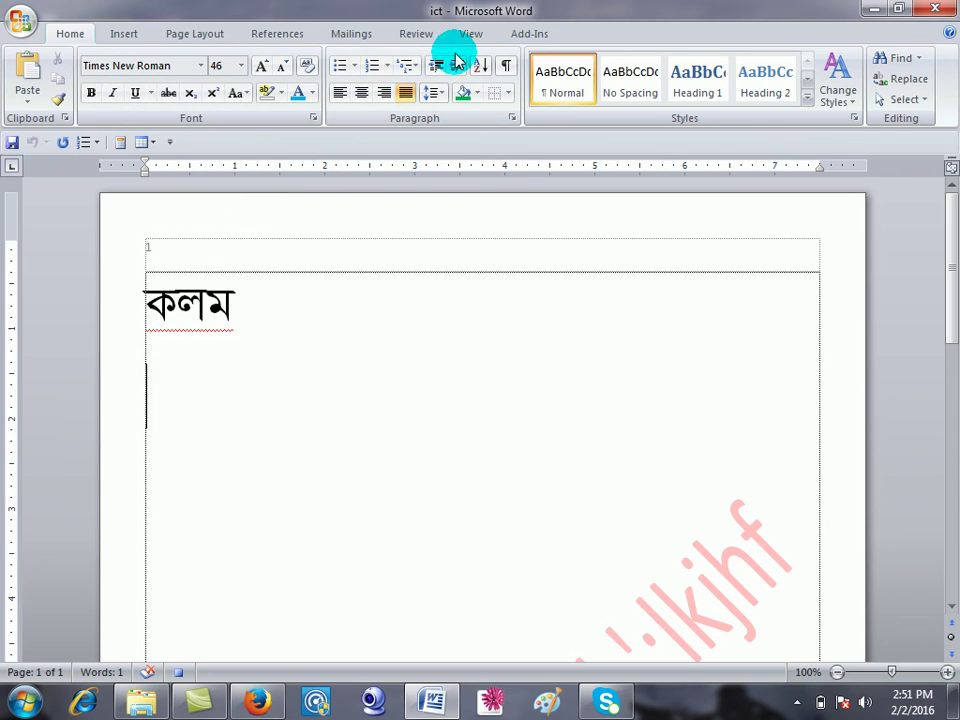
pyautogui.click(471, 35)
pyautogui.click(931, 96)
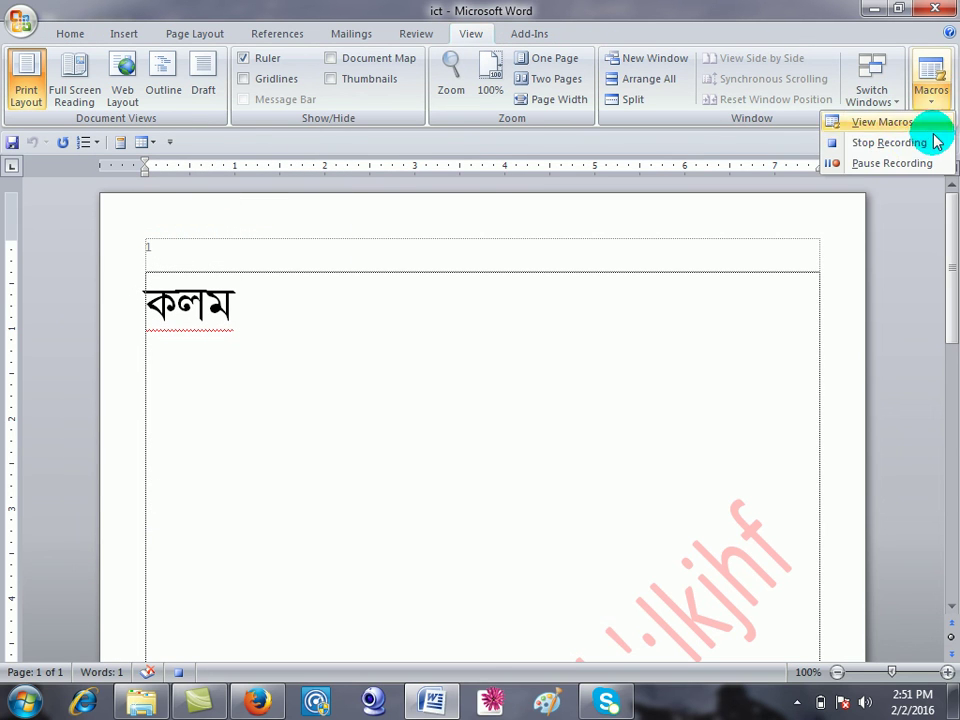
pyautogui.click(888, 141)
# Type lines of English and Bengali text below কলম, switching fonts with Alt+E and Alt+B.
pyautogui.press('Return')
pyautogui.write('sfdghjkjhgfdsasdfg')
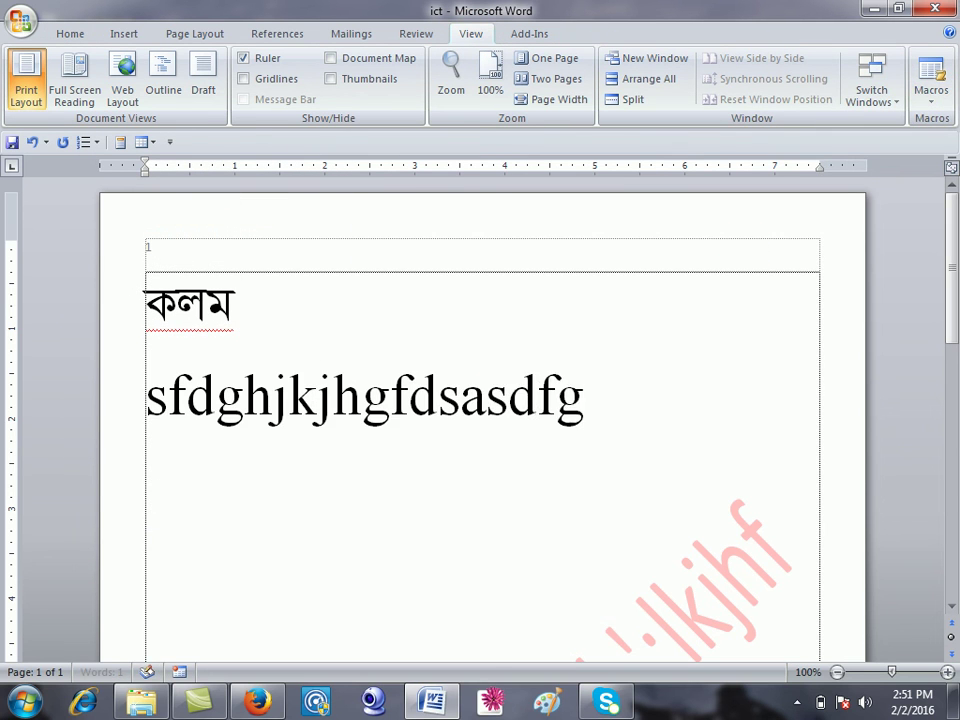
pyautogui.write('ংশফযলশষশলযমভফং')
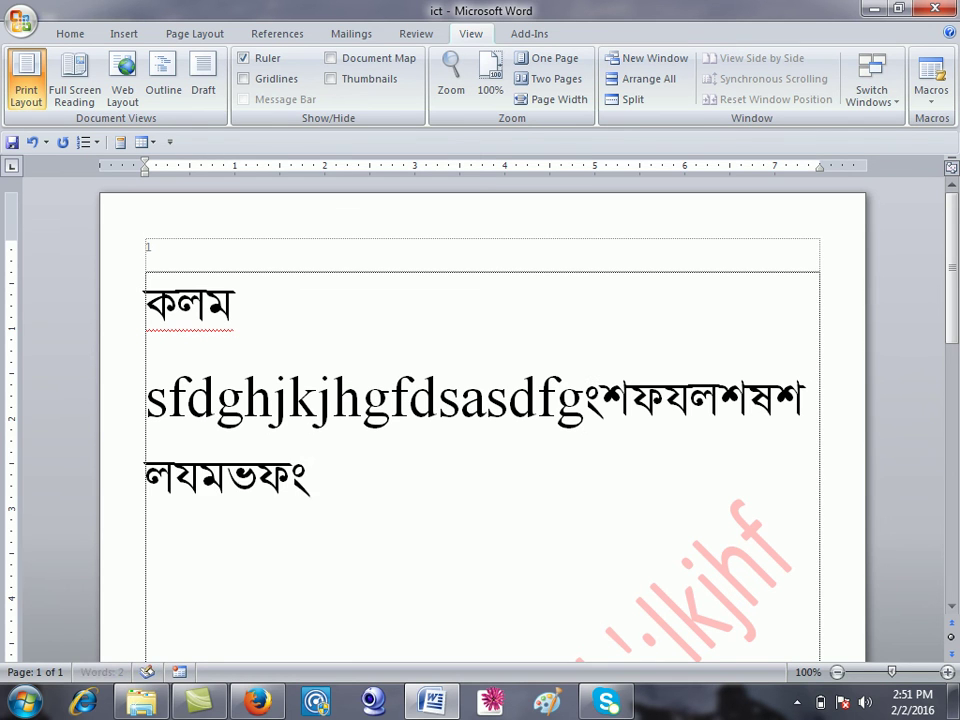
pyautogui.write('iawuierytkjlj')
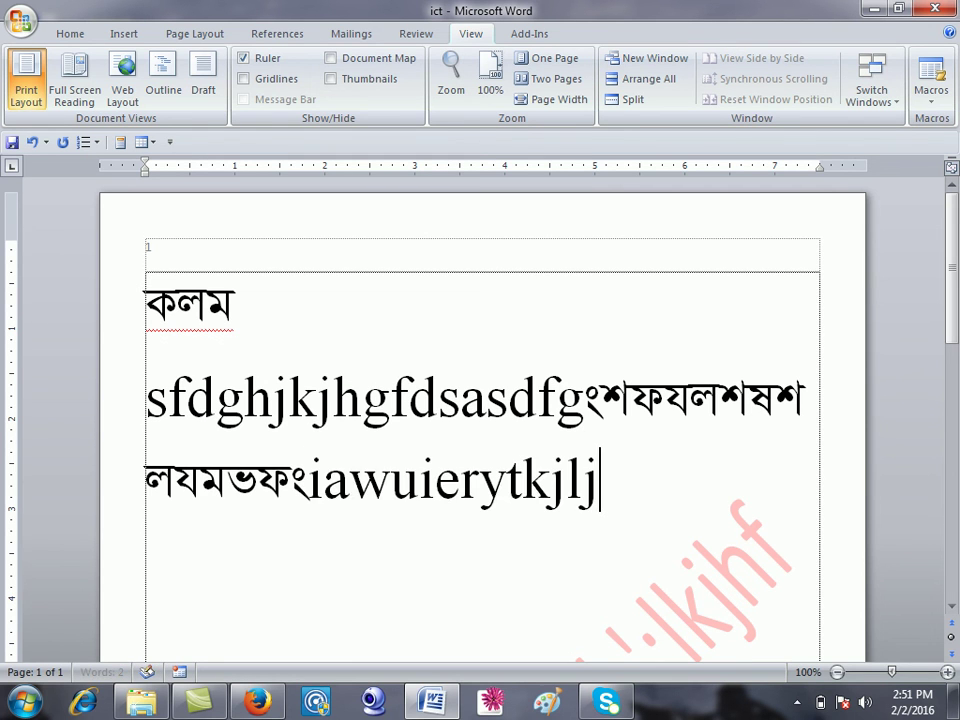
pyautogui.write('ghfdধধভফমযলশষ;শলযমভফ')
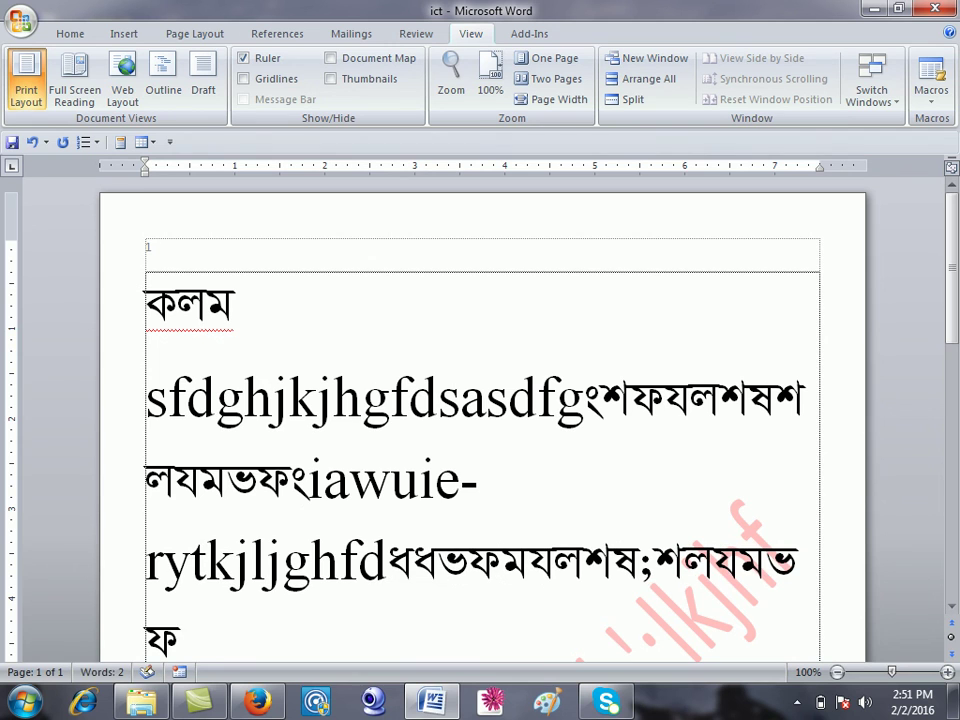
pyautogui.write('zxfdgbhj../..hnbgycxs')
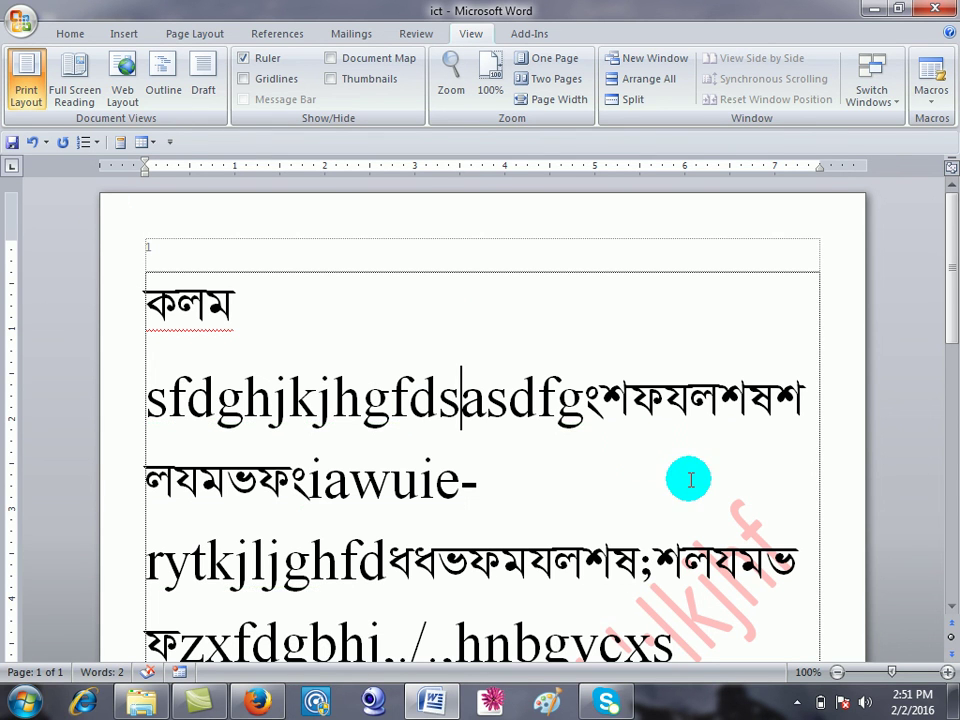
pyautogui.scroll(-5, 686, 475)
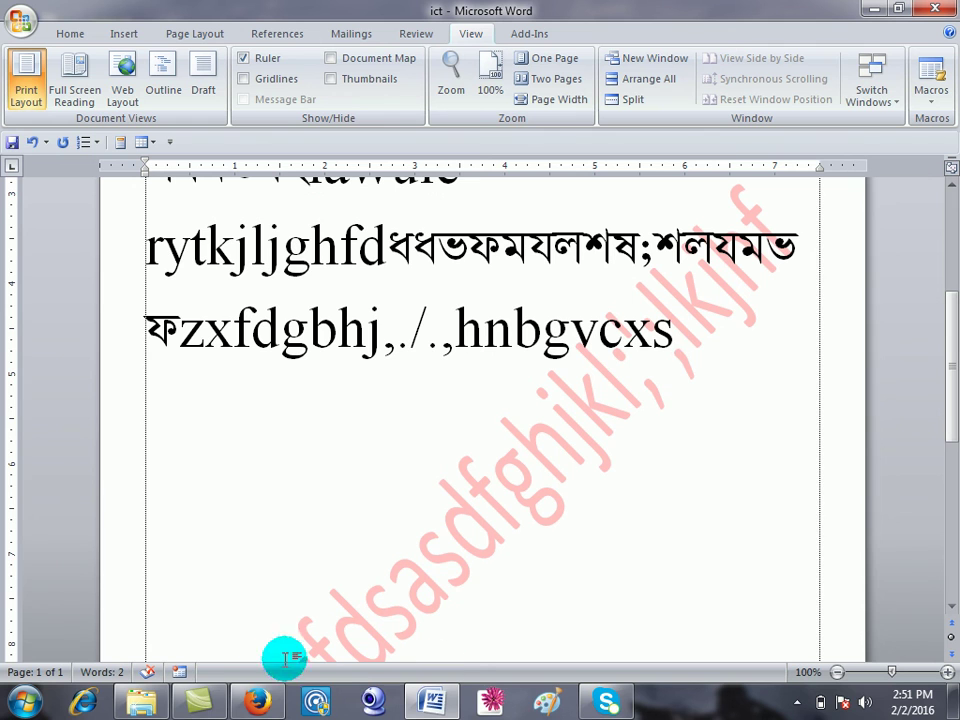
pyautogui.click(797, 701)
pyautogui.click(825, 545)
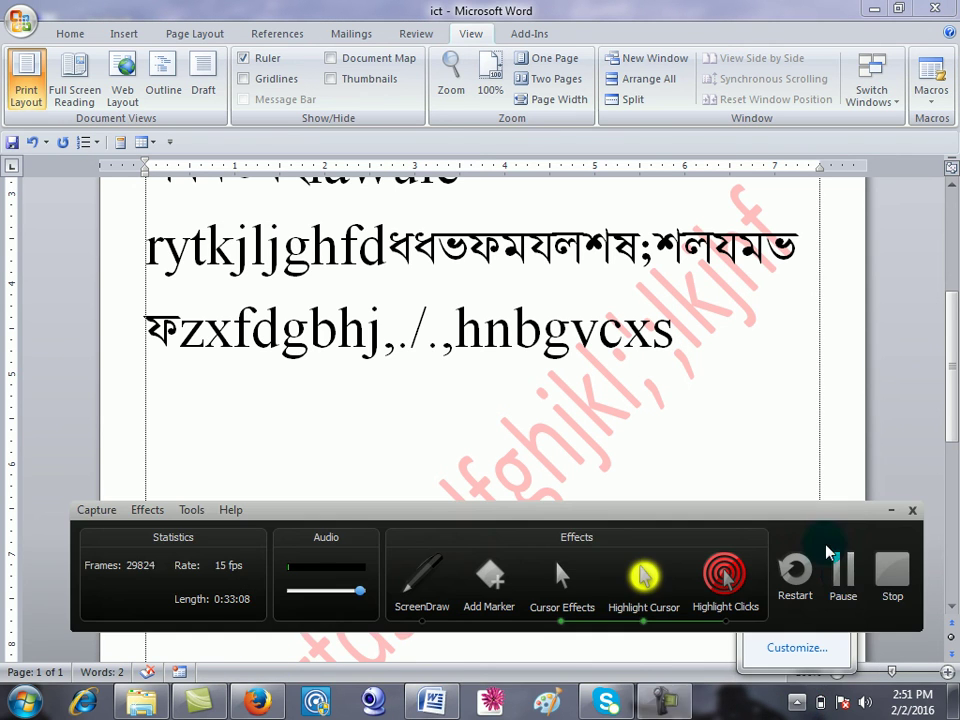